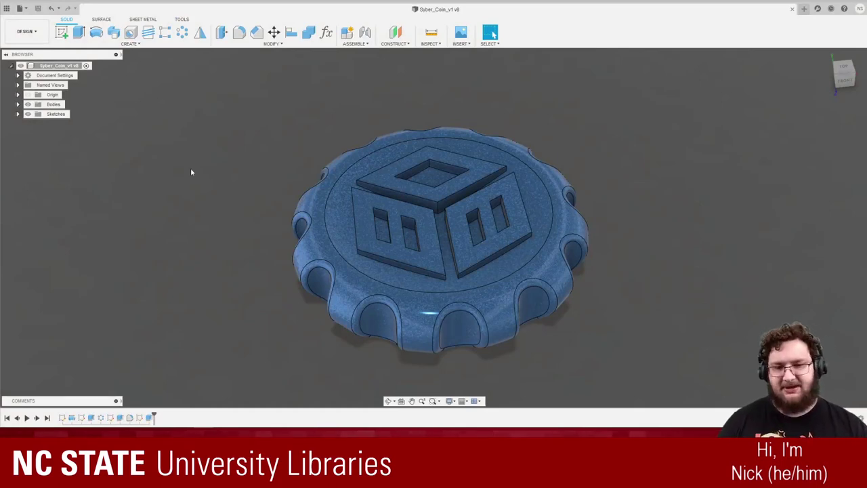
- Examine the coin's scalloped edge and open the sketch of the raised cube logo for review, closing it without edits
shift+middle_drag(637, 248, 637, 248)
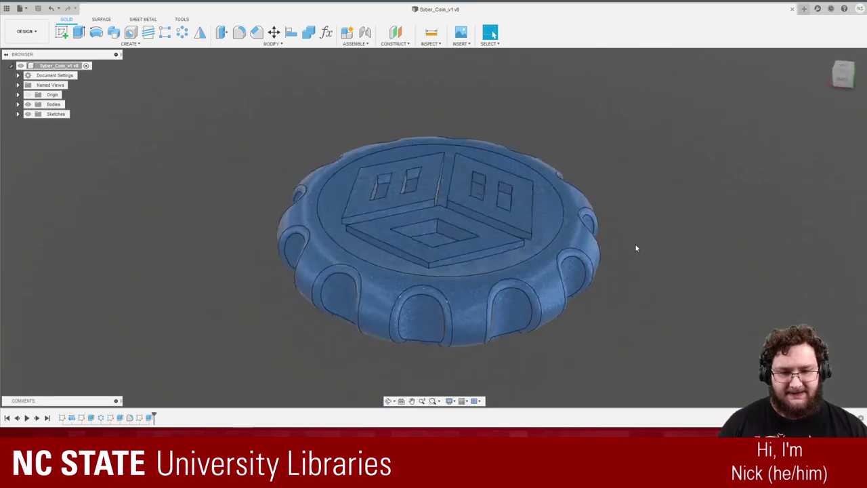
scroll(385, 292, up, 6)
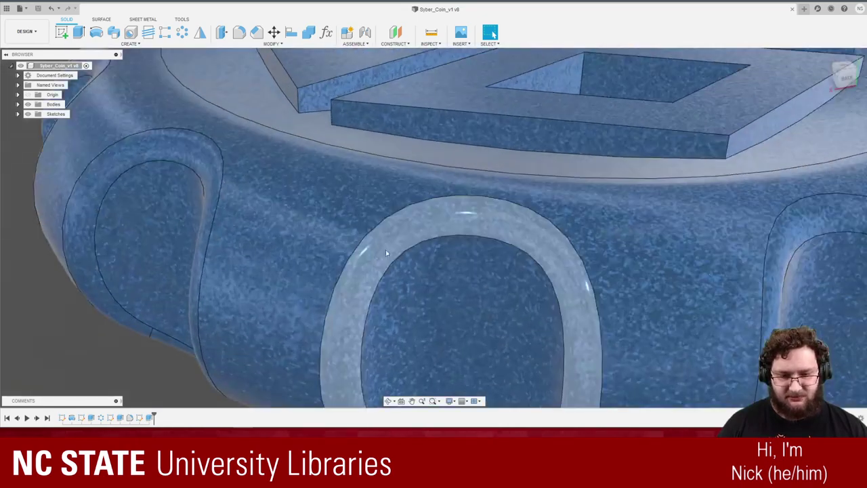
scroll(532, 243, down, 5)
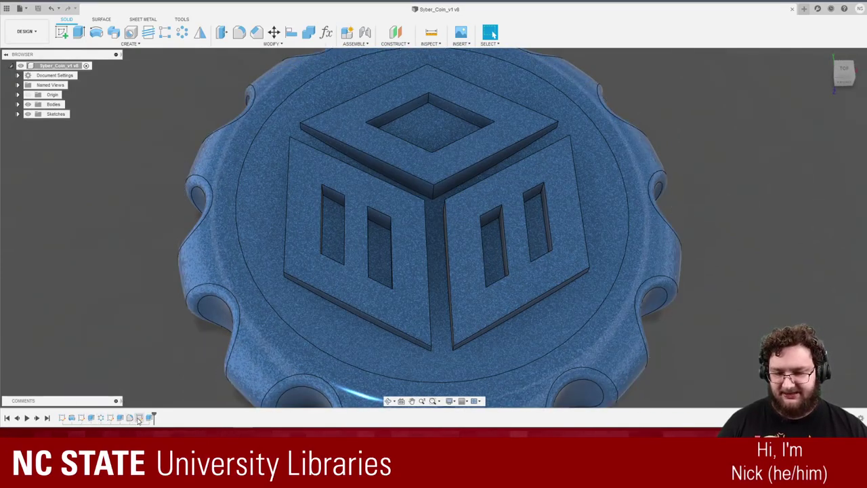
double_click(110, 418)
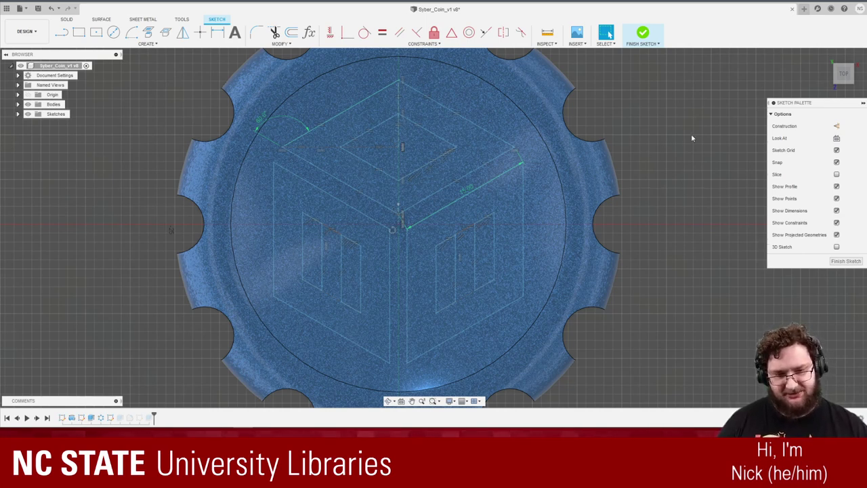
click(844, 261)
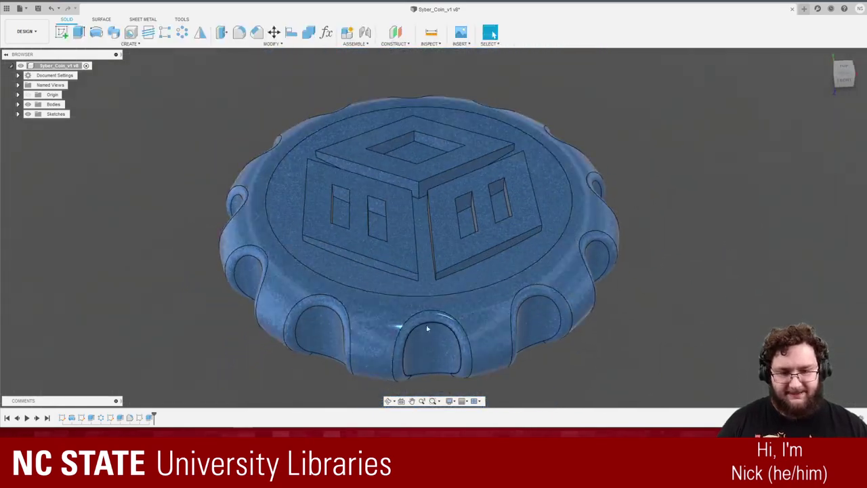
- Open the coin's base profile sketch, check its overall width dimension and closed half profile, and finish the sketch
double_click(61, 417)
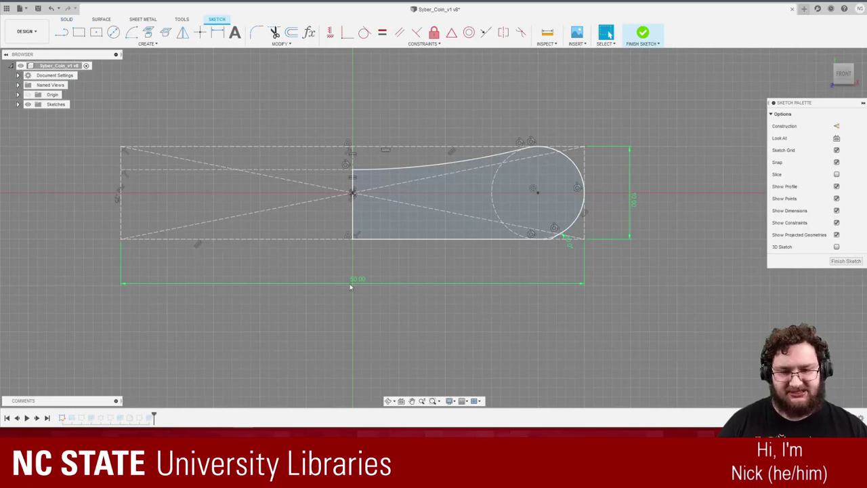
click(348, 283)
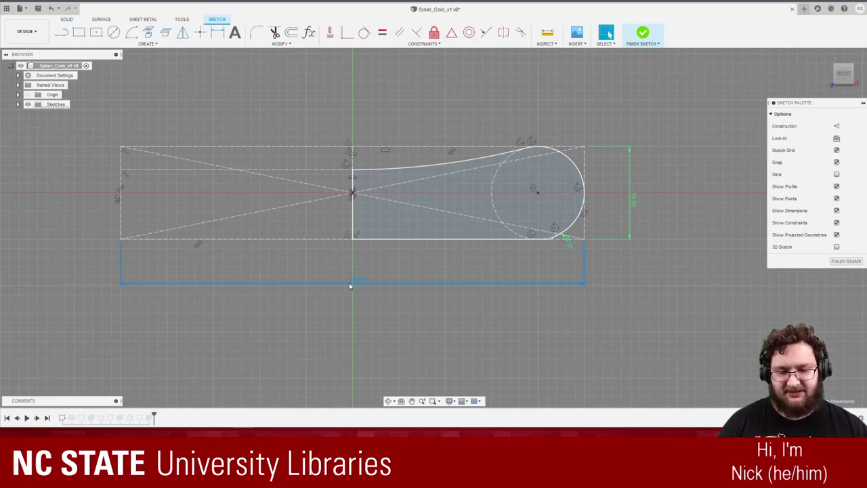
click(617, 300)
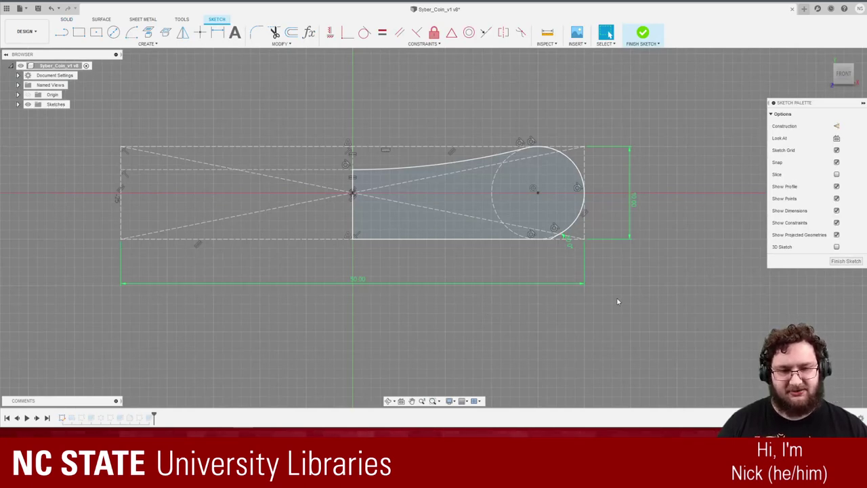
click(676, 249)
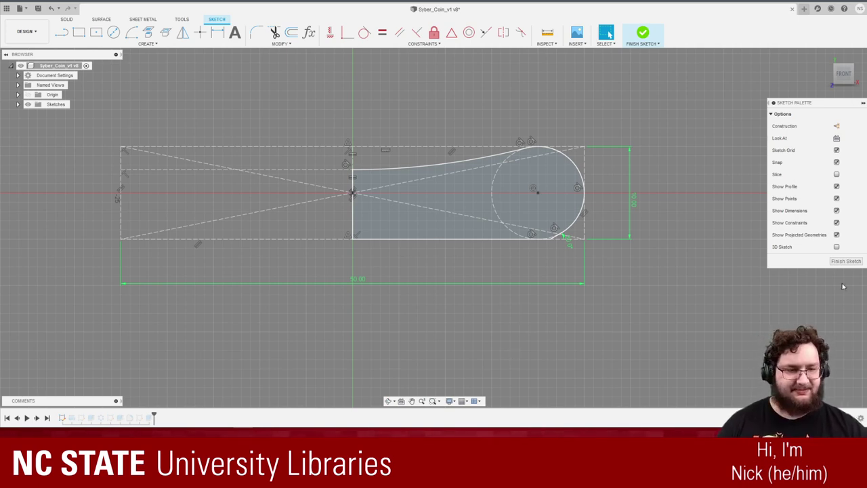
click(519, 198)
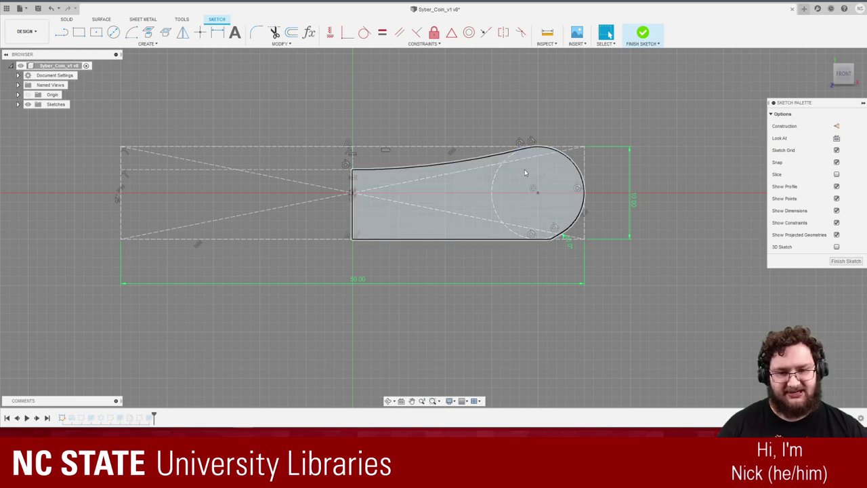
shift+middle_drag(667, 218, 535, 274)
click(846, 258)
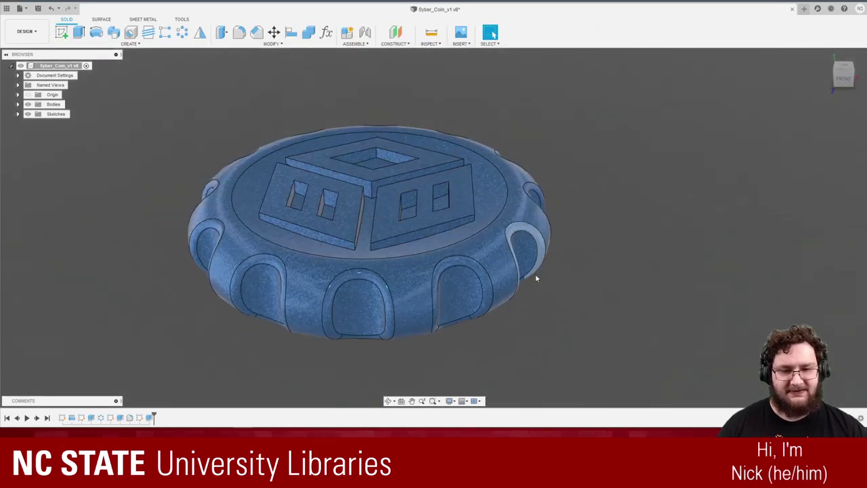
- Open the sketch of the edge notch circle, review the circle and its angle dimension, and finish the sketch
double_click(81, 418)
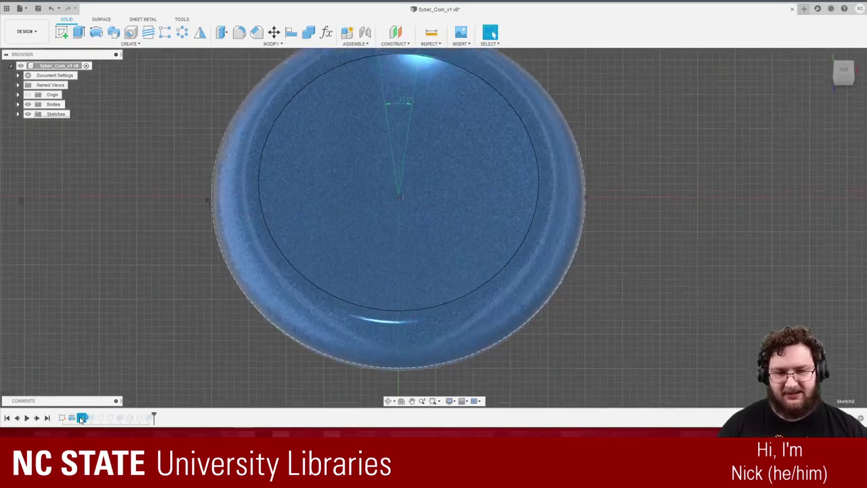
scroll(269, 337, down, 3)
scroll(340, 142, up, 4)
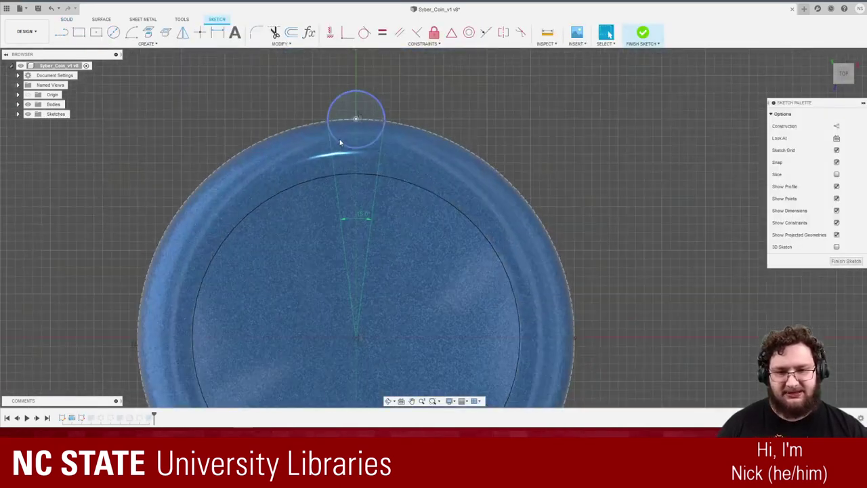
click(342, 110)
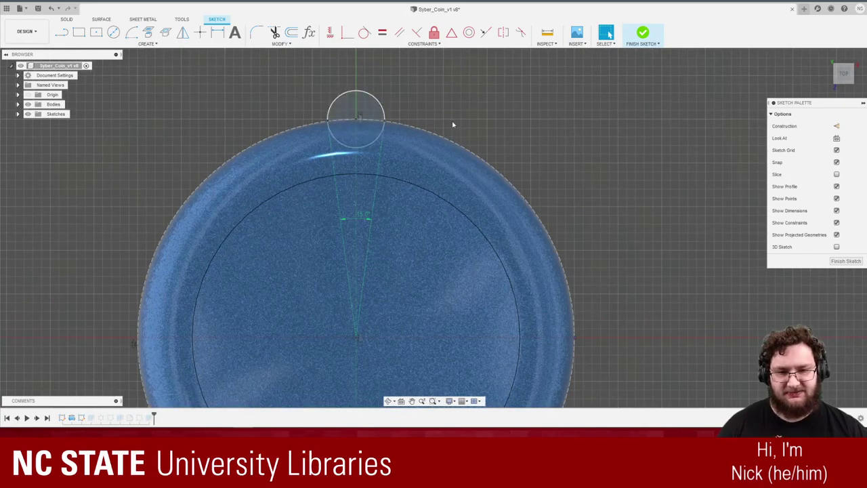
click(845, 261)
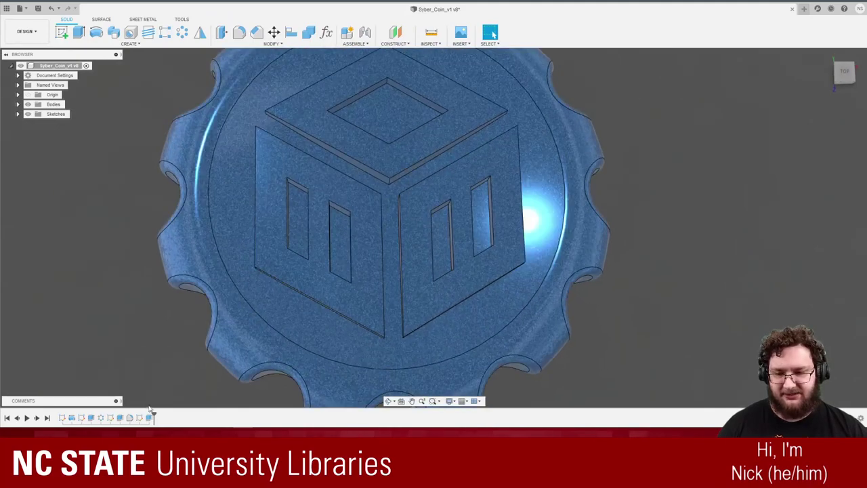
- Roll the design history back to the revolved coin body and advance it to the first edge notch cut for inspection
drag(154, 416, 76, 413)
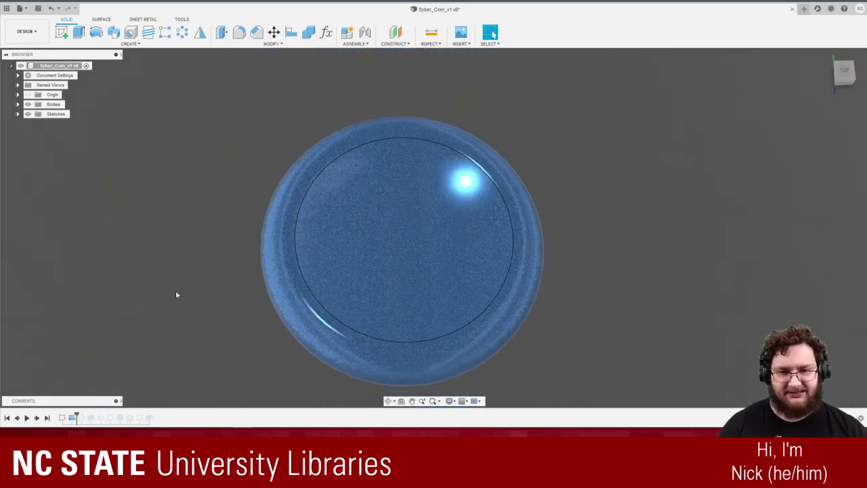
scroll(207, 280, up, 5)
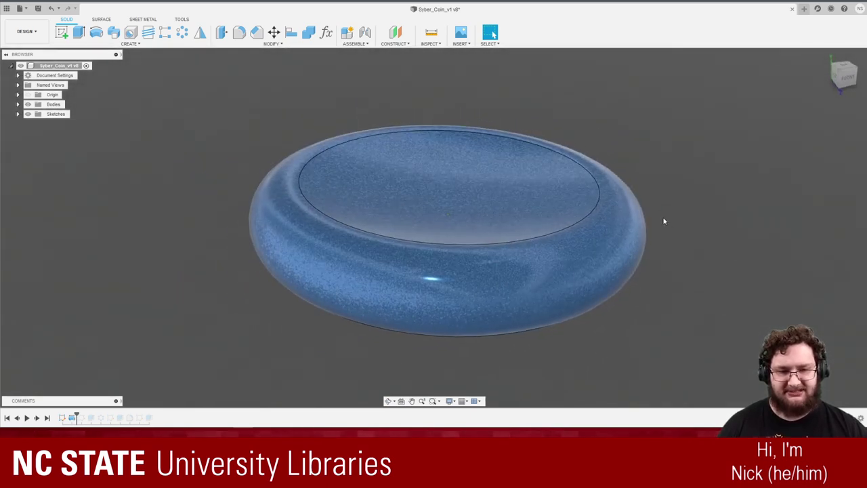
shift+middle_drag(586, 197, 556, 231)
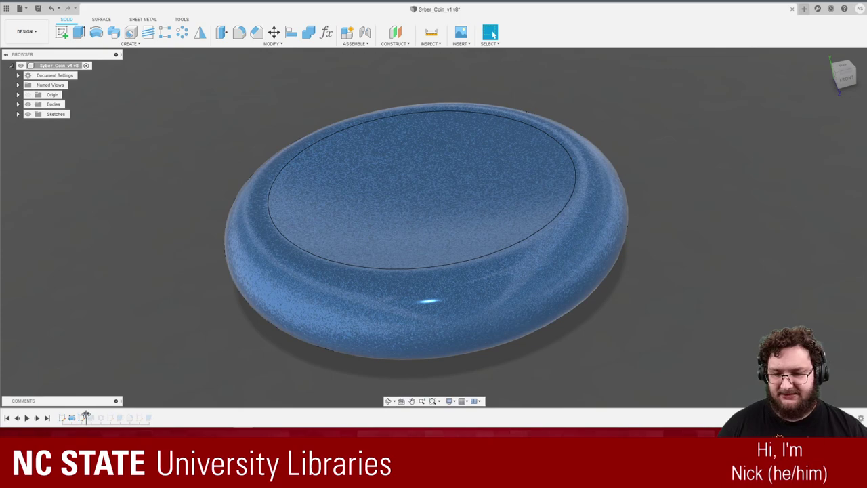
drag(86, 415, 96, 415)
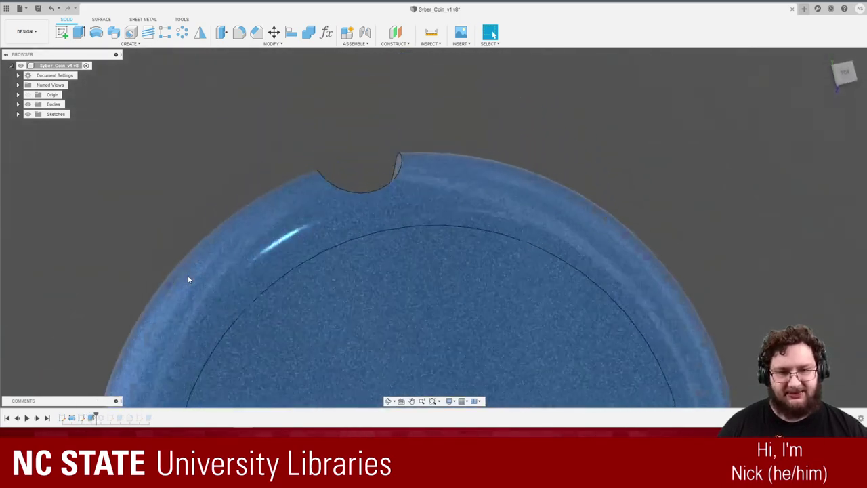
shift+middle_drag(188, 278, 429, 202)
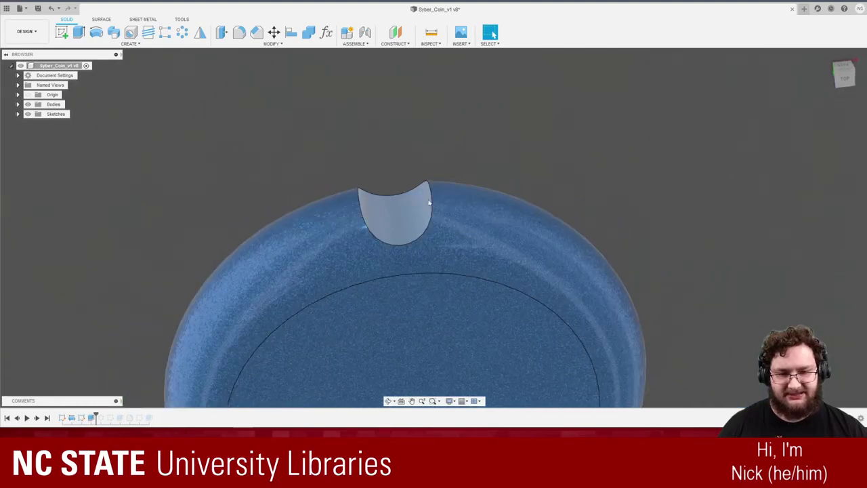
- Advance the design history through the notch pattern, logo extrusion and fillet to the final extrusion, reviewing the coin at each stage
drag(96, 415, 106, 416)
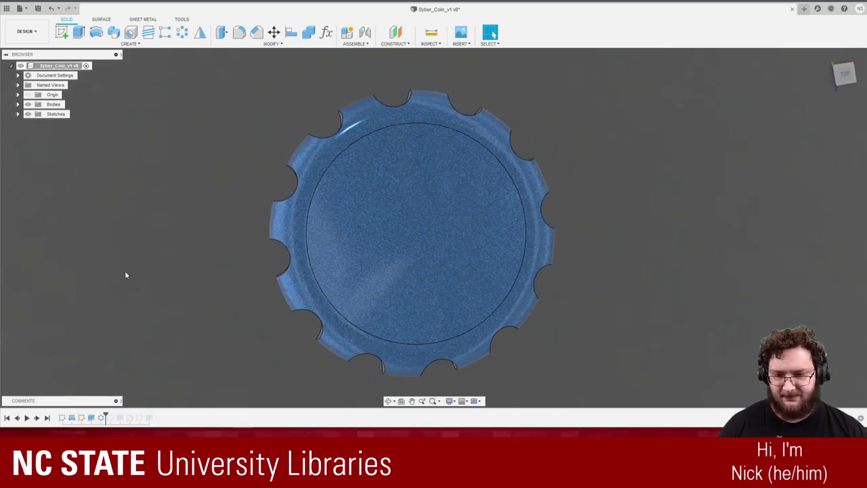
drag(103, 416, 122, 414)
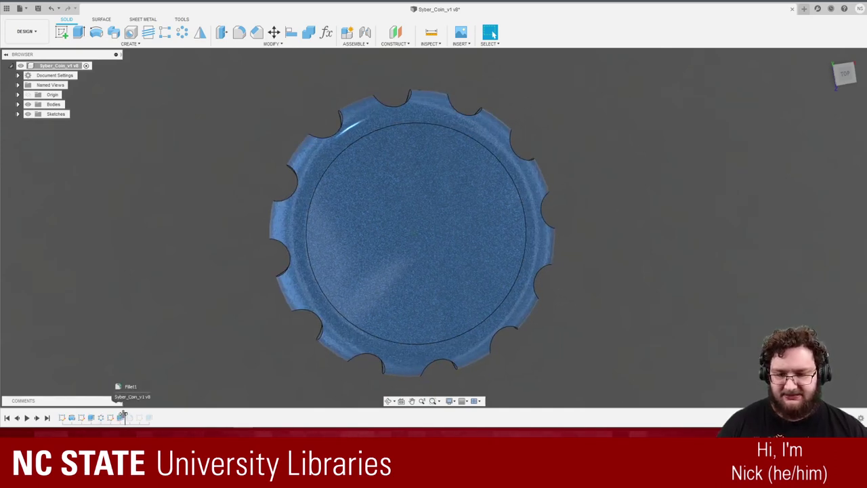
shift+middle_drag(170, 304, 179, 286)
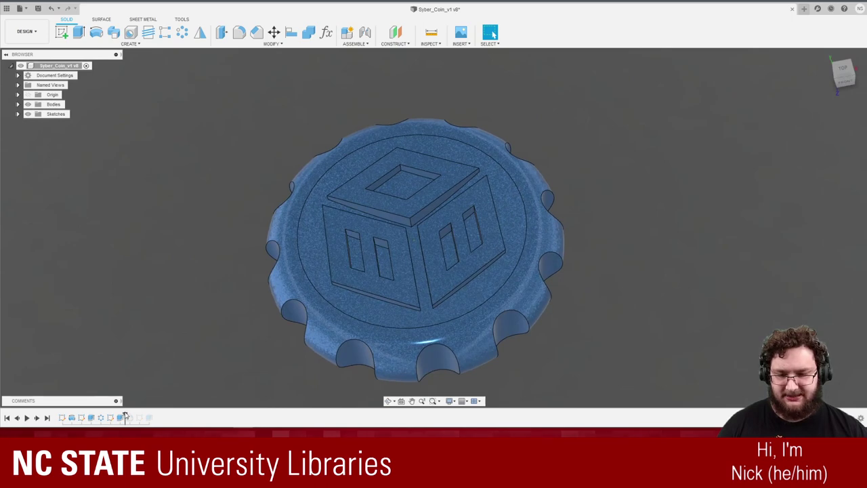
drag(125, 414, 133, 414)
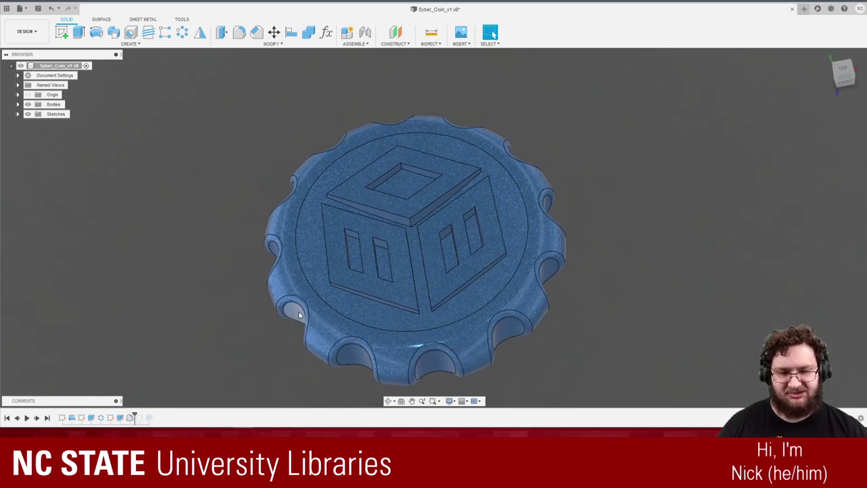
shift+middle_drag(193, 302, 138, 415)
drag(135, 415, 153, 415)
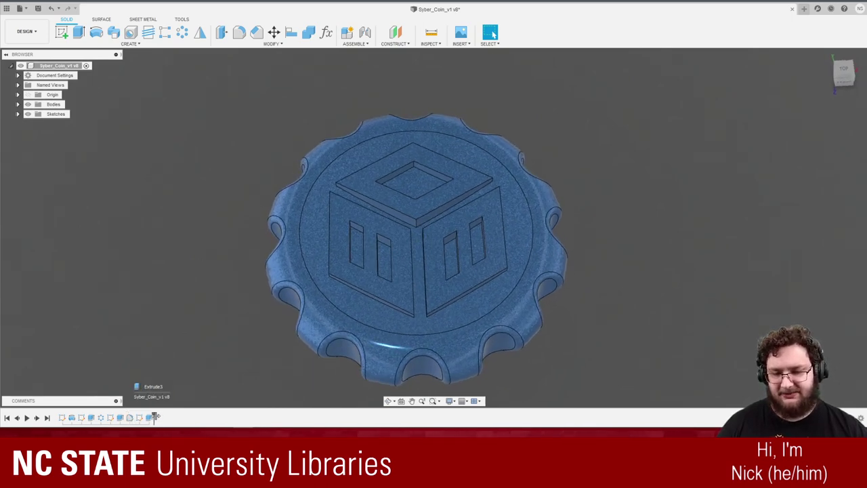
mouse_move(181, 313)
shift+middle_down()
mouse_move(203, 286)
mouse_move(152, 242)
mouse_move(77, 87)
mouse_move(196, 113)
mouse_move(244, 75)
shift+middle_up()
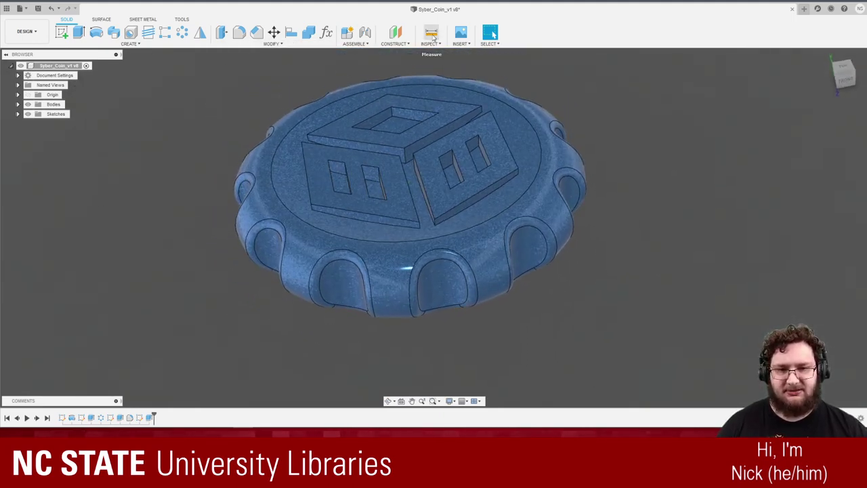
- Preview a section analysis through the coin's middle on the XY plane, examine the interior, and discard the section
click(181, 20)
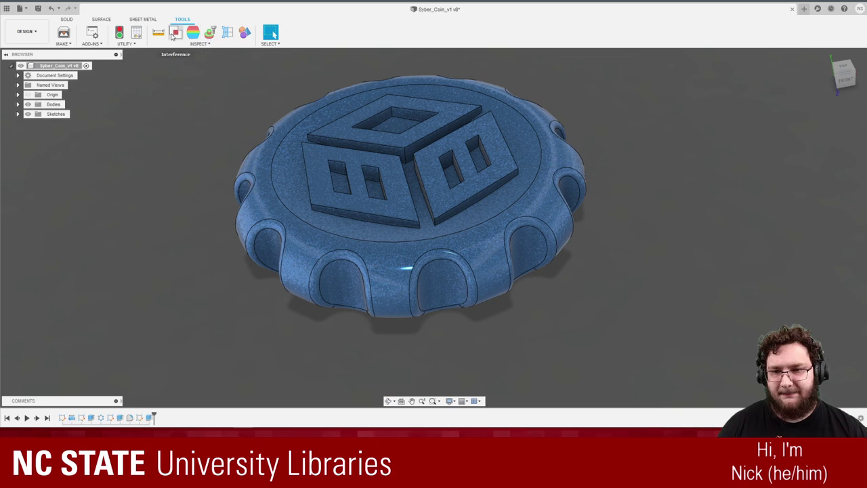
click(227, 33)
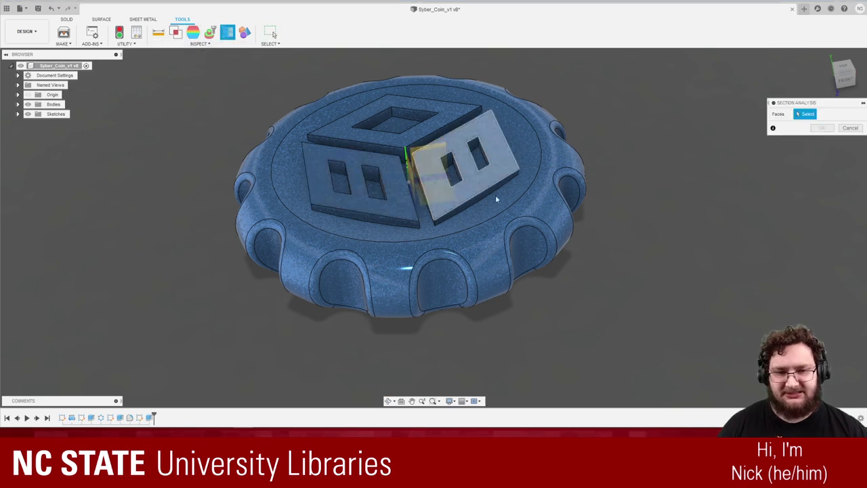
click(418, 150)
shift+middle_drag(417, 150, 461, 240)
scroll(461, 240, up, 5)
scroll(336, 135, down, 3)
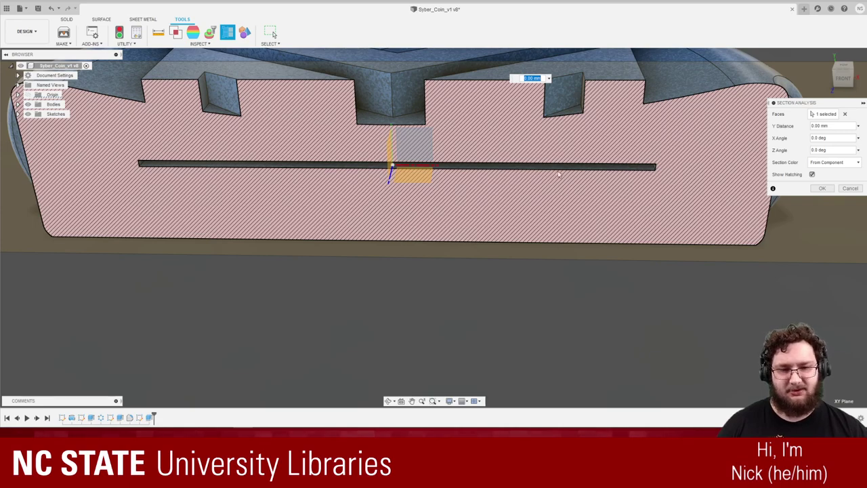
click(849, 189)
shift+middle_drag(704, 190, 566, 190)
scroll(596, 209, down, 5)
shift+middle_drag(629, 228, 704, 208)
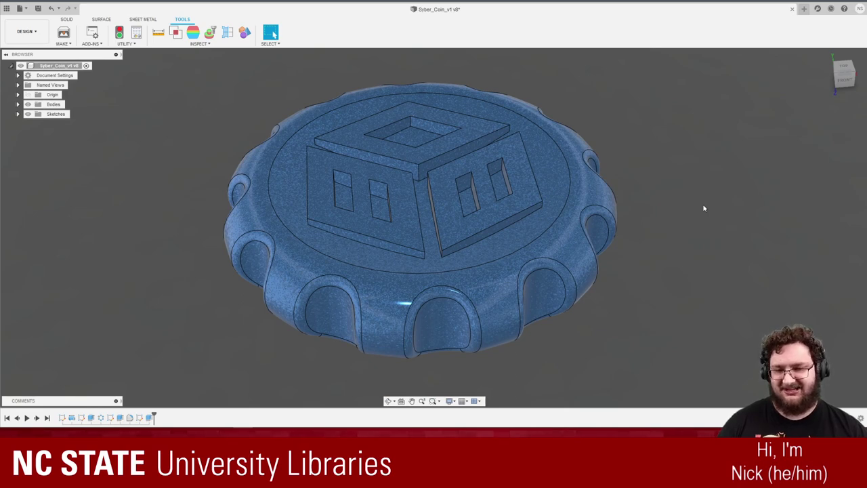
shift+middle_drag(704, 208, 706, 215)
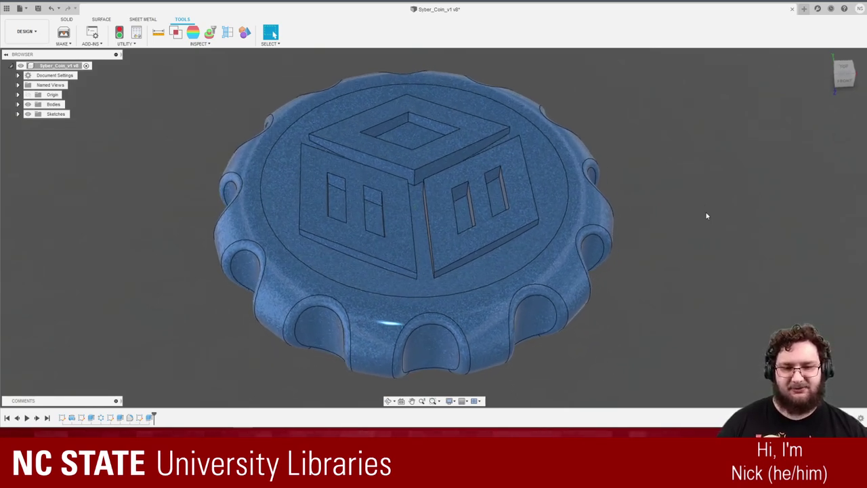
shift+middle_drag(309, 142, 657, 305)
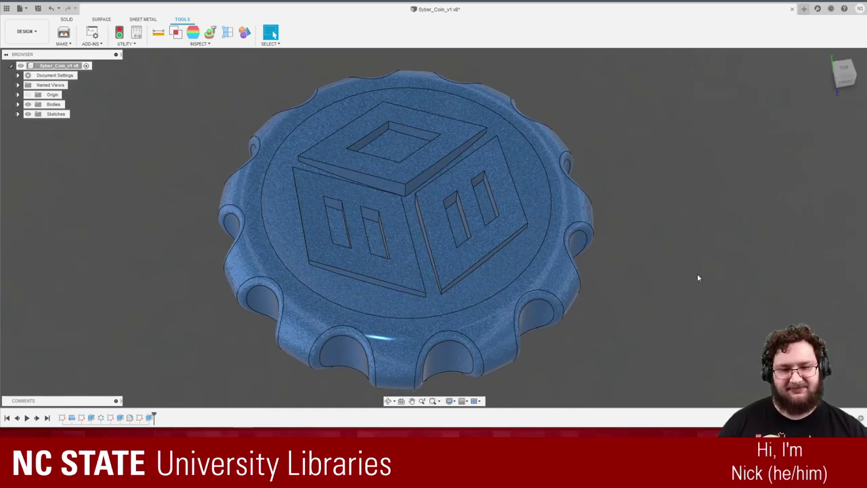
shift+middle_drag(699, 277, 711, 258)
scroll(472, 150, down, 1)
- Switch to the DualColor v3 design and examine the logo on the coin's underside and the raised cube logo on top
shift+middle_drag(473, 149, 265, 238)
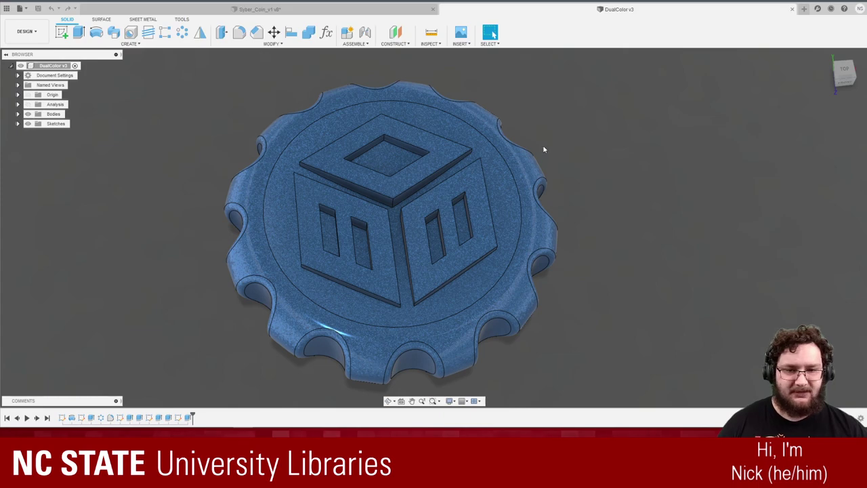
shift+middle_drag(648, 176, 494, 237)
click(494, 237)
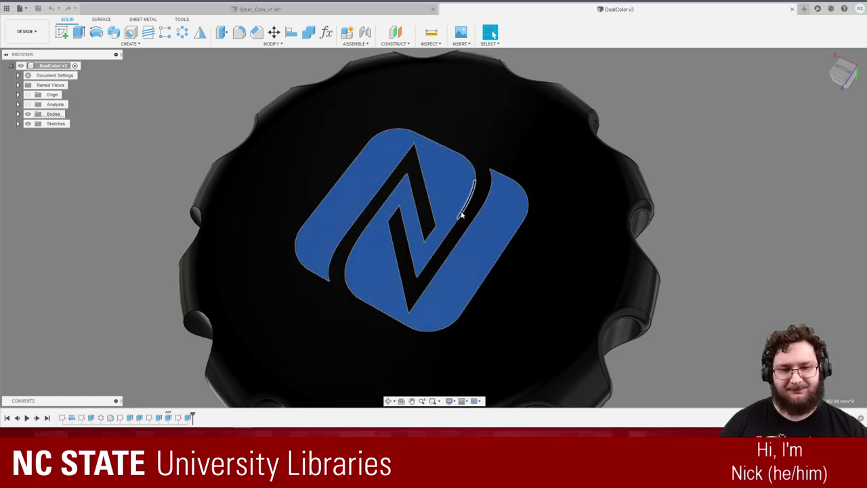
key(F6)
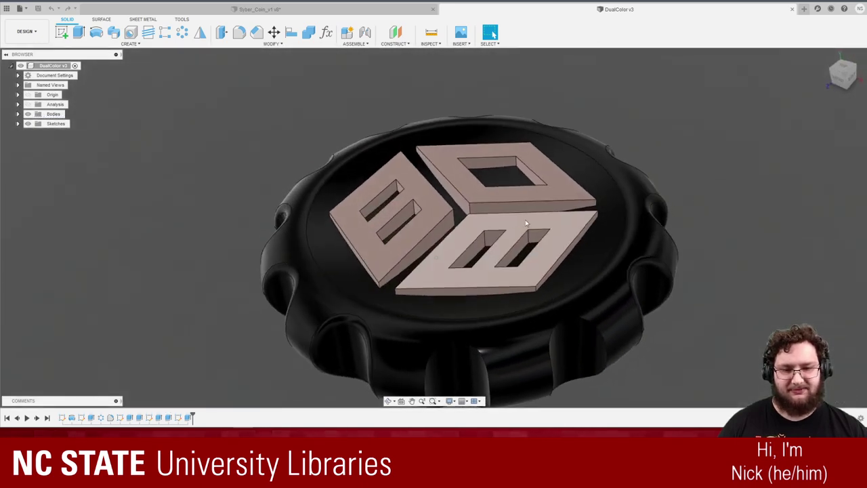
- Inspect the DualColor v3 coin's raised three-part cube logo and notched rim from above and at an angle
click(535, 190)
click(751, 222)
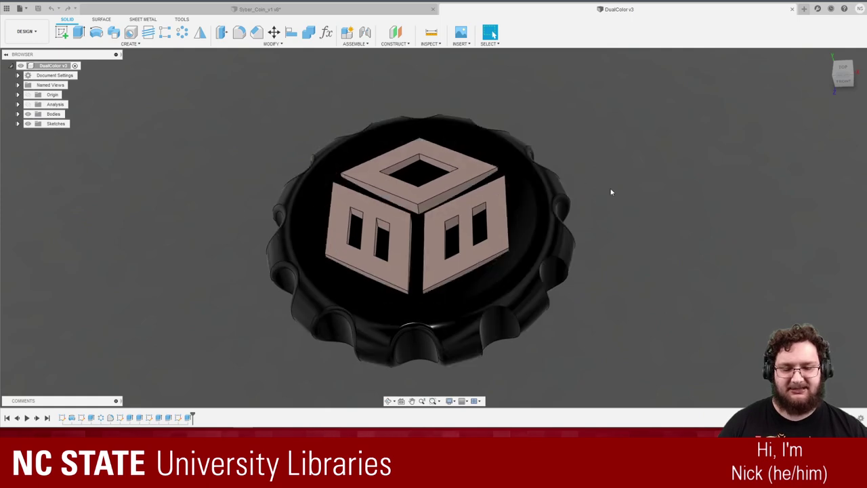
key(F6)
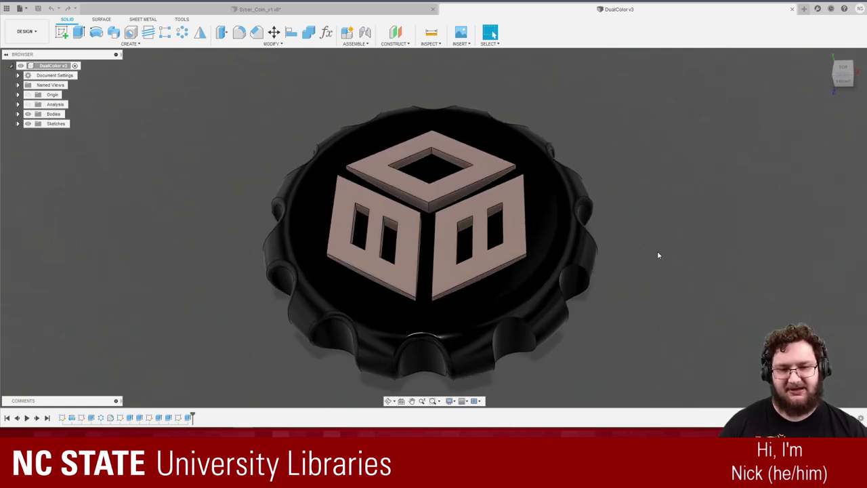
shift+middle_drag(657, 251, 662, 244)
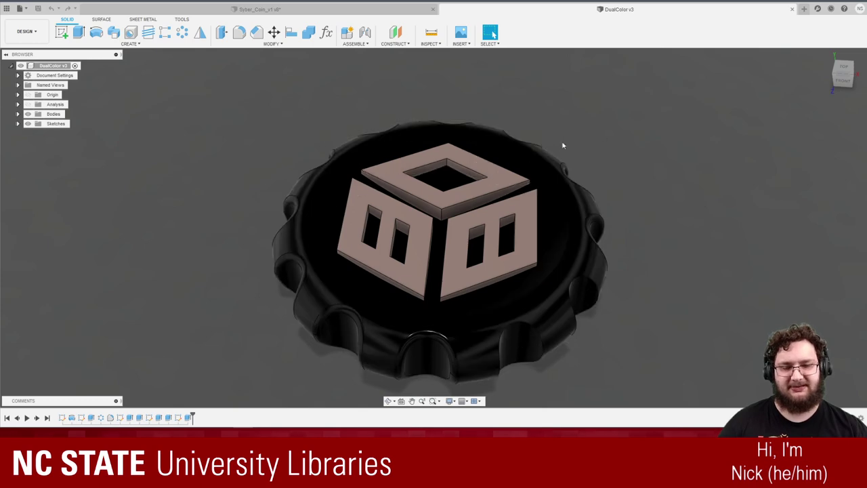
scroll(699, 171, up, 1)
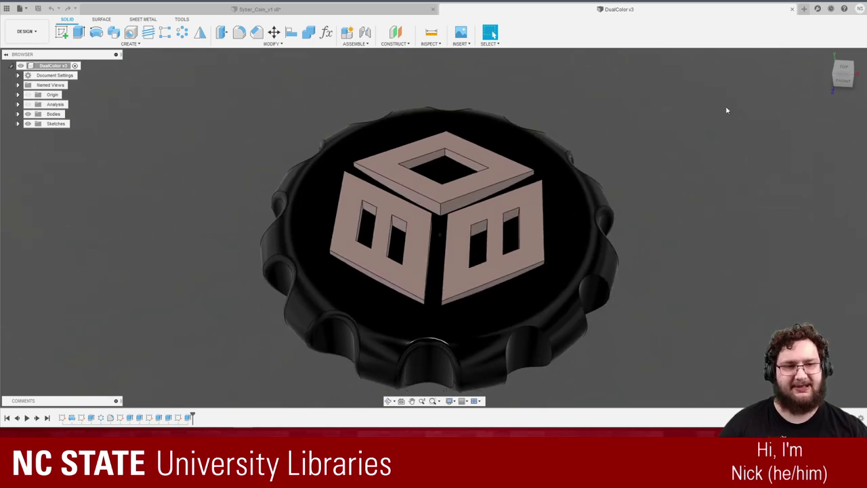
- Close the DualColor v3 design and view the Syber_Coin_v1 coin's edge notches and raised logo from the front
click(792, 9)
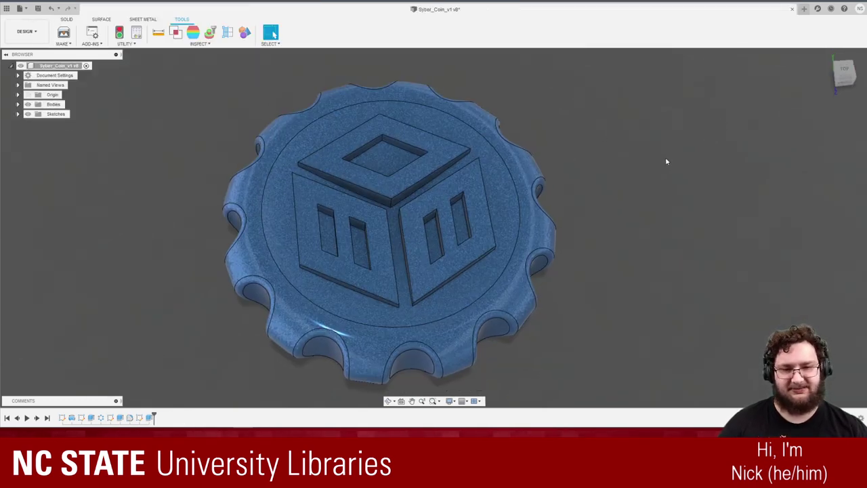
shift+middle_drag(666, 162, 418, 145)
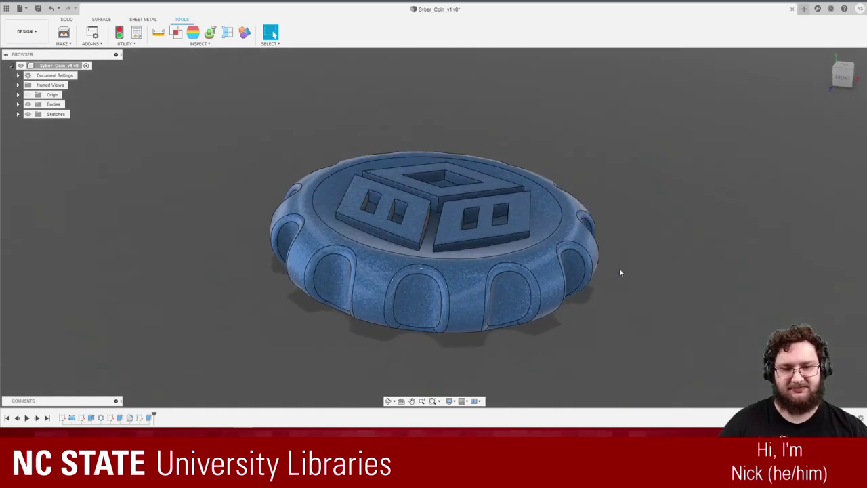
shift+middle_drag(619, 270, 740, 226)
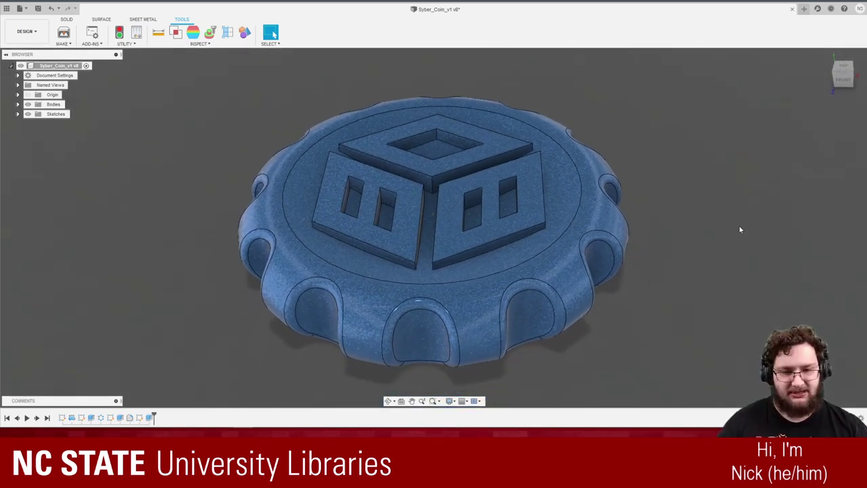
- Switch to FreeCAD and try out the view orientations in the empty Unnamed document, ending on a front view
mouse_move(187, 423)
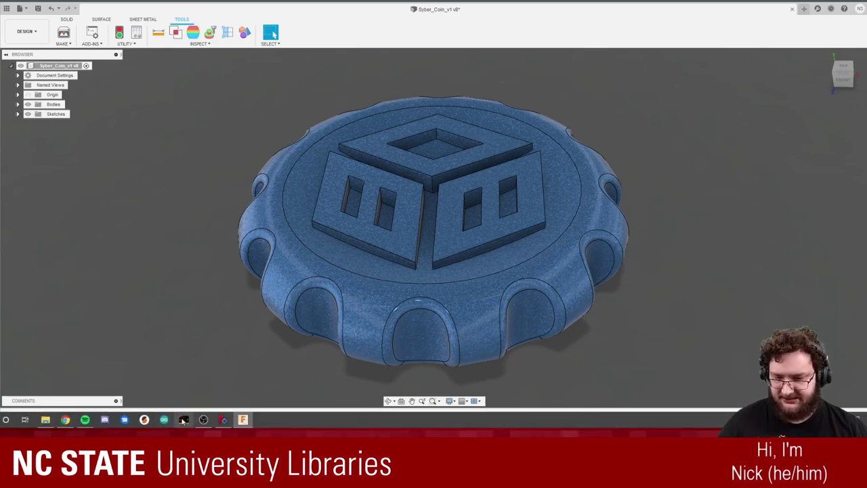
click(229, 421)
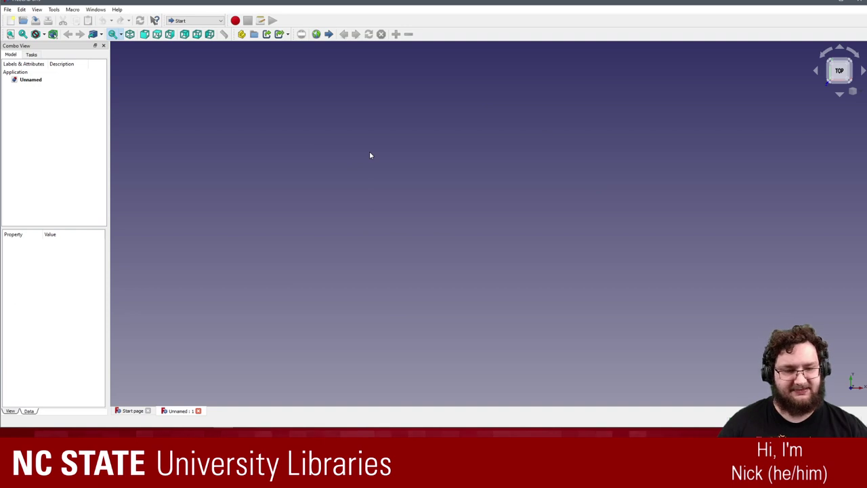
middle_drag(623, 160, 635, 160)
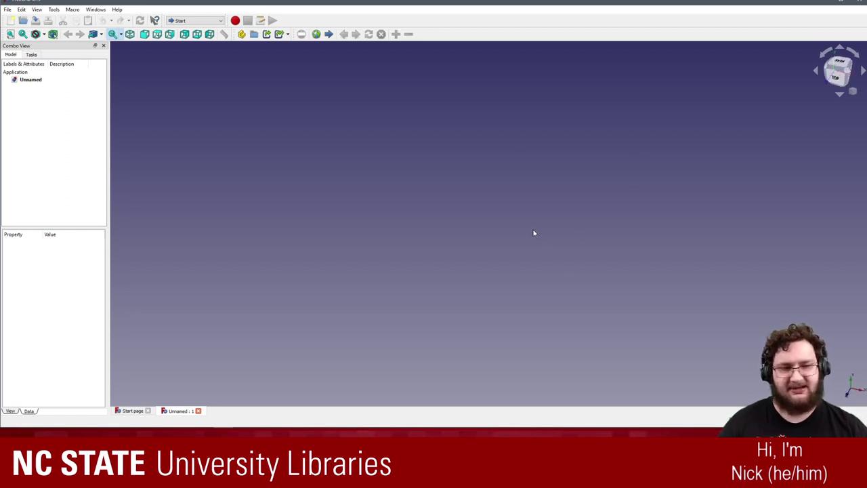
key(0)
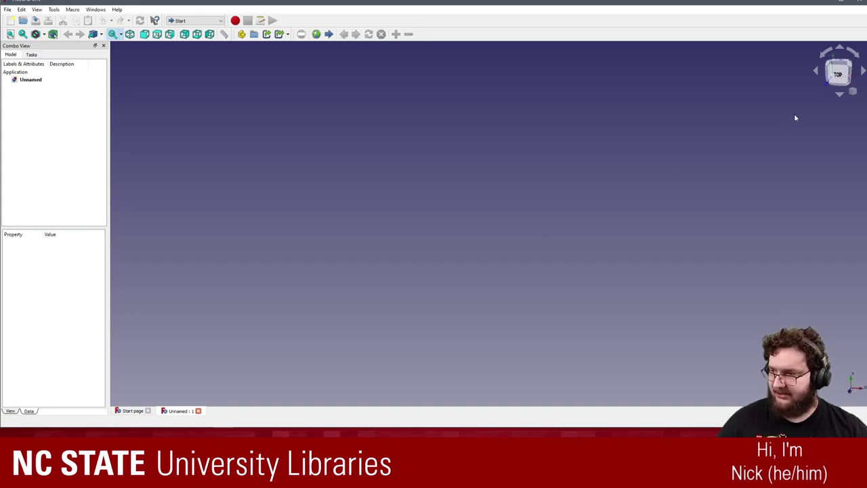
key(2)
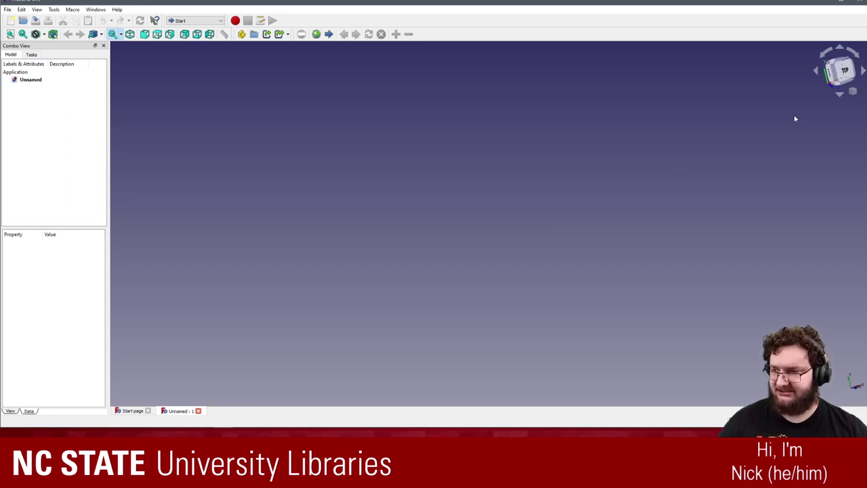
key(6)
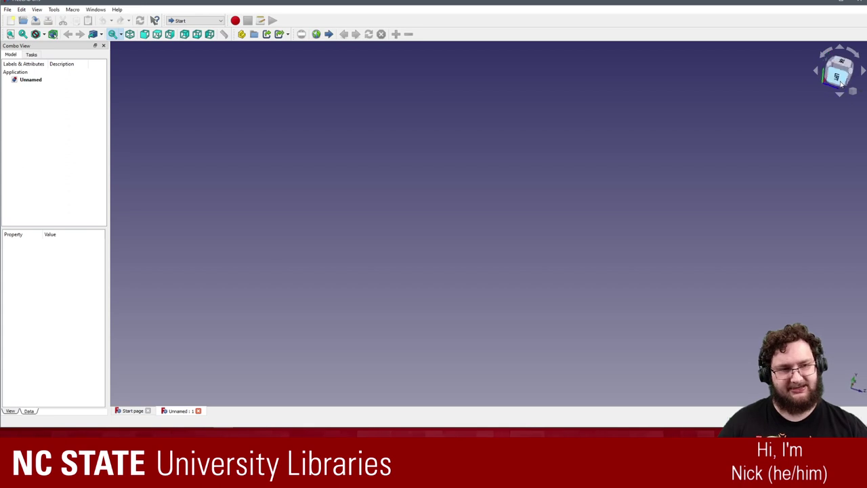
key(1)
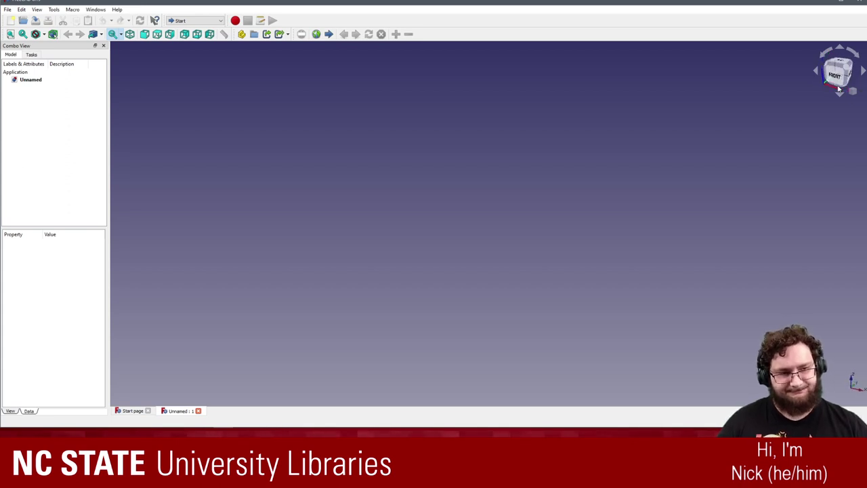
key(0)
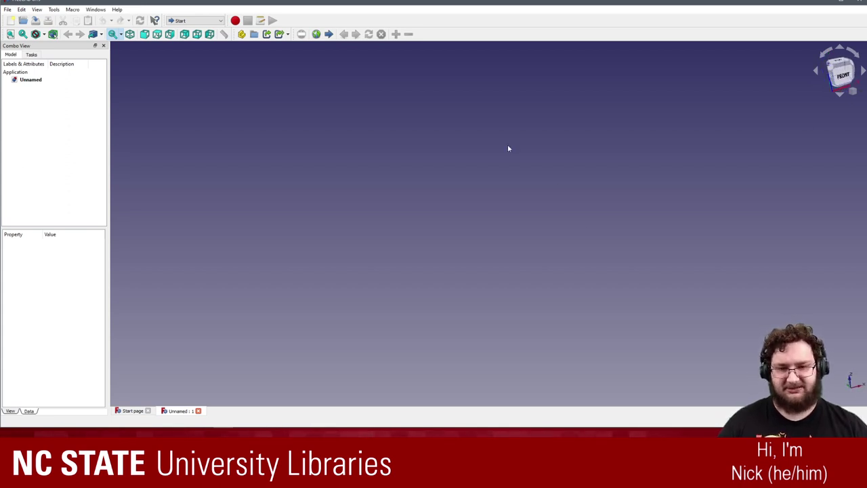
key(1)
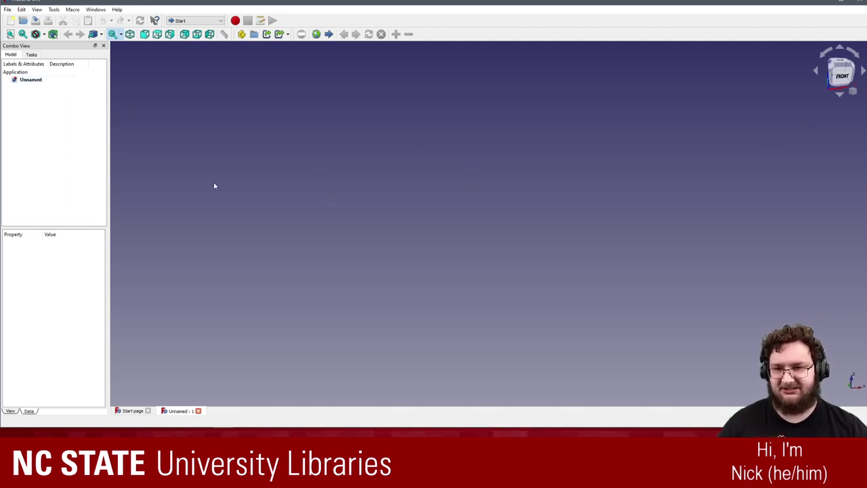
- Activate the Part Design workbench and create a new body in the Unnamed document
click(199, 21)
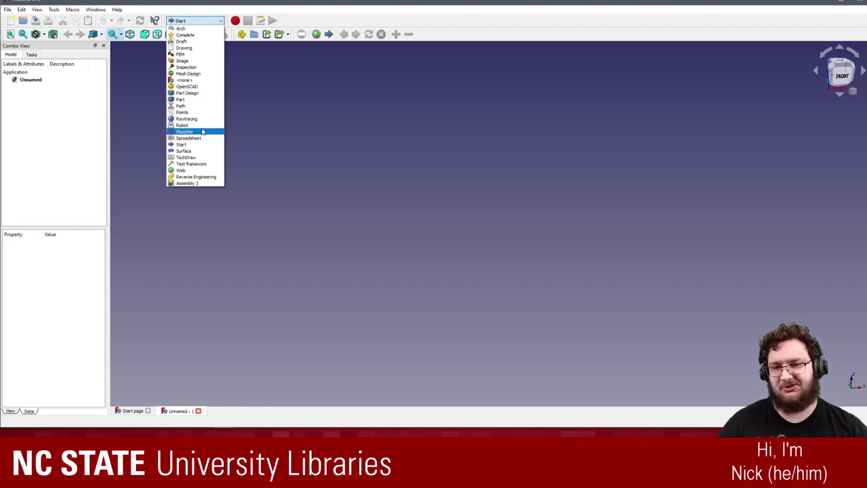
click(221, 96)
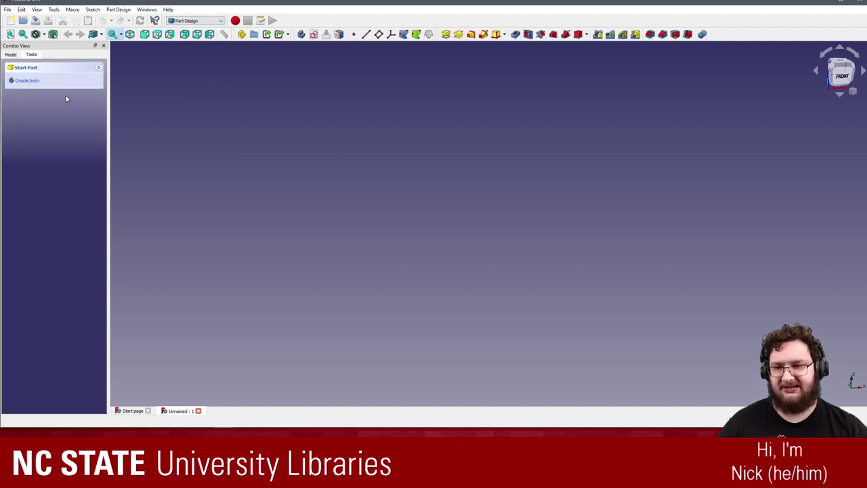
click(34, 82)
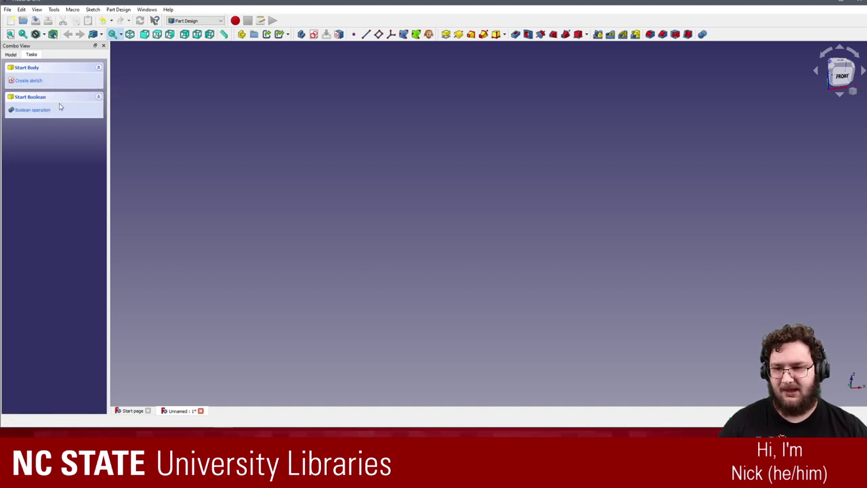
- Examine the new body's origin in the model tree, including its axes and base planes
click(17, 55)
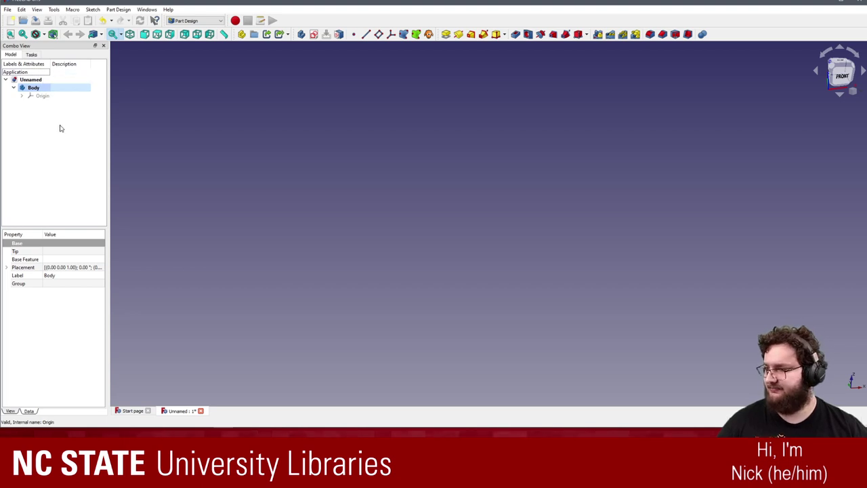
click(21, 96)
click(56, 128)
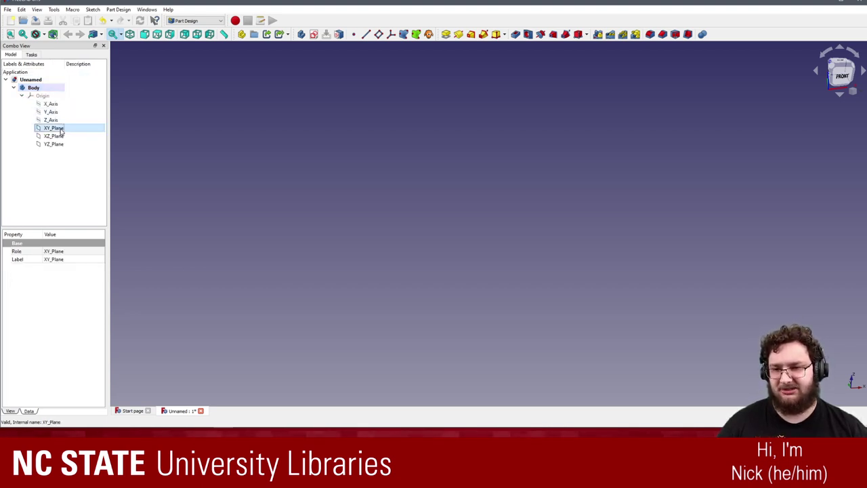
click(57, 144)
click(51, 104)
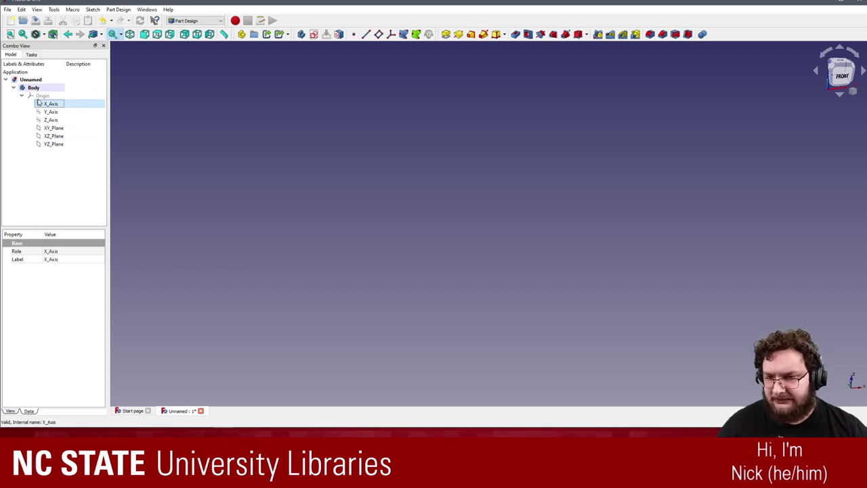
click(42, 96)
right_click(49, 97)
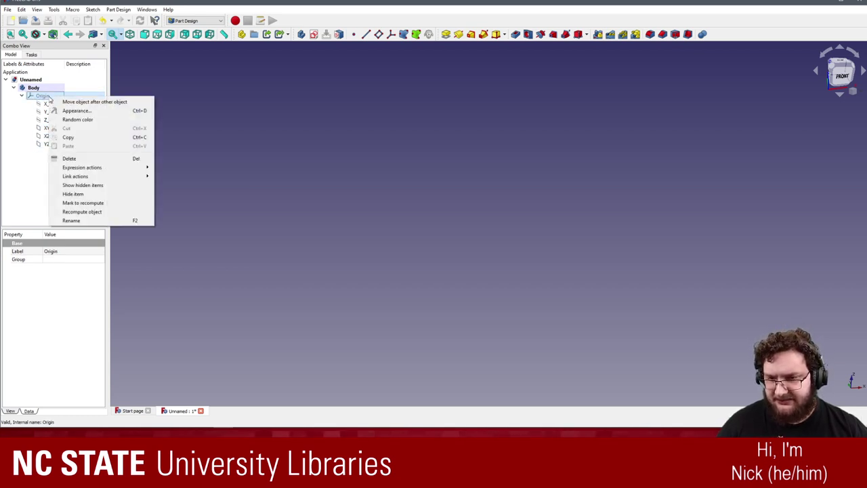
click(20, 151)
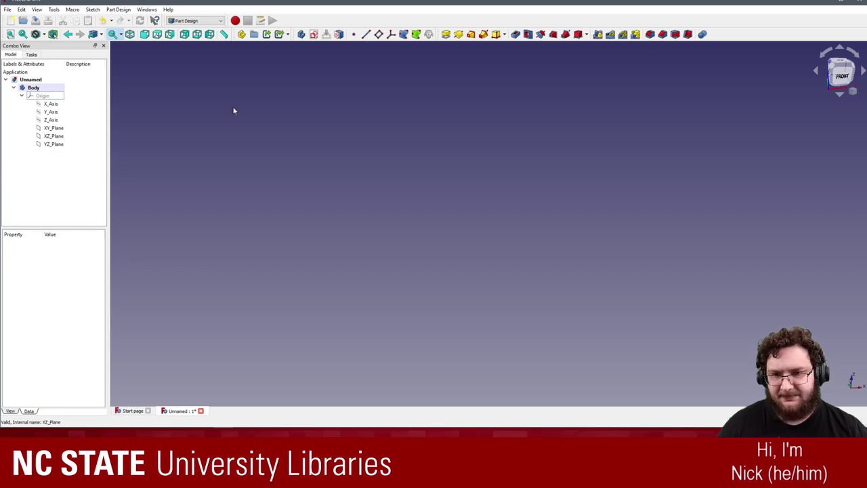
click(42, 88)
click(21, 95)
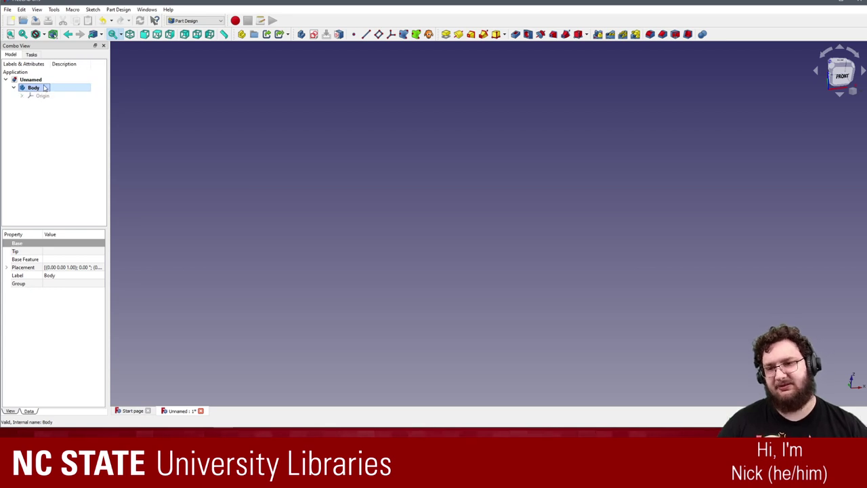
click(42, 118)
click(42, 89)
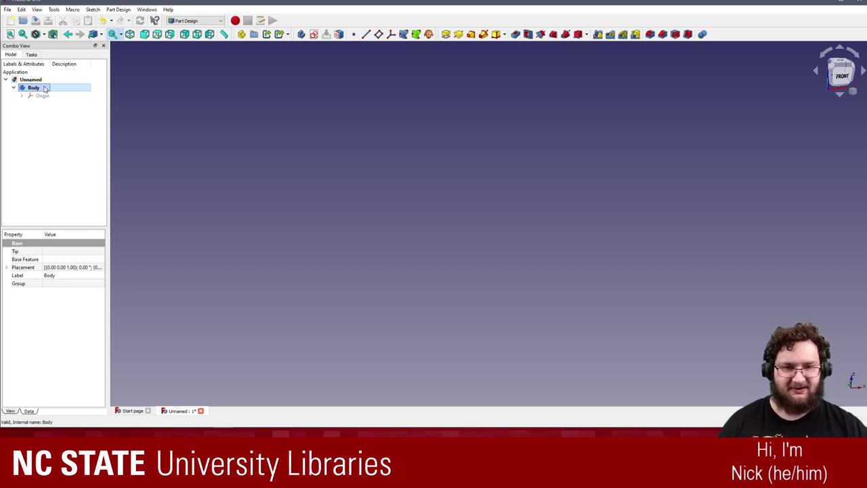
- Start a new sketch in the body on the XZ base plane, after comparing the base planes' orientations
click(474, 93)
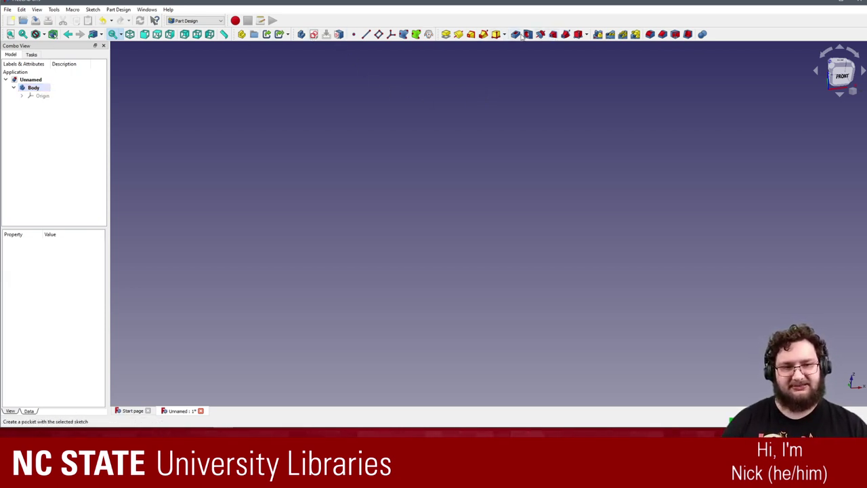
click(313, 34)
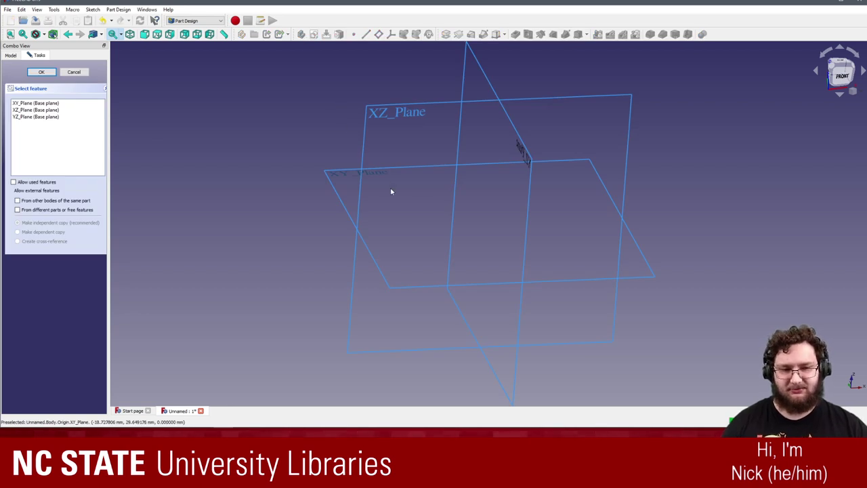
middle_drag(637, 190, 643, 180)
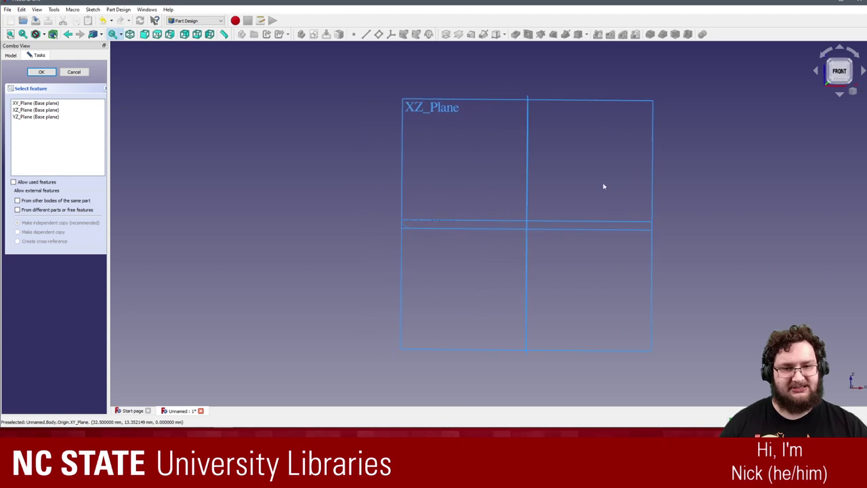
middle_drag(474, 183, 585, 180)
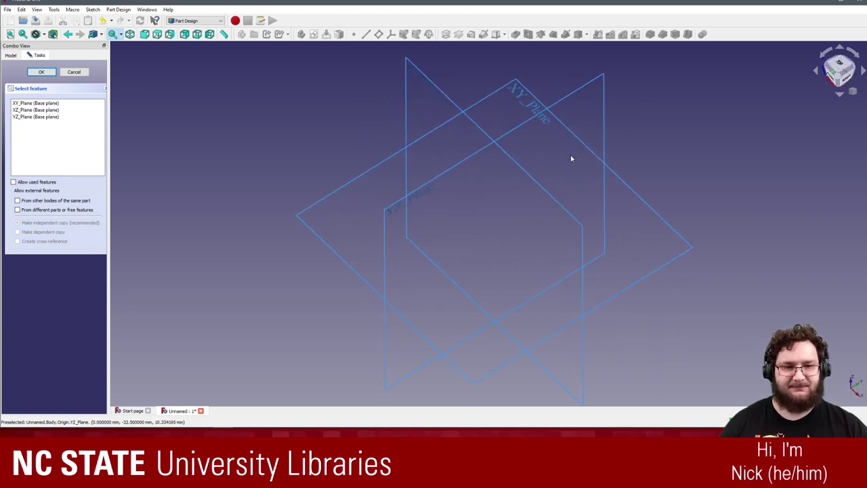
middle_drag(559, 188, 420, 137)
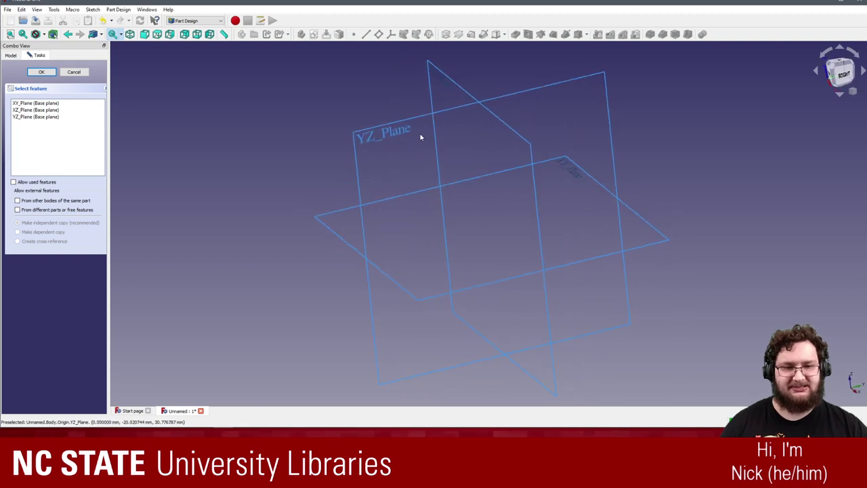
key(3)
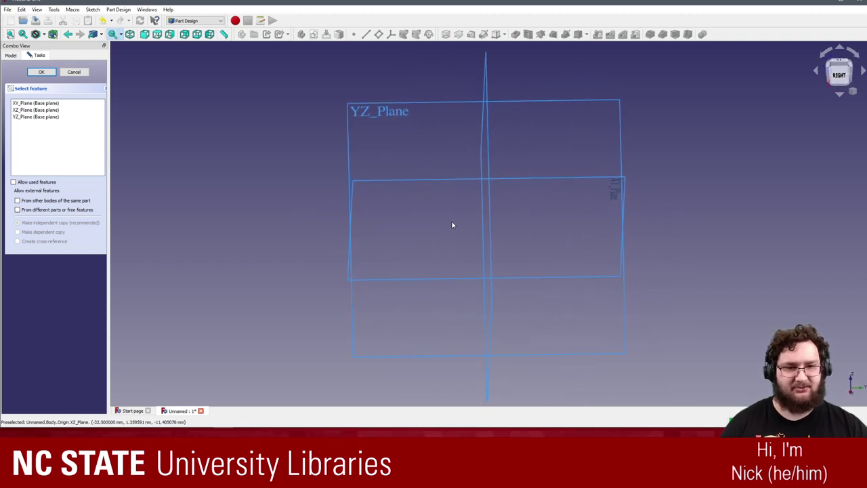
key(0)
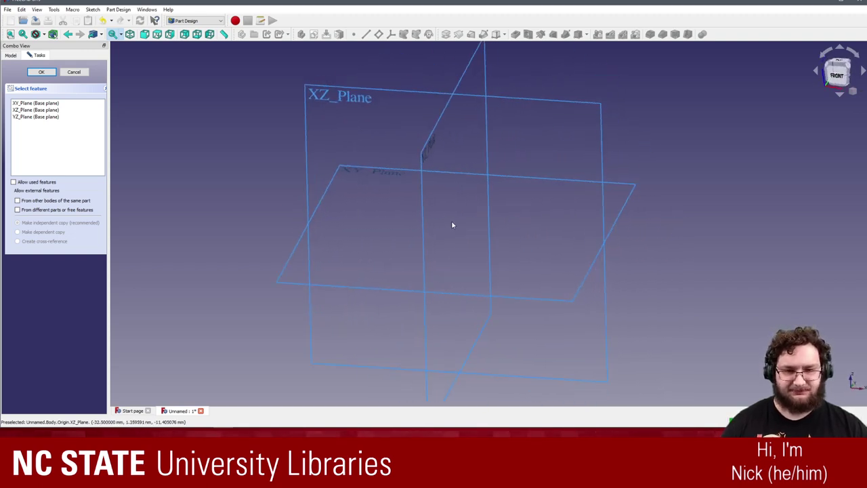
click(353, 101)
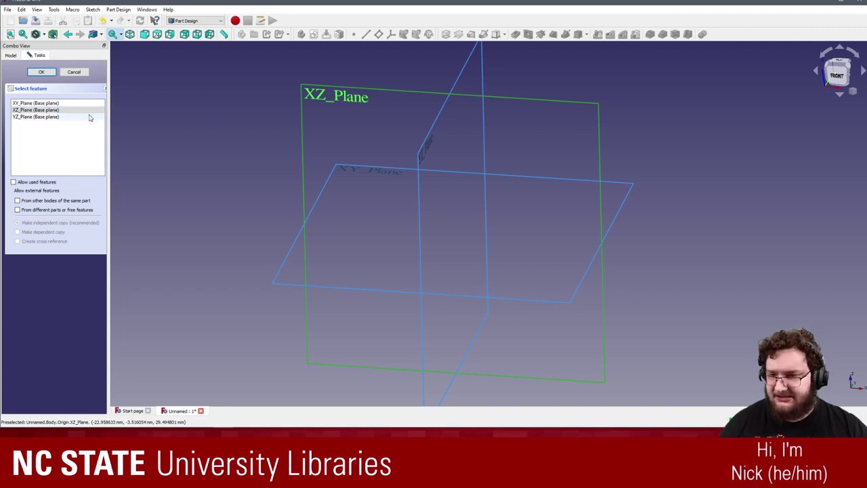
click(42, 72)
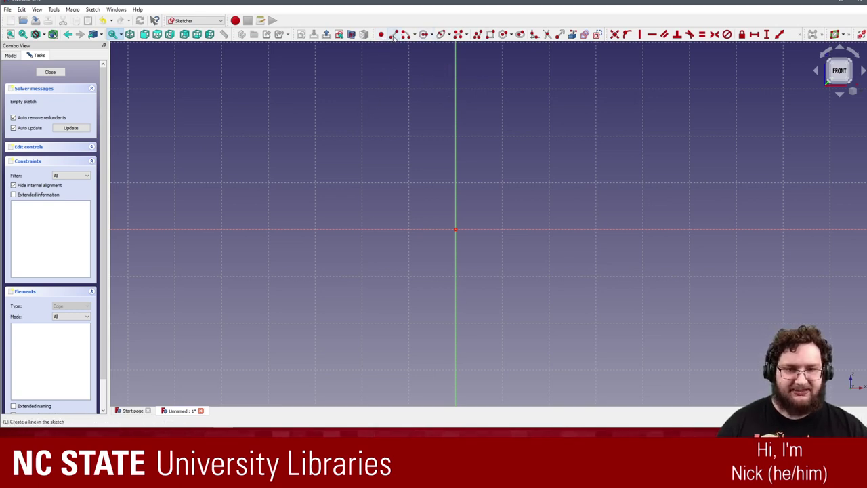
- Sketch a horizontal line about 35 mm long from the origin along the positive horizontal axis
click(560, 35)
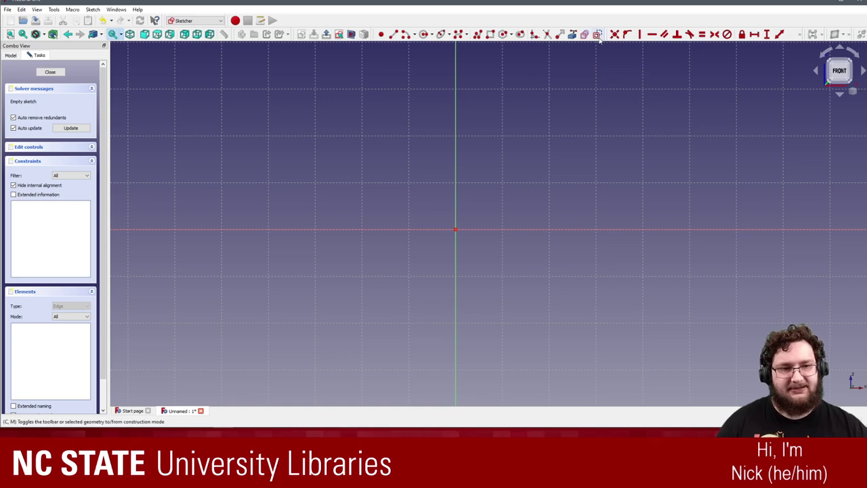
click(455, 230)
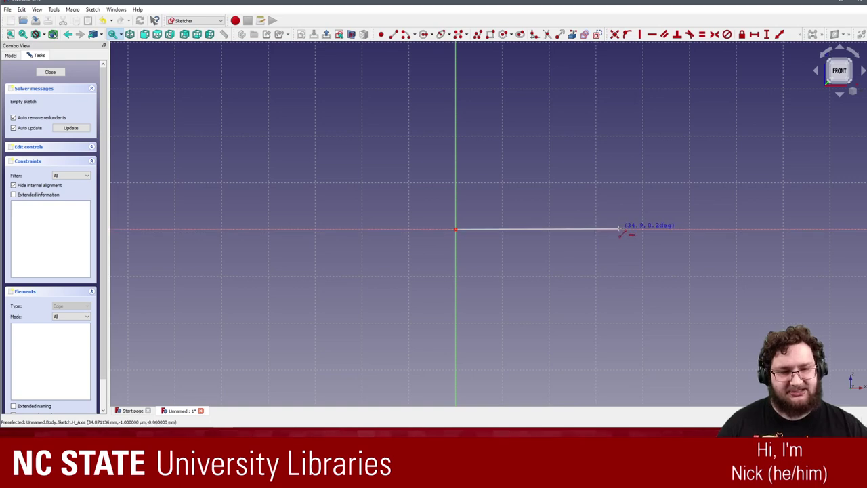
click(619, 229)
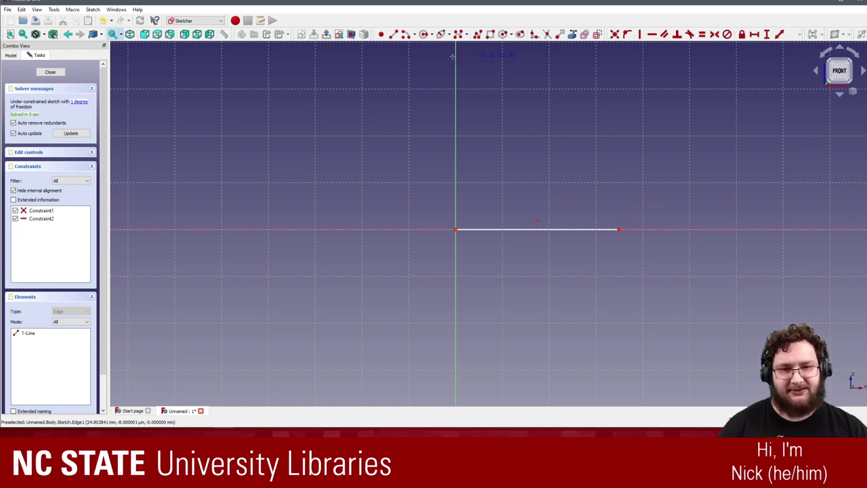
- Review the variants offered for the circle, ellipse, B-spline and arc sketching tools
click(431, 35)
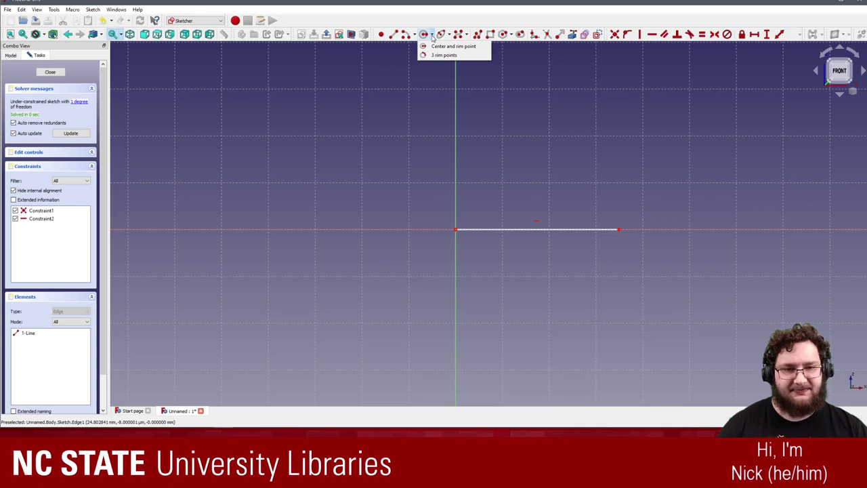
click(432, 35)
click(448, 35)
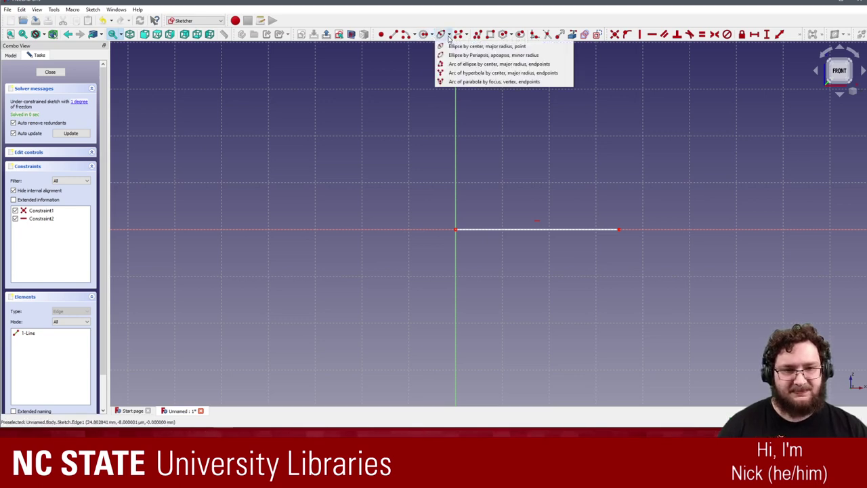
click(448, 35)
click(465, 35)
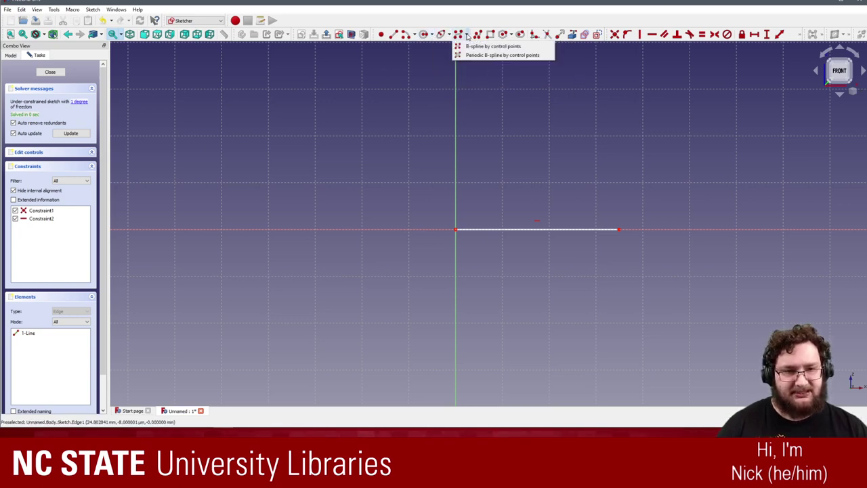
click(467, 36)
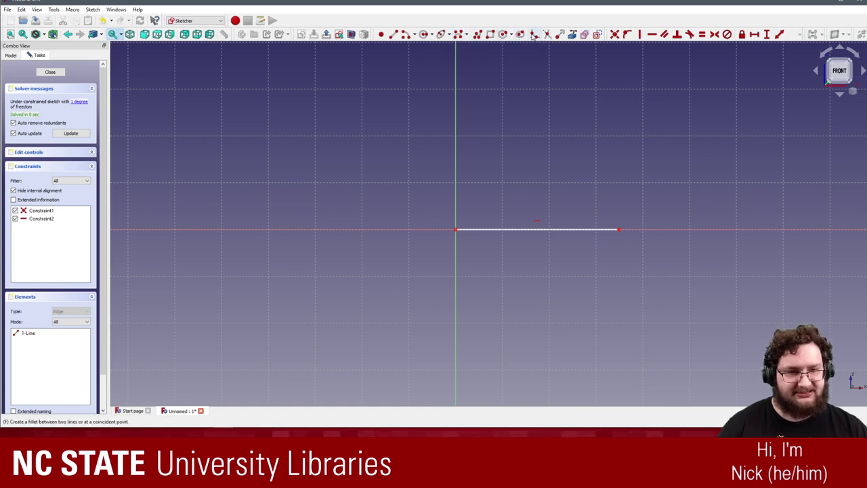
click(516, 35)
click(515, 35)
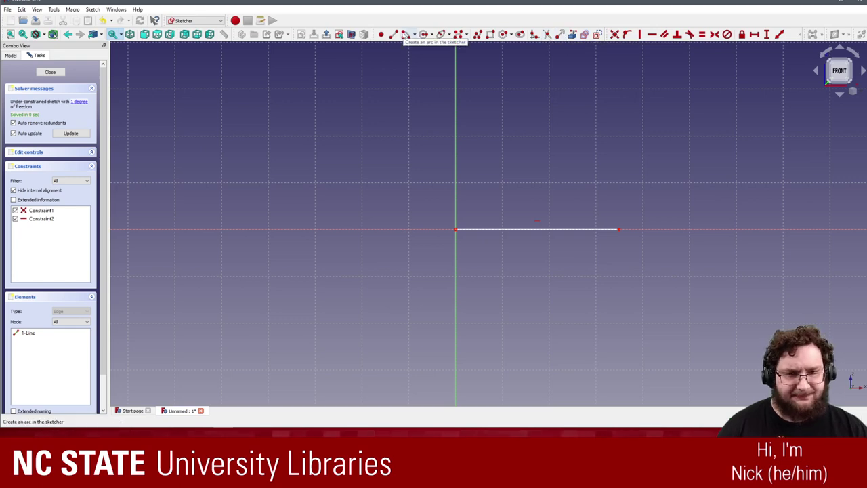
click(415, 35)
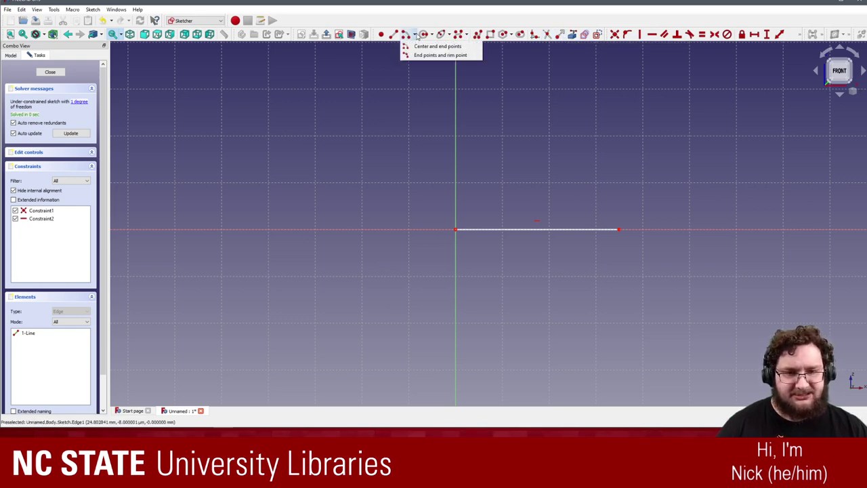
click(416, 35)
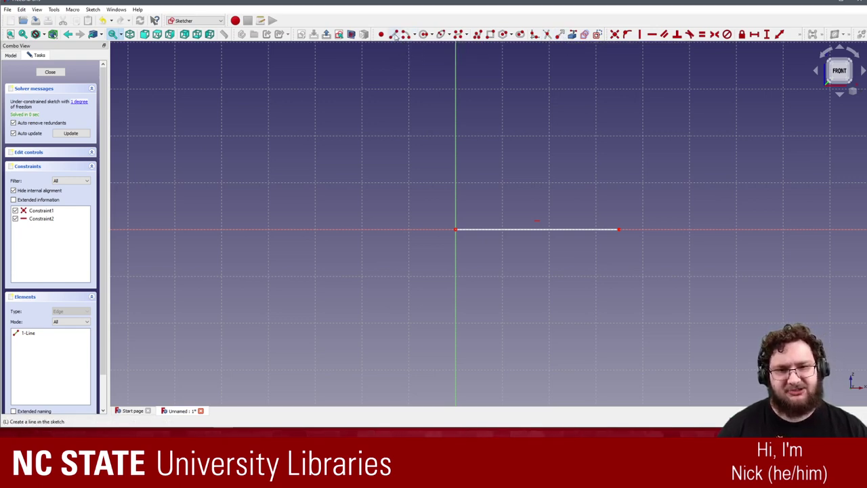
- Switch to Fusion 360 and open the first sketch of the Syber_Coin_v1 model
mouse_move(201, 424)
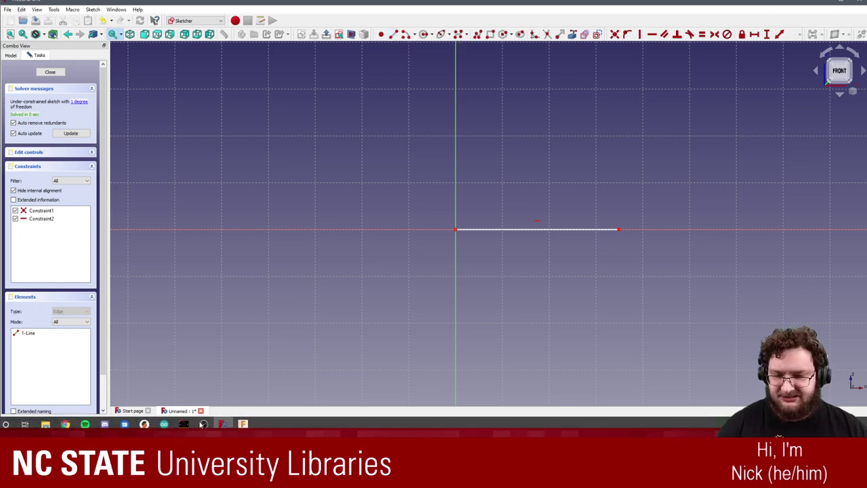
click(243, 420)
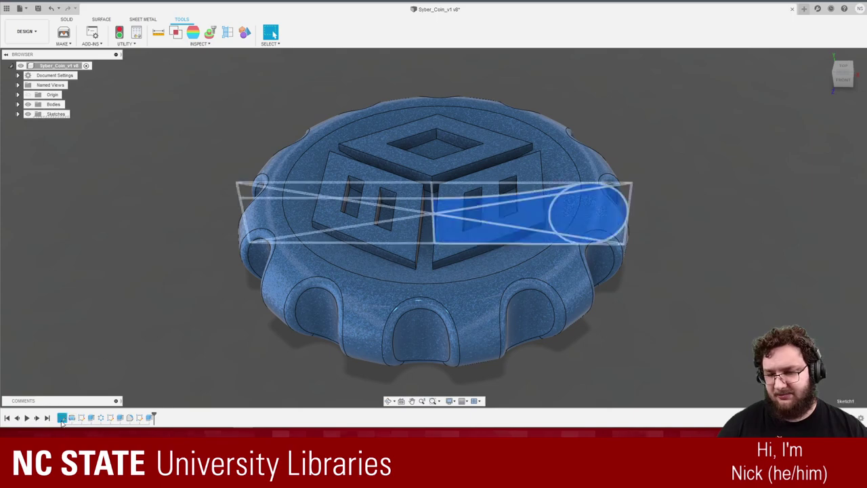
double_click(62, 417)
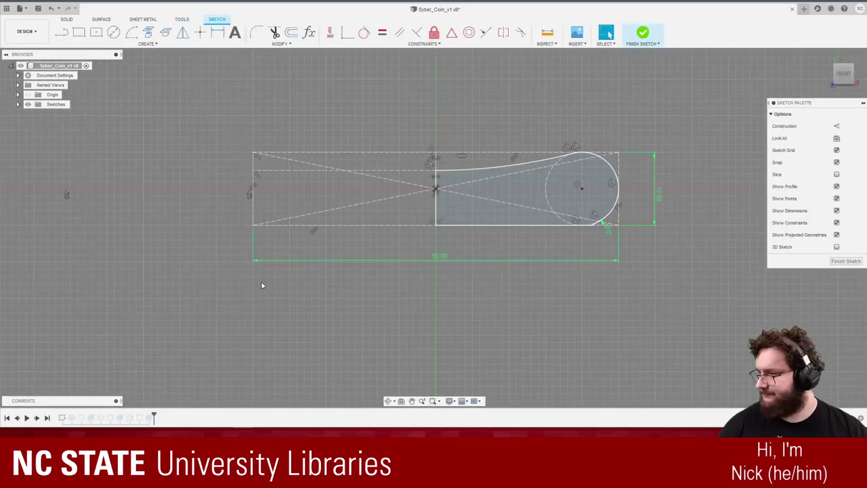
- Examine the coin's half-profile in the sketch, including its rim circle, chamfered lower edge, construction lines and dimensions
scroll(481, 205, up, 5)
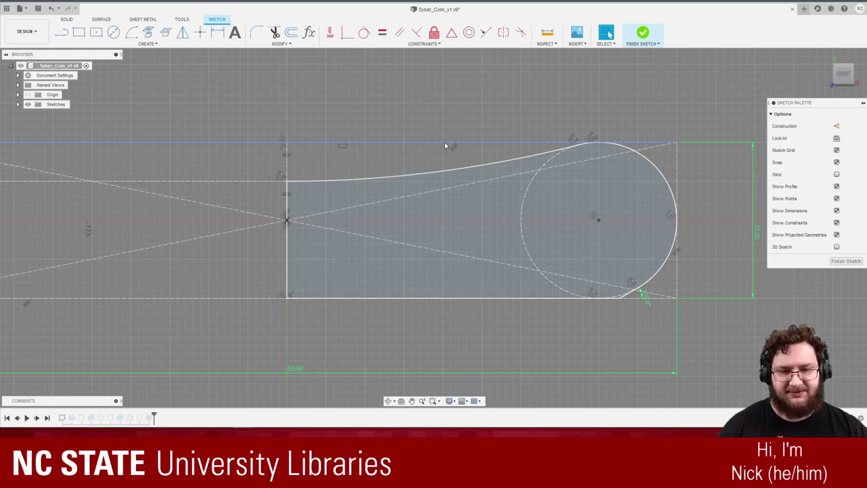
scroll(468, 197, down, 2)
scroll(578, 275, up, 5)
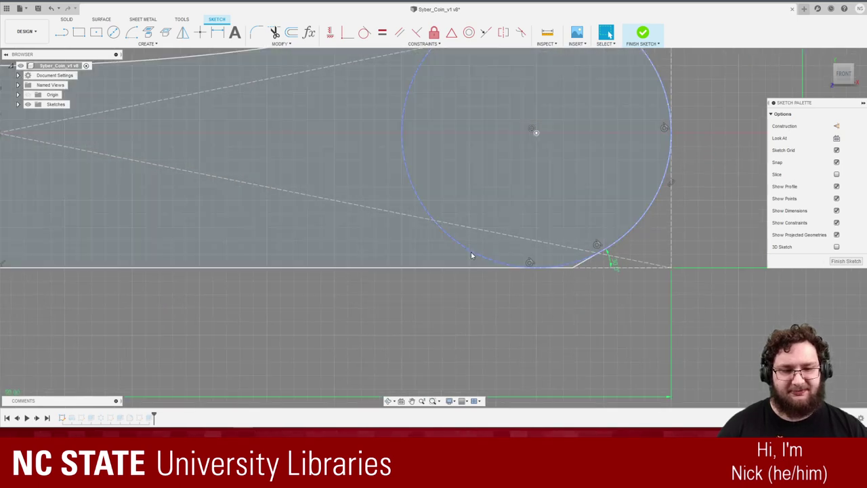
click(472, 255)
scroll(508, 311, down, 3)
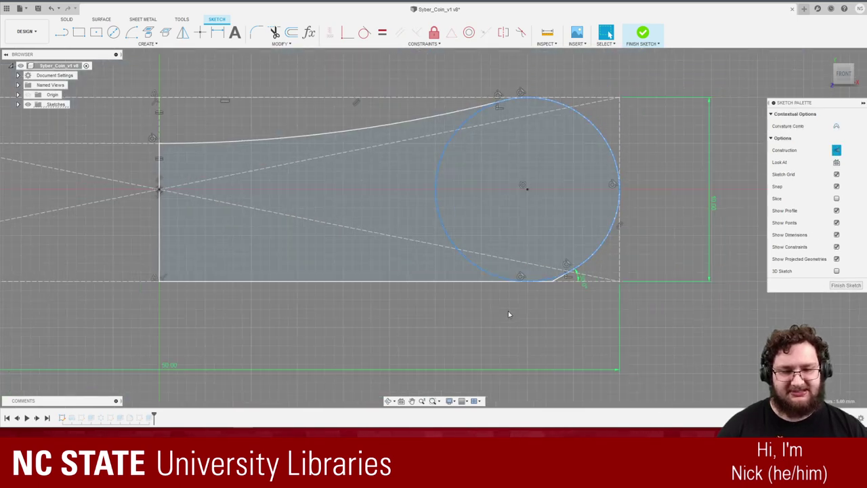
scroll(612, 320, down, 2)
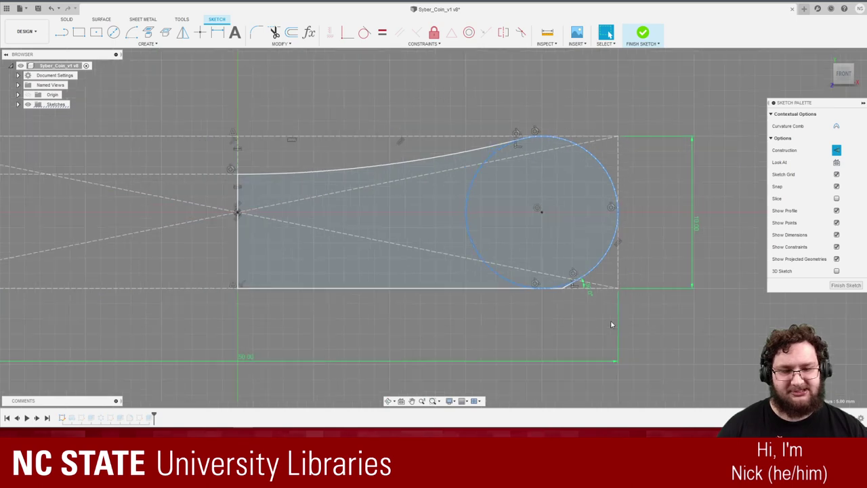
key(x)
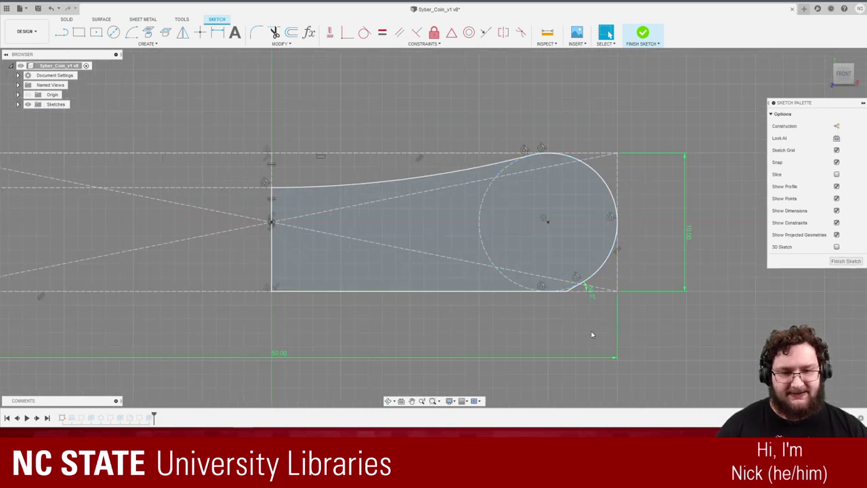
scroll(589, 330, down, 2)
scroll(587, 330, down, 2)
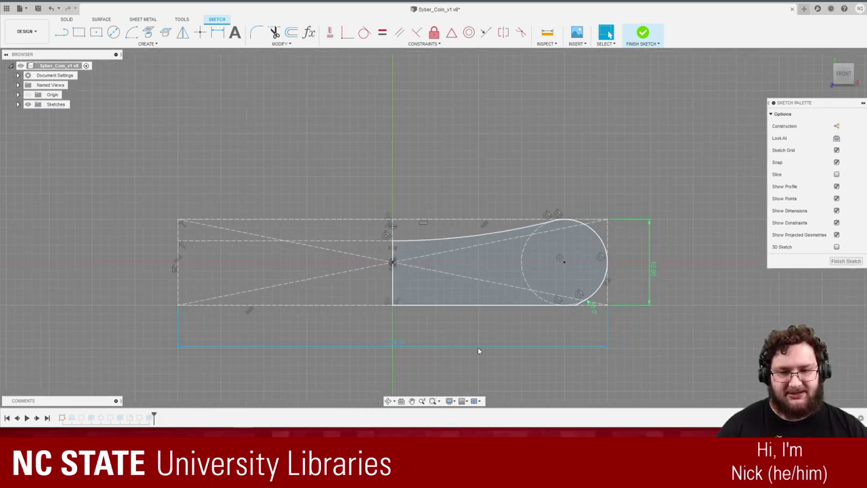
scroll(474, 348, up, 3)
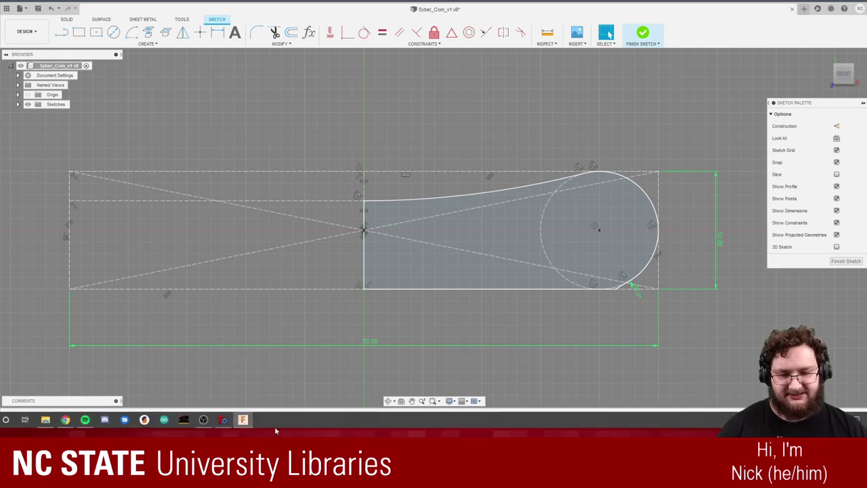
- Return to the open sketch in FreeCAD
click(245, 421)
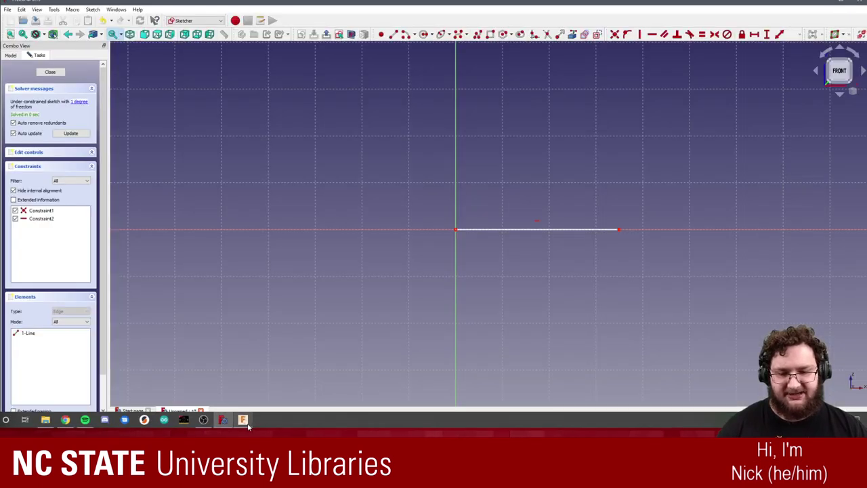
click(247, 422)
click(245, 421)
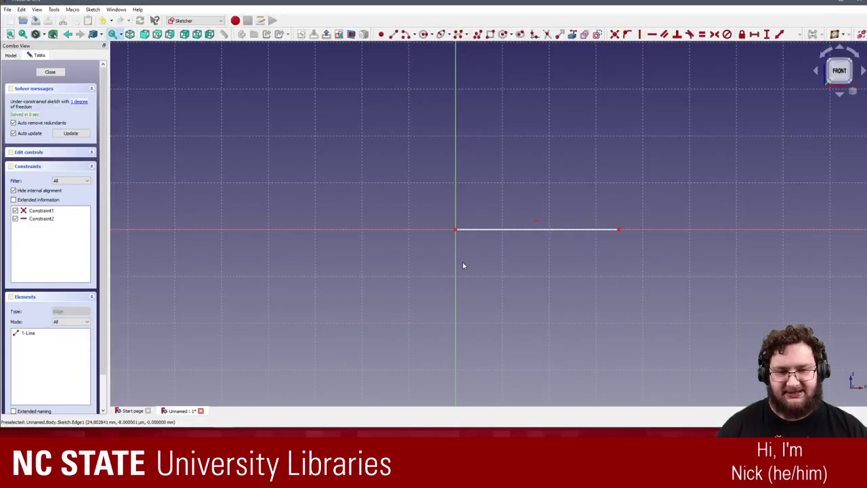
- Draw a construction circle about 4.5 mm in radius above the outer end of the horizontal line
scroll(463, 265, up, 3)
scroll(505, 241, down, 5)
scroll(572, 203, up, 1)
scroll(572, 202, up, 1)
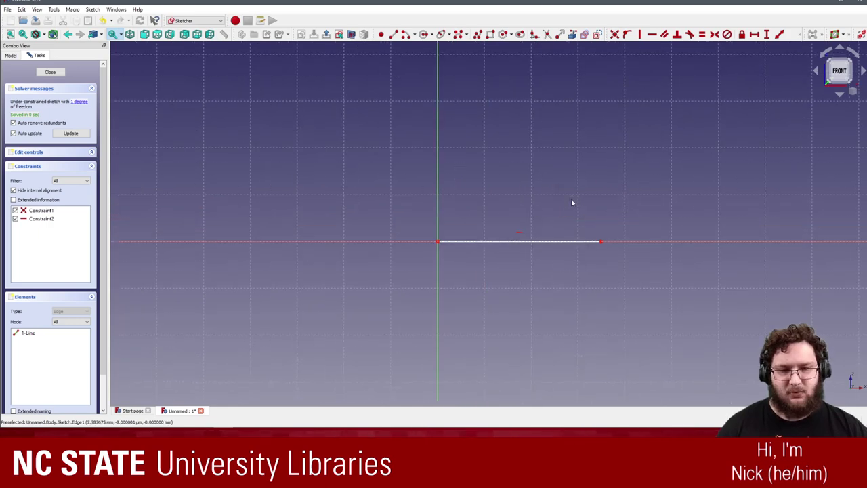
scroll(596, 217, up, 1)
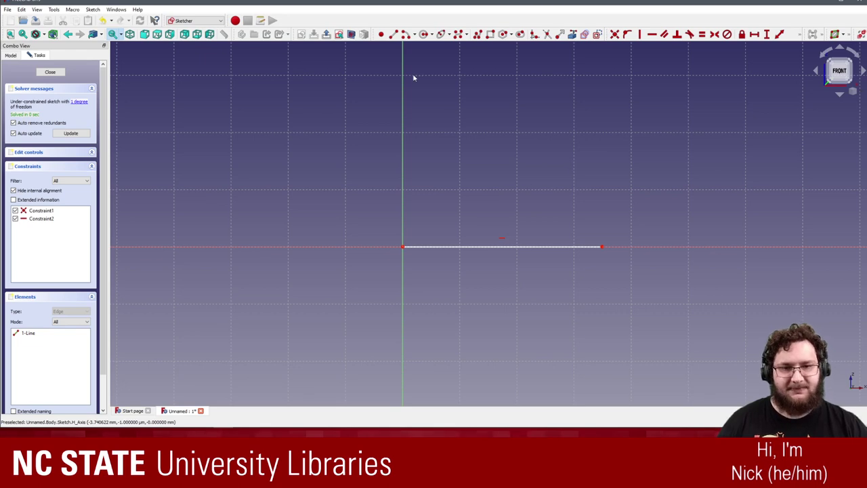
click(424, 34)
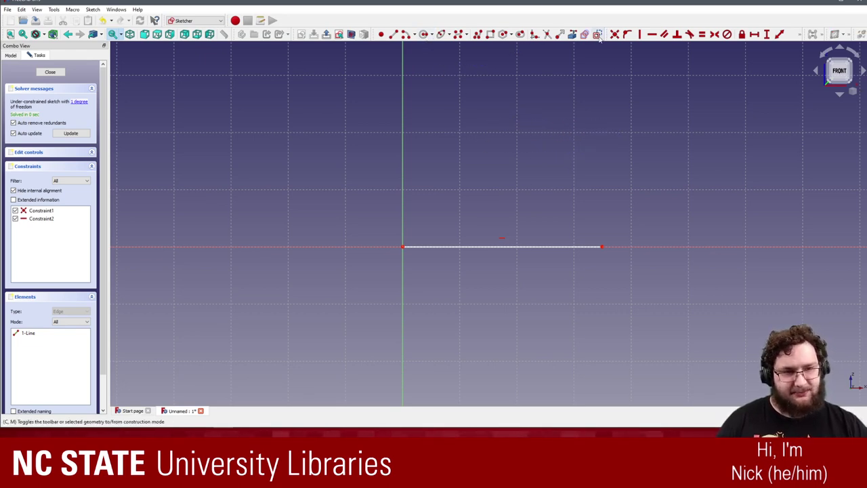
click(585, 204)
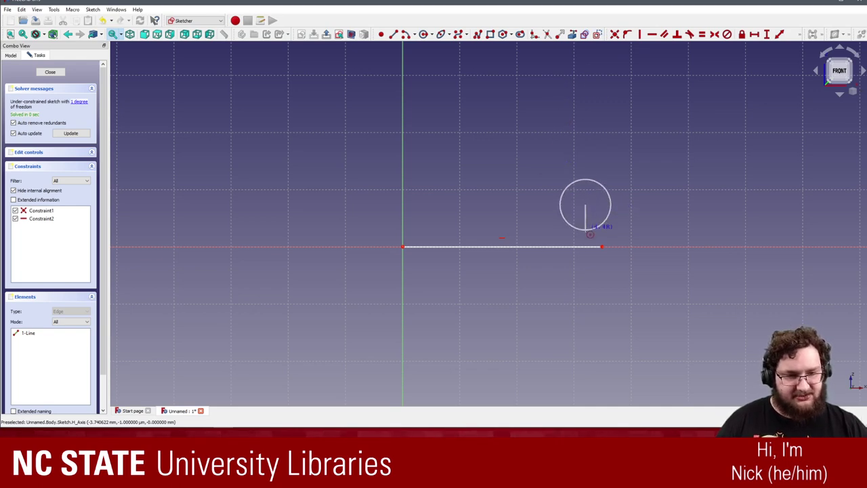
click(604, 222)
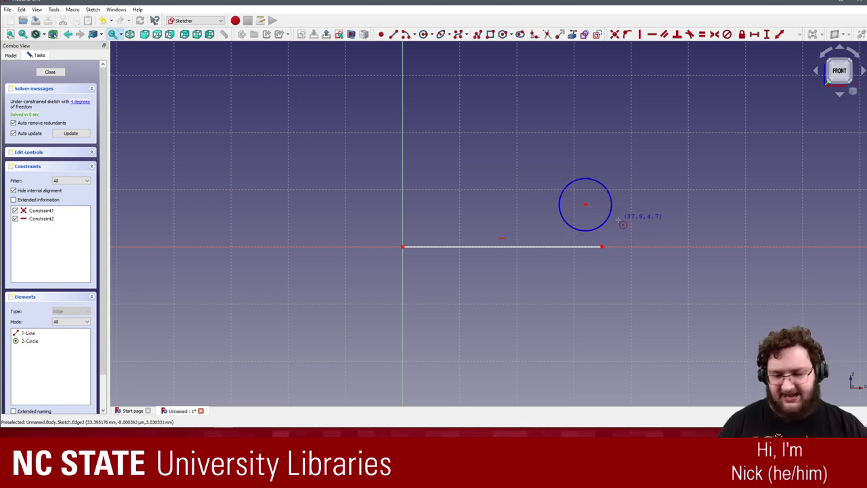
key(Escape)
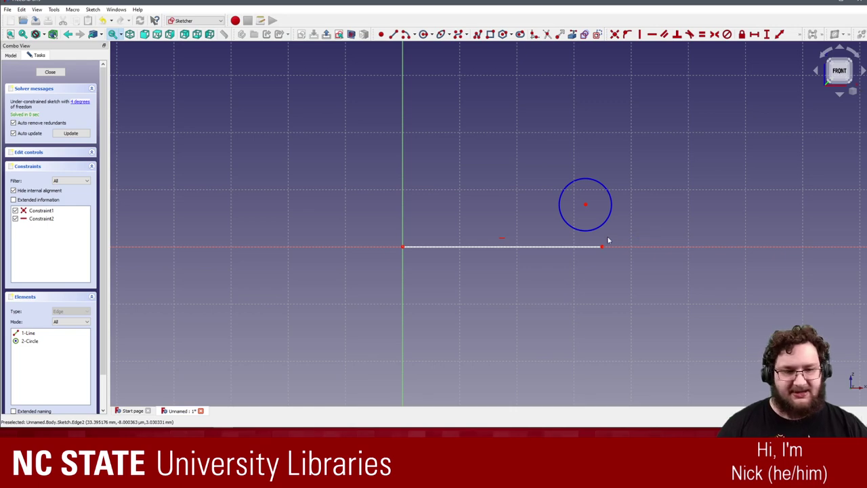
- Try moving and resizing the unconstrained construction circle, and leave it just above the horizontal line near its outer end
drag(590, 230, 559, 251)
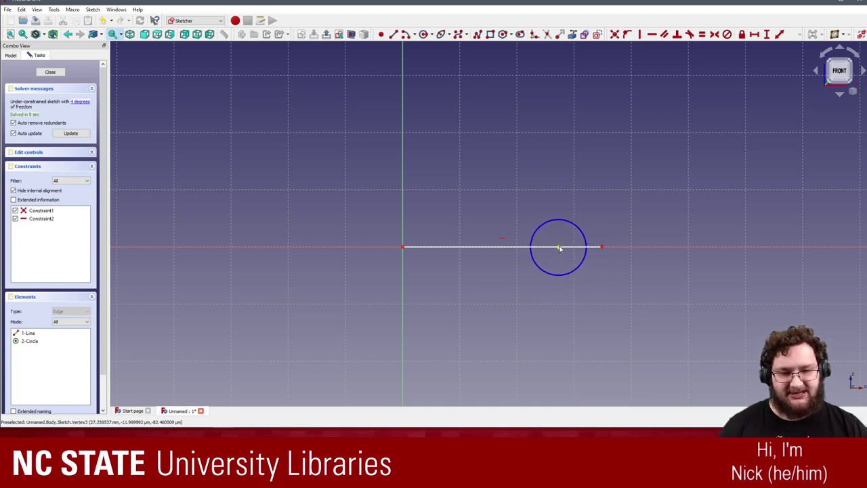
scroll(561, 251, up, 4)
scroll(556, 248, up, 3)
scroll(552, 249, down, 5)
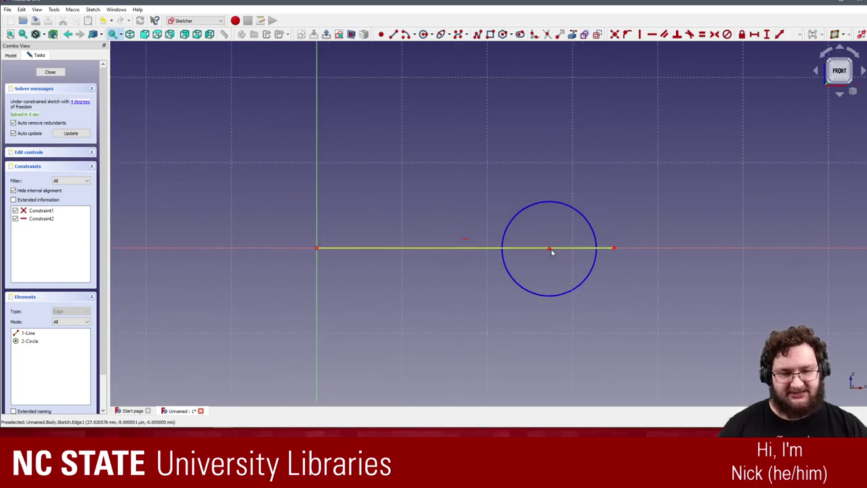
drag(550, 250, 574, 157)
mouse_move(575, 202)
mouse_down()
mouse_move(575, 253)
mouse_move(581, 191)
mouse_up()
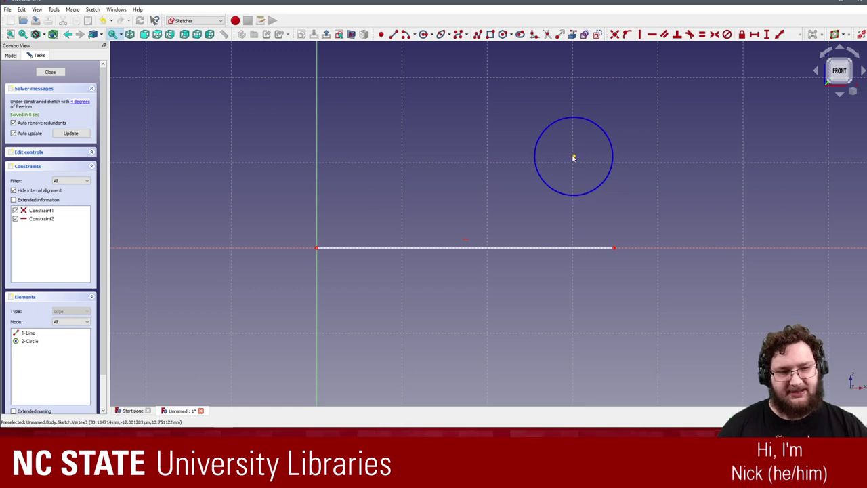
drag(573, 157, 568, 202)
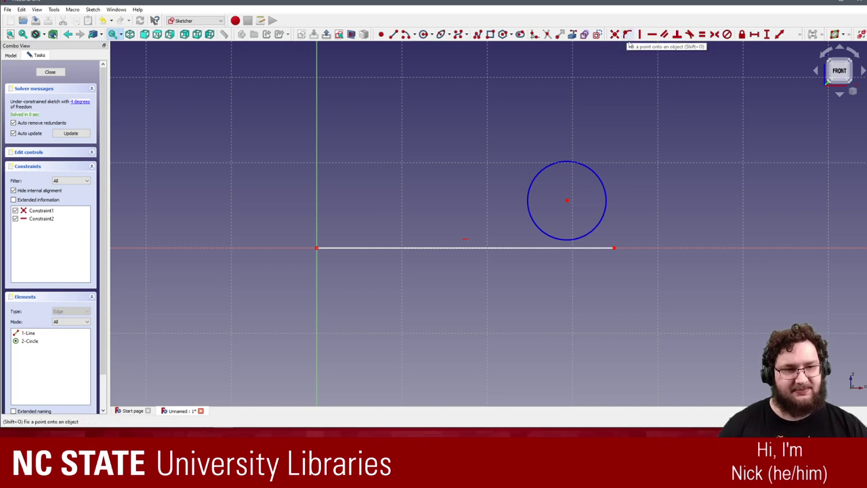
- Constrain the construction circle tangent to the horizontal line and slide it closer to the line's outer end
click(689, 35)
click(593, 229)
click(593, 248)
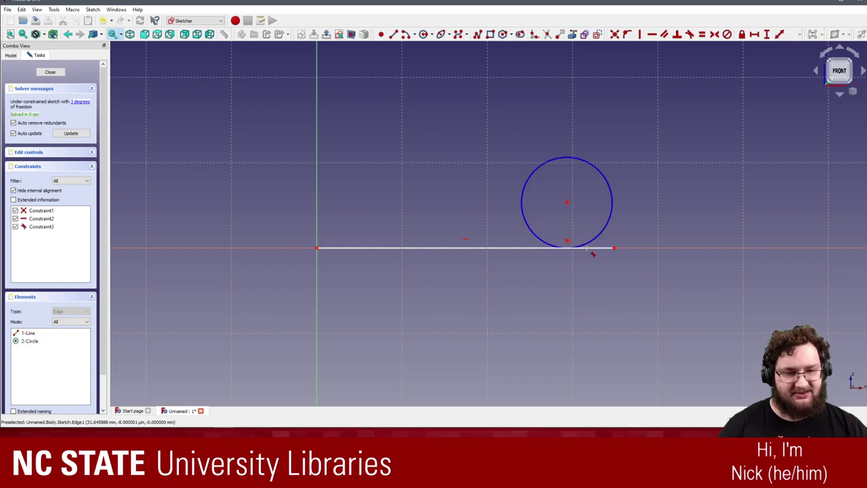
drag(584, 241, 591, 214)
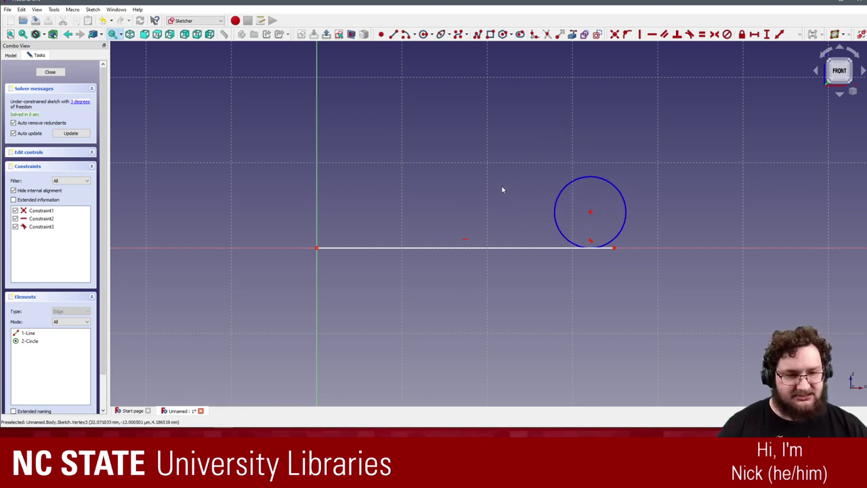
- Rearrange the toolbars so that the hidden circle dimension constraints become accessible
click(619, 201)
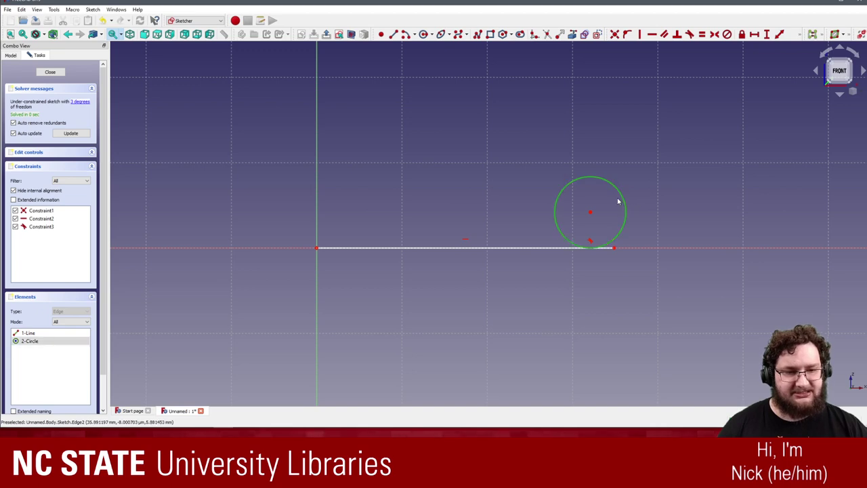
click(681, 178)
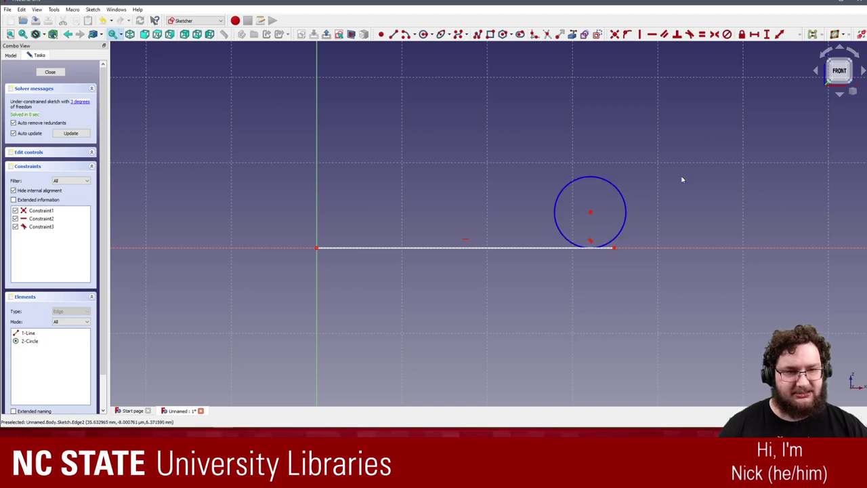
click(623, 201)
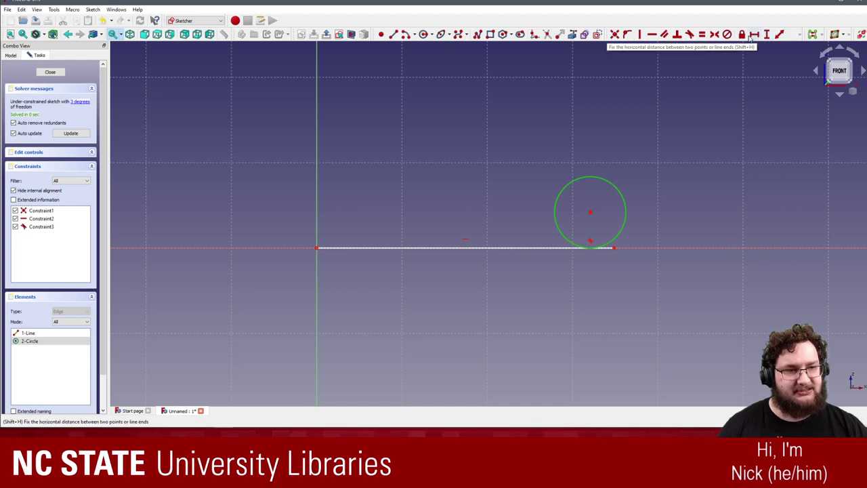
click(799, 35)
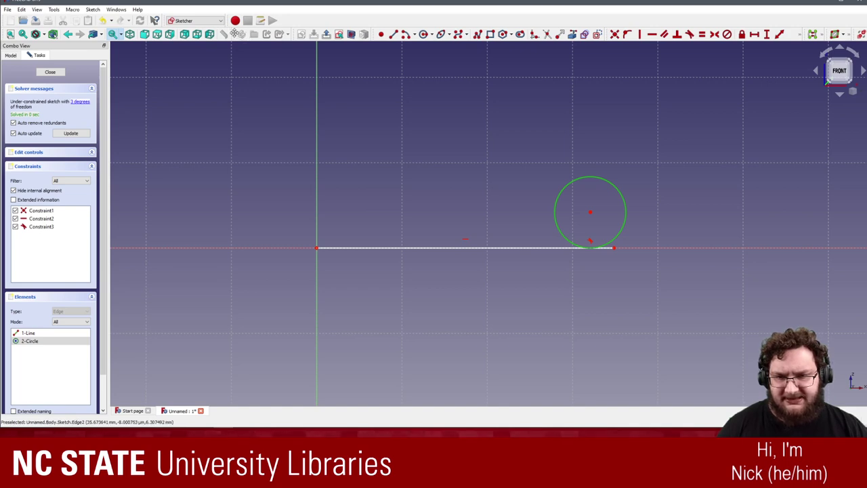
drag(235, 34, 799, 35)
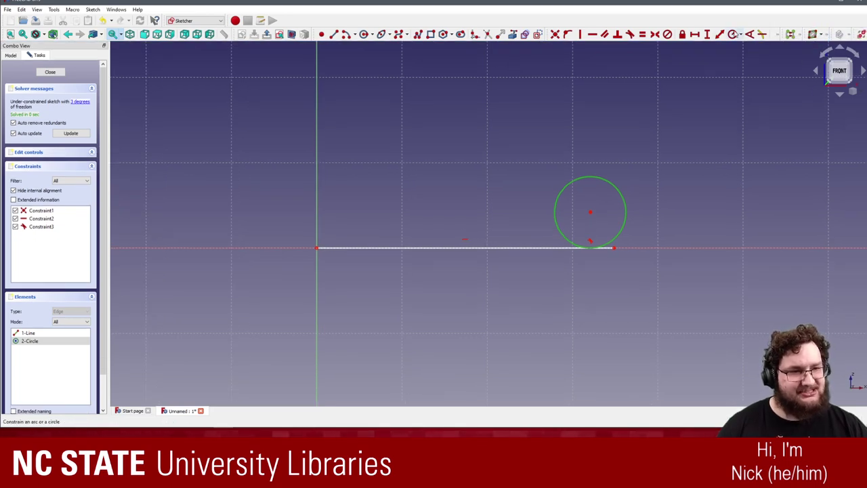
click(608, 178)
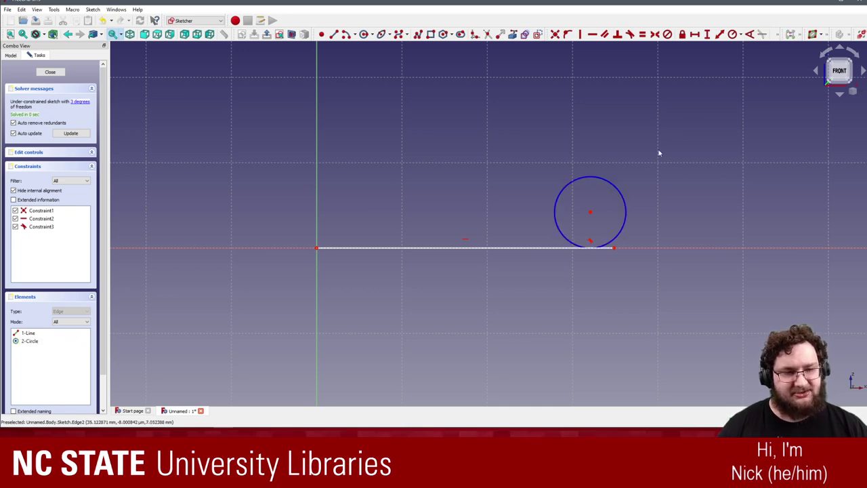
click(731, 38)
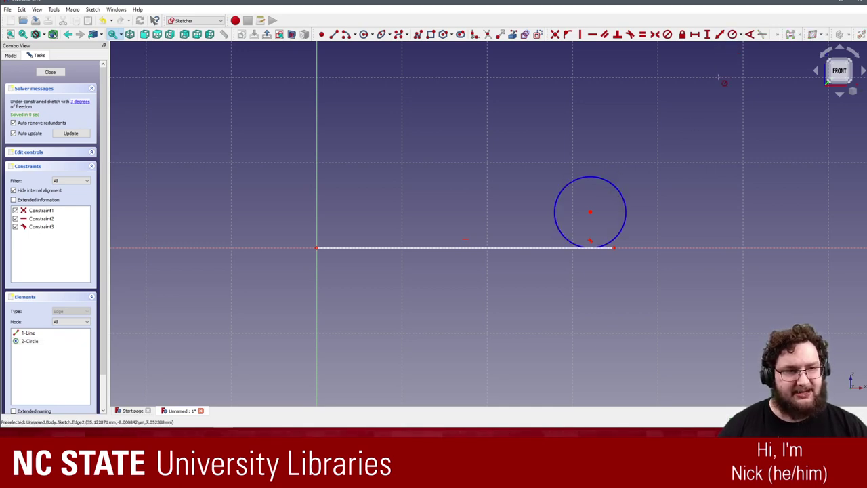
click(626, 201)
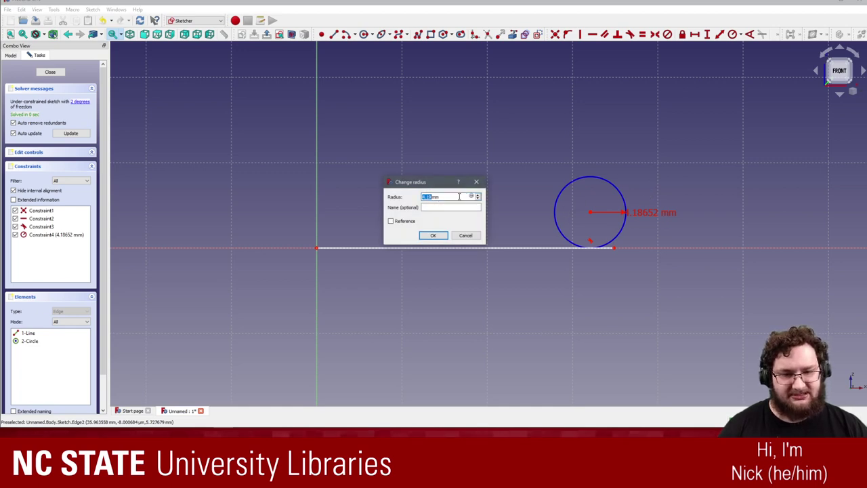
click(464, 235)
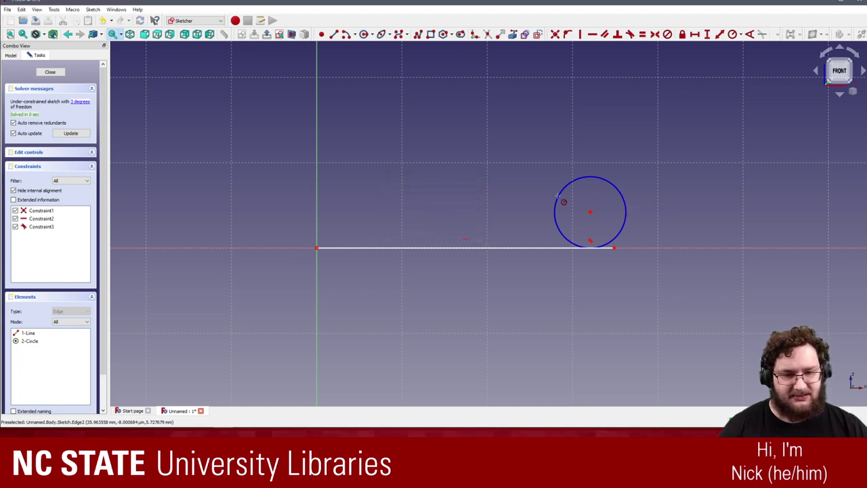
- Constrain the construction circle's diameter to 10 mm and move its dimension label farther outside the circle
click(740, 34)
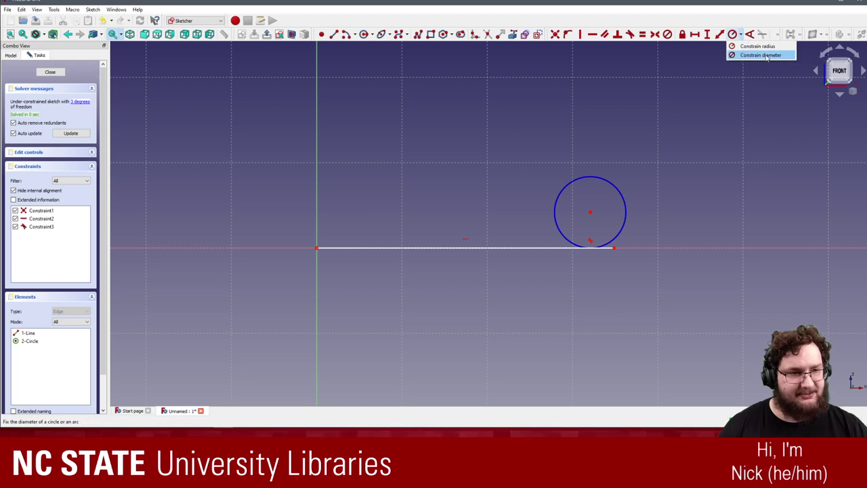
click(760, 54)
click(608, 182)
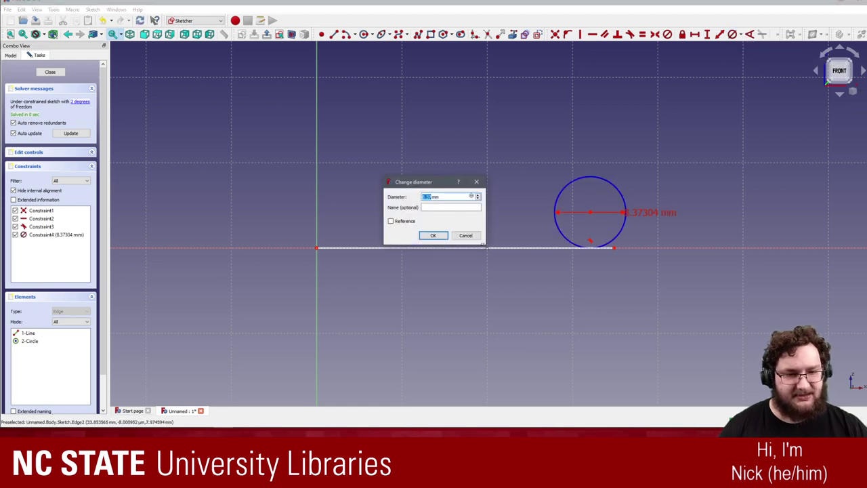
text(10)
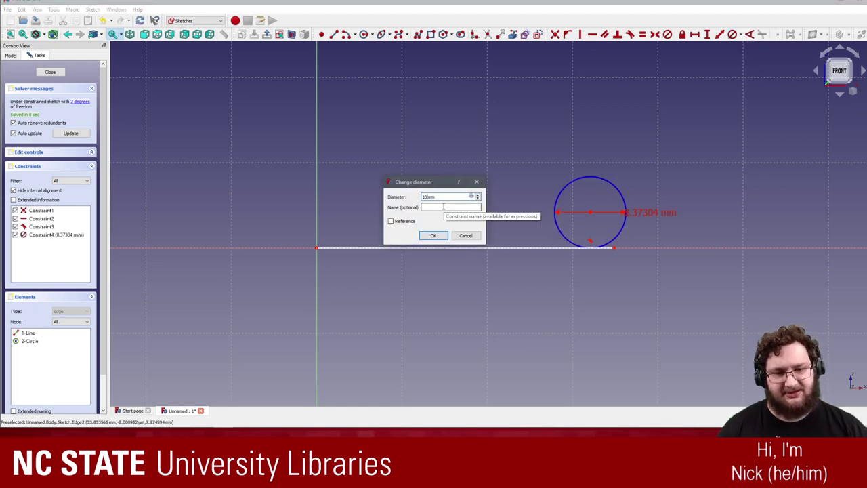
click(434, 235)
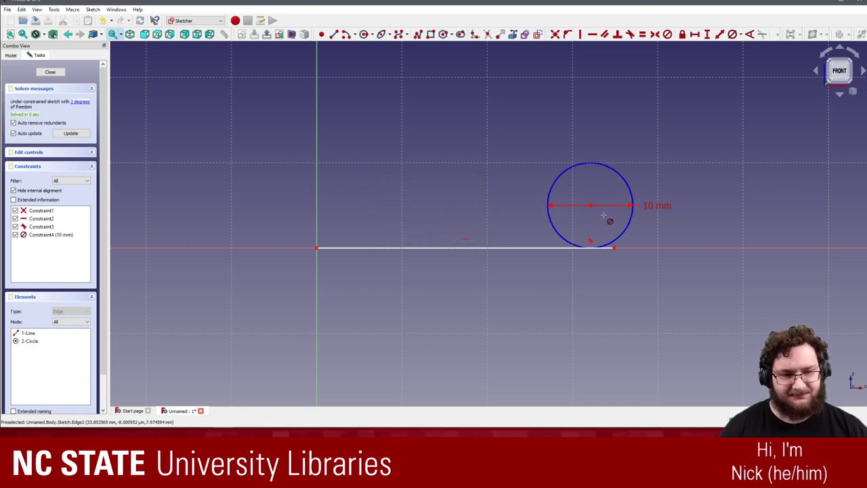
drag(660, 208, 686, 193)
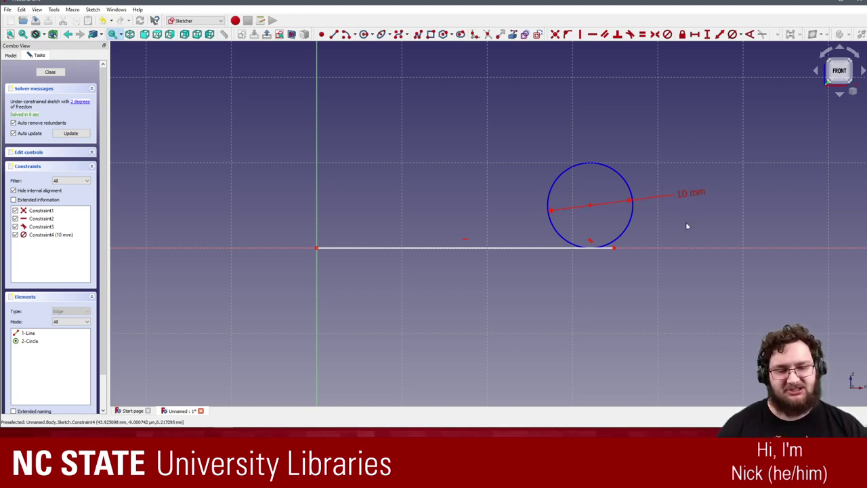
click(617, 173)
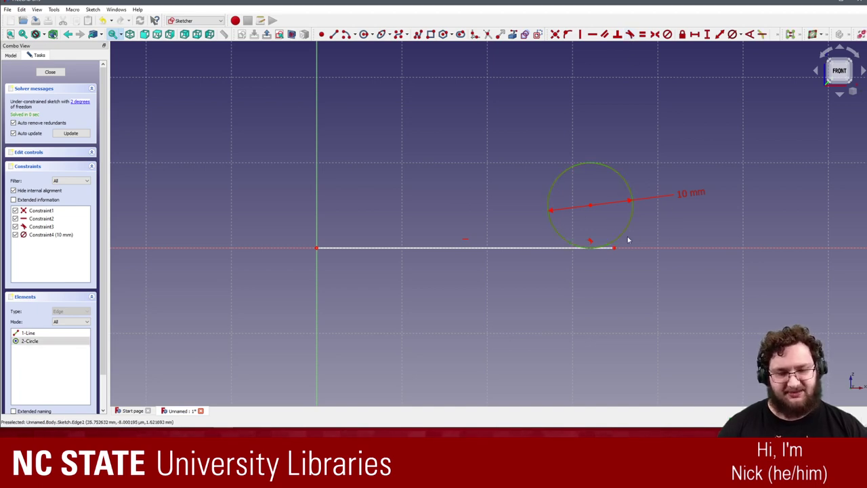
click(664, 229)
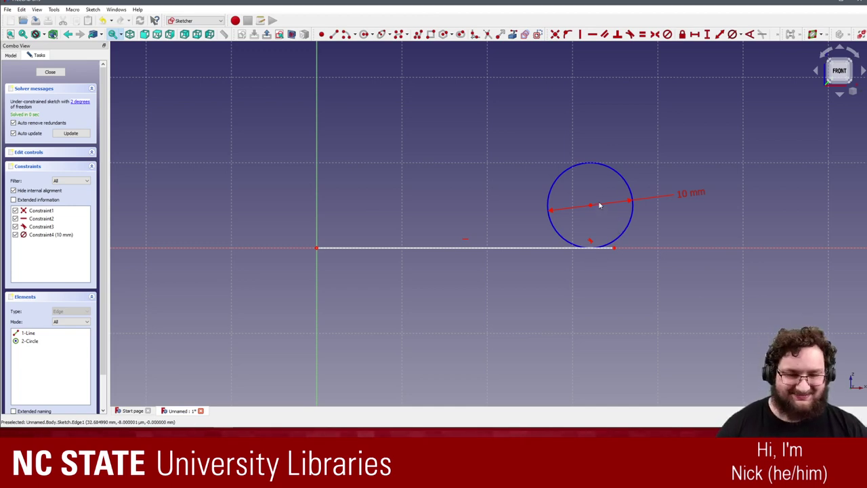
- Place a point on the circle's outer edge, constrain it horizontally level with the circle's centre, and slide the circle slightly toward the origin
scroll(559, 210, up, 3)
scroll(581, 209, down, 4)
scroll(552, 209, up, 3)
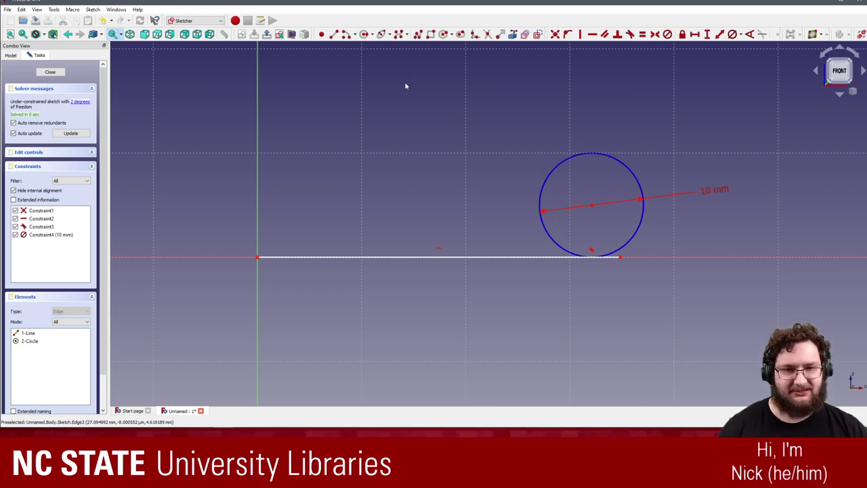
click(321, 34)
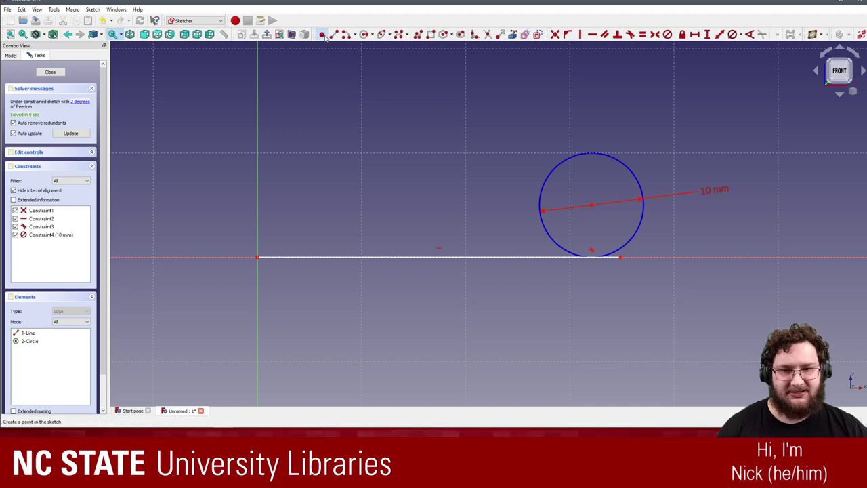
click(641, 200)
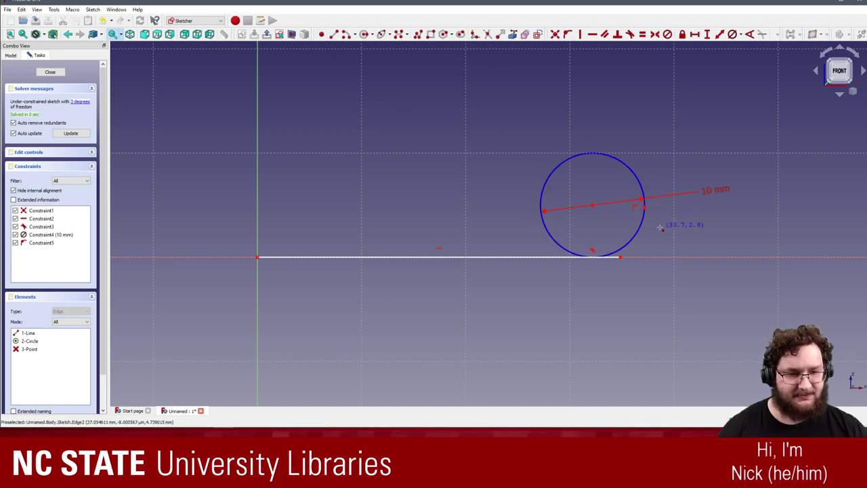
click(644, 208)
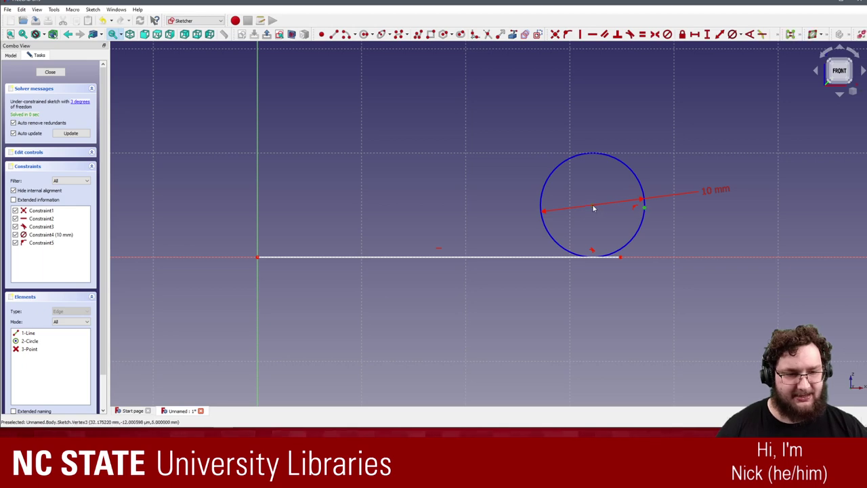
click(593, 35)
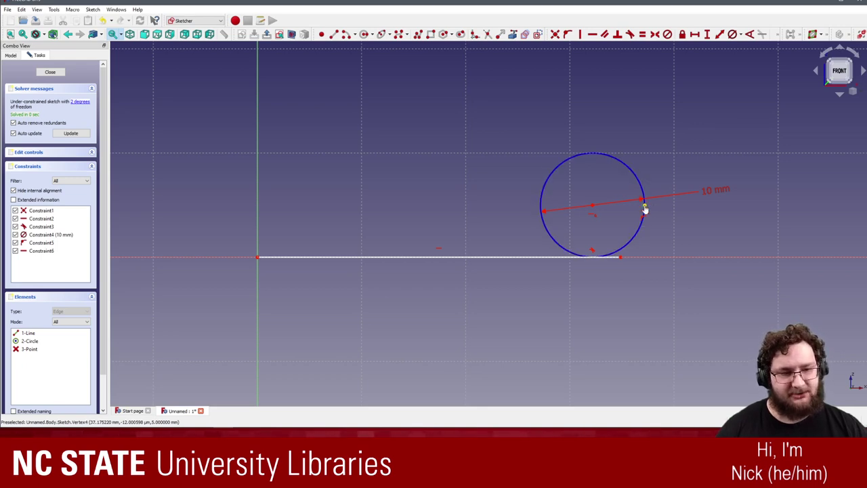
drag(645, 210, 630, 208)
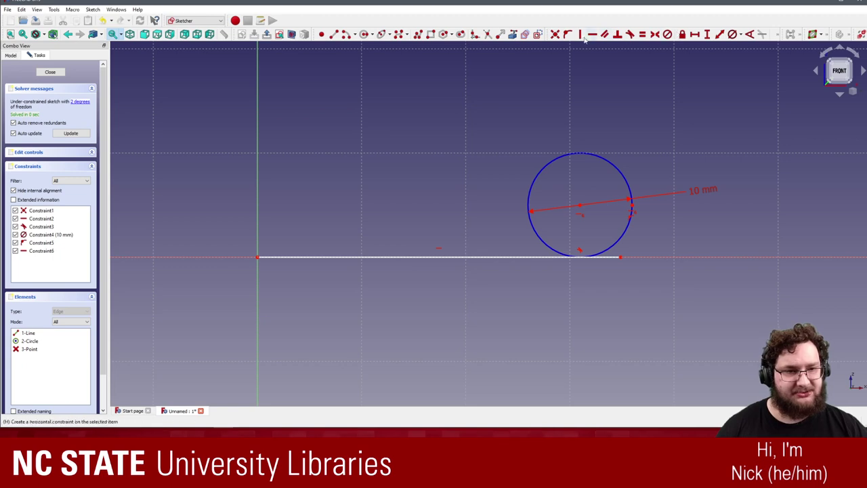
- Constrain the horizontal distance between the origin and the point on the circle's outer edge to 25 mm
click(694, 34)
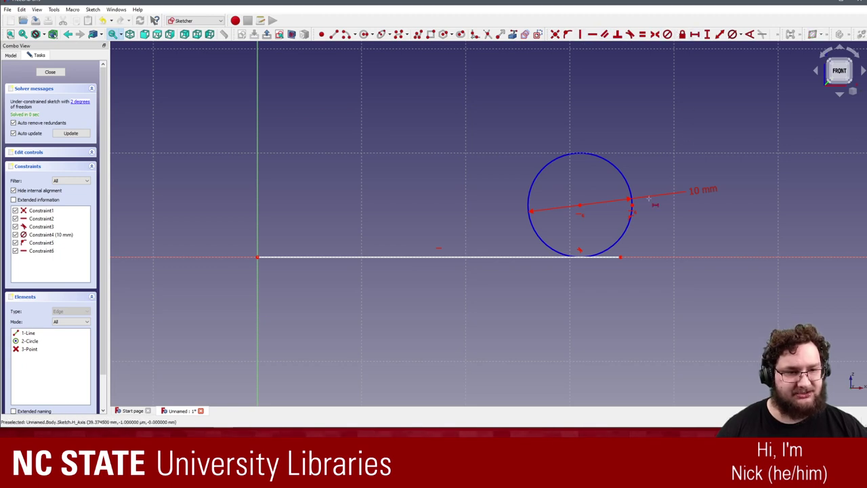
click(633, 206)
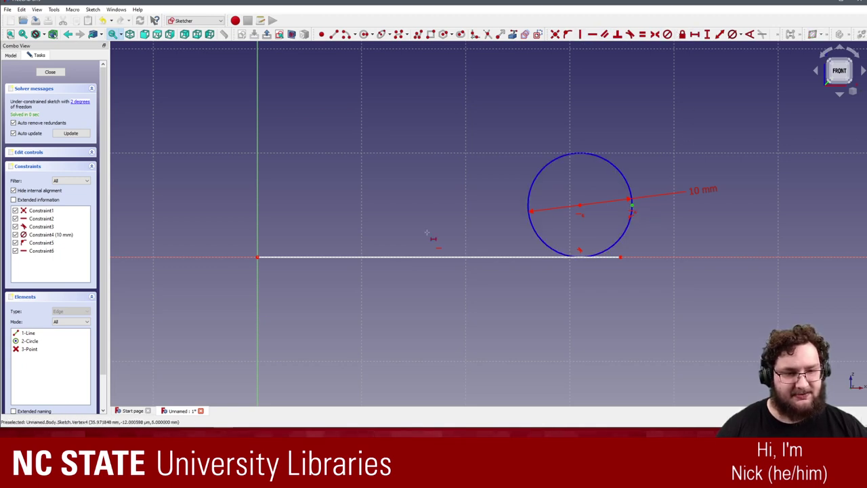
click(257, 258)
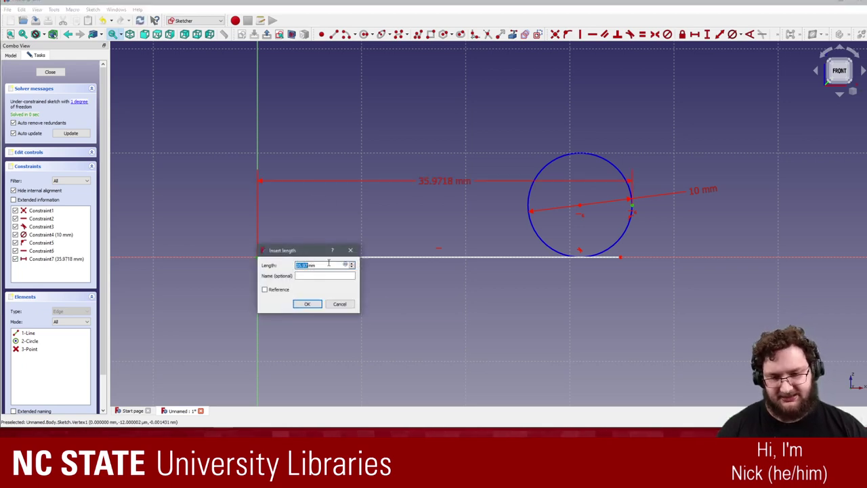
text(2)
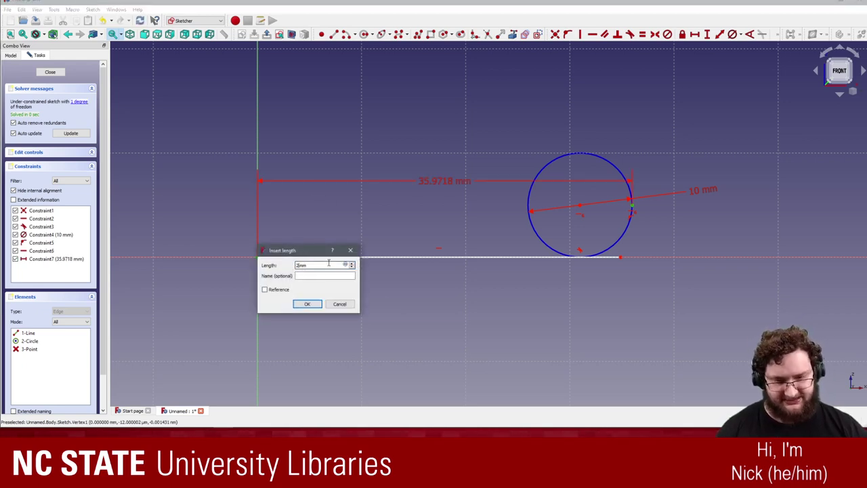
text(5)
key(Return)
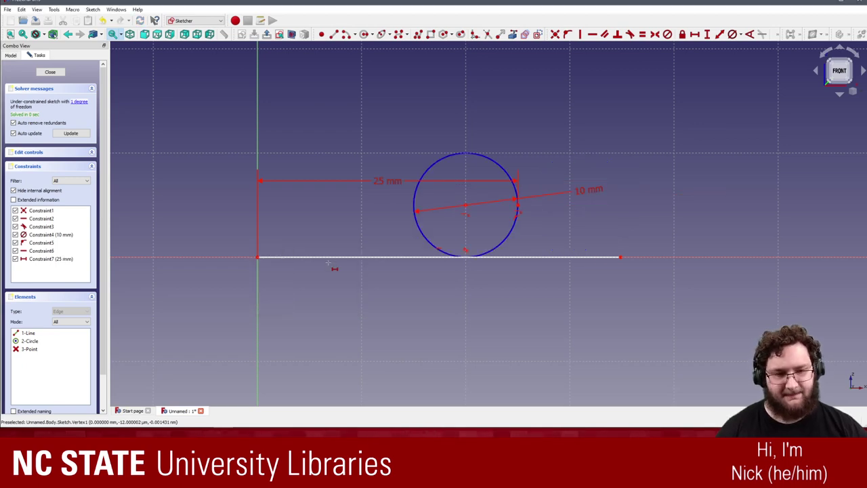
key(Escape)
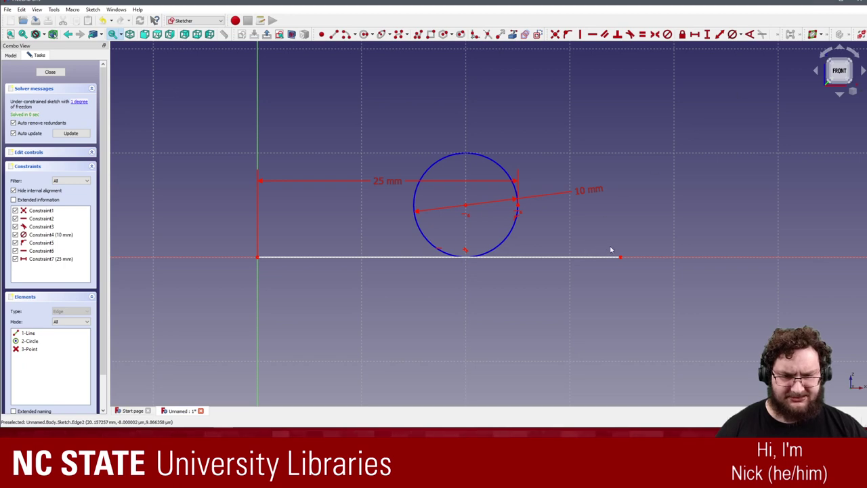
- Shorten the horizontal line by moving its outer endpoint to just past the circle's tangent point, short of the circle's outer edge
scroll(650, 292, up, 2)
scroll(615, 296, down, 4)
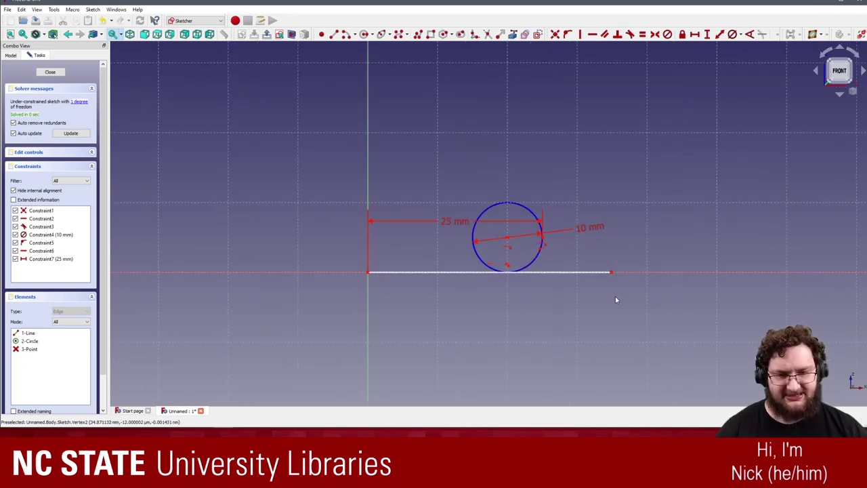
scroll(370, 235, up, 2)
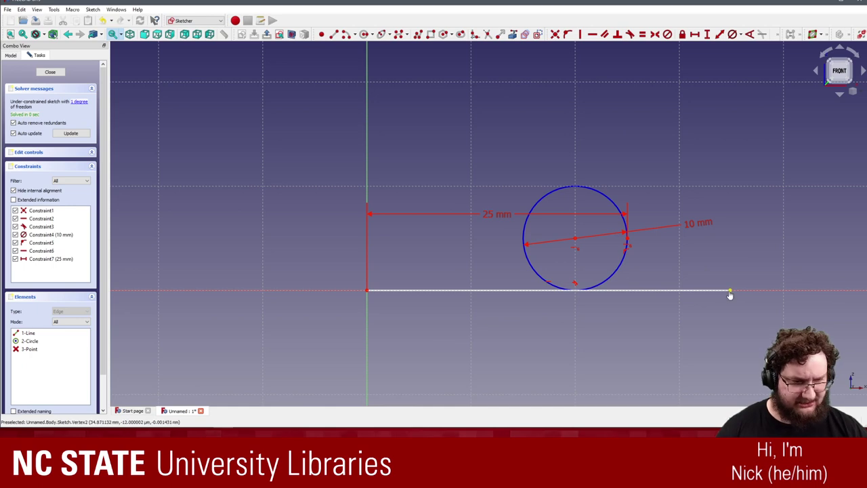
drag(730, 290, 607, 294)
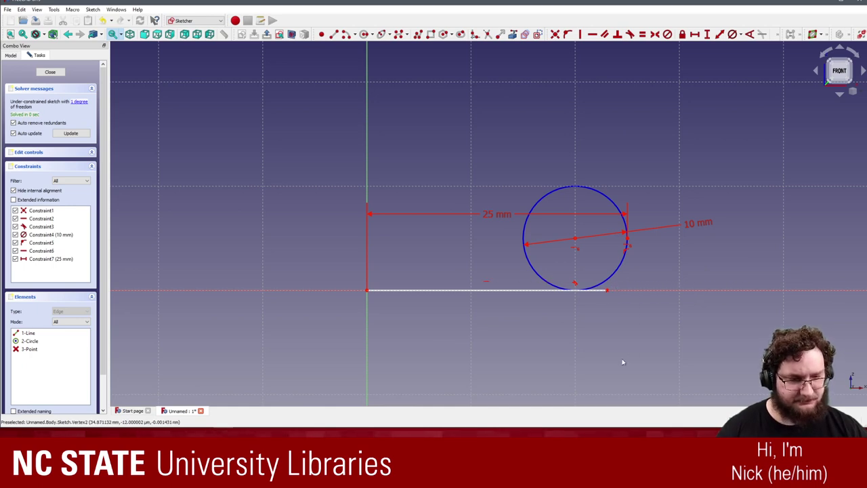
- Draw a line from the origin up the vertical axis and extend its upper endpoint to about 9 mm high
scroll(505, 248, up, 3)
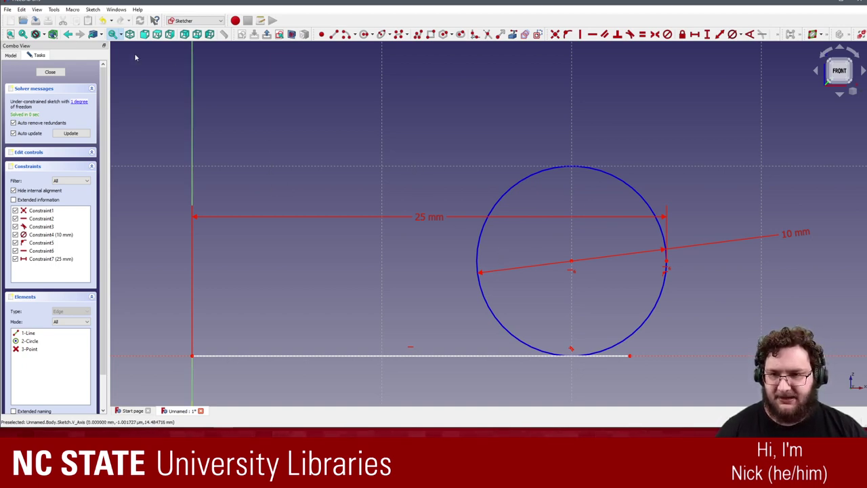
click(337, 35)
scroll(501, 207, up, 2)
scroll(502, 215, down, 5)
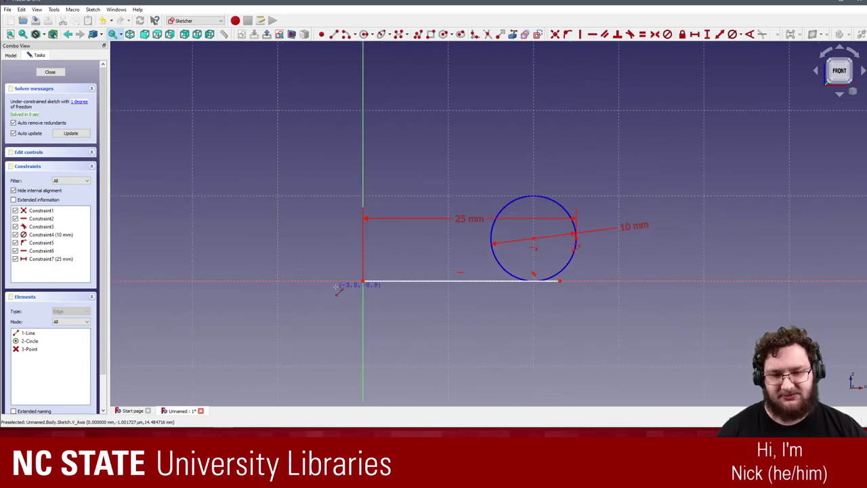
scroll(336, 286, up, 2)
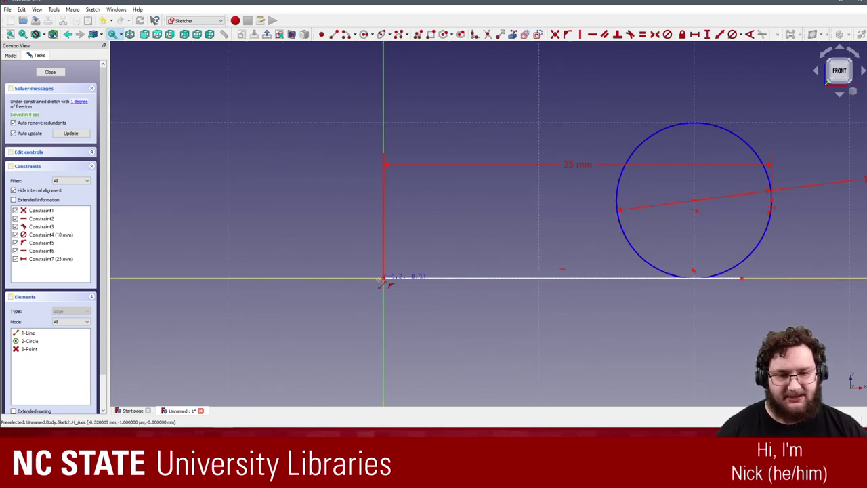
click(384, 278)
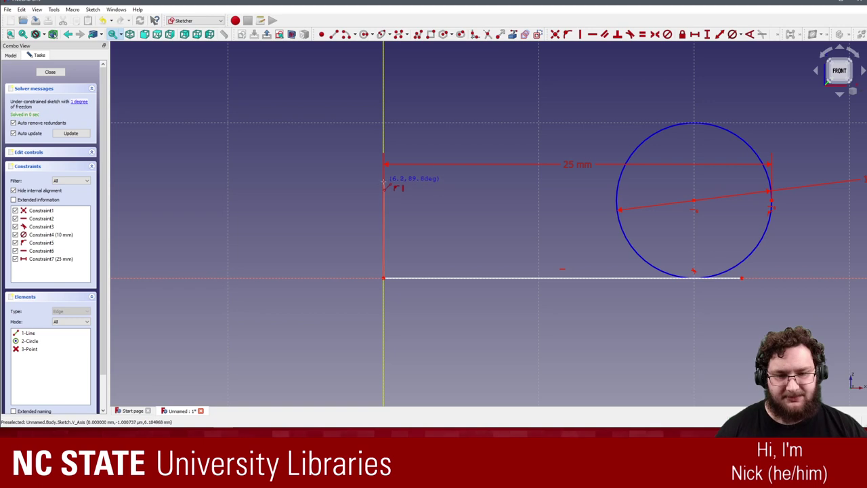
click(383, 182)
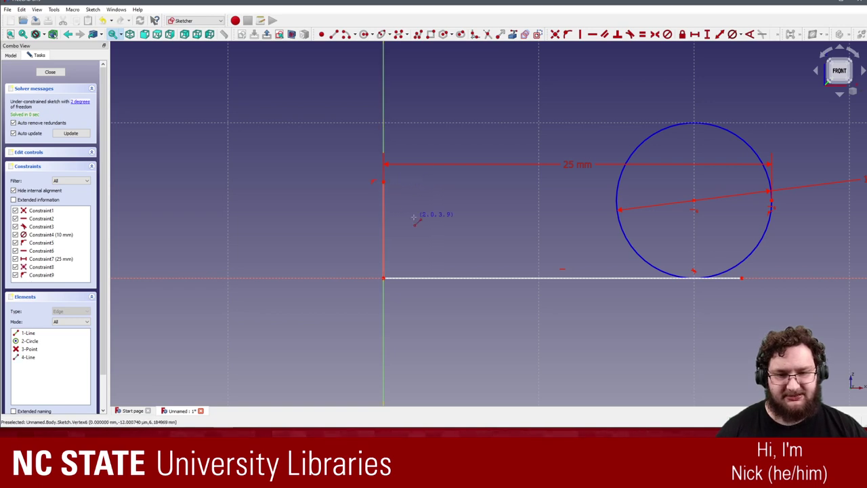
drag(384, 182, 406, 137)
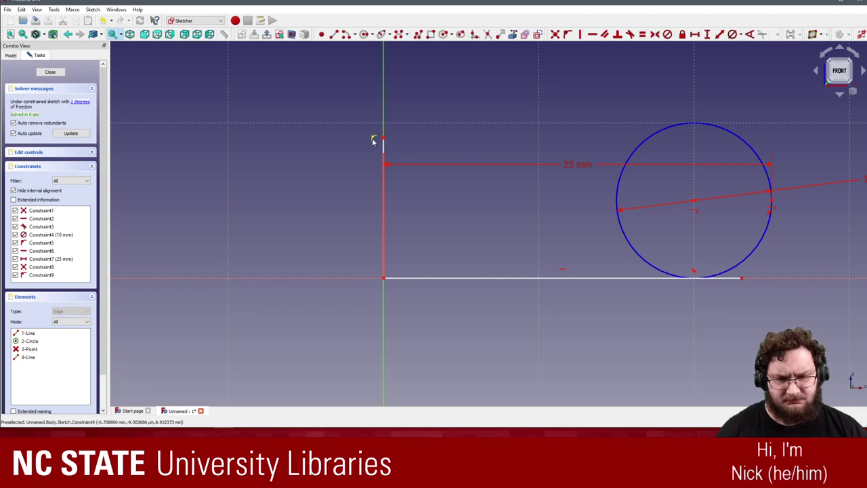
- Move the 25 mm dimension below the horizontal line and adjust the vertical line's upper endpoint to about 8 mm high
scroll(325, 204, up, 1)
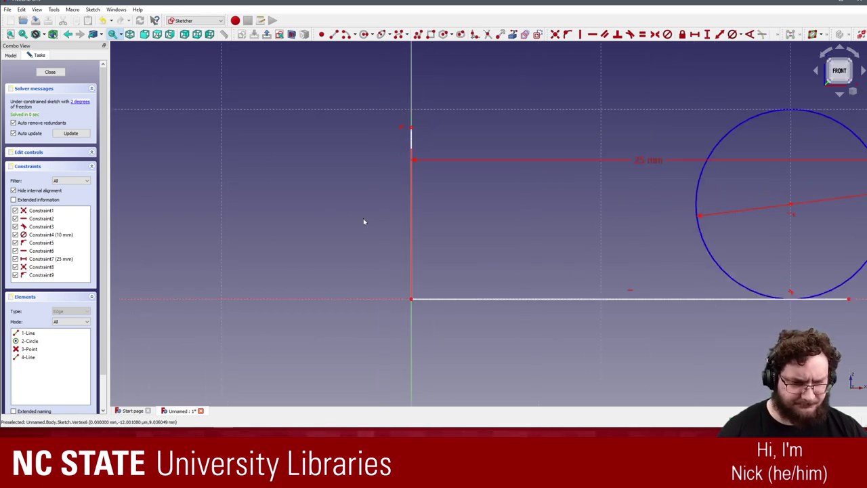
scroll(363, 218, down, 4)
scroll(380, 181, up, 2)
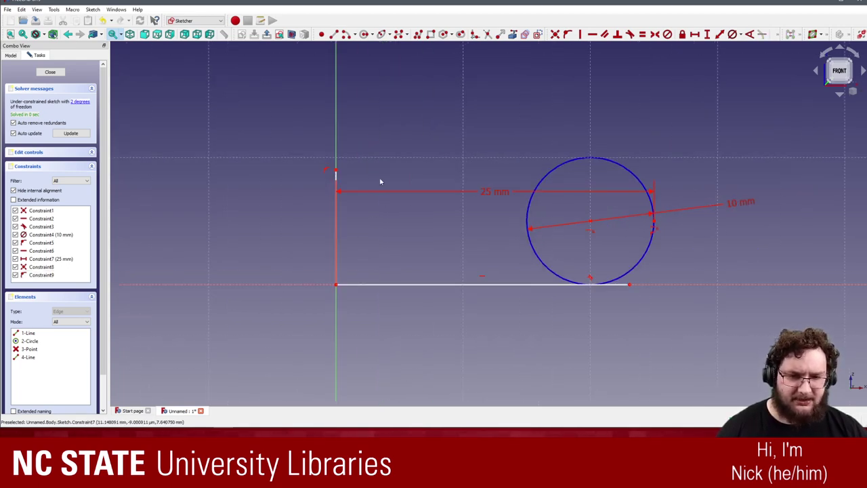
click(325, 170)
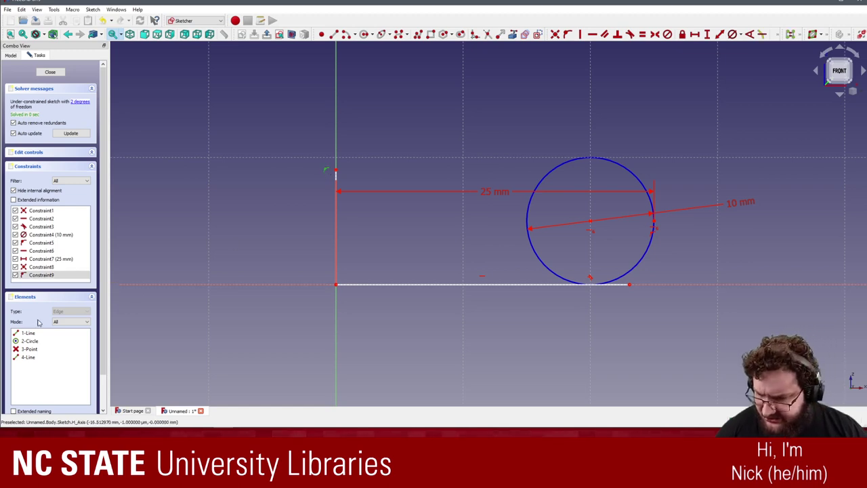
click(42, 274)
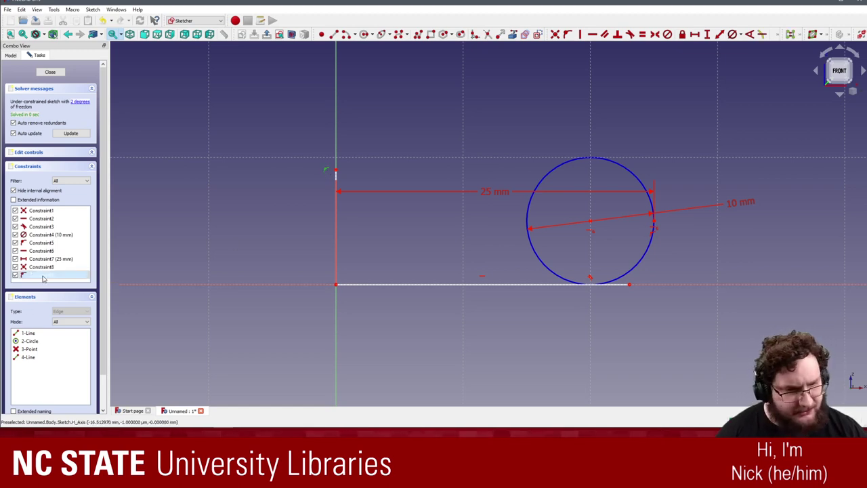
click(207, 204)
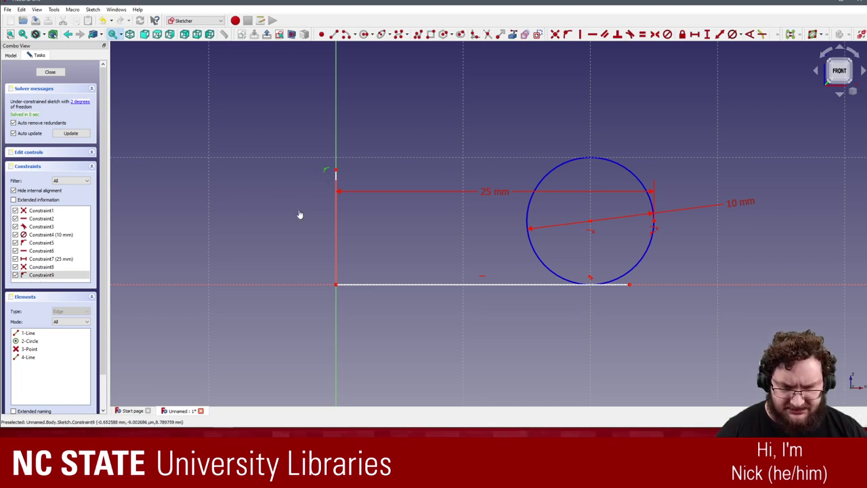
drag(336, 170, 337, 132)
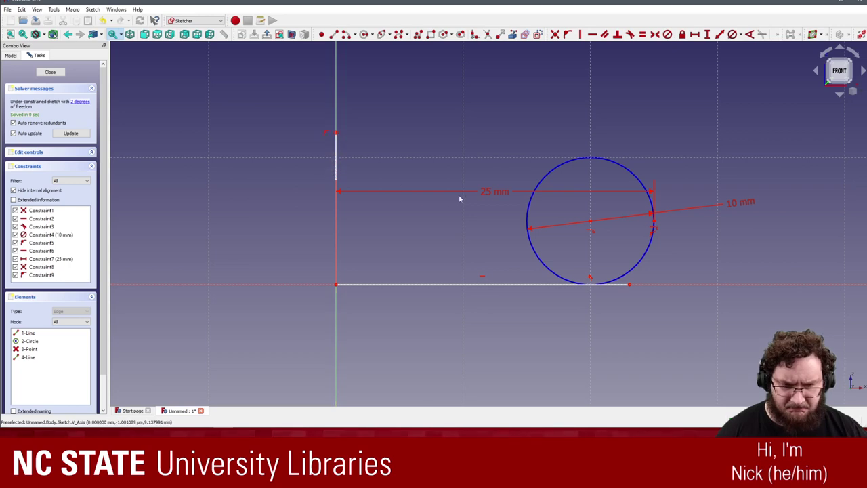
mouse_move(459, 198)
mouse_down()
mouse_move(509, 260)
mouse_move(513, 333)
mouse_up()
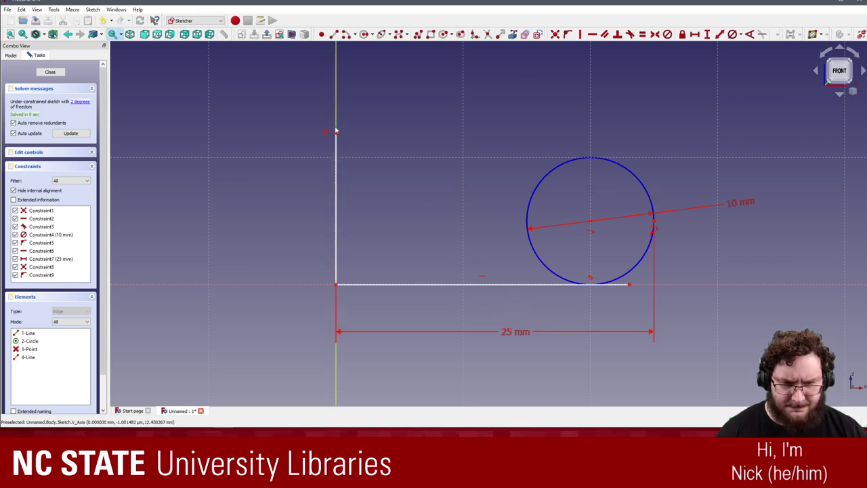
drag(336, 131, 345, 188)
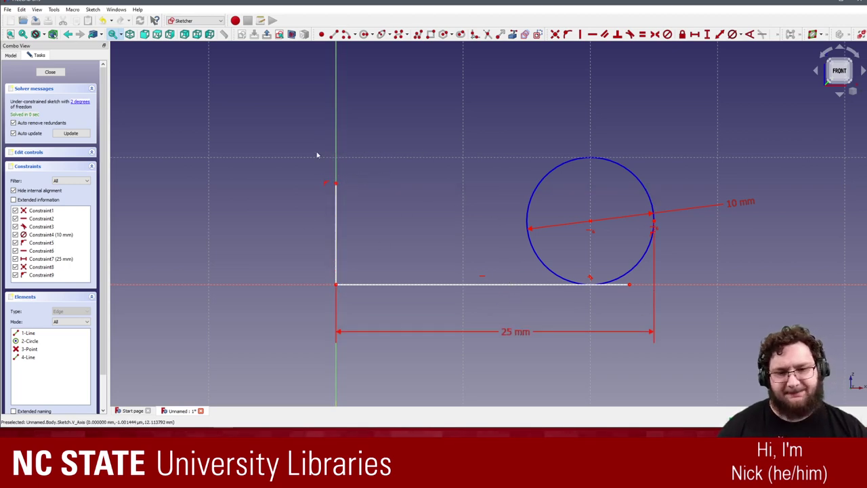
middle_drag(320, 229, 328, 228)
scroll(328, 228, down, 1)
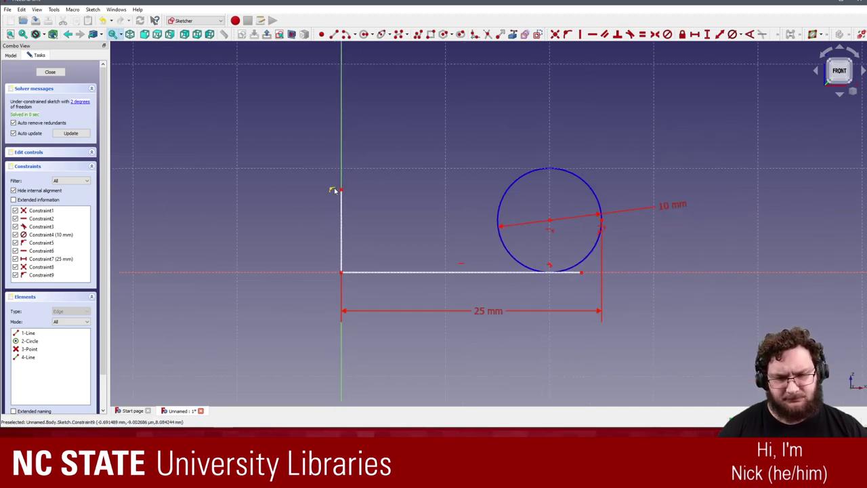
- Delete the constraint tying the upright line's top endpoint to the axis, pull that endpoint off the axis, and constrain the line vertical
key(Delete)
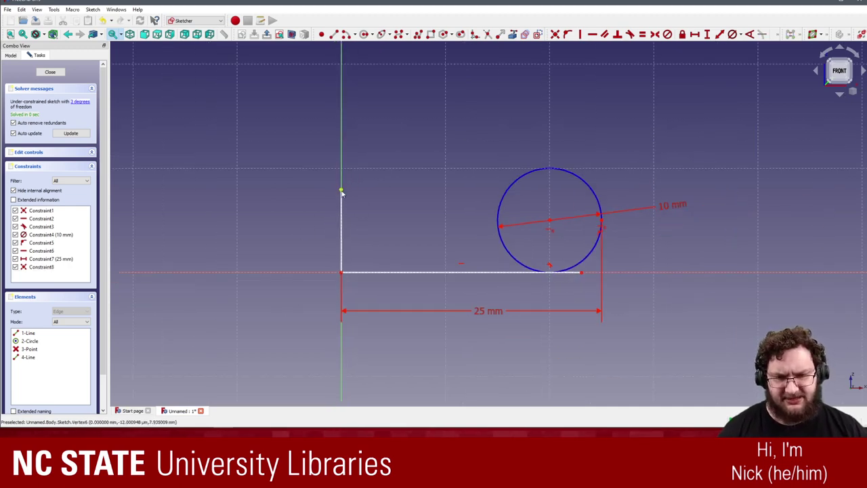
mouse_move(343, 191)
mouse_down()
mouse_move(366, 195)
mouse_move(354, 184)
mouse_up()
click(351, 203)
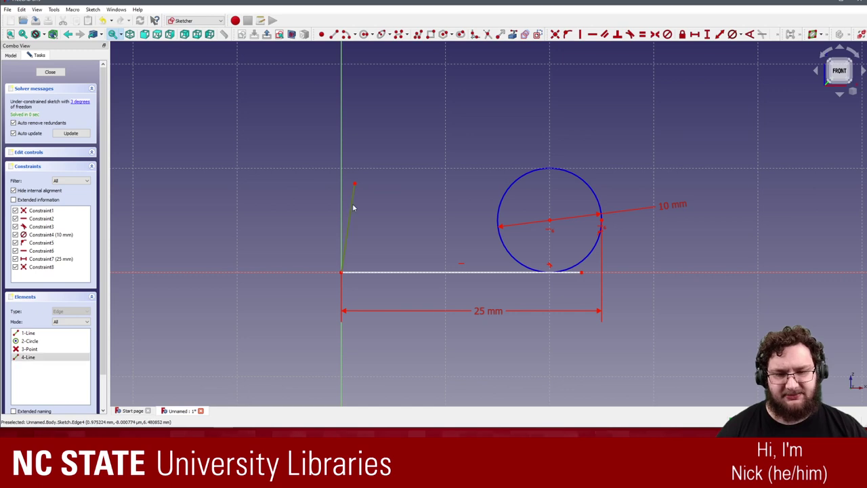
click(581, 35)
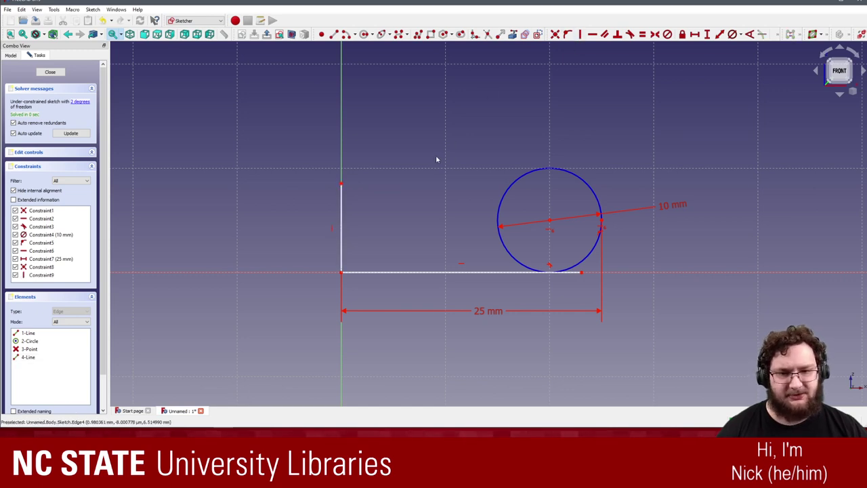
scroll(373, 219, up, 3)
scroll(437, 211, down, 3)
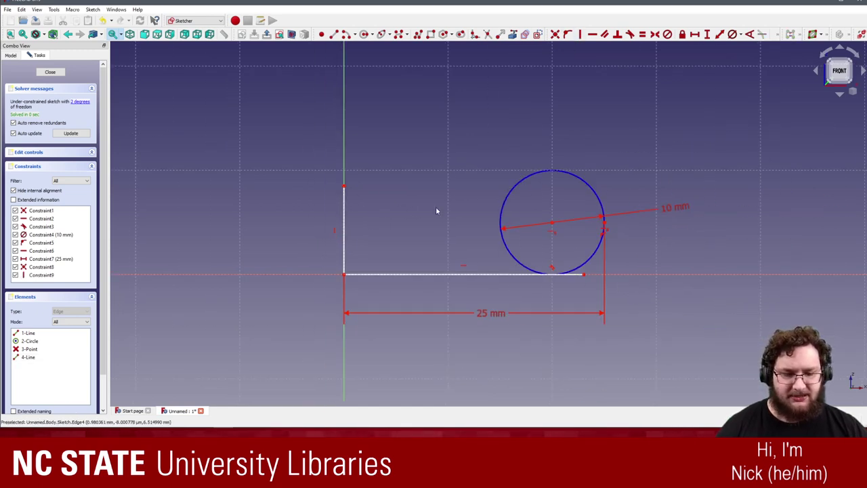
- Shorten the vertical line slightly and constrain its vertical length to 7.5 mm
scroll(400, 201, up, 2)
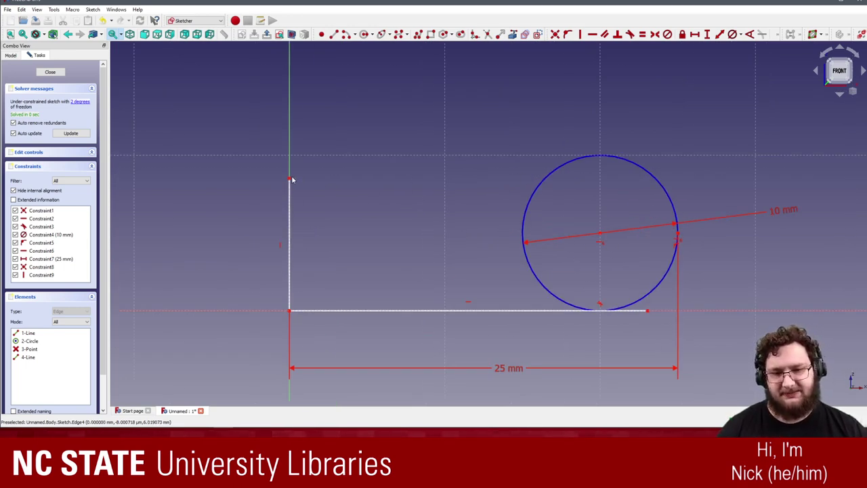
drag(292, 180, 296, 202)
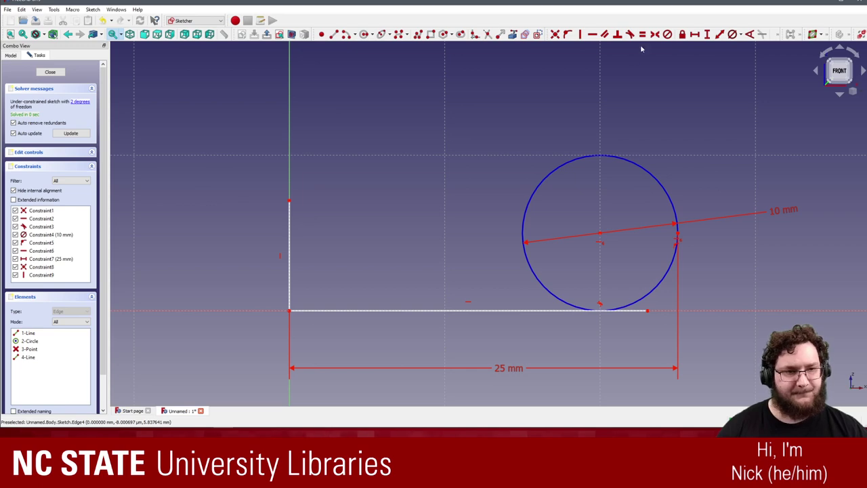
click(708, 35)
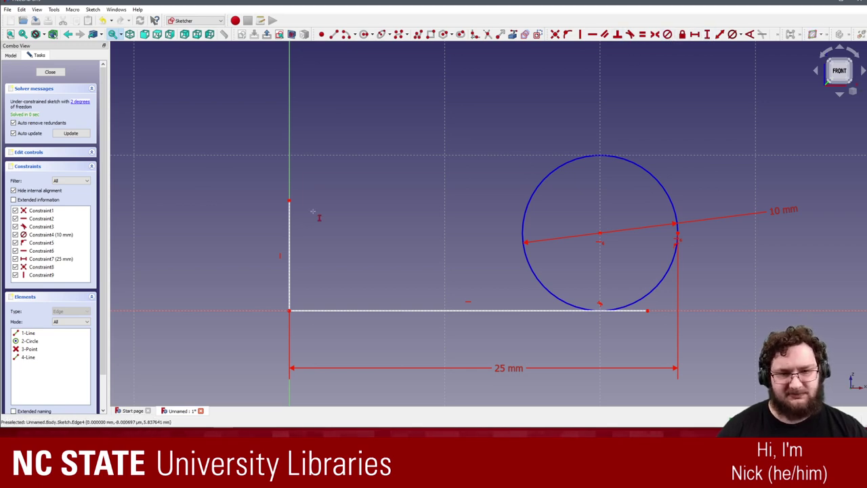
click(290, 233)
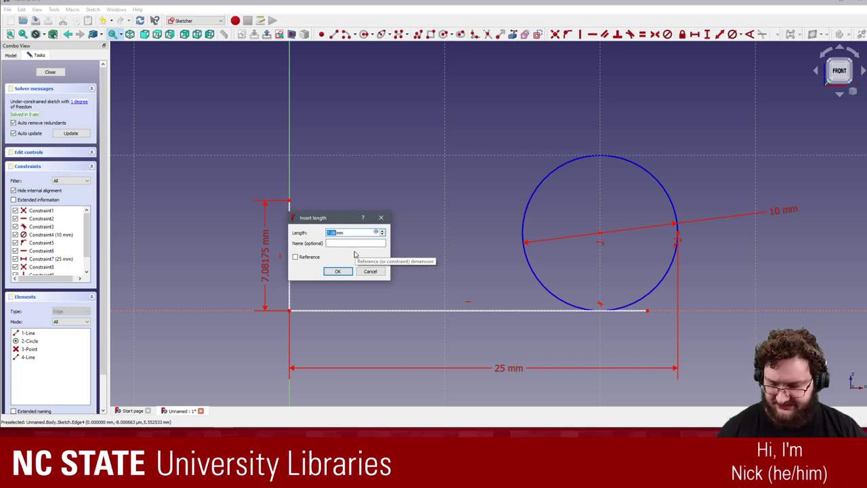
text(7.5)
key(Return)
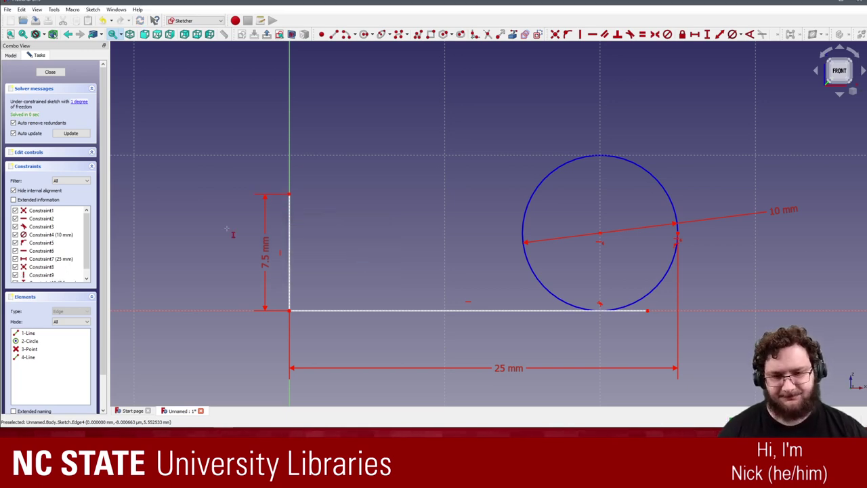
- Sketch a downward-bulging arc by centre and end points, above the space between the vertical line and the construction circle
scroll(387, 205, up, 2)
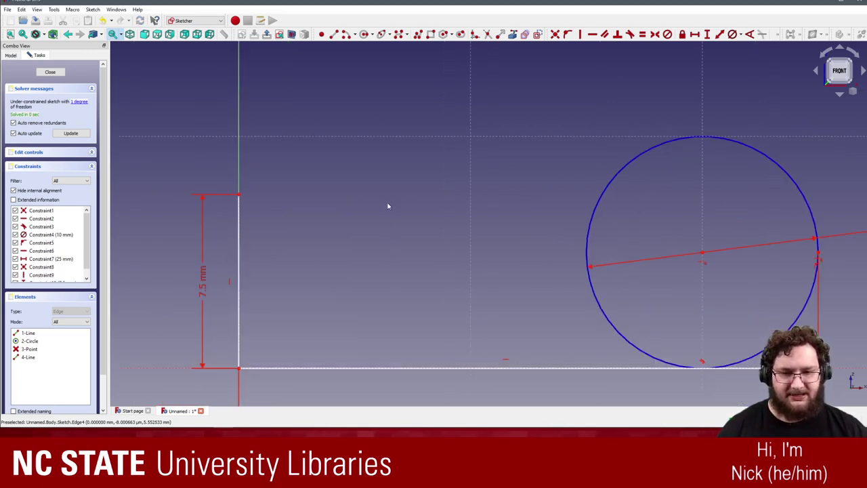
scroll(556, 184, down, 3)
scroll(566, 185, up, 1)
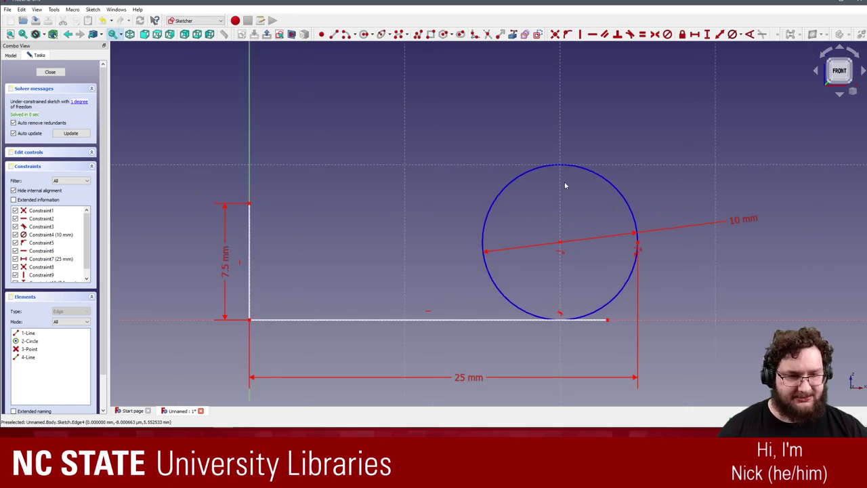
click(353, 36)
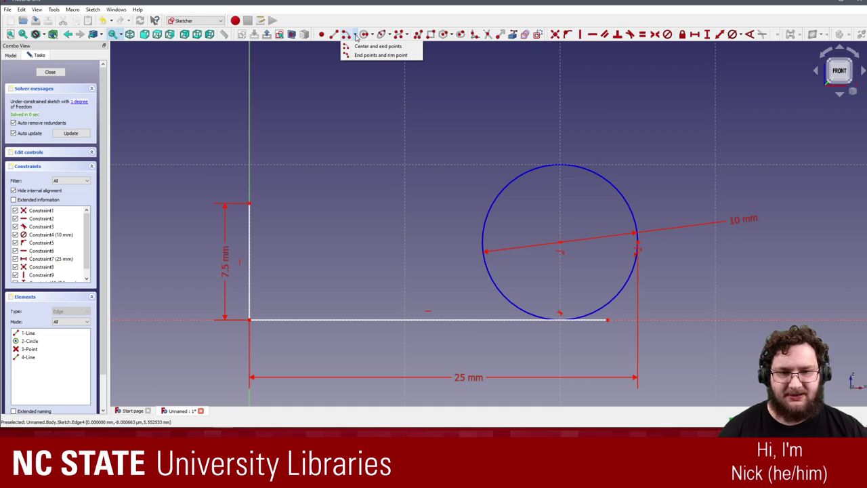
click(363, 46)
click(328, 73)
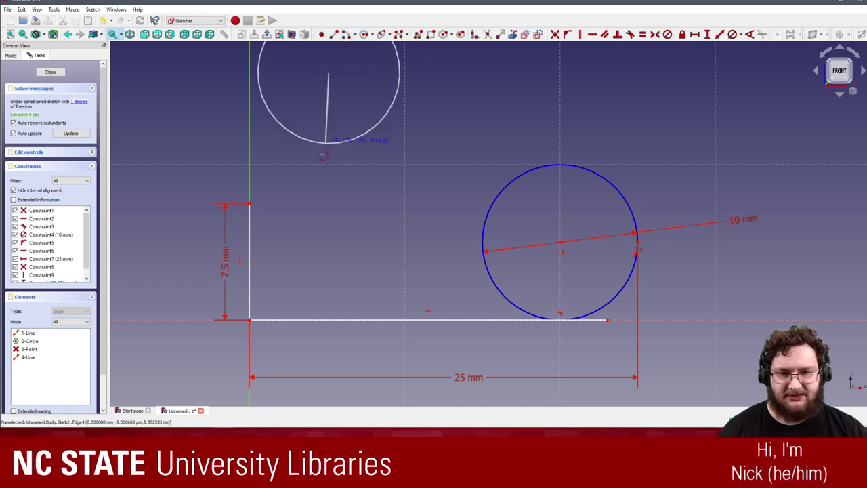
click(285, 184)
click(419, 149)
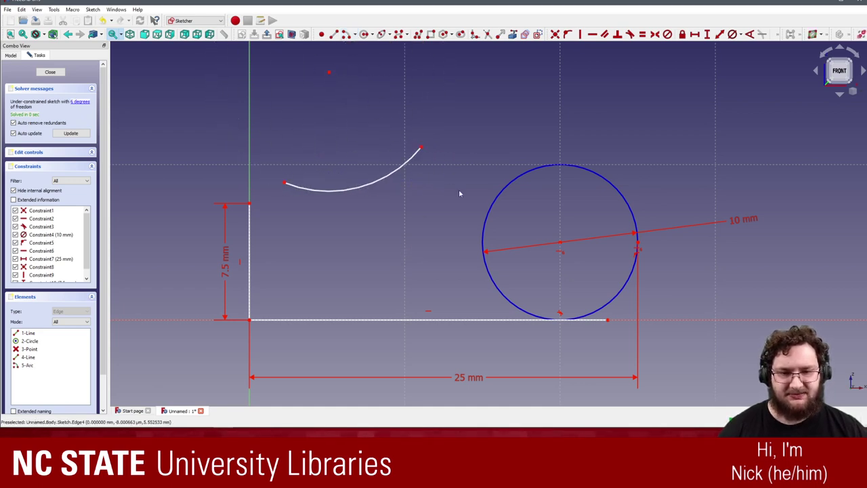
- Reshape the arc by moving its endpoints, leaving it clear of both the vertical line and the construction circle
drag(419, 149, 511, 182)
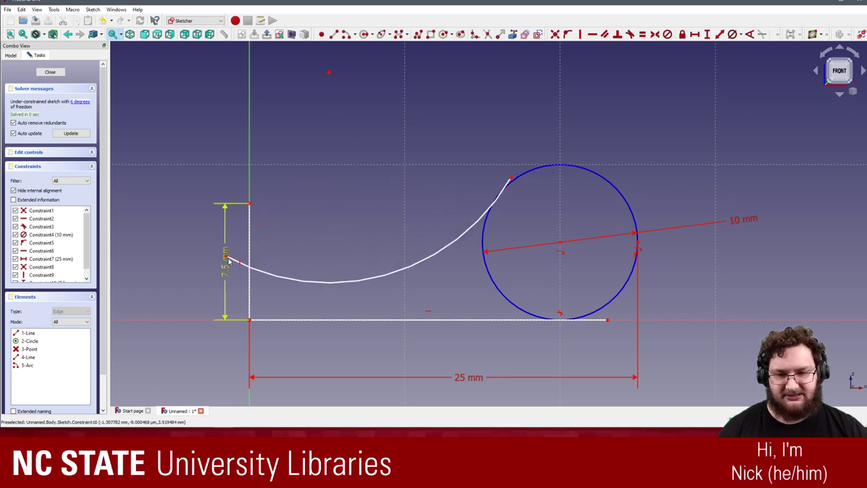
drag(226, 259, 268, 196)
drag(399, 194, 446, 190)
drag(258, 213, 299, 202)
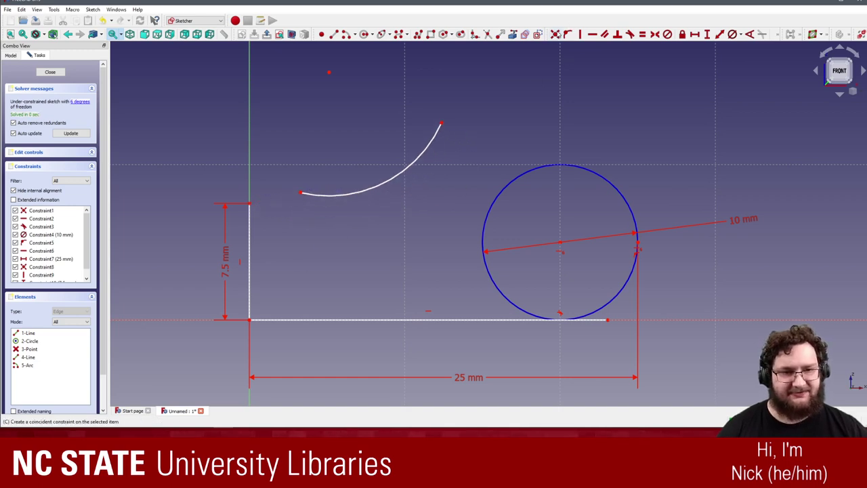
- Make the arc's inner endpoint coincident with the vertical line's upper endpoint and constrain its outer endpoint onto the construction circle
click(557, 36)
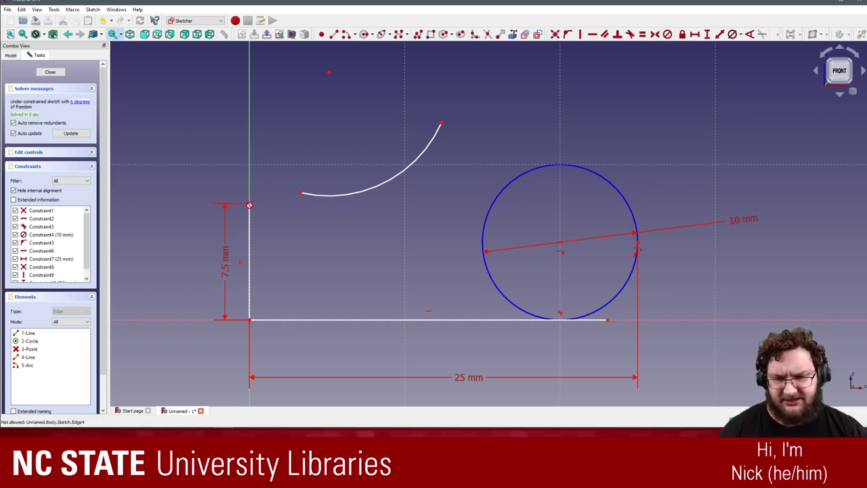
click(300, 193)
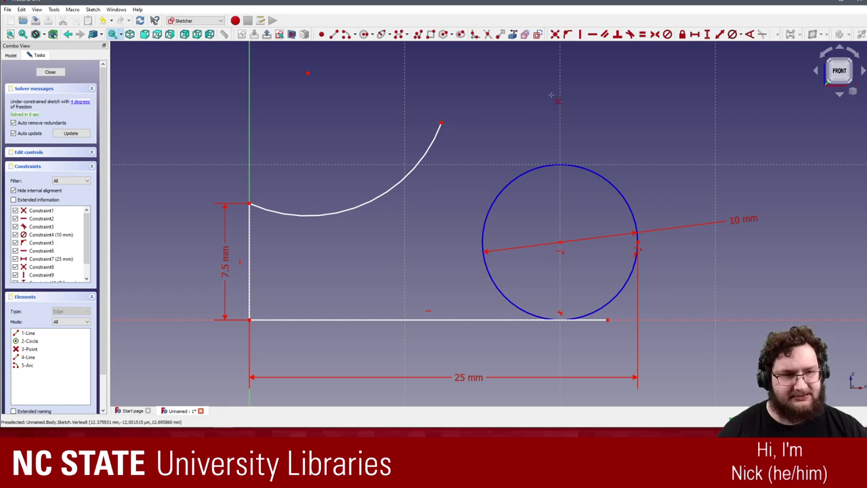
click(567, 34)
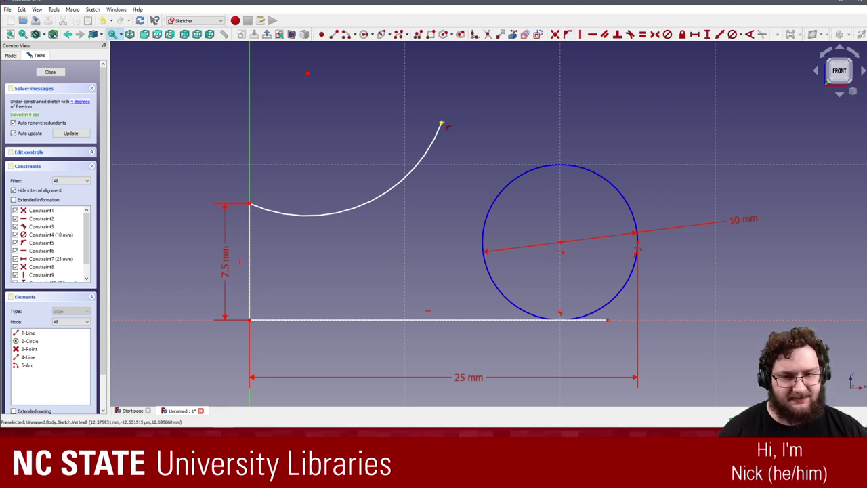
click(442, 123)
click(503, 191)
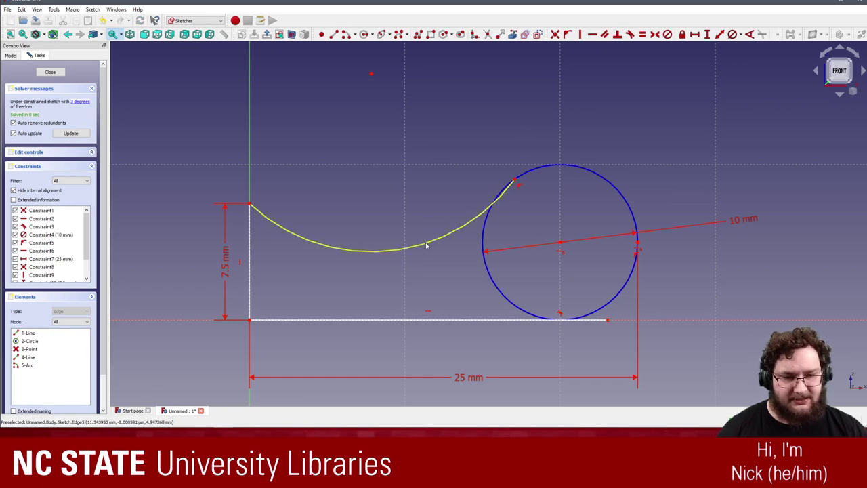
- Flatten the arc's curvature and constrain the arc tangent to the construction circle
drag(426, 244, 428, 216)
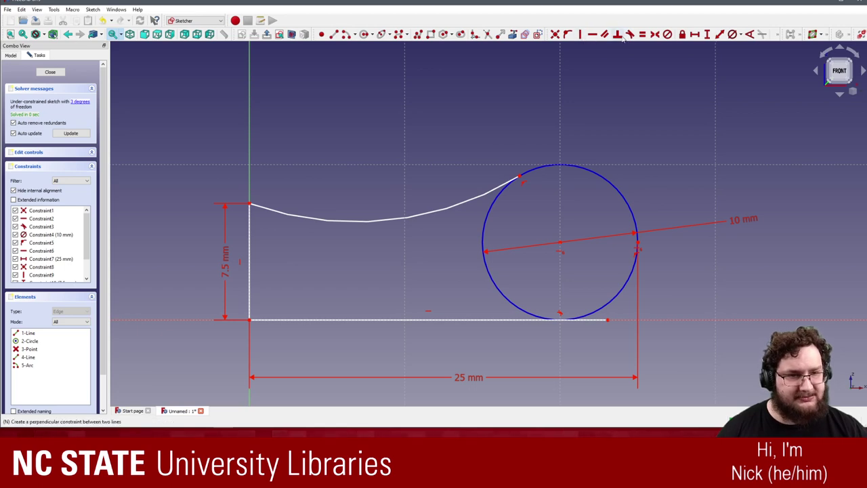
click(491, 193)
click(497, 198)
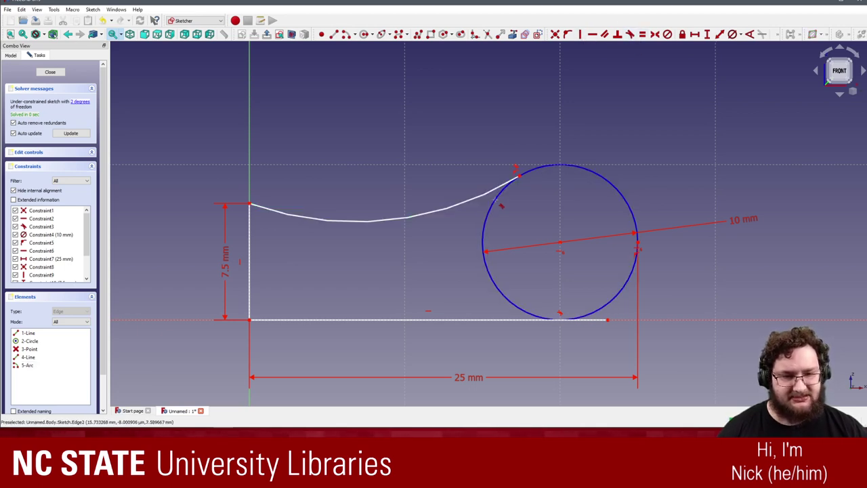
drag(516, 175, 565, 179)
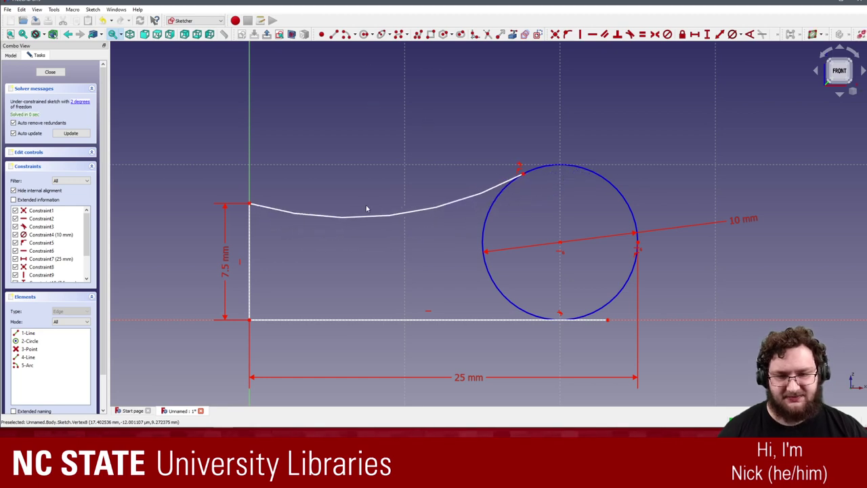
mouse_move(367, 221)
mouse_down()
mouse_move(373, 206)
mouse_move(370, 237)
mouse_up()
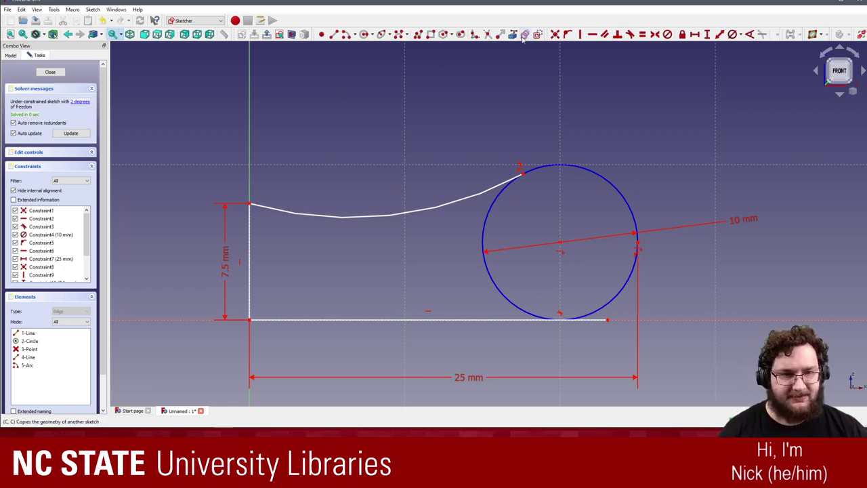
- Draw a construction line outward from the vertical line's upper endpoint, away from the arc, constrain it horizontal and shorten it slightly
click(335, 35)
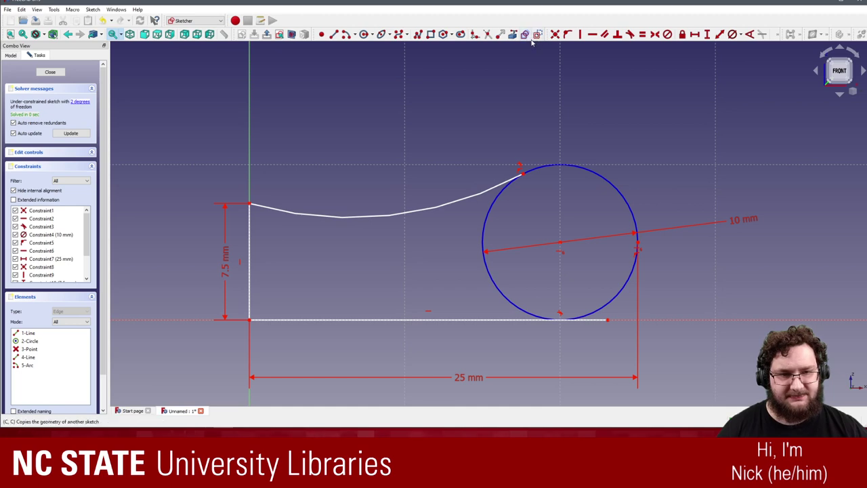
click(250, 203)
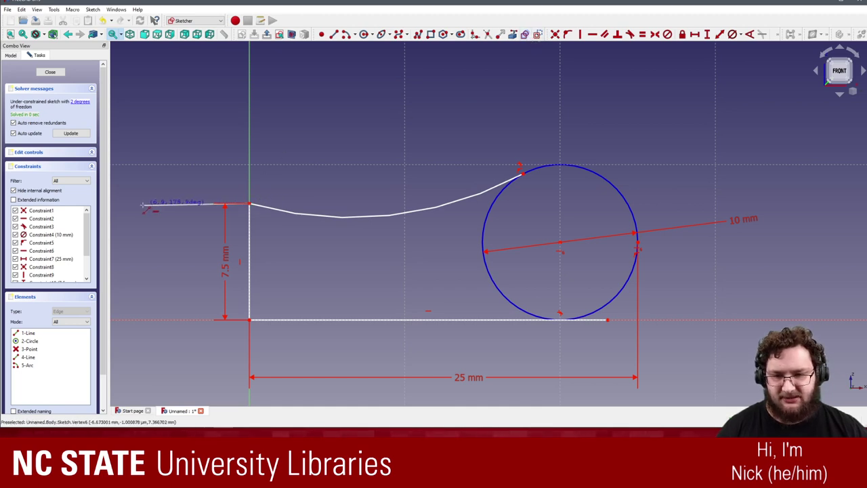
click(142, 199)
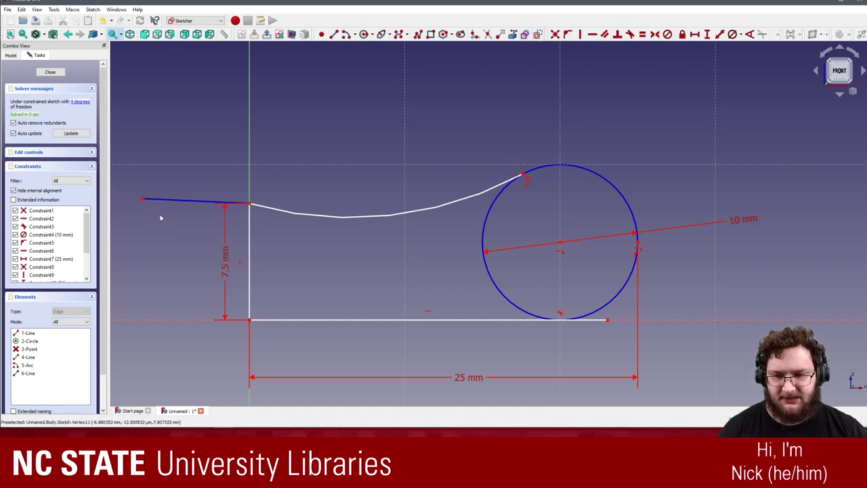
click(183, 202)
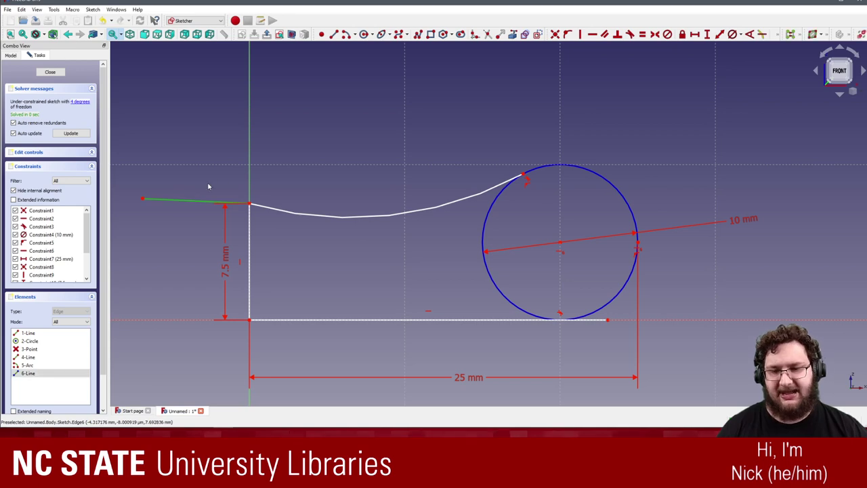
click(592, 33)
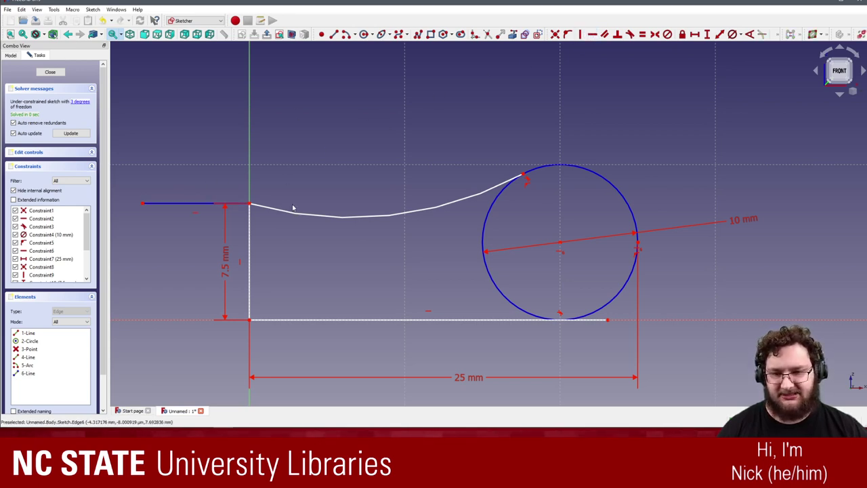
drag(143, 203, 155, 210)
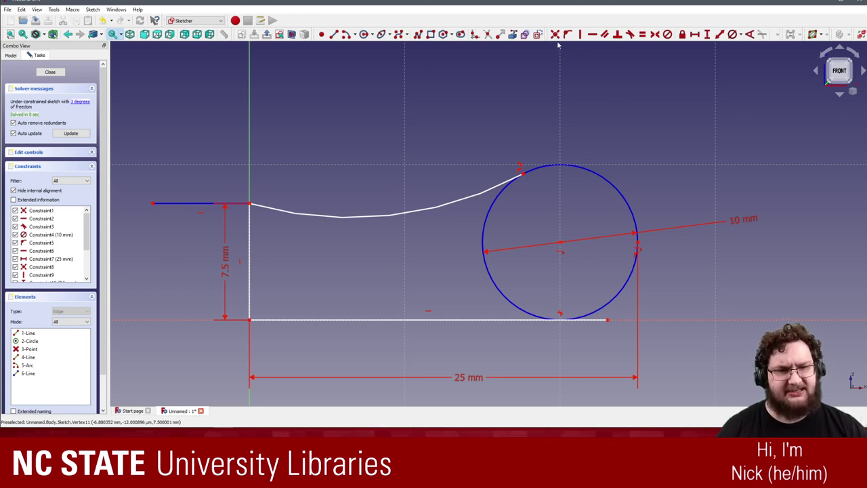
- Constrain the construction line's horizontal length to 5 mm
click(707, 34)
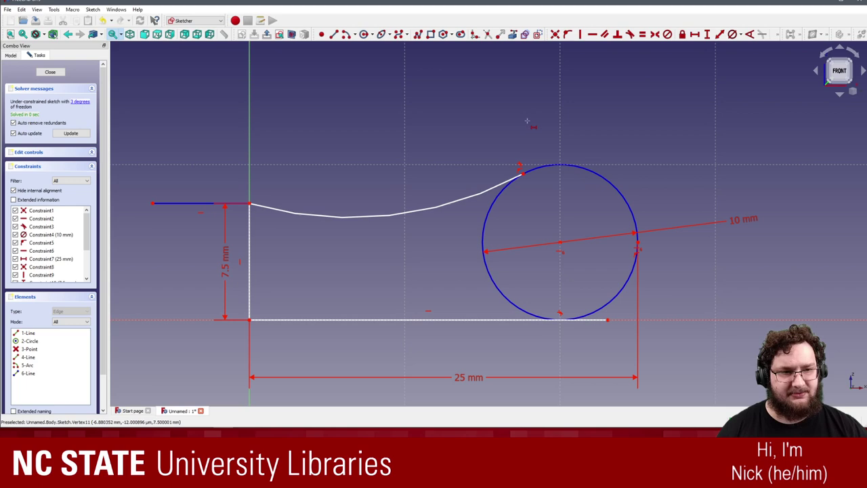
click(199, 204)
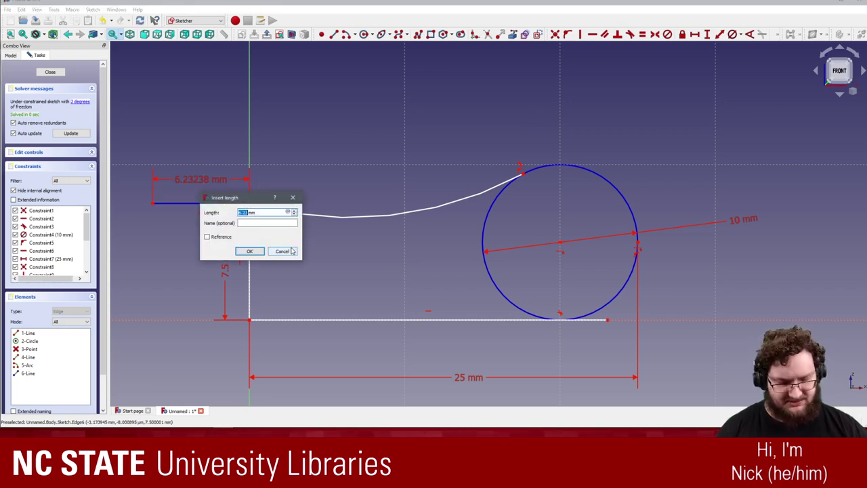
text(5)
key(Return)
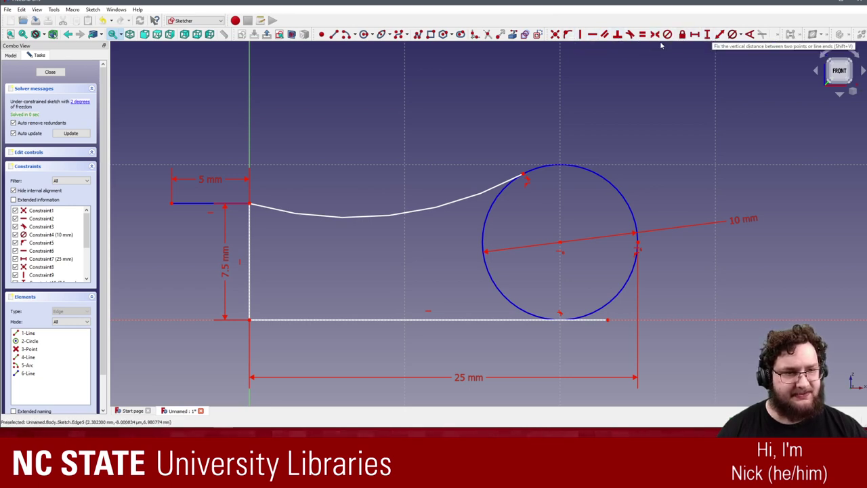
- Constrain the arc tangent to the horizontal construction line
click(630, 34)
click(274, 211)
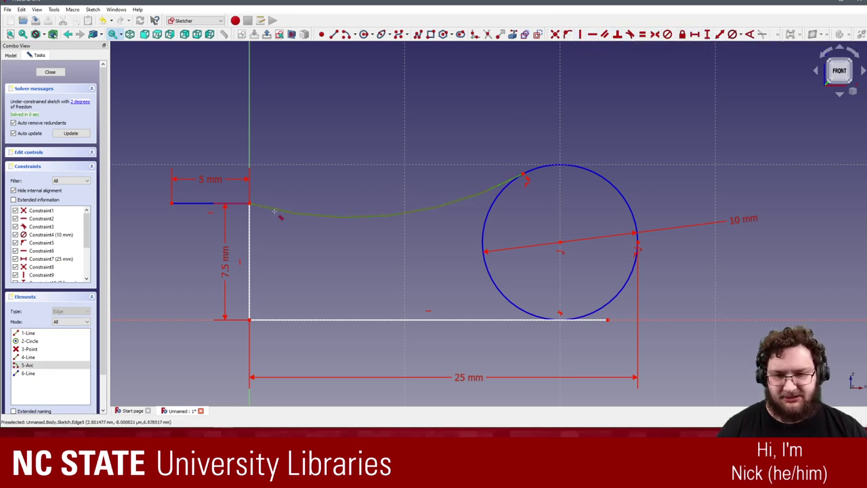
click(197, 204)
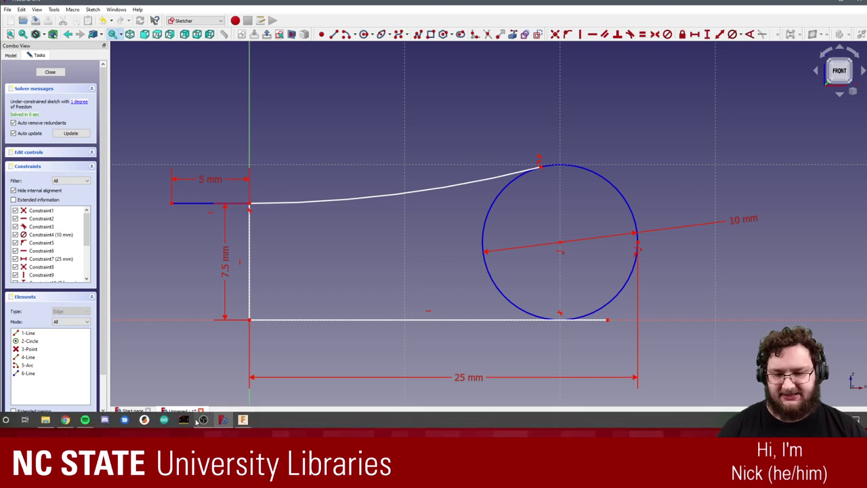
- Switch to Fusion 360 to compare the arc with the Syber_Coin_v1 reference sketch, and return to FreeCAD
click(242, 423)
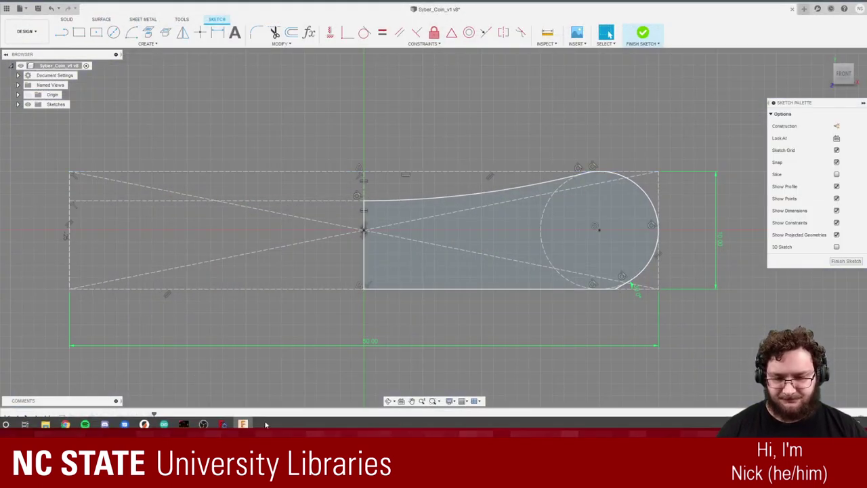
click(226, 421)
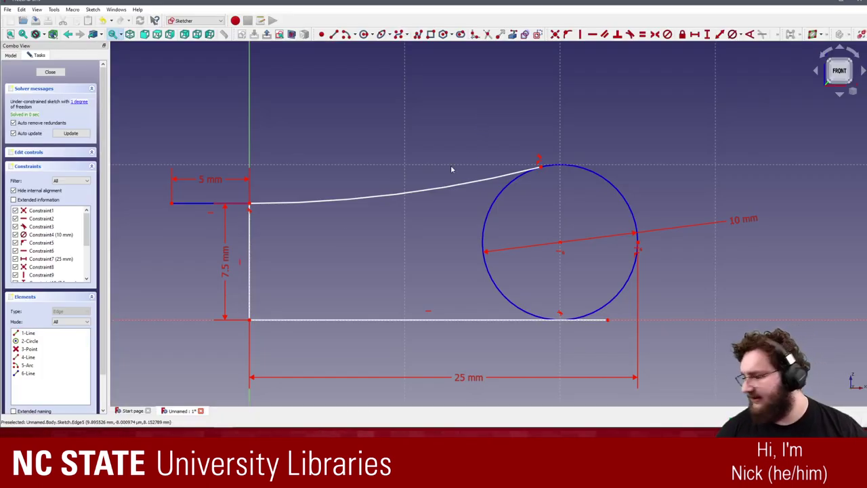
scroll(360, 189, down, 2)
scroll(263, 188, up, 2)
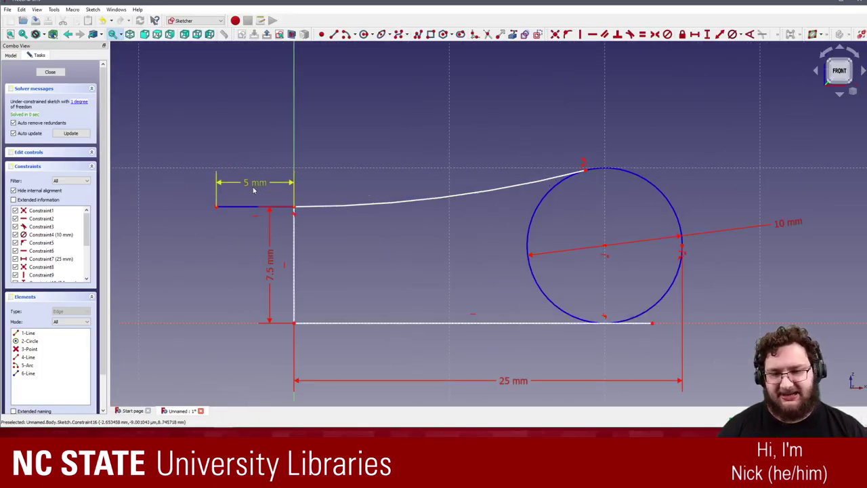
- Try a length of 1 mm for the horizontal construction line and restore it to 5 mm
click(251, 183)
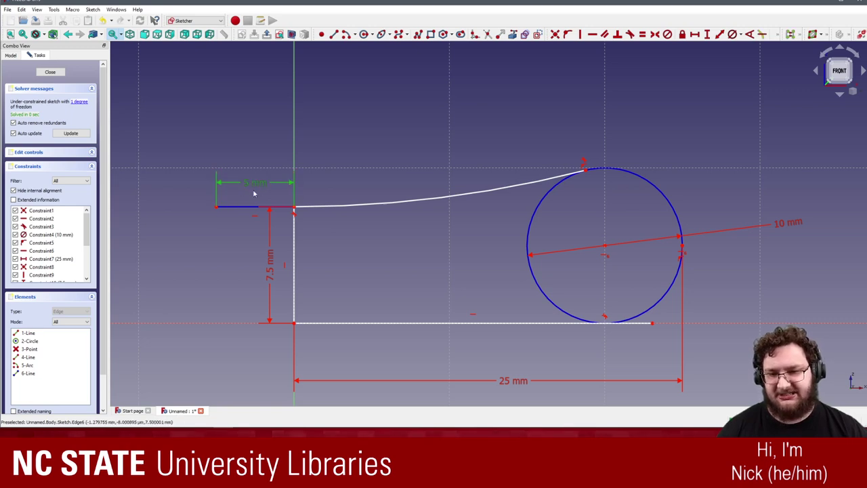
click(339, 199)
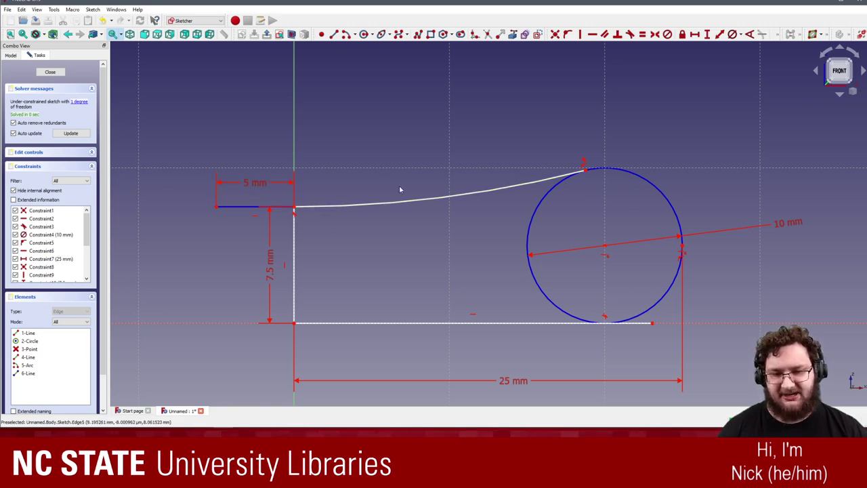
double_click(254, 182)
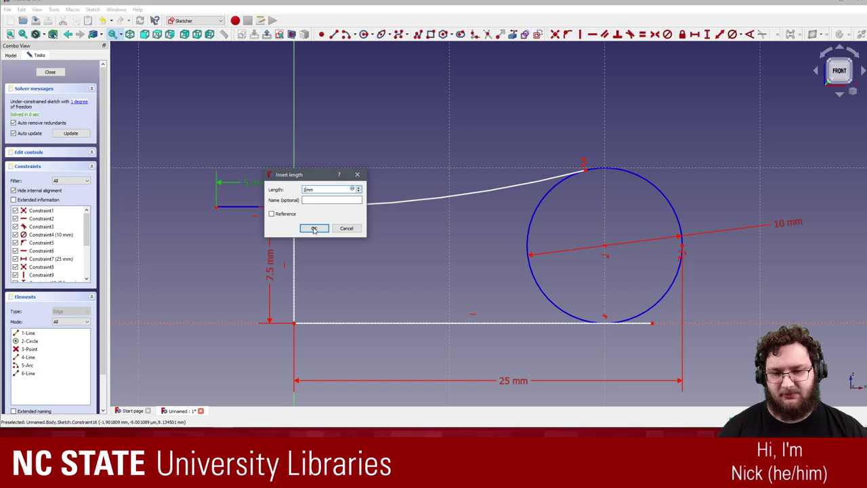
text(1)
click(313, 228)
double_click(285, 182)
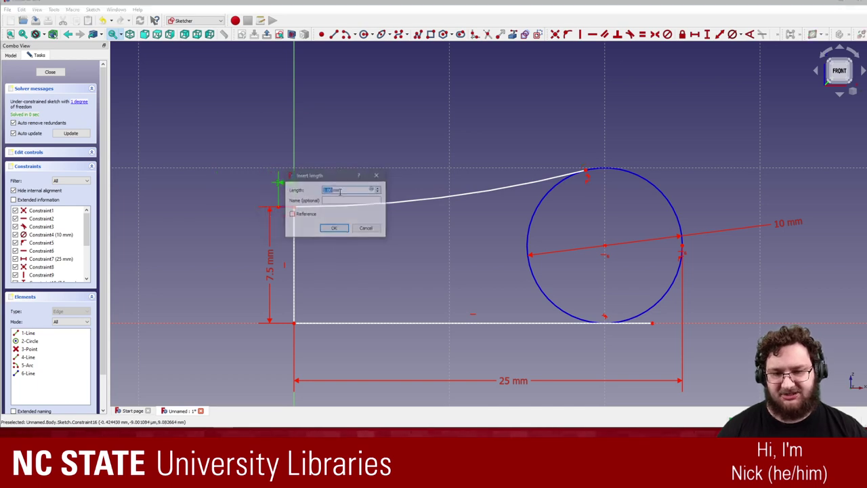
text(5mm)
key(Return)
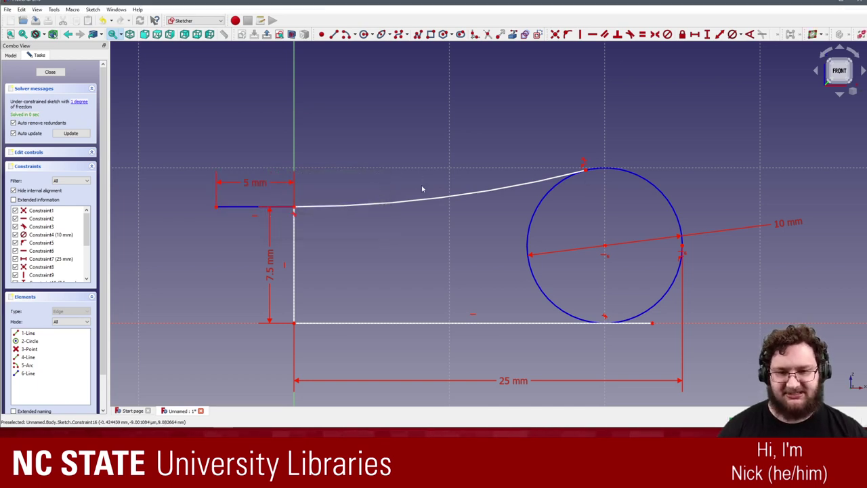
- Shorten the base line by moving its outer endpoint inward, keeping it slightly beyond the construction circle's lowest point
scroll(337, 206, up, 4)
scroll(360, 190, down, 6)
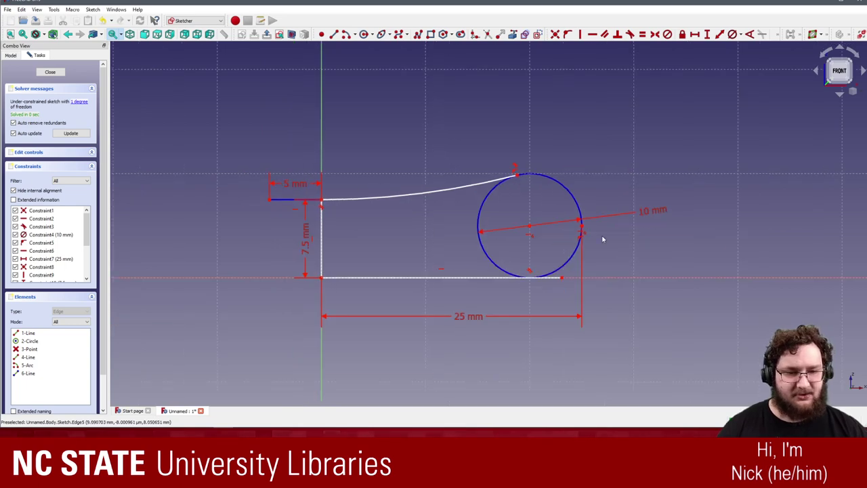
scroll(590, 254, down, 3)
scroll(586, 230, up, 6)
scroll(555, 135, down, 2)
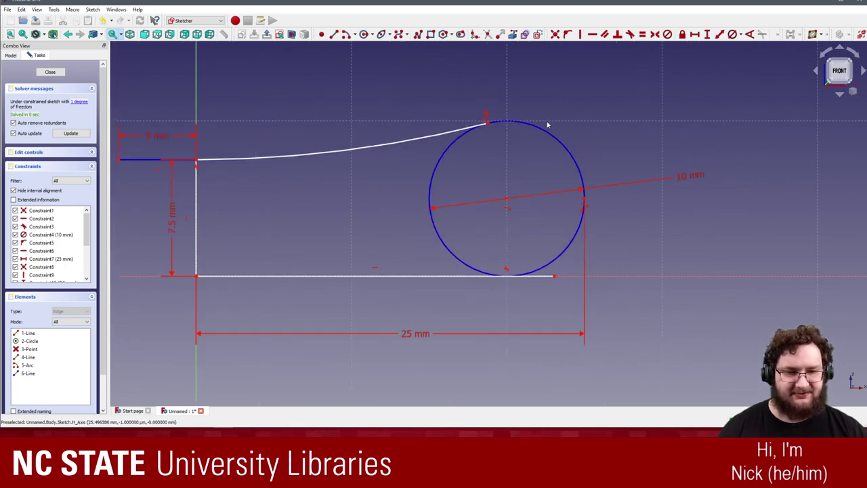
scroll(465, 131, up, 2)
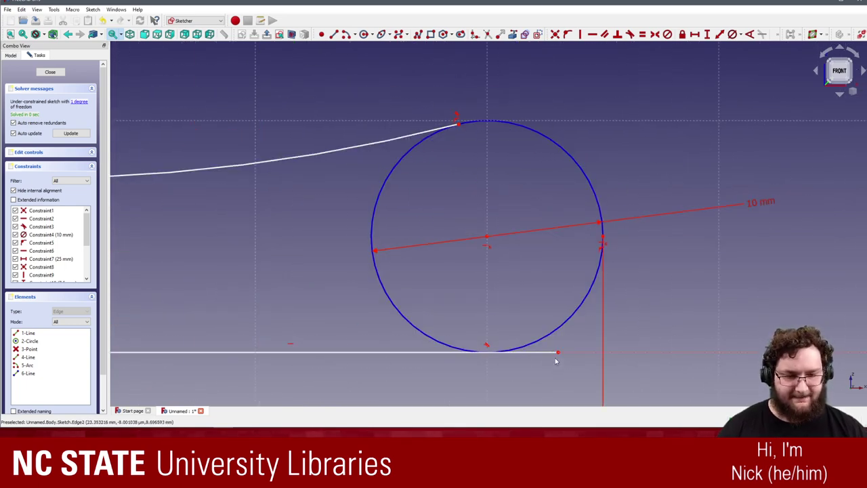
drag(558, 353, 550, 356)
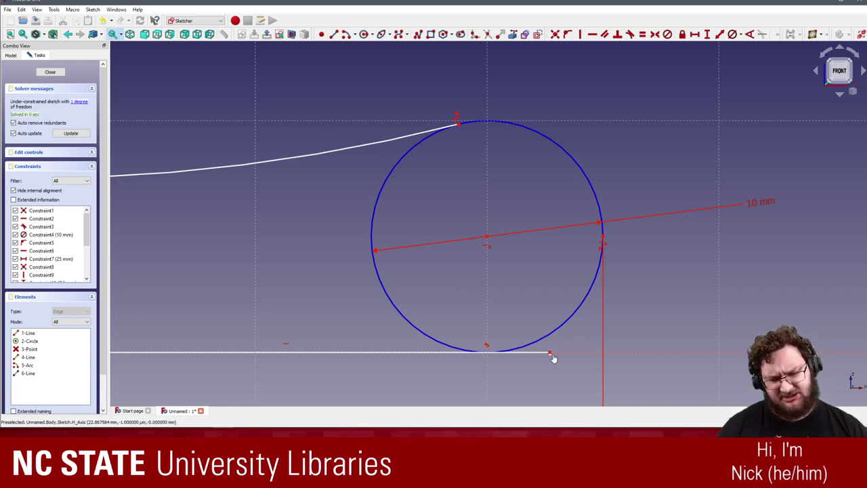
drag(550, 353, 537, 351)
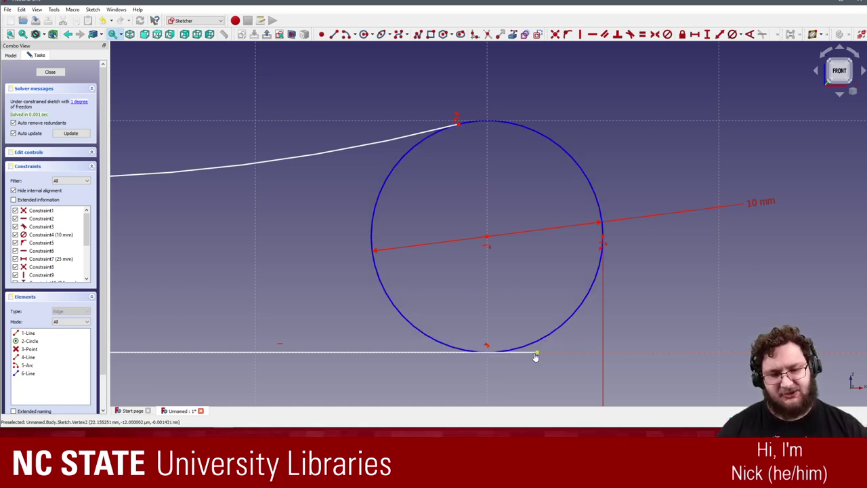
drag(537, 354, 528, 353)
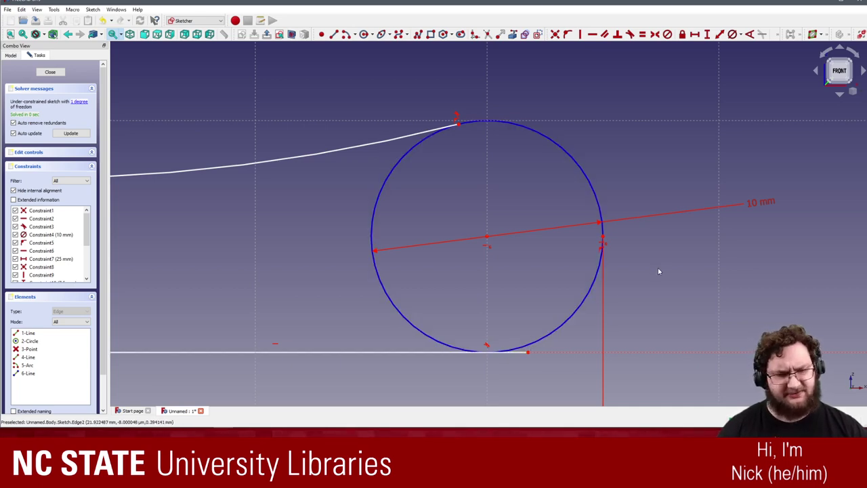
- Sketch an arc centred on the construction circle, from the first arc's outer endpoint clockwise to the circle's lower outer side, and shorten it slightly
click(346, 35)
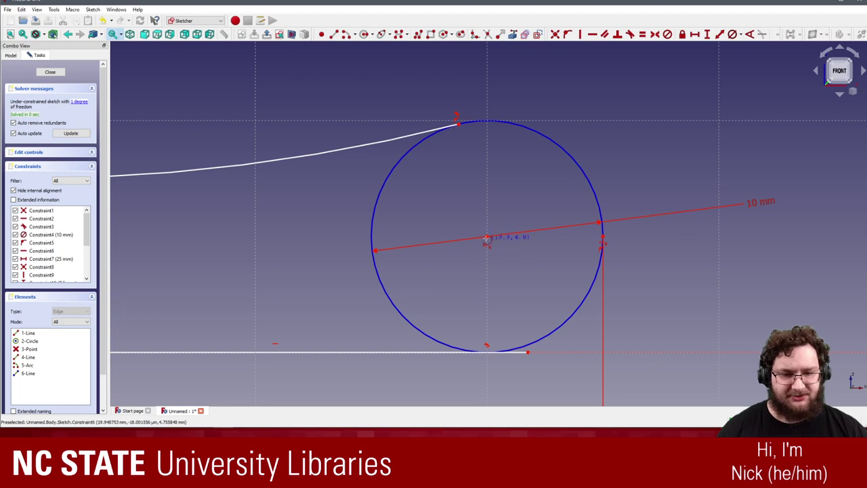
click(487, 238)
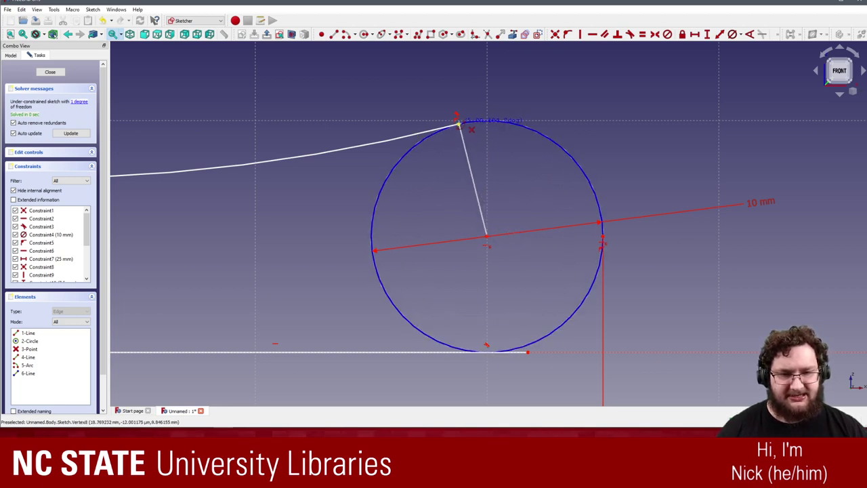
click(458, 125)
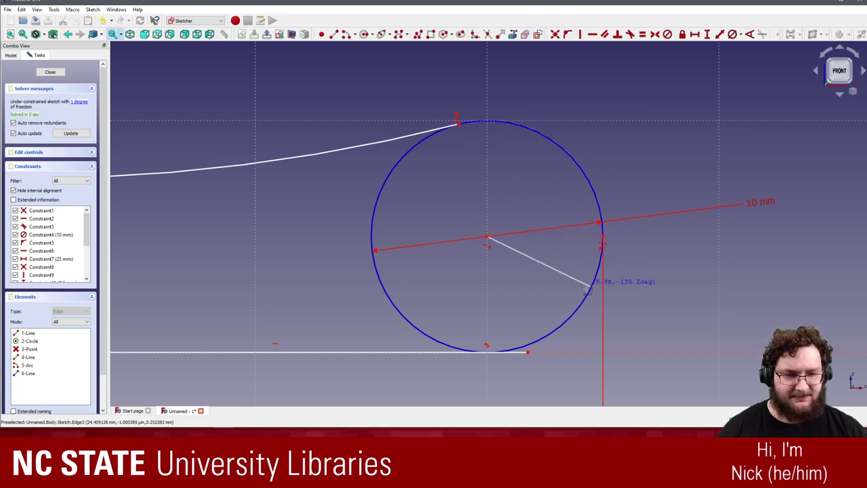
click(586, 295)
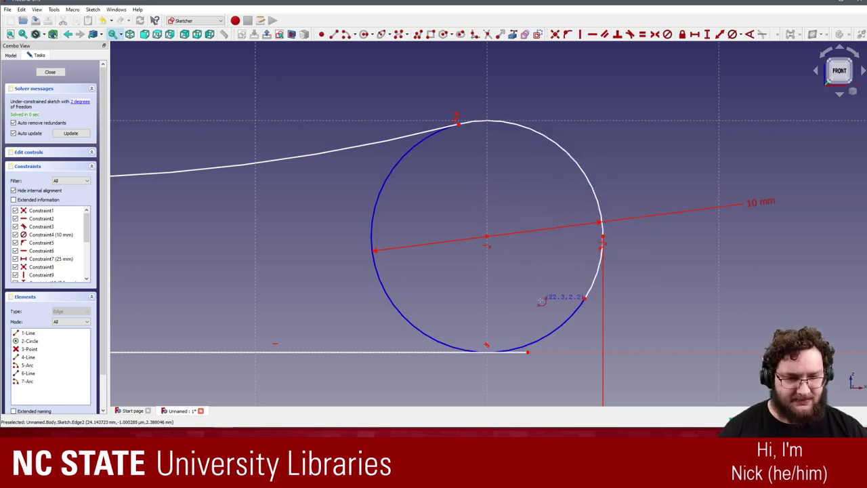
drag(585, 299, 600, 290)
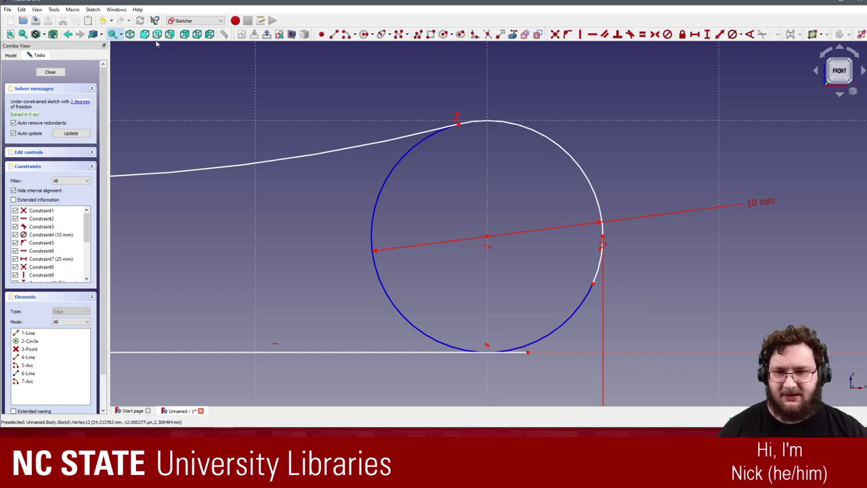
- Draw a line from the outer arc's lower endpoint to the base line's outer endpoint, closing the profile
click(334, 33)
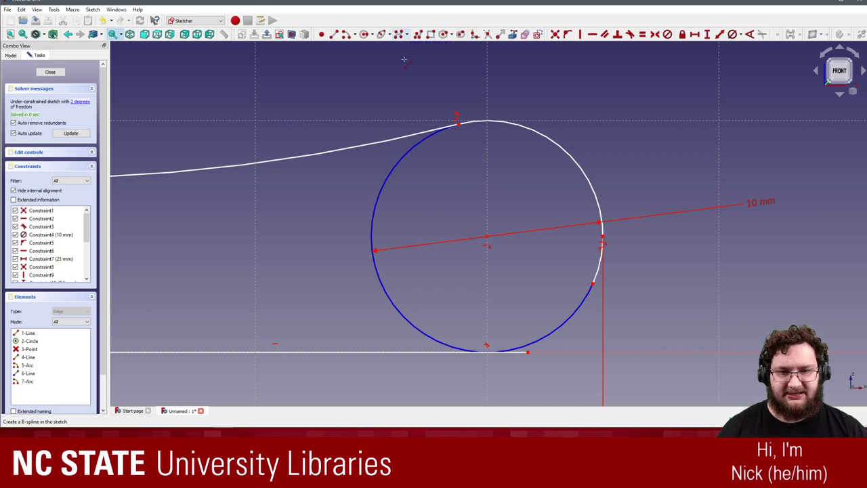
click(593, 284)
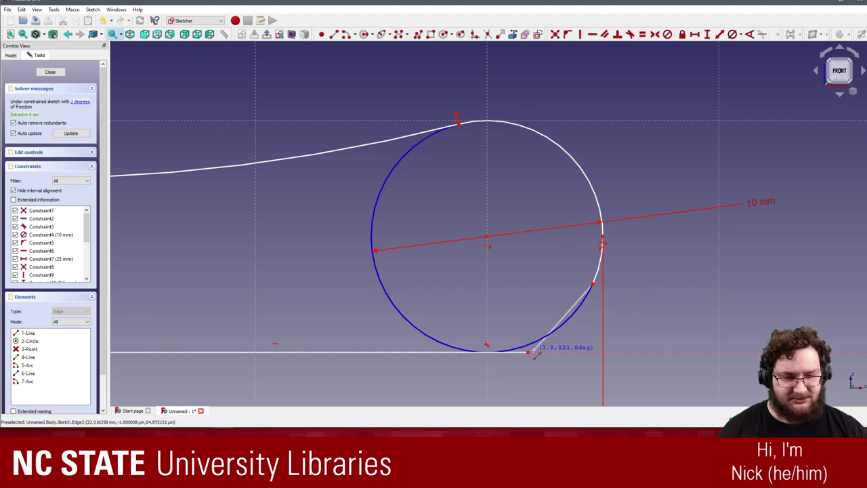
click(528, 352)
key(Escape)
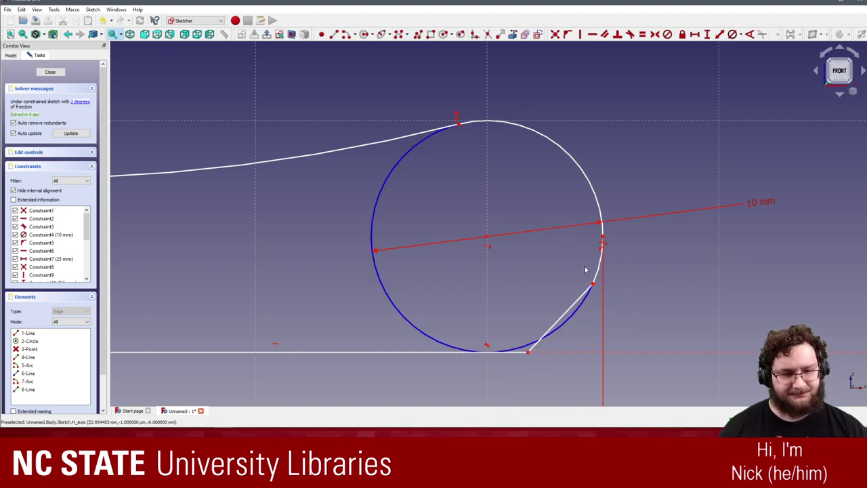
- Make the short closing line tangent to the construction circle and move its corner on the base line inward
click(630, 35)
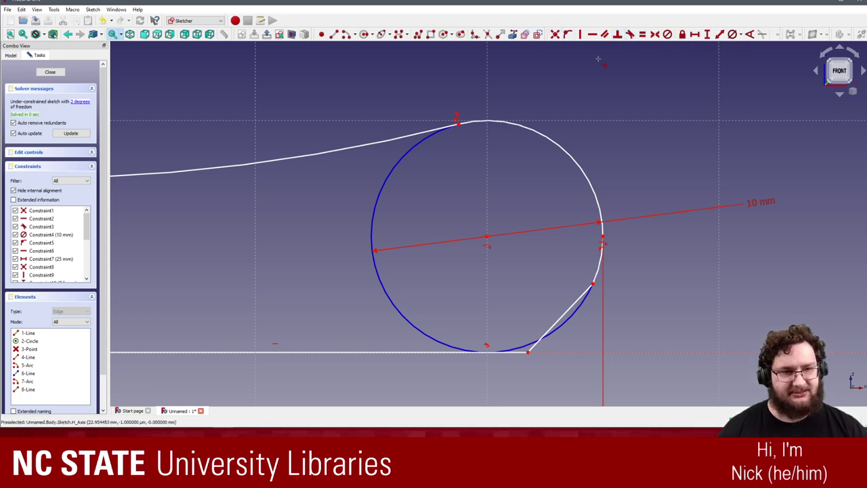
click(569, 308)
click(580, 321)
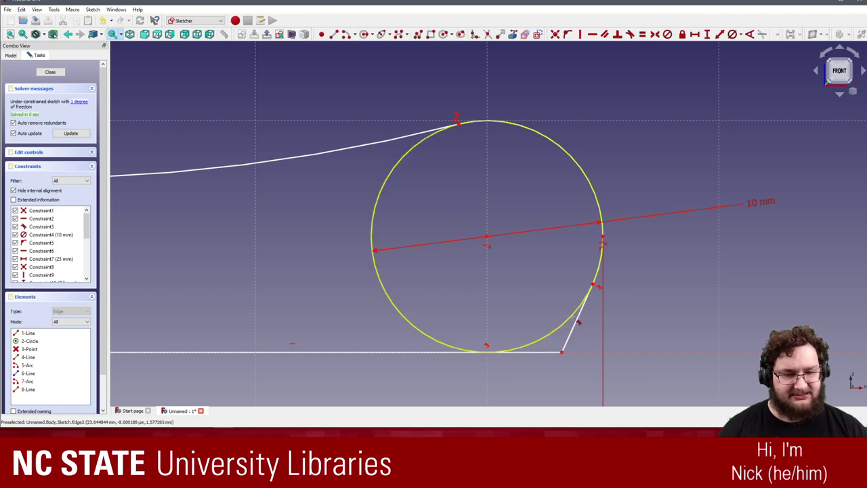
drag(563, 352, 540, 362)
scroll(471, 294, up, 2)
scroll(523, 362, down, 3)
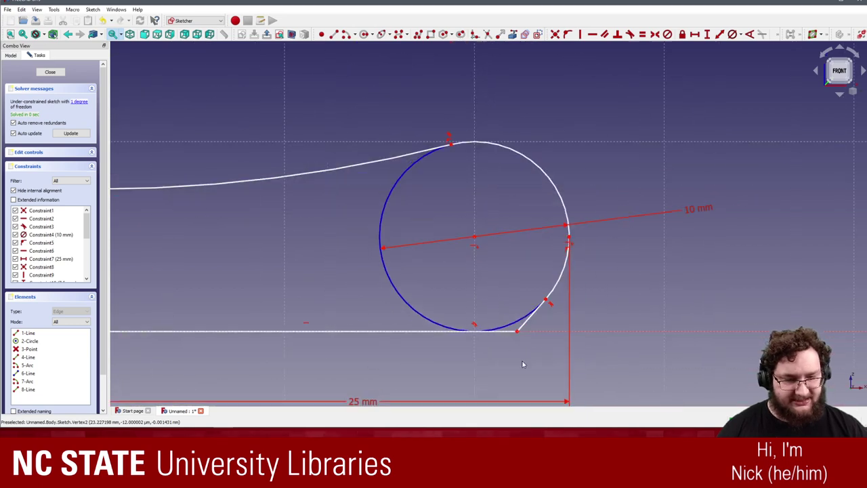
scroll(519, 321, up, 1)
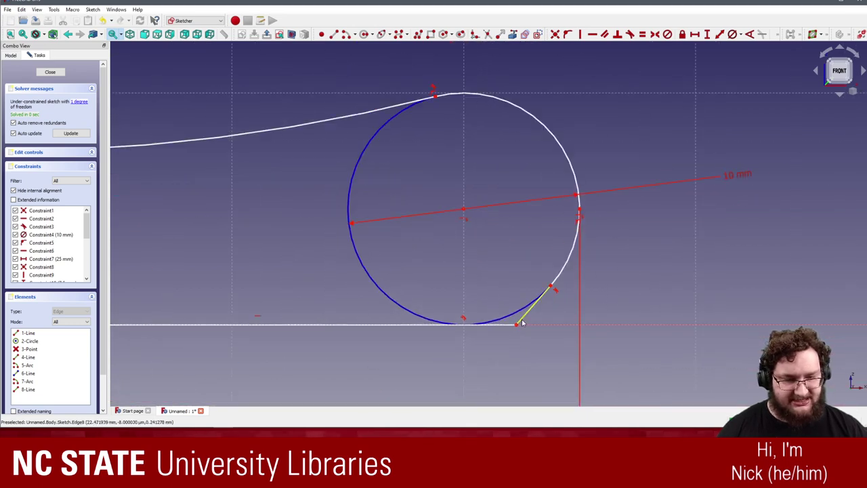
- Constrain the angle between the short closing line and the base line to 135°
click(743, 37)
click(743, 38)
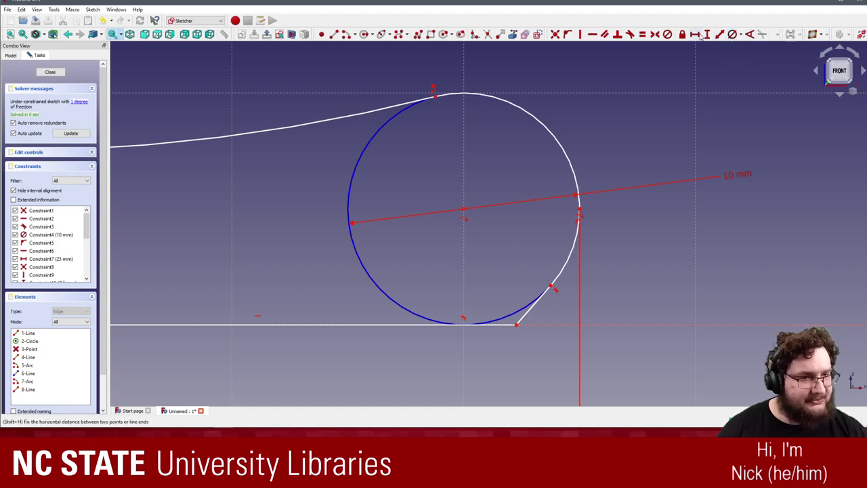
click(750, 36)
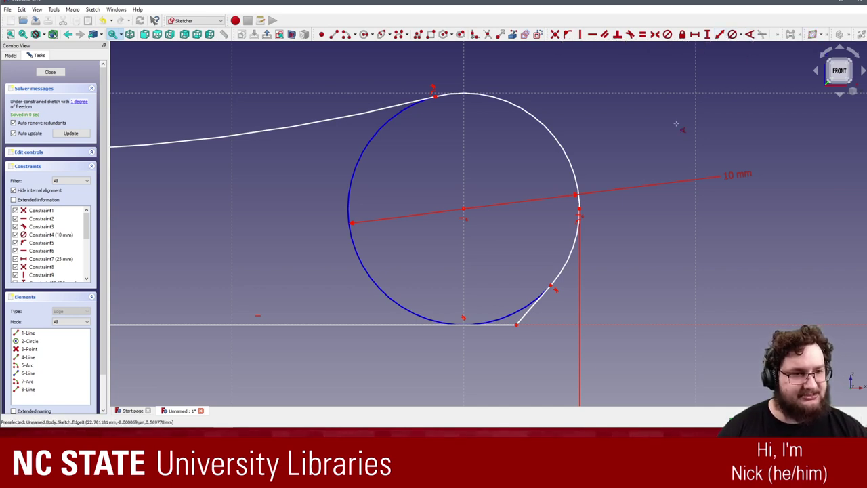
click(525, 325)
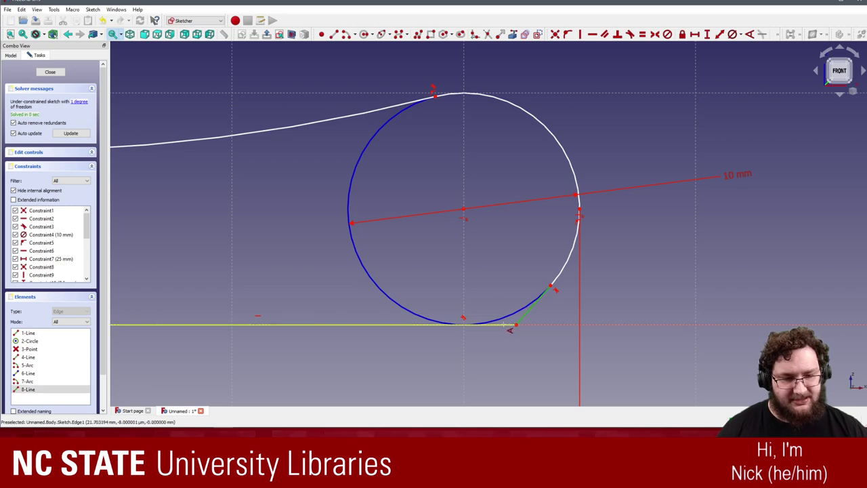
click(510, 325)
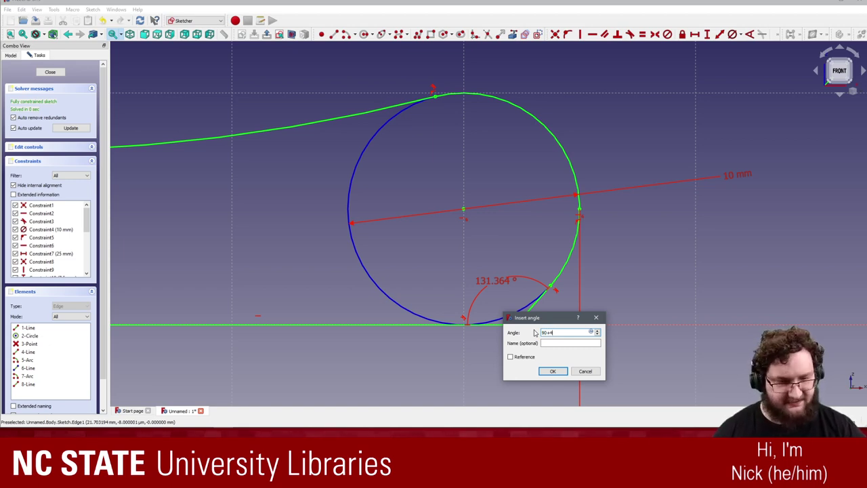
click(554, 372)
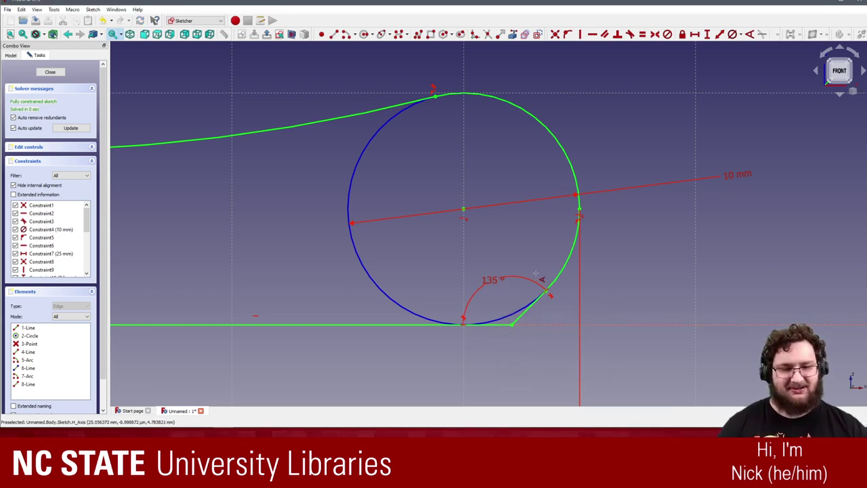
scroll(641, 255, up, 1)
scroll(641, 256, down, 1)
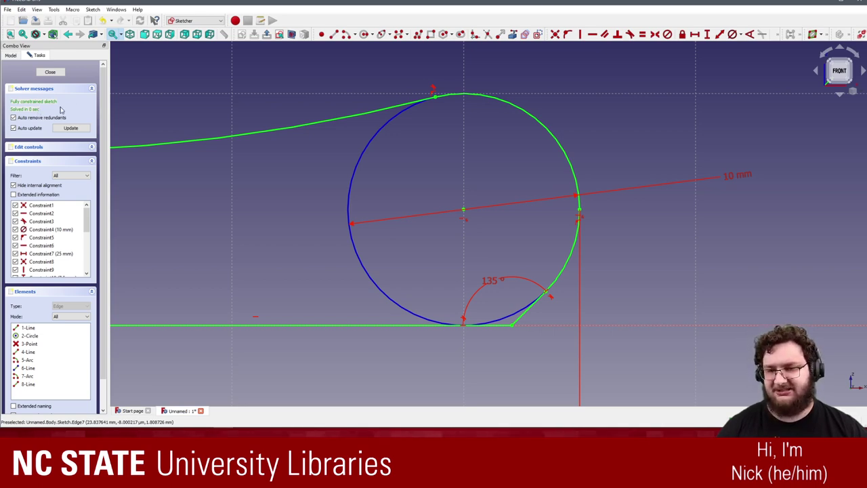
- Switch to Fusion 360 and convert the construction circle in the Syber_Coin_v1 sketch to regular geometry
scroll(622, 224, up, 3)
scroll(622, 225, down, 5)
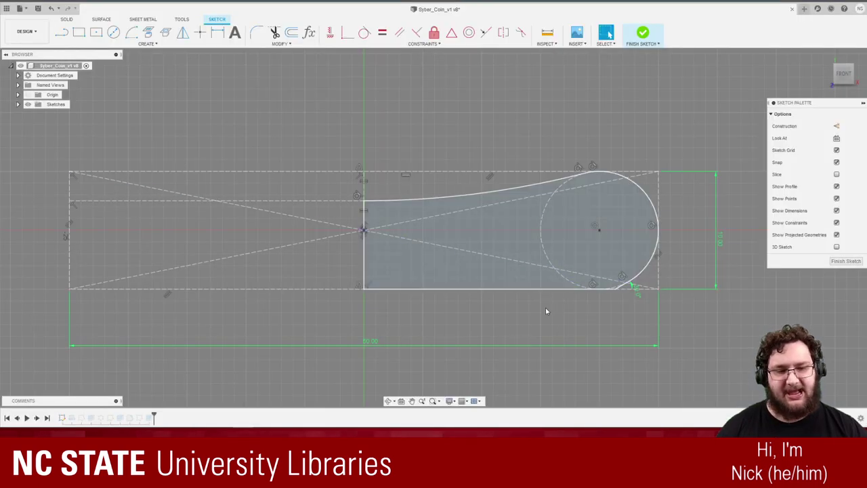
scroll(545, 308, up, 2)
click(557, 273)
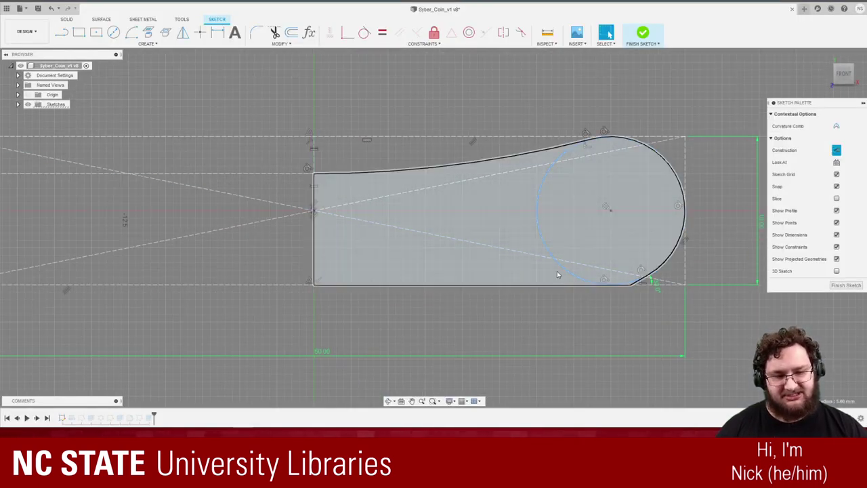
click(836, 151)
click(697, 102)
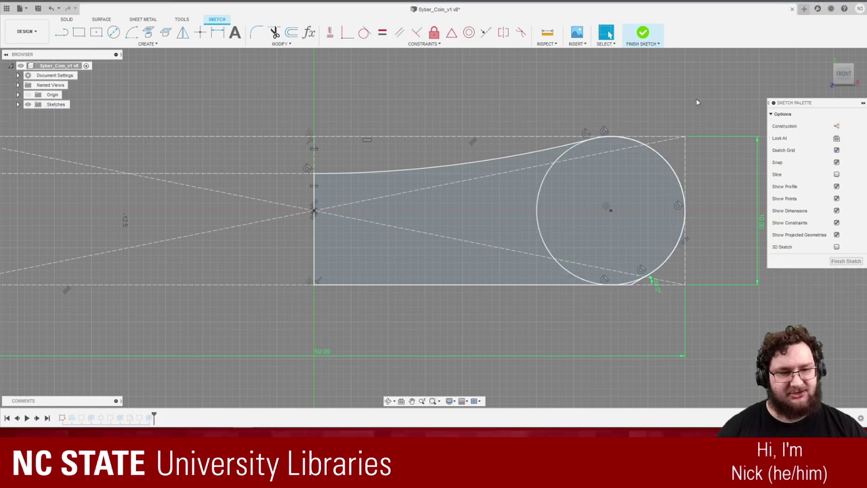
- Examine how the regular circle splits the profile by selecting the circular region, the main body region and the small lower sliver
scroll(506, 251, down, 1)
scroll(505, 254, up, 1)
click(581, 217)
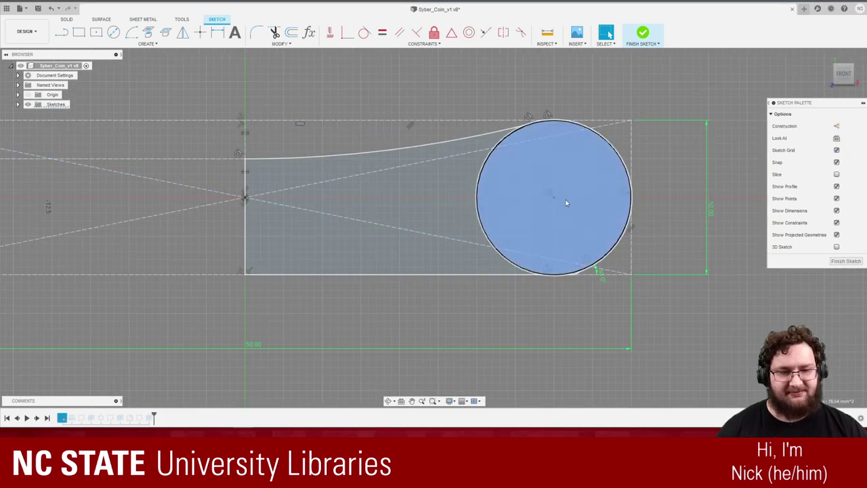
click(424, 261)
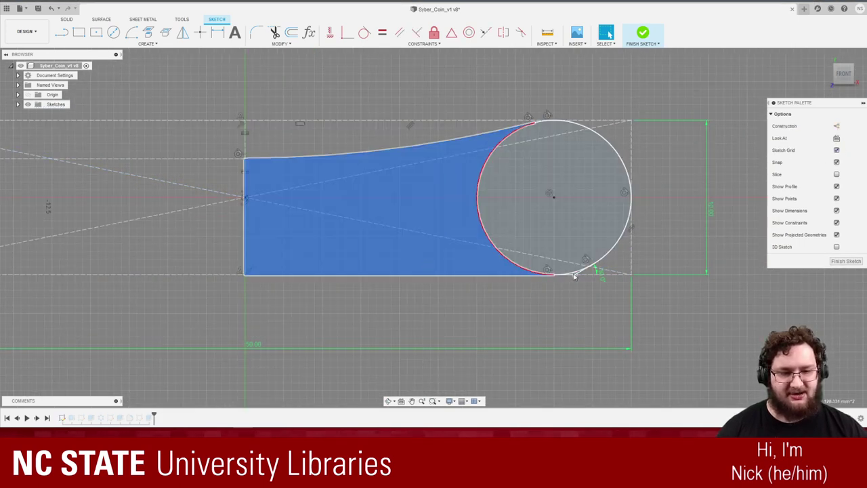
scroll(572, 275, up, 5)
click(570, 272)
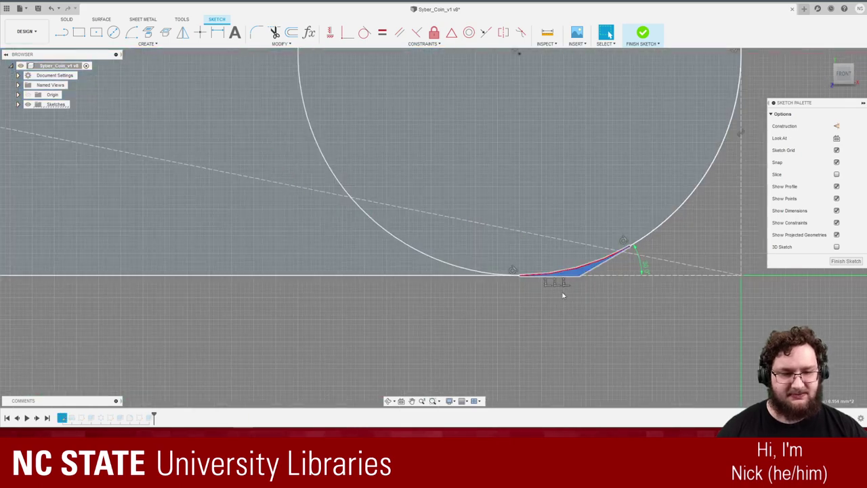
scroll(532, 317, down, 5)
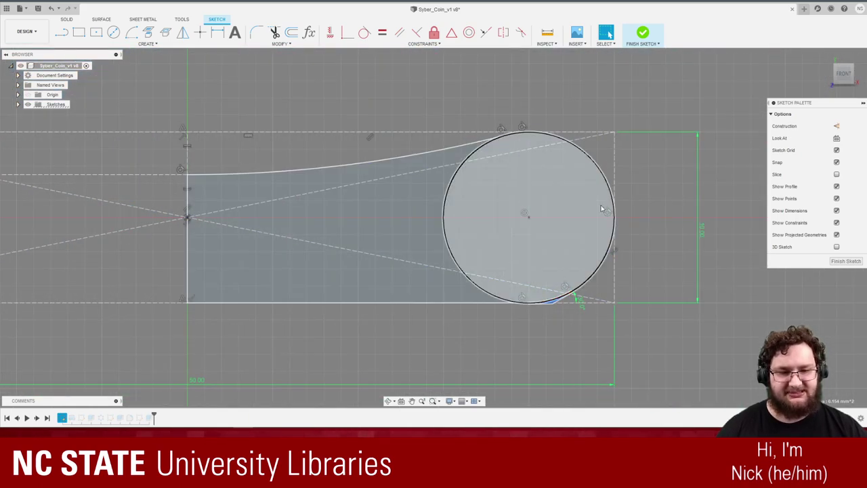
click(604, 345)
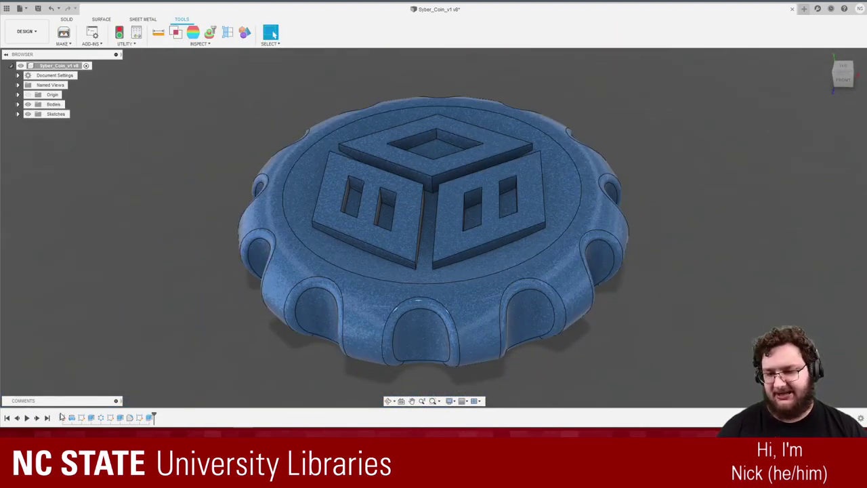
- Reopen the profile sketch of Syber_Coin_v1 for editing and select the circle
double_click(61, 418)
scroll(610, 210, up, 5)
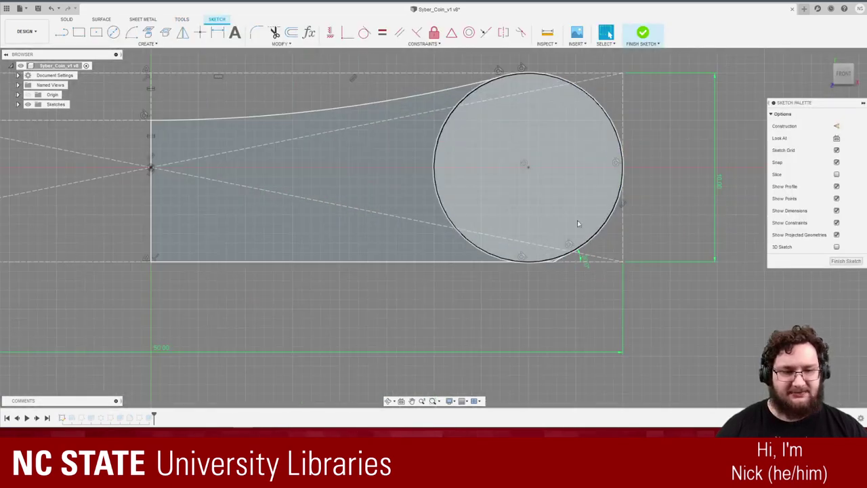
click(476, 247)
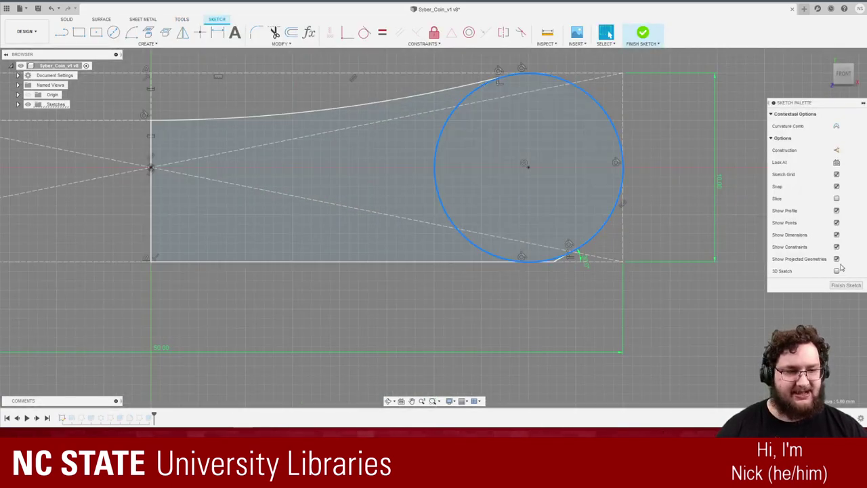
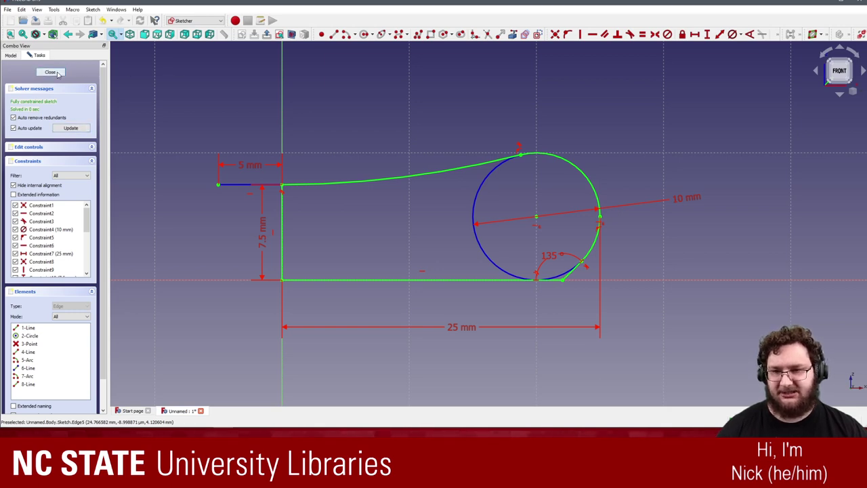
- Return to FreeCAD, close the finished sketch and revolve the profile 360° about the vertical sketch axis
click(57, 73)
click(387, 192)
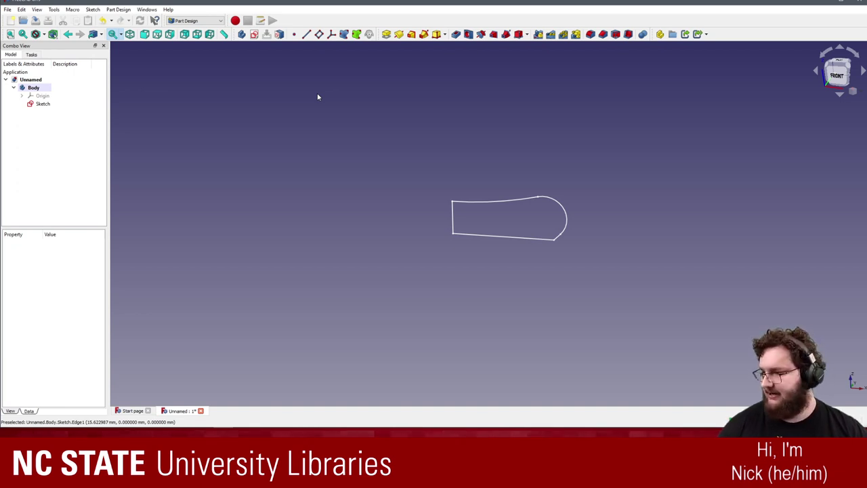
click(398, 34)
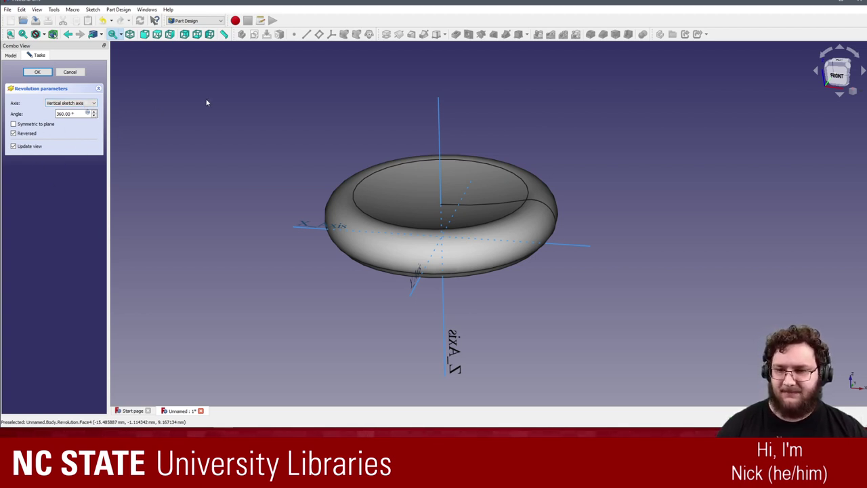
click(82, 103)
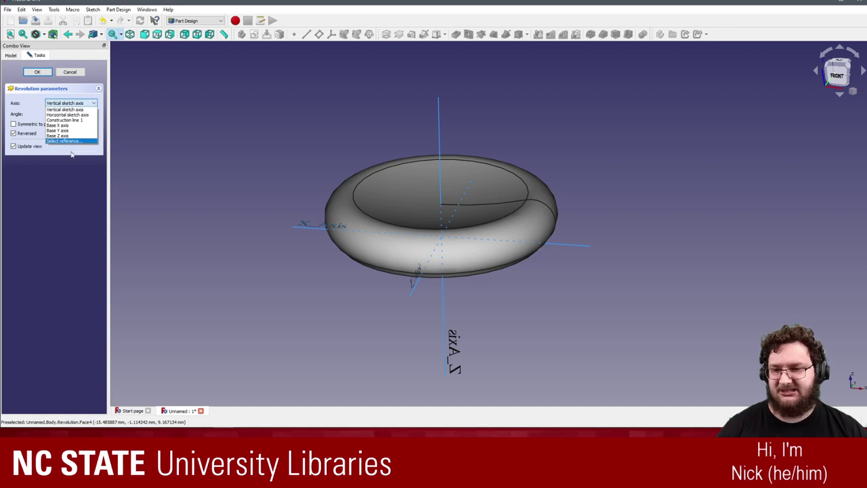
click(75, 103)
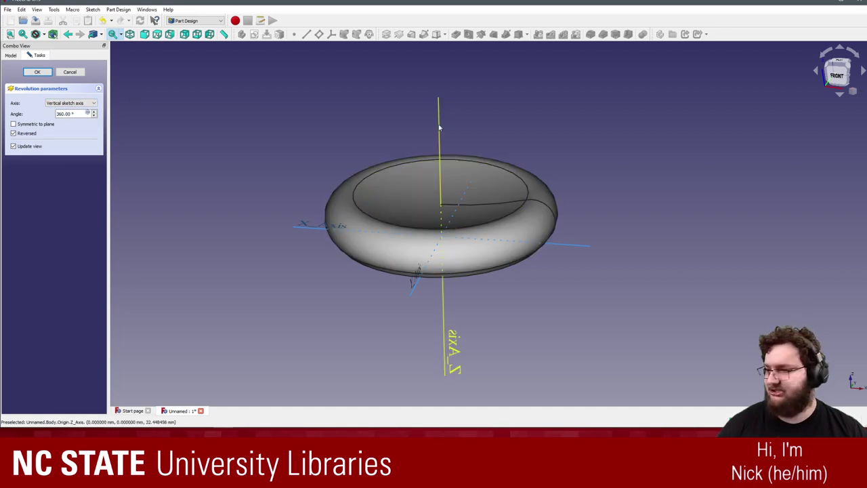
click(37, 72)
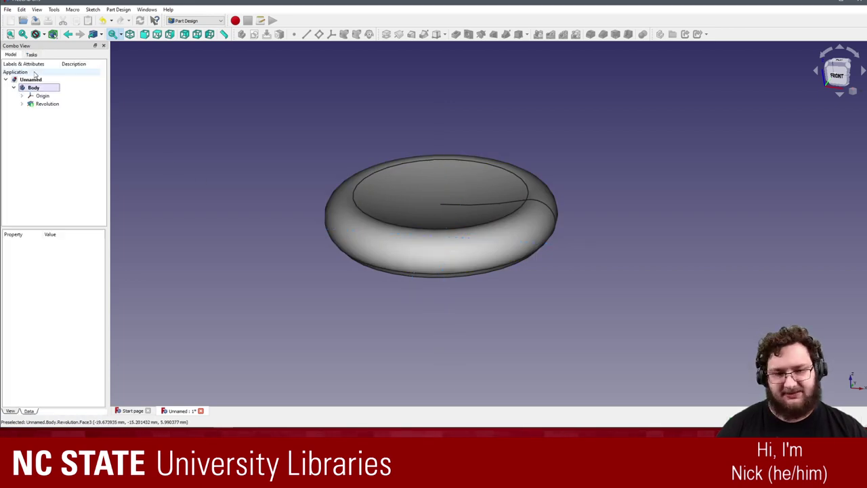
- Inspect the revolved body from above and at an angle, checking the seam edge across its dished top face
scroll(596, 248, up, 3)
middle_drag(582, 203, 599, 250)
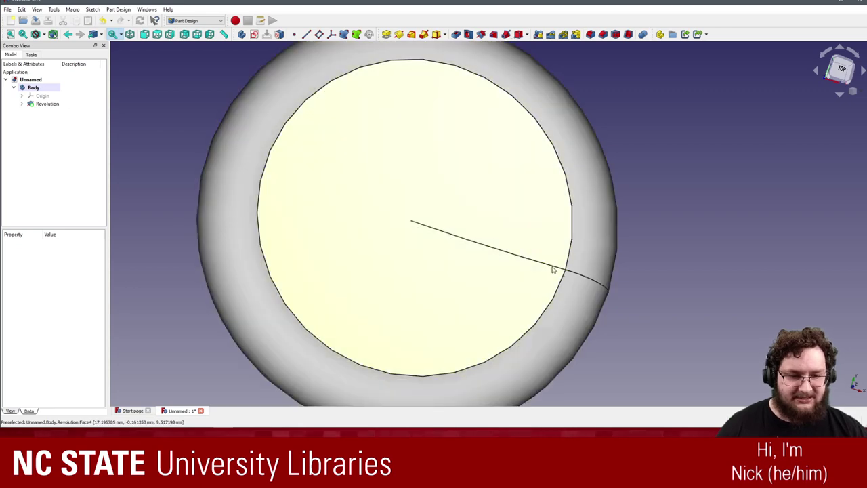
click(570, 271)
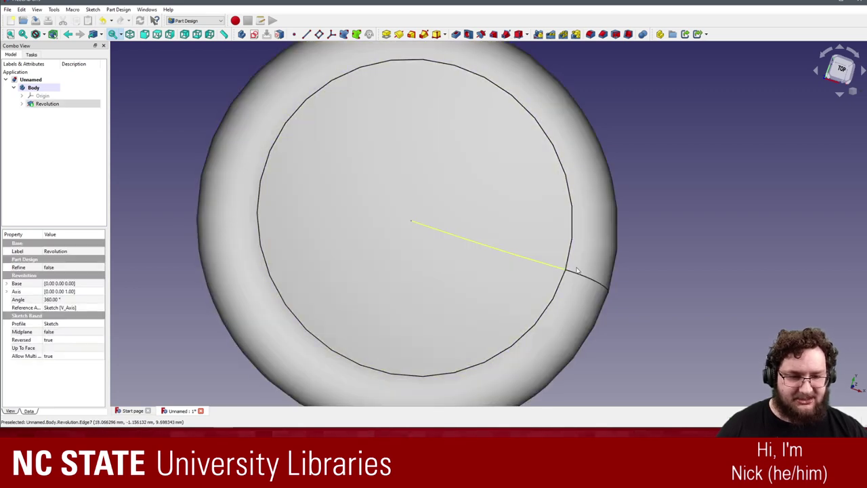
click(650, 277)
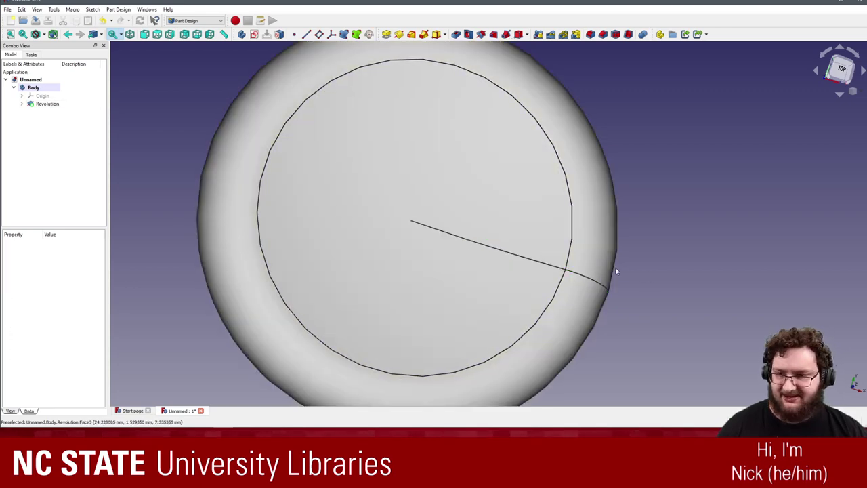
middle_drag(616, 269, 600, 258)
scroll(514, 211, up, 1)
click(514, 214)
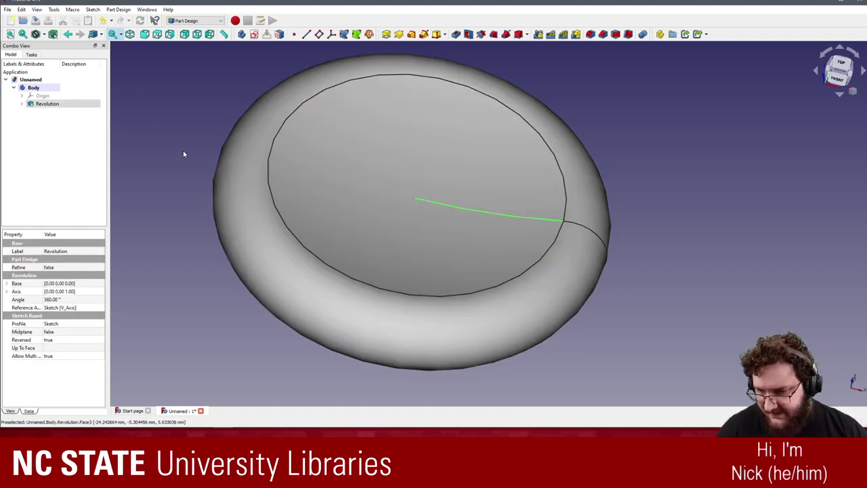
click(183, 154)
- Examine the Revolution feature and the properties of the profile sketch nested beneath it
click(21, 103)
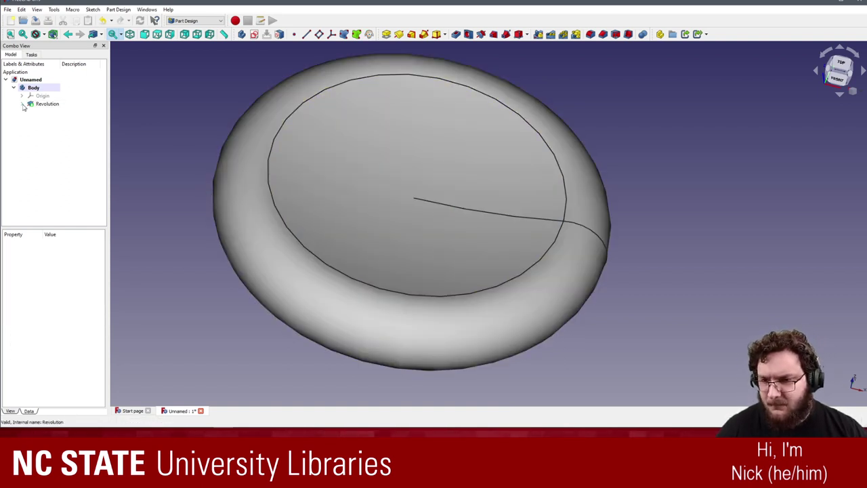
click(32, 105)
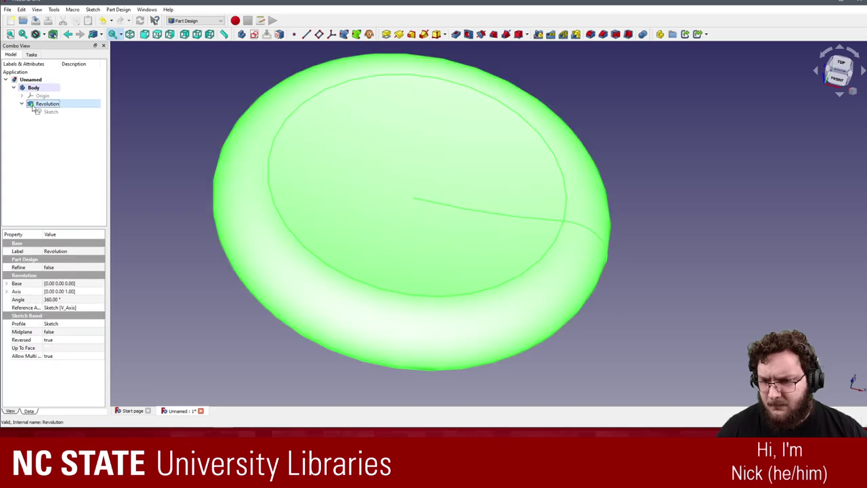
click(51, 112)
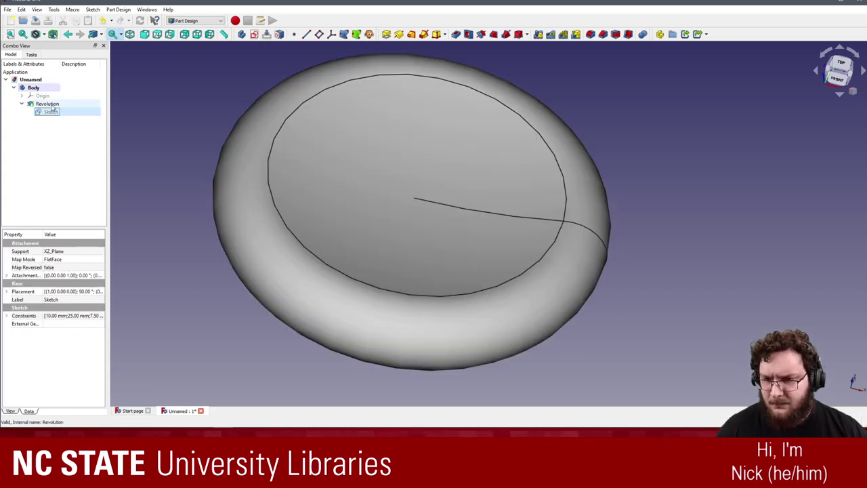
click(39, 105)
click(22, 104)
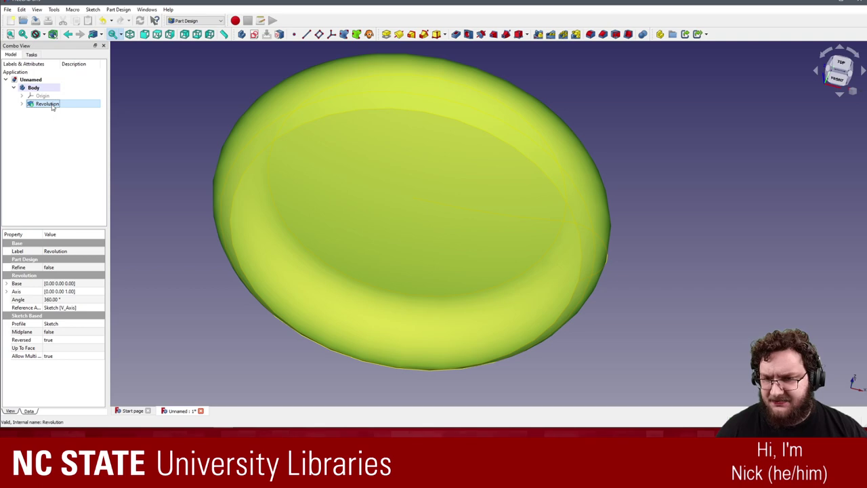
- Reopen the Revolution for editing and reduce its angle in steps to open a wedge-shaped cutaway in the coin
right_click(52, 105)
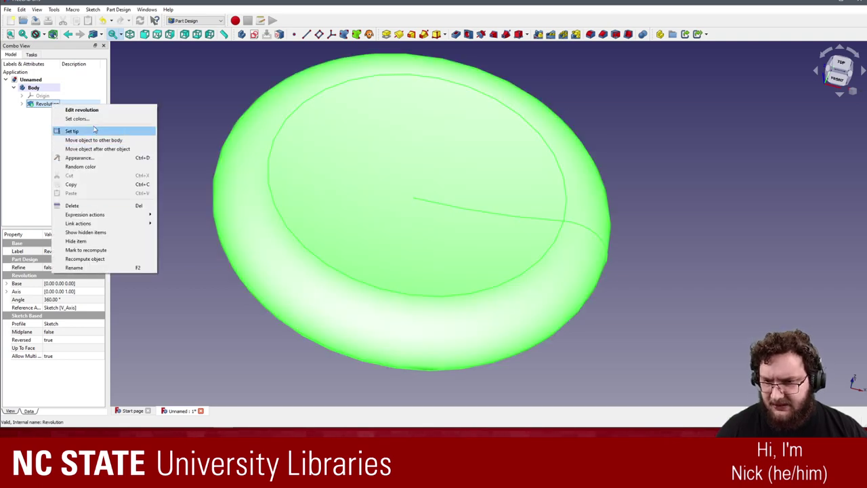
click(81, 110)
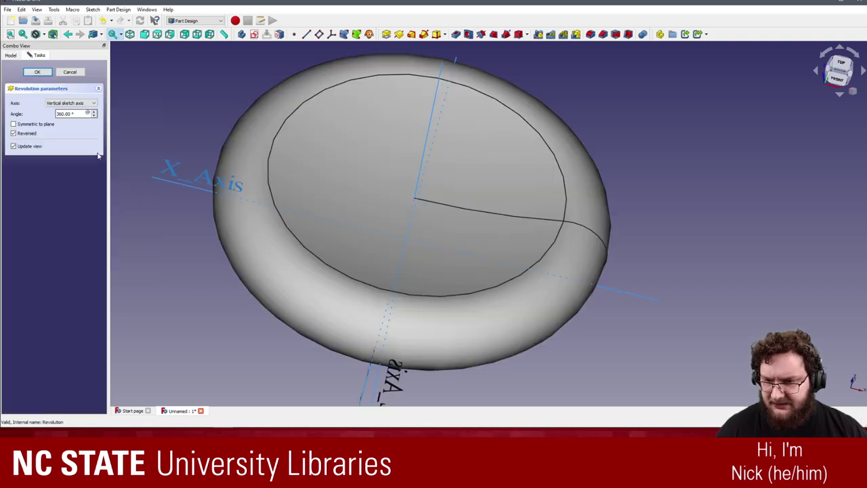
click(94, 116)
click(95, 113)
click(95, 116)
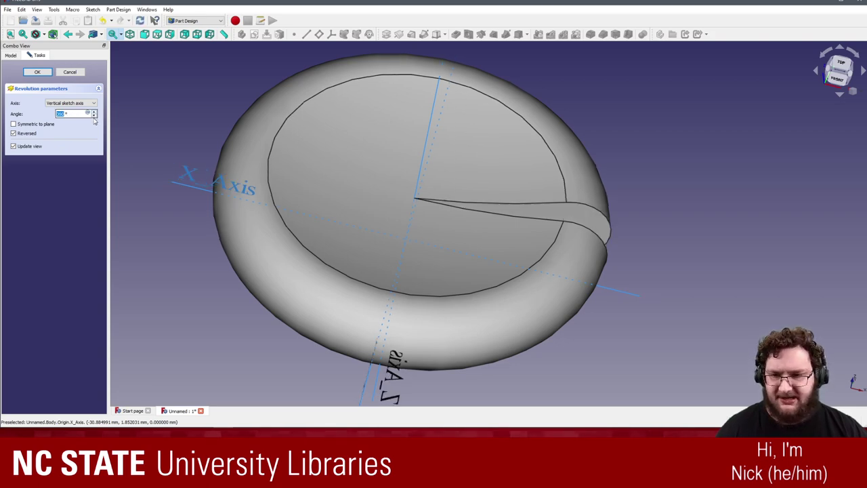
click(95, 117)
click(95, 116)
click(95, 117)
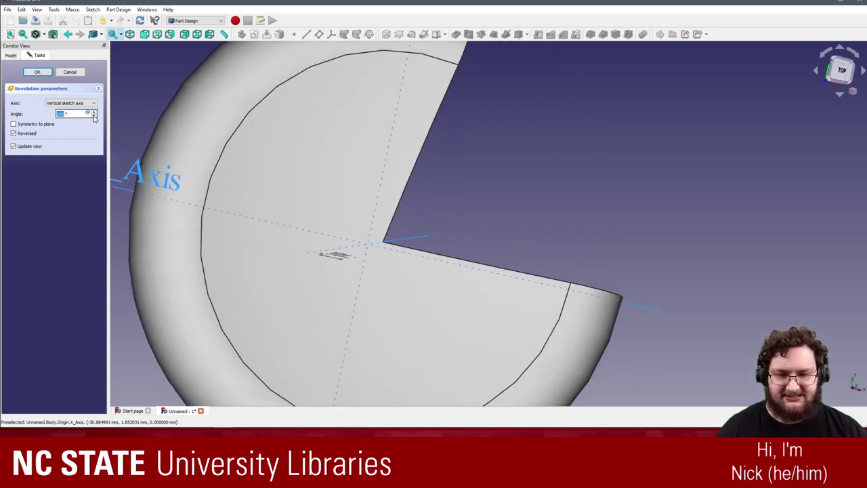
click(95, 117)
click(95, 117)
click(95, 116)
- Raise the revolution angle back to 360° and accept the Revolution parameters
click(95, 112)
click(95, 112)
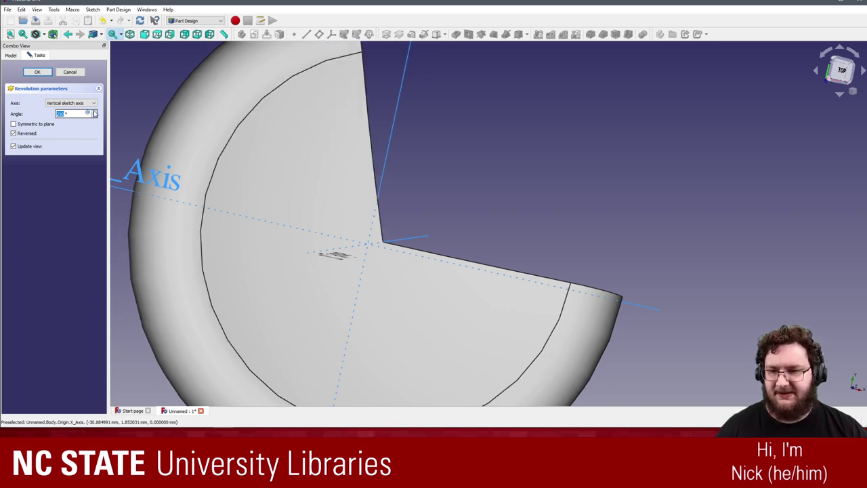
click(95, 112)
click(95, 113)
click(95, 112)
click(94, 112)
click(94, 113)
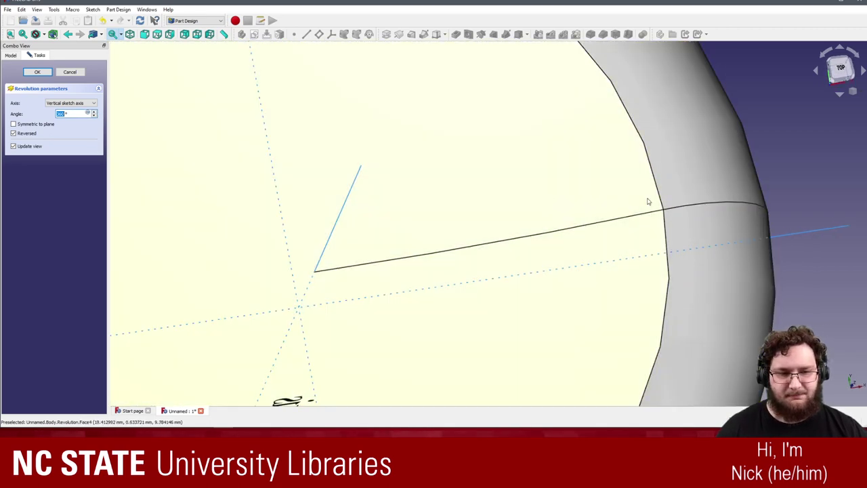
scroll(648, 199, down, 4)
click(38, 72)
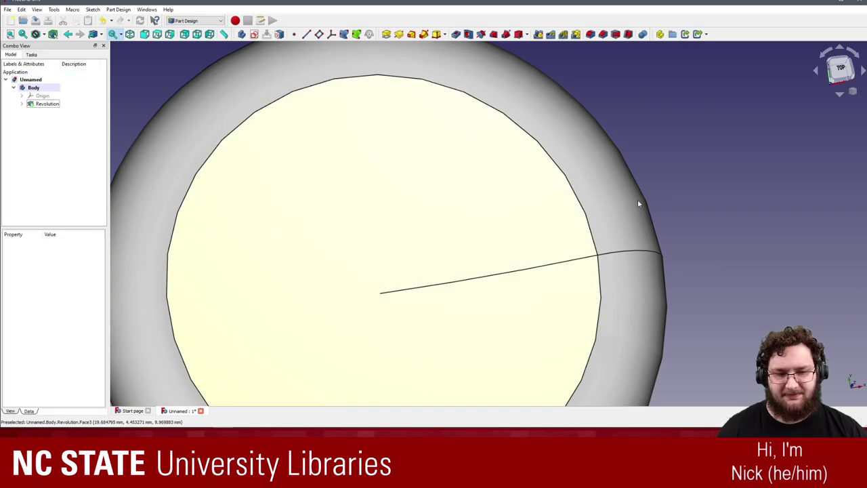
- Inspect the seam edge across the coin's top face and rounded rim from several angles
middle_drag(749, 197, 504, 279)
click(505, 279)
middle_drag(735, 285, 495, 281)
click(640, 279)
middle_drag(639, 279, 448, 102)
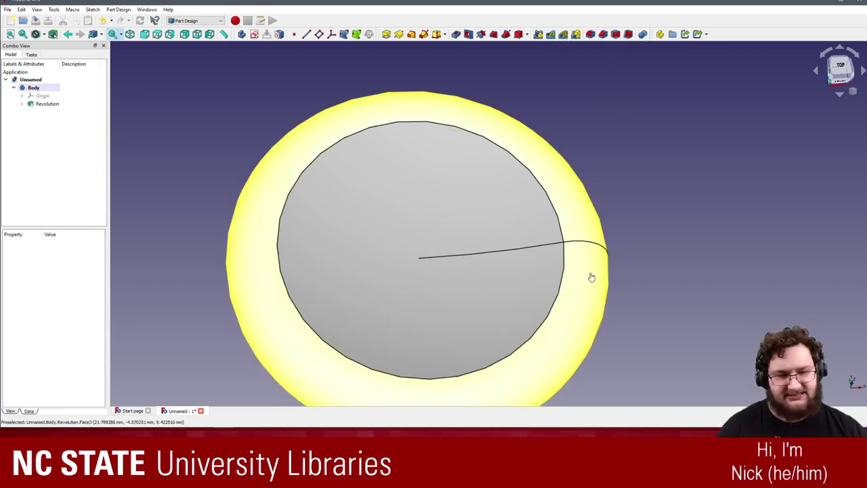
click(513, 271)
middle_drag(668, 269, 599, 213)
key(5)
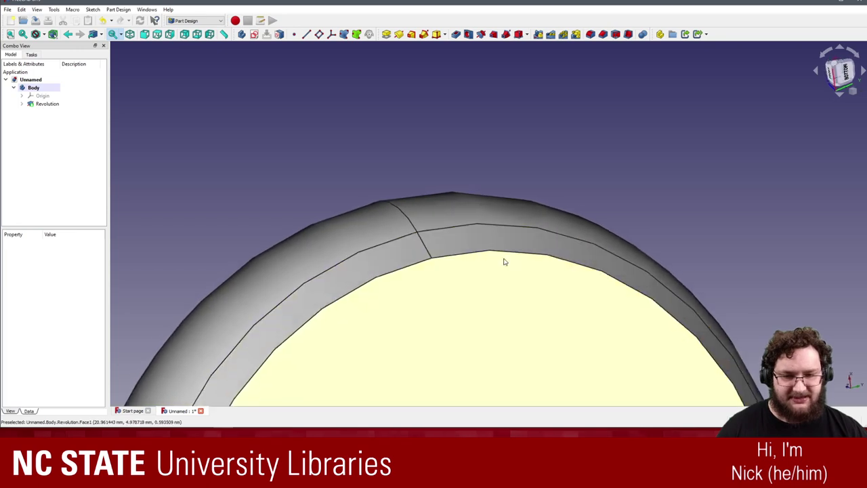
- Examine the seam, the narrow sloped band and the rim on the coin's underside, then view the whole body
scroll(503, 262, up, 5)
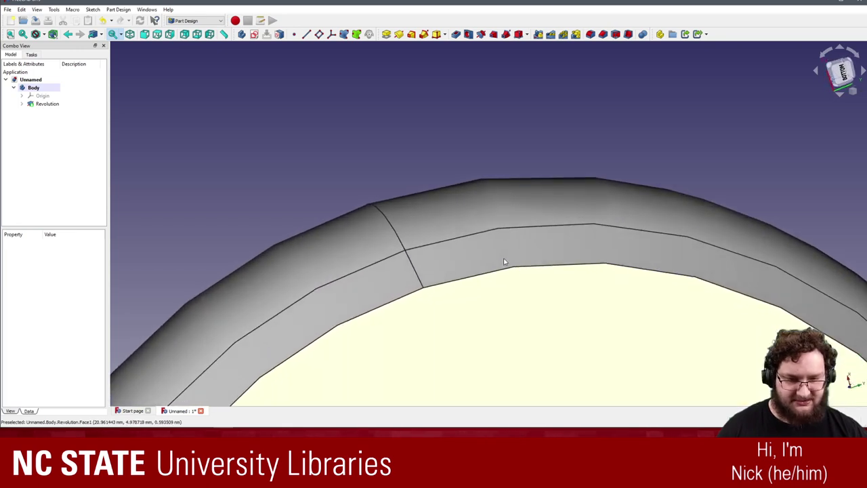
scroll(503, 261, down, 3)
scroll(504, 262, down, 2)
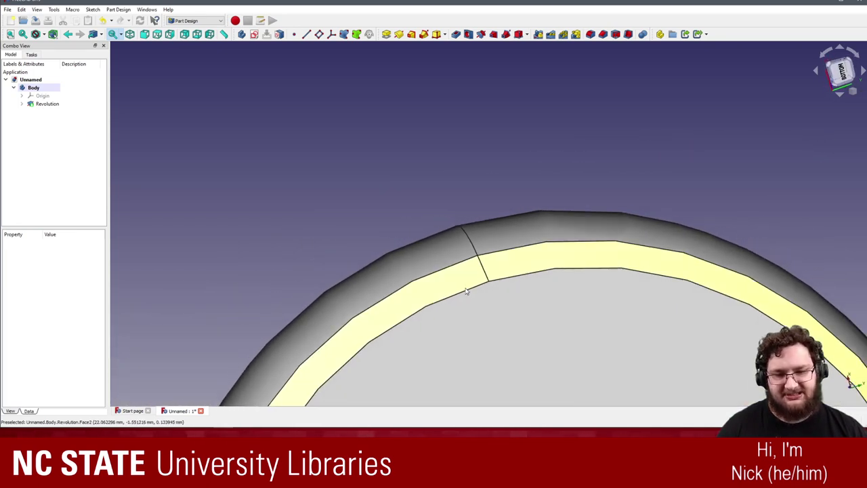
click(432, 257)
click(410, 214)
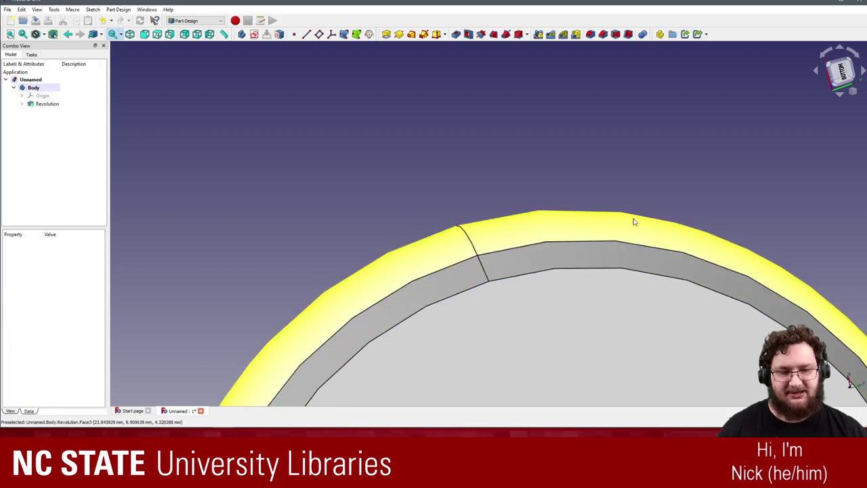
middle_drag(572, 221, 478, 236)
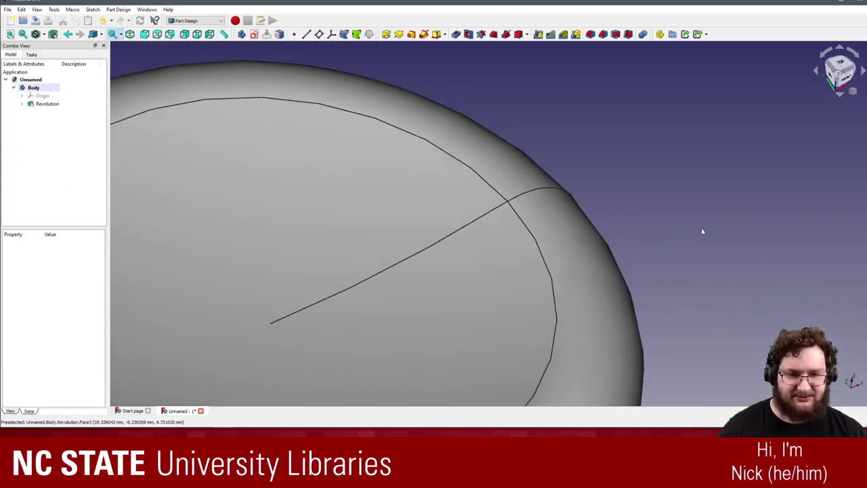
key(2)
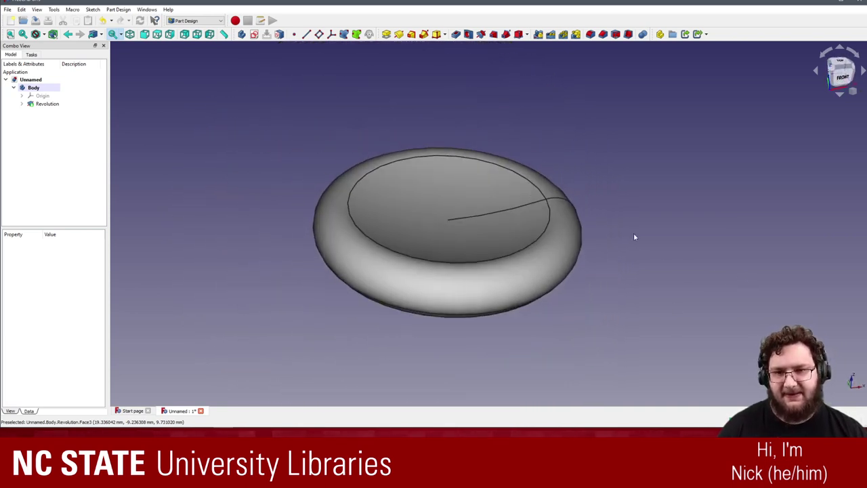
middle_drag(635, 237, 611, 229)
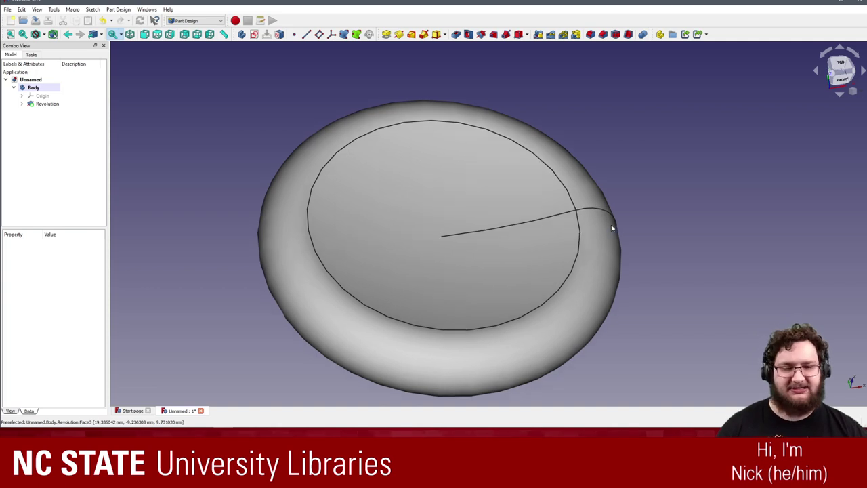
scroll(654, 227, up, 3)
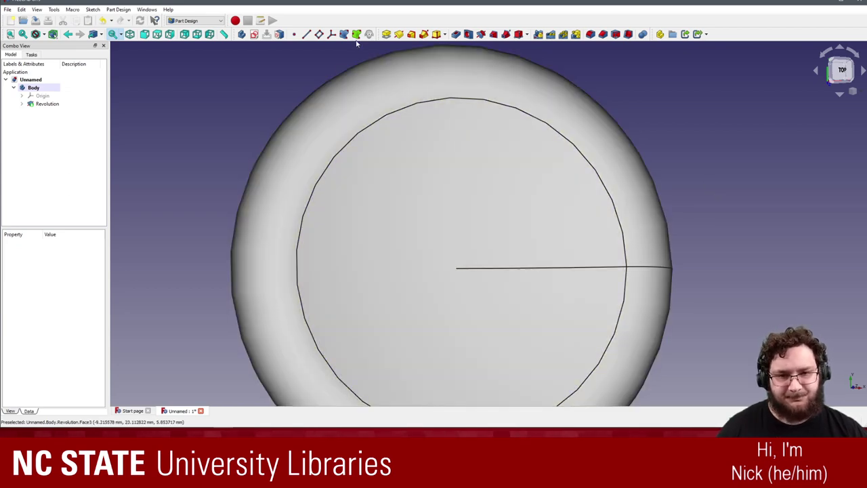
click(444, 37)
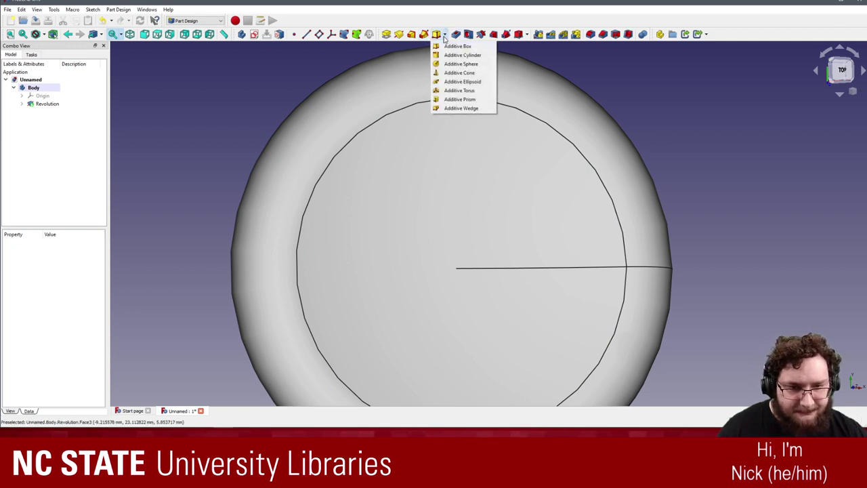
click(445, 36)
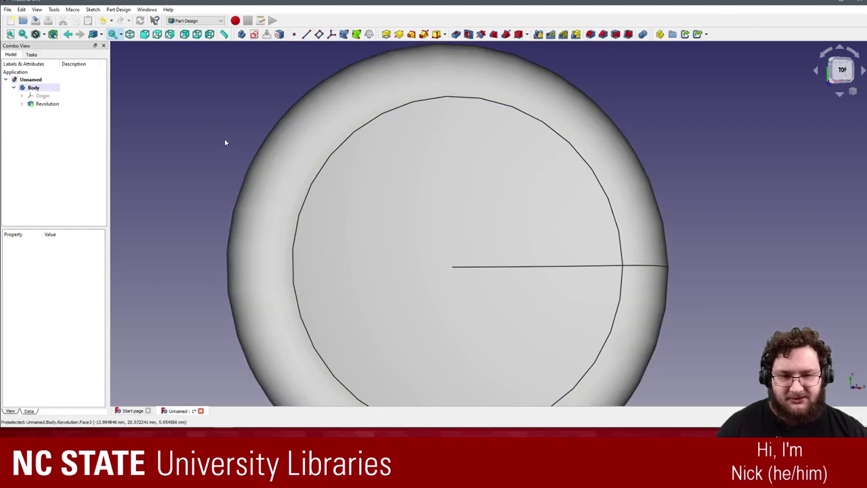
scroll(223, 132, down, 2)
scroll(269, 147, up, 2)
scroll(286, 128, down, 1)
scroll(285, 128, down, 2)
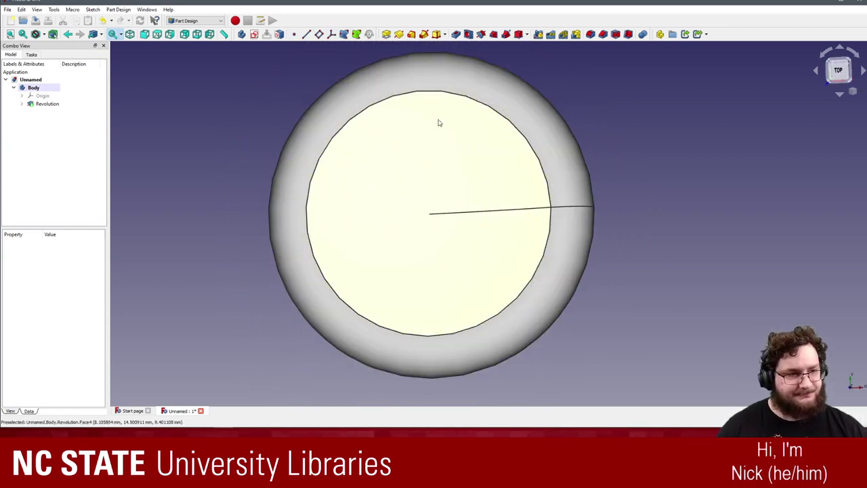
scroll(251, 124, up, 1)
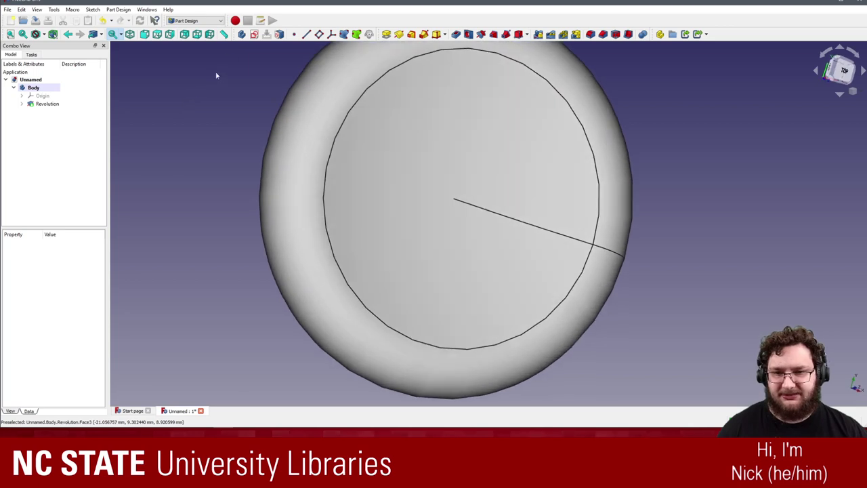
- Create a new sketch in the body on the XY plane and frame the whole coin
click(254, 38)
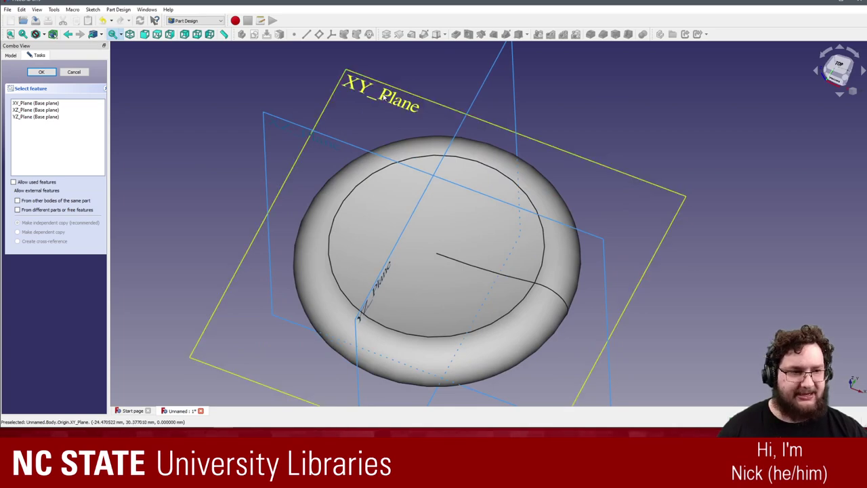
click(384, 97)
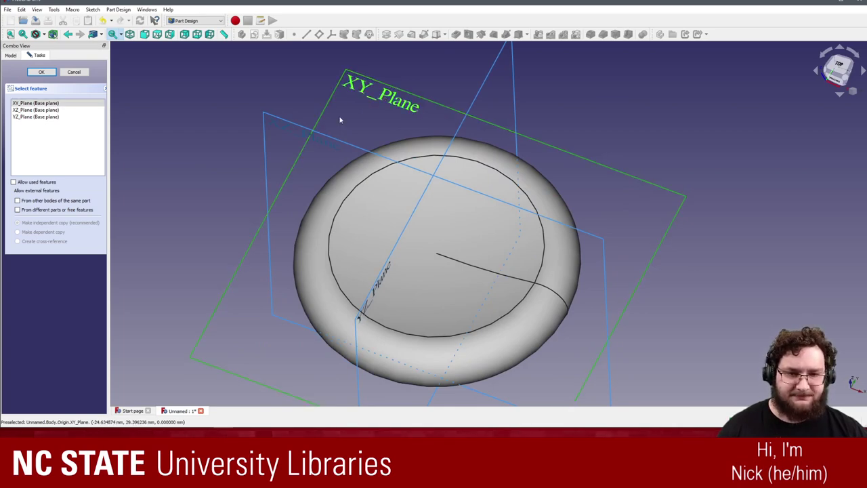
click(49, 72)
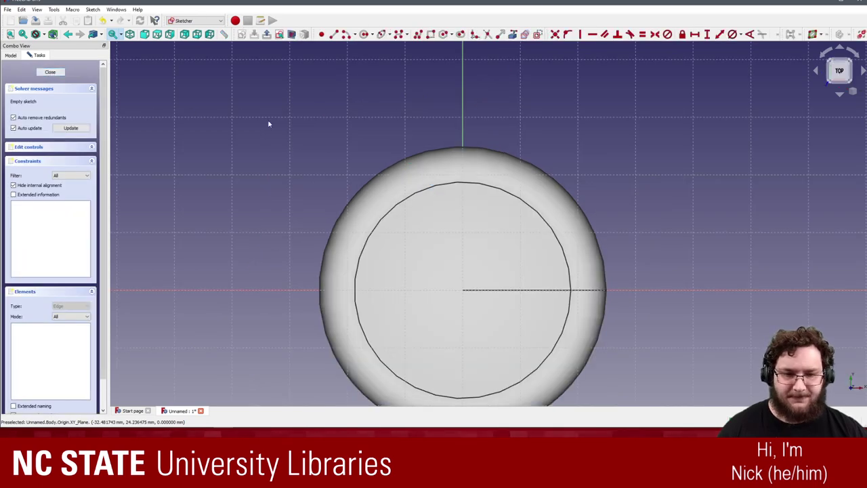
scroll(273, 124, up, 3)
scroll(296, 147, down, 5)
scroll(346, 196, up, 3)
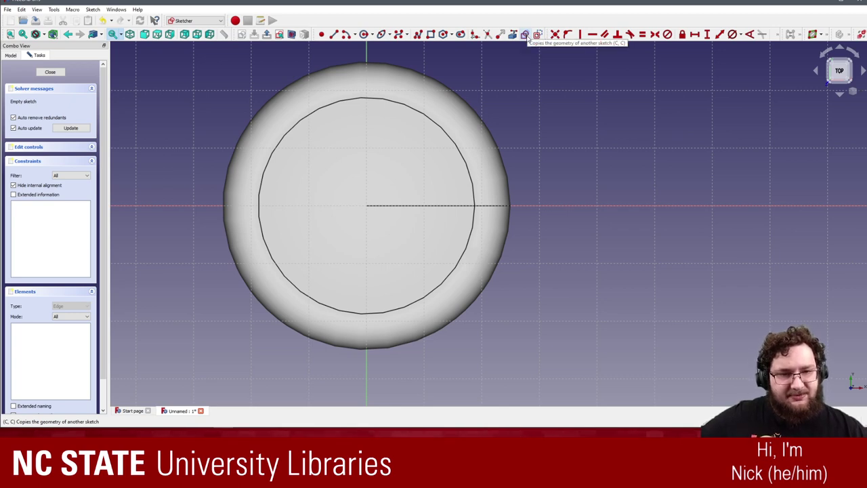
- Try linking the coin's rounded outer face as external geometry, dismiss the report, and link the top face's circular edge instead
click(526, 35)
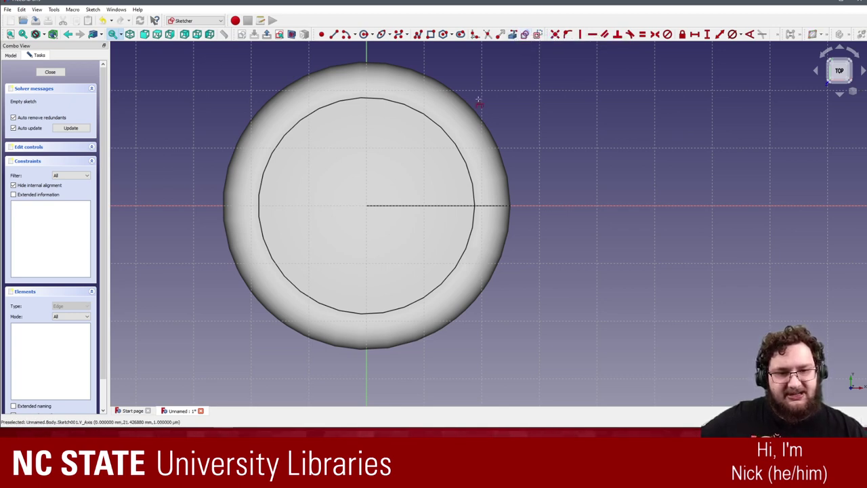
click(475, 133)
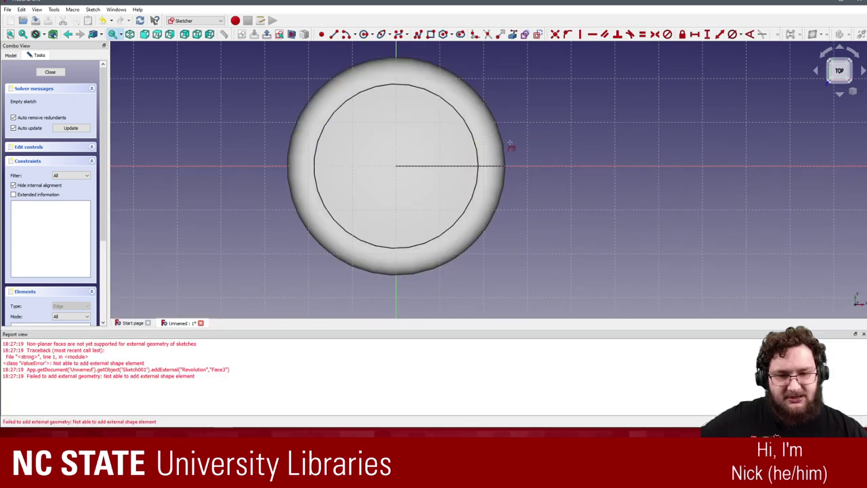
click(864, 334)
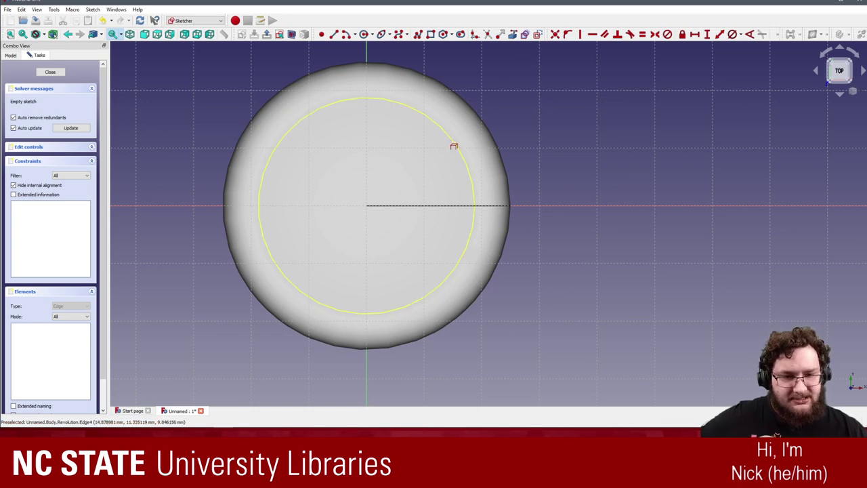
click(453, 143)
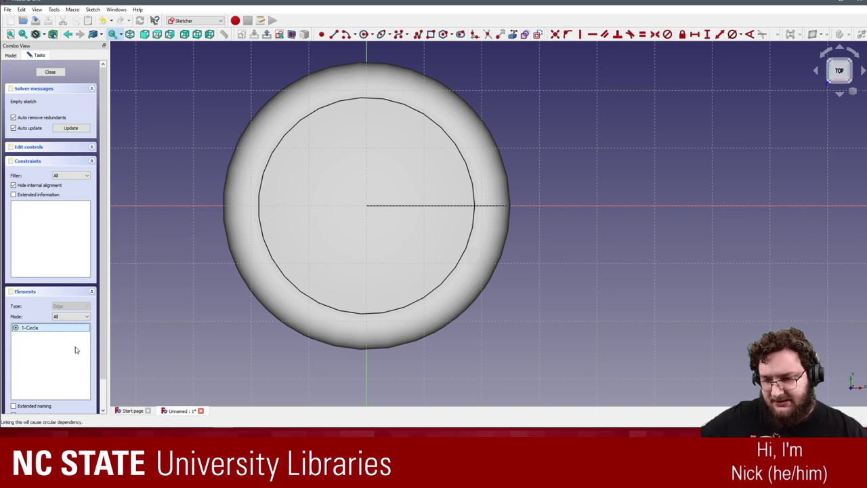
- Try to delete the linked circle from the sketch's elements and dismiss the report
key(Delete)
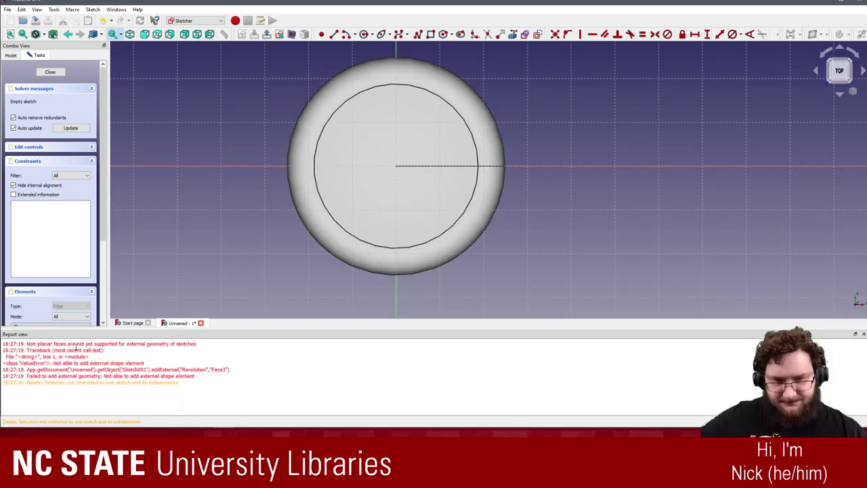
click(863, 335)
right_click(29, 328)
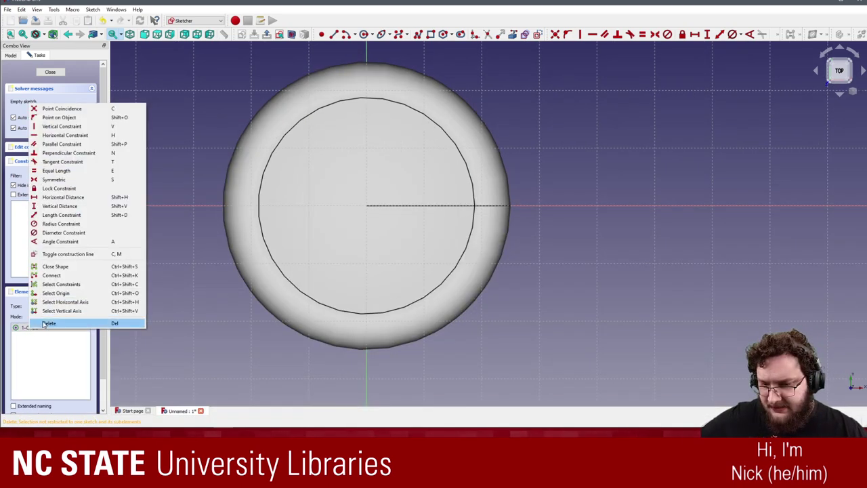
click(44, 324)
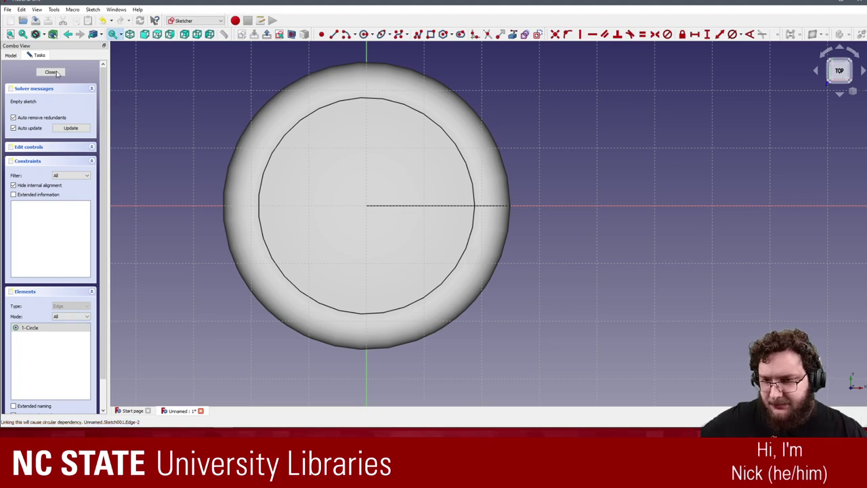
- Delete the linked circular edge from the sketch, picking it from the coin's underside
middle_drag(283, 110, 456, 210)
scroll(483, 145, up, 3)
middle_drag(423, 232, 526, 230)
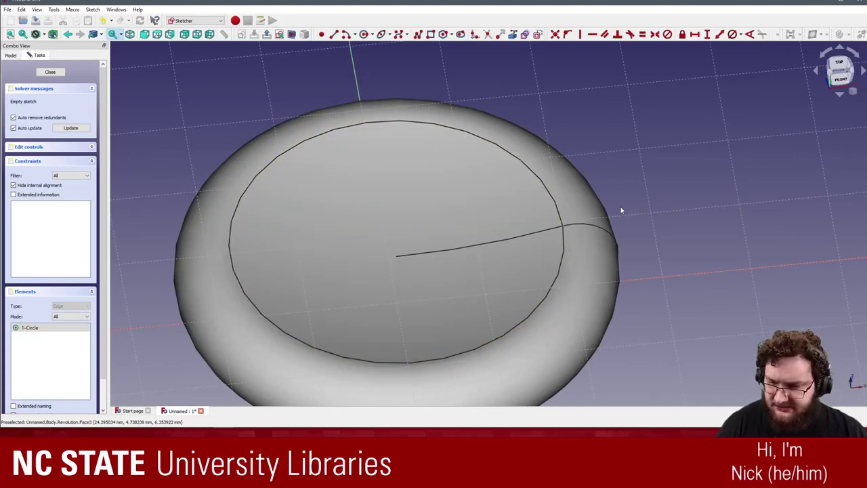
middle_drag(278, 276, 285, 227)
scroll(77, 342, down, 1)
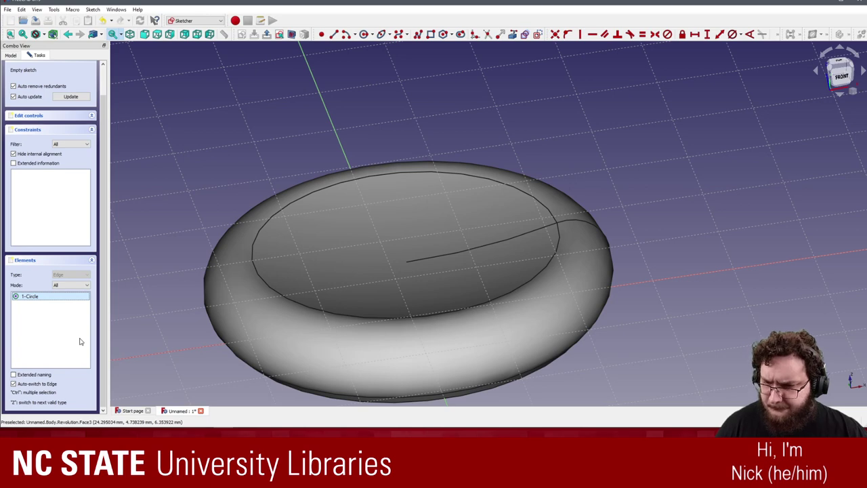
scroll(79, 341, up, 1)
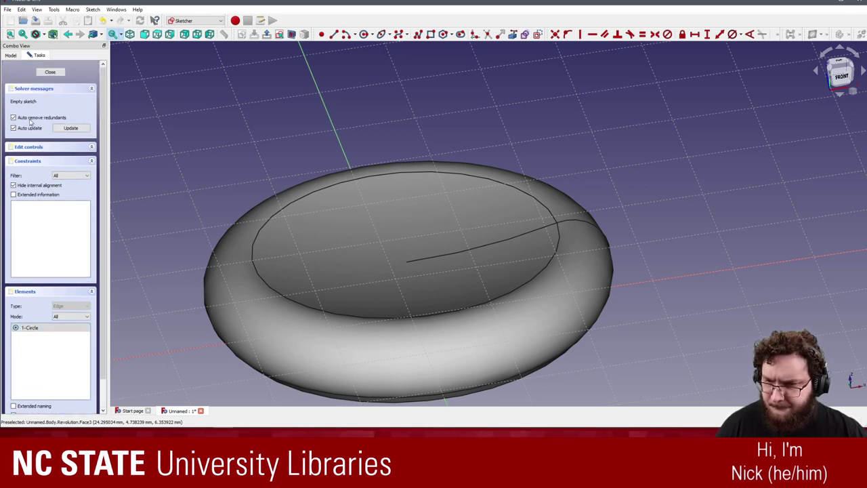
mouse_move(218, 100)
middle_down()
mouse_move(422, 145)
mouse_move(556, 210)
mouse_move(682, 215)
mouse_move(645, 219)
mouse_move(554, 253)
mouse_move(576, 189)
mouse_move(598, 183)
mouse_move(480, 214)
mouse_move(519, 209)
middle_up()
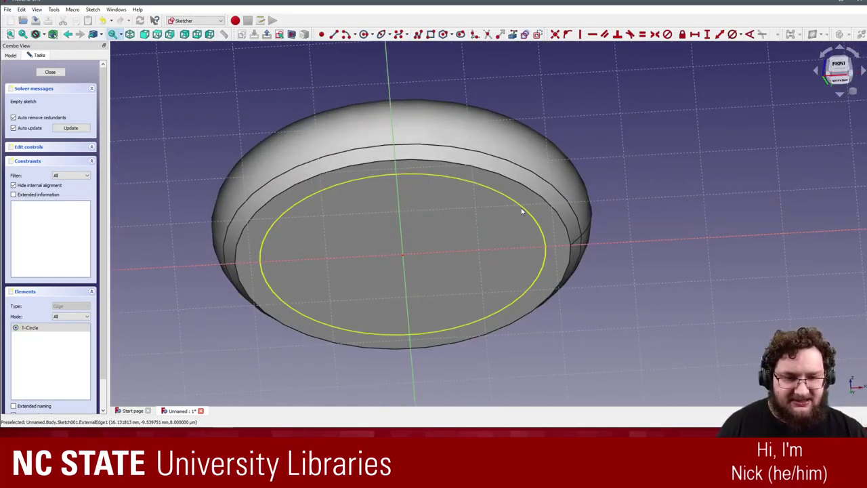
click(523, 209)
key(Delete)
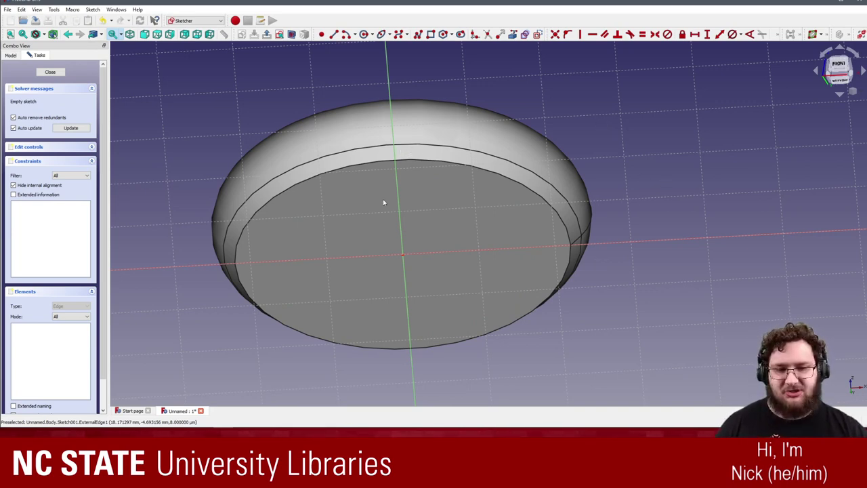
- Close the new sketch on the XY plane
middle_drag(383, 202, 474, 68)
scroll(618, 197, up, 3)
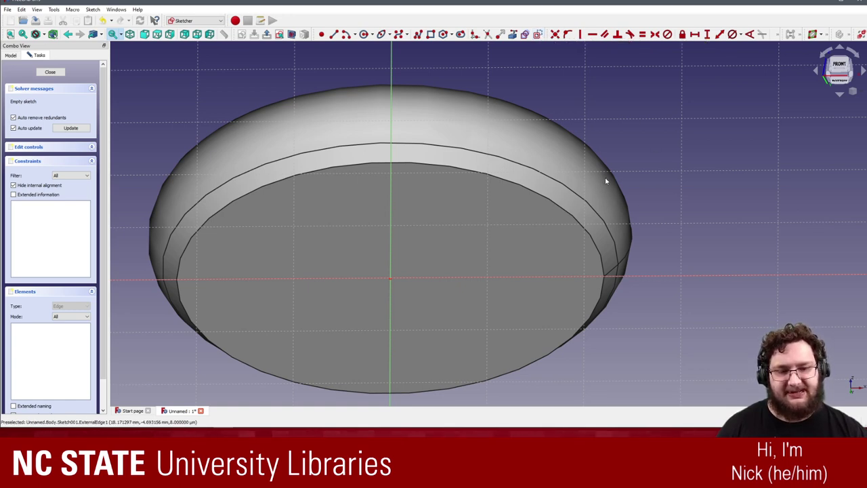
mouse_move(186, 174)
middle_down()
mouse_move(336, 185)
mouse_move(149, 336)
middle_up()
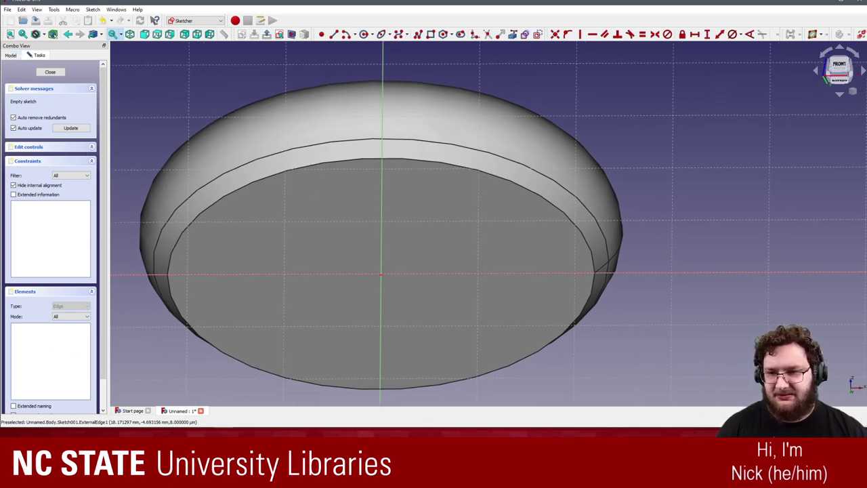
click(50, 71)
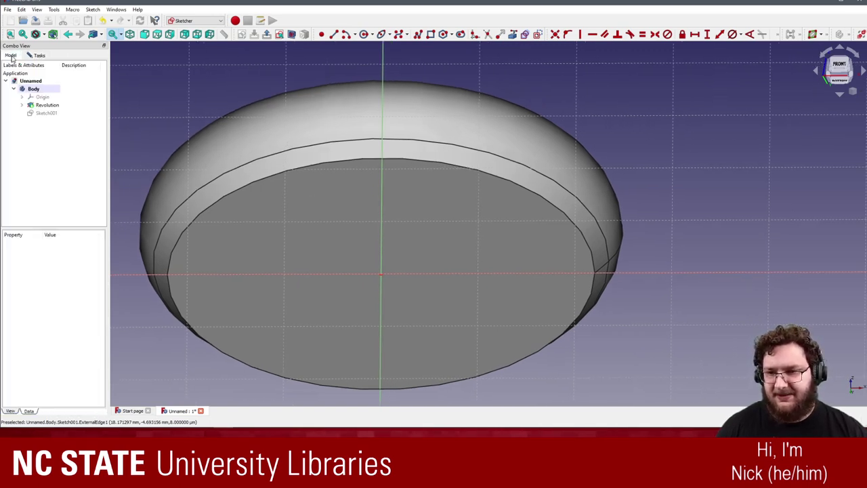
- Make the profile sketch inside the revolution visible
click(22, 97)
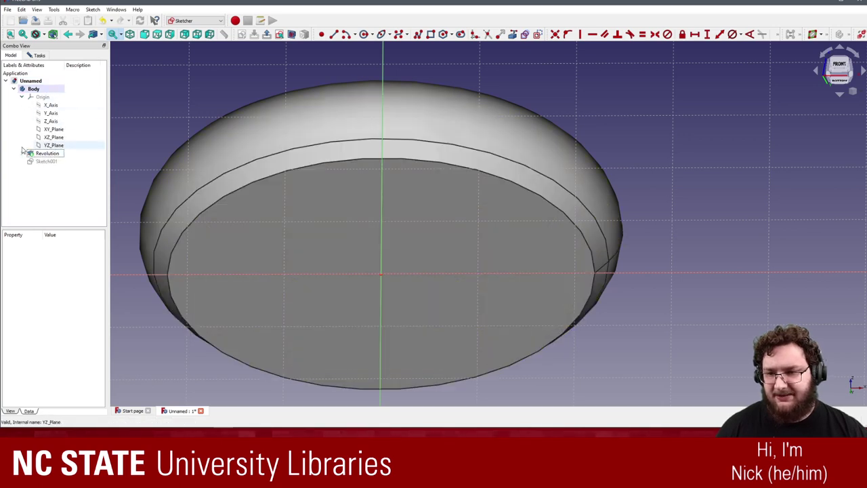
click(22, 97)
click(23, 112)
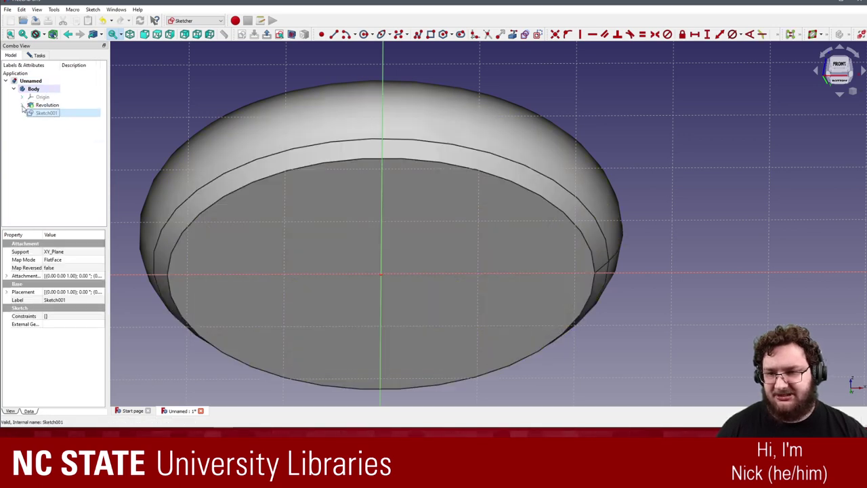
click(22, 105)
click(52, 114)
right_click(54, 117)
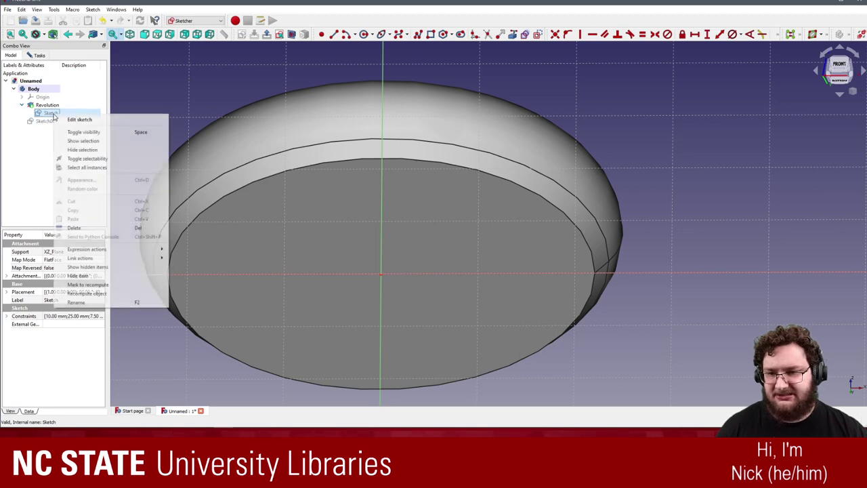
click(86, 131)
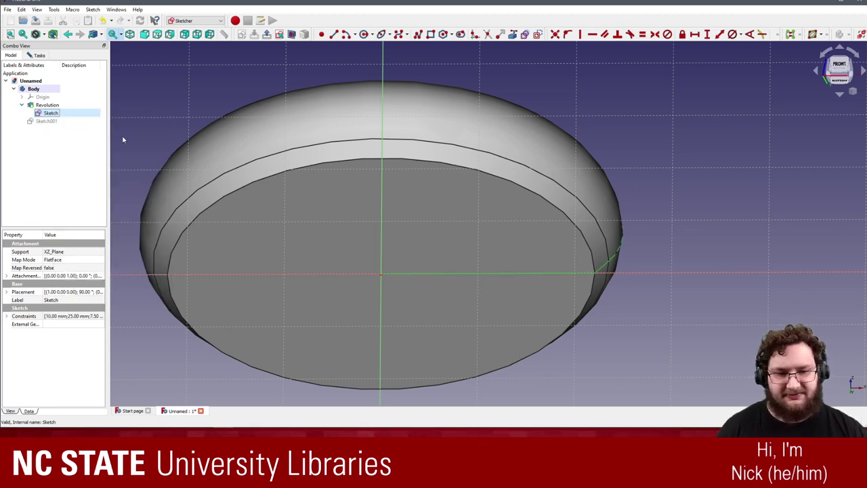
- Try a carbon copy of the profile sketch at the coin's outer edge
mouse_move(567, 265)
middle_down()
mouse_move(638, 260)
mouse_move(561, 249)
middle_up()
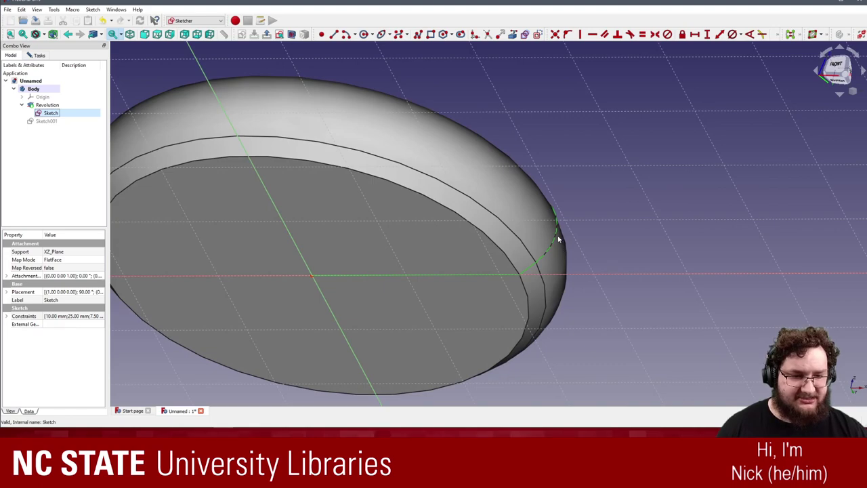
middle_drag(553, 289, 312, 61)
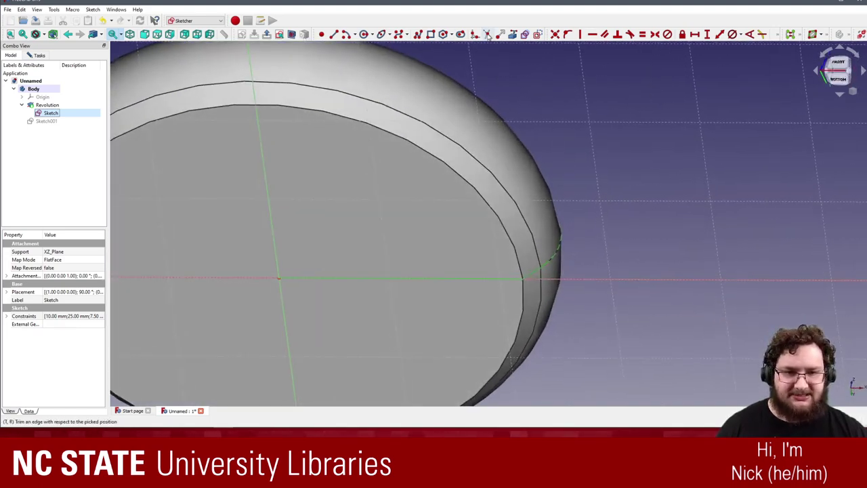
click(531, 35)
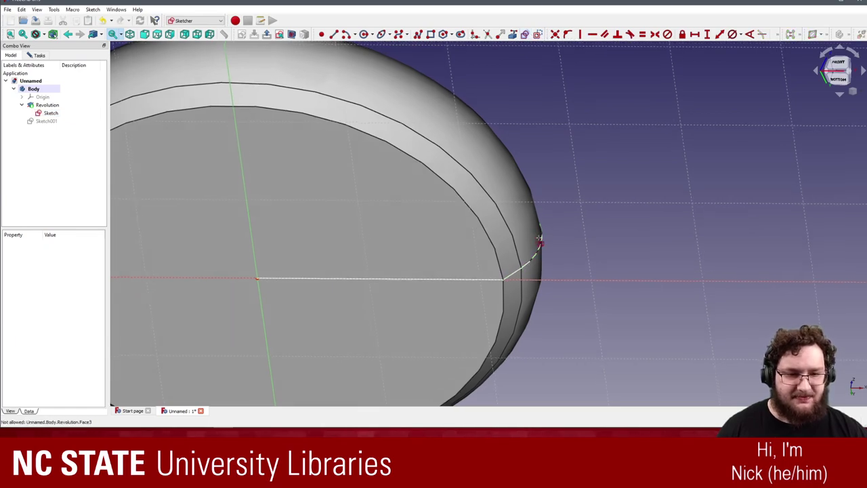
mouse_move(542, 236)
middle_down()
mouse_move(533, 256)
mouse_move(566, 222)
mouse_move(562, 183)
mouse_move(535, 156)
middle_up()
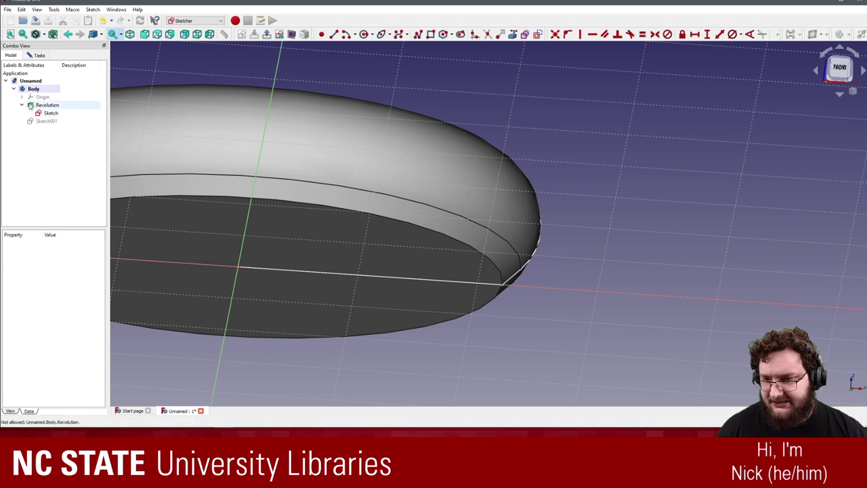
- Hide the body's entry in the model tree
right_click(35, 90)
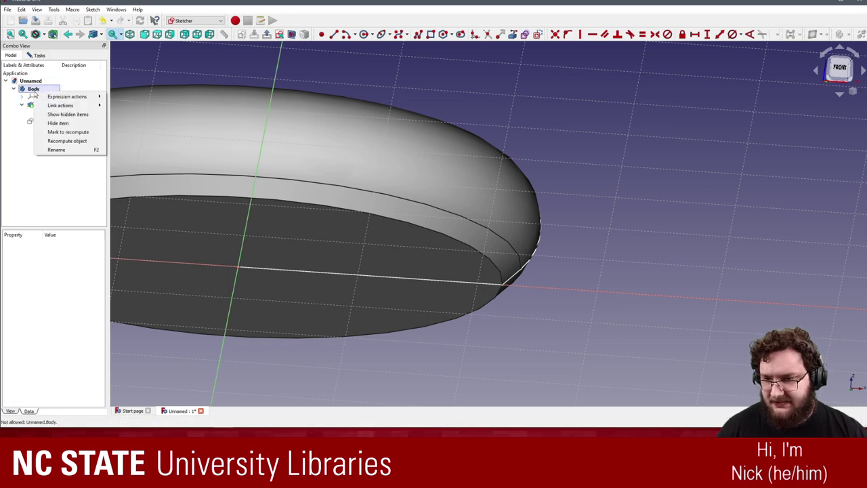
mouse_move(54, 107)
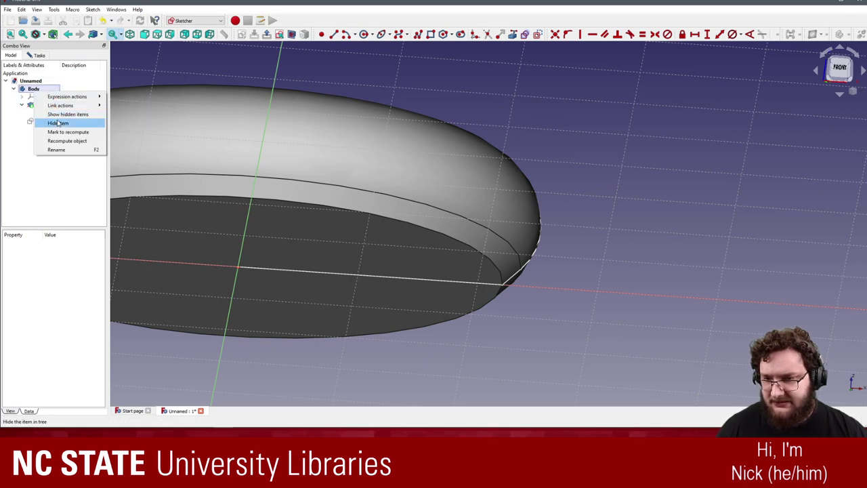
click(59, 123)
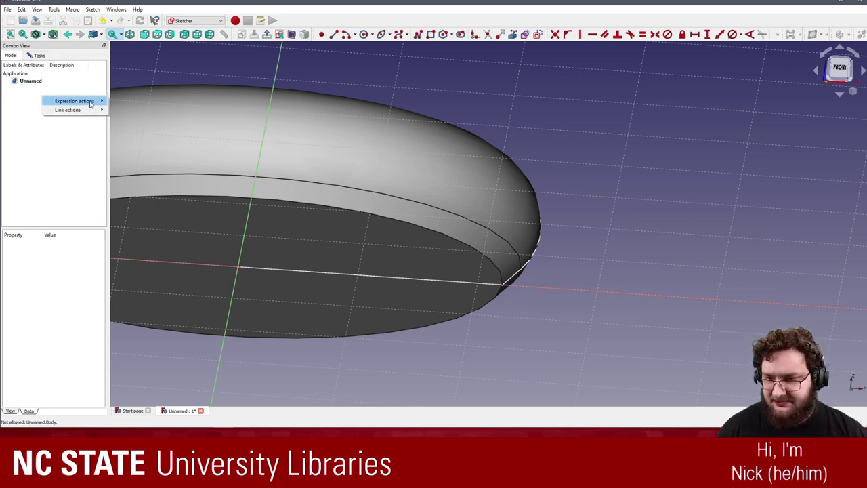
- Turn on the display of hidden items for the document to bring the body back into the tree
mouse_move(92, 102)
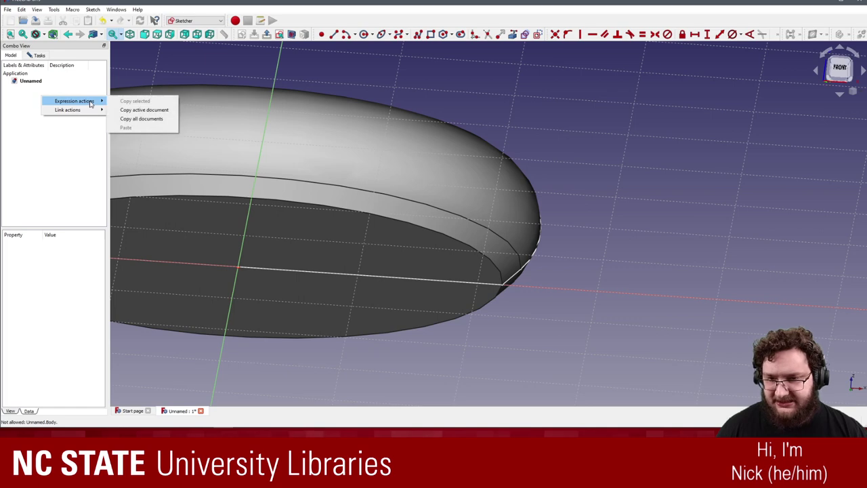
click(48, 168)
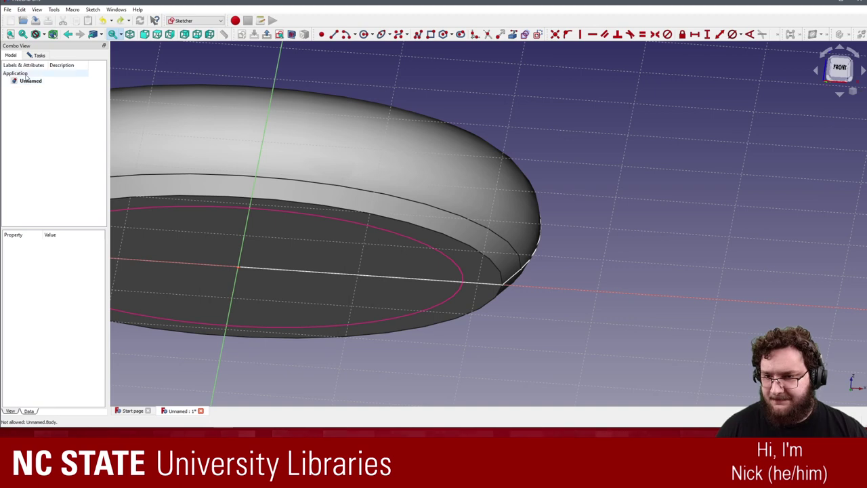
right_click(32, 104)
click(32, 79)
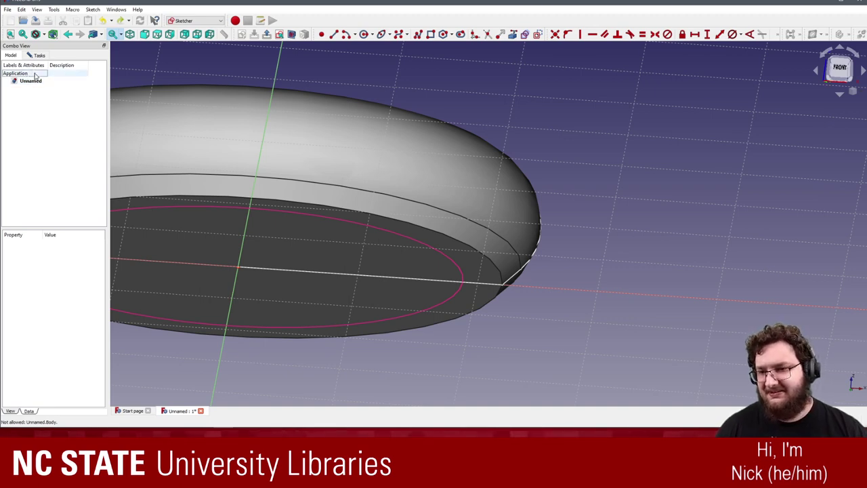
right_click(35, 75)
mouse_move(66, 80)
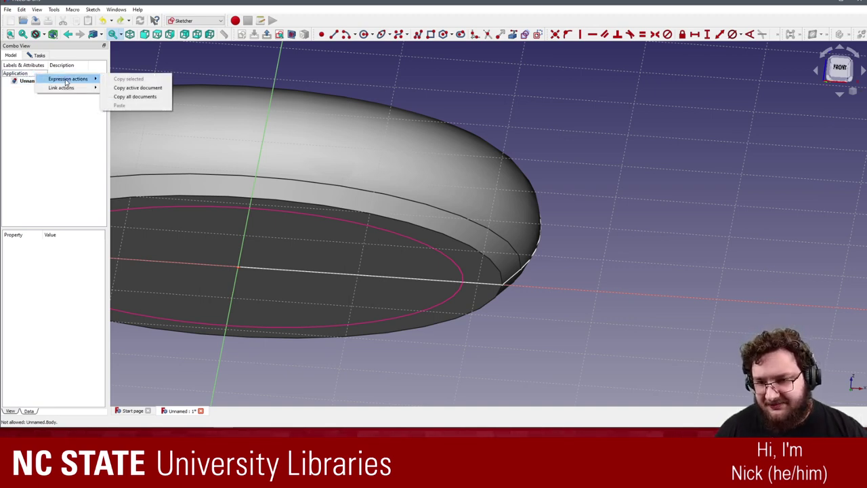
click(27, 82)
right_click(41, 83)
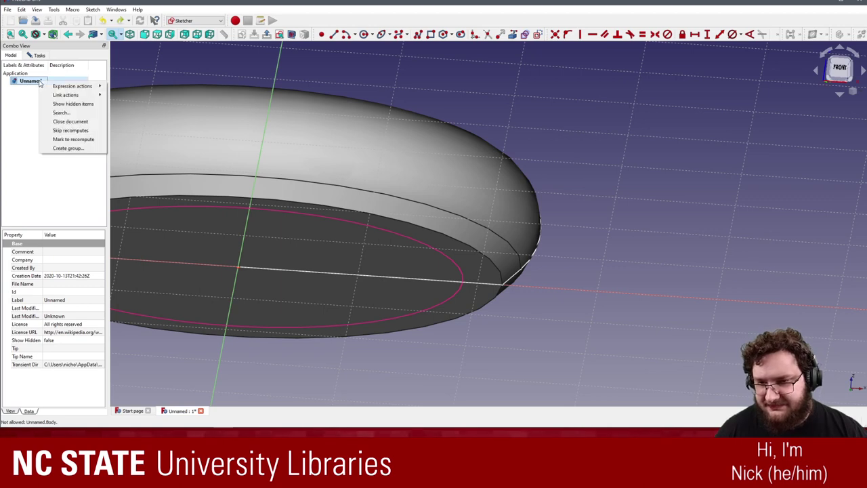
click(81, 103)
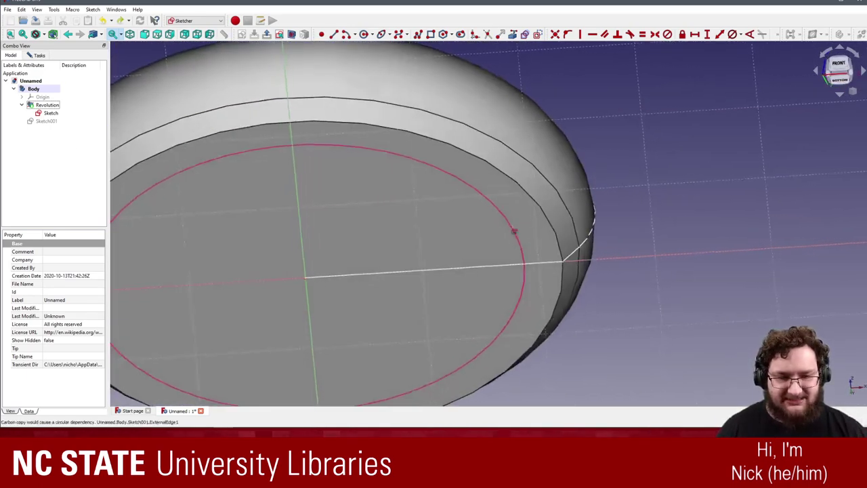
- Turn off the Hide item option for the revolution in the model tree
right_click(53, 109)
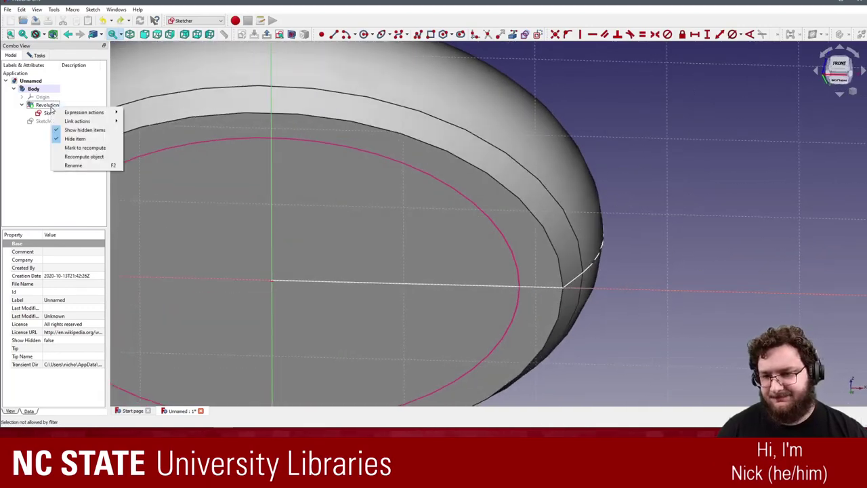
click(95, 139)
right_click(57, 109)
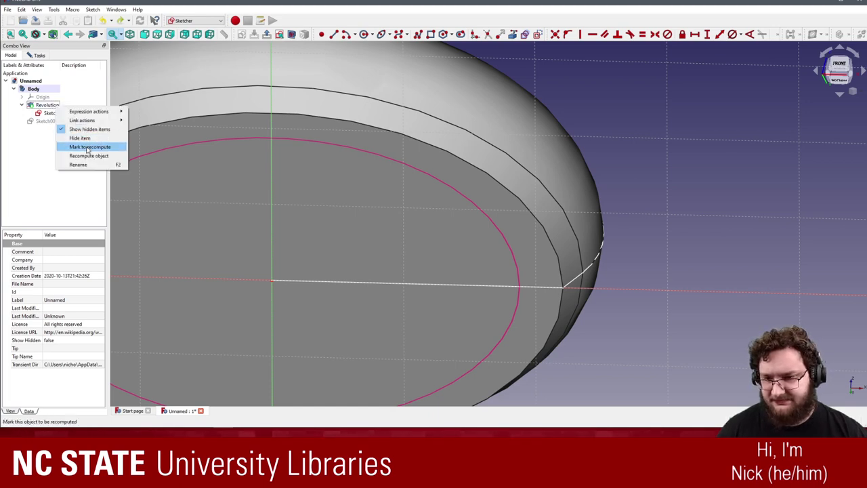
right_click(37, 107)
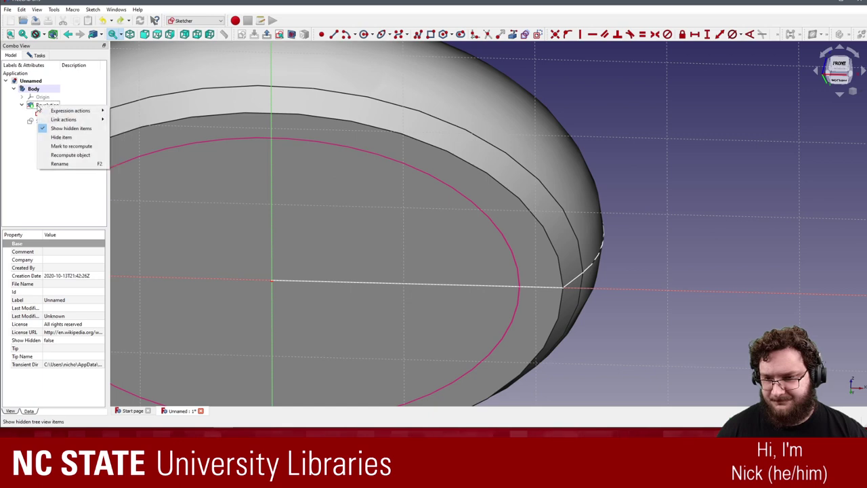
click(28, 140)
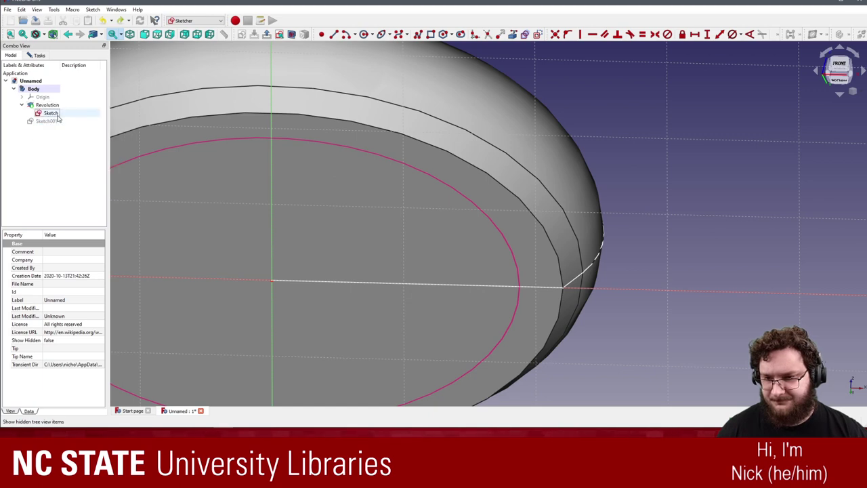
- Turn the Hide item option on for the revolution's profile sketch, then off again
right_click(58, 117)
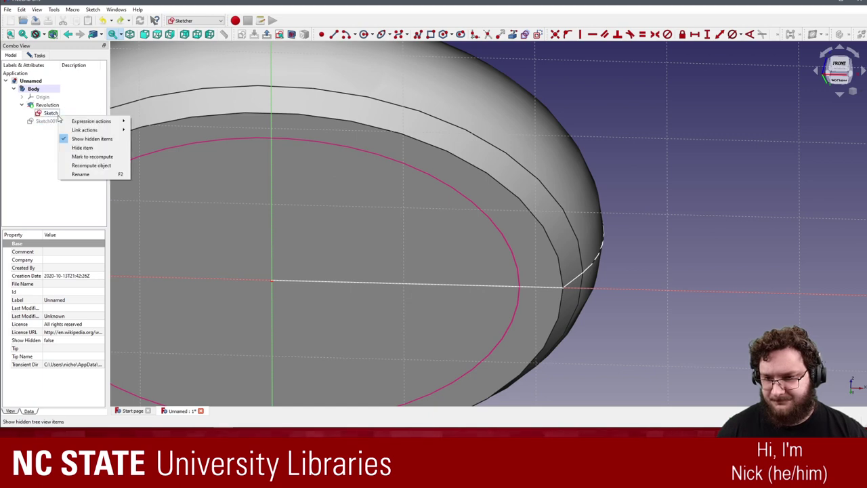
click(93, 148)
right_click(56, 115)
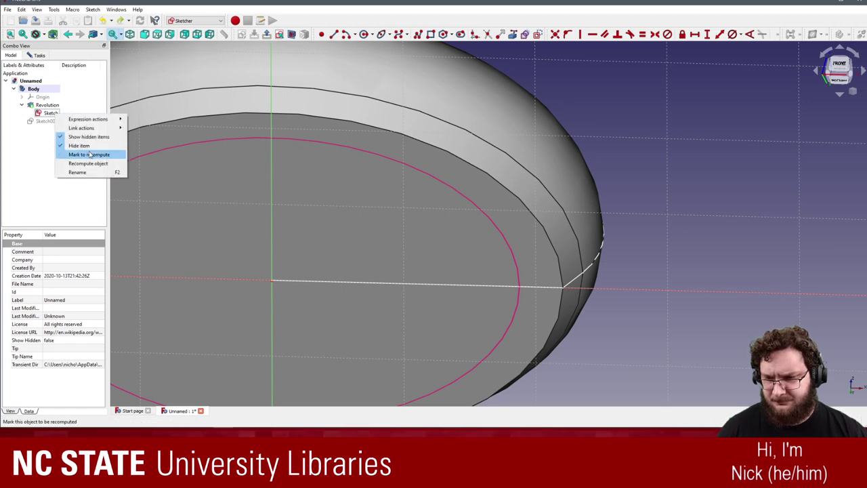
click(85, 145)
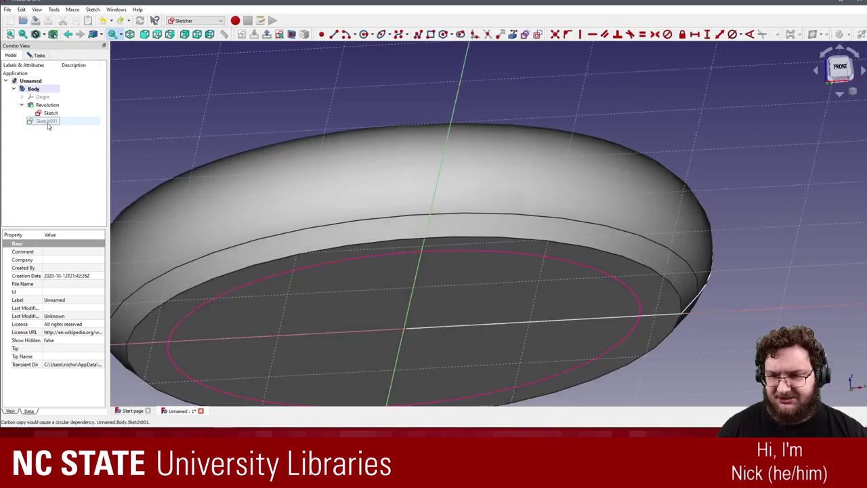
- Open Sketch001 on the XY plane for editing
right_click(46, 122)
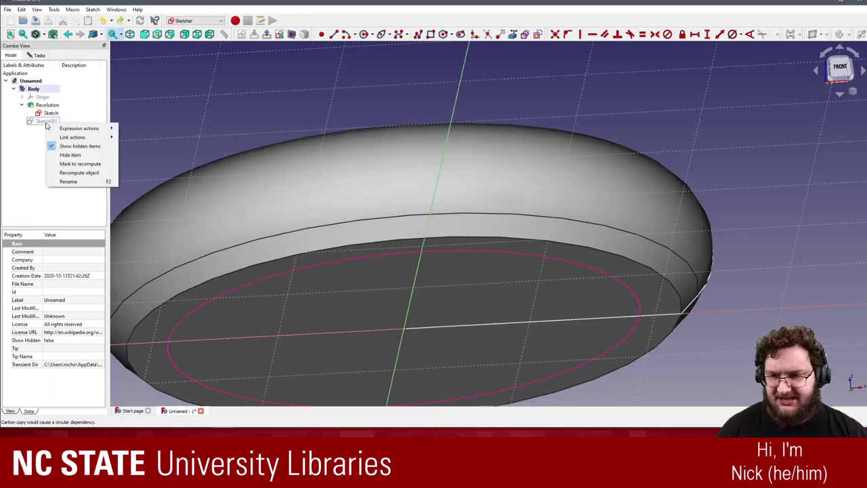
click(29, 150)
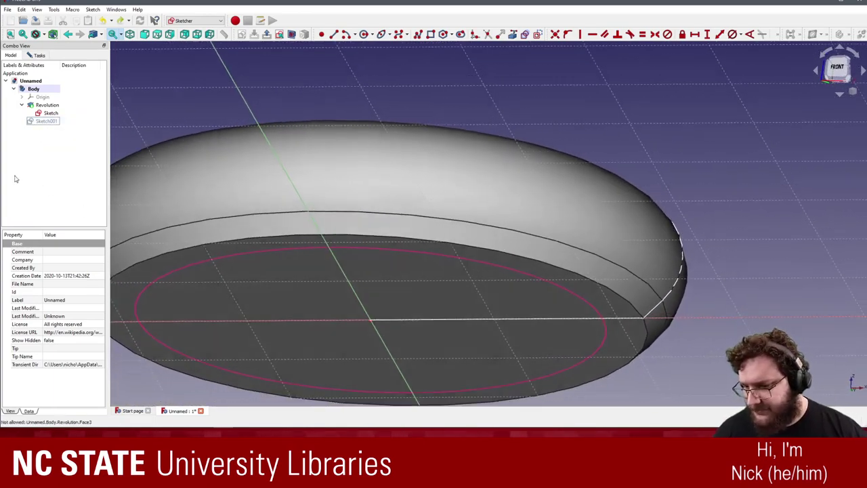
double_click(48, 124)
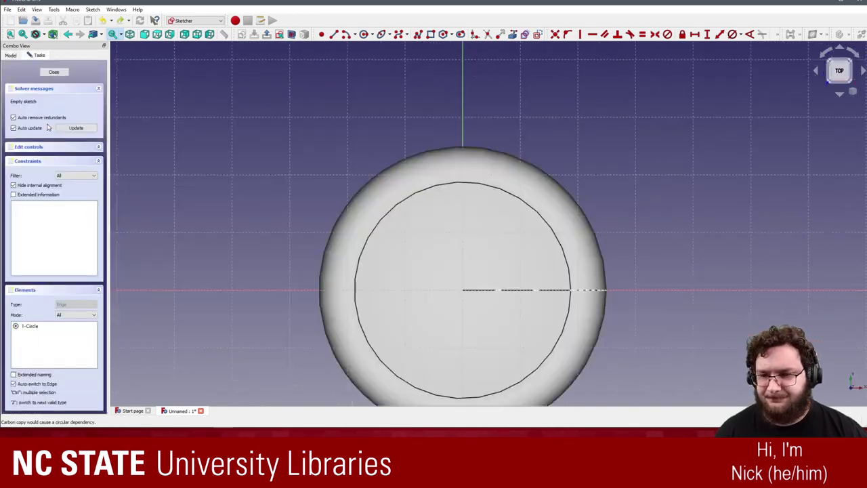
- Delete the externally referenced circle from Sketch001
mouse_move(426, 262)
middle_down()
mouse_move(460, 258)
mouse_move(443, 269)
mouse_move(443, 256)
mouse_move(558, 192)
middle_up()
scroll(558, 192, up, 3)
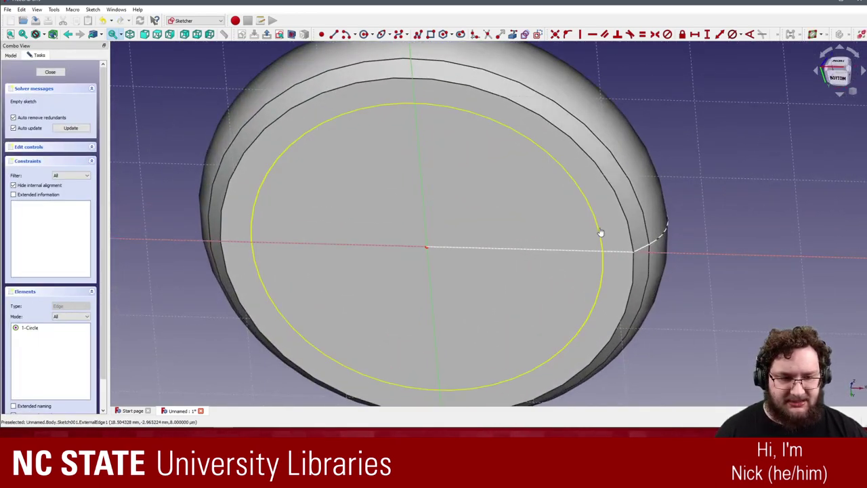
click(601, 233)
key(Delete)
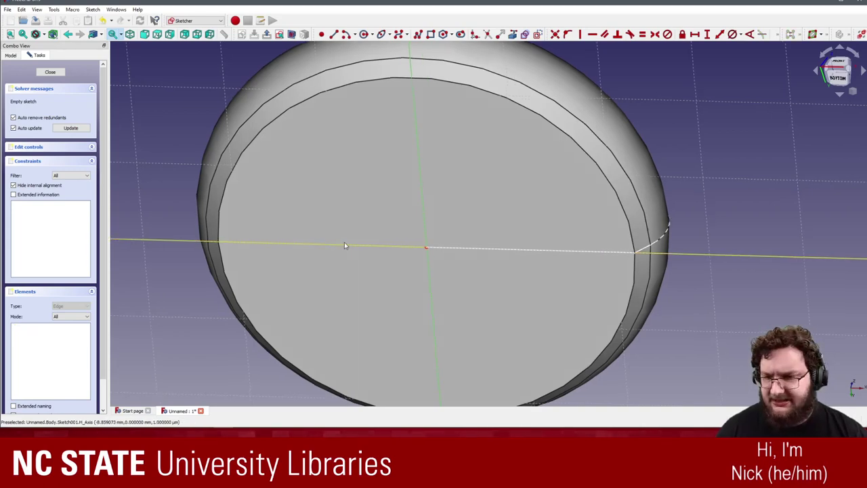
- Try to carbon-copy the revolution's profile sketch into Sketch001 by picking the curved edge on the coin's rim
scroll(311, 207, up, 1)
middle_drag(691, 170, 489, 271)
scroll(489, 271, up, 2)
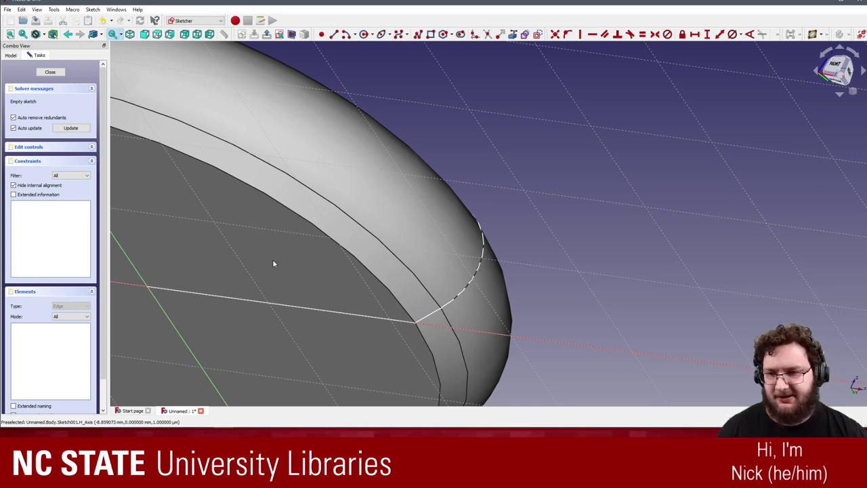
middle_drag(273, 263, 155, 179)
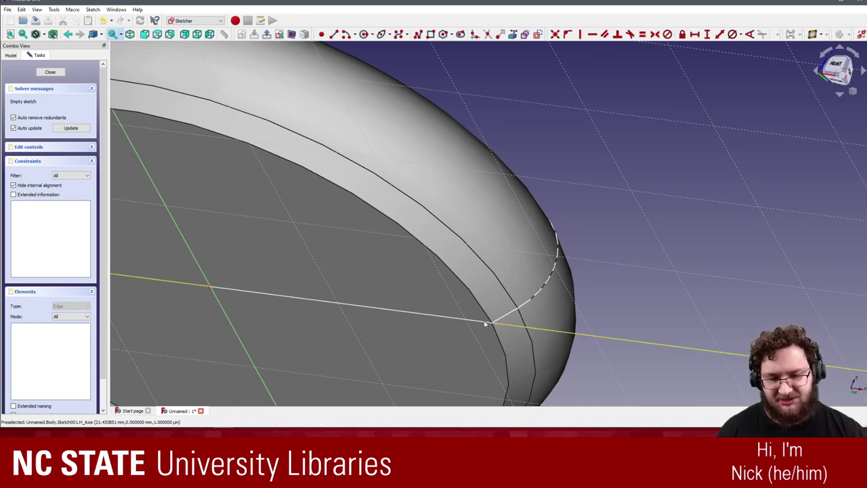
middle_drag(349, 84, 373, 71)
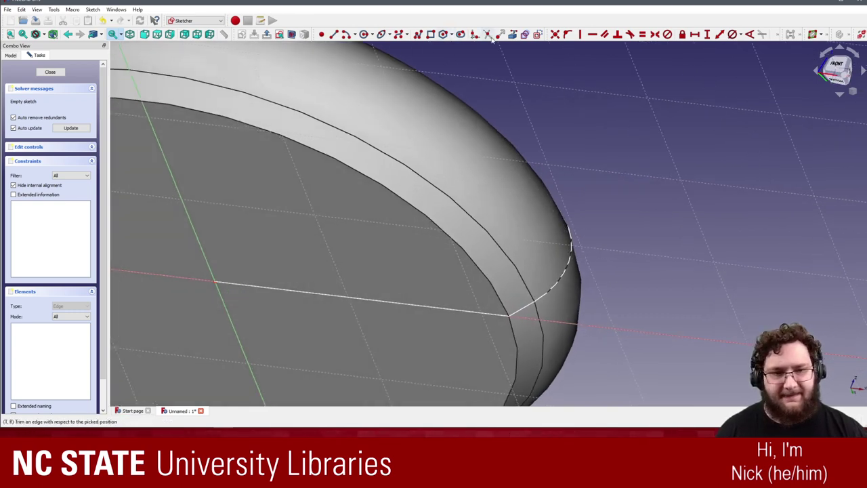
click(525, 37)
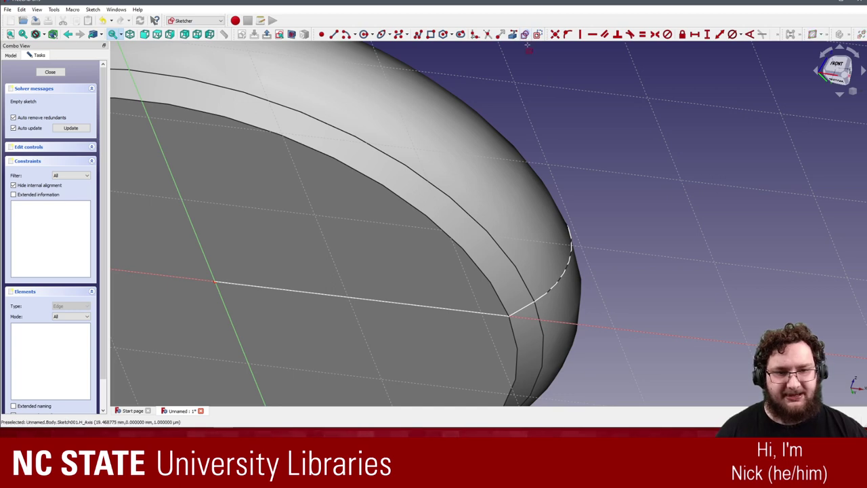
middle_drag(547, 161, 489, 290)
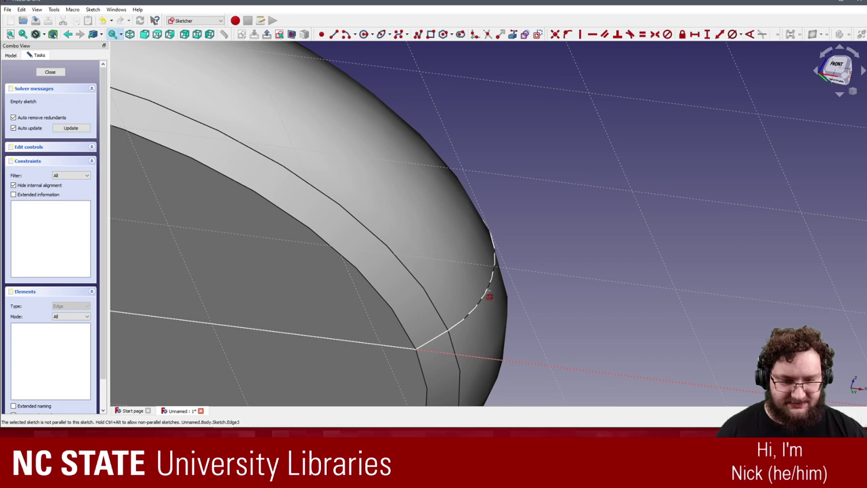
click(488, 289)
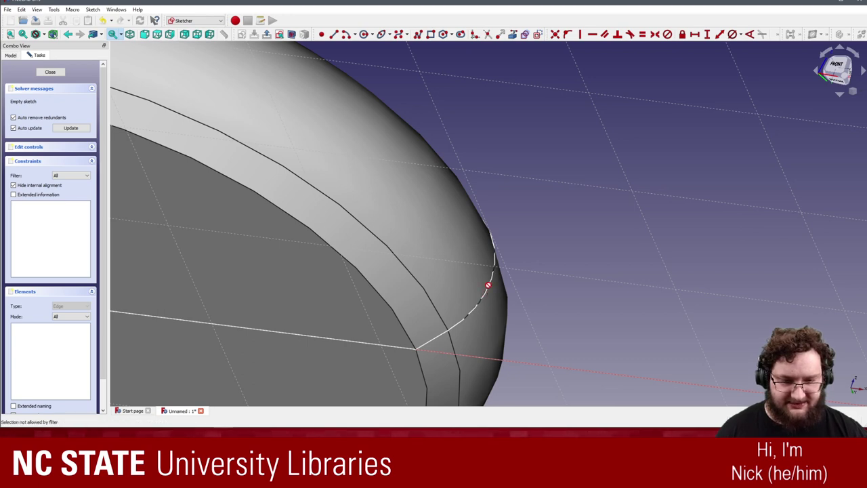
- Check the sketches in the model tree and finish editing Sketch001
click(17, 56)
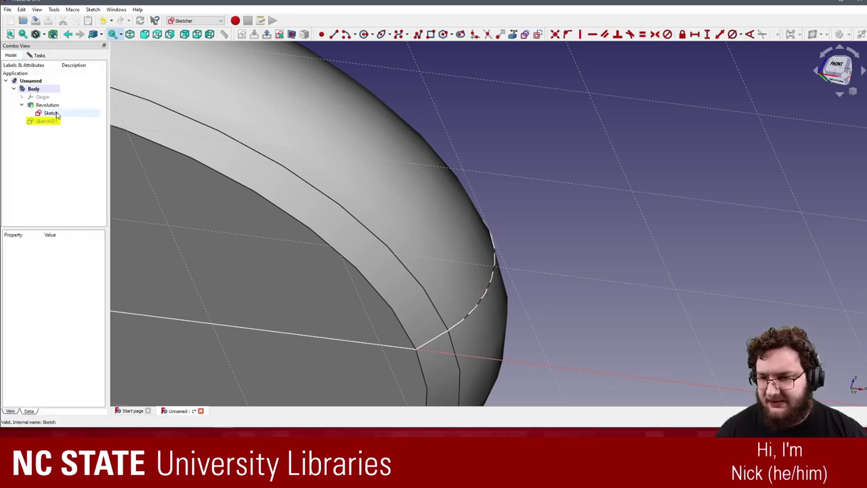
click(37, 57)
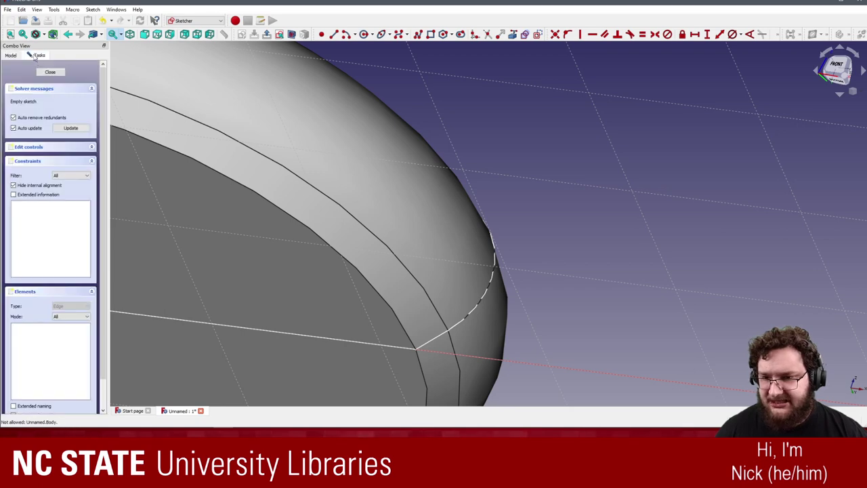
mouse_move(330, 105)
middle_down()
mouse_move(236, 96)
mouse_move(136, 111)
middle_up()
click(50, 72)
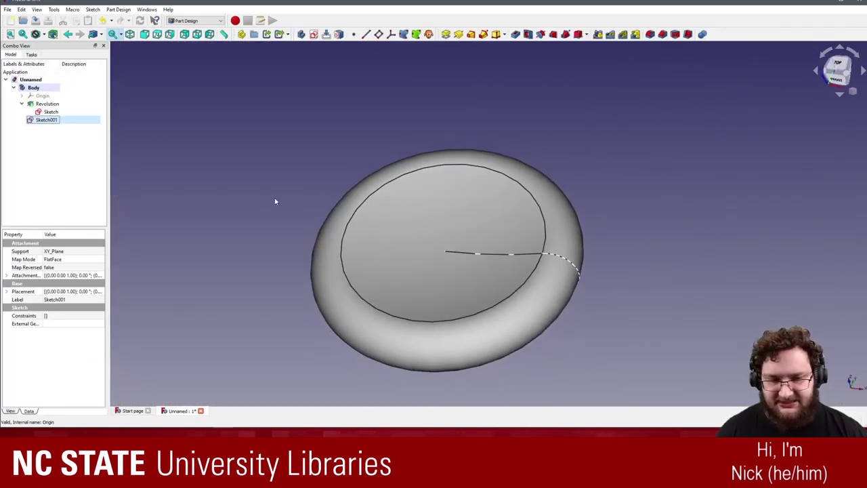
- Turn the Hide item option on for the revolution's profile sketch, then off again
click(52, 112)
right_click(55, 114)
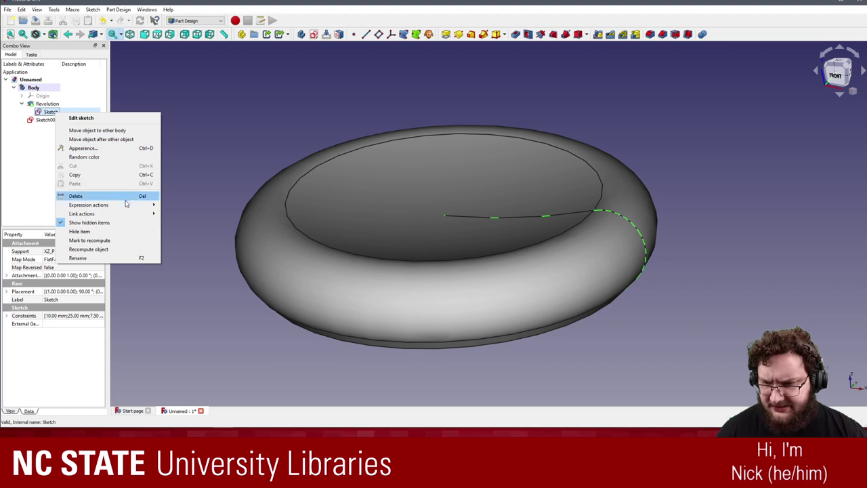
click(123, 232)
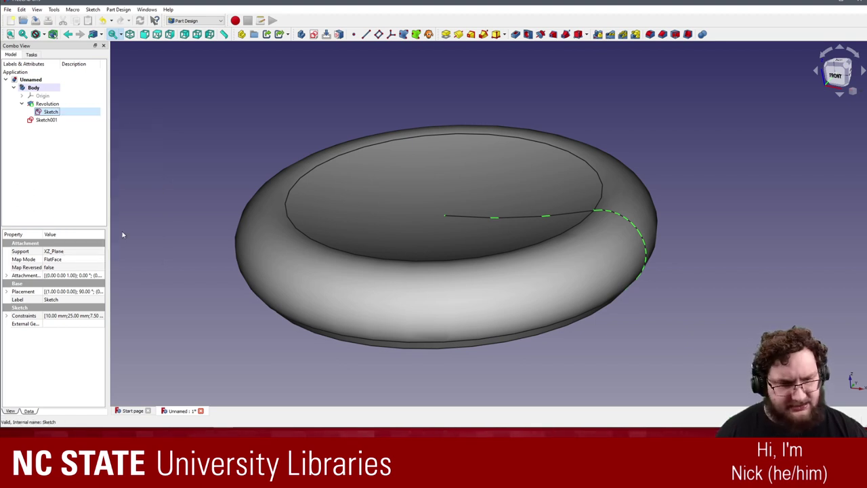
click(177, 172)
right_click(56, 116)
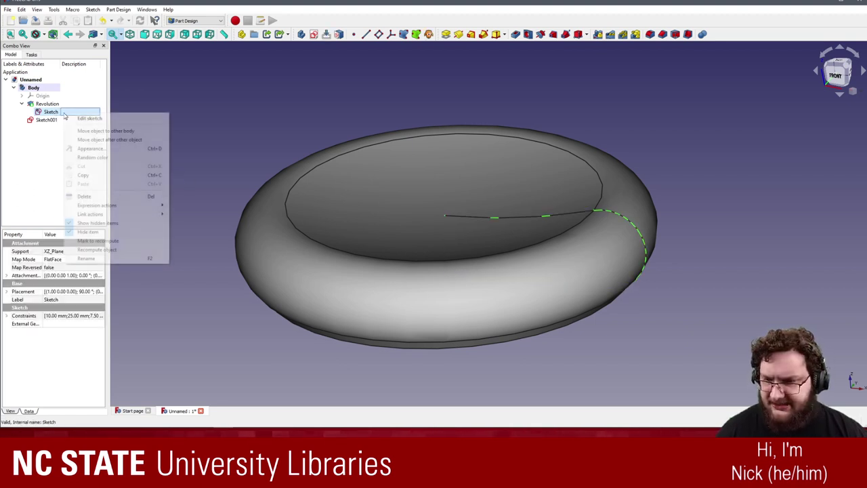
click(110, 233)
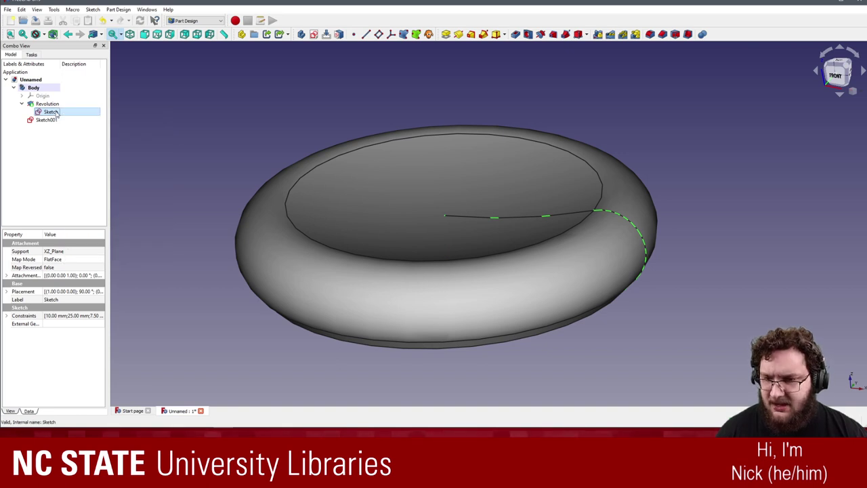
- Turn off the display of hidden items in the tree, then turn it back on for the document
right_click(56, 115)
click(79, 224)
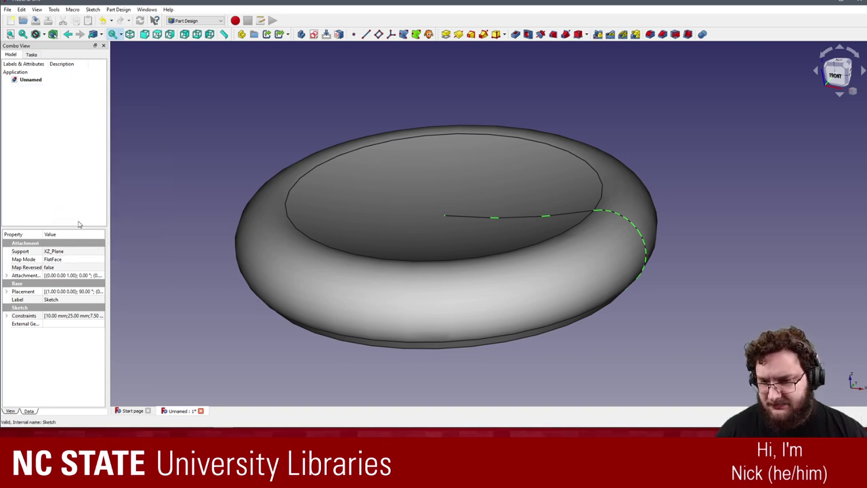
right_click(33, 80)
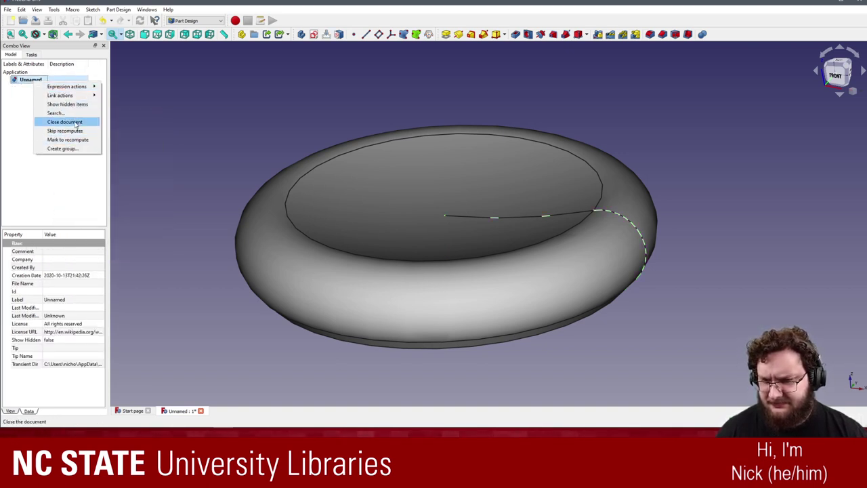
click(67, 103)
- Turn the Hide item option on for the revolution feature, then off again
click(48, 104)
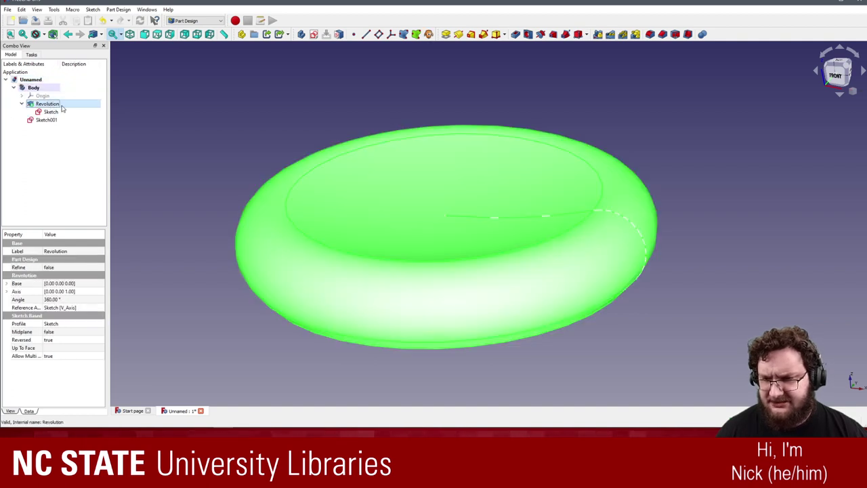
right_click(64, 105)
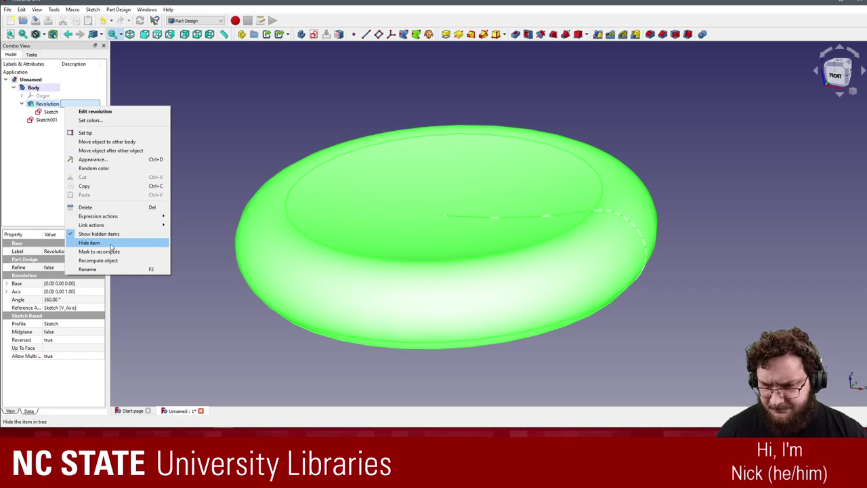
click(29, 149)
right_click(43, 104)
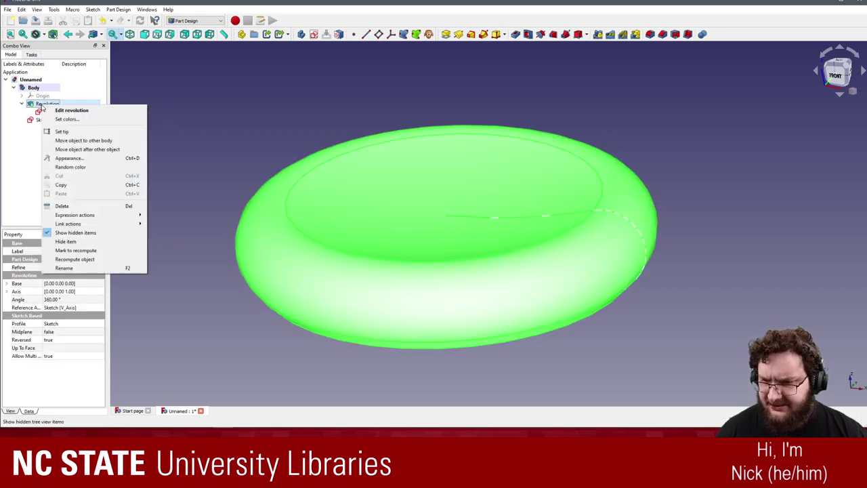
click(90, 244)
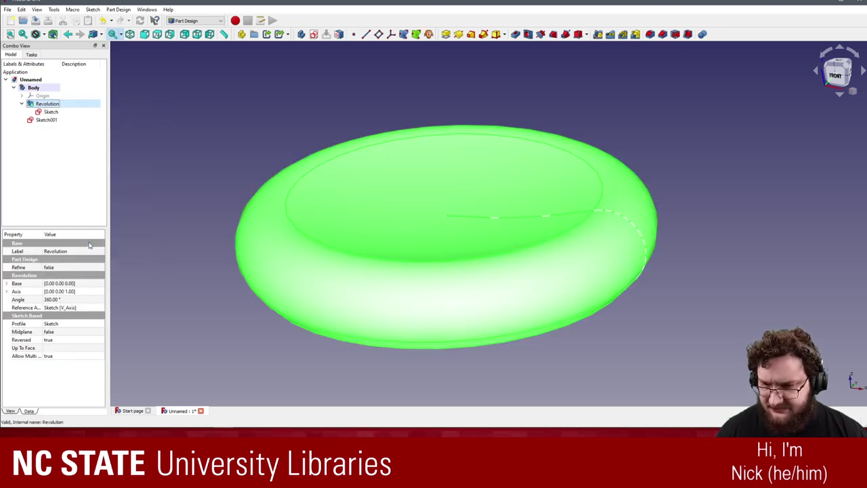
click(57, 135)
right_click(49, 102)
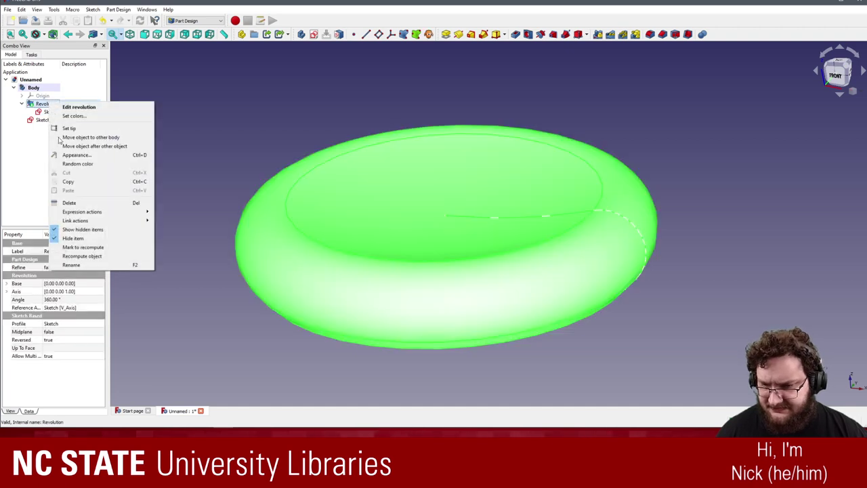
click(78, 238)
- Bring up the available actions for the revolution's profile sketch
right_click(55, 112)
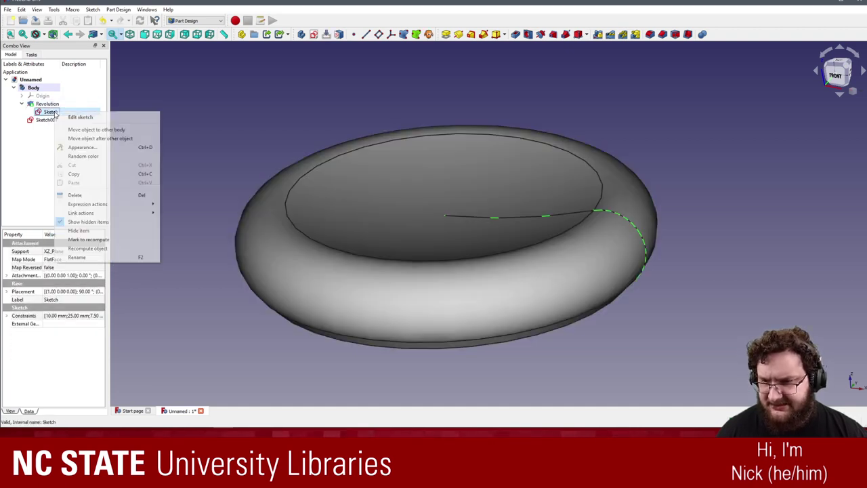
- Hide the Revolution's sketch in the model tree, clear Hide item on the body, and turn off the display of hidden items
click(78, 231)
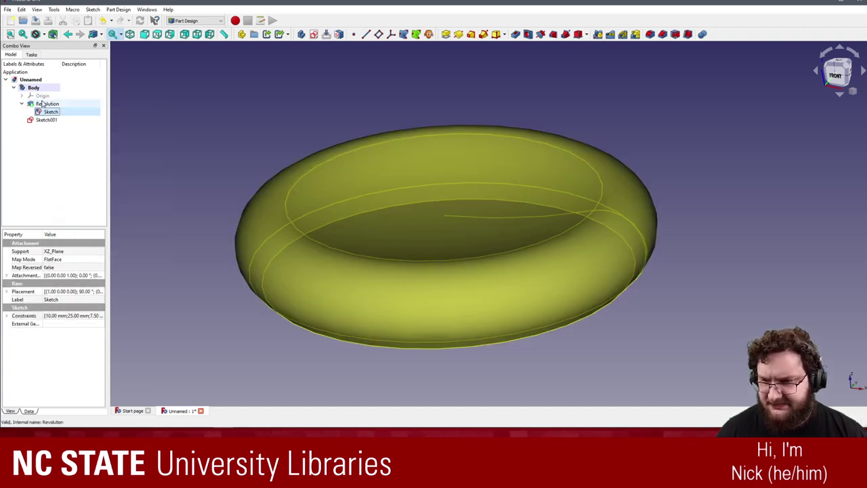
right_click(55, 88)
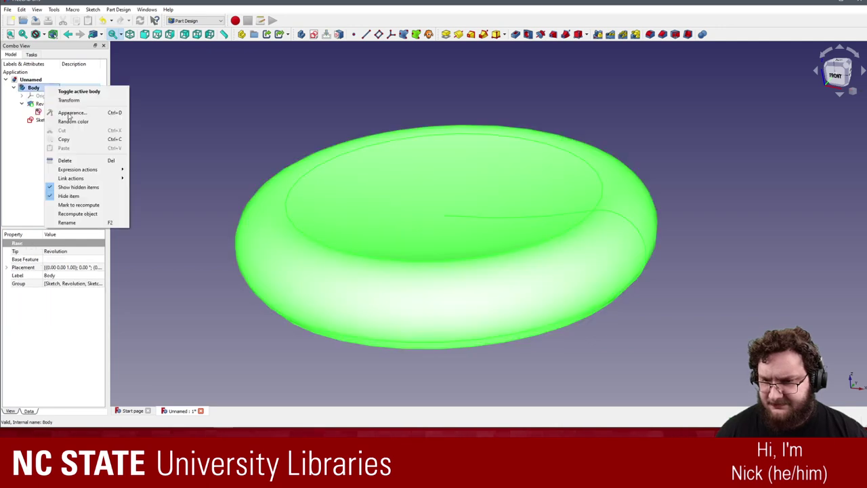
click(68, 195)
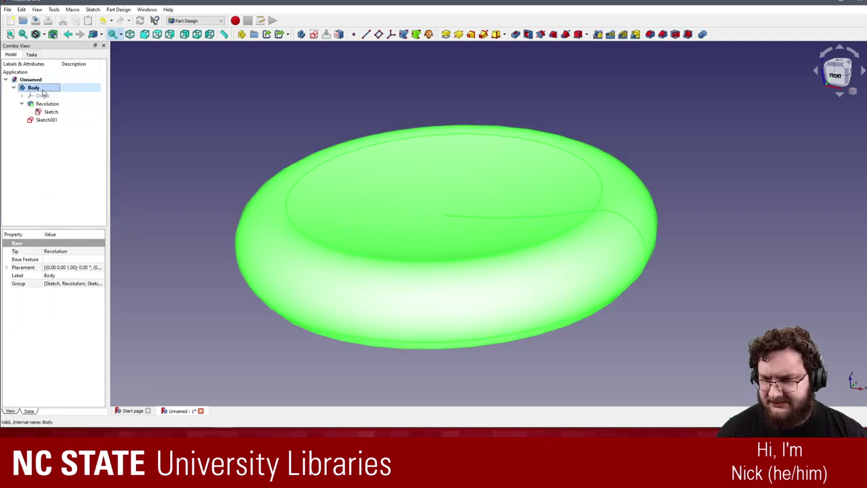
right_click(43, 91)
click(85, 190)
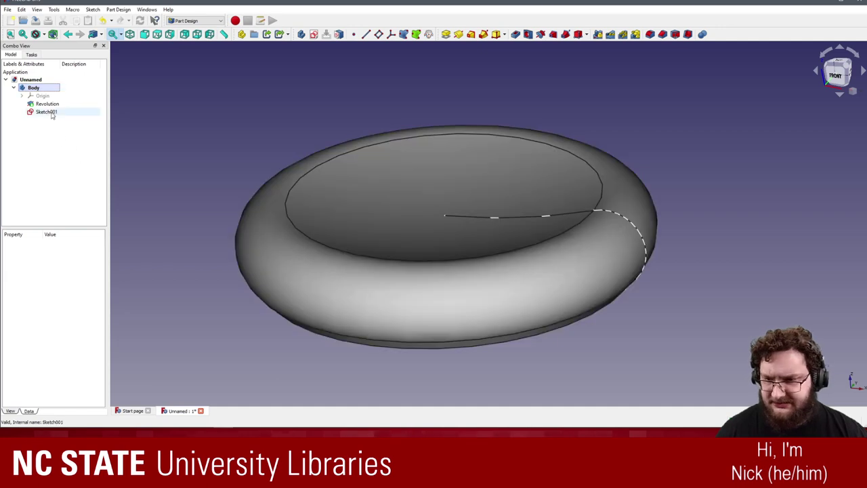
- Turn the display of hidden tree items back on and unhide the sketch under the Revolution
middle_drag(318, 176, 275, 146)
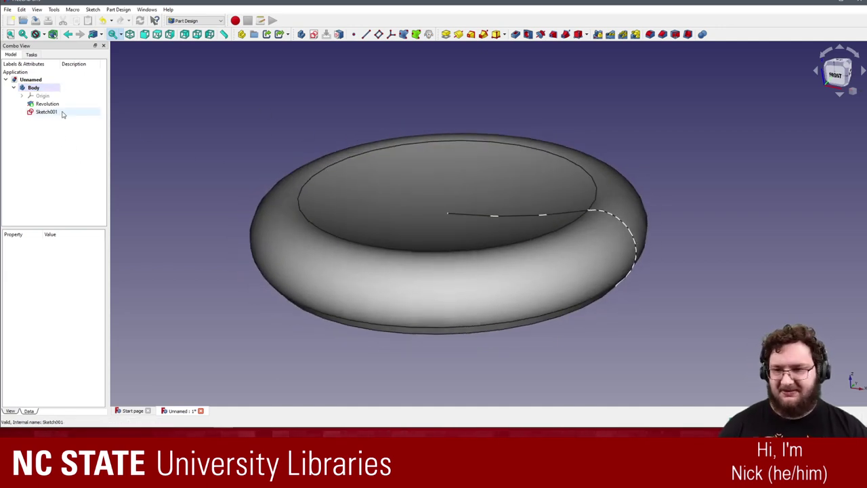
click(31, 103)
right_click(57, 105)
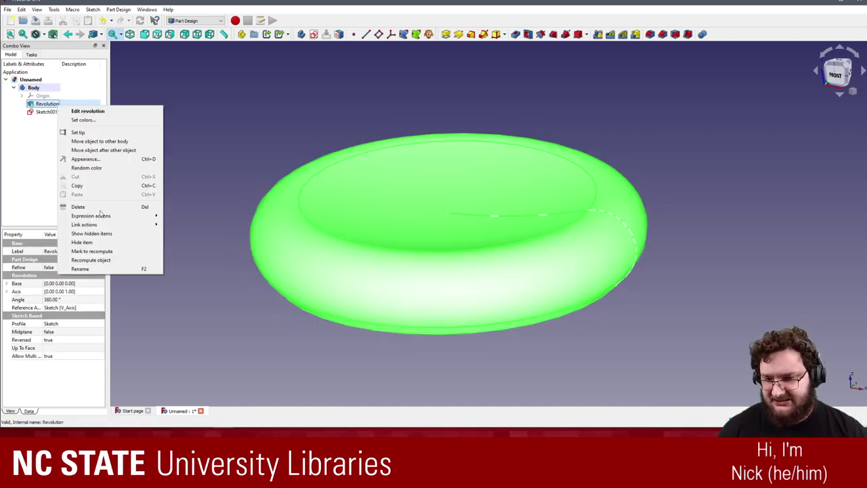
click(105, 234)
right_click(54, 112)
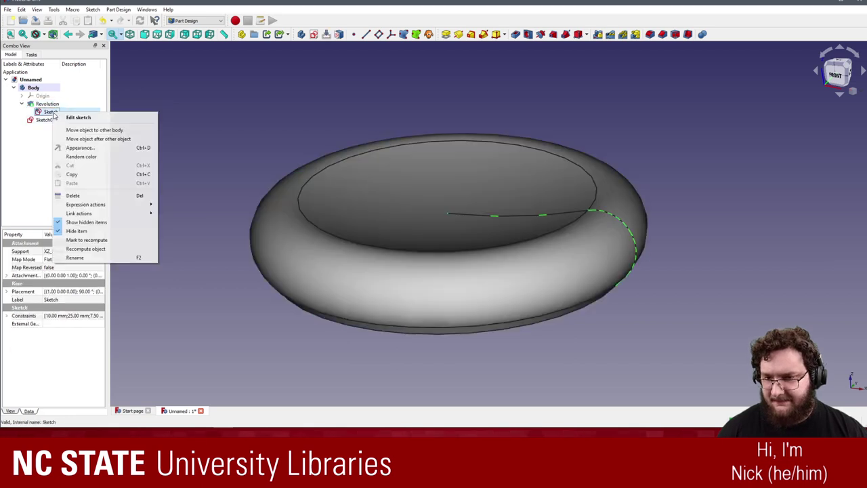
click(107, 231)
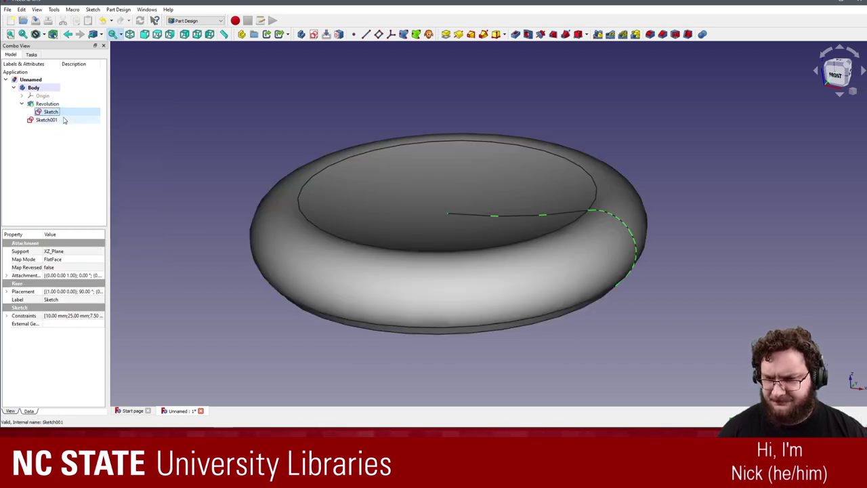
right_click(57, 115)
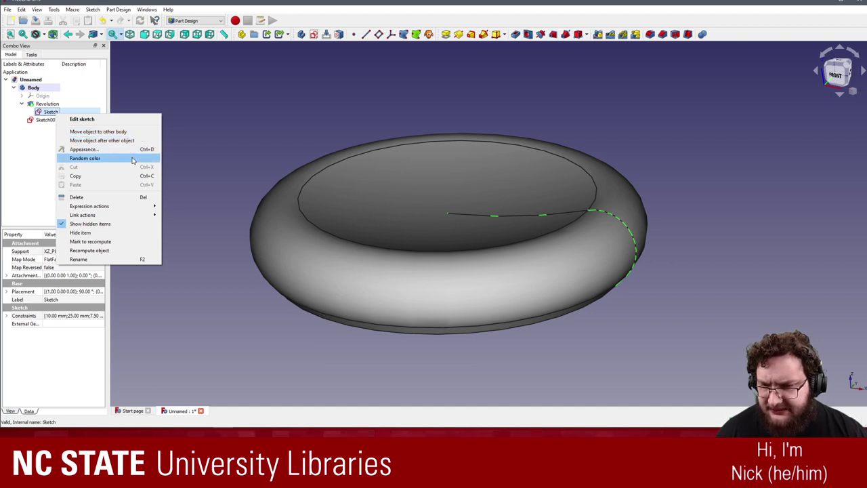
mouse_move(131, 215)
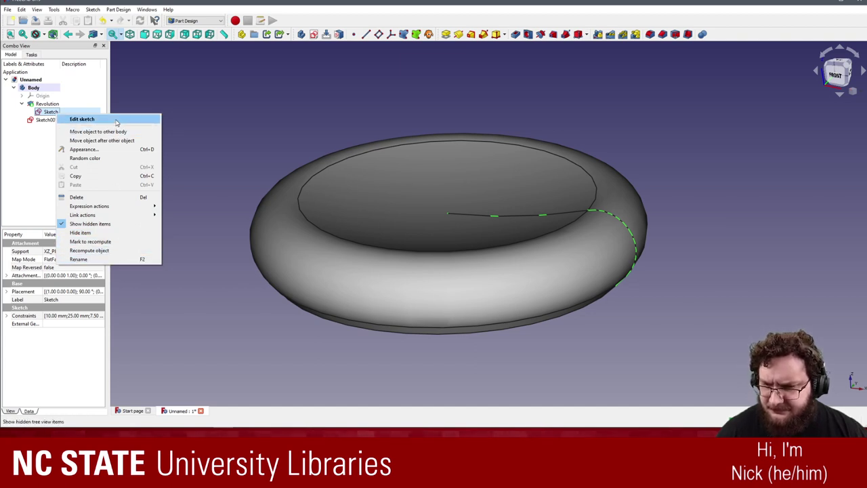
click(39, 113)
double_click(38, 113)
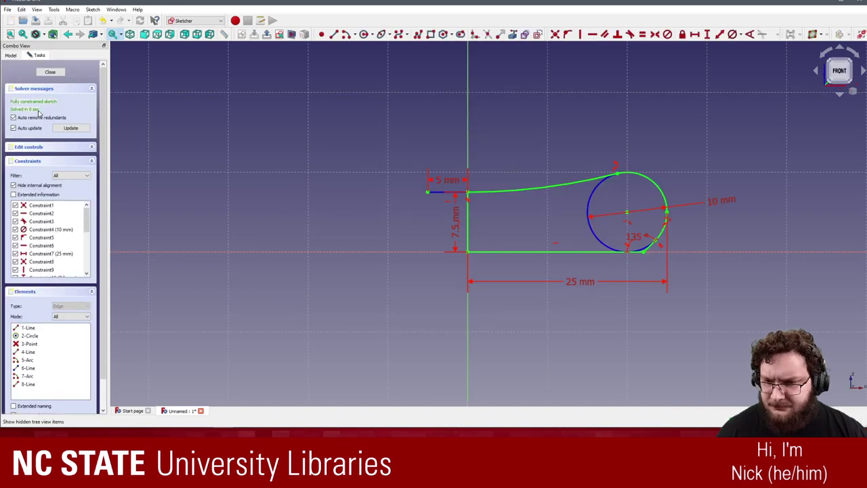
click(58, 72)
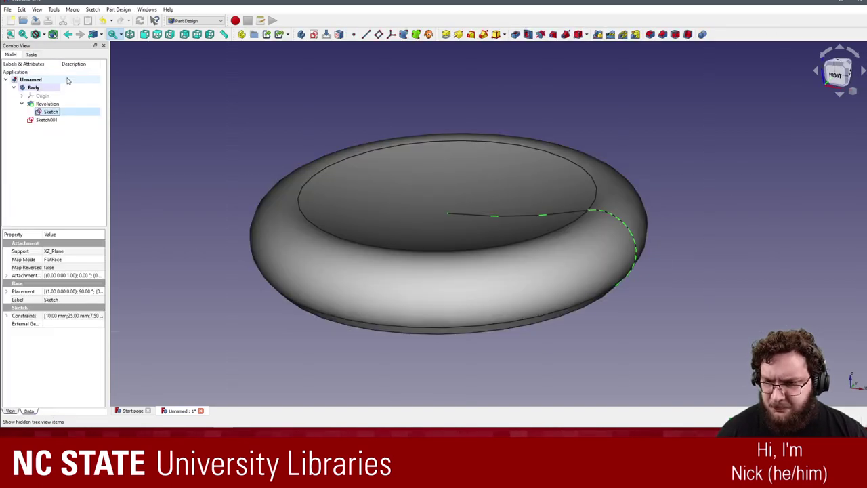
click(64, 115)
right_click(64, 115)
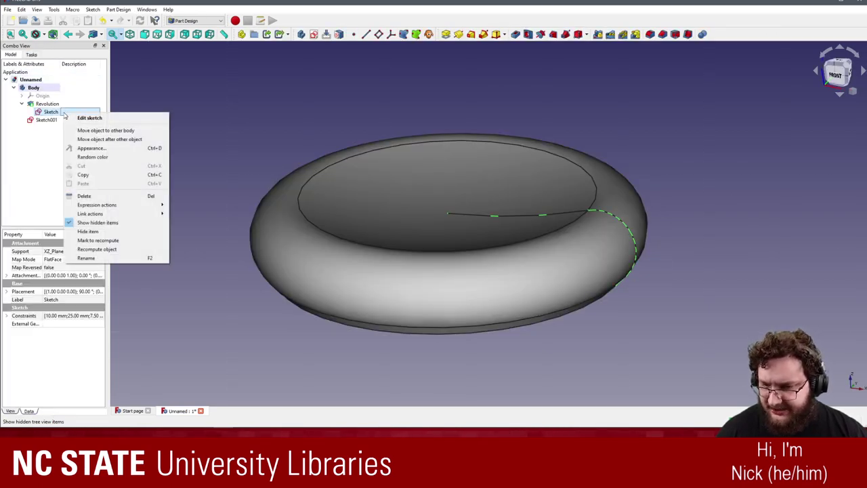
click(48, 148)
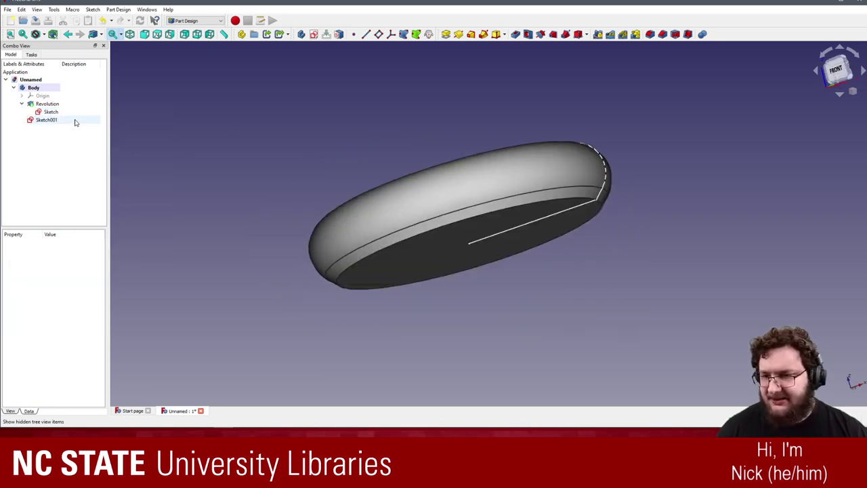
- Open the empty second sketch, Sketch001, for editing
double_click(44, 121)
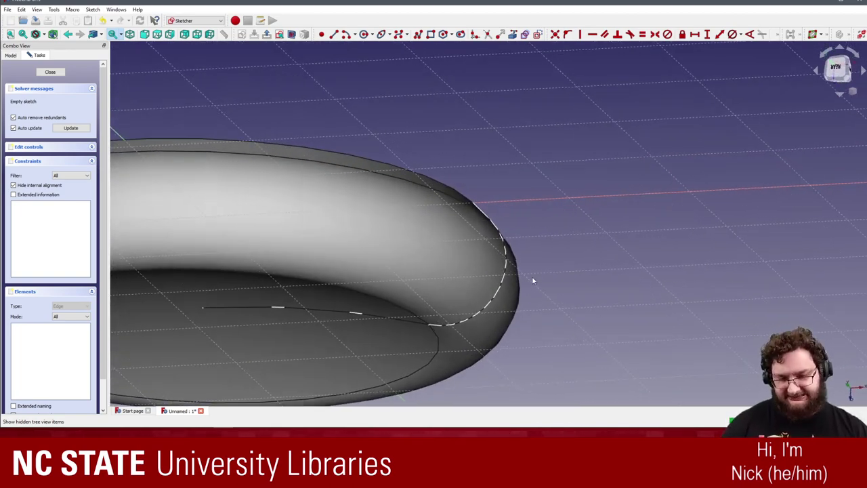
scroll(515, 275, up, 1)
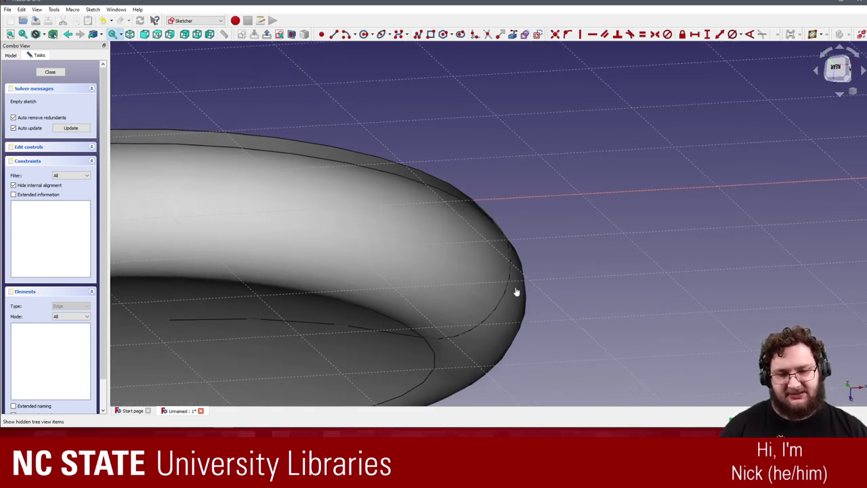
scroll(485, 225, up, 2)
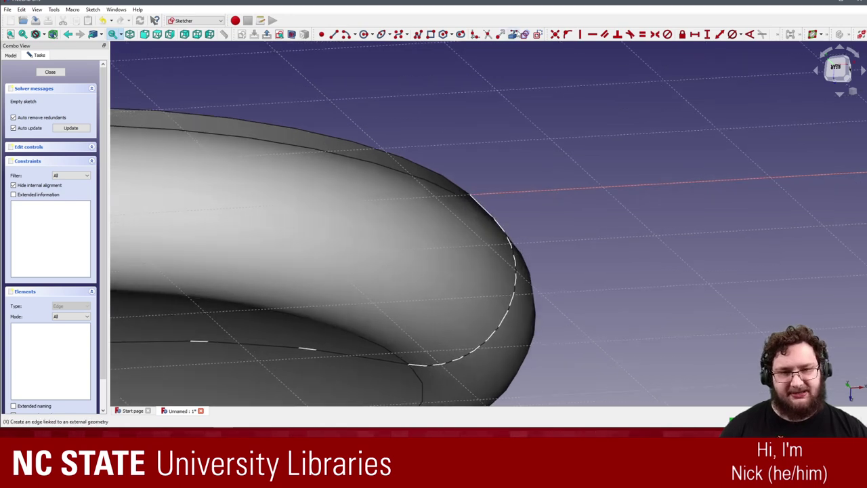
click(524, 34)
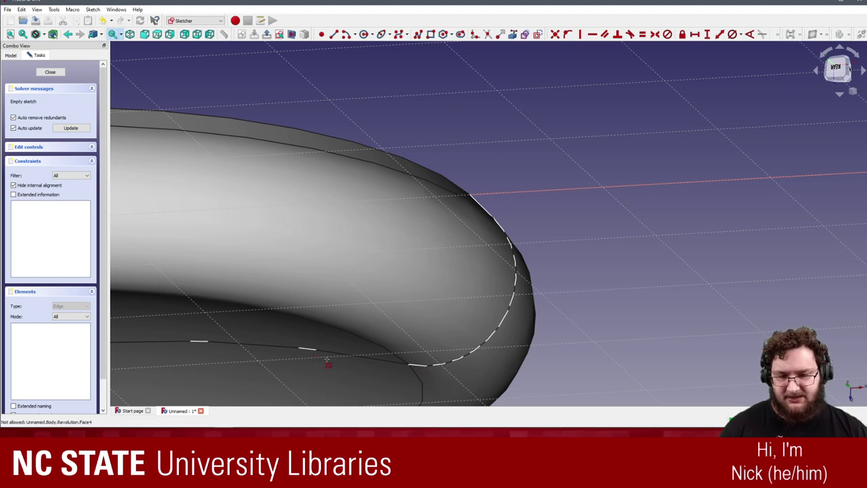
scroll(398, 309, down, 3)
mouse_move(327, 362)
middle_down()
mouse_move(398, 309)
mouse_move(443, 290)
mouse_move(538, 165)
mouse_move(544, 172)
middle_up()
scroll(544, 172, up, 2)
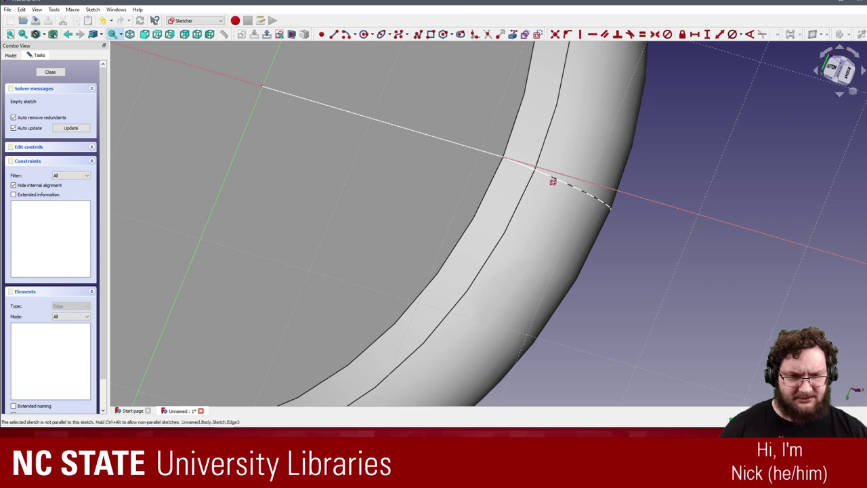
scroll(584, 194, down, 2)
mouse_move(584, 194)
middle_down()
mouse_move(476, 224)
mouse_move(446, 167)
mouse_move(399, 202)
middle_up()
middle_drag(430, 159, 396, 167)
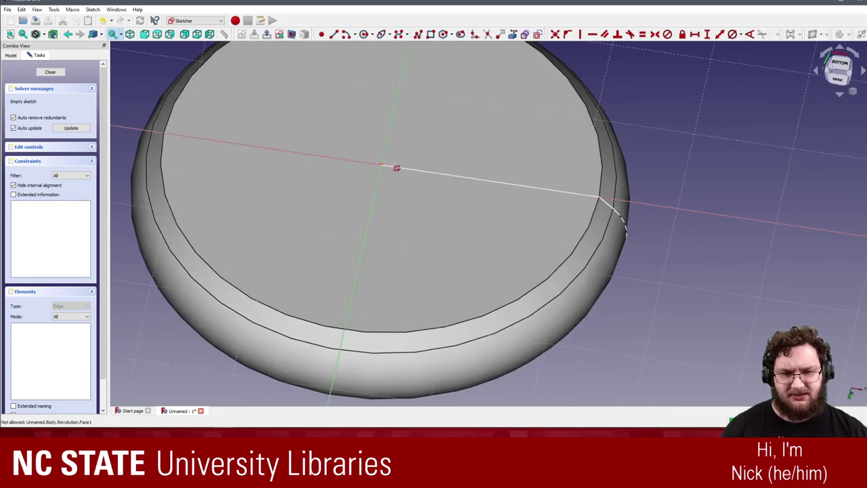
scroll(522, 87, up, 3)
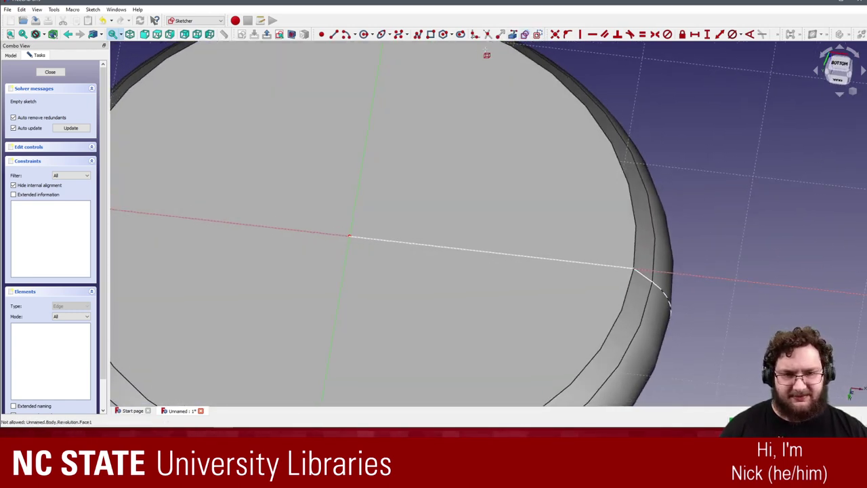
scroll(488, 50, down, 2)
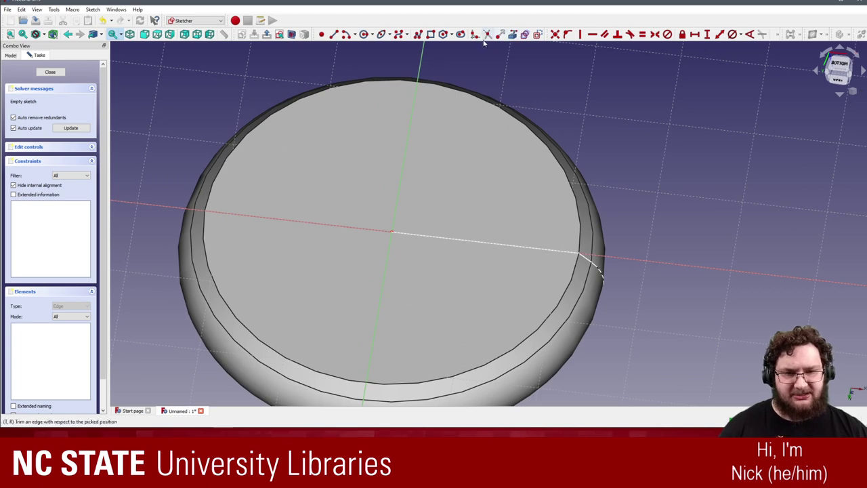
scroll(518, 34, up, 1)
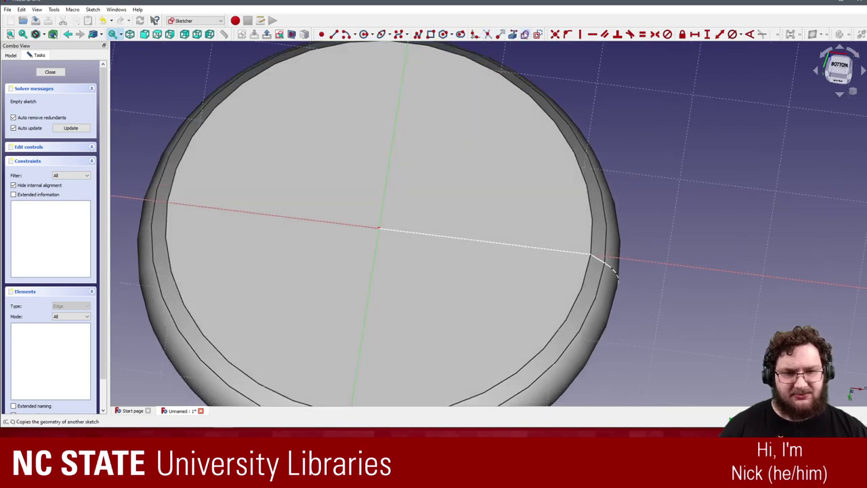
click(543, 39)
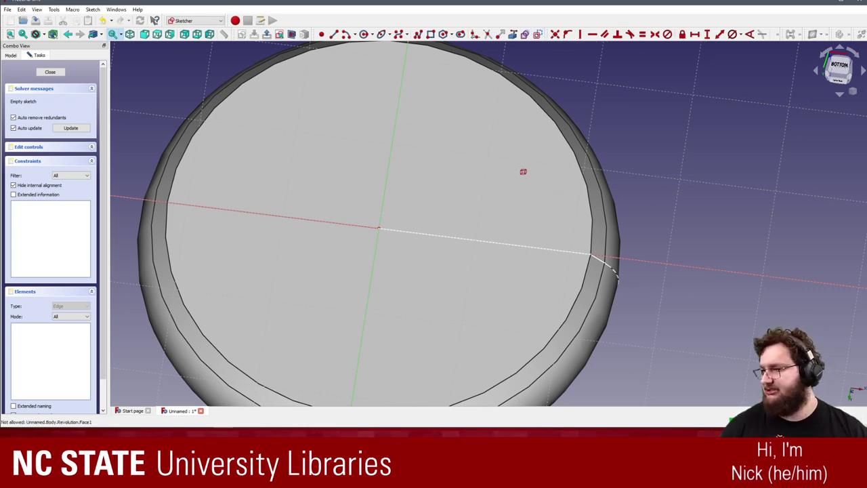
mouse_move(523, 171)
middle_down()
mouse_move(551, 249)
mouse_move(612, 221)
mouse_move(635, 173)
mouse_move(638, 142)
mouse_move(540, 147)
middle_up()
mouse_move(427, 118)
middle_down()
mouse_move(447, 92)
mouse_move(445, 74)
mouse_move(462, 42)
mouse_move(387, 43)
mouse_move(382, 36)
middle_up()
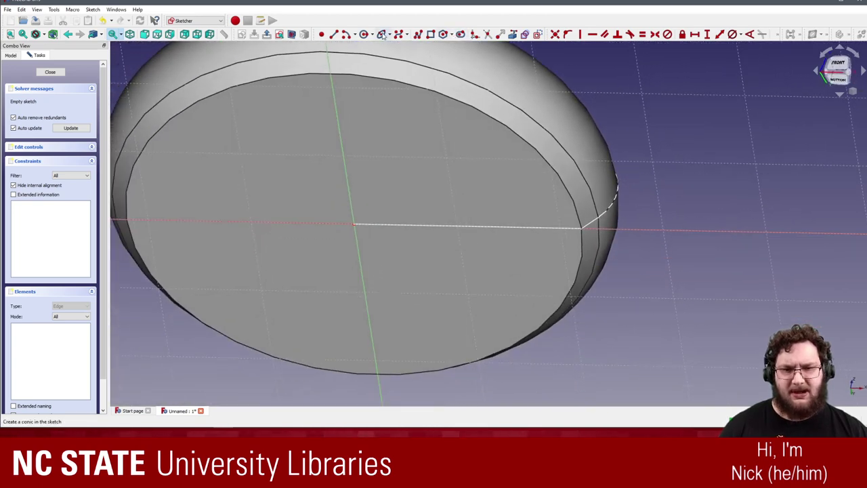
- Sketch a circle centred at the origin on the underside of the body, slightly larger than the body's outline
click(365, 35)
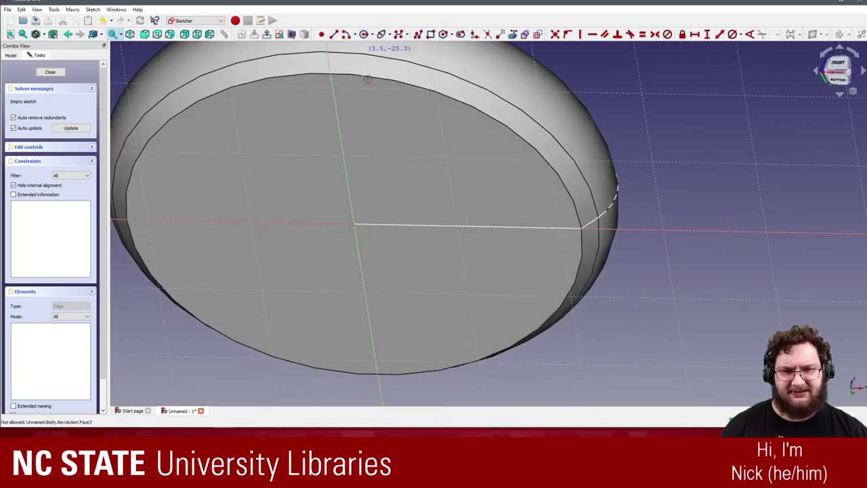
mouse_move(367, 79)
middle_down()
mouse_move(387, 202)
mouse_move(411, 202)
mouse_move(395, 245)
middle_up()
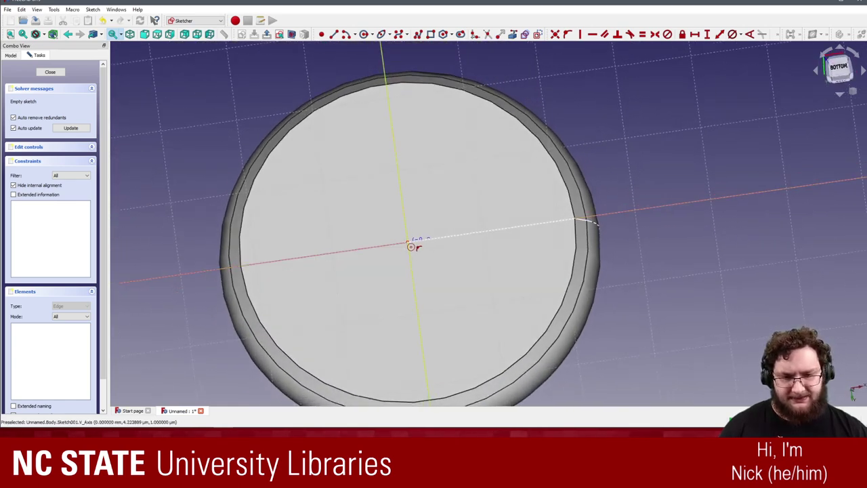
click(407, 242)
mouse_move(482, 229)
middle_down()
mouse_move(502, 219)
mouse_move(534, 238)
mouse_move(613, 229)
mouse_move(532, 264)
mouse_move(485, 217)
middle_up()
click(633, 230)
key(Escape)
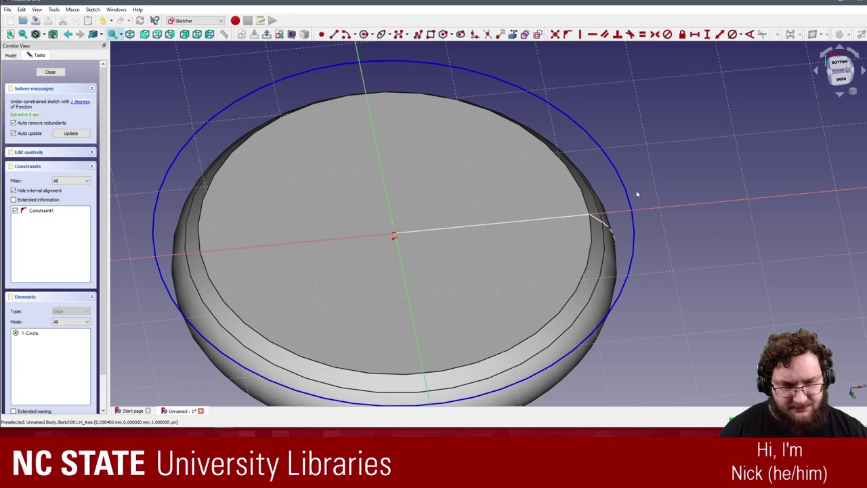
drag(627, 191, 639, 188)
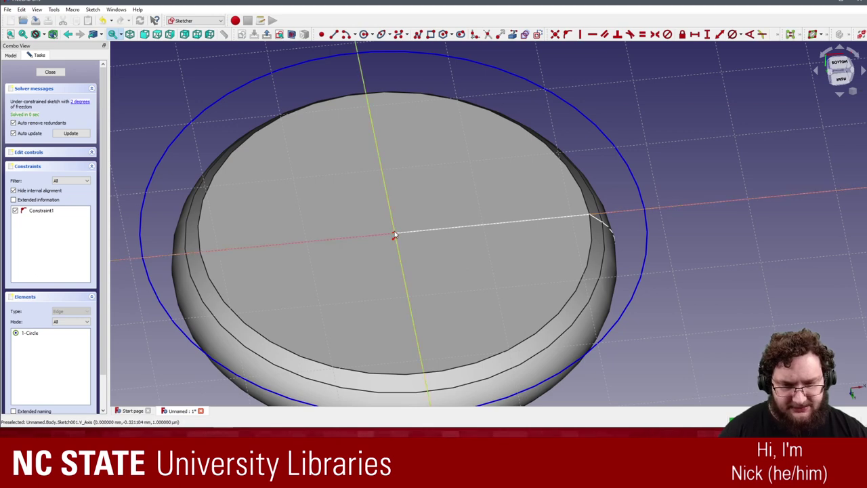
- Delete the constraint holding the circle's centre on the horizontal axis and move the centre freely to a point near the origin
middle_drag(418, 263, 433, 234)
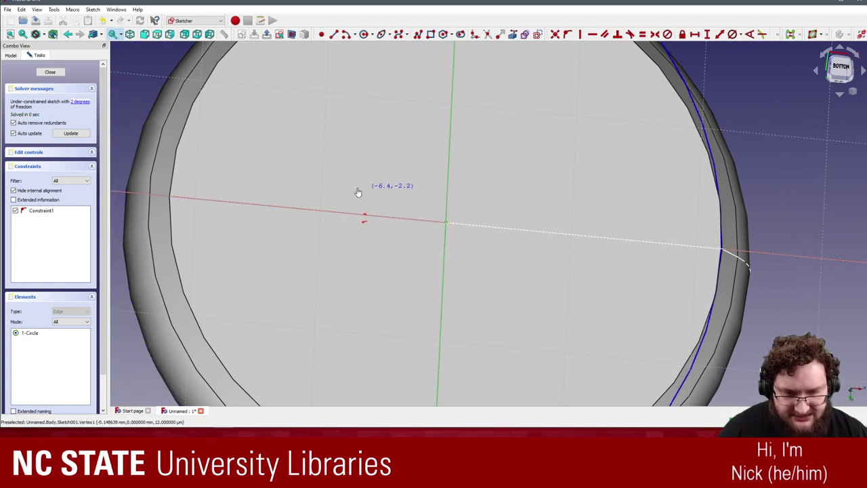
drag(358, 192, 391, 191)
click(389, 226)
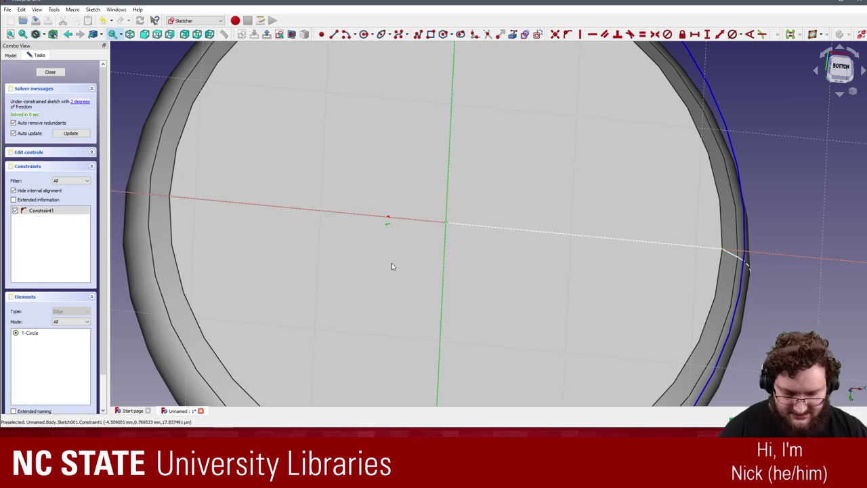
key(Delete)
drag(390, 217, 429, 197)
middle_drag(447, 231, 466, 256)
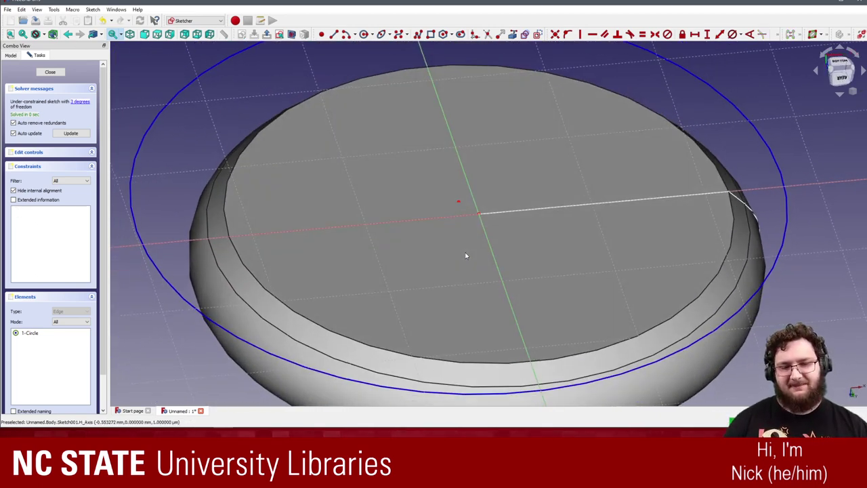
scroll(466, 256, down, 2)
scroll(465, 256, up, 2)
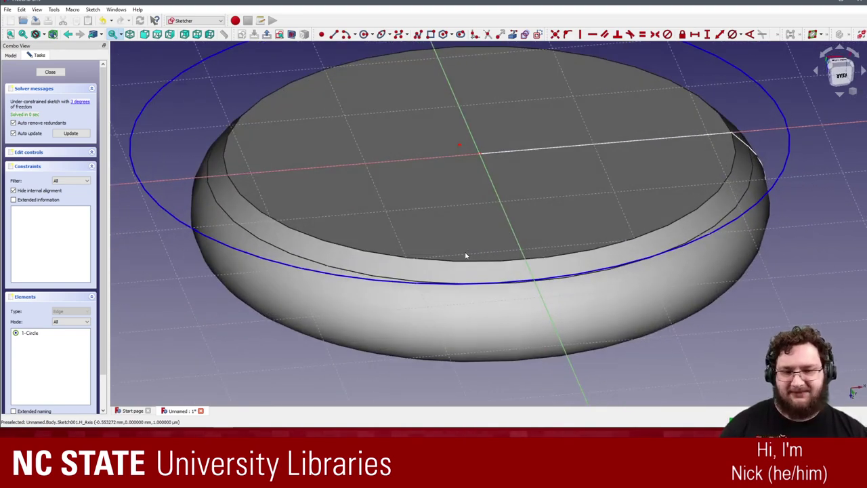
mouse_move(456, 236)
middle_down()
mouse_move(418, 218)
mouse_move(473, 164)
mouse_move(412, 147)
mouse_move(413, 184)
middle_up()
scroll(433, 206, down, 2)
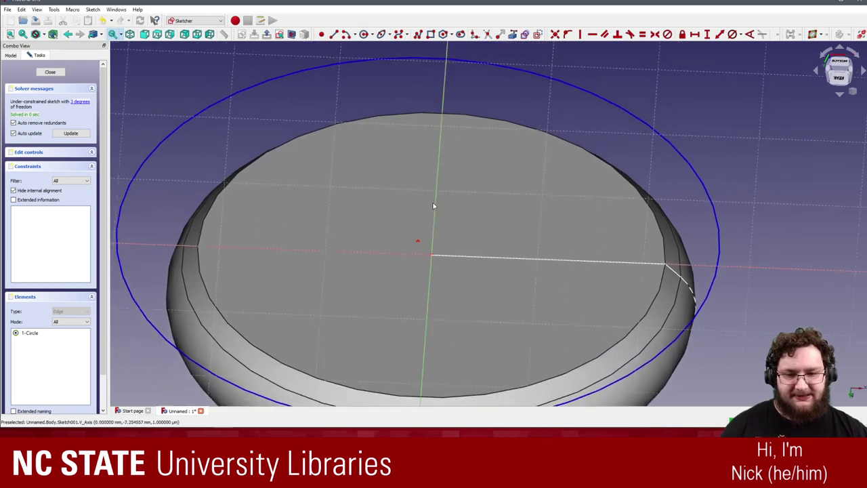
scroll(434, 209, up, 1)
scroll(434, 210, up, 1)
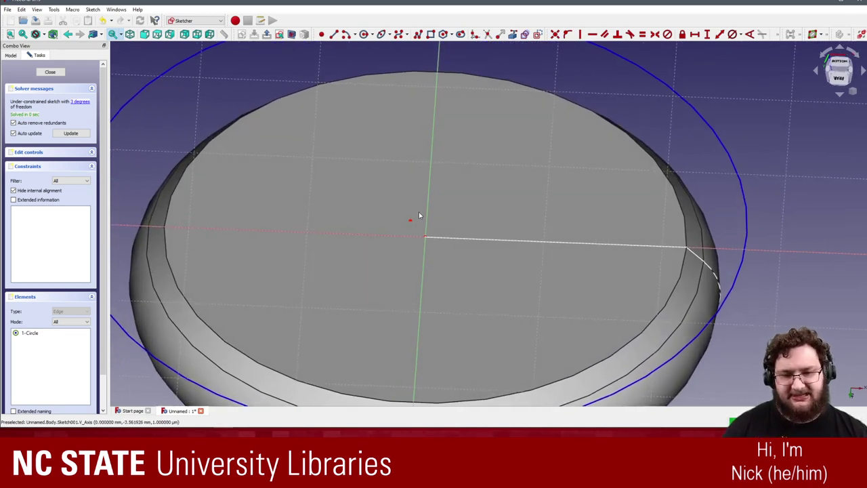
- Move the circle's centre onto the intersection of the sketch's horizontal and vertical axes
scroll(419, 215, up, 1)
mouse_move(408, 203)
mouse_down()
mouse_move(457, 219)
mouse_move(433, 238)
mouse_move(422, 228)
mouse_up()
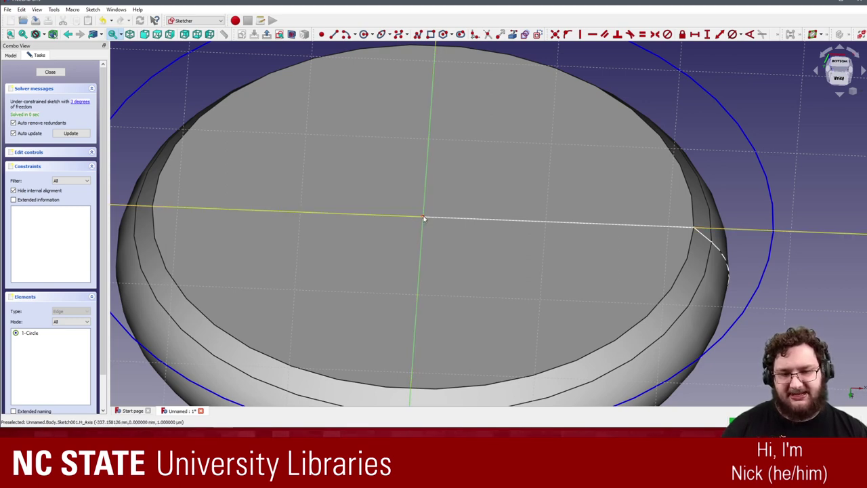
- Switch to Fusion 360 and examine the centre of the raised cube emblem on the Syber_Coin_v1 model
mouse_move(329, 422)
click(244, 420)
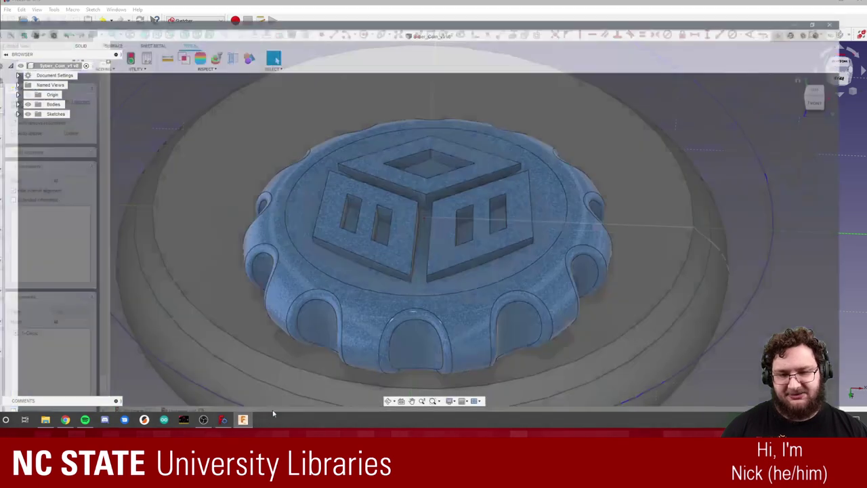
scroll(425, 202, up, 1)
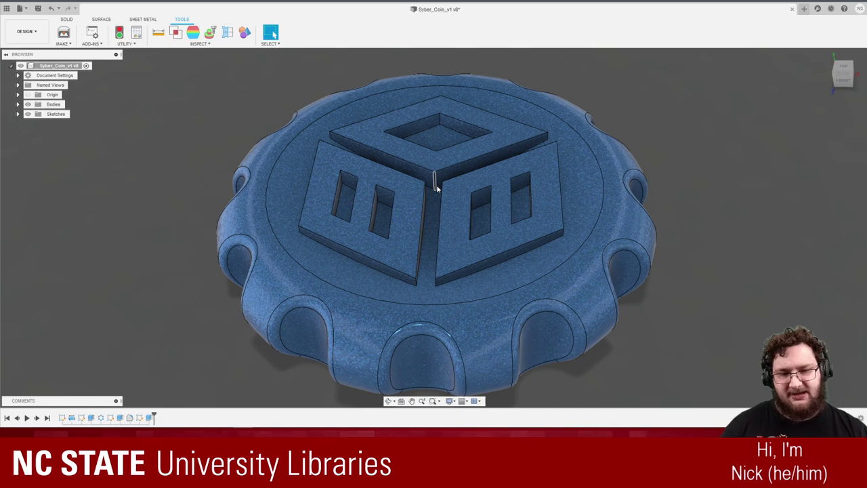
click(437, 189)
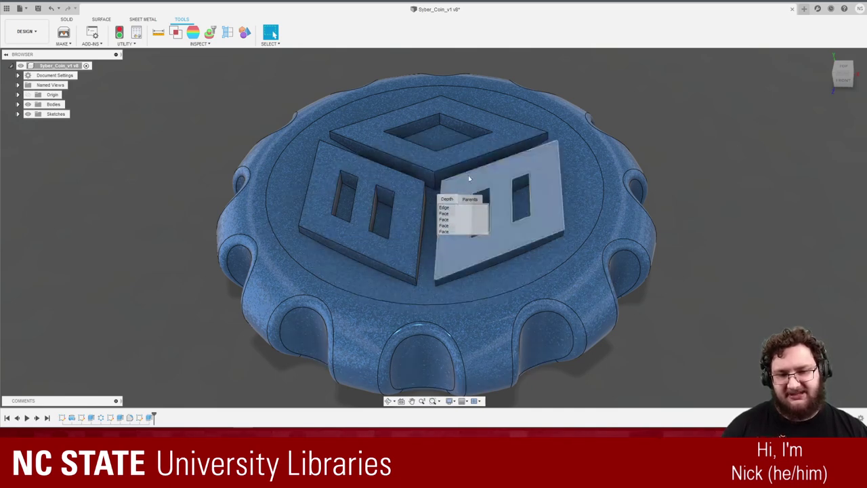
scroll(404, 196, up, 2)
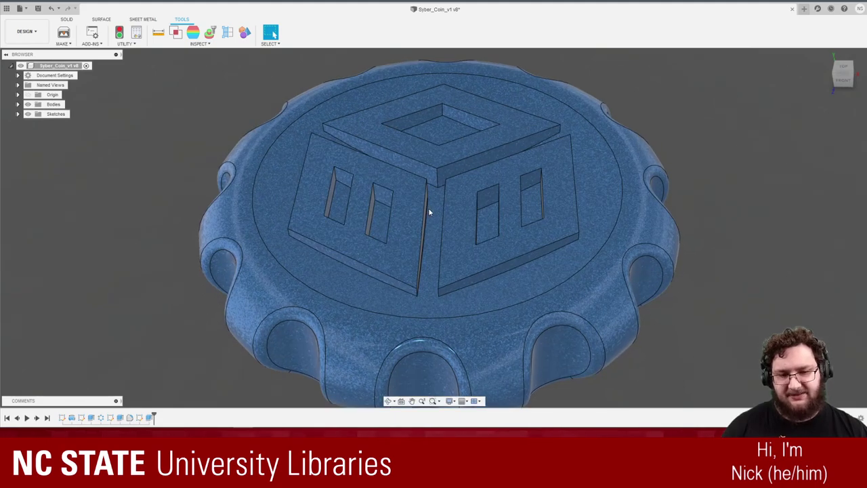
click(436, 212)
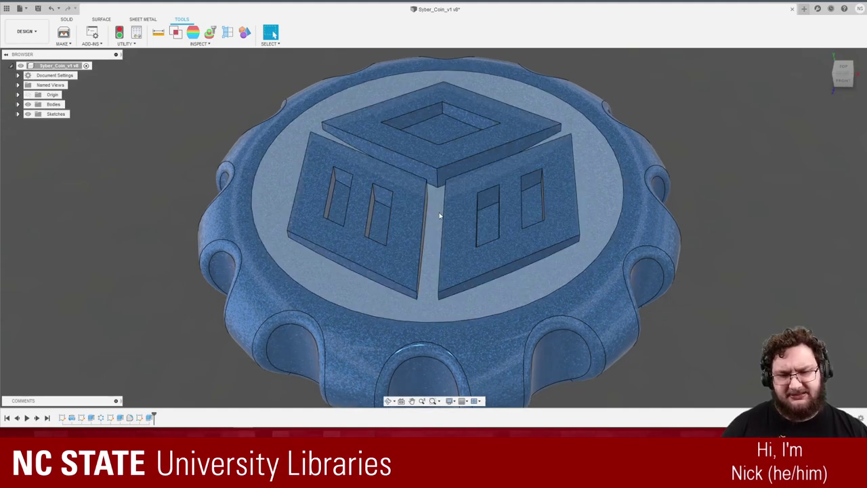
click(440, 215)
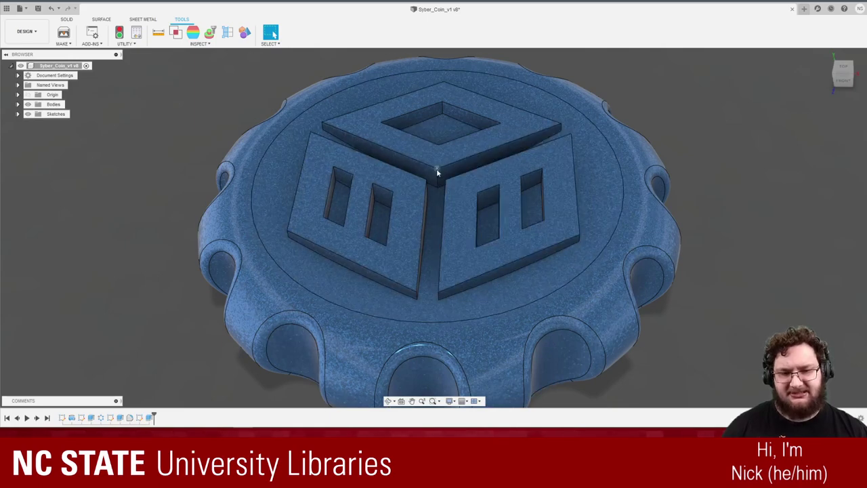
click(437, 169)
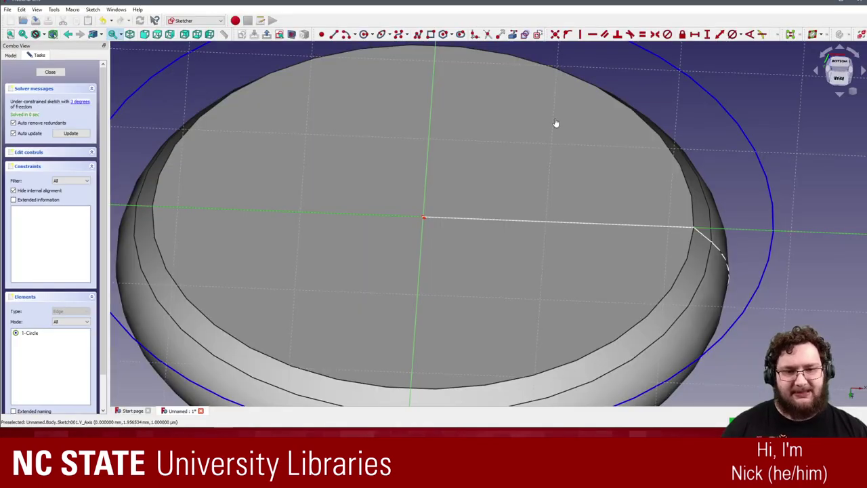
- In FreeCAD, move the circle's centre off the origin to about (1.7, 1.7) mm in the sketch
scroll(473, 187, up, 3)
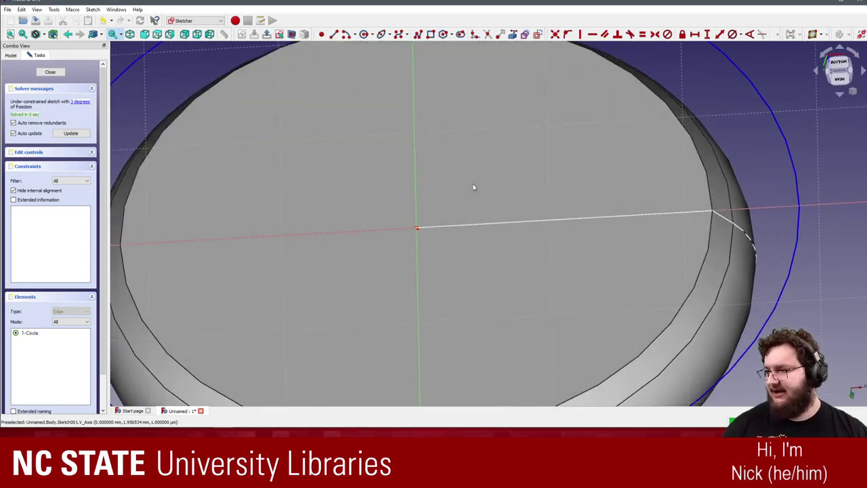
middle_drag(427, 196, 430, 234)
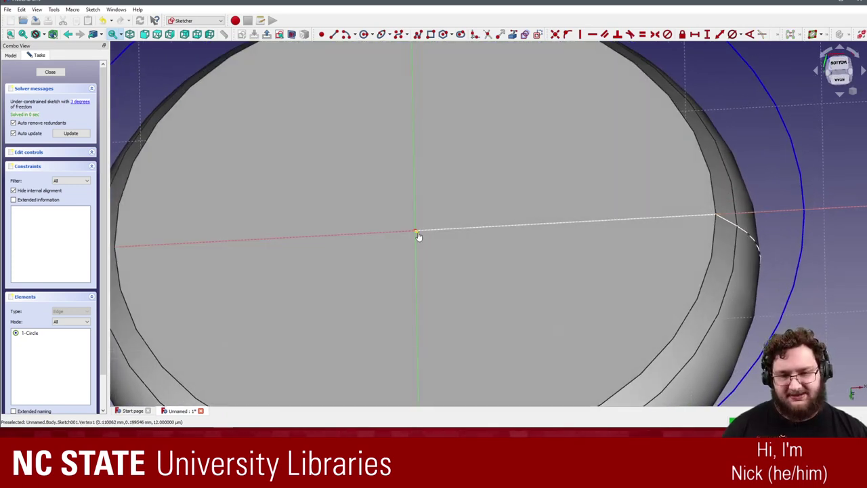
drag(418, 232, 477, 256)
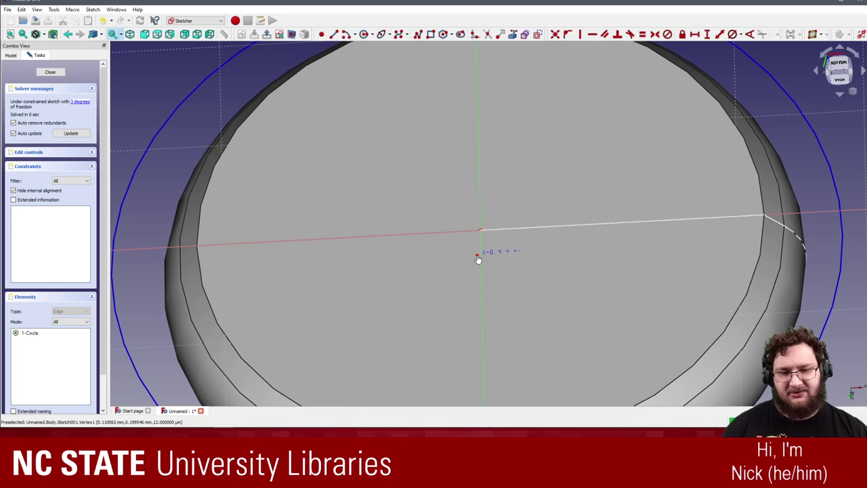
scroll(478, 258, down, 2)
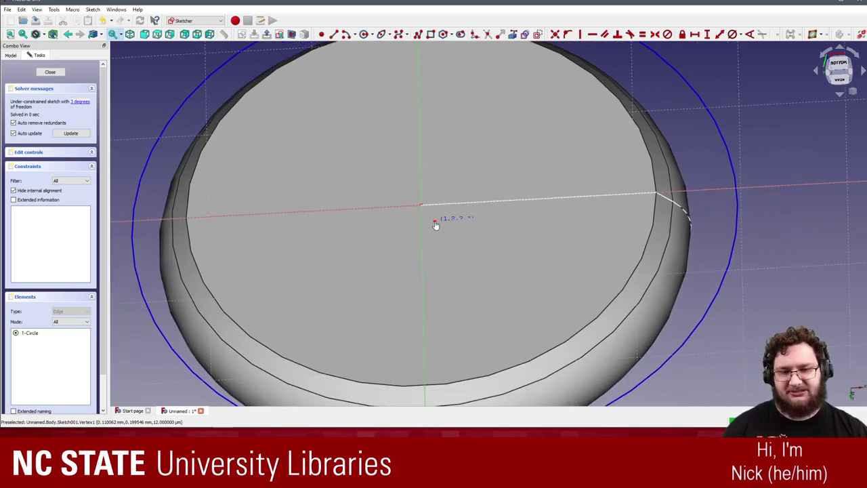
scroll(436, 226, up, 1)
scroll(455, 253, up, 2)
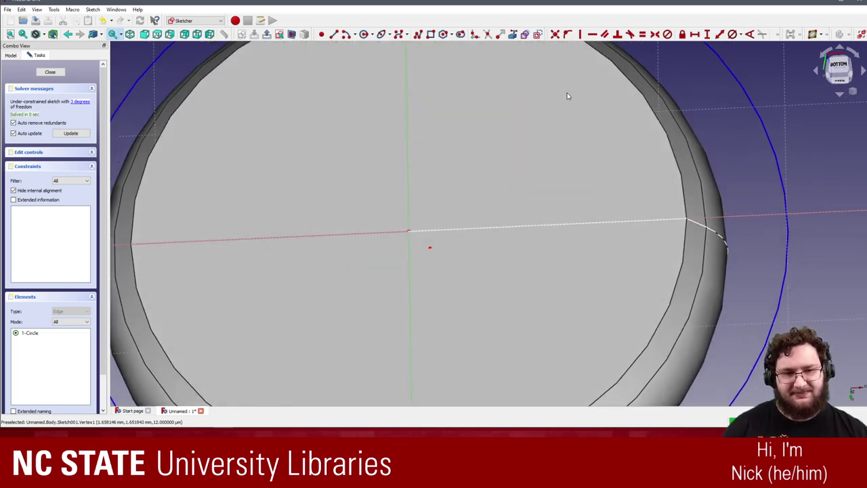
- Try to make the circle's centre coincident with the sketch origin, checking the body's Origin elements for a selectable point
click(555, 34)
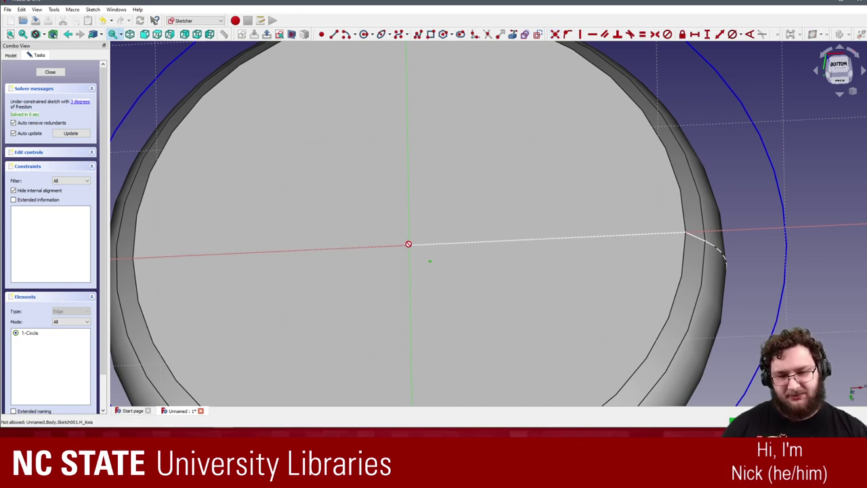
mouse_move(410, 243)
middle_down()
mouse_move(326, 228)
mouse_move(373, 217)
mouse_move(395, 271)
mouse_move(377, 271)
mouse_move(451, 252)
middle_up()
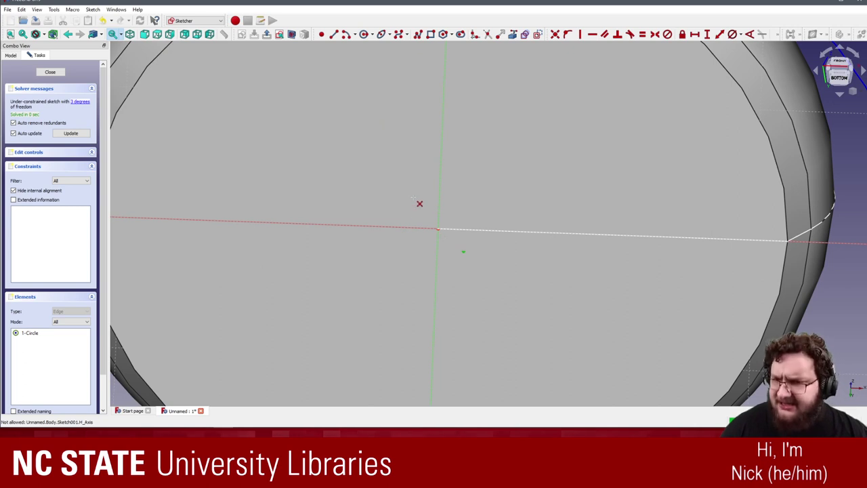
click(9, 55)
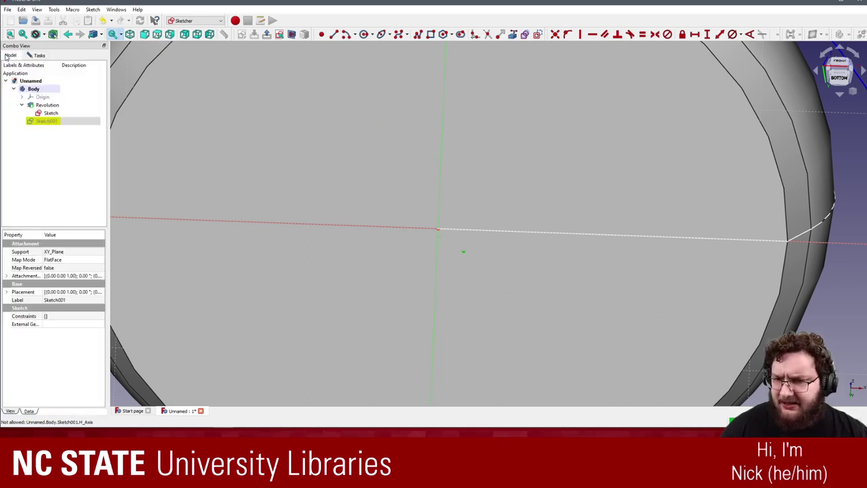
click(22, 97)
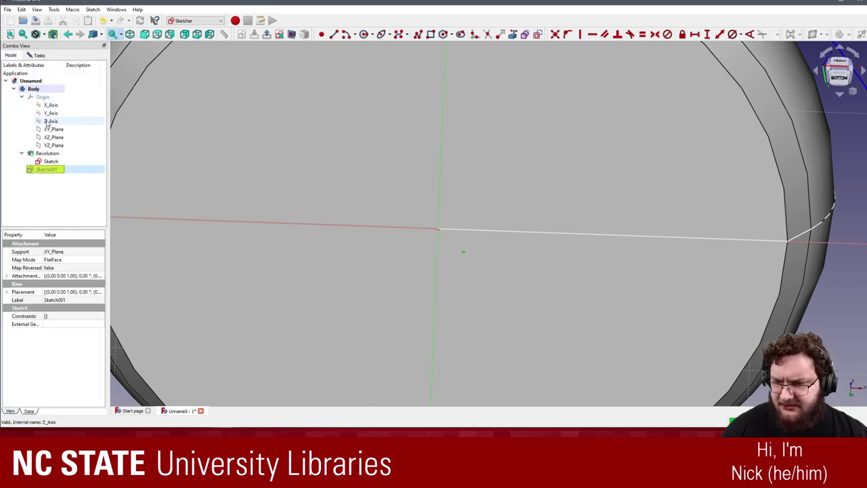
click(22, 97)
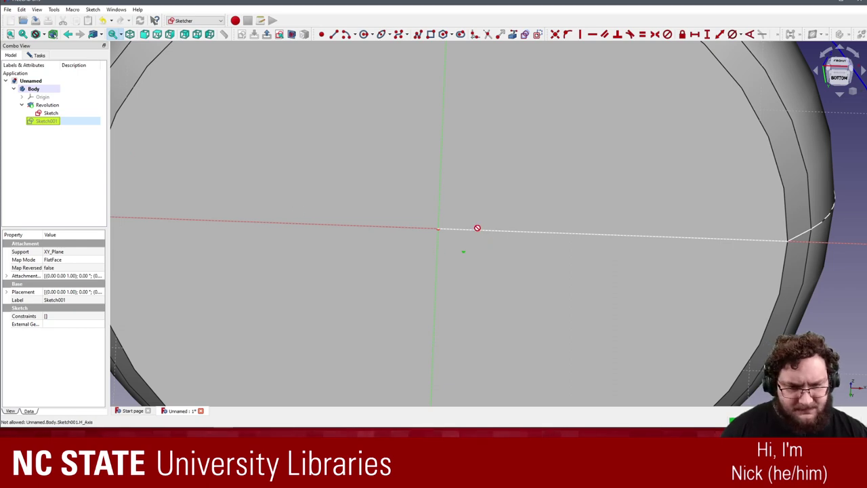
middle_drag(484, 239, 432, 240)
scroll(431, 240, up, 3)
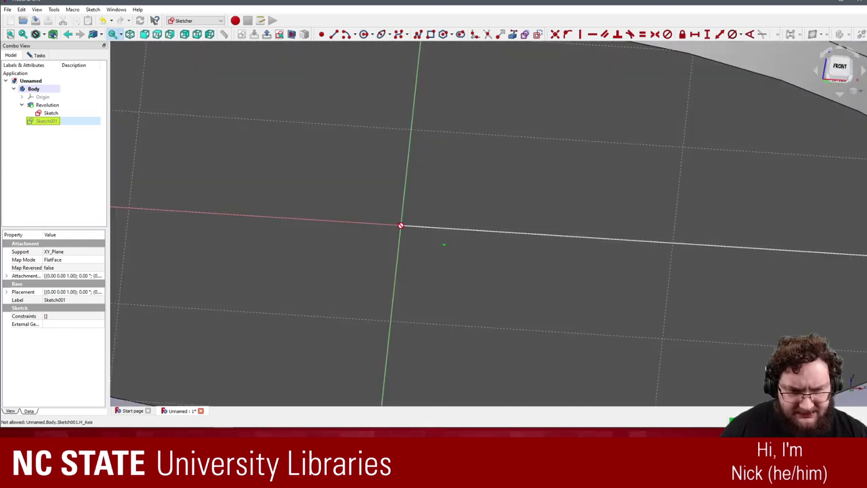
click(401, 226)
double_click(407, 235)
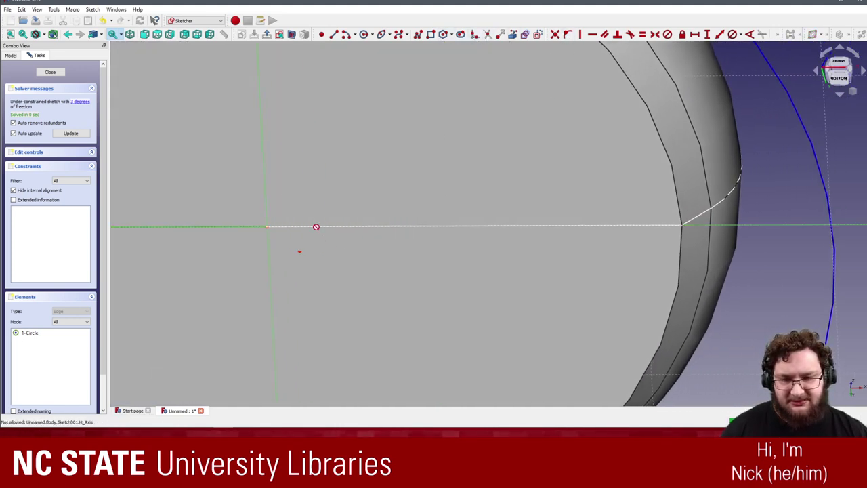
- Try constraining the circle's centre onto the horizontal axis with a point-on-object constraint, and undo it
click(300, 252)
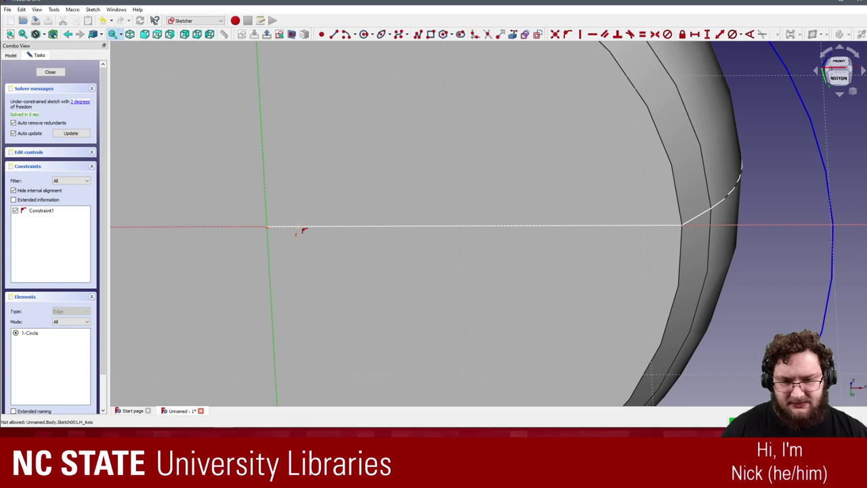
scroll(298, 227, up, 5)
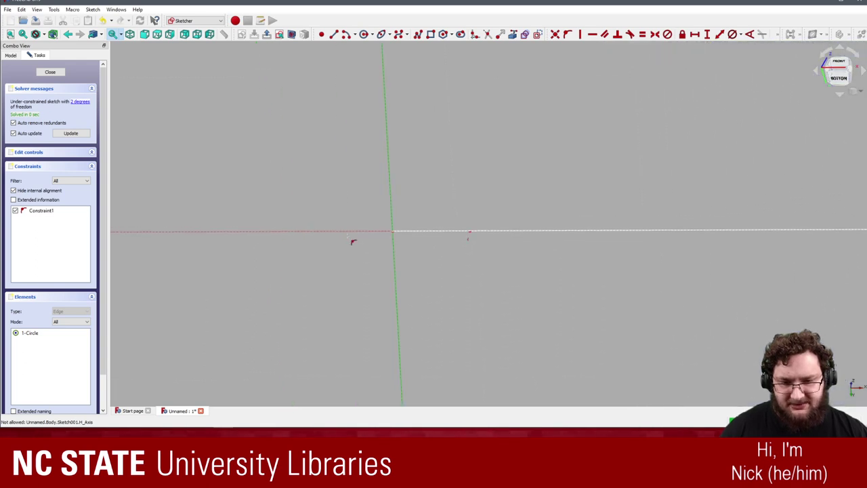
mouse_move(473, 240)
middle_down()
mouse_move(497, 263)
mouse_move(492, 253)
mouse_move(493, 271)
middle_up()
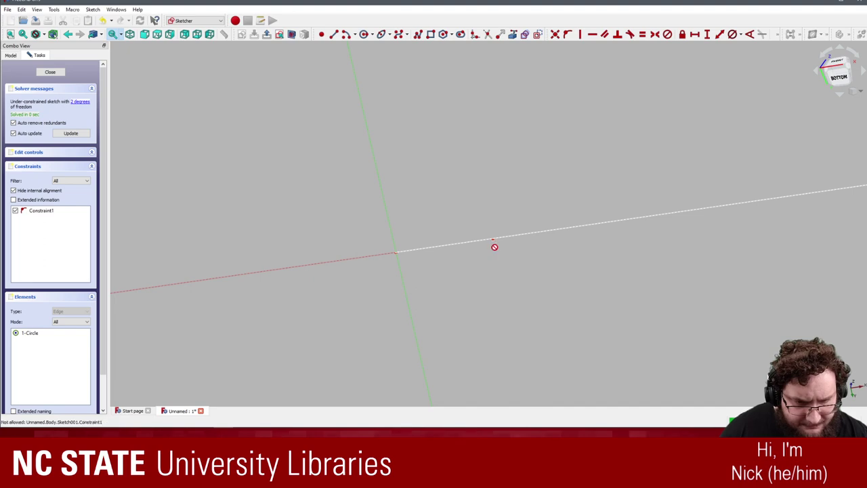
mouse_move(495, 246)
middle_down()
mouse_move(502, 264)
mouse_move(452, 268)
mouse_move(461, 240)
mouse_move(500, 267)
middle_up()
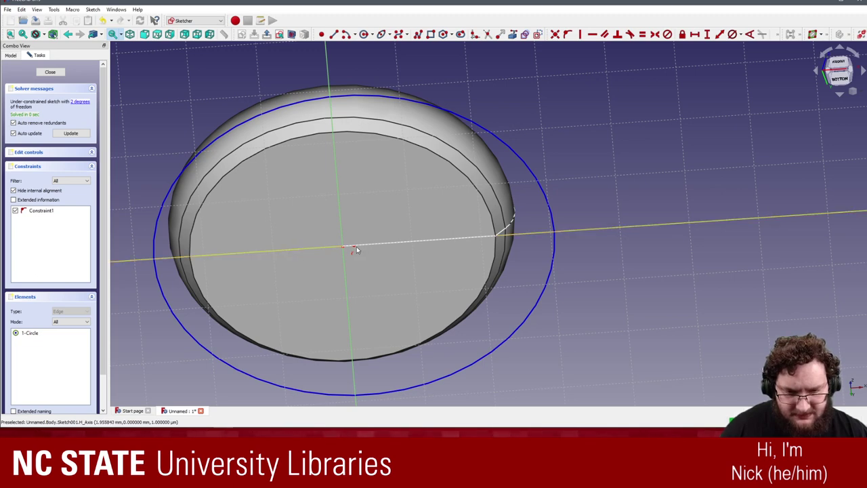
key(ctrl+z)
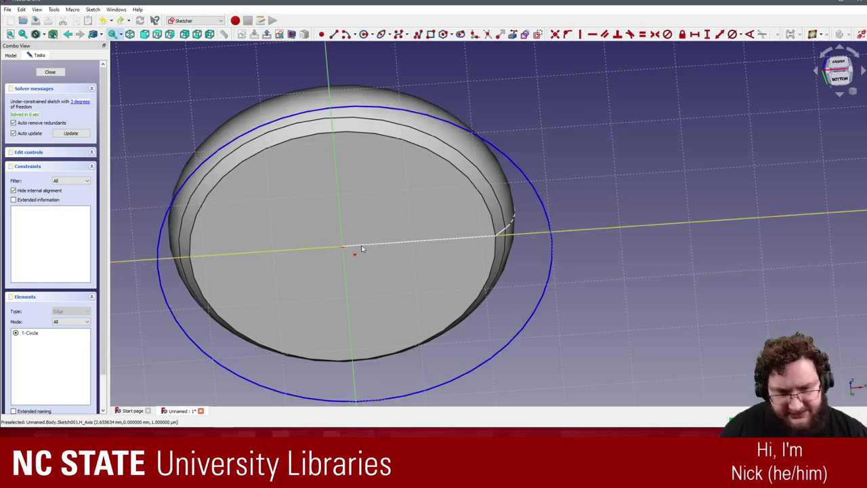
- Hide the Revolution body so that only its profile sketch and the circle are displayed
middle_drag(643, 279, 473, 245)
scroll(472, 245, up, 2)
scroll(472, 234, up, 1)
scroll(473, 236, up, 1)
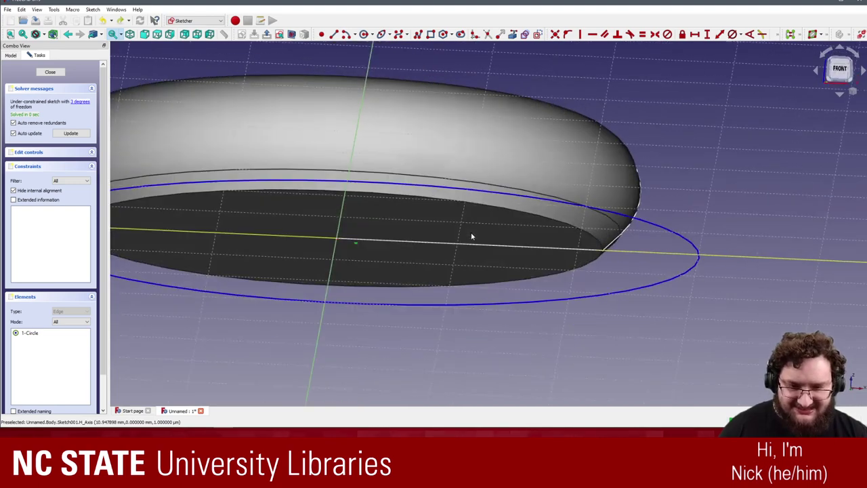
scroll(472, 235, down, 2)
middle_drag(653, 260, 252, 170)
click(14, 55)
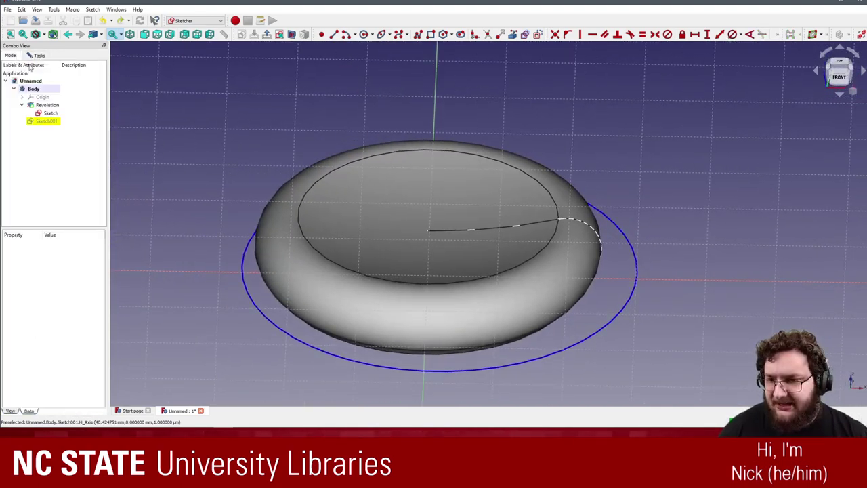
click(47, 106)
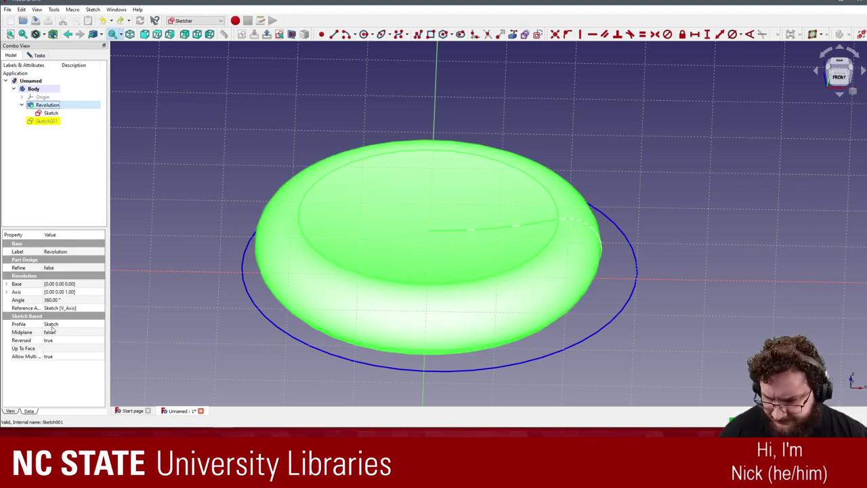
right_click(64, 106)
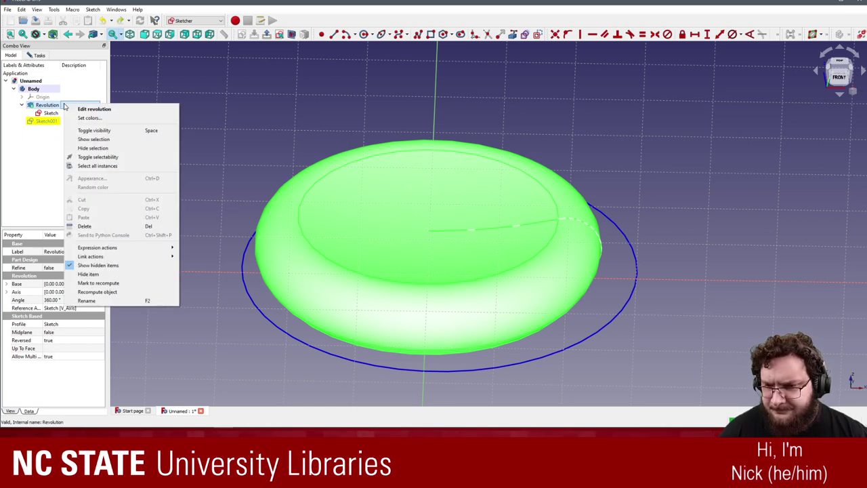
click(113, 130)
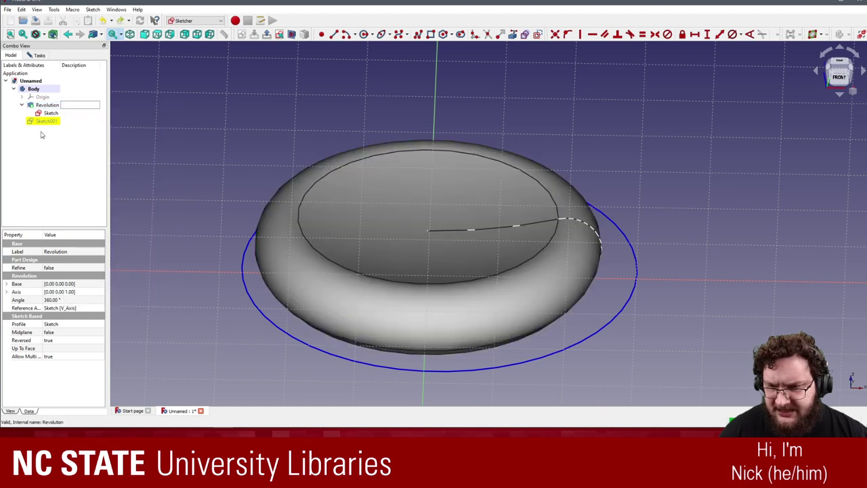
click(141, 163)
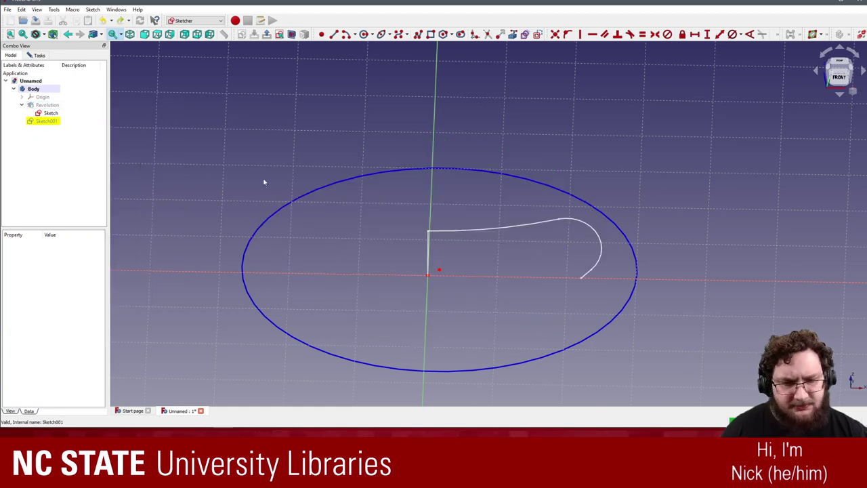
scroll(454, 296, up, 2)
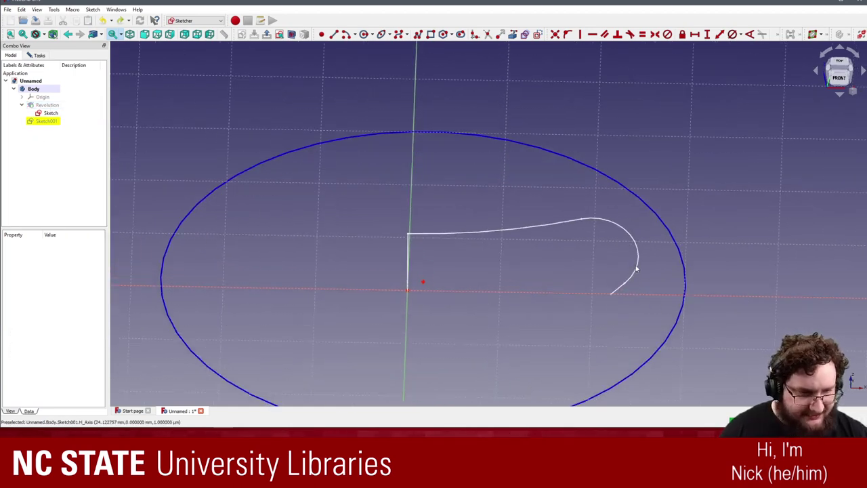
mouse_move(635, 269)
middle_down()
mouse_move(542, 304)
mouse_move(492, 336)
middle_up()
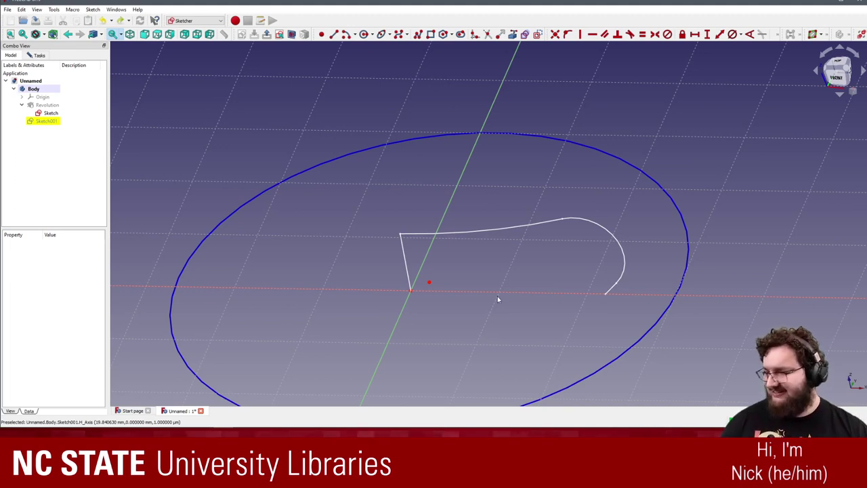
click(39, 55)
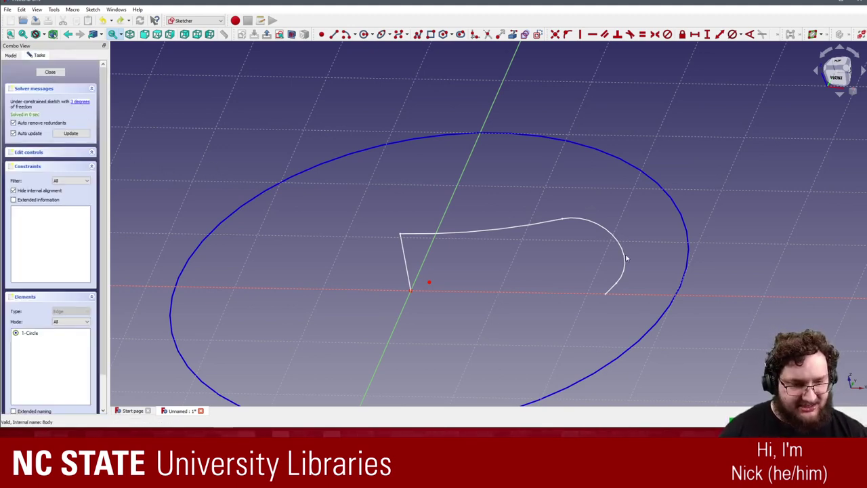
mouse_move(616, 284)
middle_down()
mouse_move(422, 72)
mouse_move(424, 96)
middle_up()
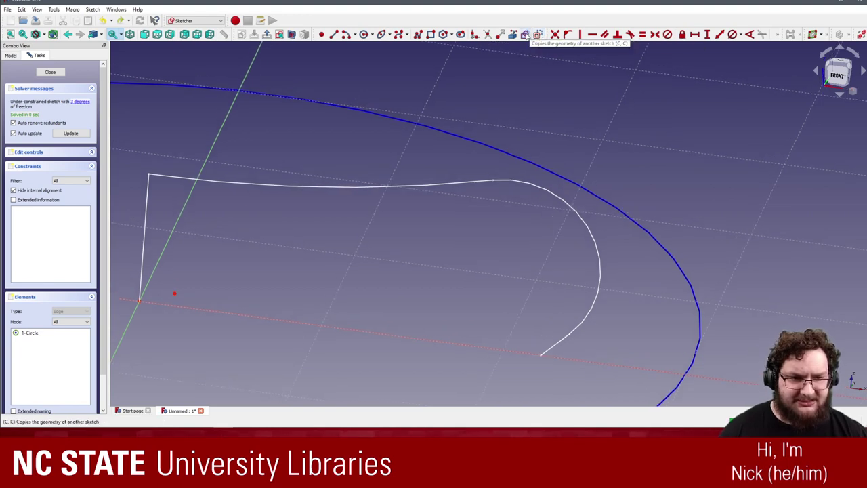
click(526, 34)
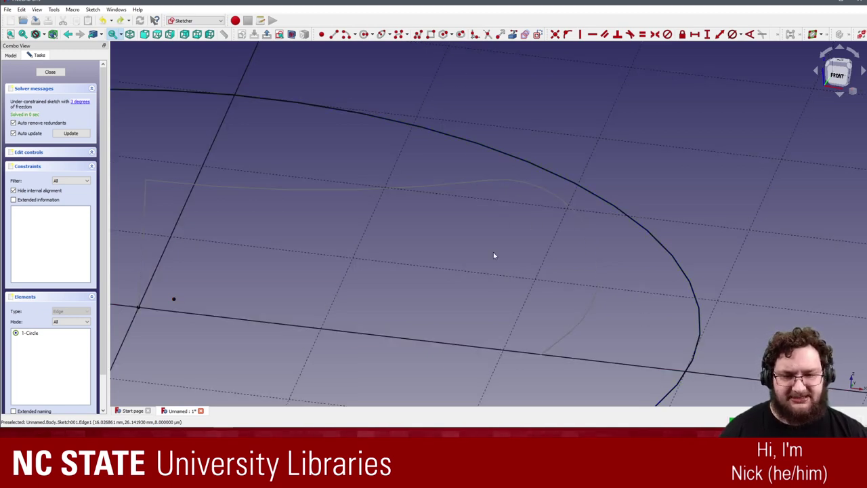
scroll(366, 254, down, 3)
middle_drag(366, 253, 365, 191)
click(11, 55)
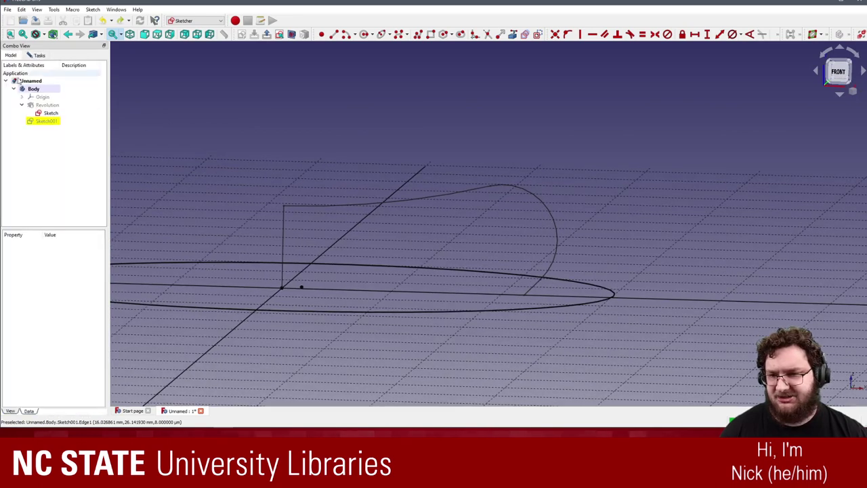
- Reopen Sketch001 for editing and examine the circle's centre, the origin and the profile from several angles, including from below
double_click(46, 120)
scroll(253, 217, down, 3)
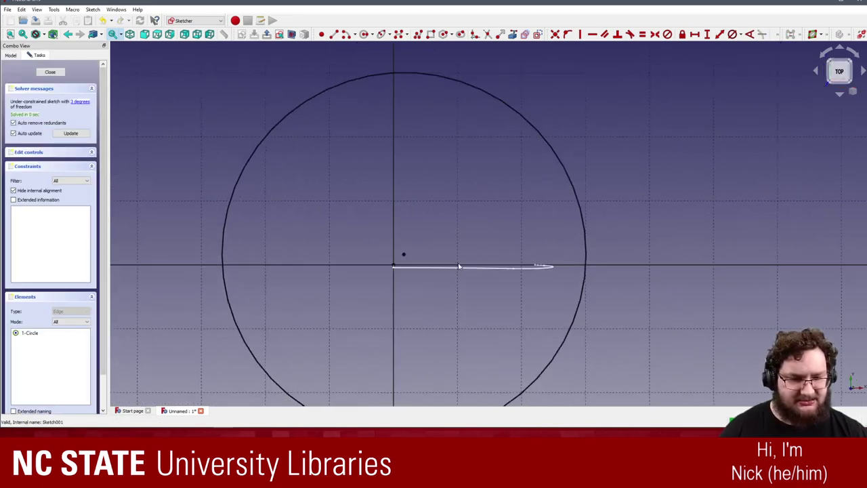
mouse_move(459, 267)
middle_down()
mouse_move(470, 260)
mouse_move(462, 250)
middle_up()
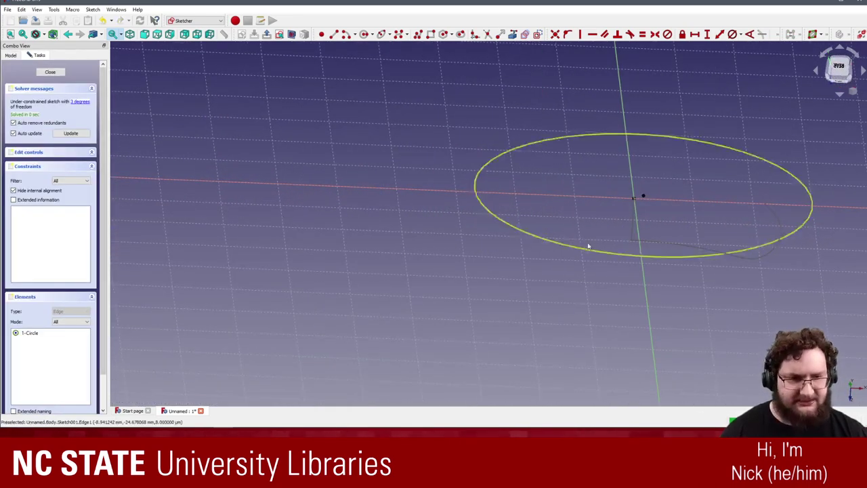
mouse_move(404, 115)
middle_down()
mouse_move(470, 91)
mouse_move(481, 159)
mouse_move(383, 243)
mouse_move(380, 235)
mouse_move(452, 266)
middle_up()
scroll(383, 236, down, 5)
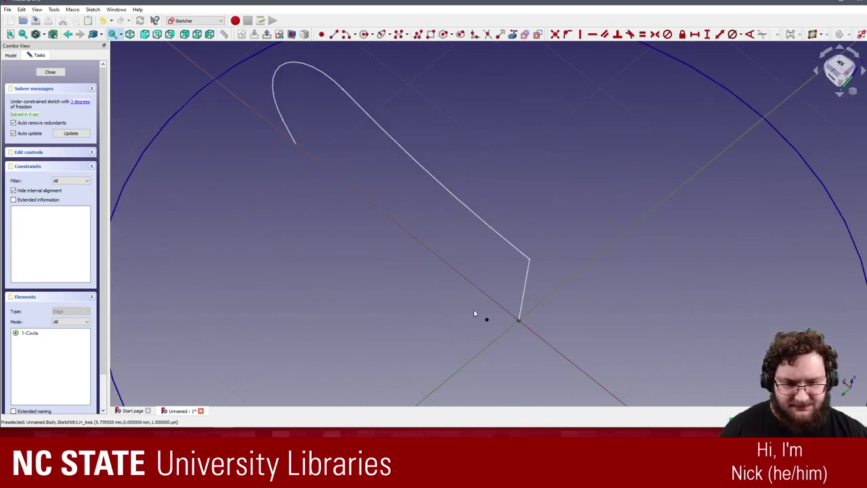
scroll(472, 308, down, 4)
scroll(409, 256, up, 6)
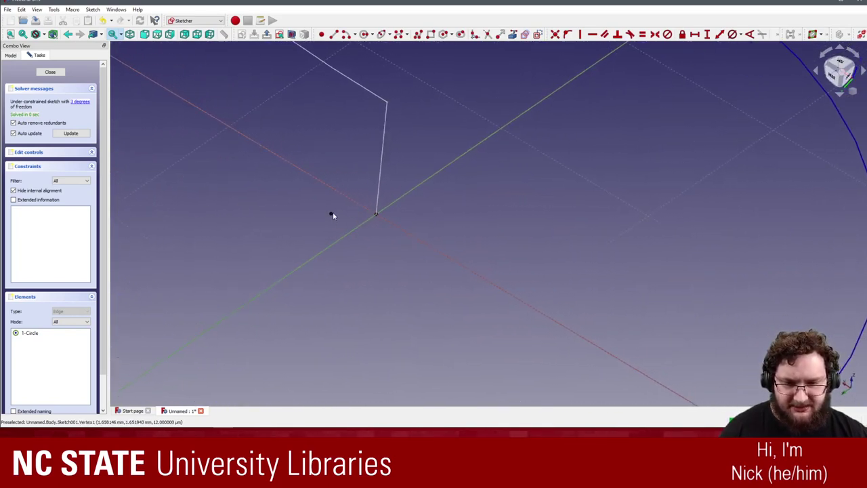
middle_drag(330, 215, 334, 232)
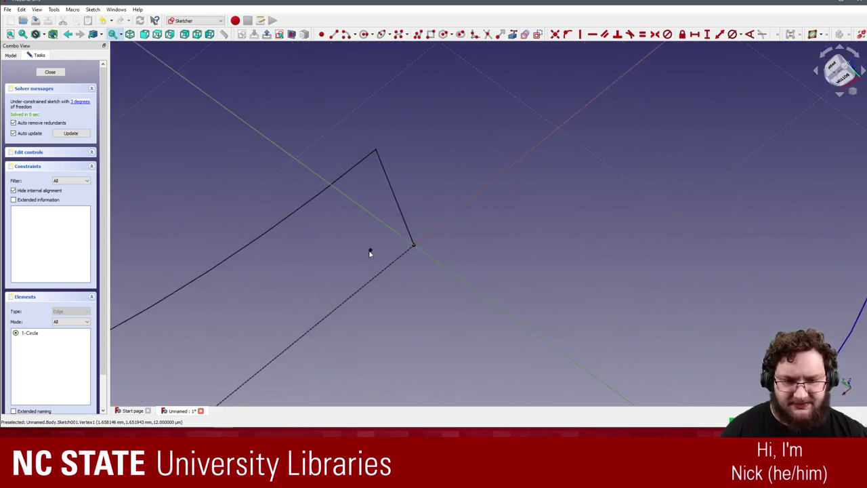
- Move the circle's centre to about (-2.1, -4.0) mm and try to make it coincident with the sketch origin
drag(370, 250, 444, 258)
middle_drag(445, 258, 410, 280)
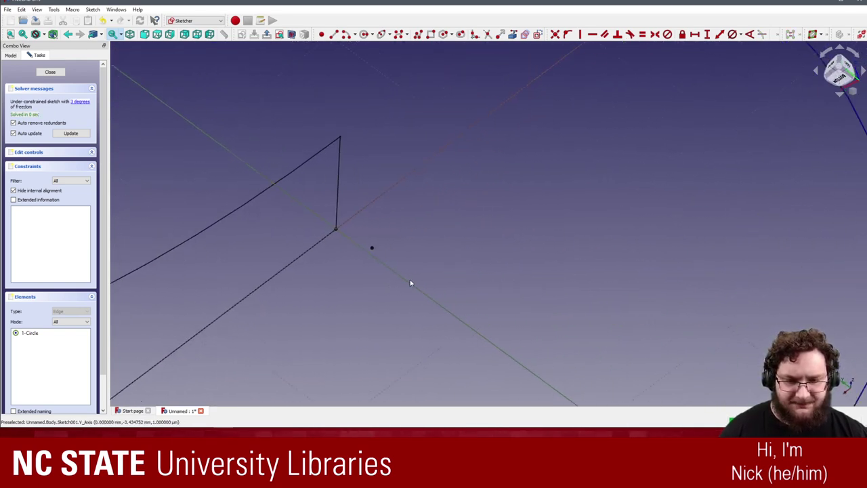
scroll(413, 277, down, 4)
scroll(427, 251, up, 3)
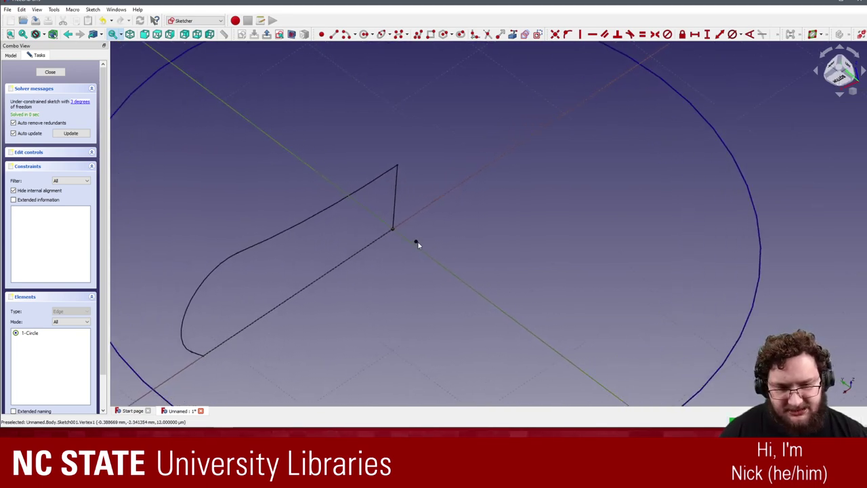
drag(405, 236, 446, 245)
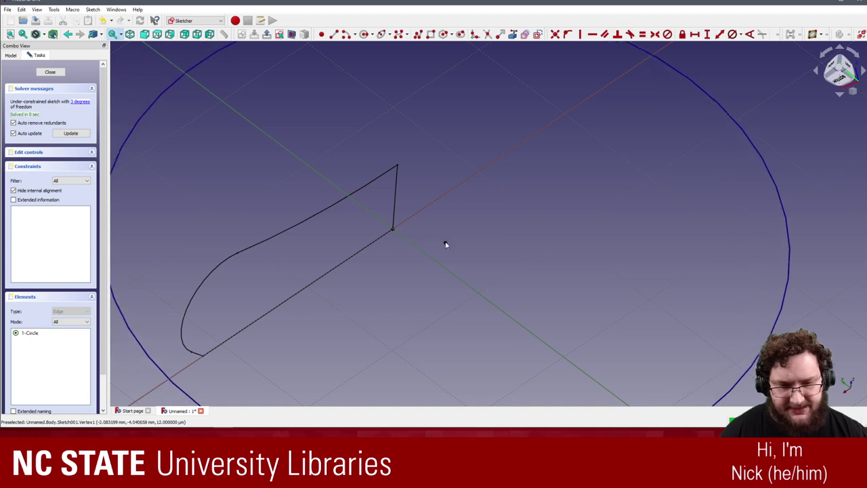
click(556, 34)
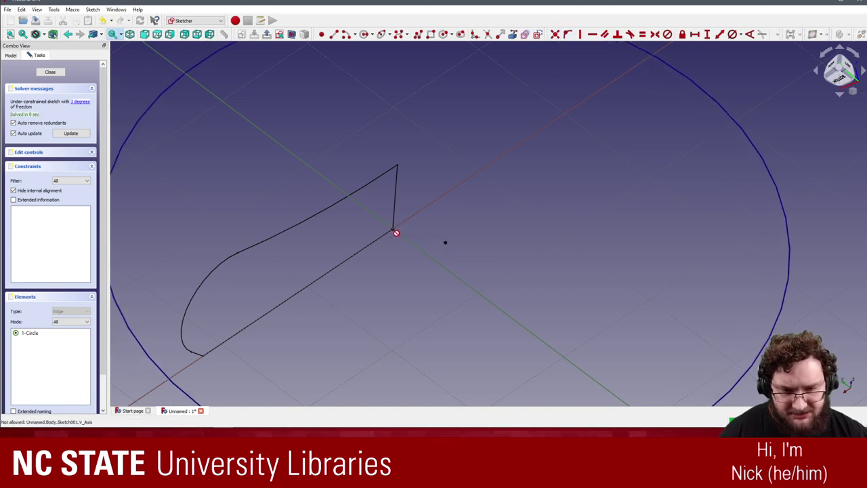
key(Escape)
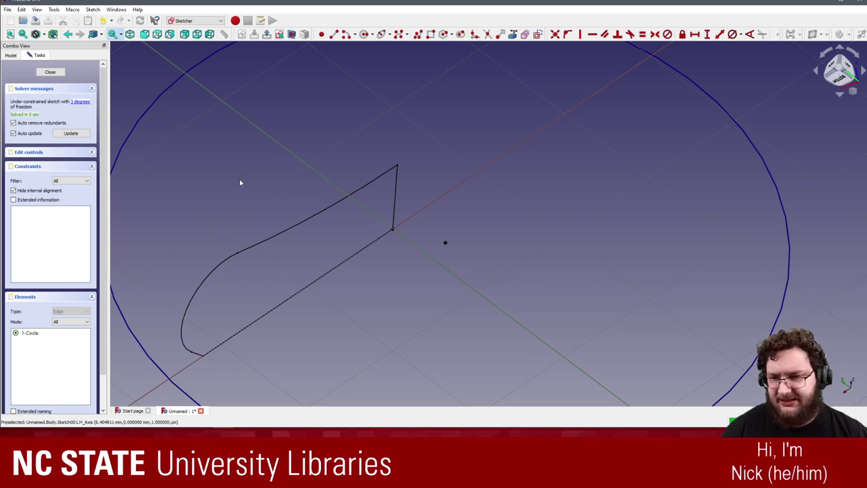
click(50, 72)
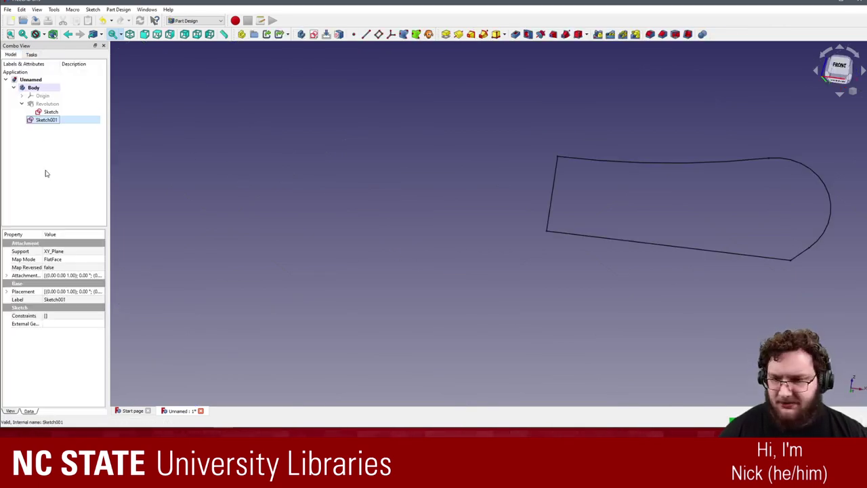
click(51, 113)
key(space)
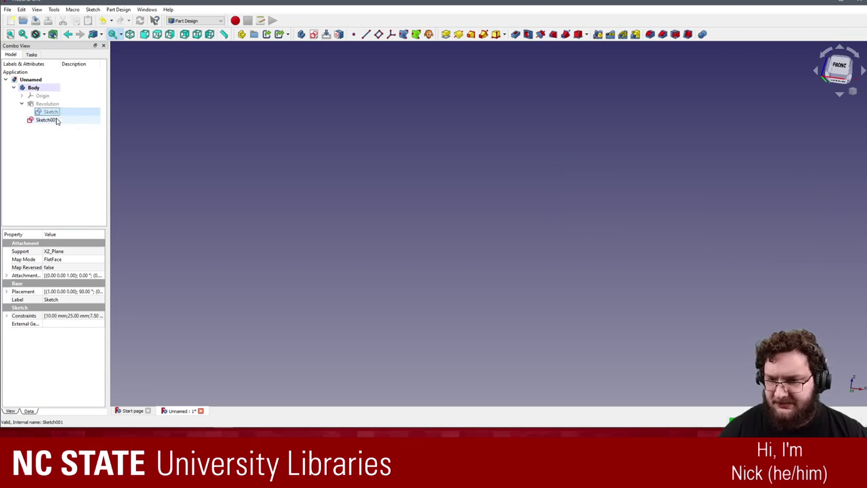
double_click(57, 121)
- Constrain the circle's centre to be coincident with the sketch origin
scroll(208, 168, up, 2)
scroll(213, 168, down, 5)
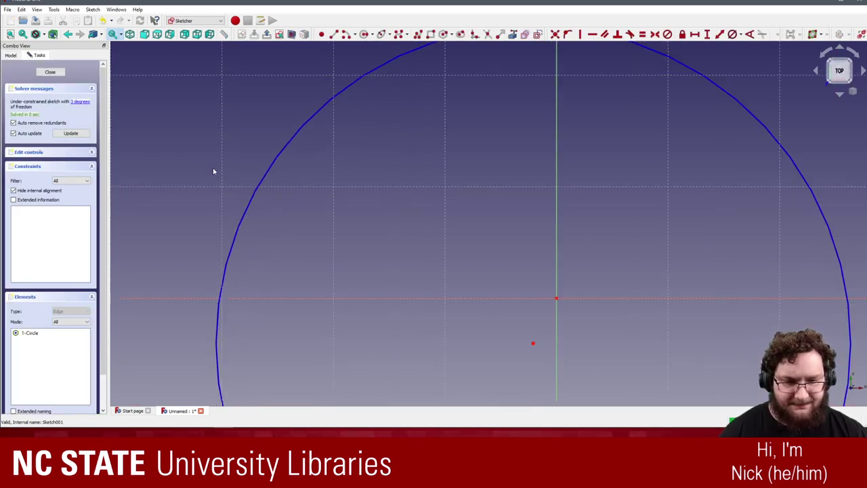
scroll(391, 242, up, 1)
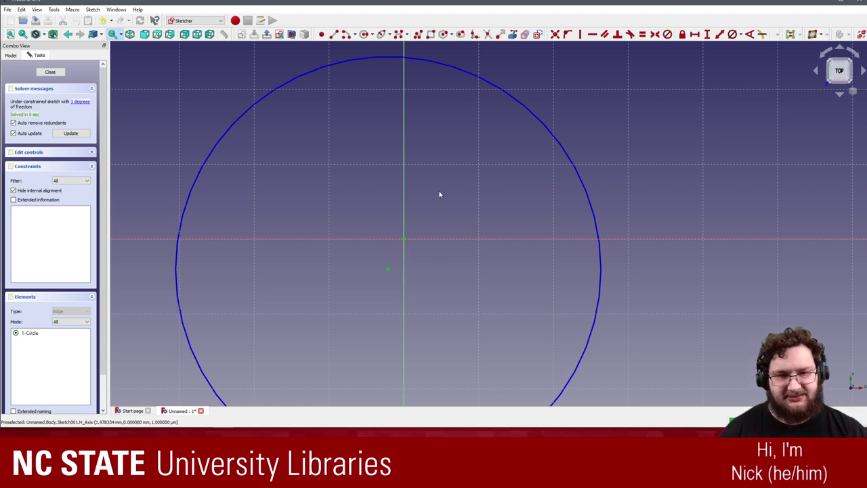
click(555, 34)
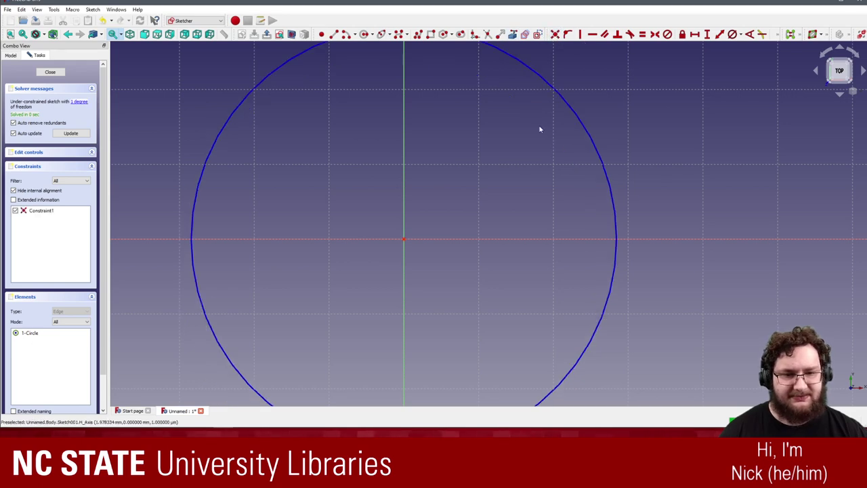
- Constrain the circle's diameter to 50 mm
scroll(453, 200, up, 3)
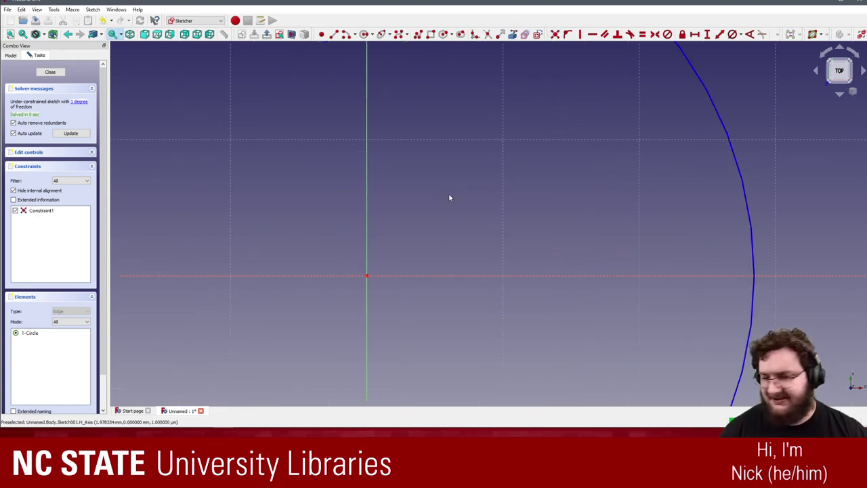
scroll(449, 194, down, 4)
scroll(452, 197, down, 2)
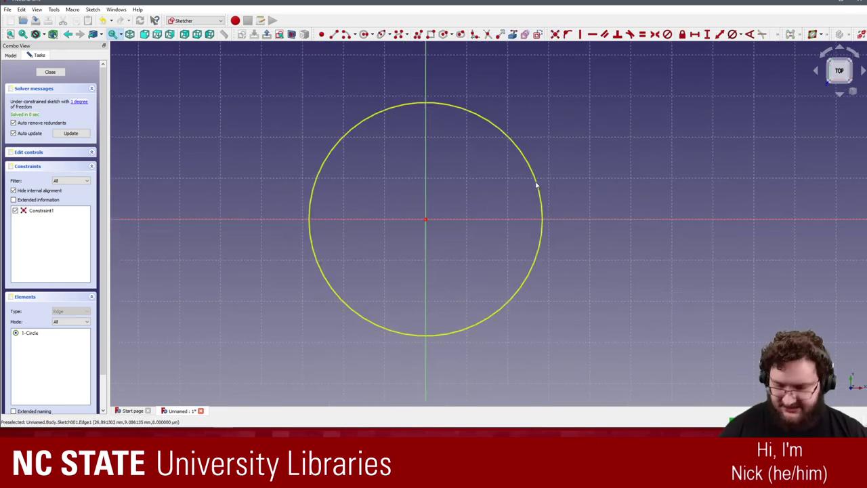
click(734, 34)
click(544, 193)
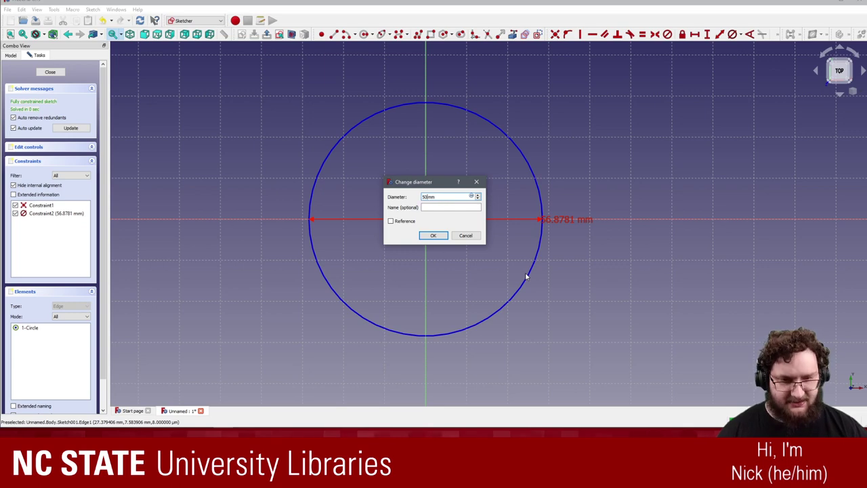
text(50)
key(Return)
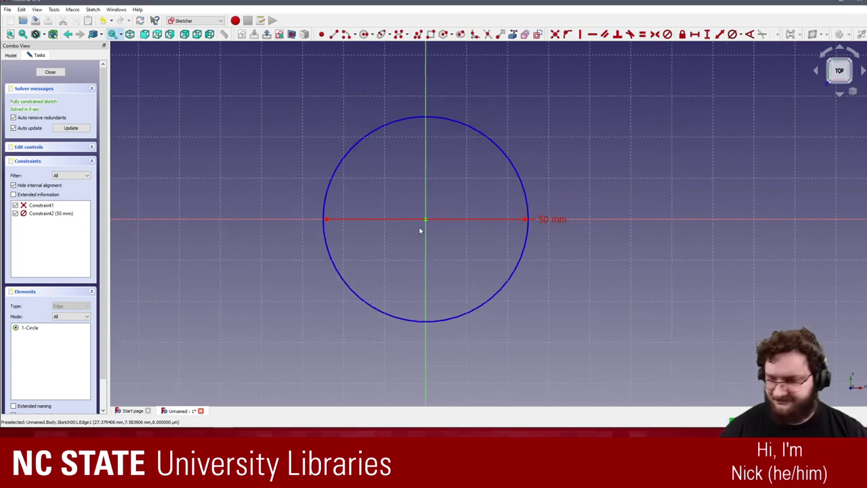
- Draw a circle of about 4 mm radius centred on the 50 mm circle's upper edge, slightly to the right of the vertical axis
scroll(427, 113, up, 3)
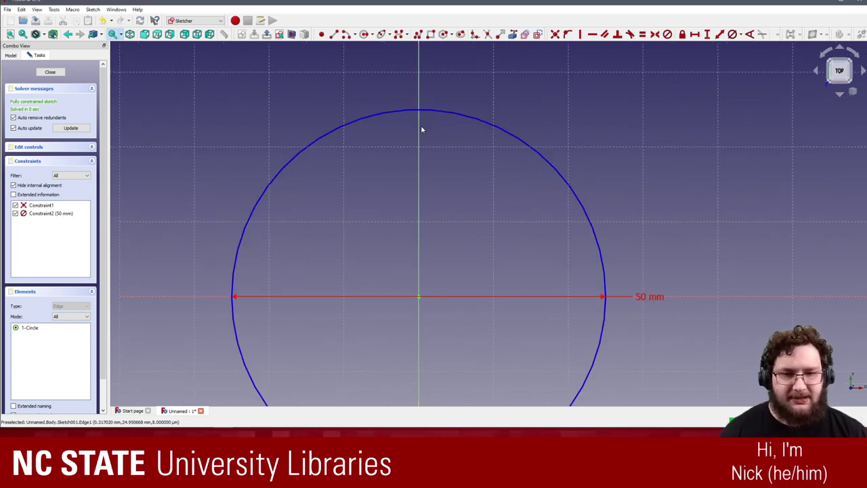
click(365, 35)
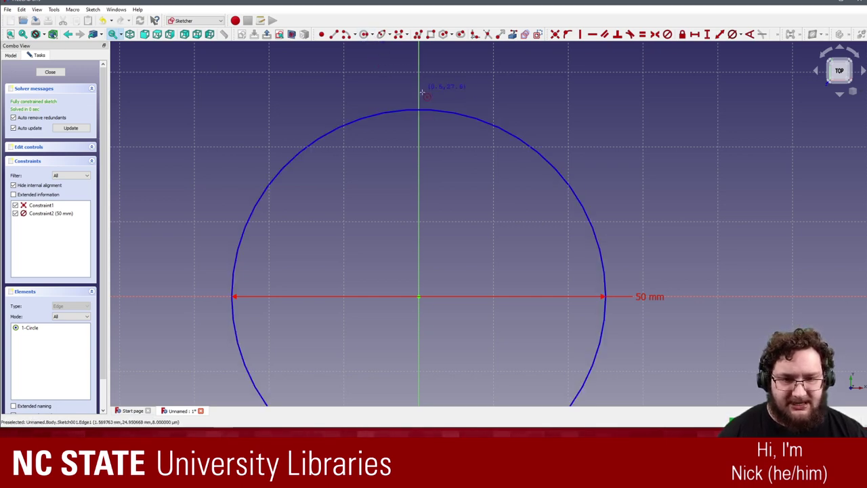
click(450, 112)
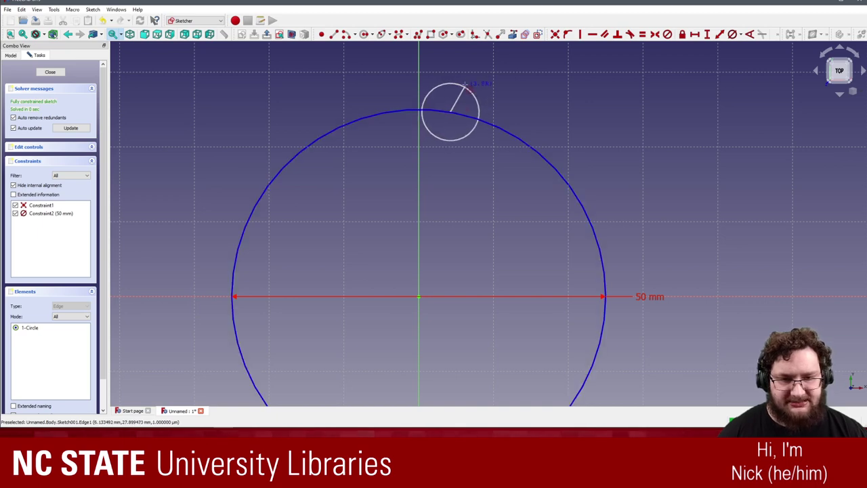
click(480, 104)
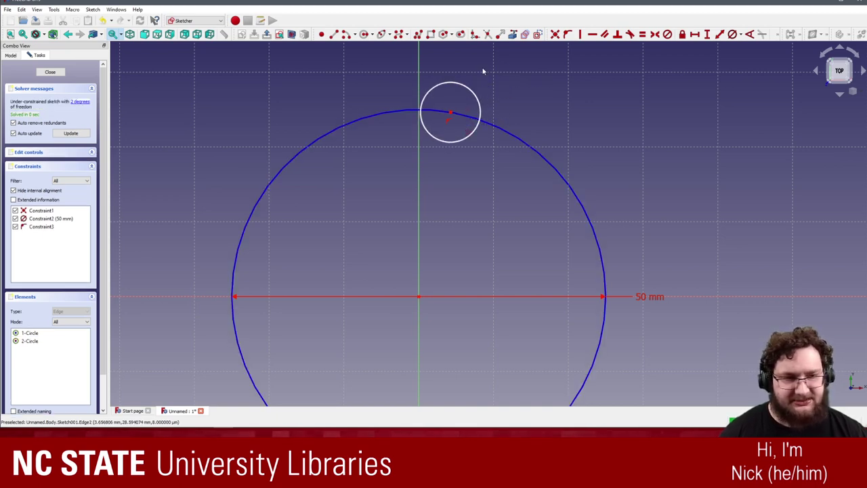
mouse_move(452, 112)
mouse_down()
mouse_move(467, 118)
mouse_move(435, 112)
mouse_up()
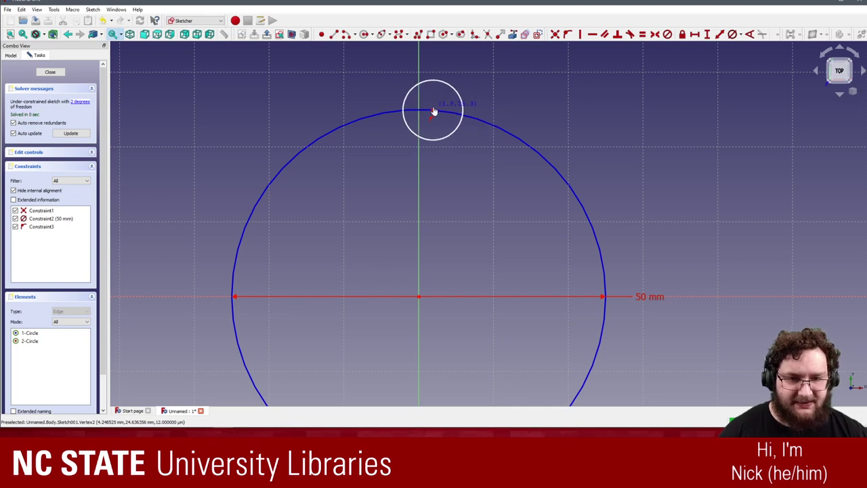
- Try to apply a vertical constraint to the small circle and its centre point
click(584, 33)
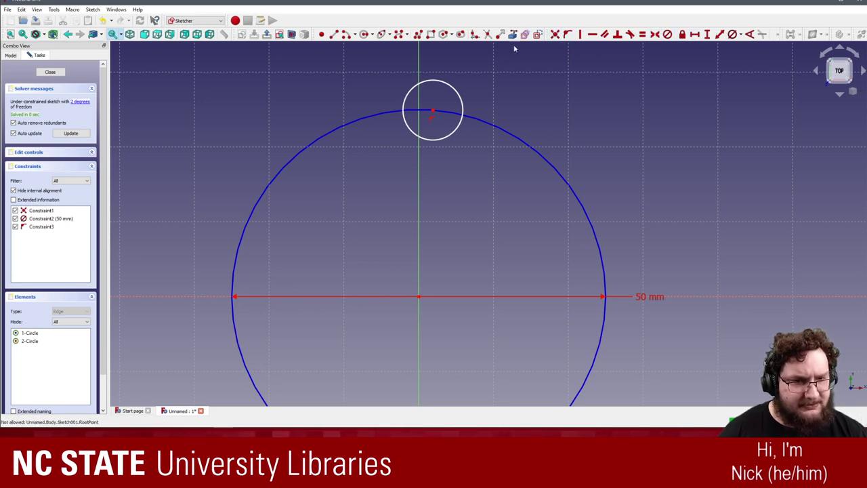
click(458, 94)
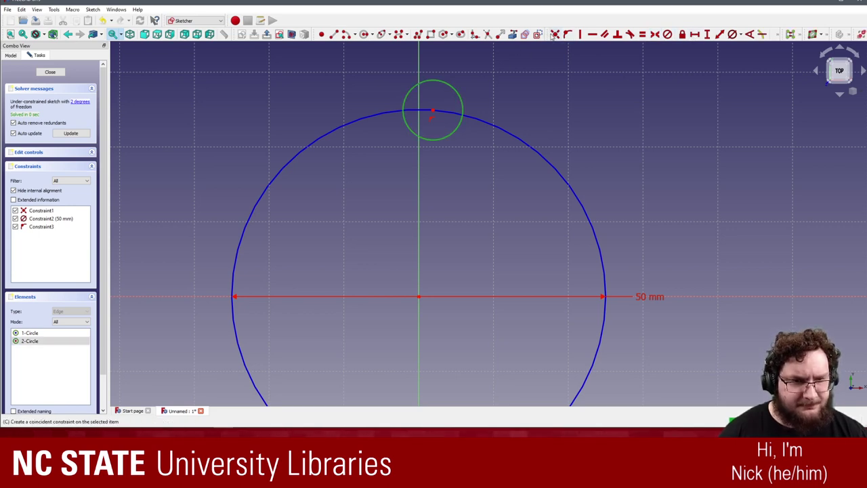
click(580, 34)
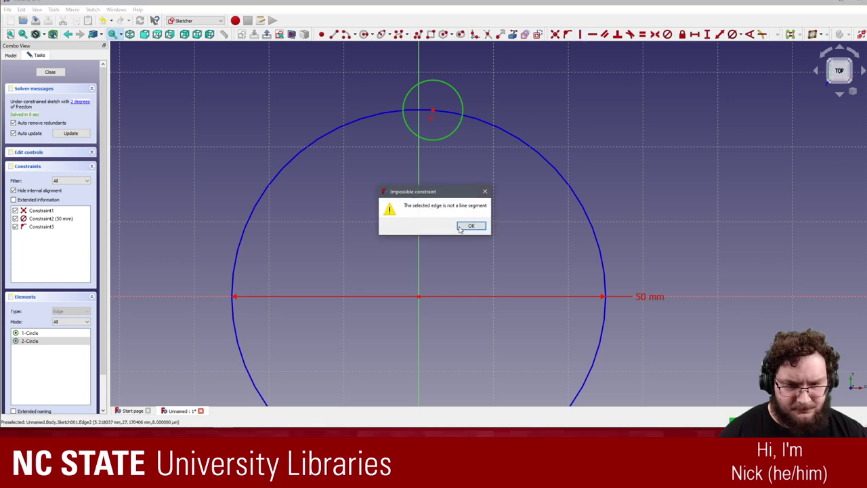
click(471, 226)
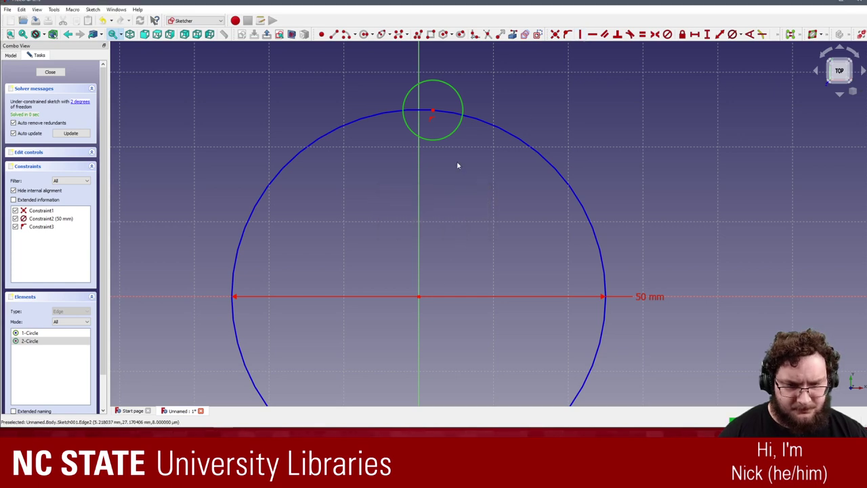
click(434, 112)
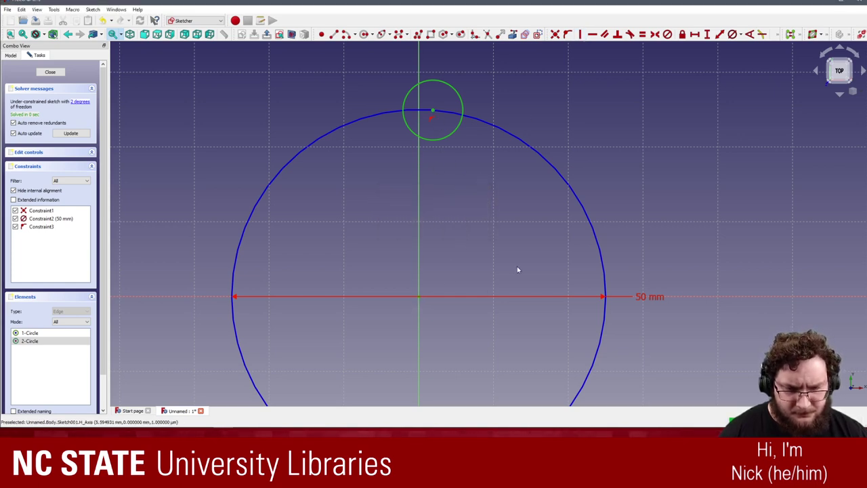
click(580, 34)
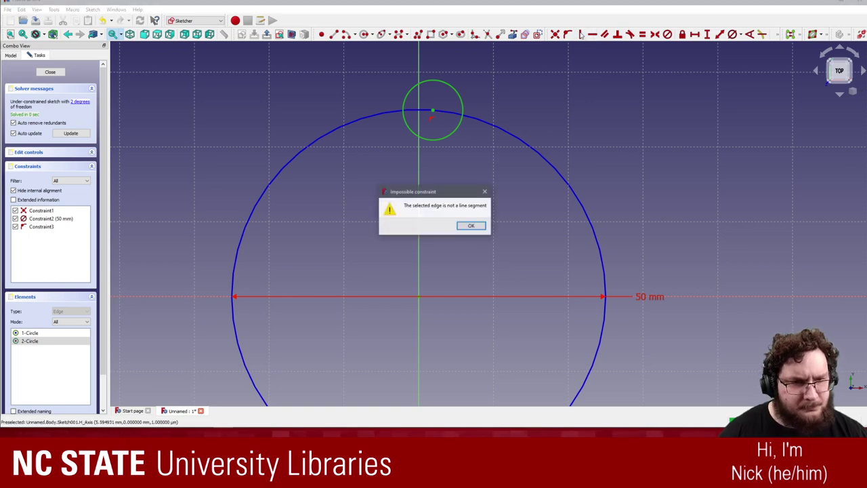
click(472, 226)
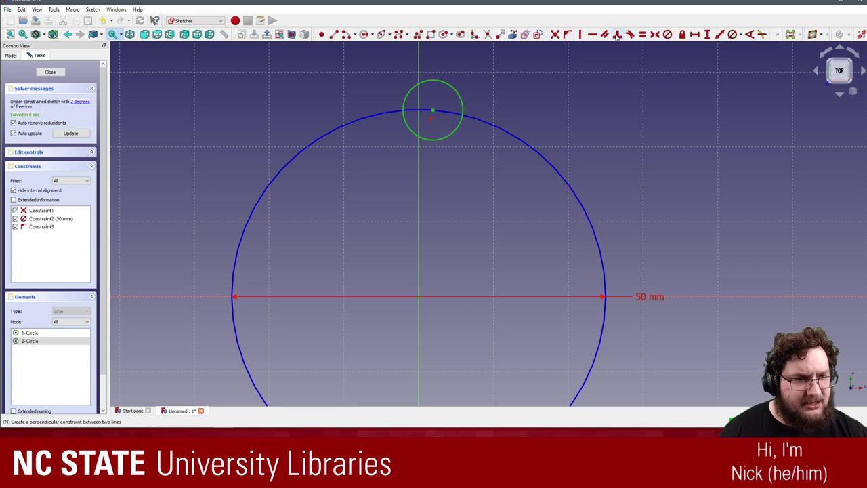
- Move the small circle off the vertical axis, and draw a vertically constrained construction line from the origin to the 50 mm circle's upper edge
drag(434, 114, 473, 120)
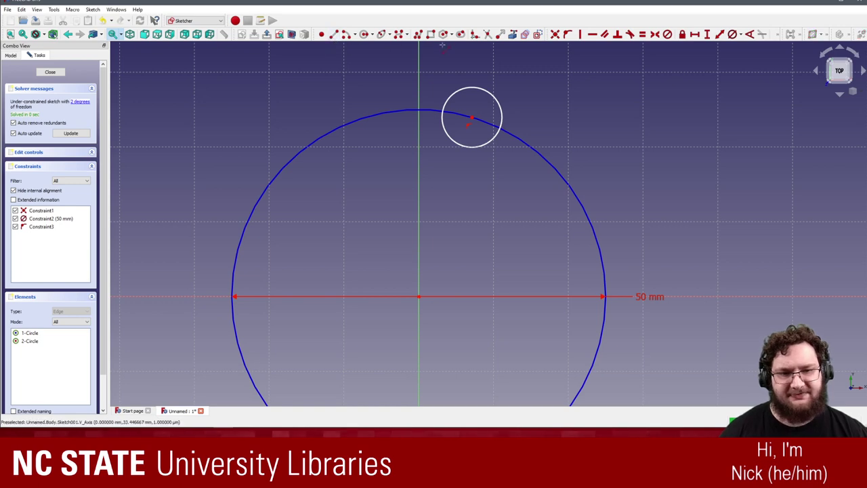
click(530, 37)
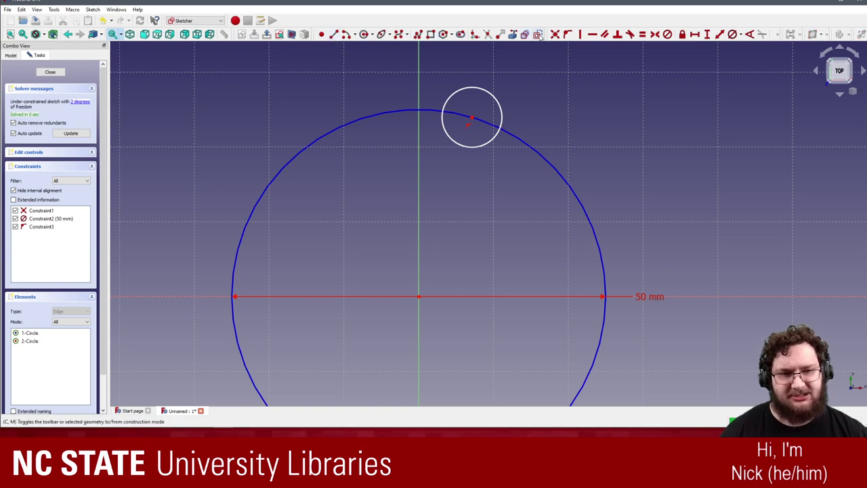
click(418, 297)
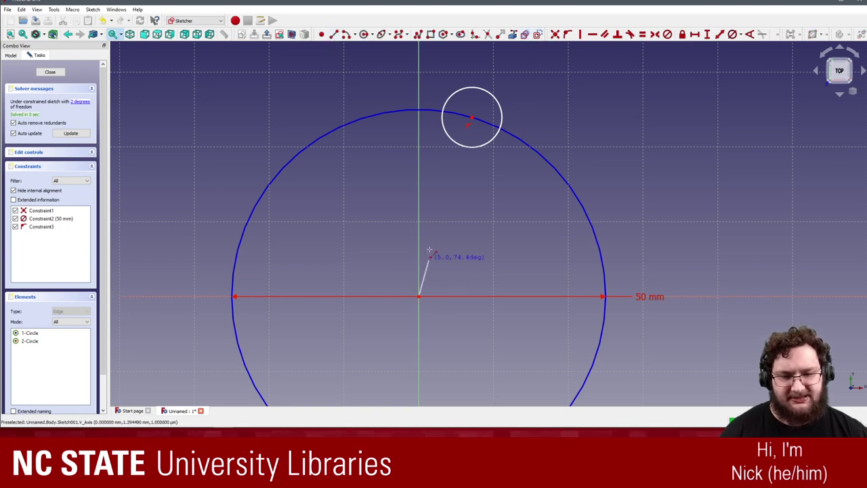
click(427, 111)
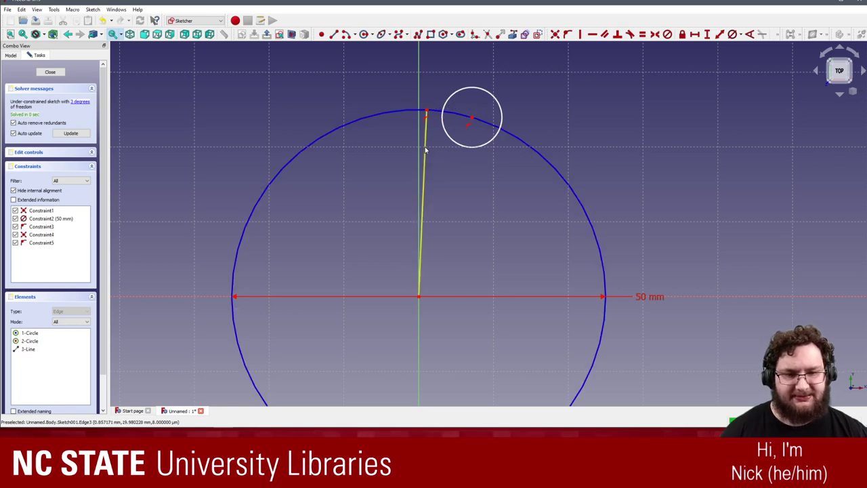
click(580, 34)
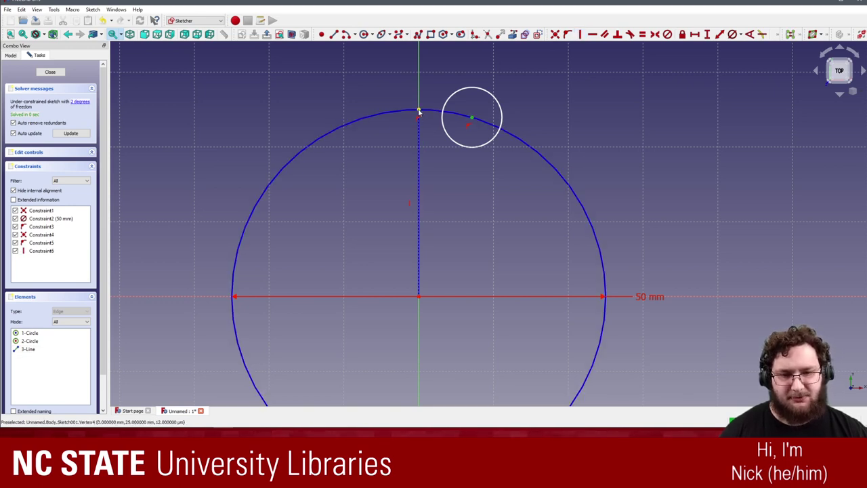
- Try to make the small circle's centre coincident with the upper endpoint of the vertical construction line
click(555, 34)
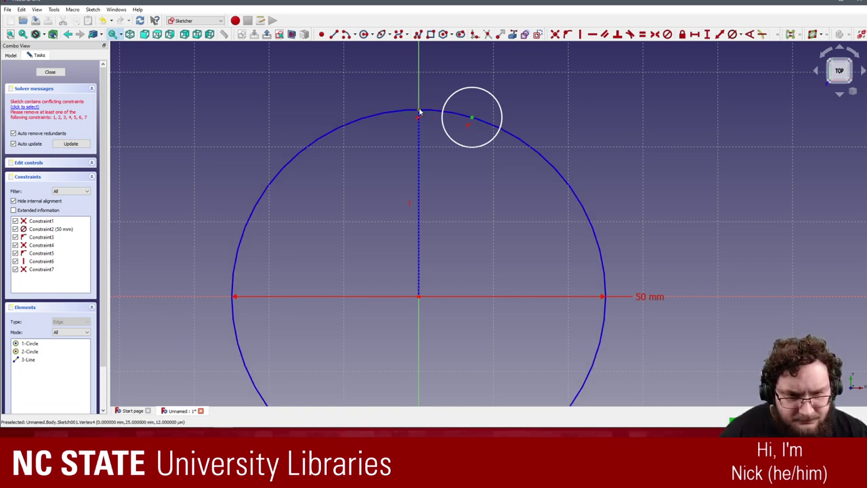
click(555, 34)
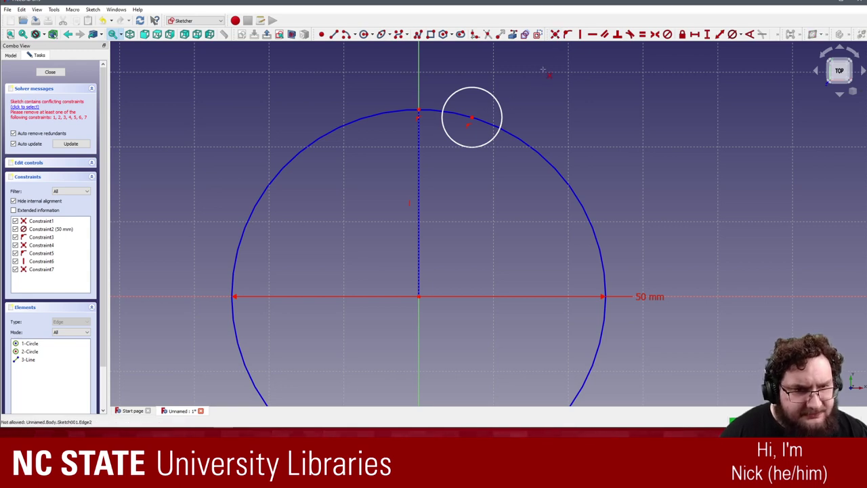
click(472, 118)
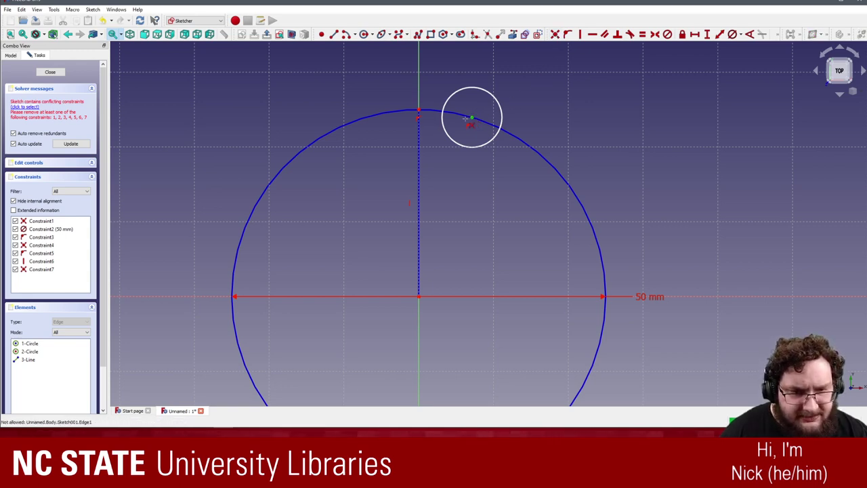
click(418, 110)
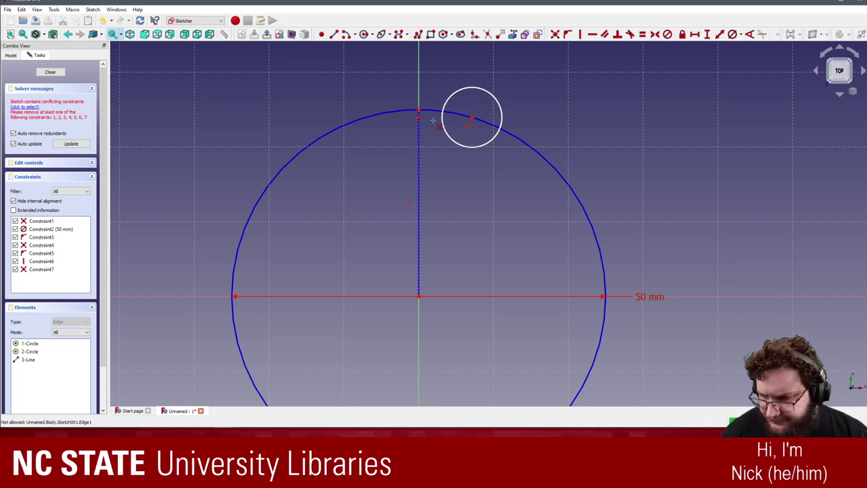
- Delete the small circle to clear the conflicting constraints
click(71, 269)
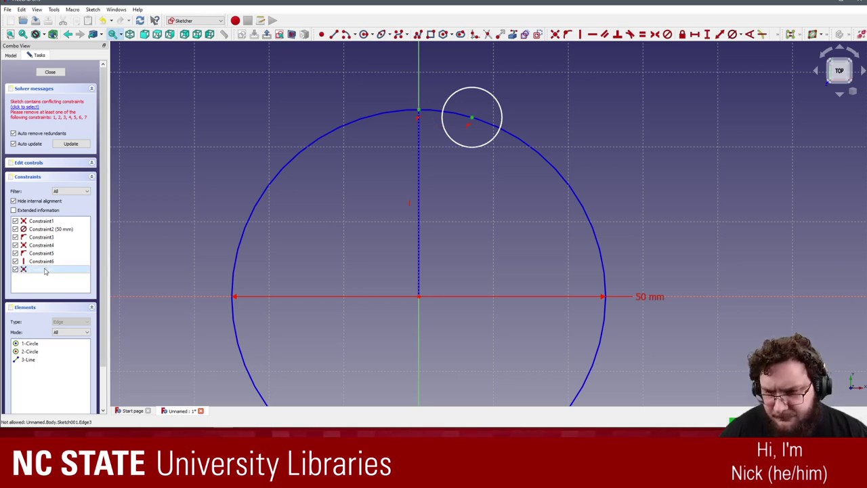
click(65, 143)
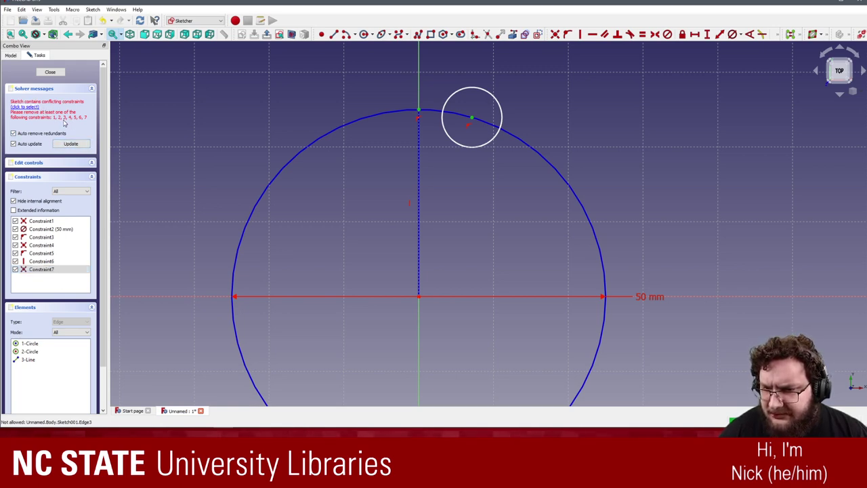
click(480, 96)
key(Delete)
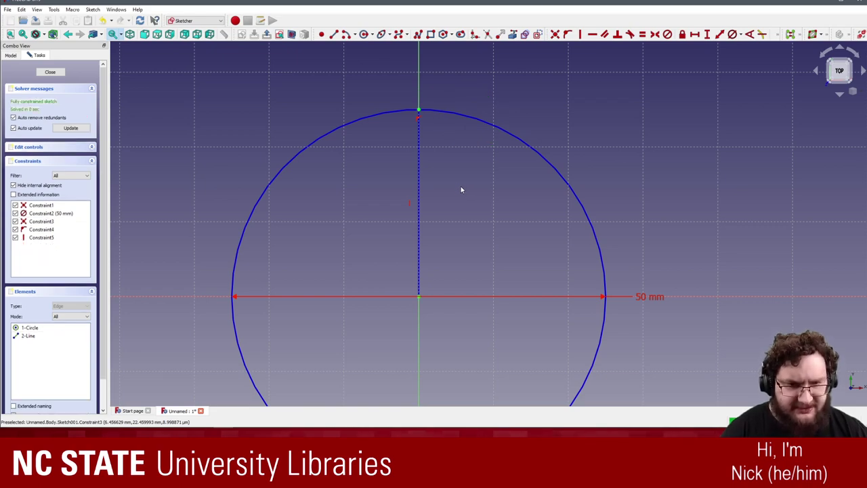
- Examine the remaining 50 mm circle and vertical construction line in the sketch
scroll(424, 275, up, 2)
scroll(424, 274, down, 8)
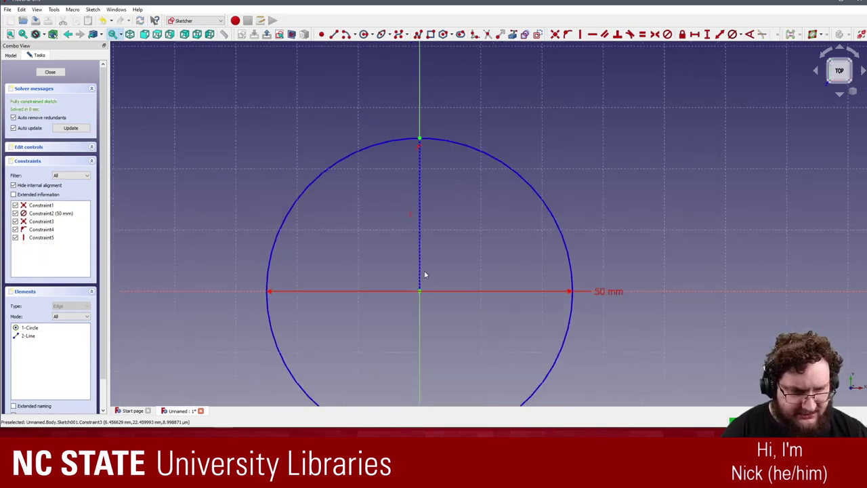
scroll(424, 271, up, 3)
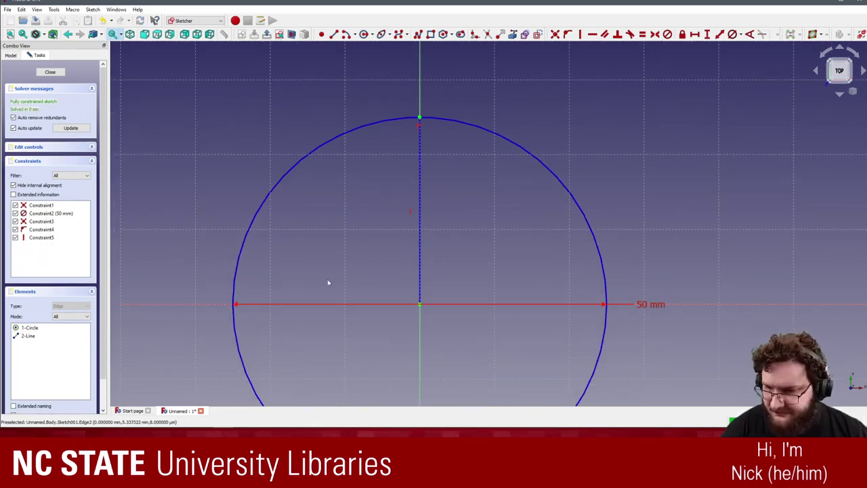
click(38, 330)
click(40, 336)
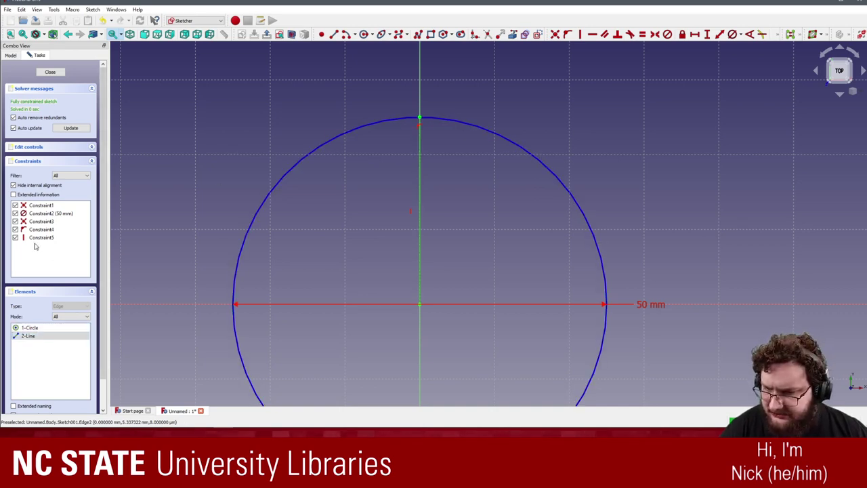
scroll(325, 219, up, 3)
scroll(344, 234, down, 5)
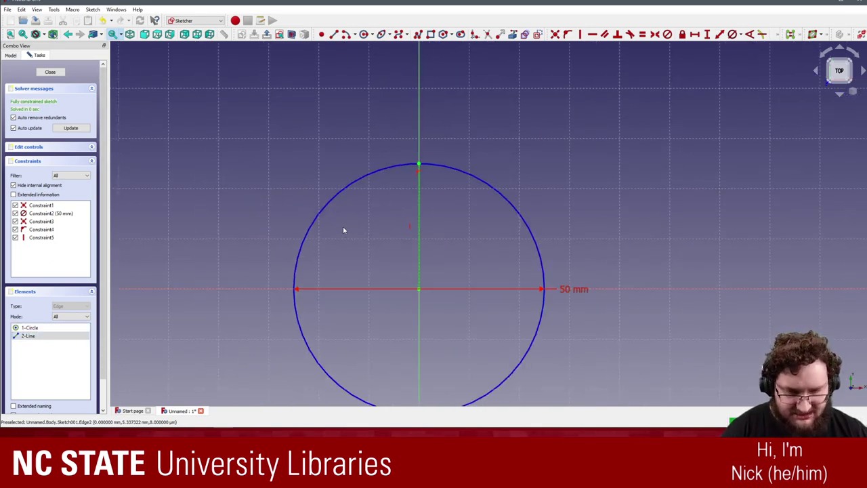
scroll(343, 227, down, 2)
scroll(390, 172, up, 4)
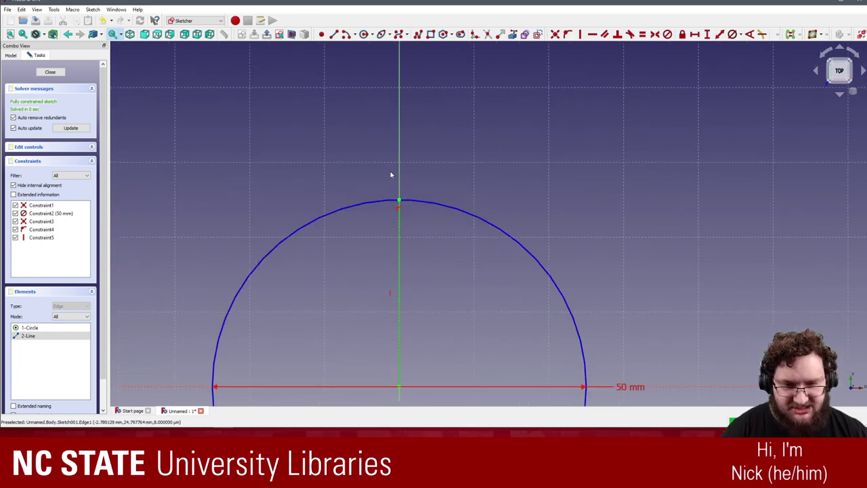
click(409, 207)
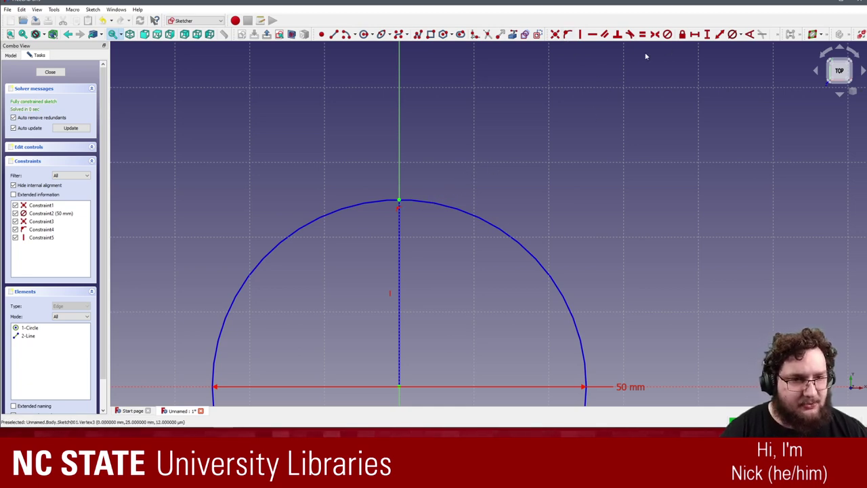
- Draw a circle of about 4 mm radius centred on the upper endpoint of the vertical construction line
click(364, 34)
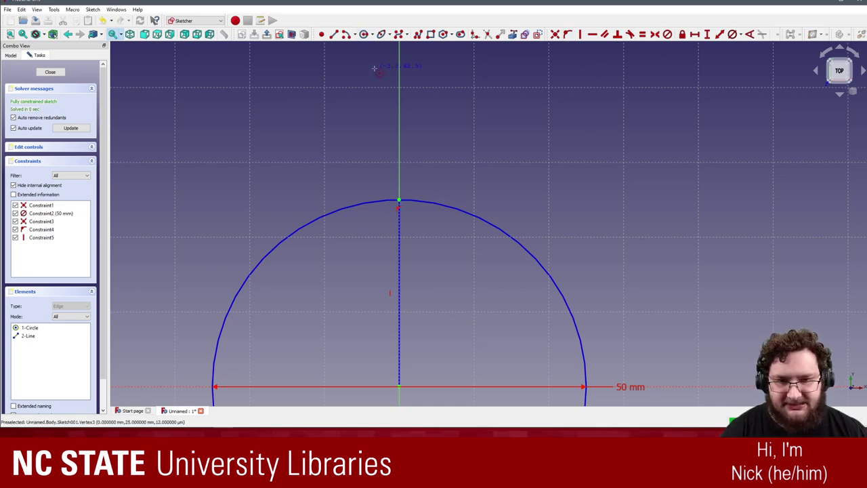
click(399, 201)
click(427, 227)
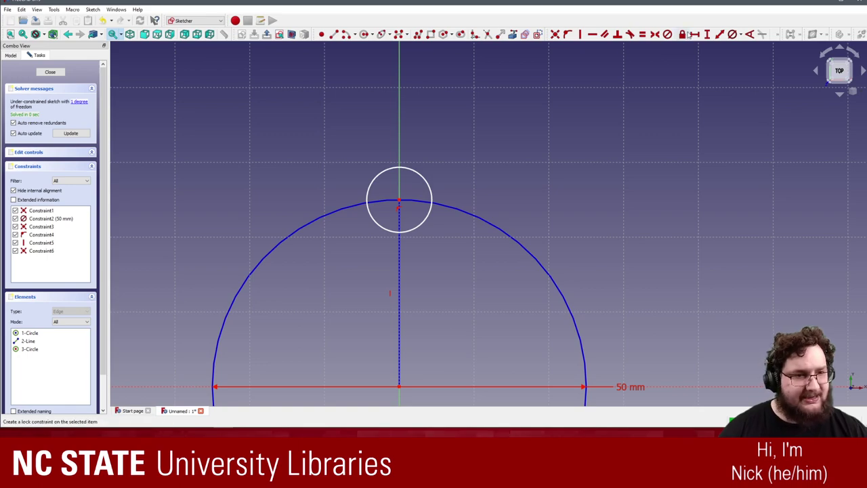
mouse_move(191, 422)
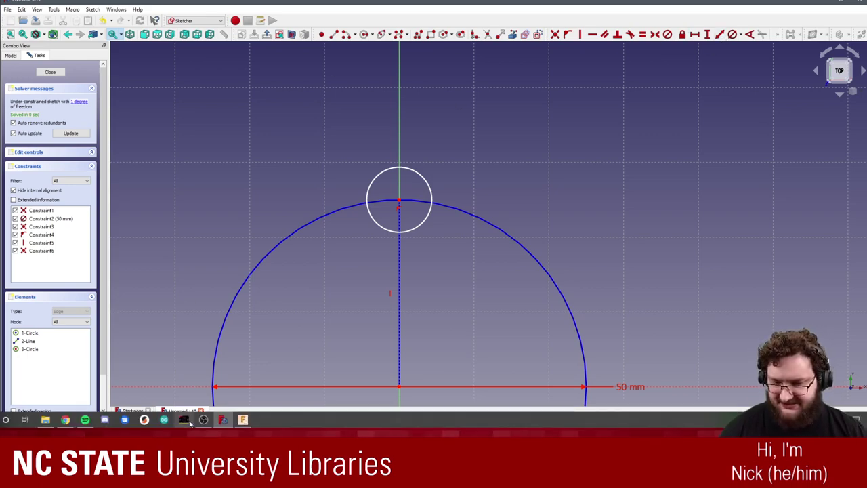
click(223, 421)
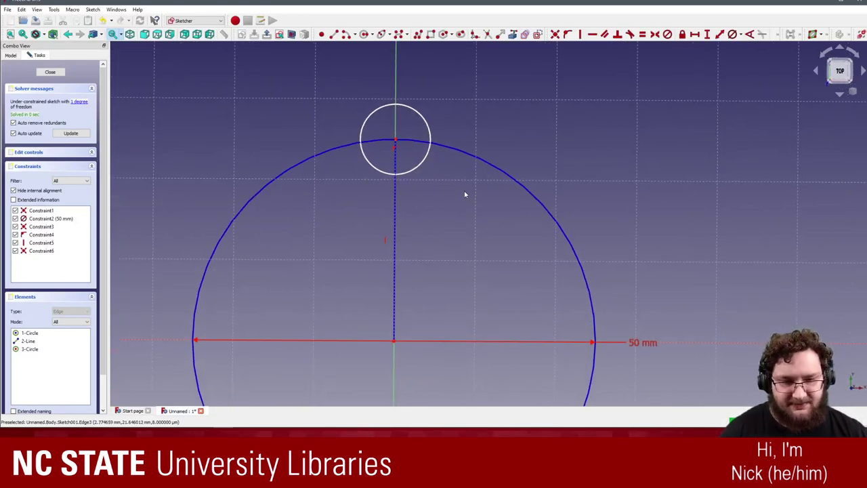
scroll(457, 195, up, 2)
scroll(456, 195, down, 3)
scroll(456, 191, up, 1)
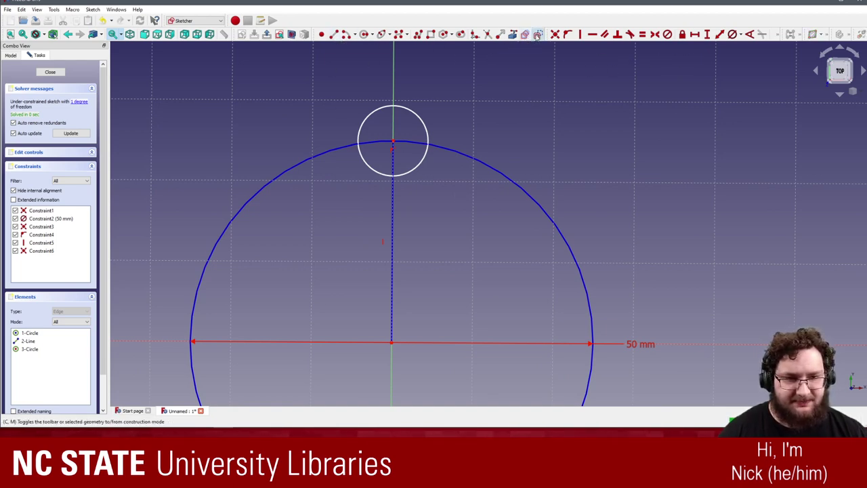
- Draw two construction lines from the origin to the small circle's sides, with both outer endpoints constrained onto the 50 mm circle
click(392, 343)
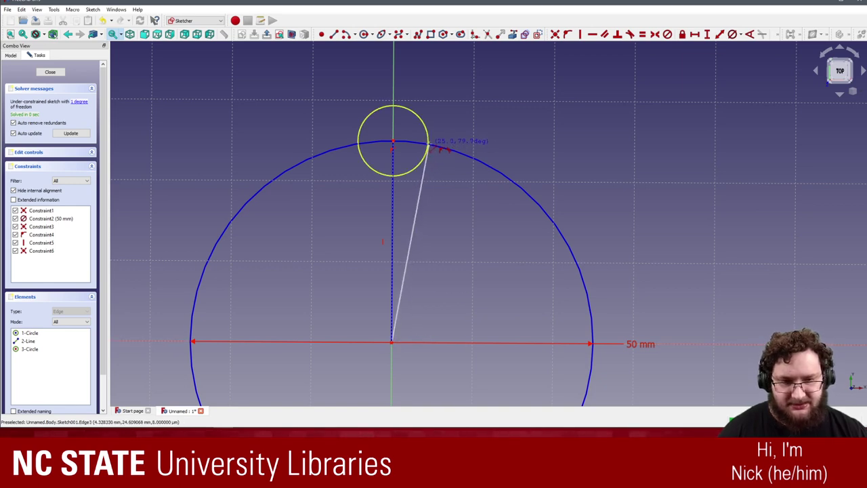
click(428, 147)
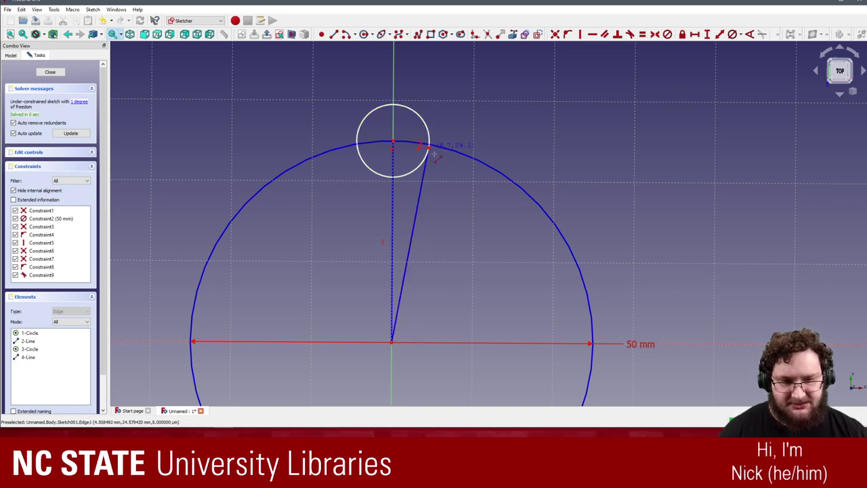
click(393, 342)
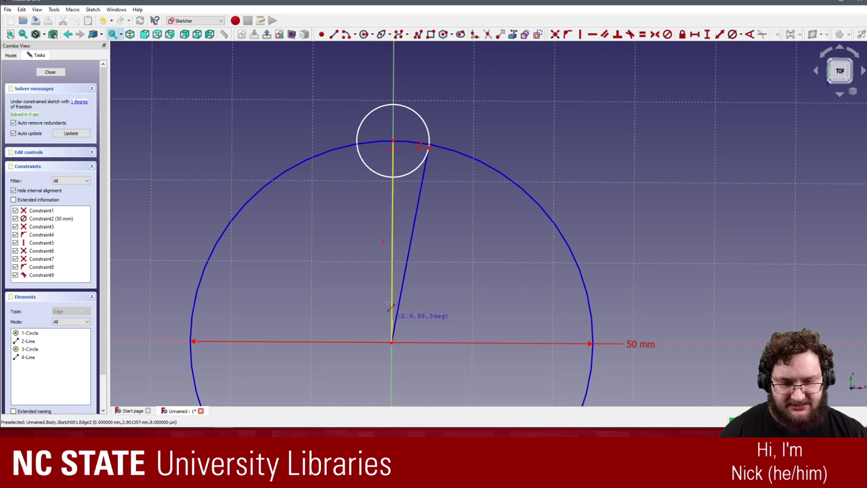
click(363, 160)
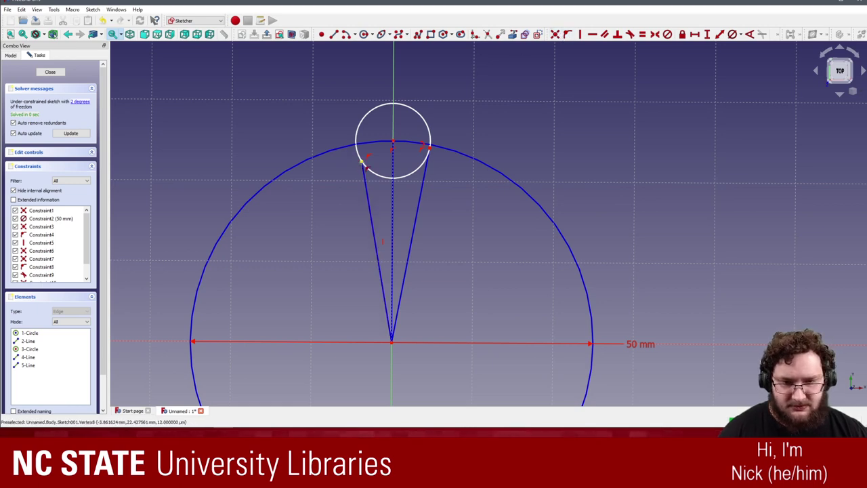
click(337, 150)
key(o)
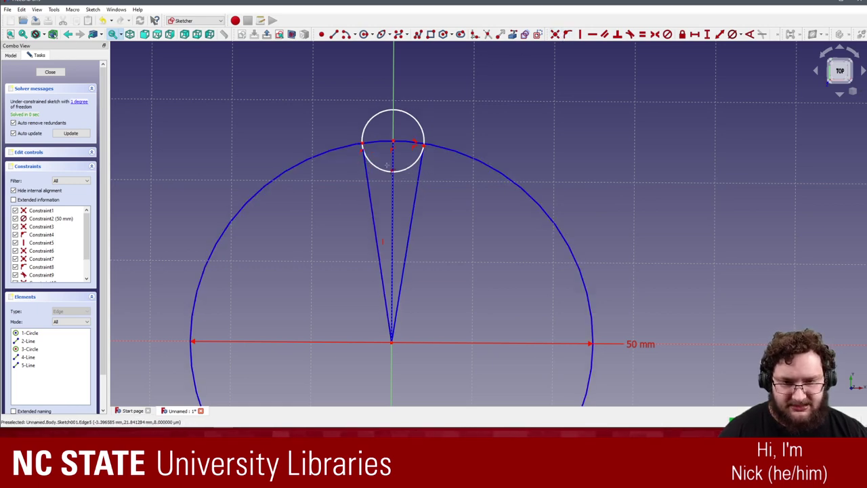
- Try another constraint on the right construction line's outer endpoint, undo it, and try resizing the small circle from that endpoint
click(424, 146)
click(435, 145)
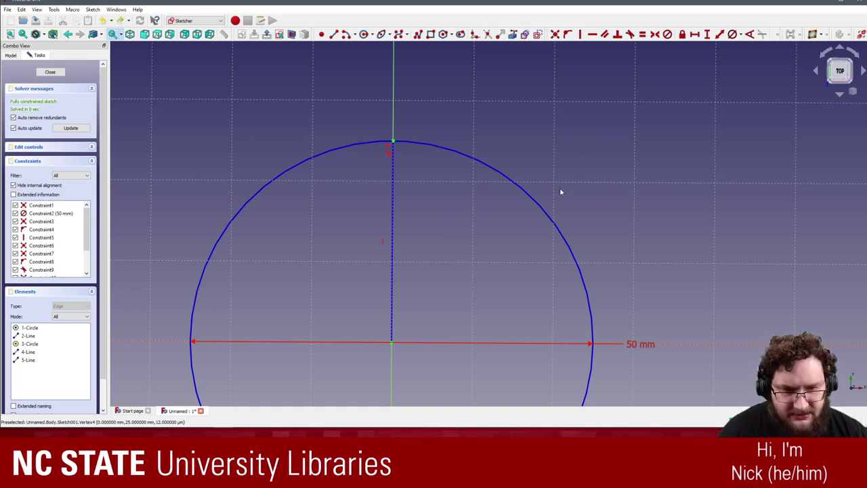
key(ctrl+z)
mouse_move(424, 150)
mouse_down()
mouse_move(440, 147)
mouse_move(440, 133)
mouse_move(441, 150)
mouse_up()
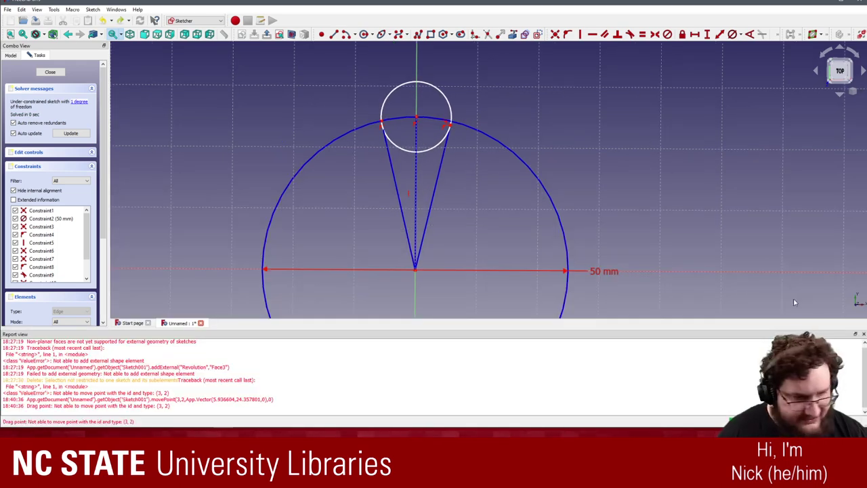
click(863, 334)
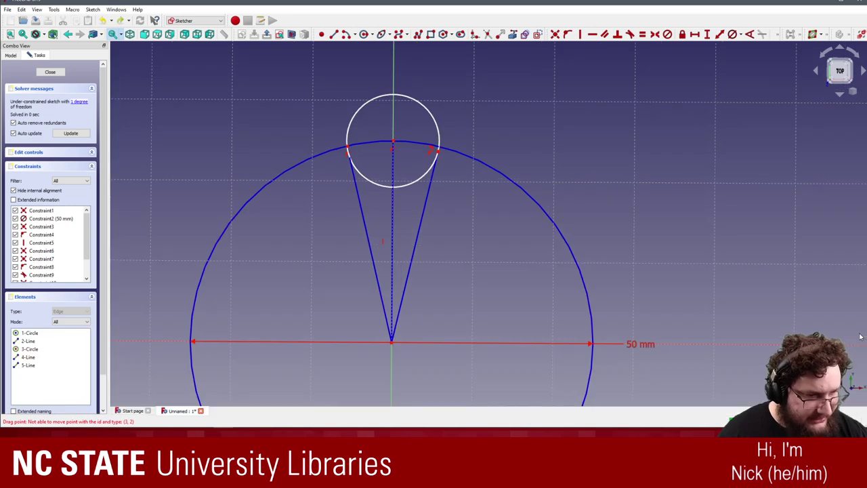
- Delete the constraint at the right construction line's outer endpoint and test the freedom of both outer endpoints by moving them outward
click(431, 149)
key(Delete)
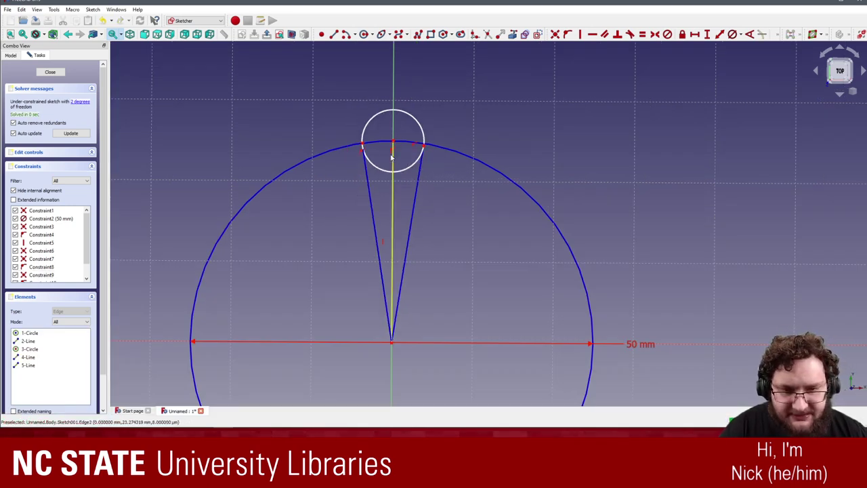
drag(364, 146, 338, 161)
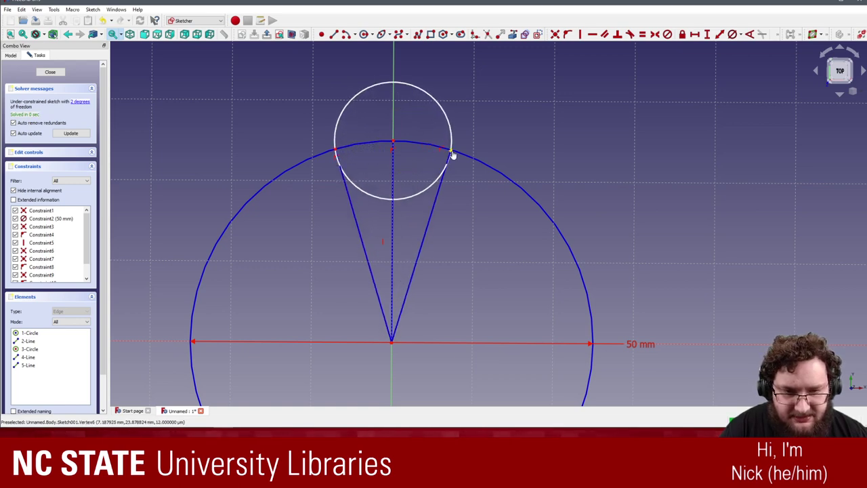
mouse_move(450, 152)
mouse_down()
mouse_move(445, 180)
mouse_move(457, 165)
mouse_up()
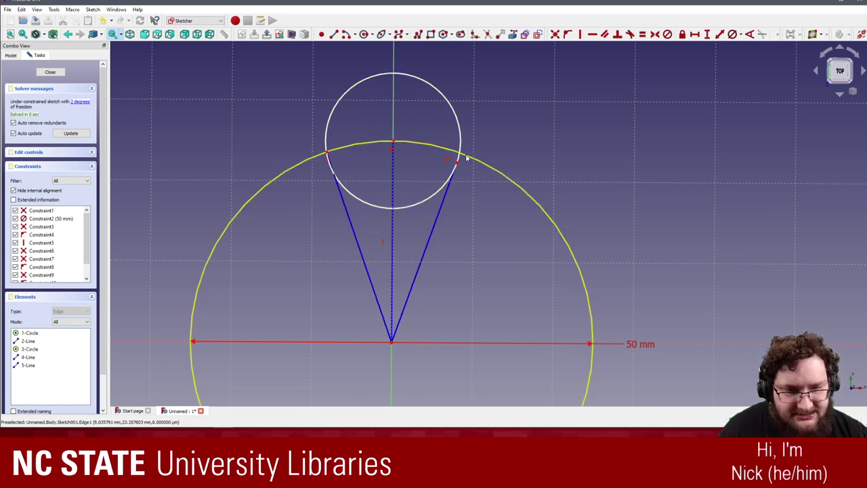
- Constrain the right construction line's outer endpoint onto the 50 mm circle and shrink the small circle to about 4.7 mm radius
click(466, 157)
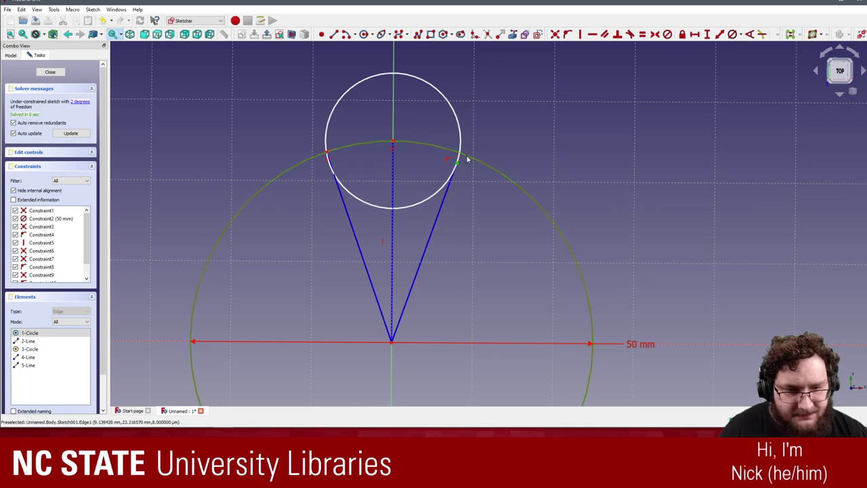
click(463, 170)
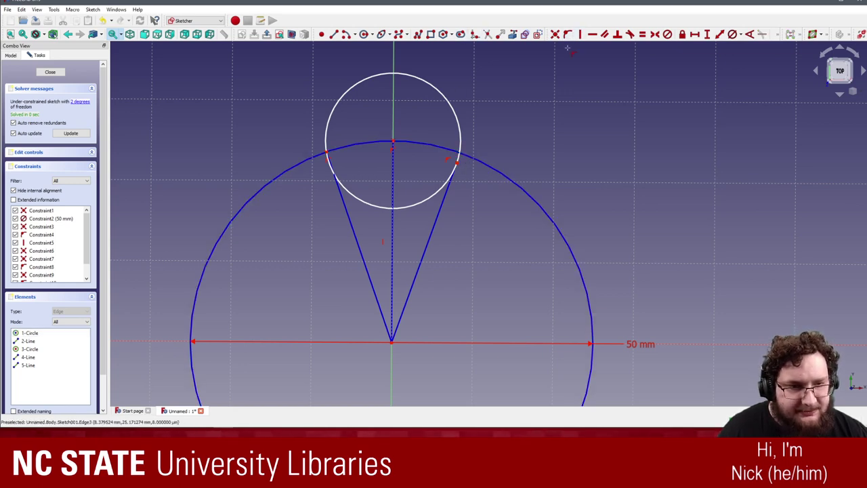
click(474, 162)
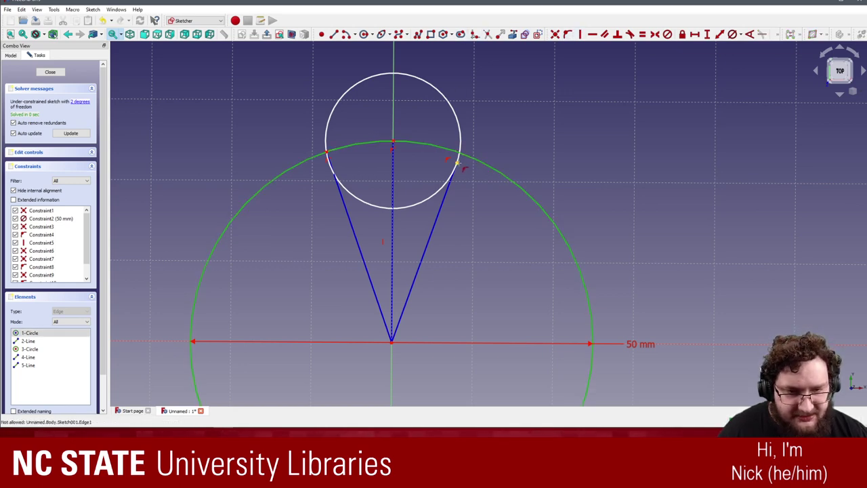
click(459, 164)
key(o)
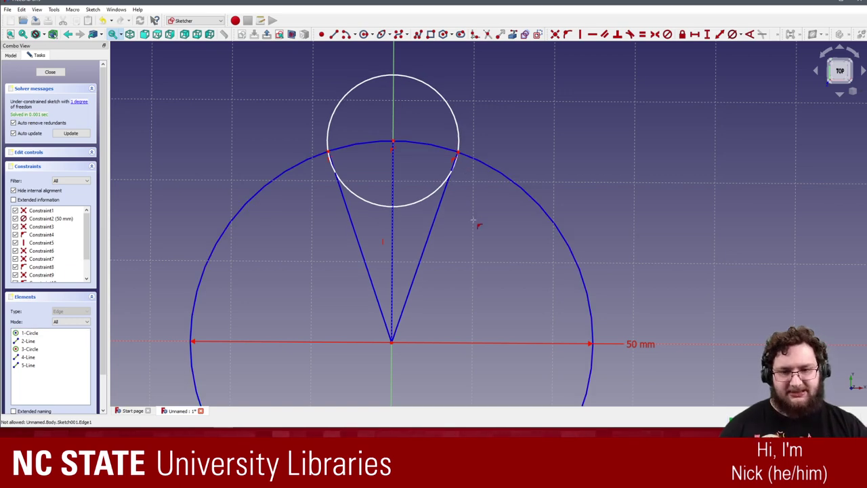
drag(458, 154, 431, 145)
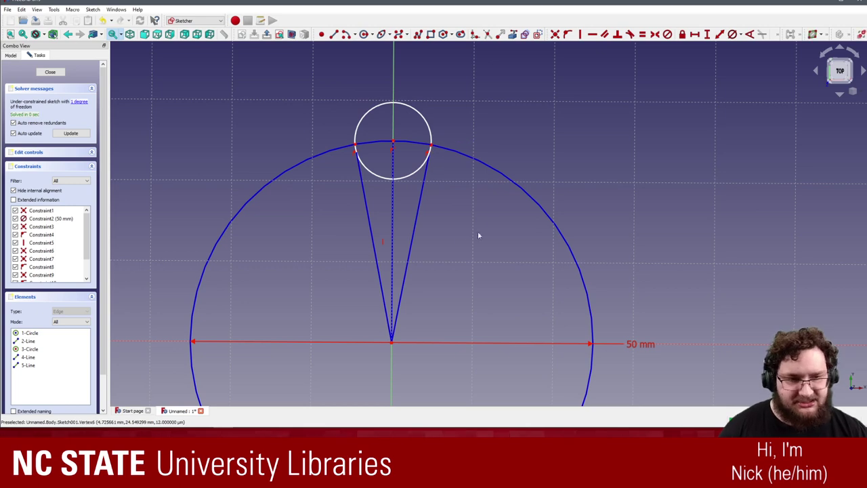
- Constrain the angle between the two outer construction lines to 15° and close the sketch
click(749, 34)
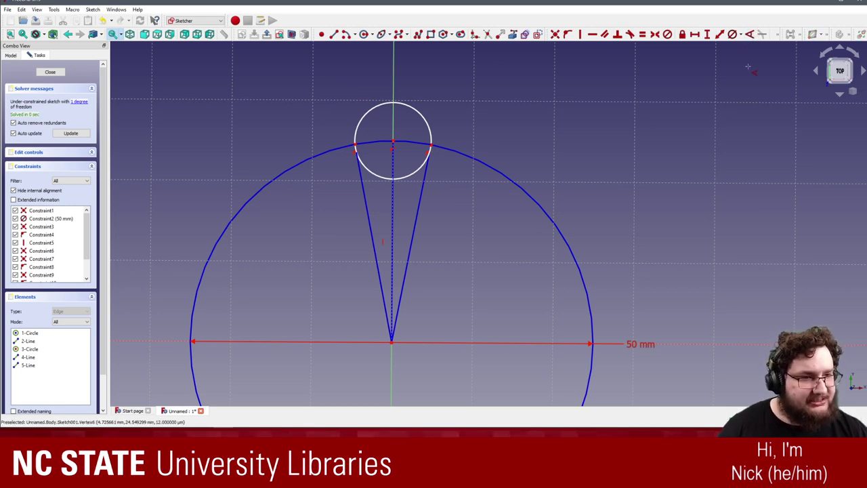
click(374, 238)
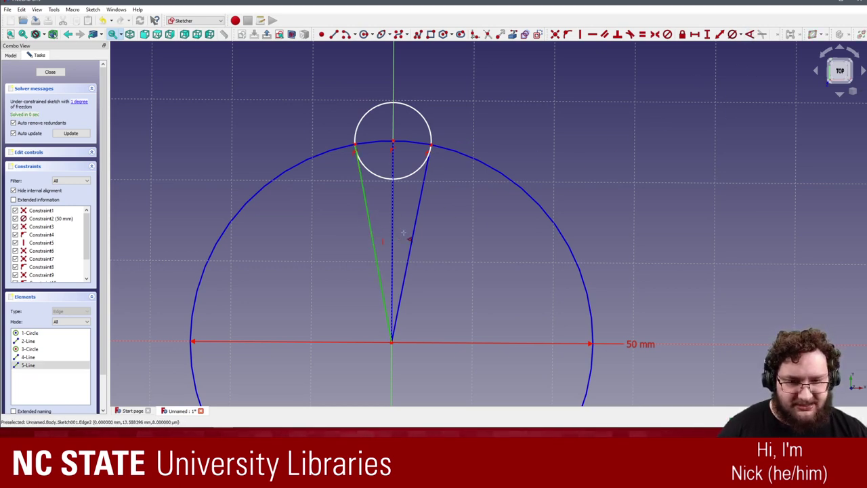
click(412, 231)
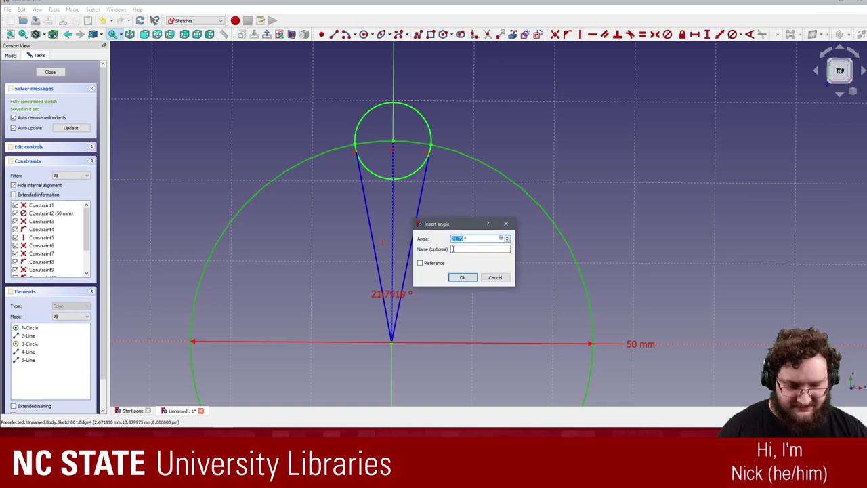
text(15)
key(Return)
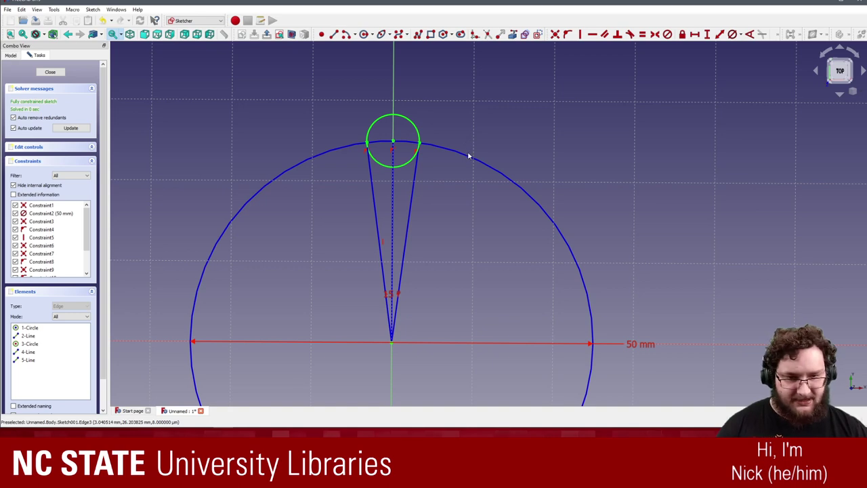
click(50, 73)
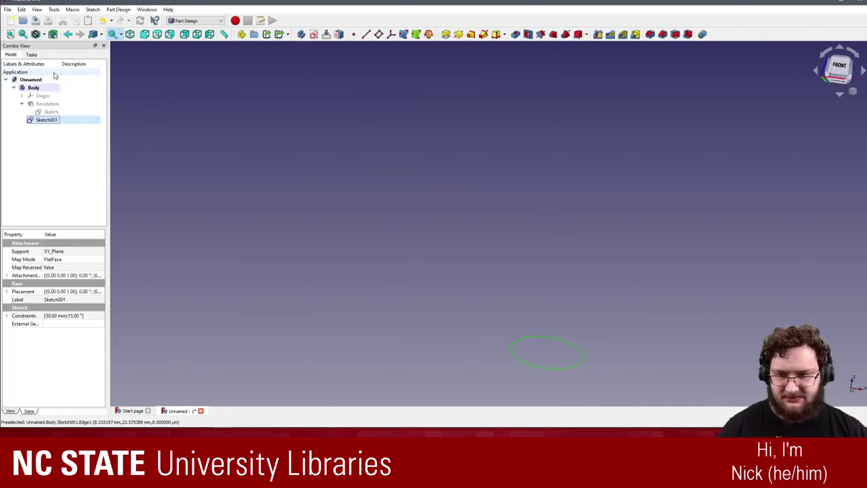
- Make the hidden Revolution feature visible and inspect where the small circle sits against the puck's rim
click(432, 201)
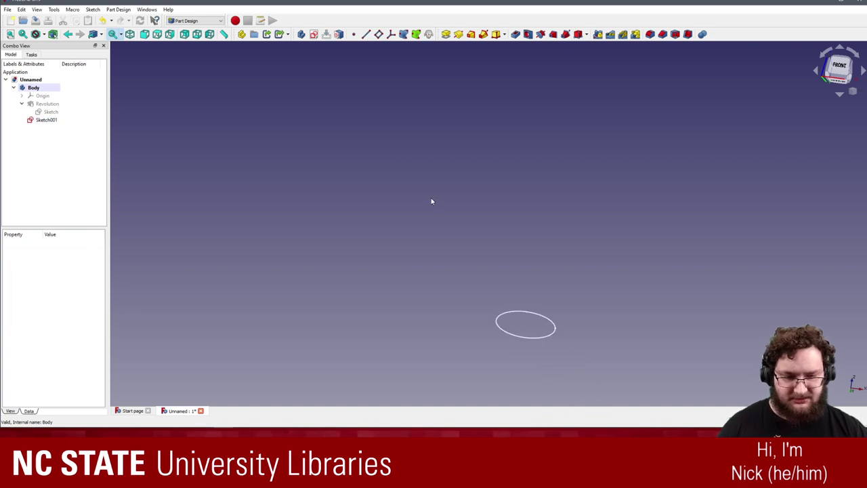
click(48, 103)
key(space)
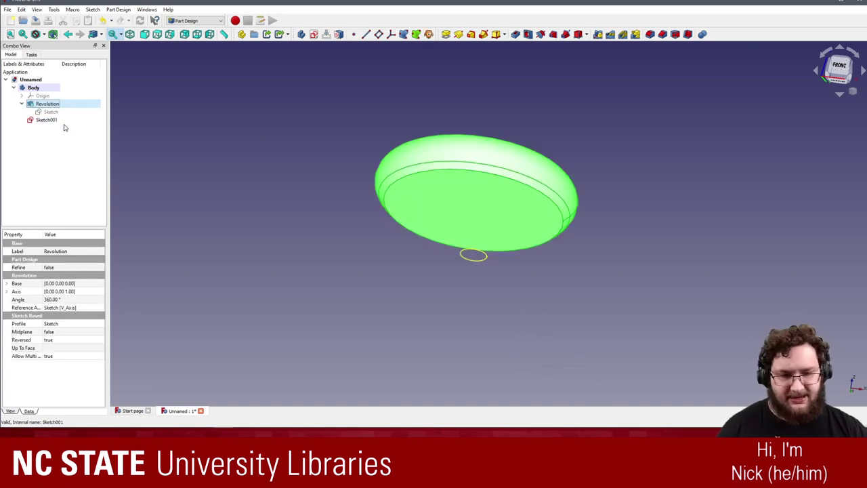
click(321, 129)
key(0)
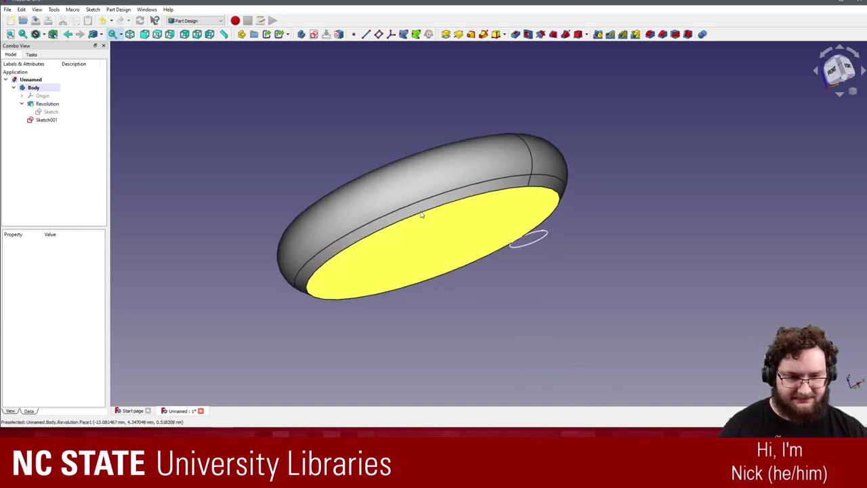
key(4)
scroll(494, 232, up, 5)
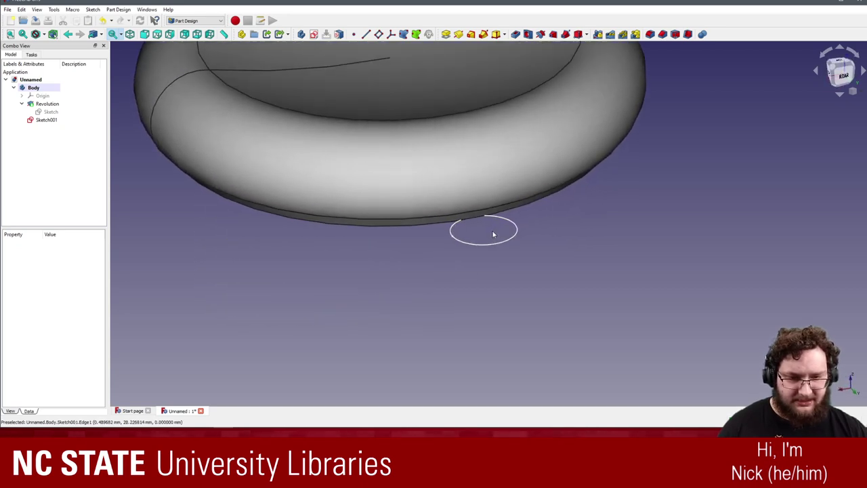
key(5)
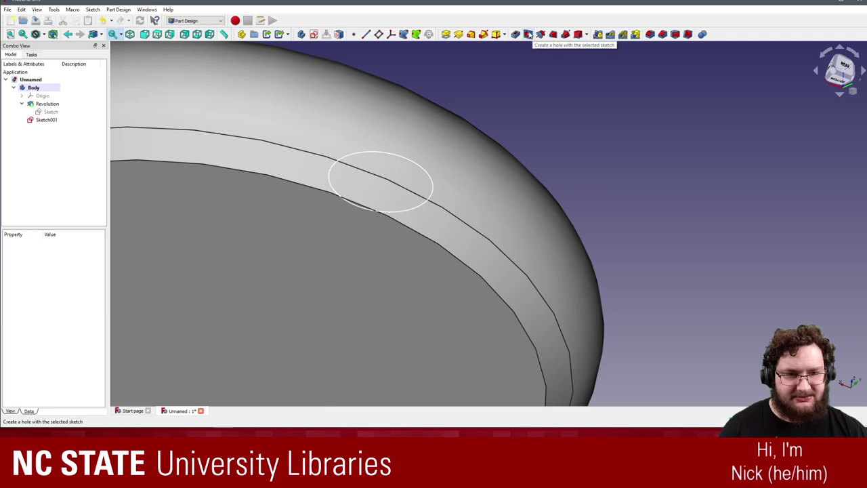
click(528, 34)
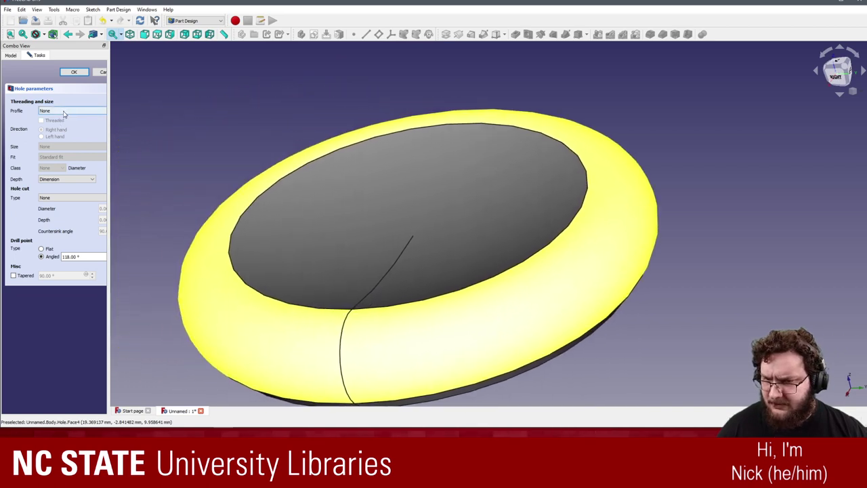
click(64, 112)
click(64, 117)
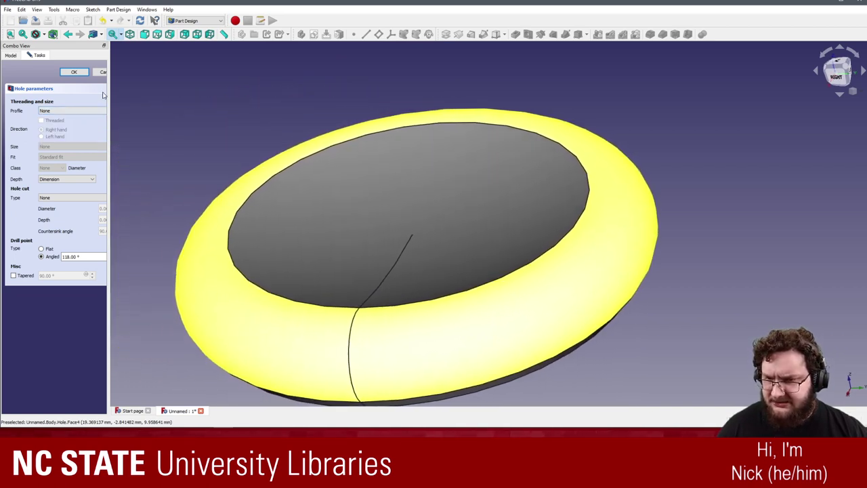
click(102, 73)
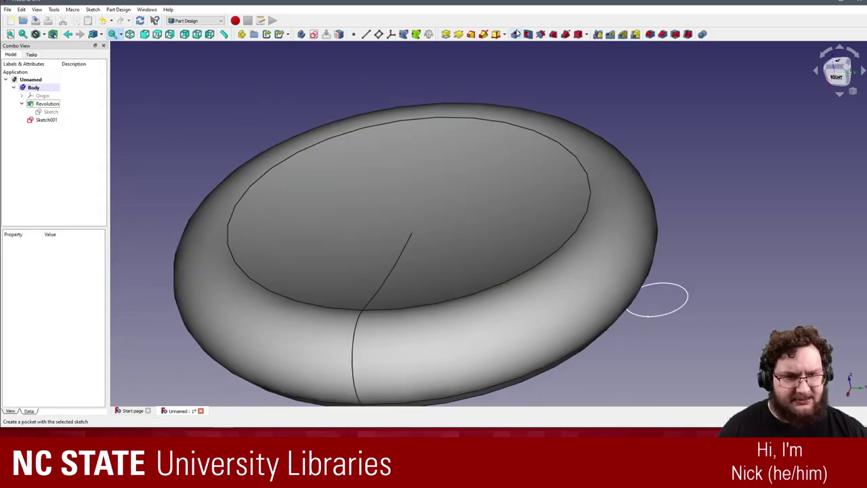
- Cut the small circle out of the puck's rim with a reversed Pocket of type Through all
click(516, 34)
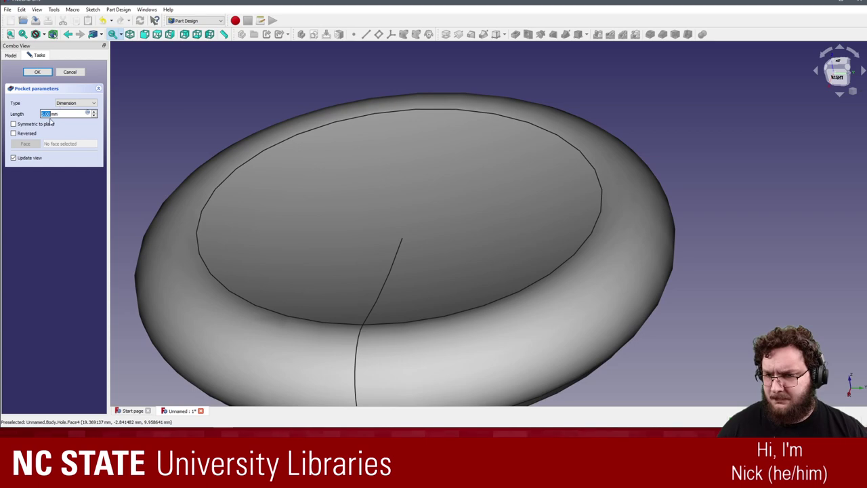
click(75, 103)
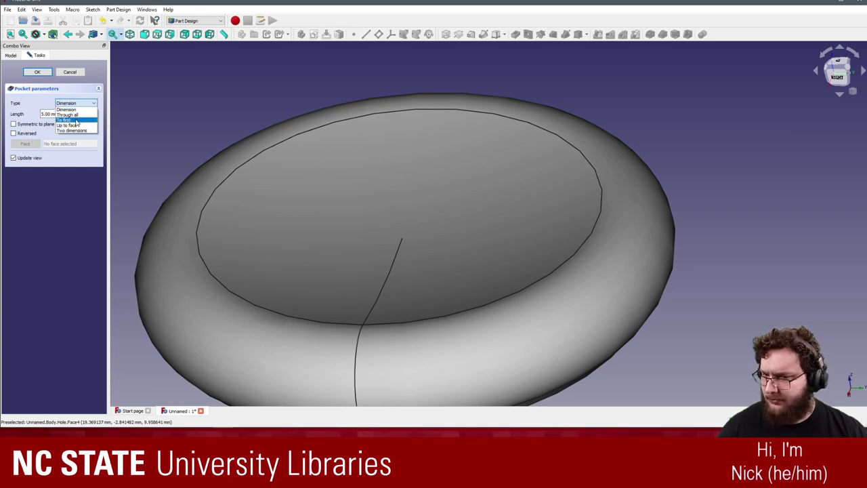
click(76, 115)
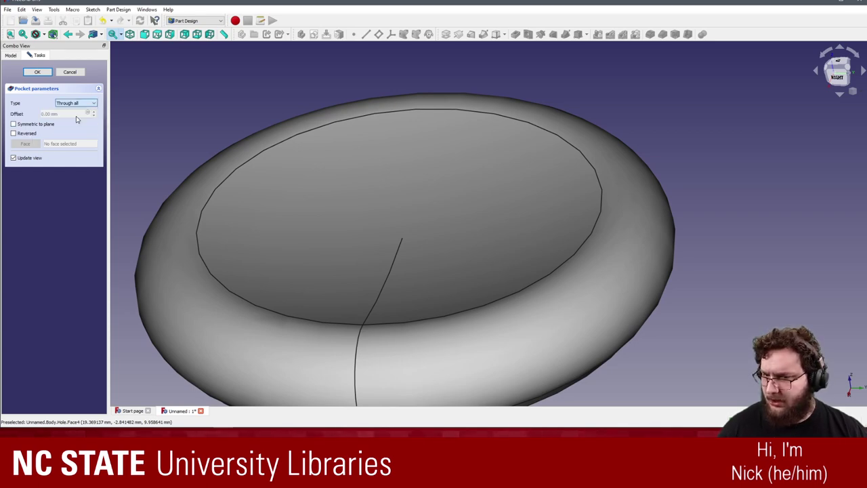
click(34, 136)
middle_drag(298, 161, 475, 192)
key(0)
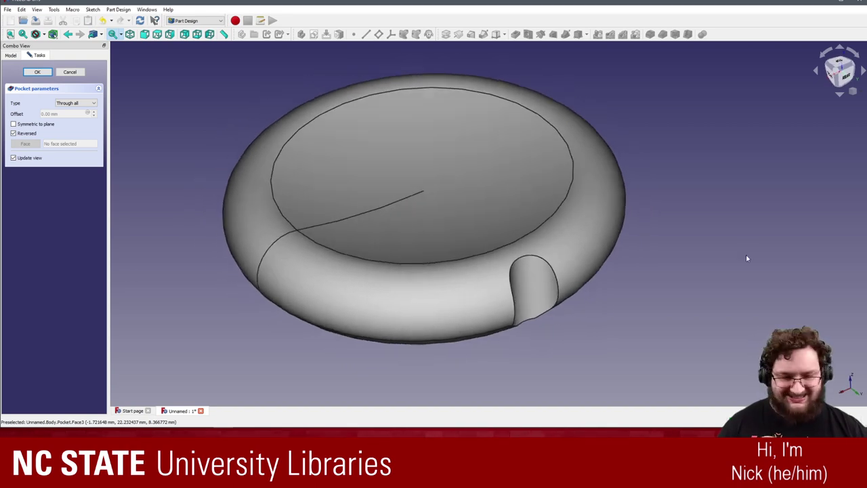
click(37, 72)
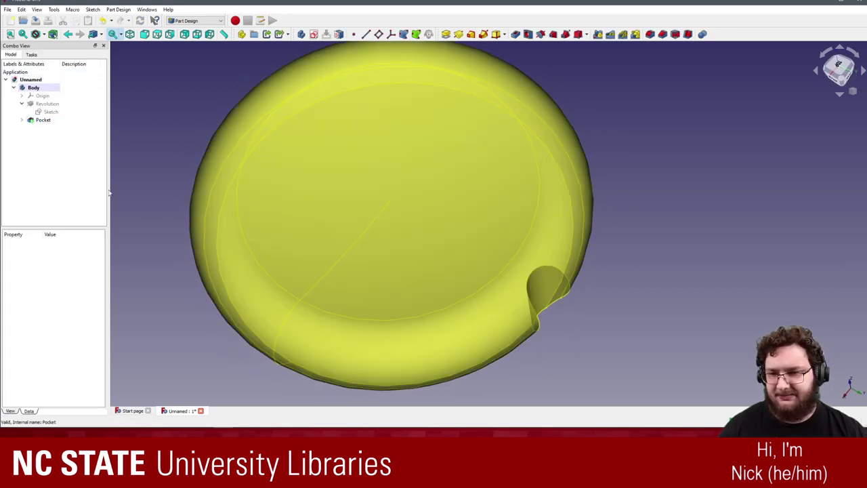
- Start a polar pattern feature and choose the Pocket as the feature to repeat
middle_drag(697, 234, 610, 45)
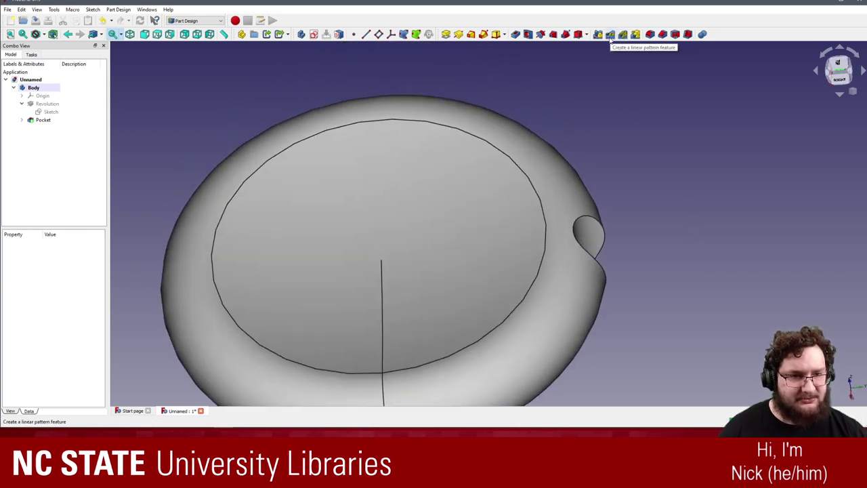
key(Up)
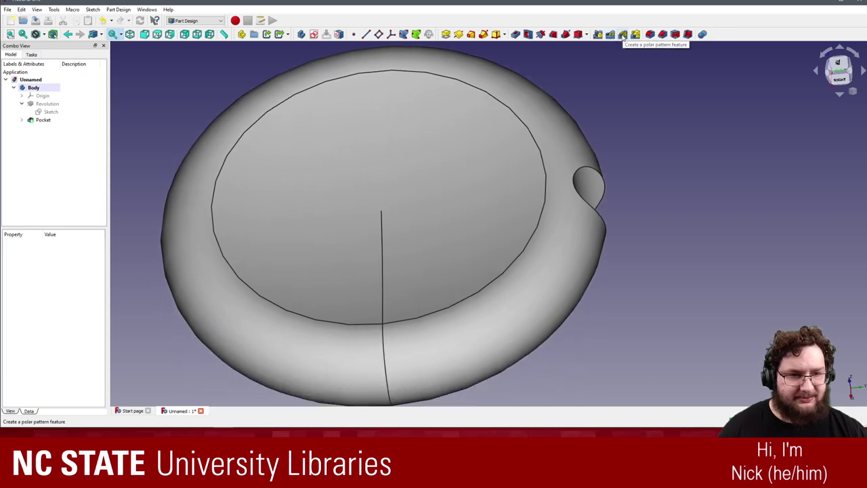
click(615, 37)
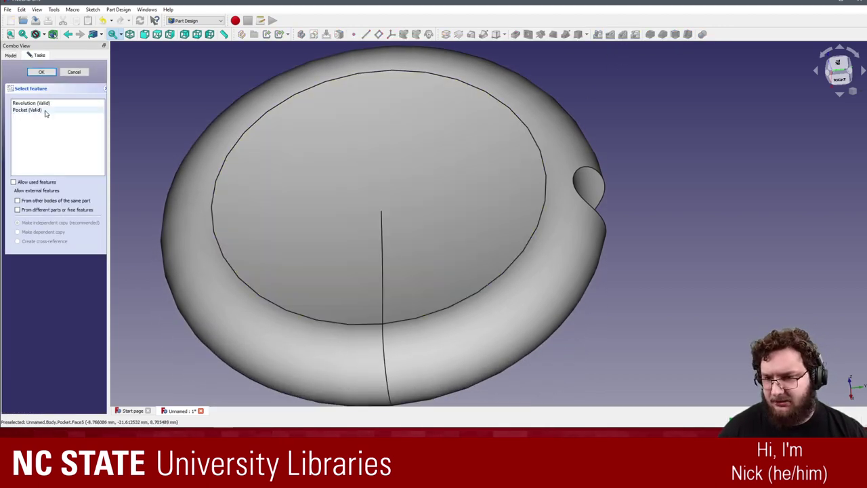
click(27, 110)
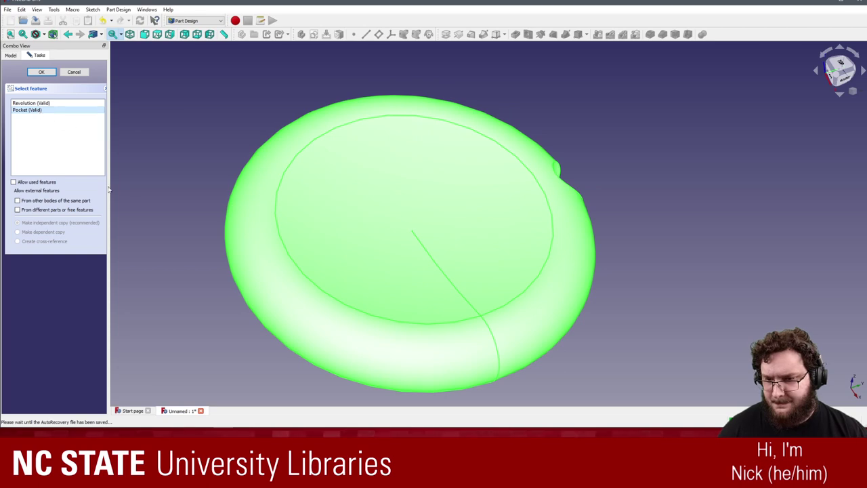
drag(109, 180, 120, 180)
drag(129, 182, 113, 183)
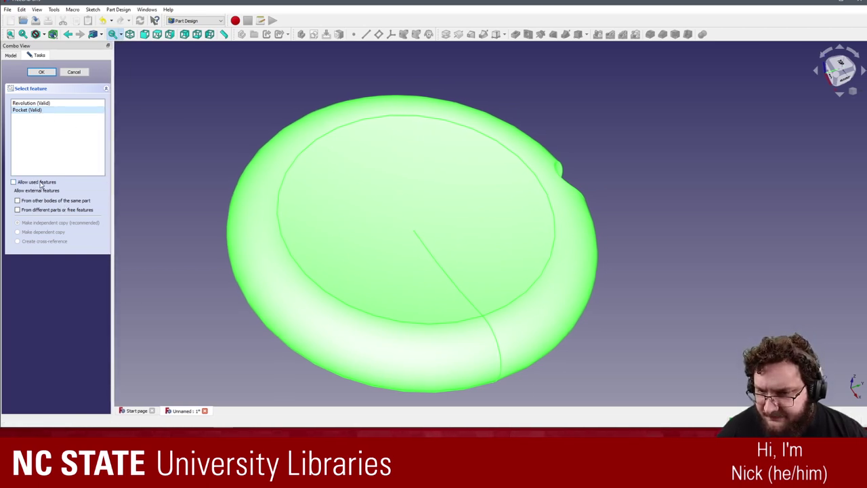
click(41, 111)
click(34, 110)
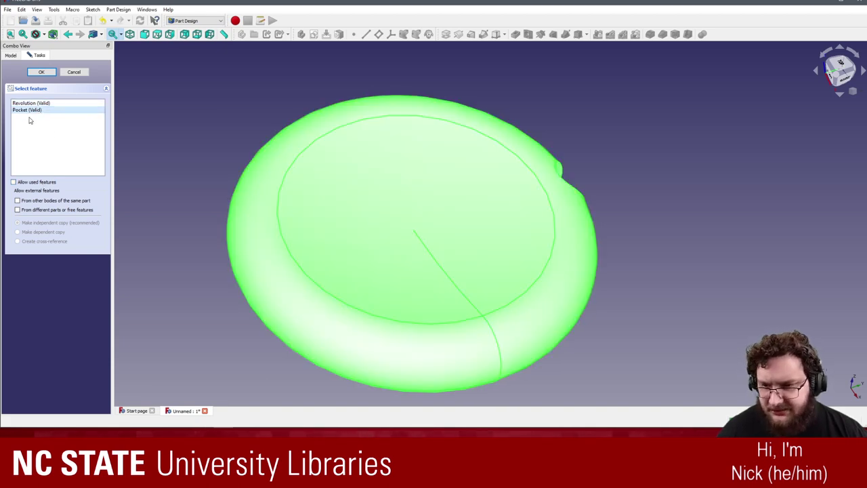
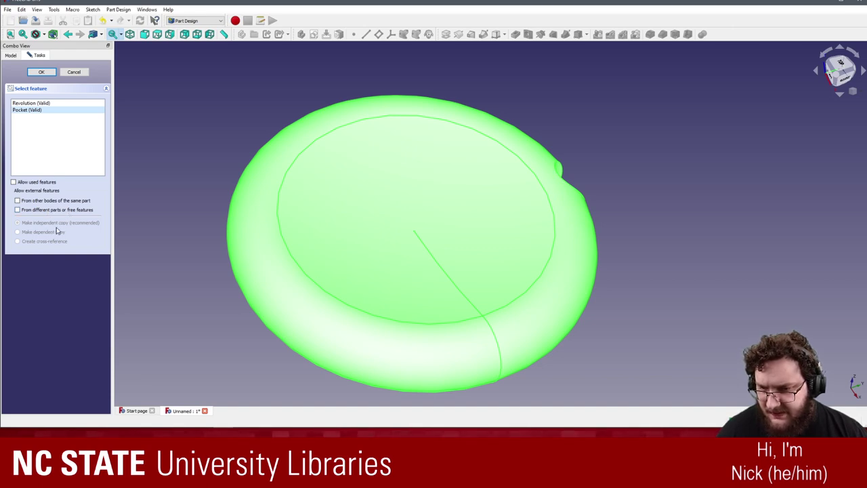
click(44, 73)
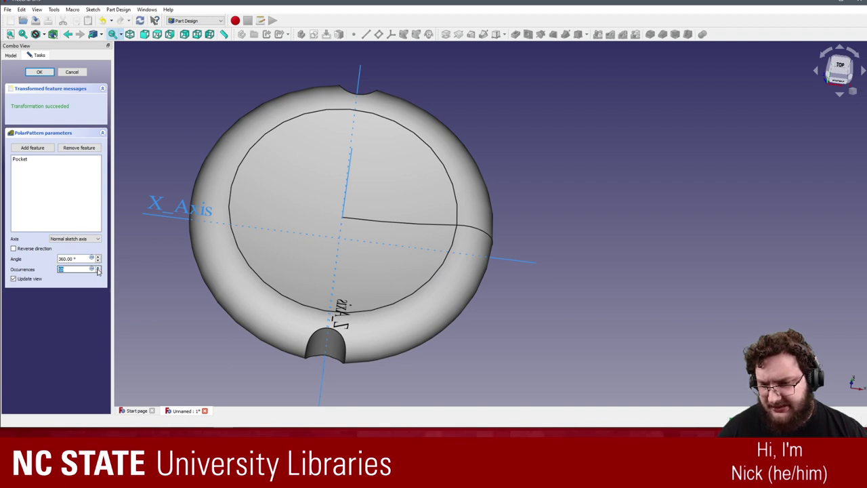
- Set the polar pattern to 12 occurrences over 360° around the normal sketch axis and accept it
click(97, 271)
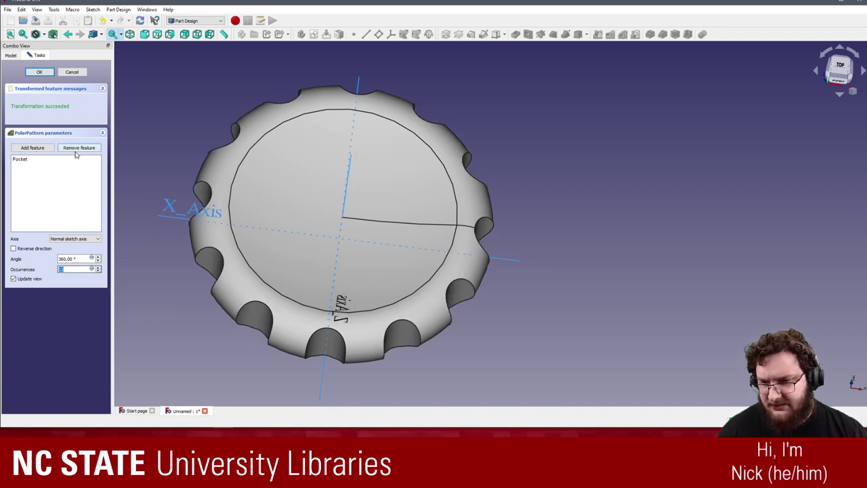
key(0)
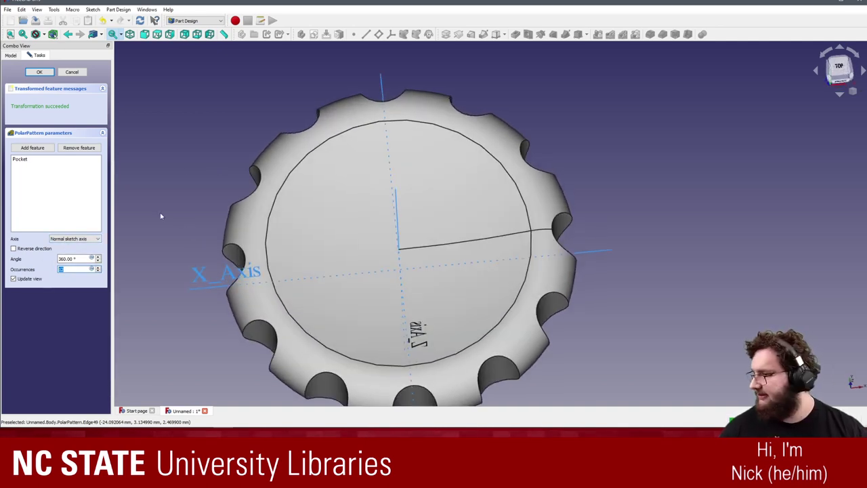
click(41, 73)
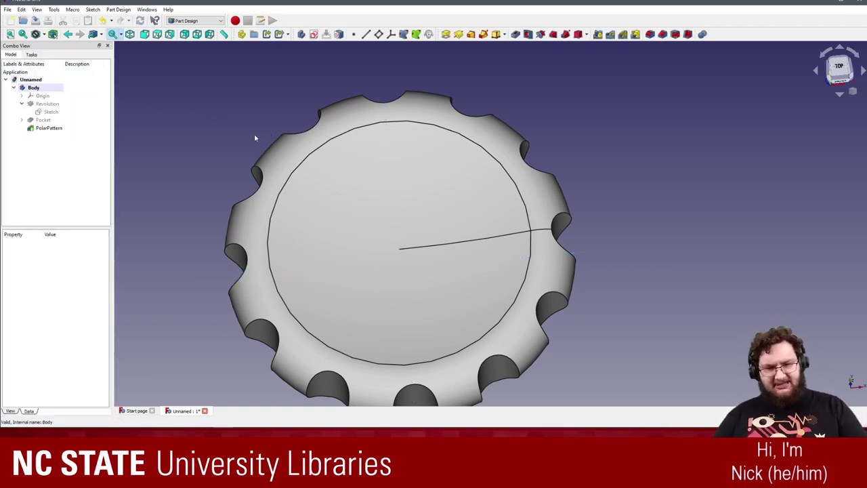
- Examine the patterned notches around the rim from above, from the side and from below, including where they meet the chamfered bottom edge
middle_drag(265, 84, 275, 132)
scroll(275, 133, down, 2)
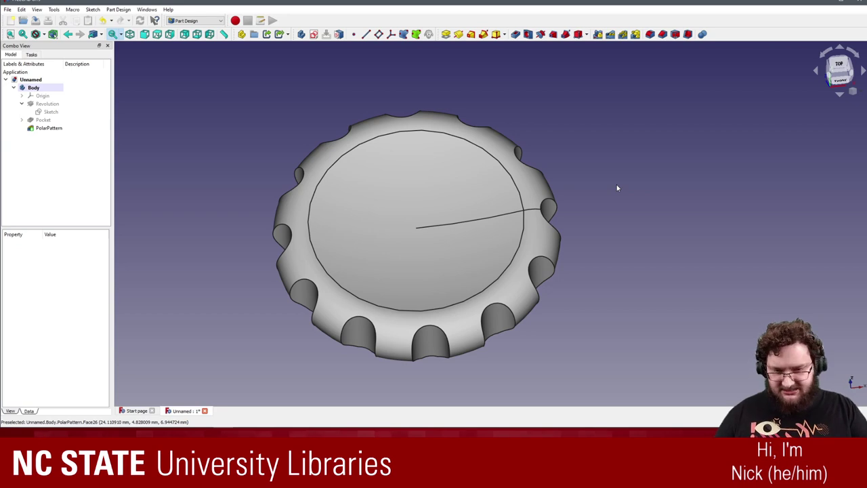
middle_drag(617, 188, 581, 284)
scroll(547, 253, up, 2)
click(386, 242)
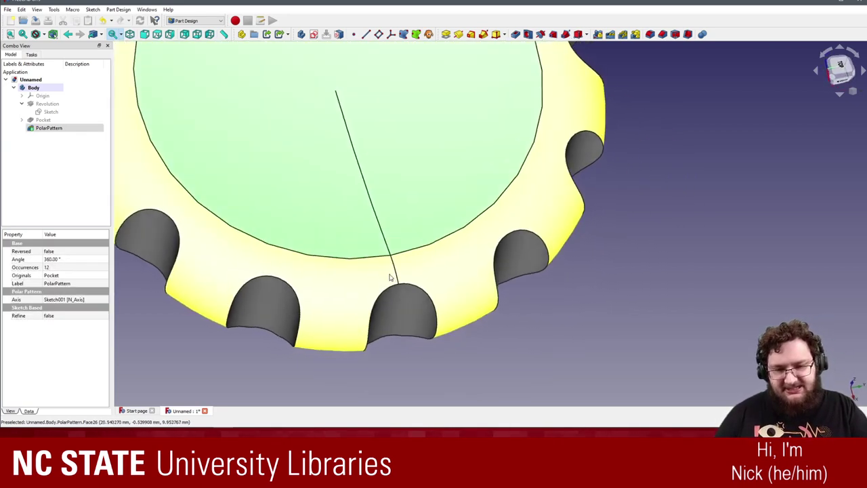
middle_drag(386, 241, 389, 220)
click(562, 278)
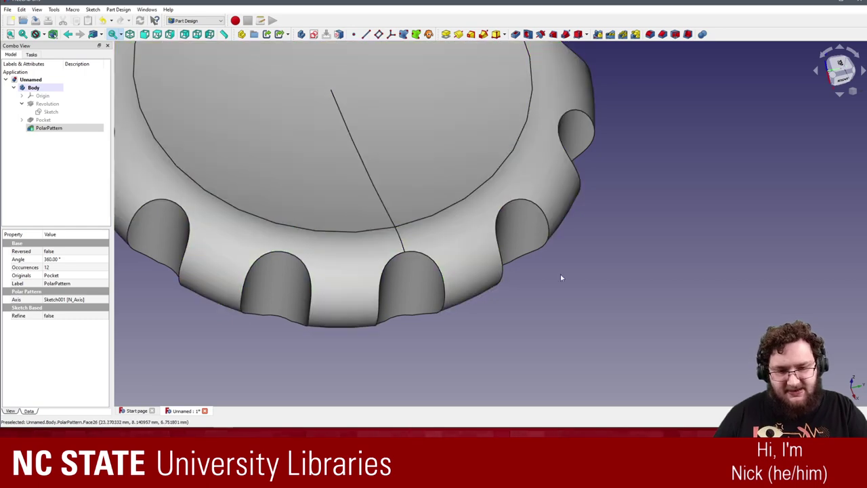
middle_drag(562, 277, 552, 257)
click(405, 242)
click(508, 307)
middle_drag(508, 308, 482, 197)
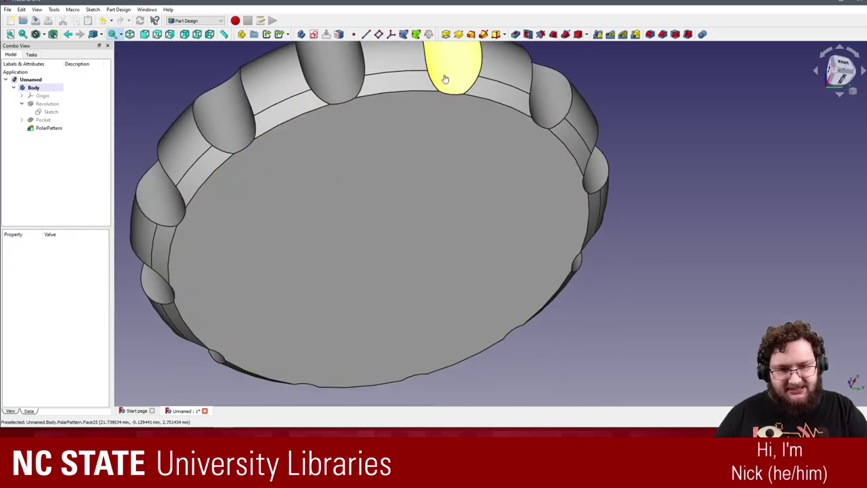
click(444, 76)
click(689, 223)
middle_drag(443, 267, 445, 255)
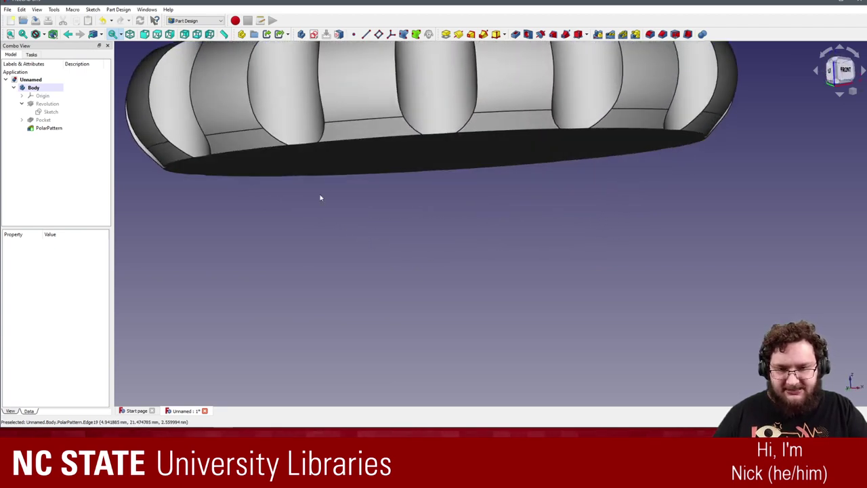
click(372, 134)
click(403, 217)
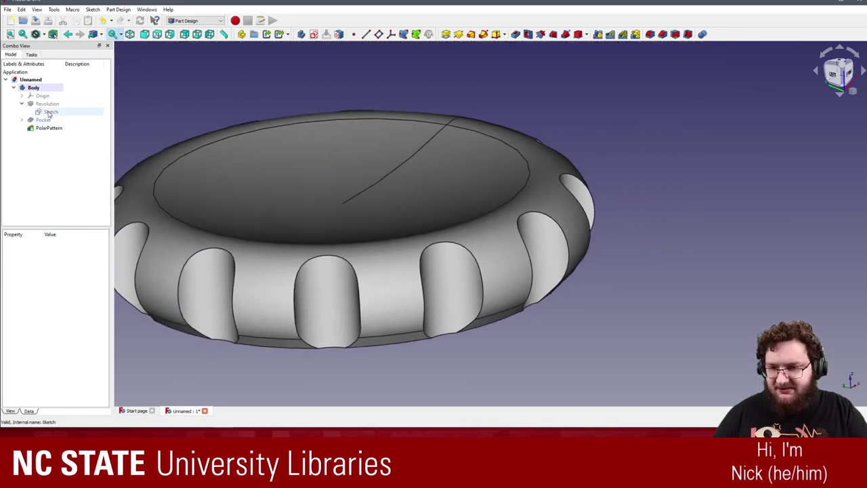
double_click(51, 111)
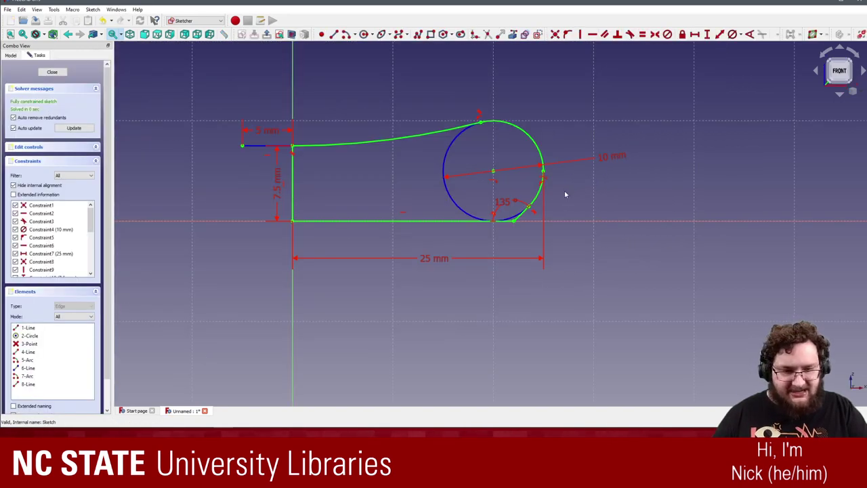
scroll(533, 227, down, 2)
scroll(498, 211, up, 2)
double_click(498, 211)
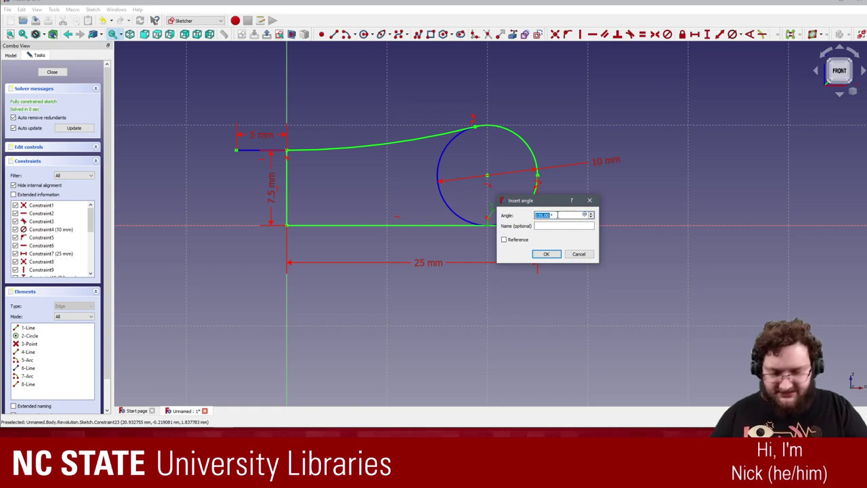
text(90+60°)
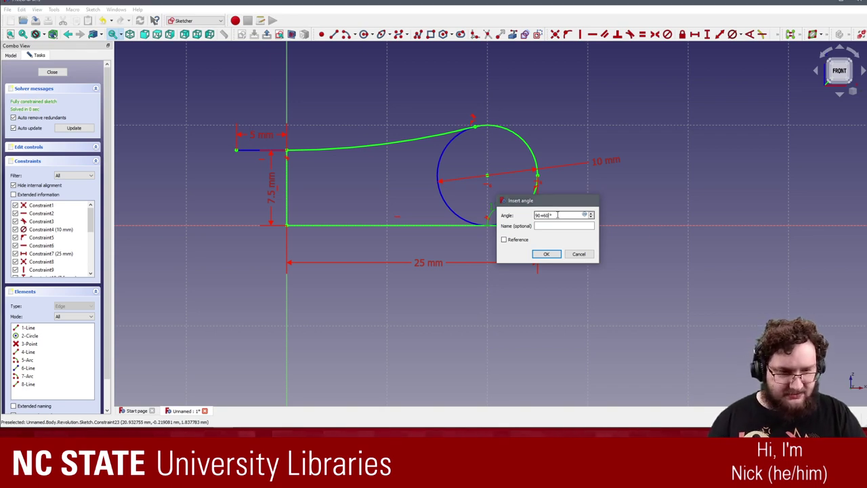
key(Return)
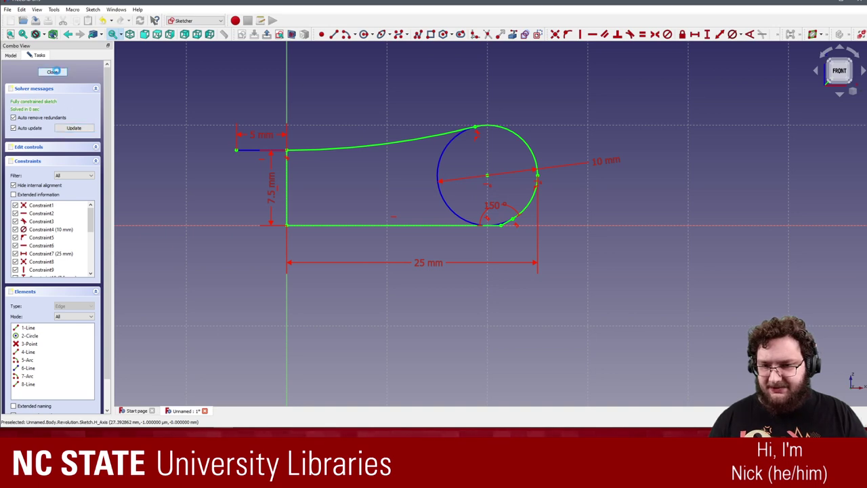
click(52, 71)
click(649, 141)
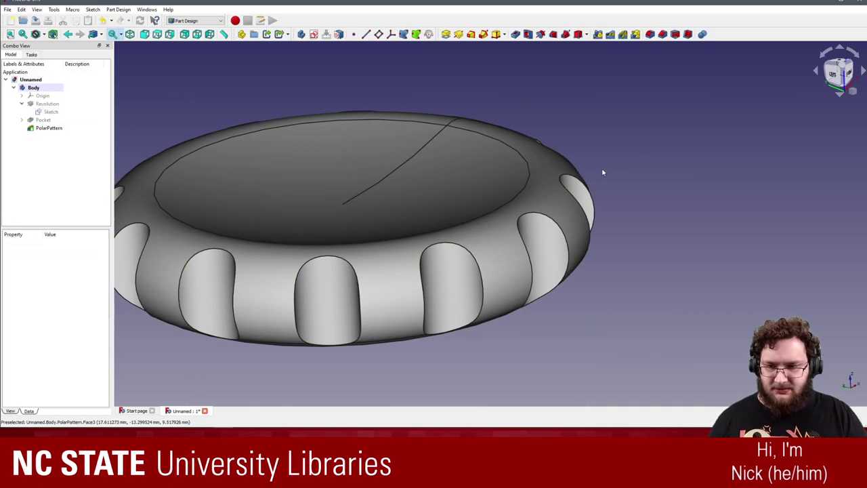
- Save the document to the Desktop as MakerCoinTest
middle_drag(581, 229, 599, 178)
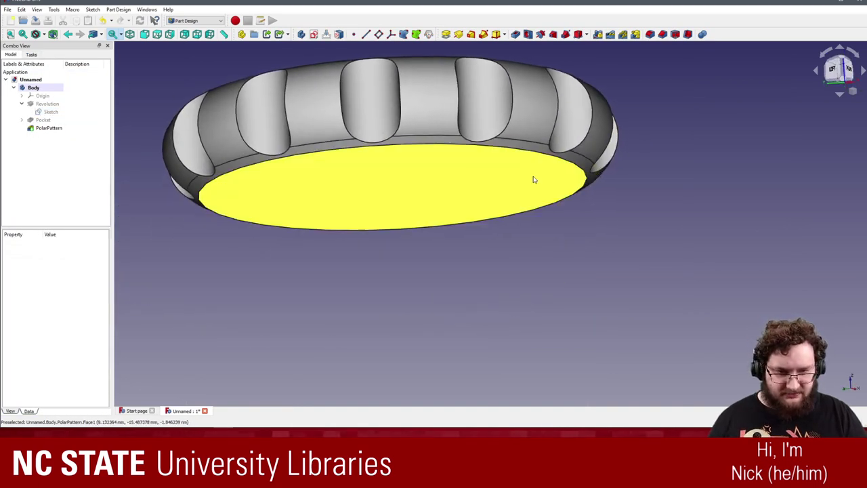
middle_drag(533, 178, 334, 184)
middle_drag(515, 185, 339, 170)
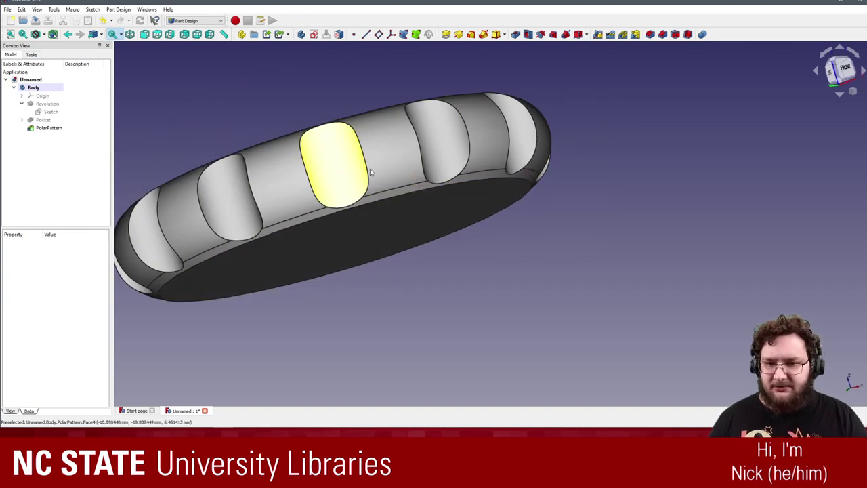
middle_drag(542, 177, 685, 199)
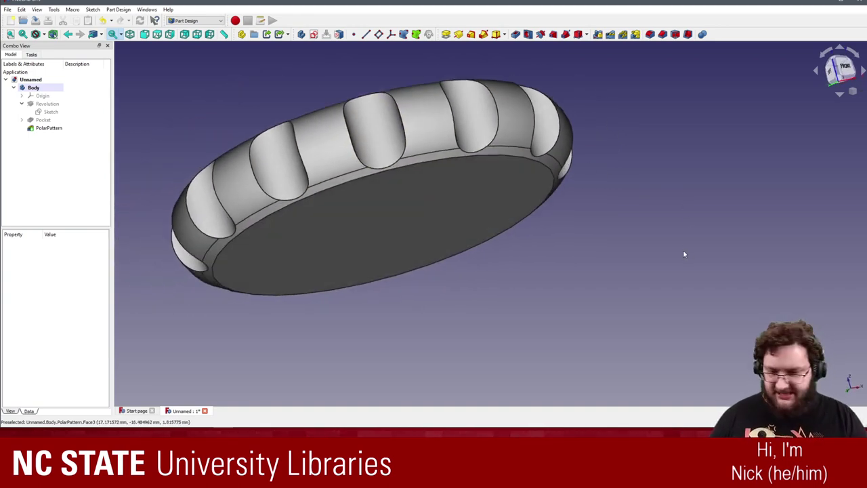
key(0)
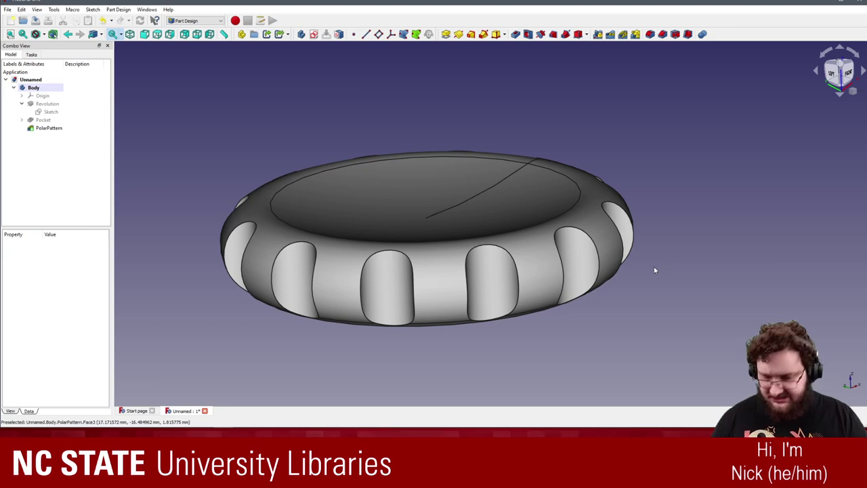
key(ctrl+s)
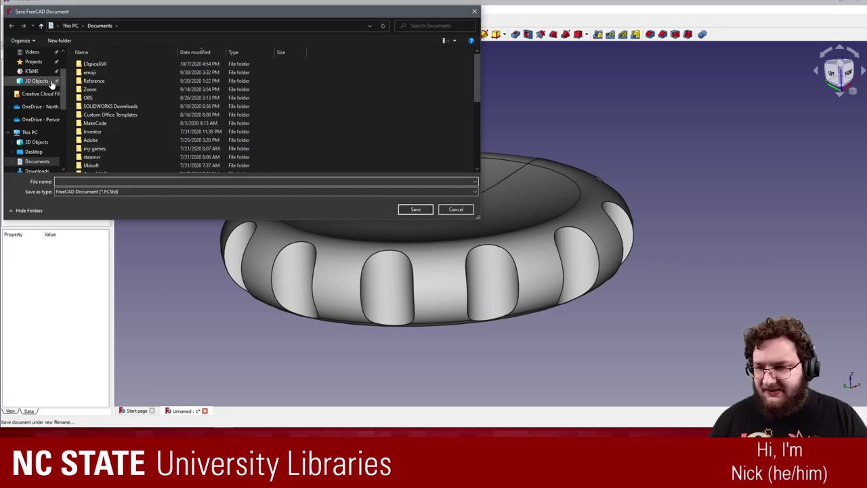
scroll(37, 91, up, 2)
click(28, 68)
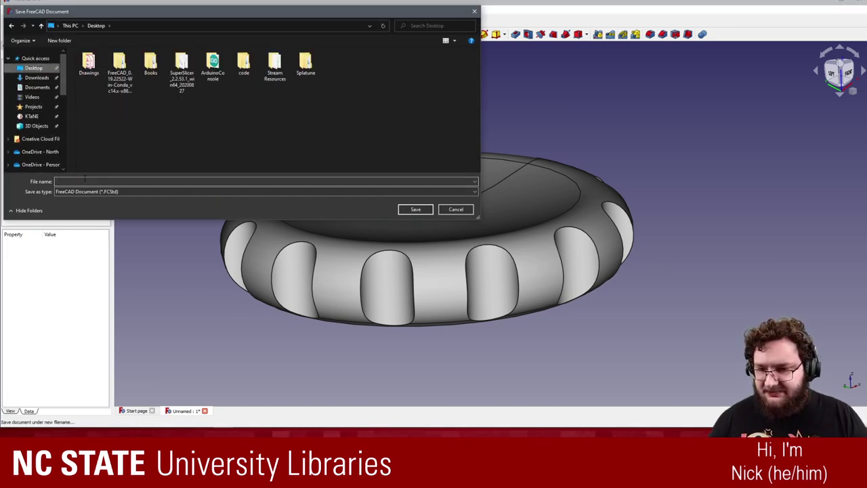
click(85, 181)
text(Maker)
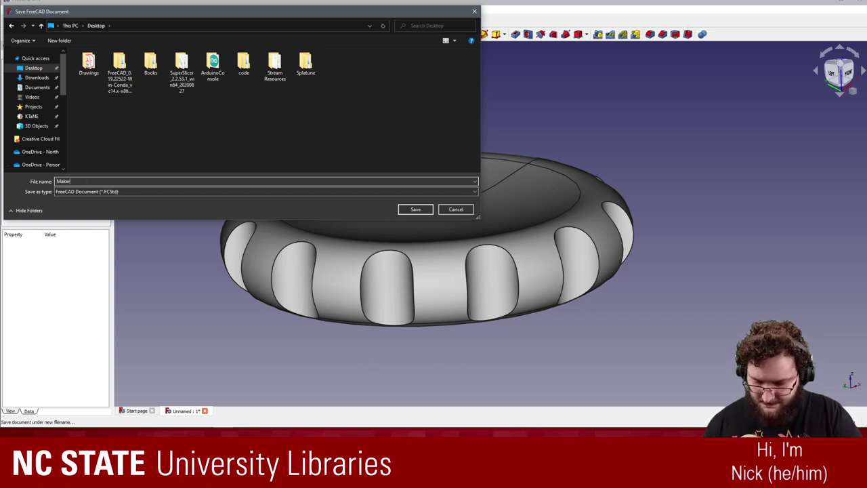
text(CoinTest)
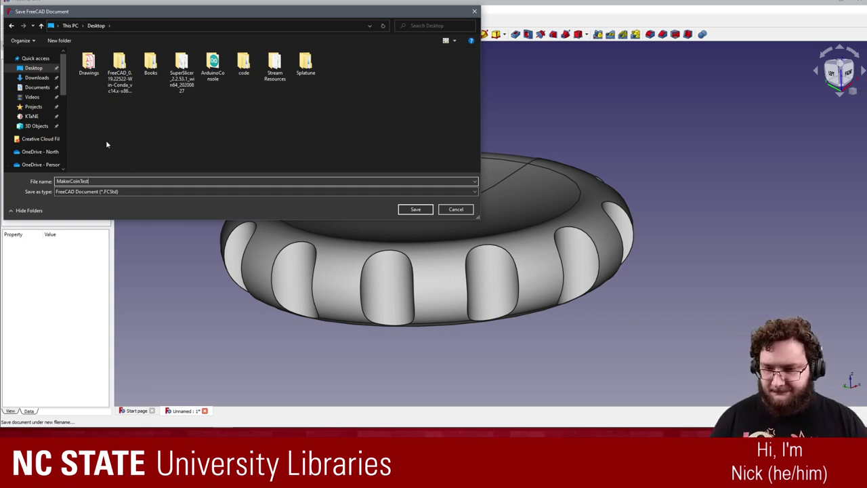
click(415, 209)
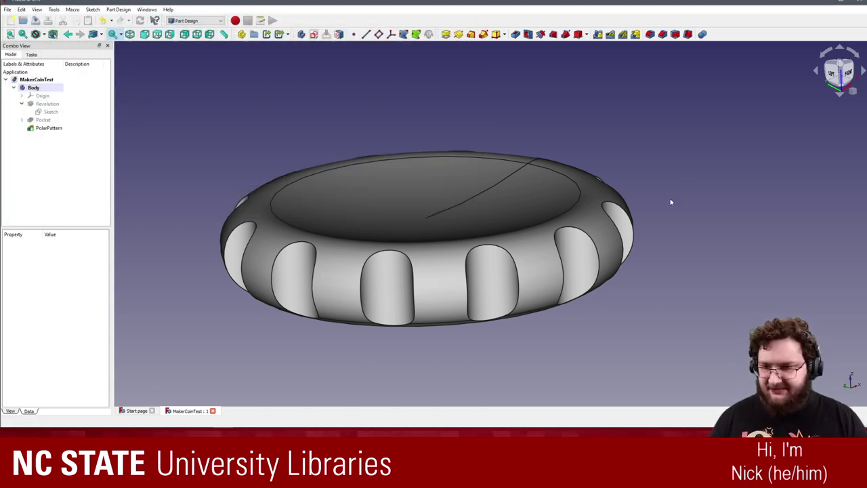
middle_drag(671, 202, 528, 166)
key(2)
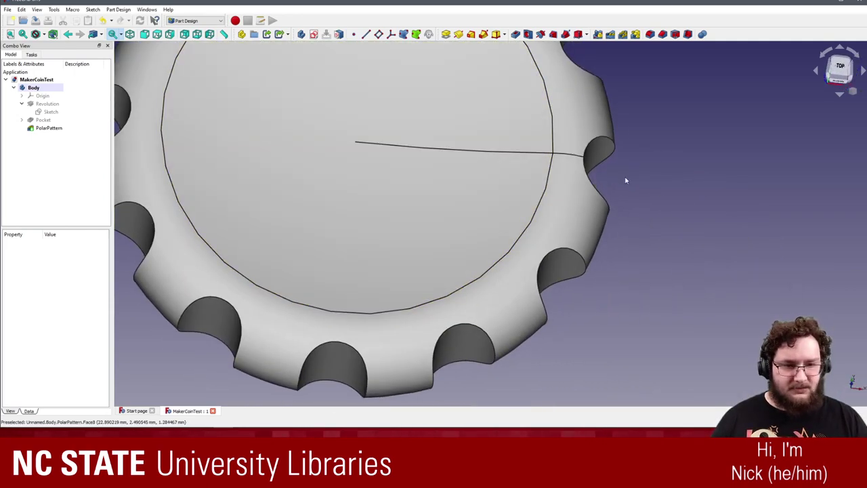
middle_drag(650, 197, 613, 195)
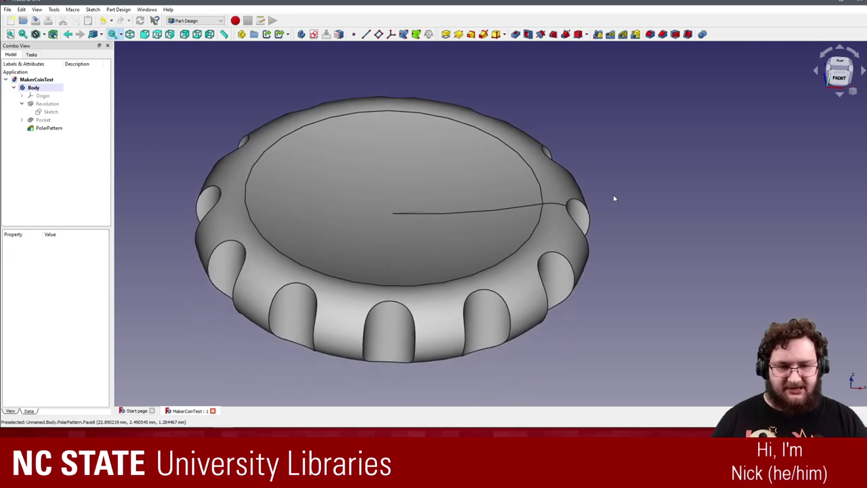
scroll(636, 210, up, 1)
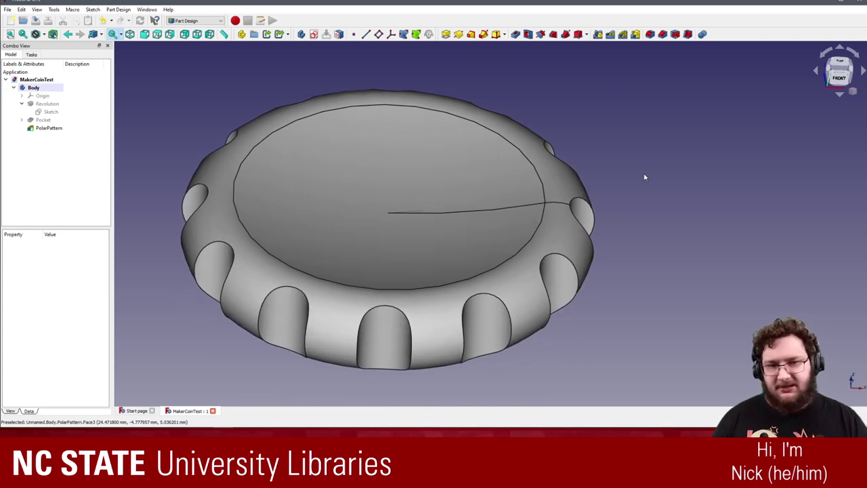
scroll(657, 161, up, 1)
middle_drag(654, 135, 608, 110)
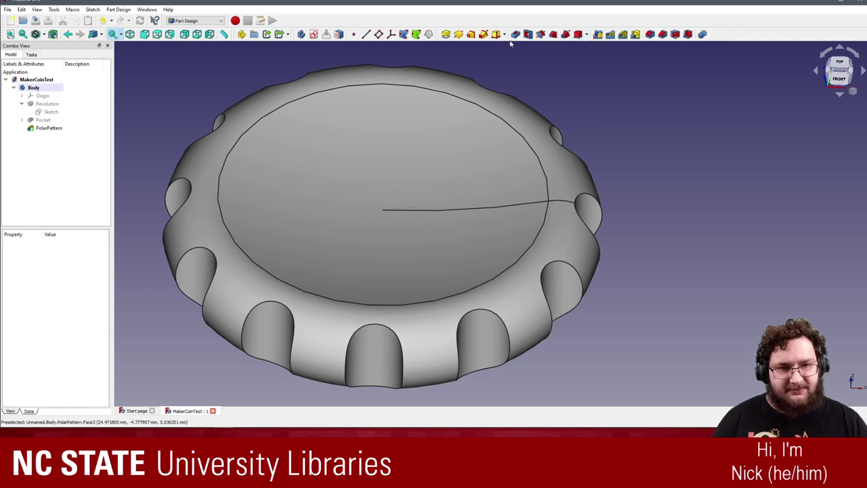
- Start a 1 mm fillet on the coin's curved outer rim face so it covers the edges of all the notches
click(651, 34)
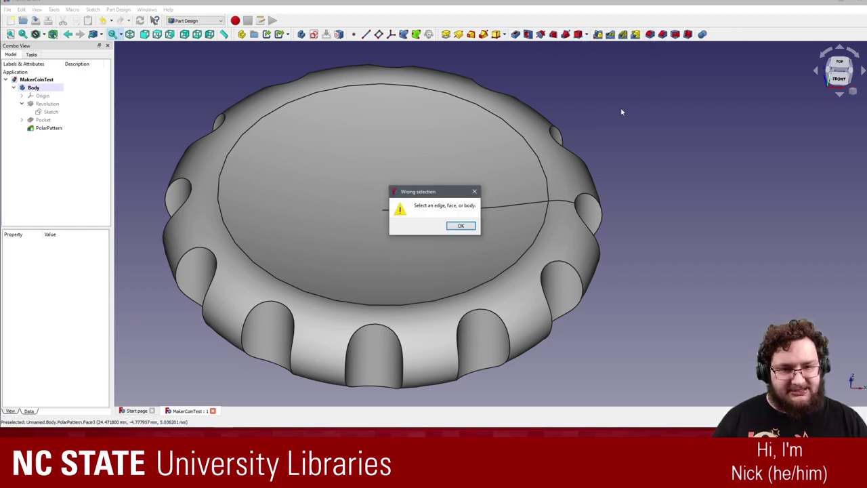
click(461, 227)
scroll(488, 271, down, 3)
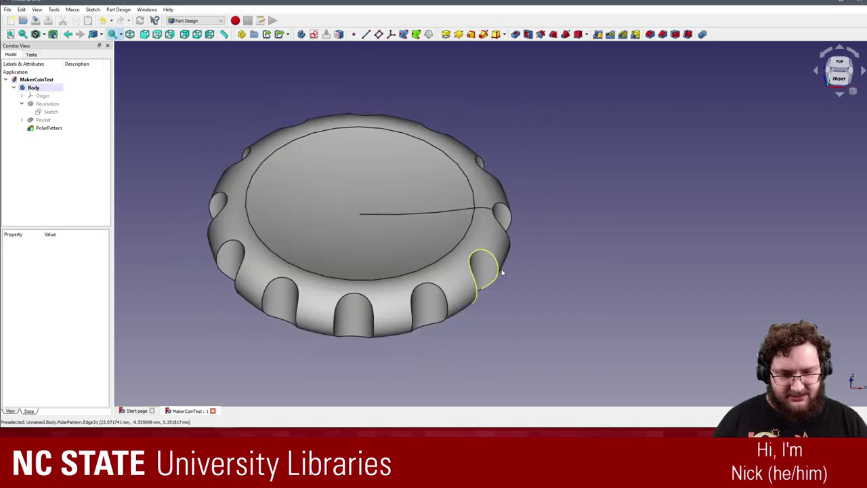
click(443, 279)
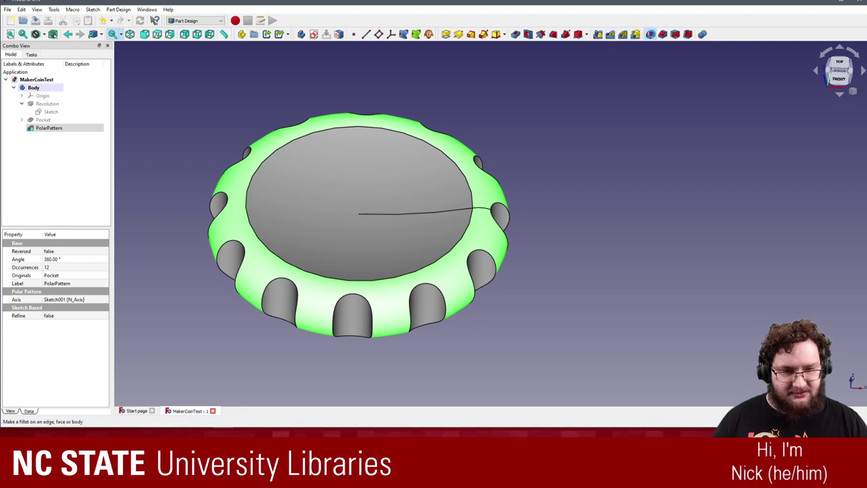
click(650, 34)
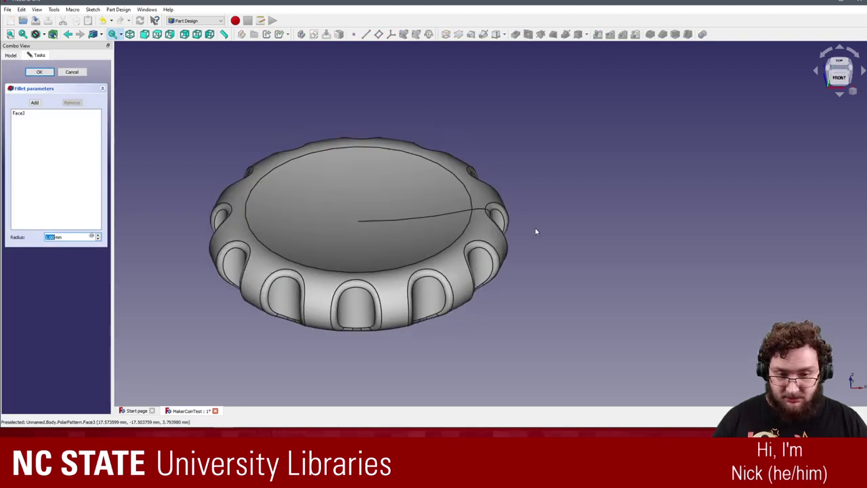
- Examine the previewed notch fillets from below, from the side and from above
middle_drag(535, 231, 534, 234)
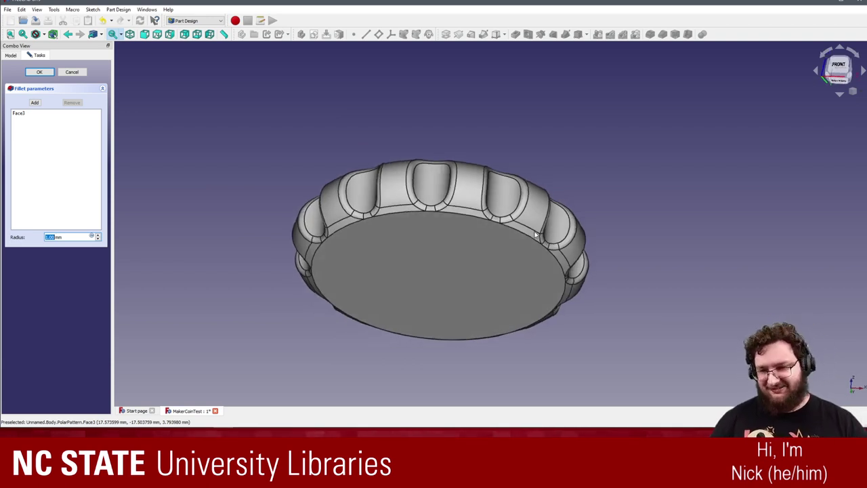
key(1)
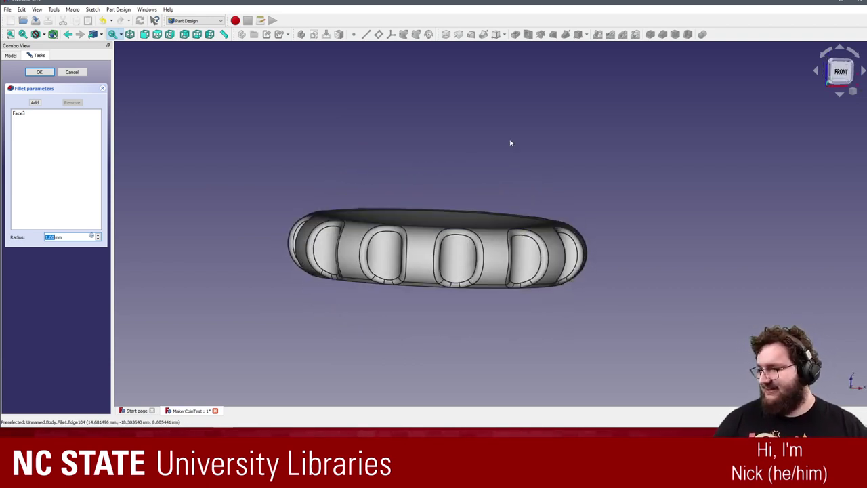
key(0)
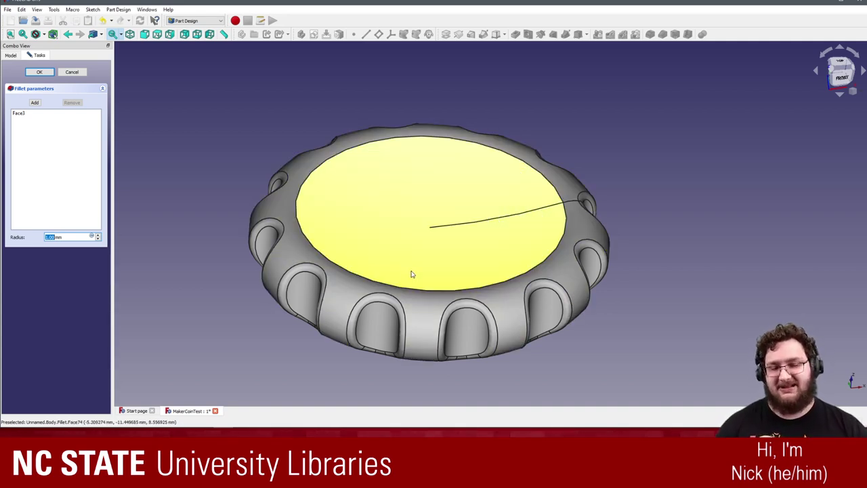
middle_drag(641, 263, 685, 286)
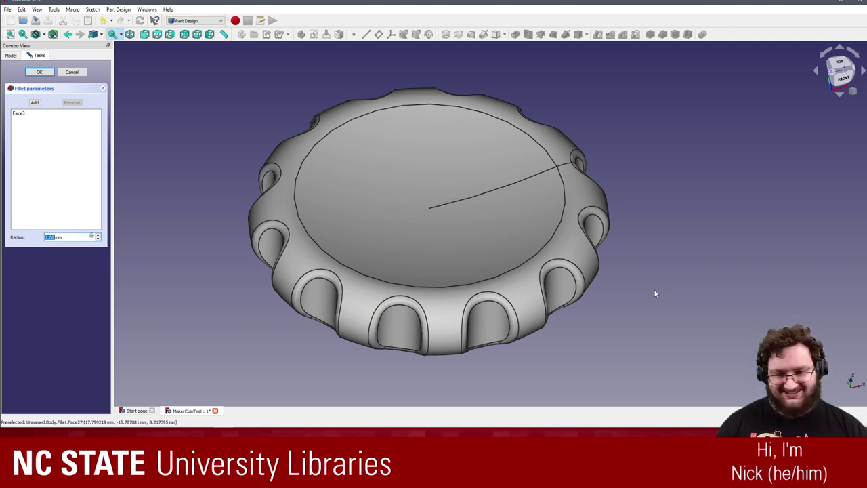
mouse_move(655, 290)
middle_down()
mouse_move(634, 285)
mouse_move(642, 287)
middle_up()
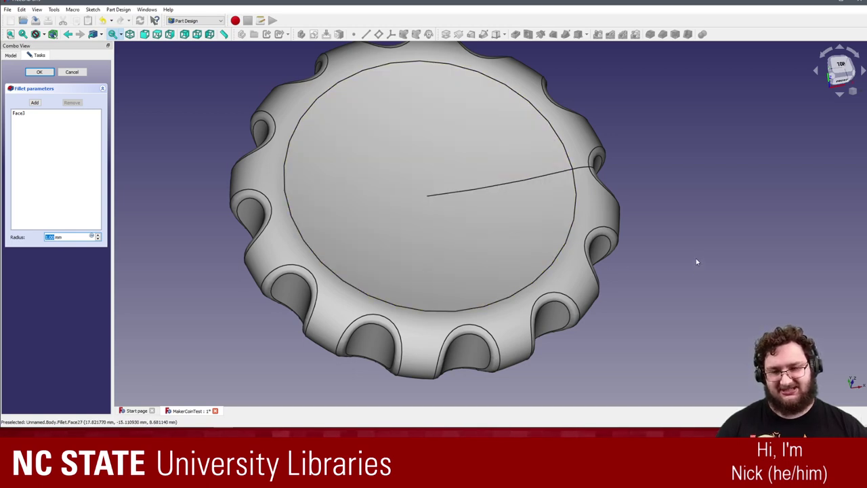
key(1)
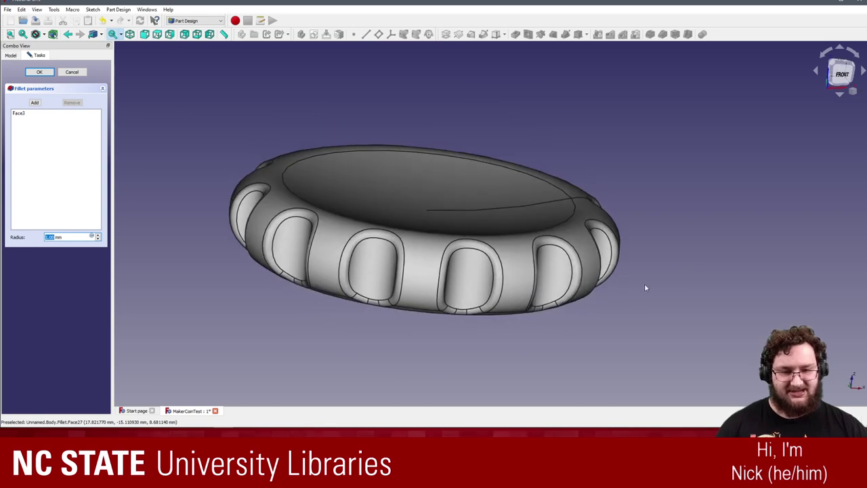
key(0)
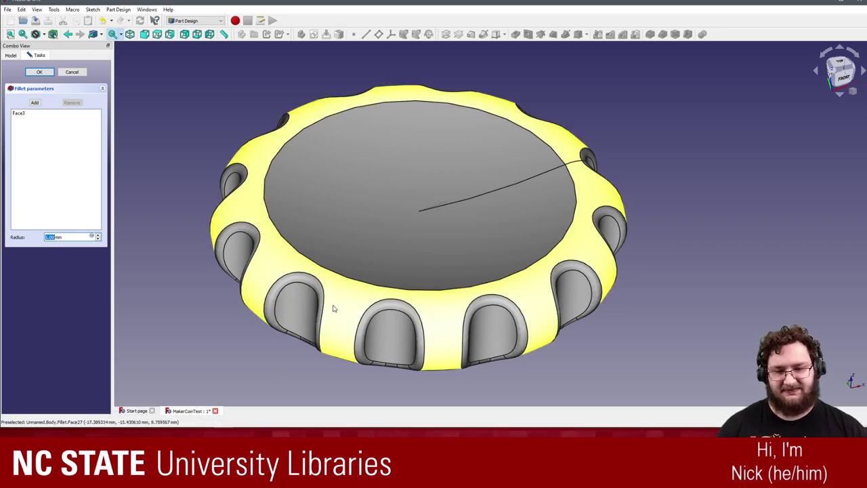
- Switch to the Syber_Coin_v1 reference design in Fusion 360, check its notch fillet settings, and return to FreeCAD
click(242, 419)
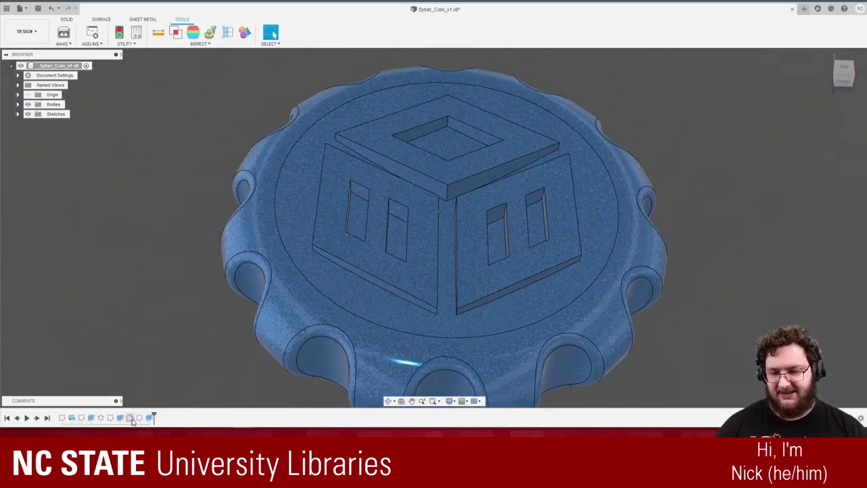
double_click(129, 419)
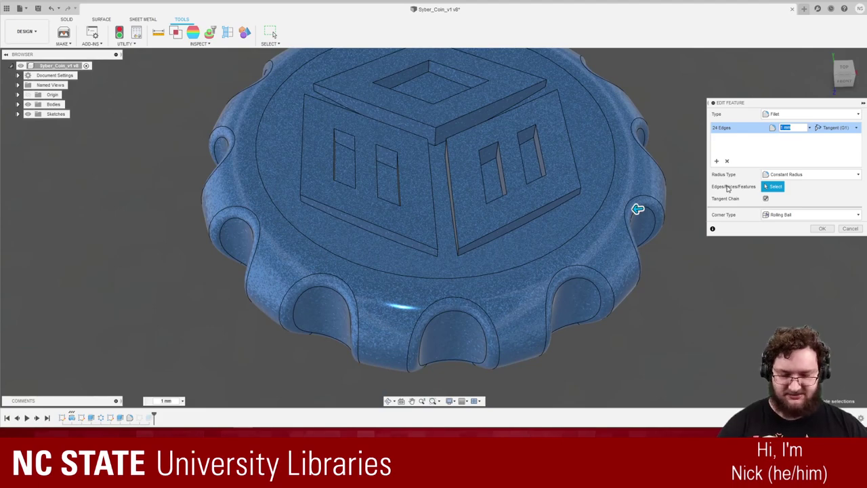
scroll(584, 339, down, 2)
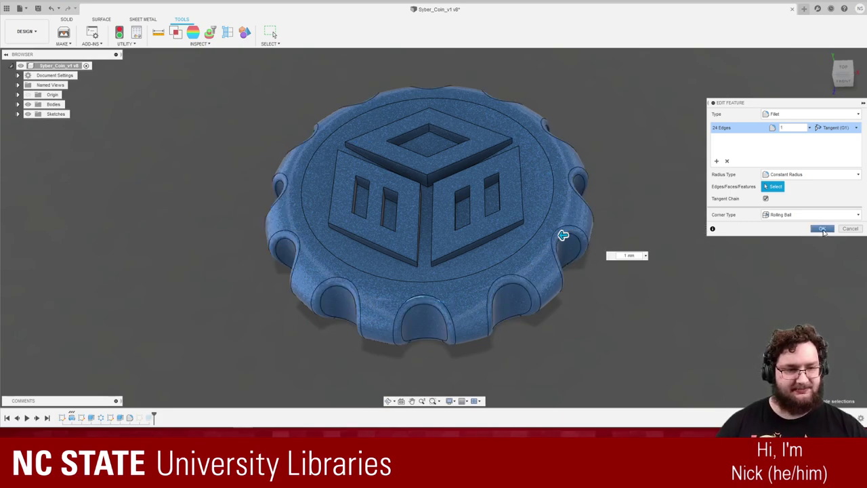
click(822, 229)
shift+middle_drag(540, 257, 746, 99)
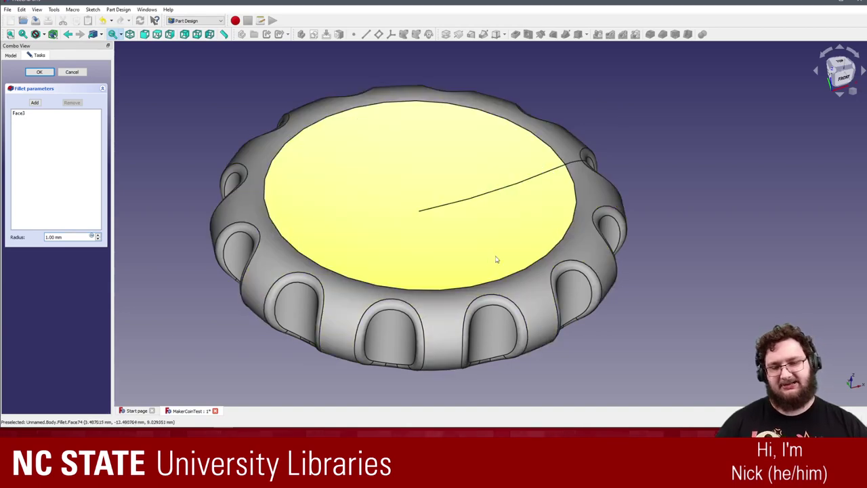
- Check the filleted notches around the rim and accept the fillet with a 1 mm radius
click(535, 304)
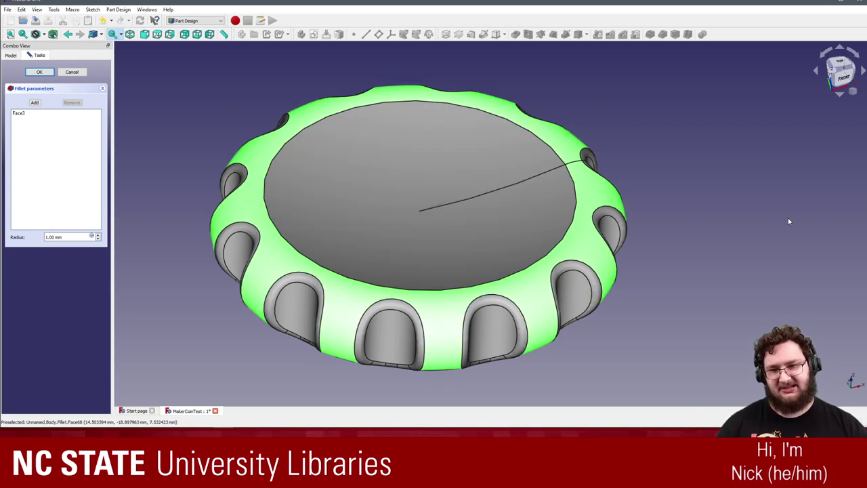
click(749, 244)
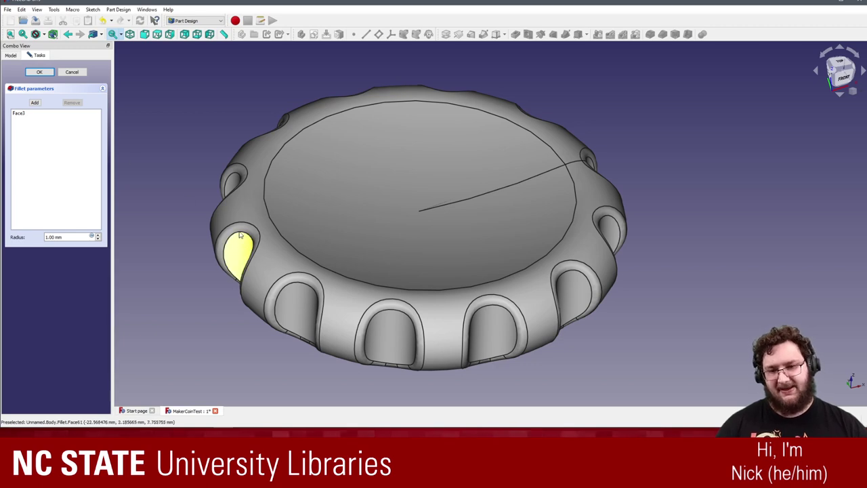
middle_drag(620, 196, 593, 192)
middle_drag(634, 211, 578, 218)
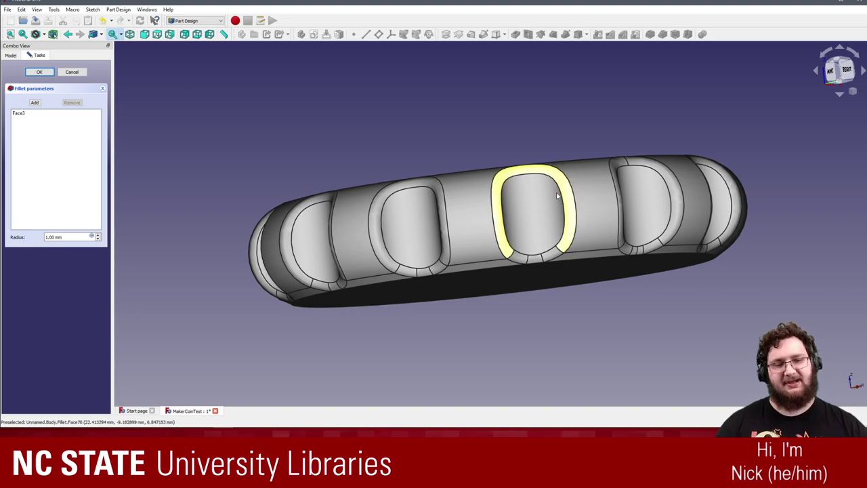
middle_drag(256, 239, 175, 111)
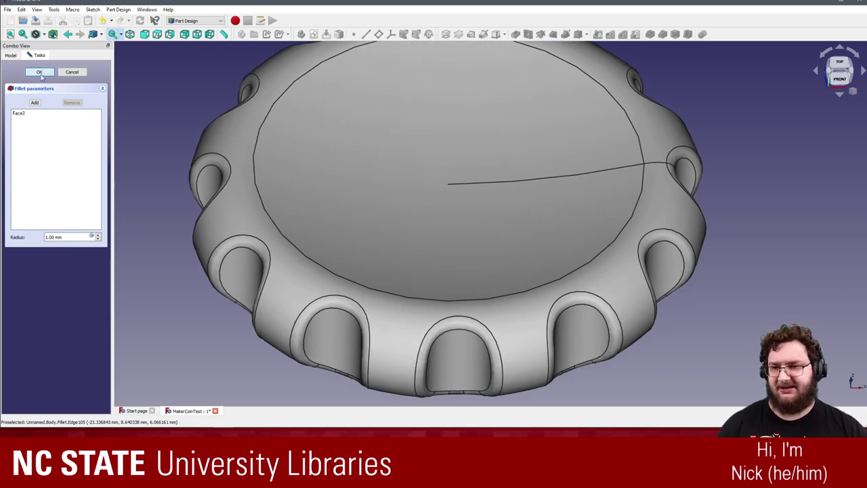
click(39, 72)
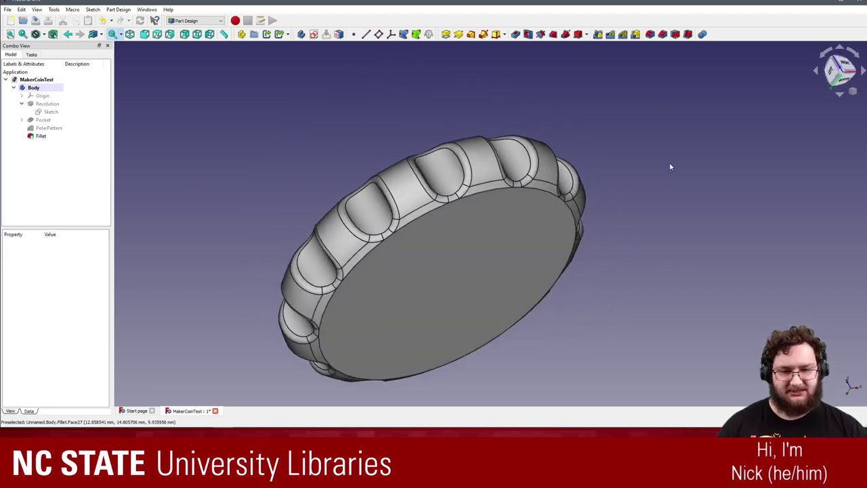
- Examine the finished fillets up close where the notches meet the bottom chamfer, and the whole coin from above
key(5)
scroll(522, 221, up, 7)
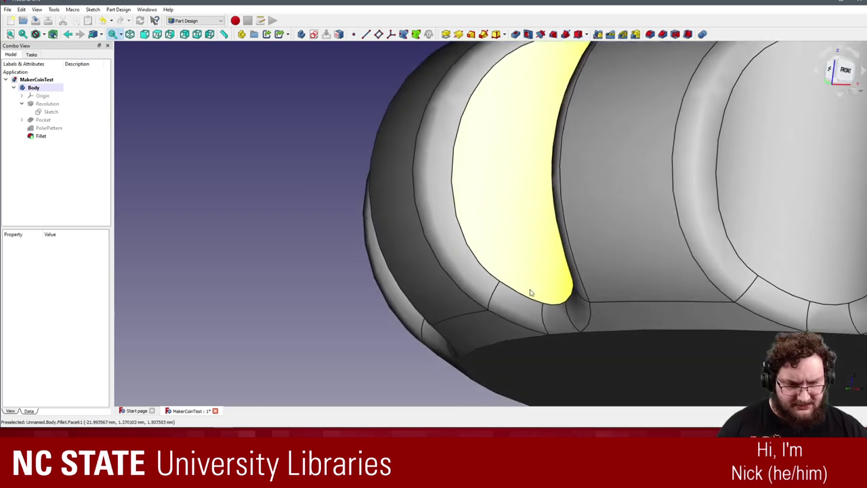
middle_drag(532, 342, 519, 267)
click(496, 203)
click(458, 291)
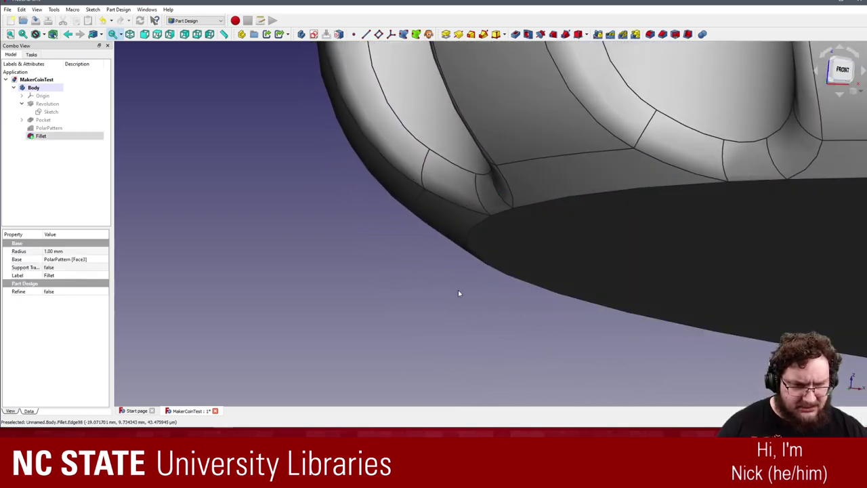
middle_drag(458, 291, 465, 283)
click(536, 197)
click(363, 273)
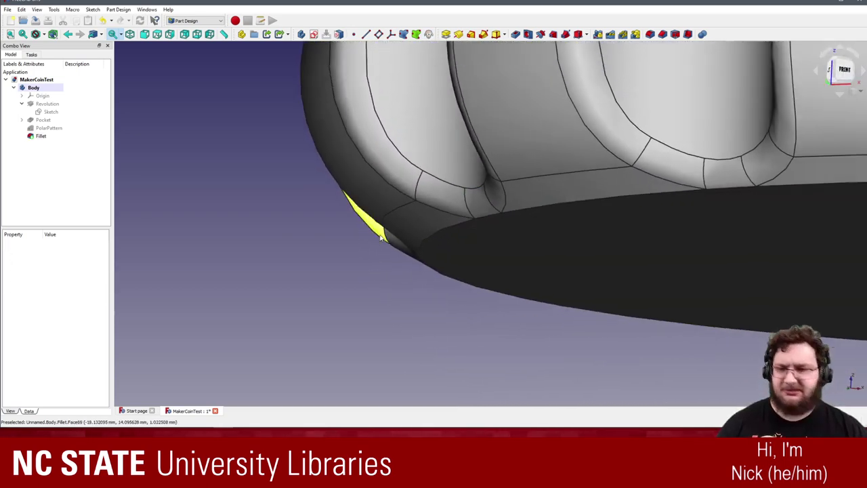
scroll(381, 238, down, 4)
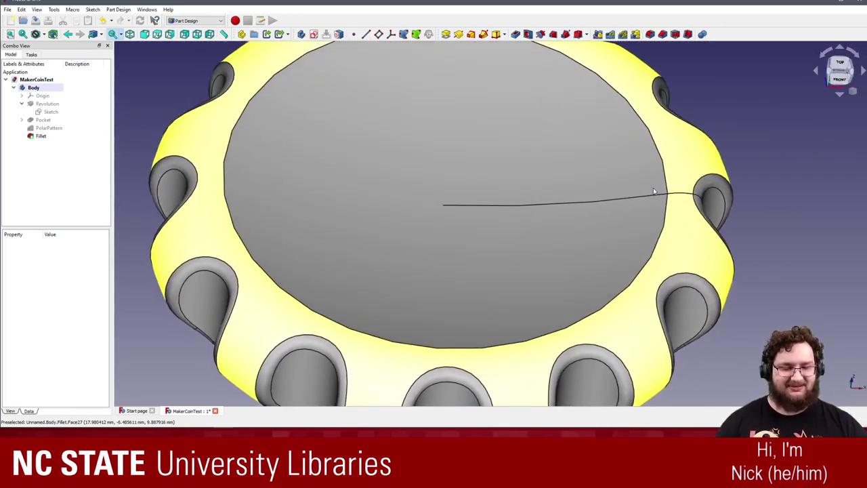
scroll(654, 192, up, 1)
scroll(653, 191, down, 3)
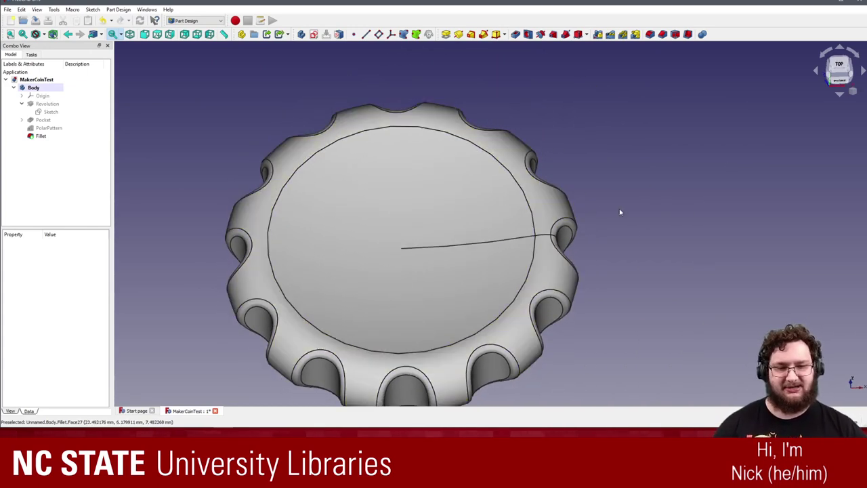
key(2)
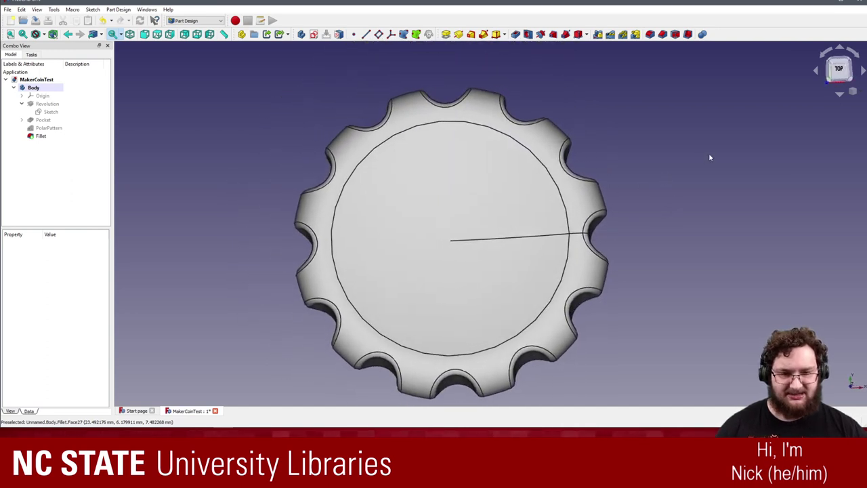
mouse_move(310, 431)
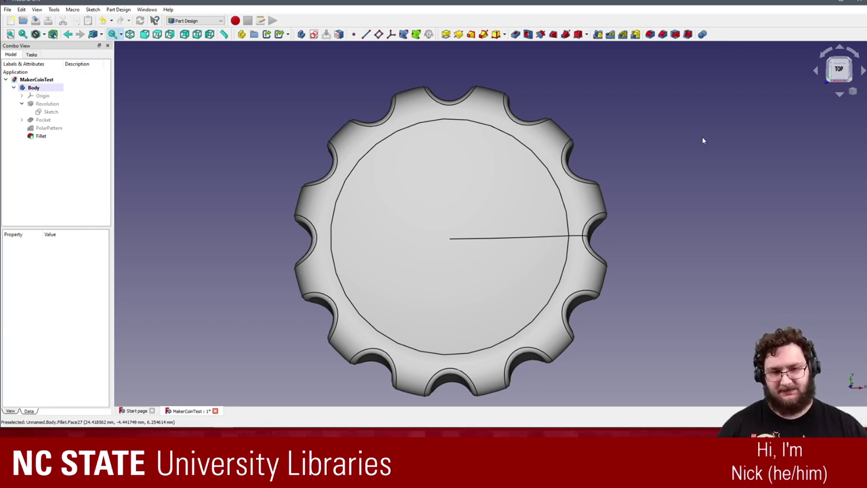
middle_drag(687, 141, 612, 93)
scroll(612, 92, up, 1)
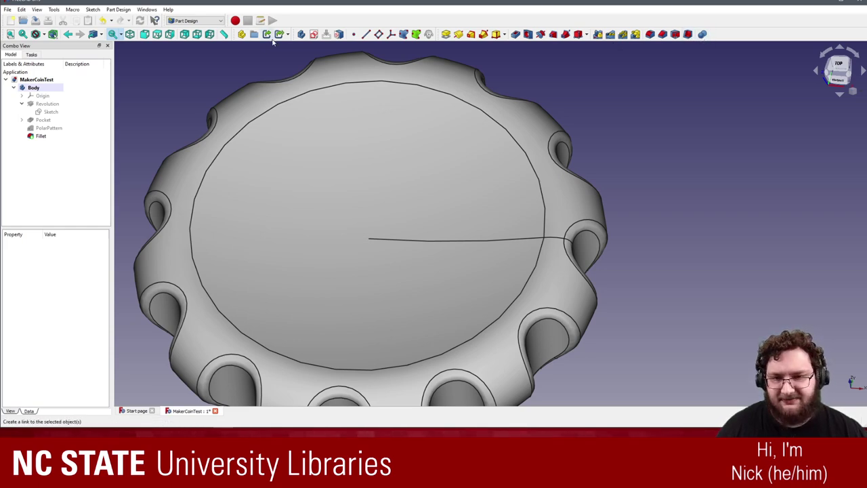
click(313, 35)
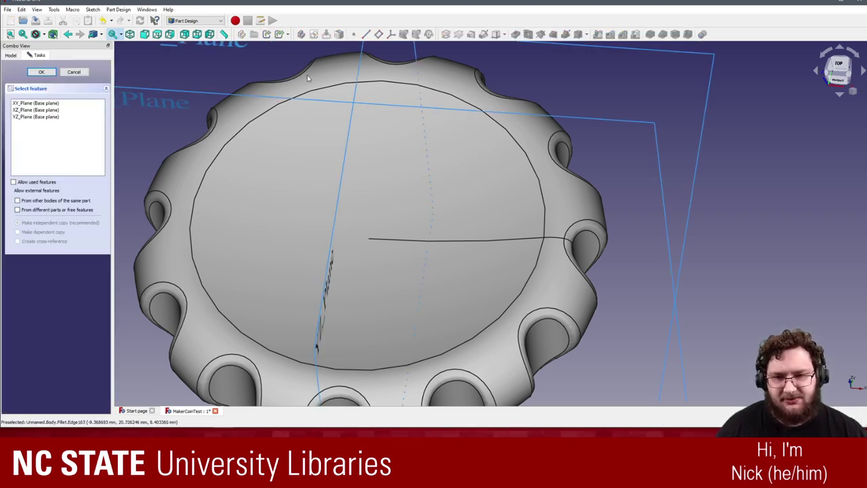
middle_drag(557, 98, 735, 116)
scroll(734, 117, down, 2)
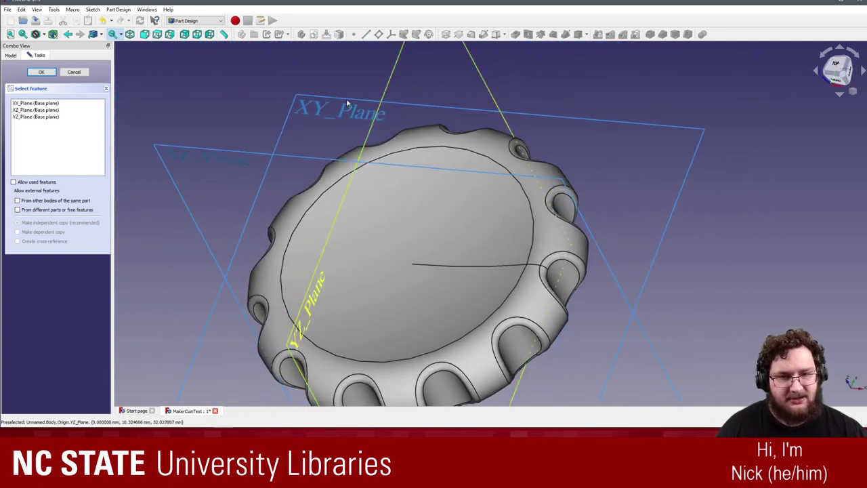
click(303, 111)
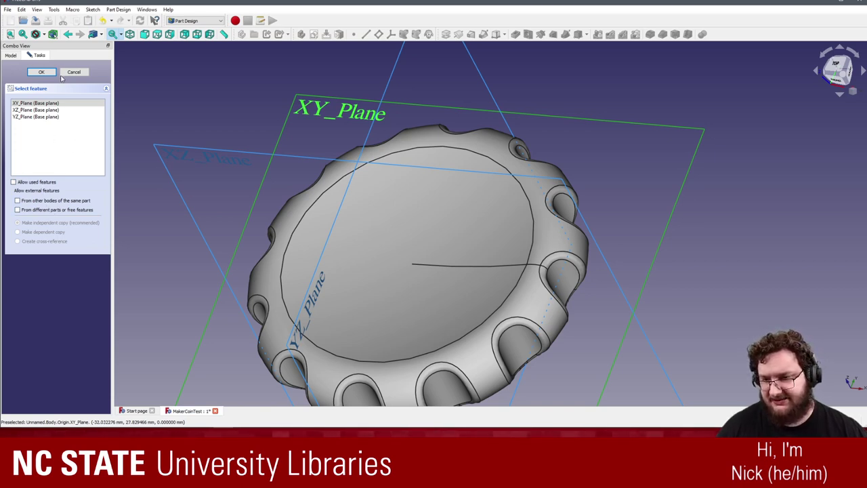
click(74, 72)
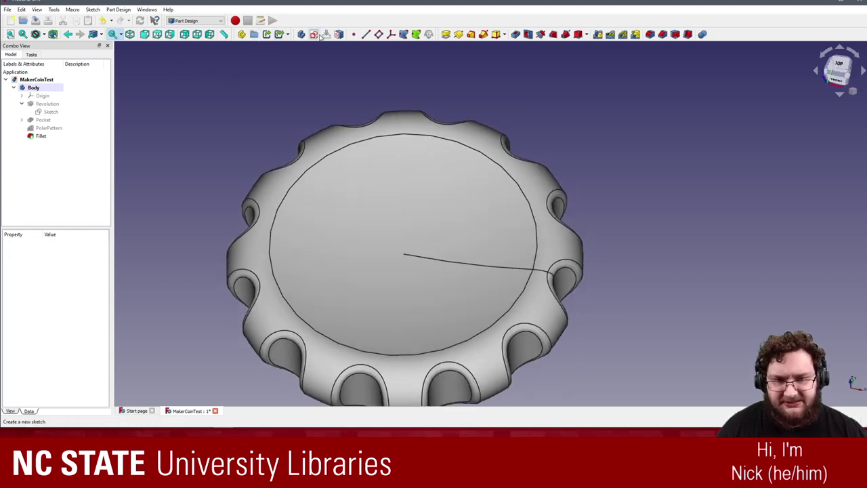
click(288, 38)
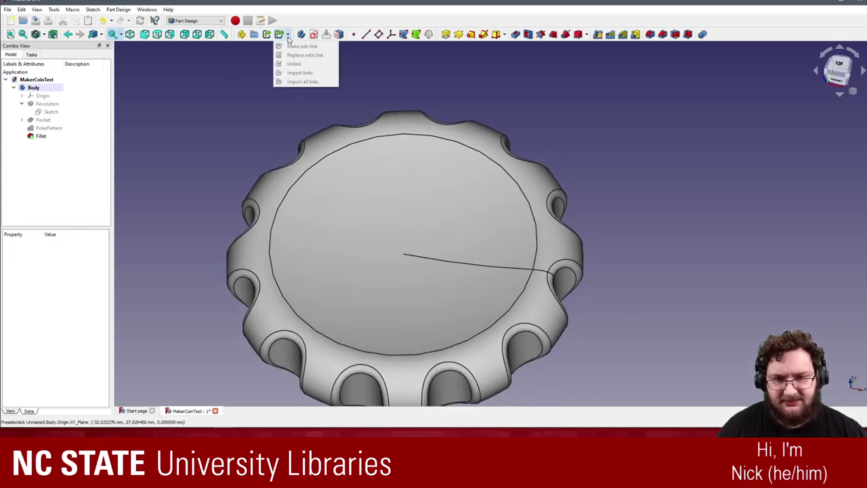
click(378, 11)
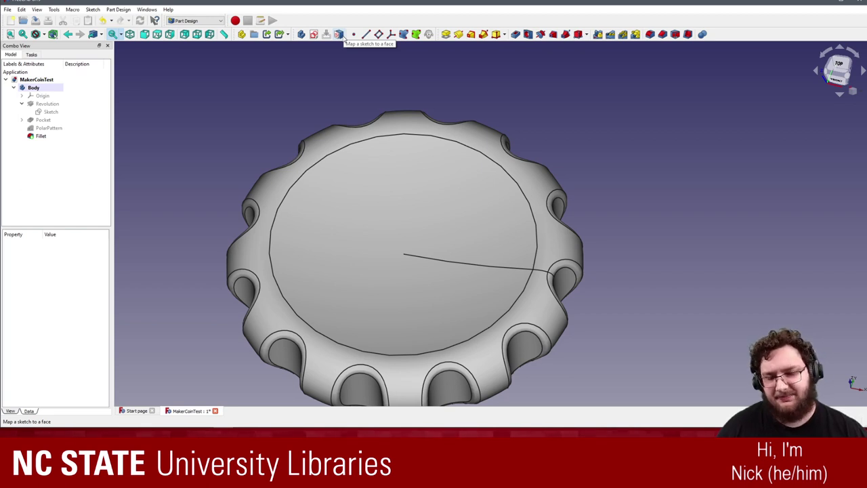
click(415, 188)
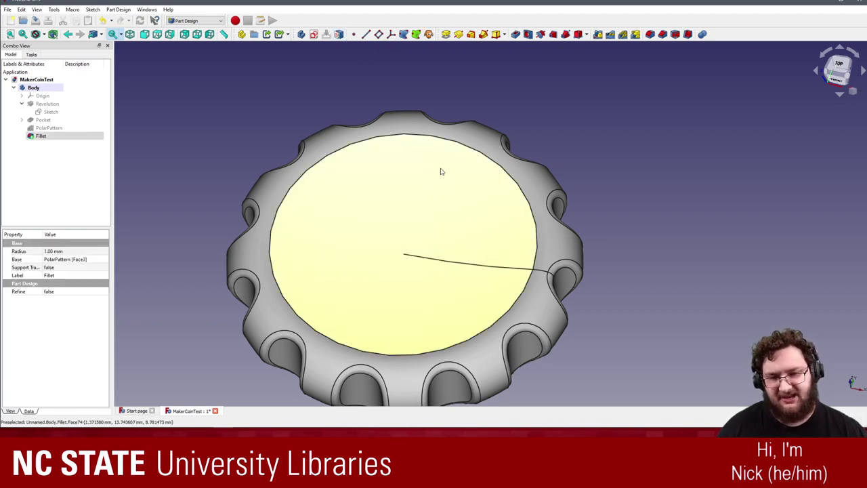
click(536, 99)
click(428, 180)
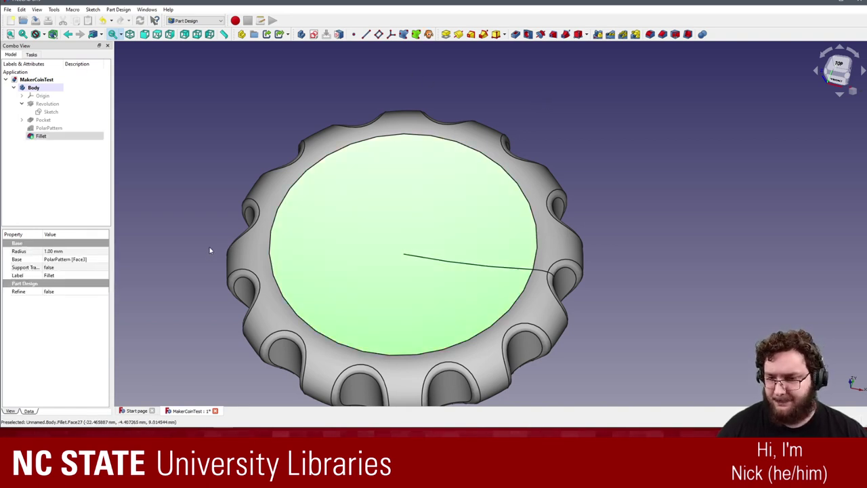
click(340, 69)
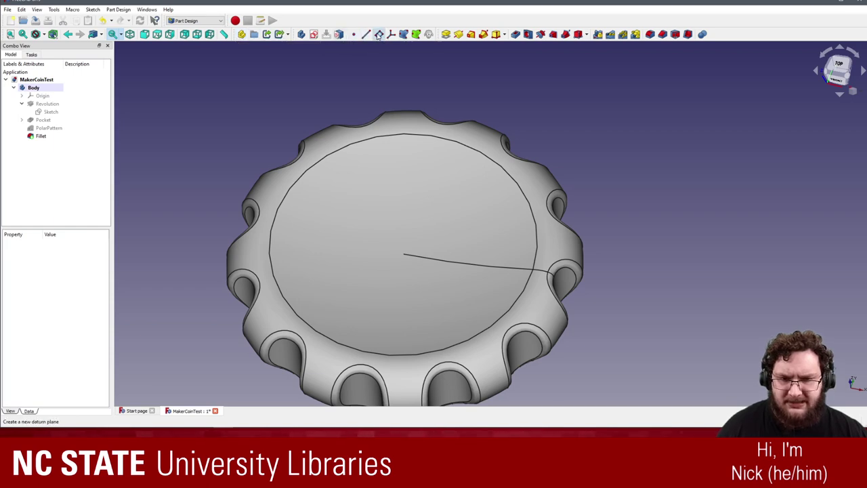
- Create a datum plane attached to the body's XZ_Plane with the Object's XZ attachment mode
click(379, 34)
middle_drag(443, 108, 288, 167)
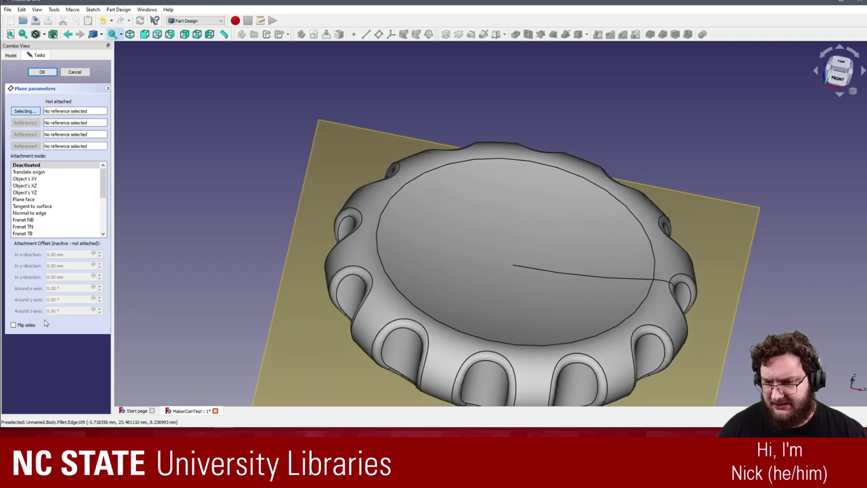
click(49, 186)
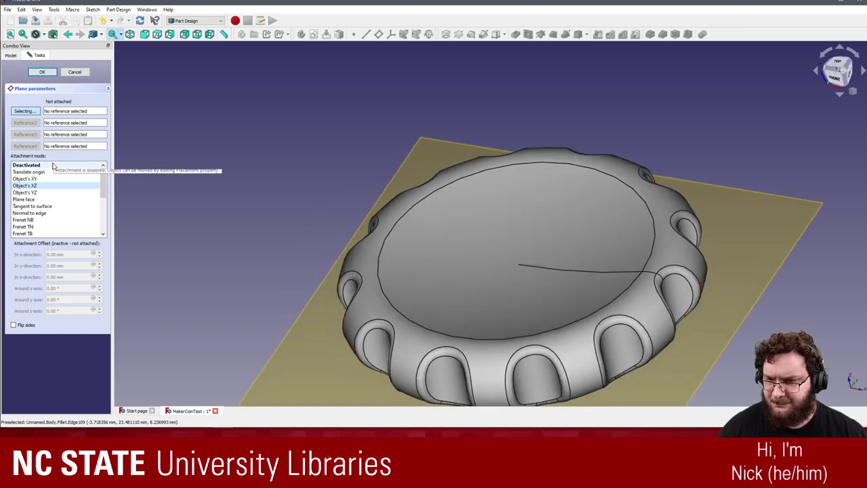
click(31, 112)
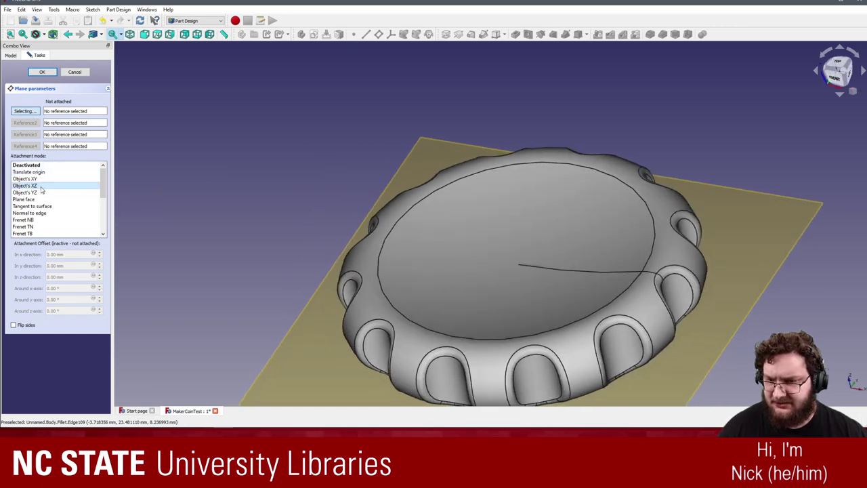
click(13, 56)
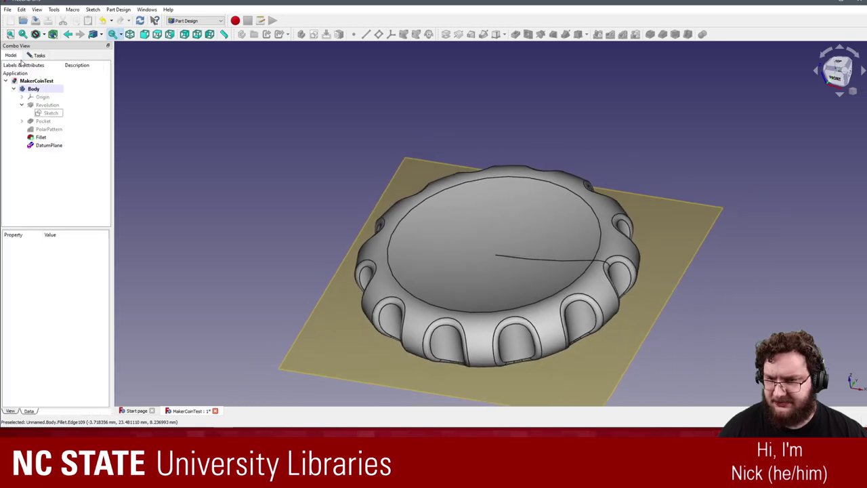
click(22, 97)
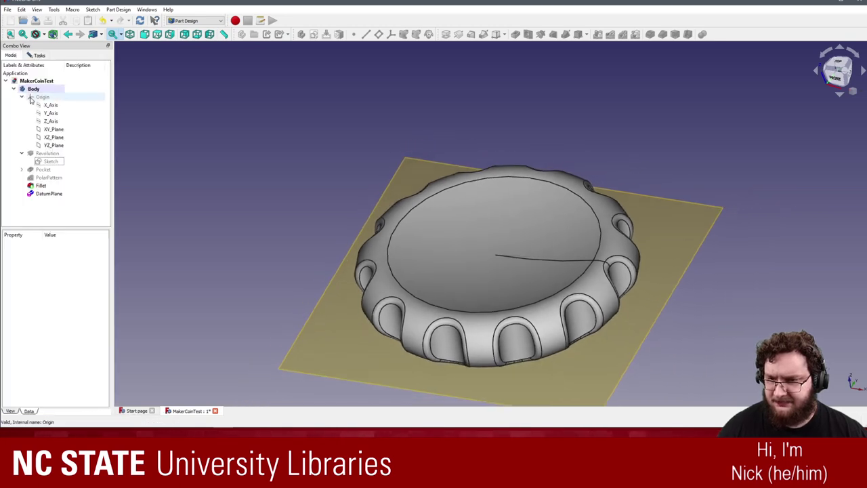
click(54, 138)
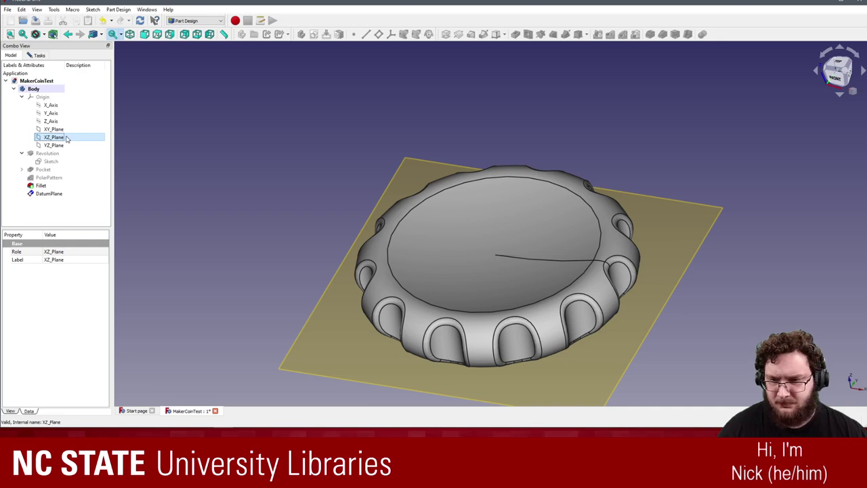
key(2)
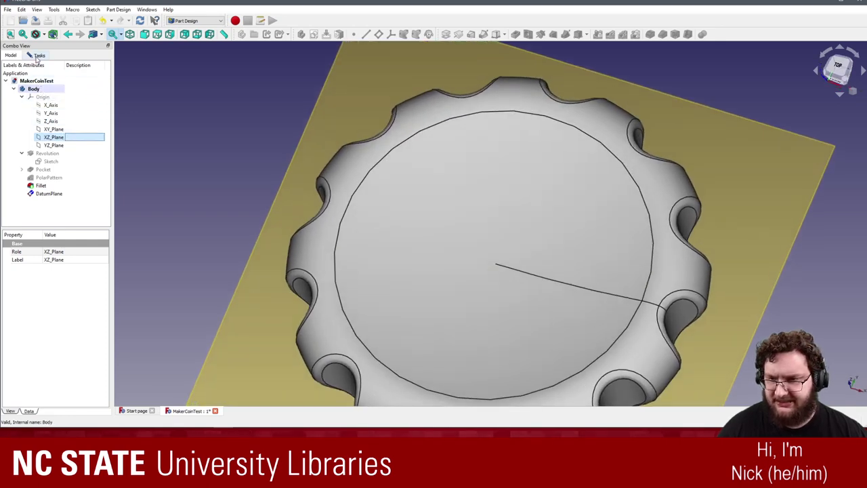
click(38, 56)
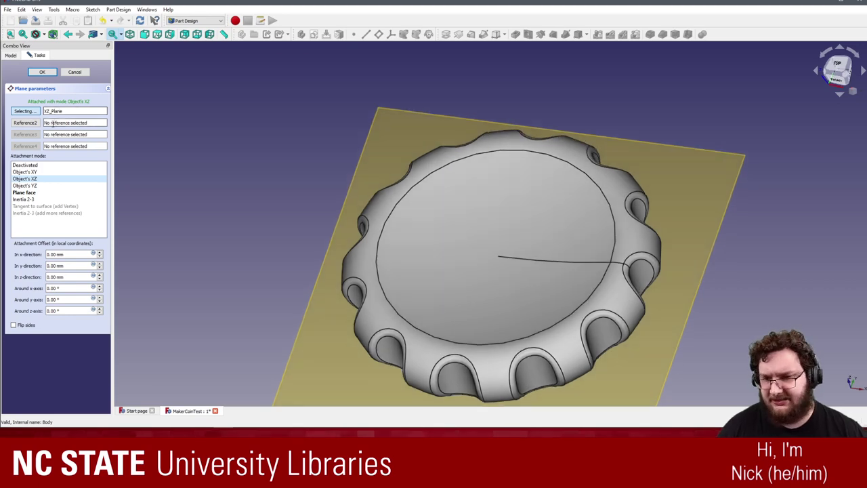
- Try XY_Plane as the datum plane's reference and return it to XZ_Plane
click(31, 113)
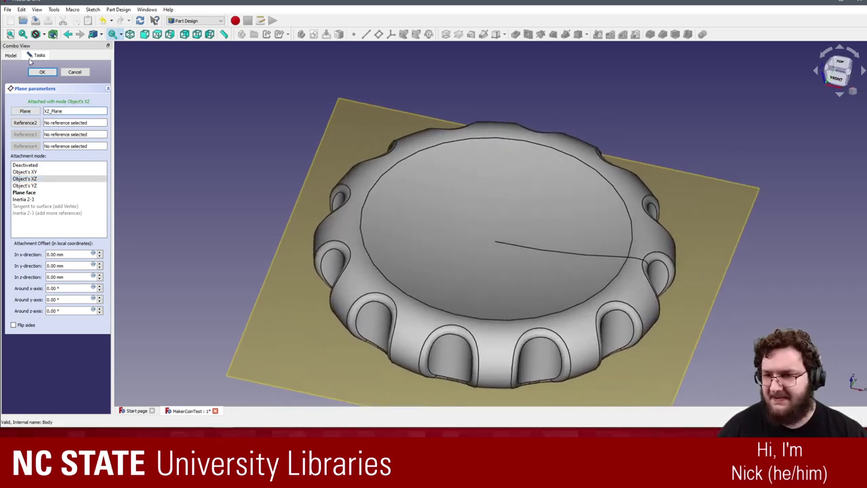
click(10, 56)
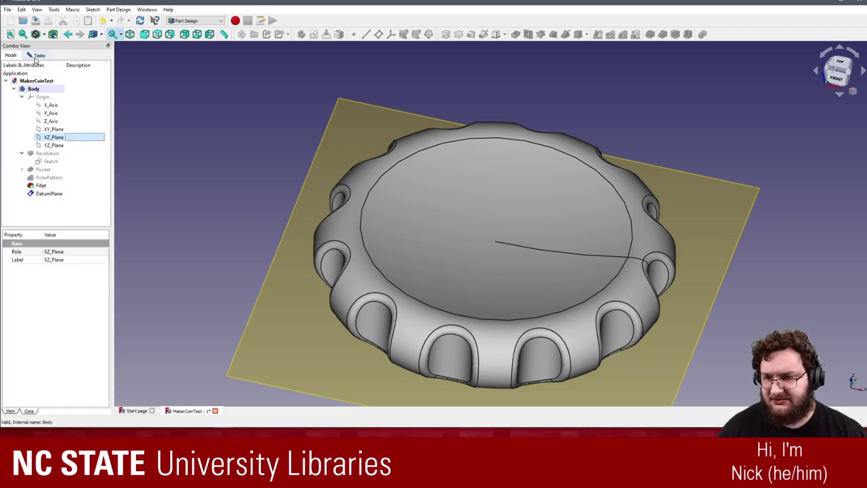
click(37, 56)
click(11, 55)
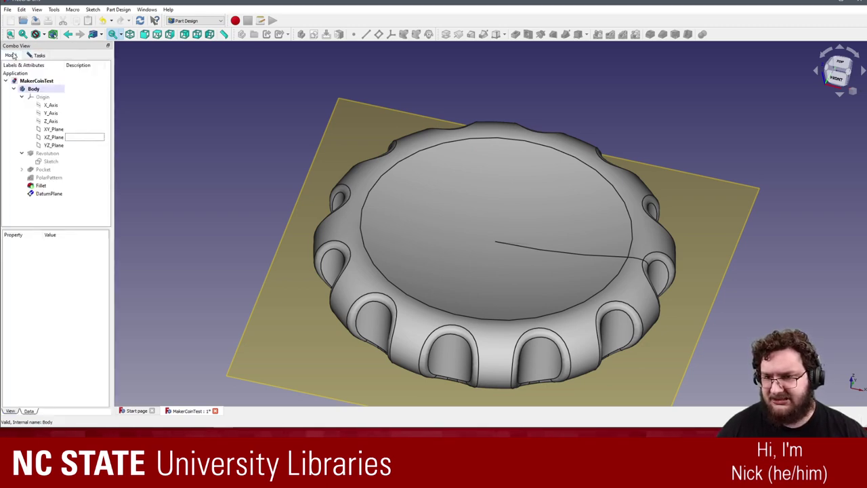
click(54, 129)
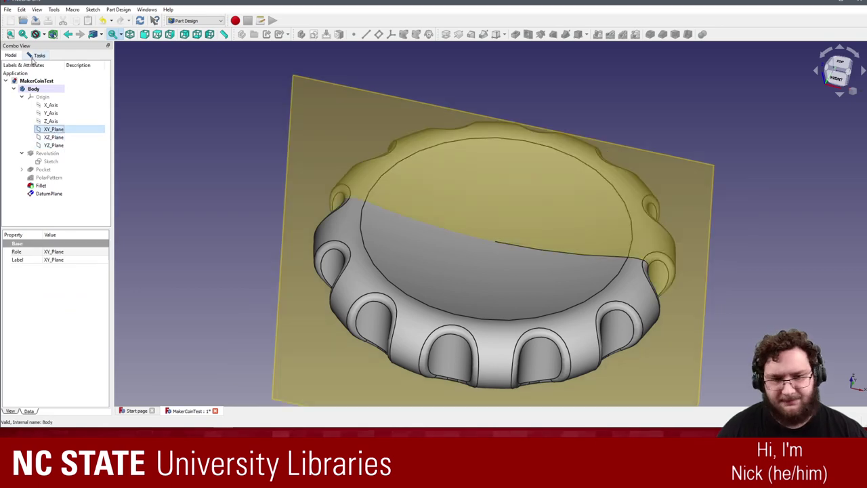
click(38, 55)
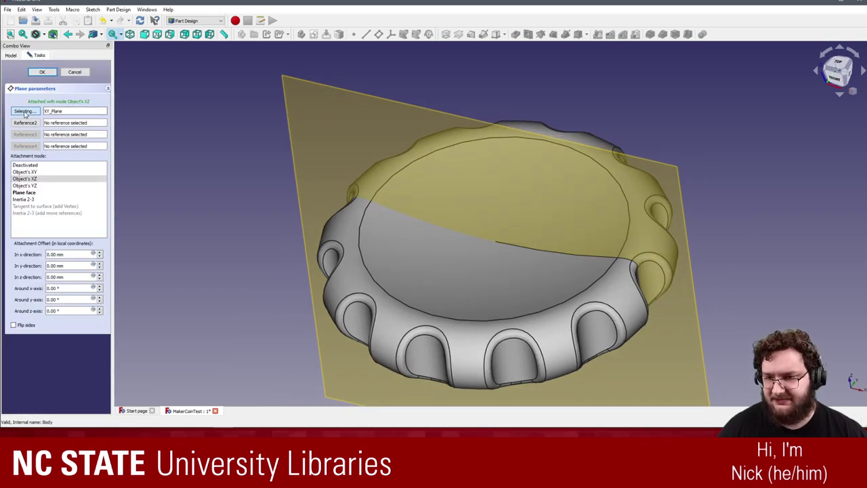
click(21, 56)
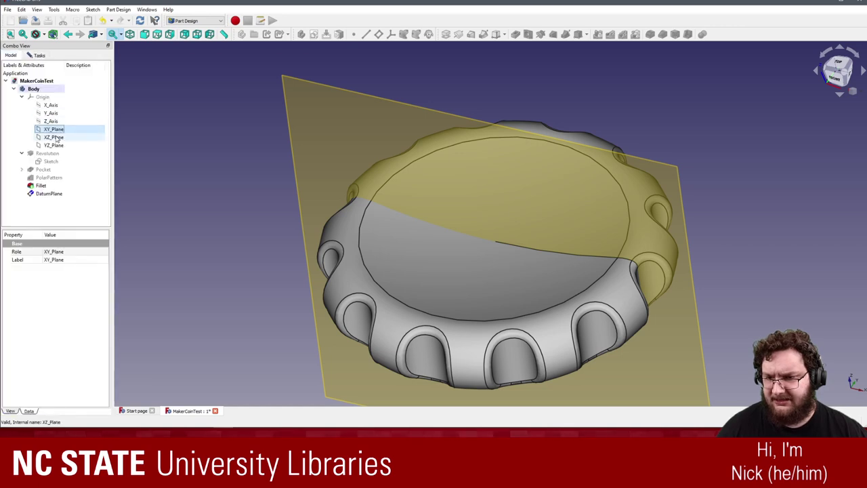
click(55, 137)
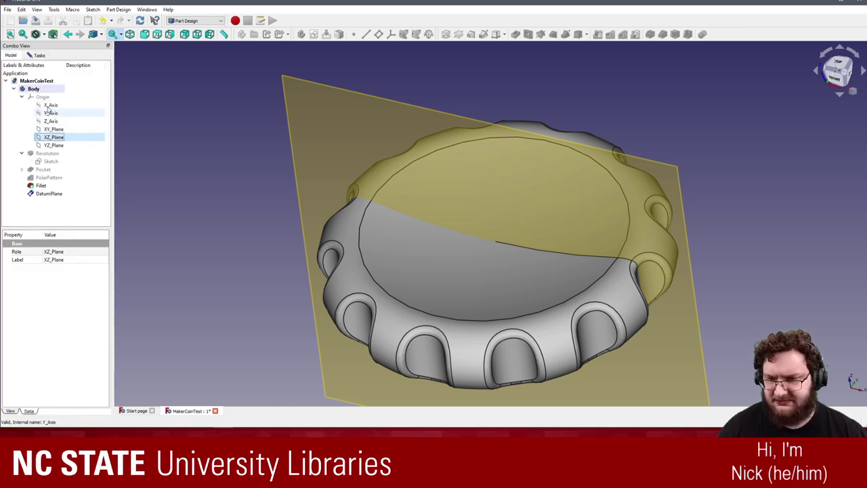
click(38, 56)
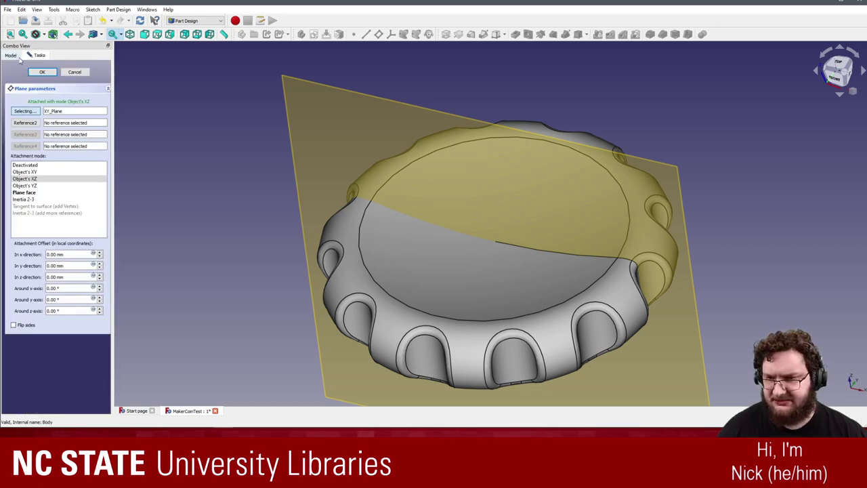
click(15, 55)
click(53, 138)
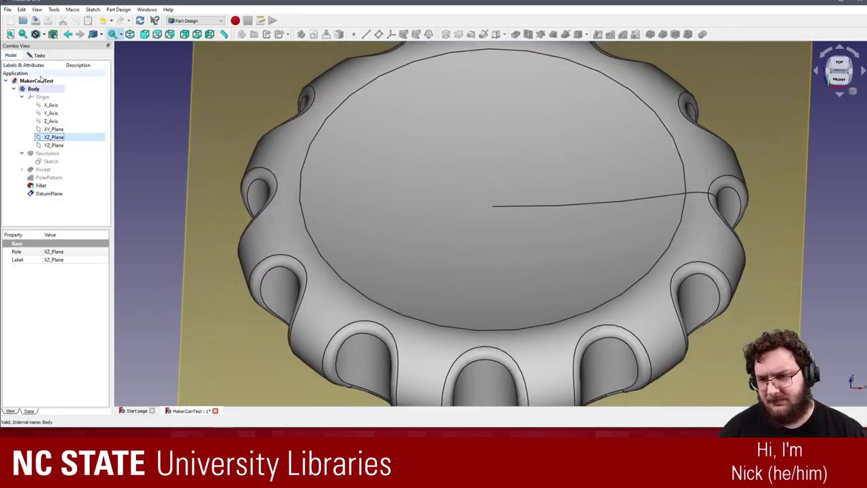
click(38, 56)
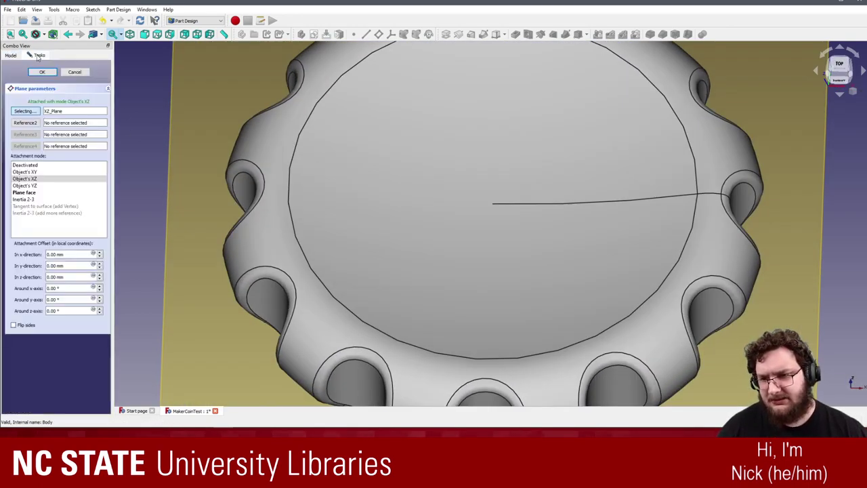
- Offset the datum plane by -10 mm in its z-direction, above the coin's top face, and accept it
key(1)
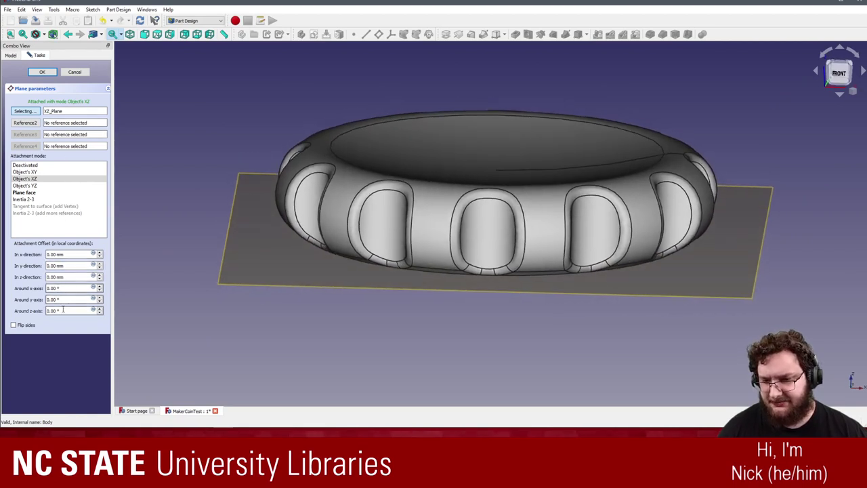
click(99, 277)
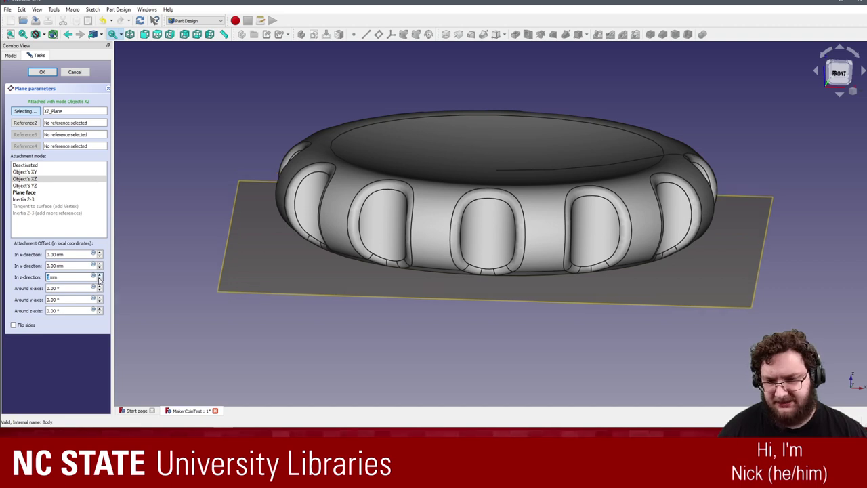
click(99, 277)
click(99, 277)
click(99, 277)
click(99, 277)
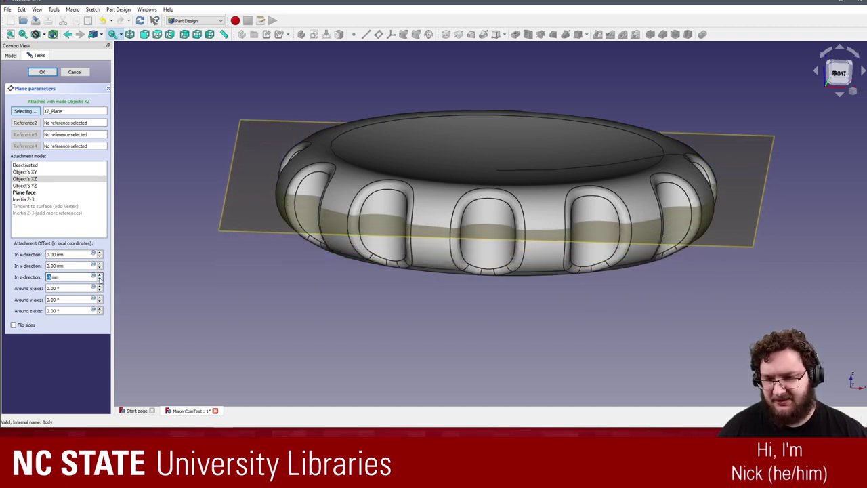
click(99, 278)
click(99, 277)
click(99, 277)
click(99, 277)
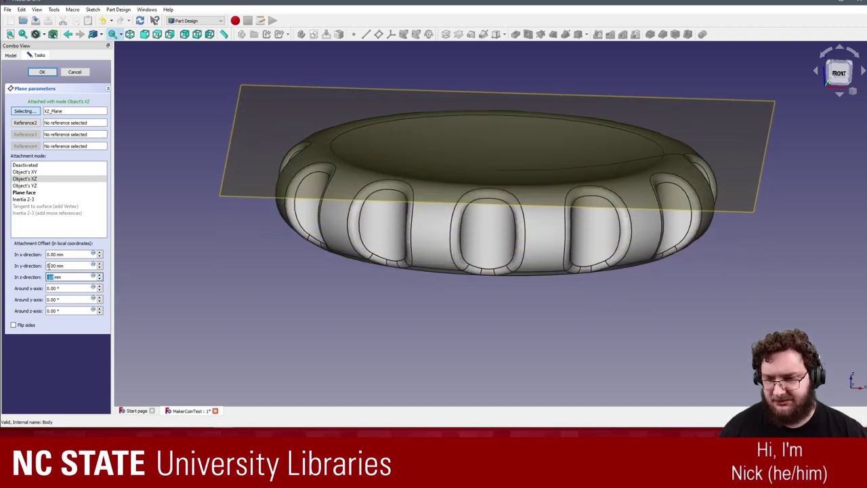
key(2)
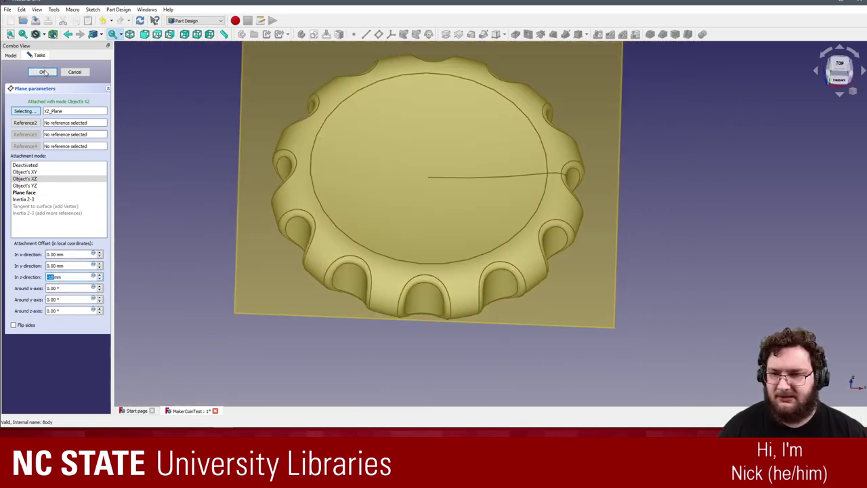
click(42, 72)
- Examine the datum plane's position relative to the coin's top face from several angles
key(1)
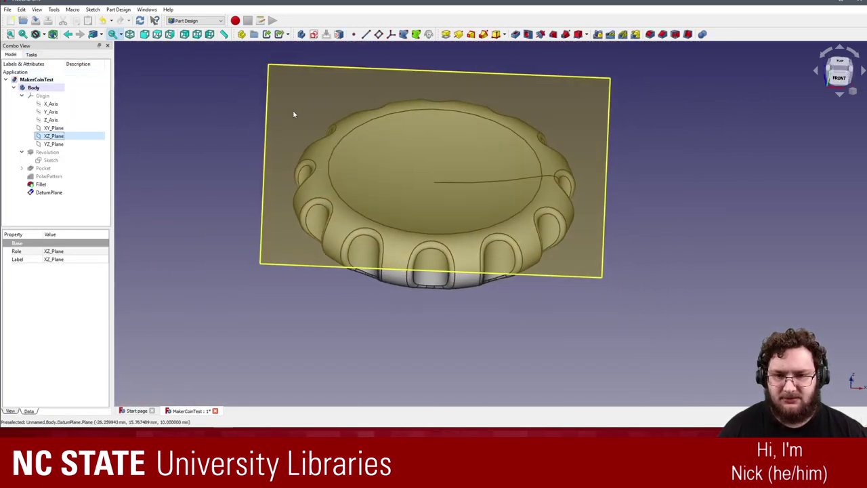
middle_drag(263, 124, 271, 170)
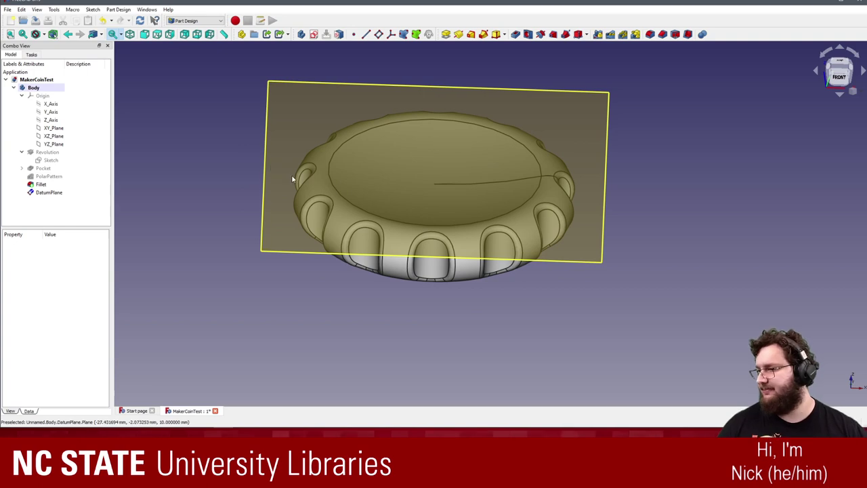
middle_drag(420, 129, 578, 177)
click(575, 91)
click(678, 156)
scroll(580, 99, down, 1)
scroll(580, 99, down, 1)
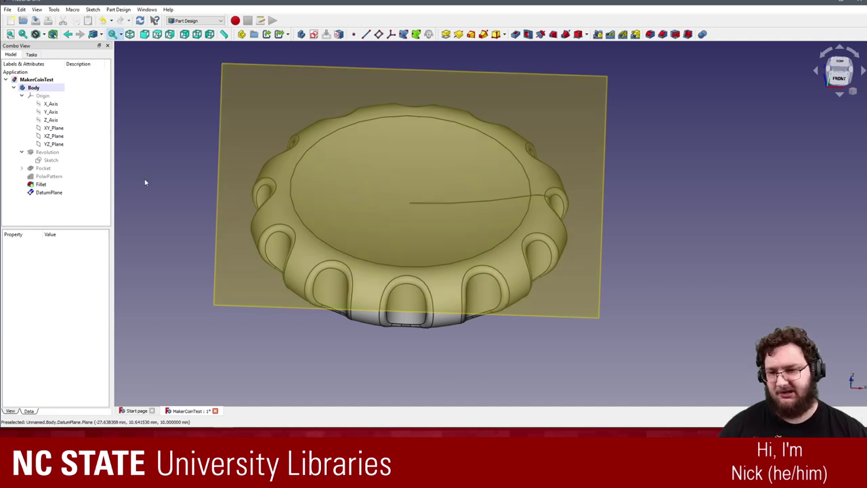
scroll(257, 82, up, 2)
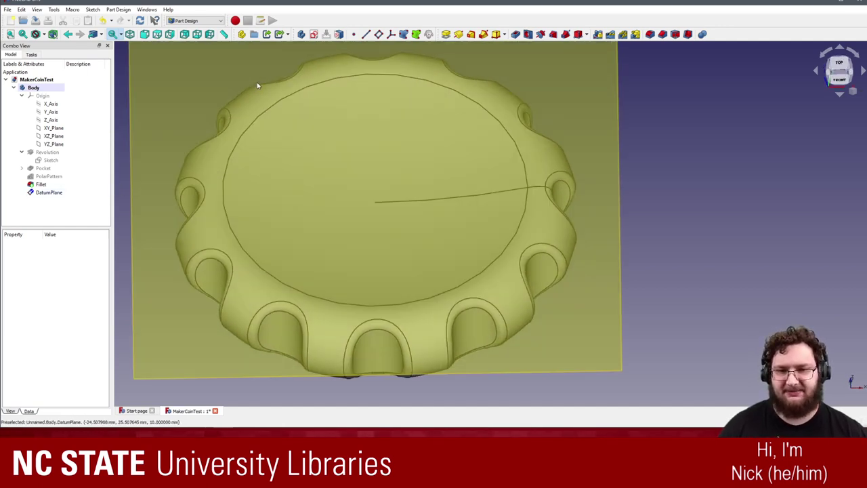
scroll(258, 97, down, 2)
- Create a new sketch on the offset datum plane and check its orientation against the coin
click(231, 132)
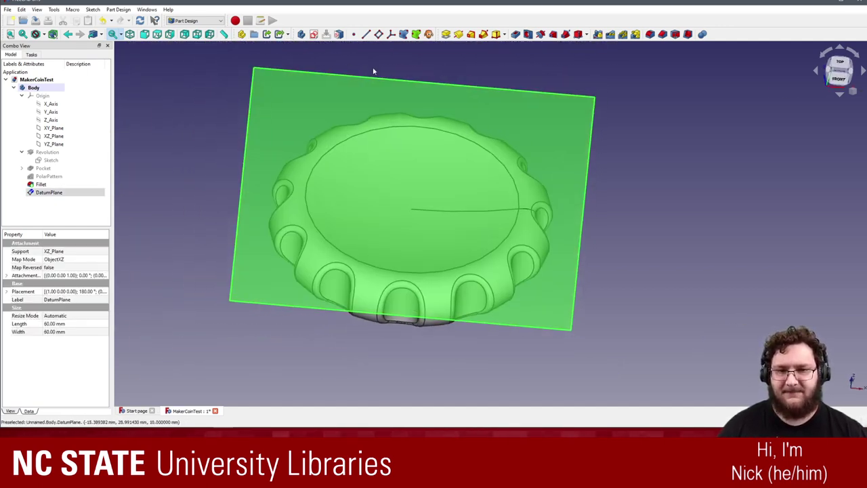
click(314, 34)
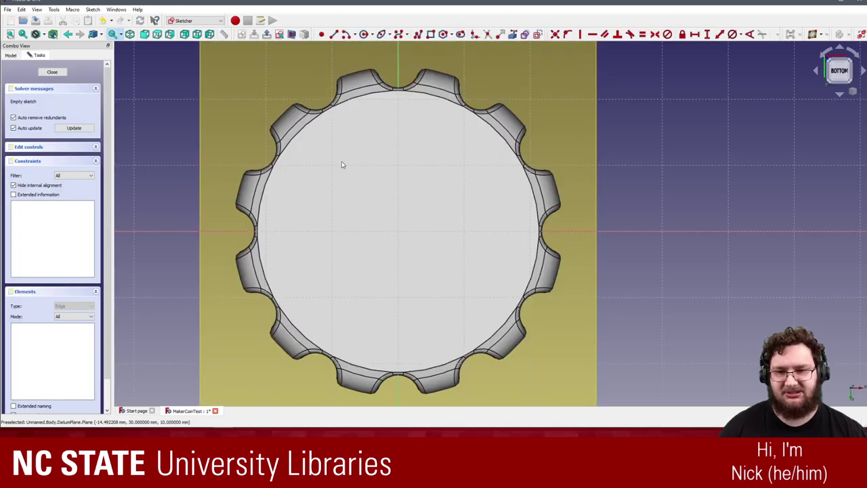
scroll(218, 174, down, 2)
mouse_move(245, 150)
middle_down()
mouse_move(218, 173)
mouse_move(245, 160)
middle_up()
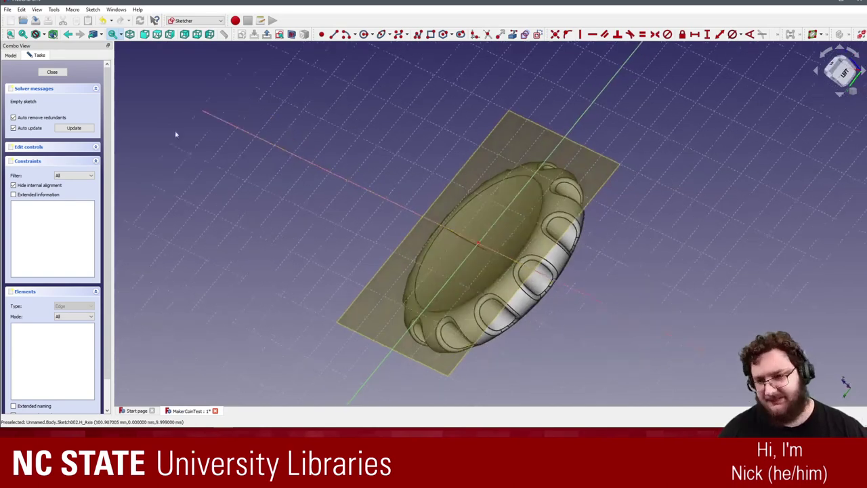
- Close the empty sketch on the datum plane and delete it from the body
click(12, 56)
click(36, 55)
click(58, 73)
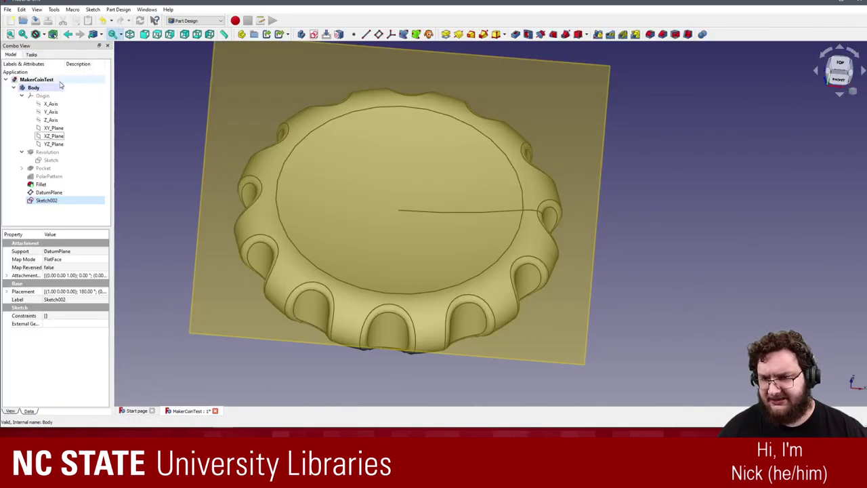
click(58, 201)
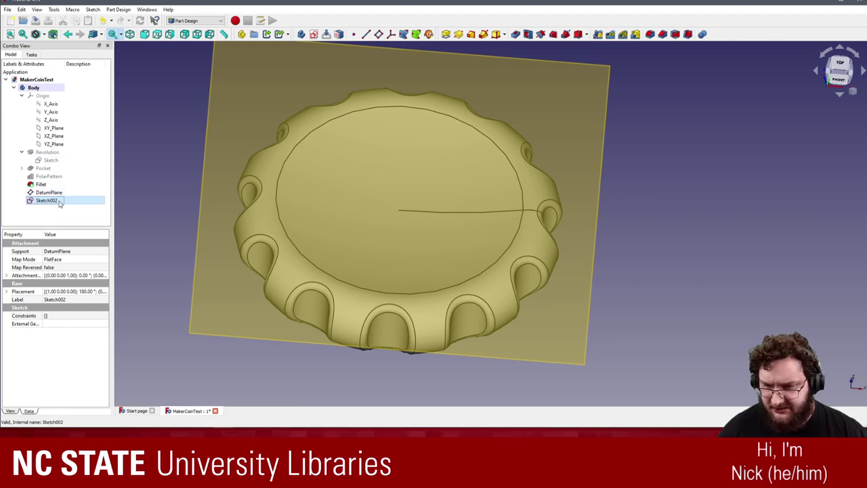
- Edit the datum plane to flip its sides, set its z-direction offset to 10 mm, and accept the changes
click(58, 193)
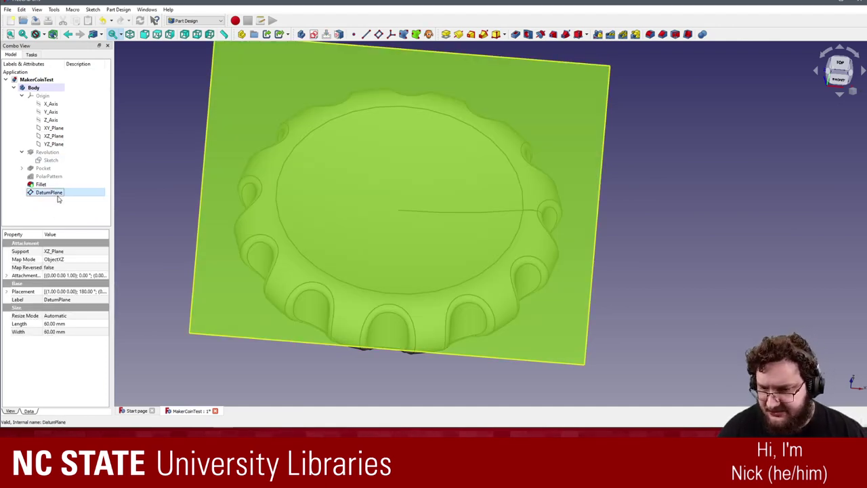
right_click(58, 193)
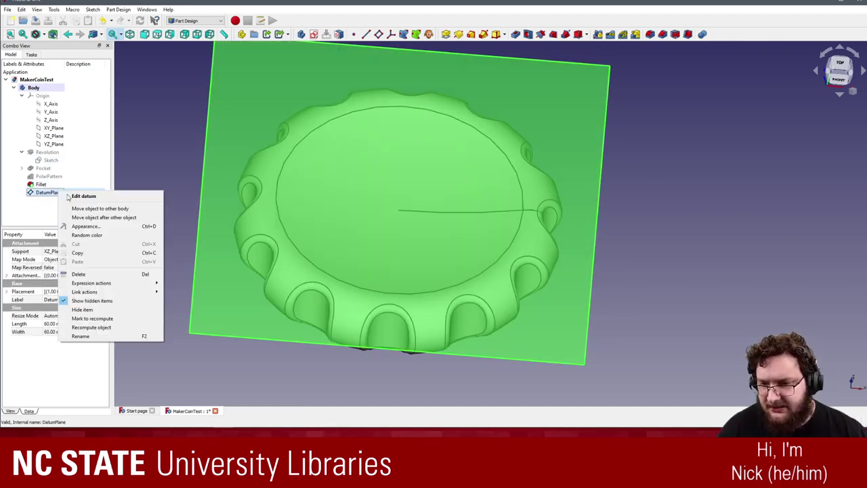
click(72, 196)
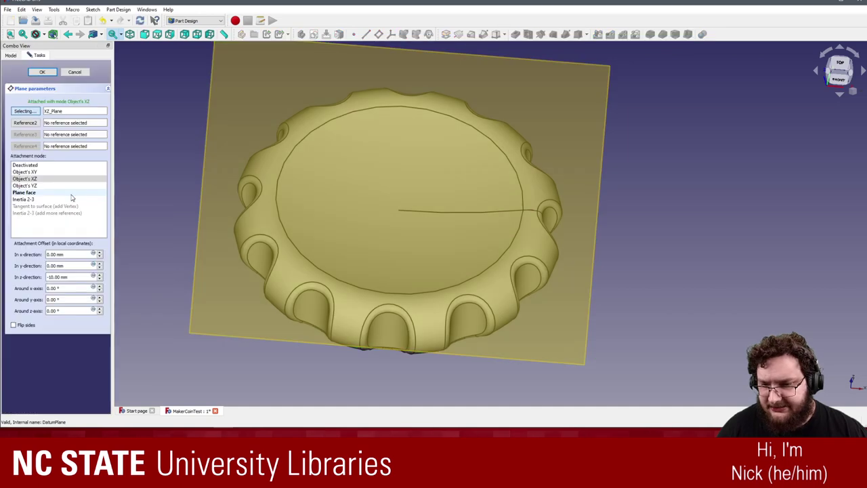
click(25, 326)
key(1)
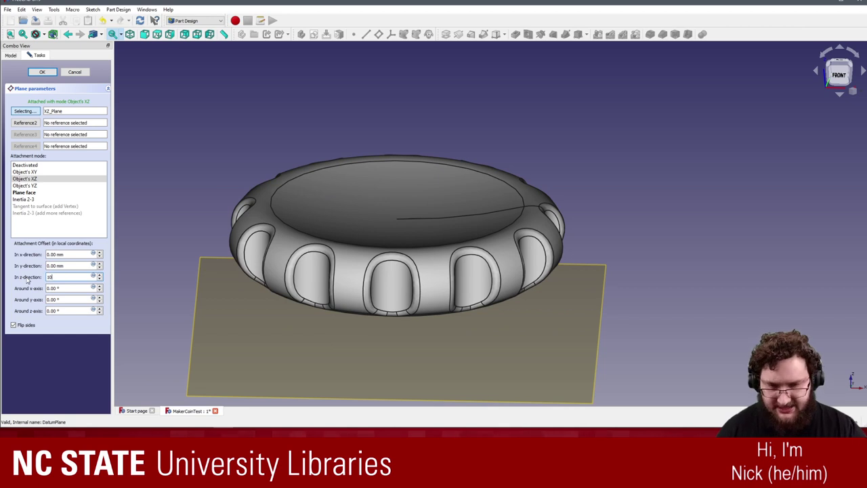
key(Tab)
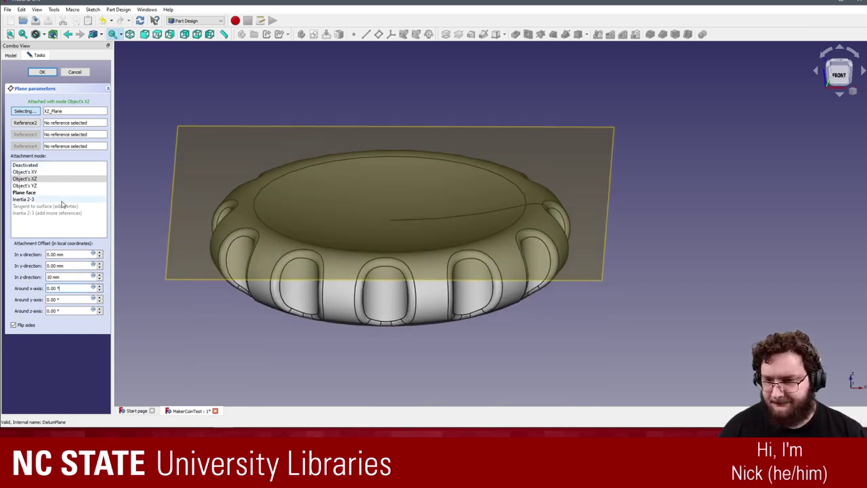
click(42, 72)
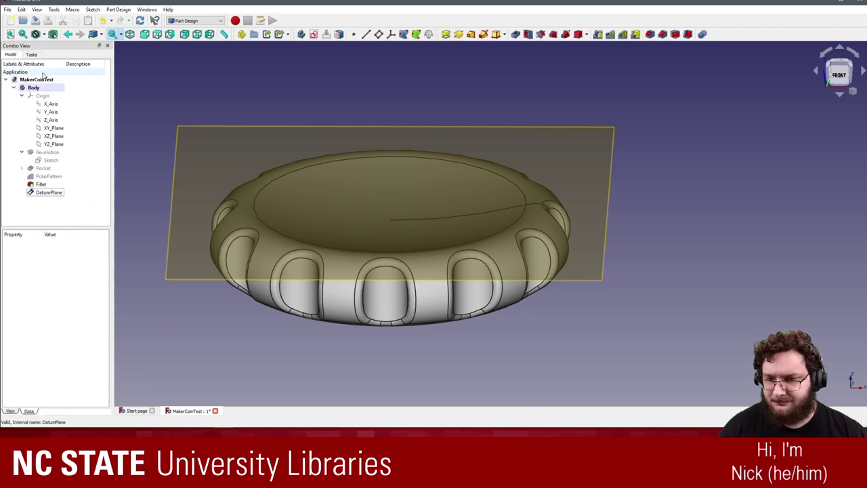
- Create a new sketch on the flipped datum plane above the coin's top face
mouse_move(257, 164)
middle_down()
mouse_move(250, 94)
mouse_move(314, 52)
middle_up()
click(250, 93)
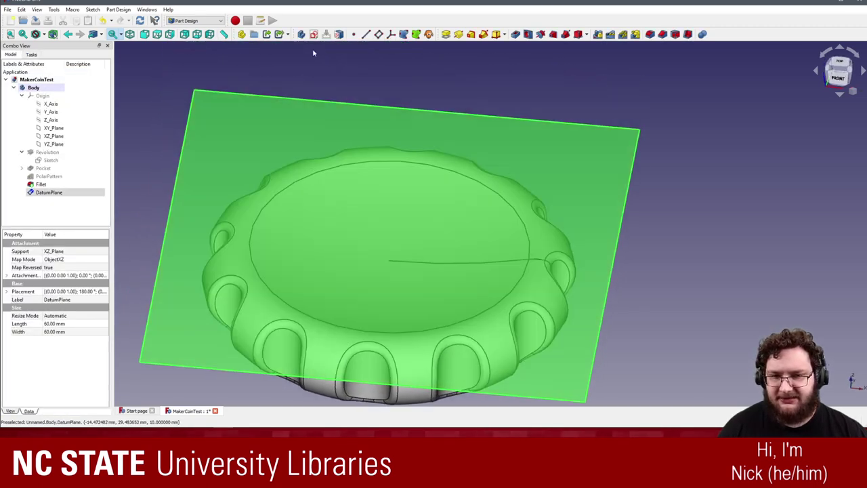
click(313, 34)
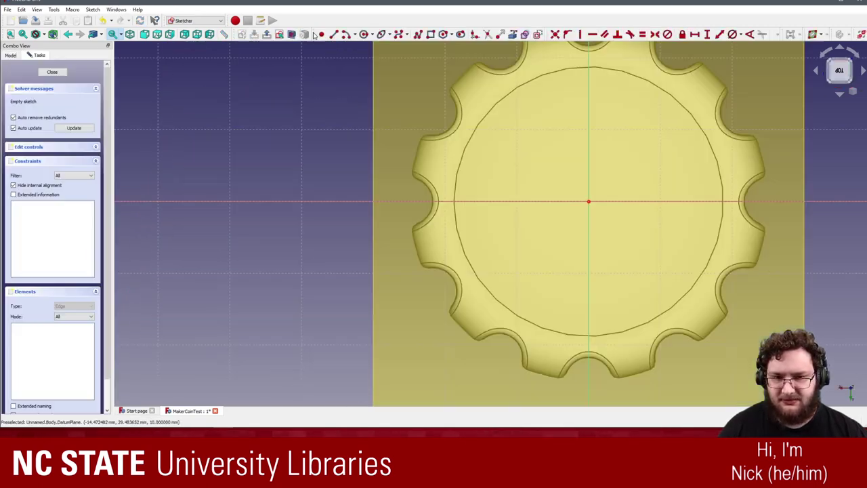
scroll(274, 106, up, 4)
scroll(263, 140, down, 8)
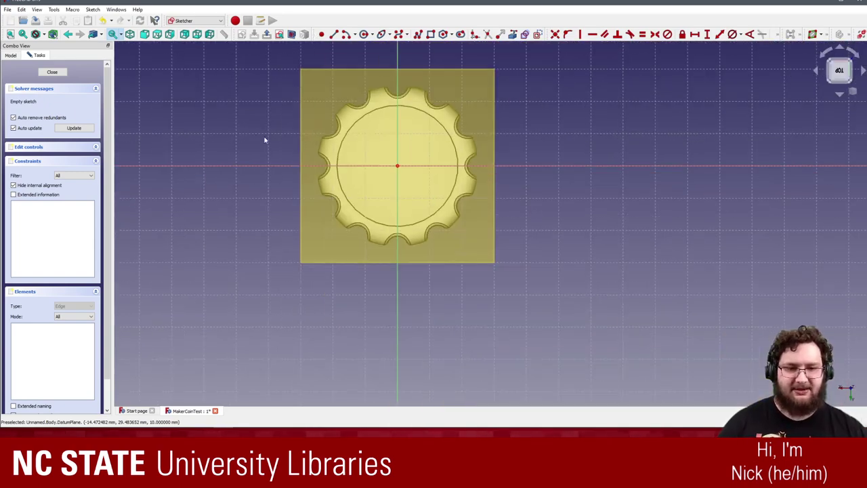
scroll(472, 202, up, 1)
mouse_move(472, 202)
middle_down()
mouse_move(451, 181)
mouse_move(499, 204)
mouse_move(565, 204)
mouse_move(506, 201)
mouse_move(477, 252)
middle_up()
scroll(477, 252, up, 8)
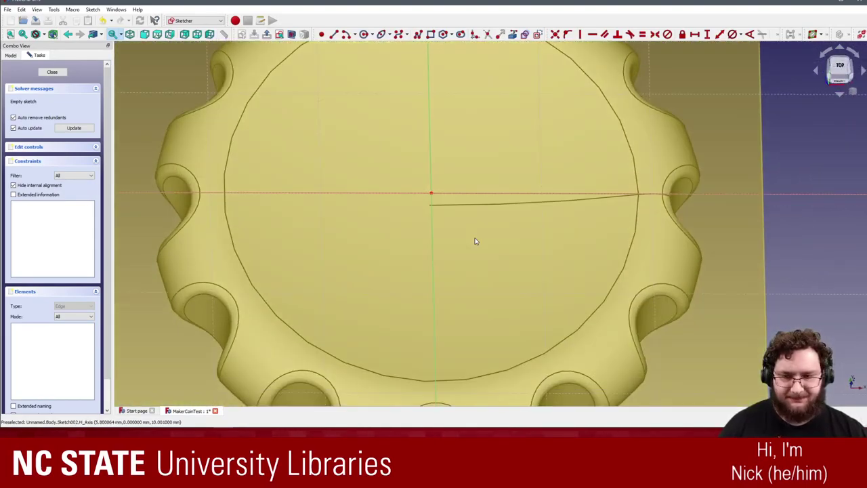
scroll(435, 206, down, 8)
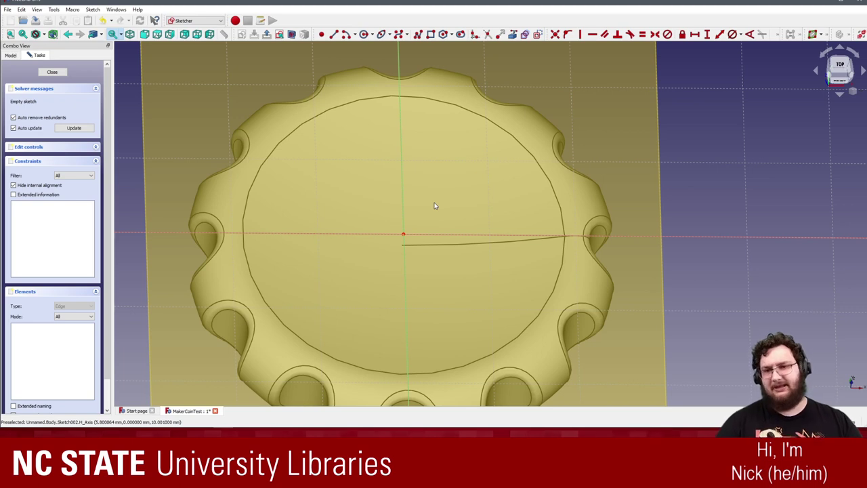
- Sketch two circles as eyes in the upper half of the coin's face, one on each side of the vertical axis
click(364, 34)
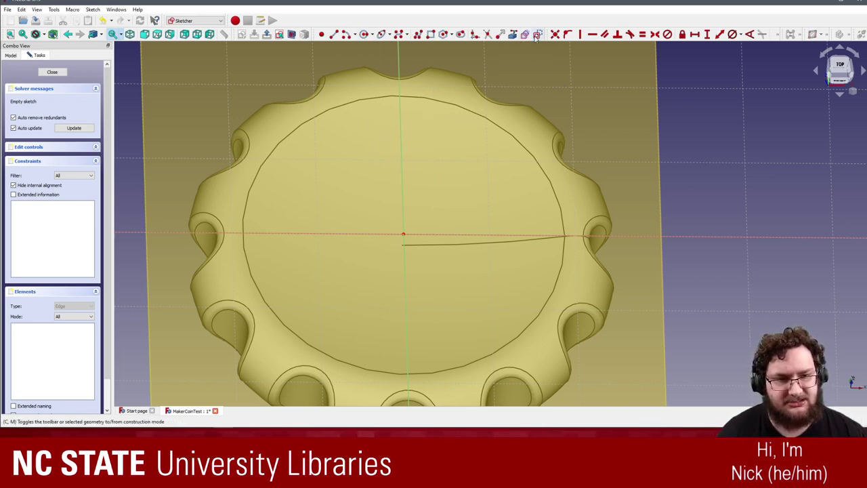
click(375, 206)
click(469, 194)
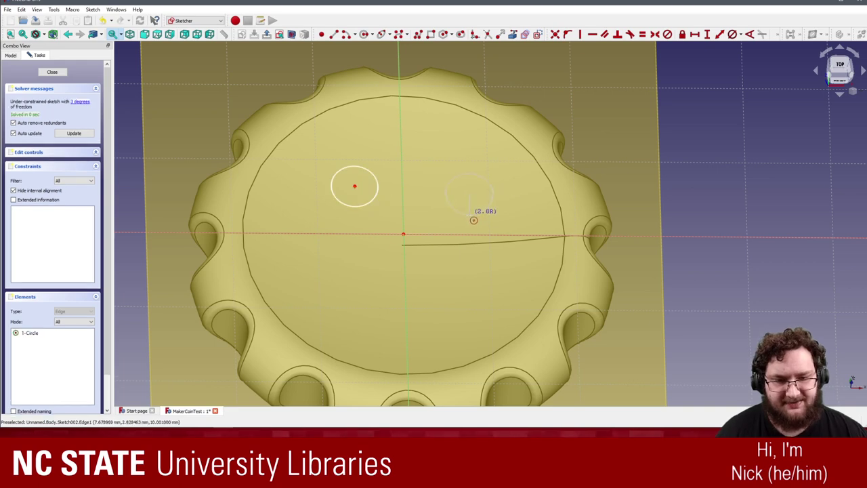
click(498, 193)
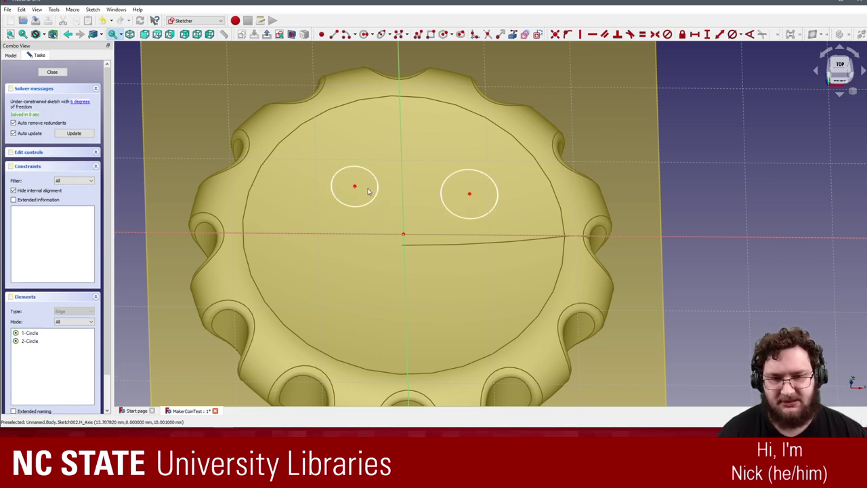
- Sketch a centre-point arc curving downward below the eyes as the smile's upper edge
click(346, 34)
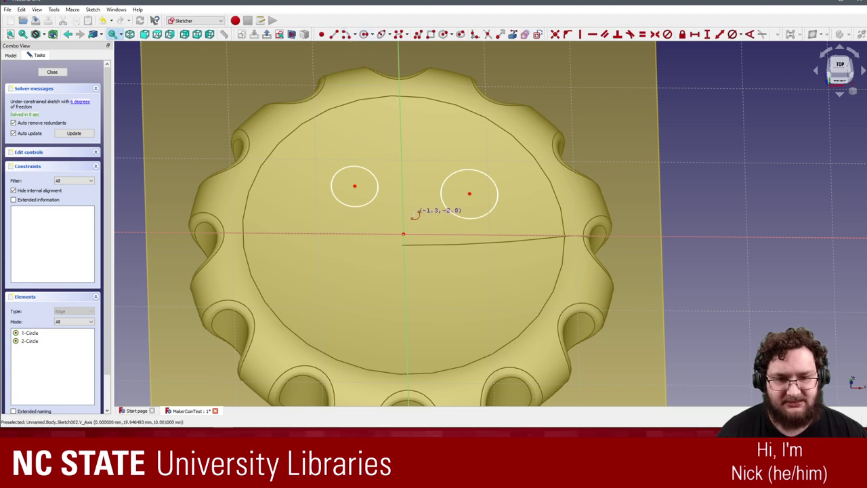
click(416, 166)
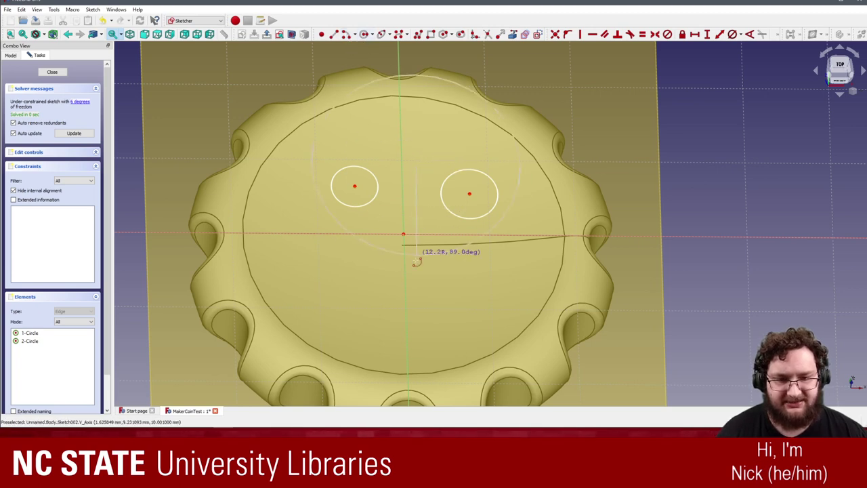
click(350, 264)
click(477, 269)
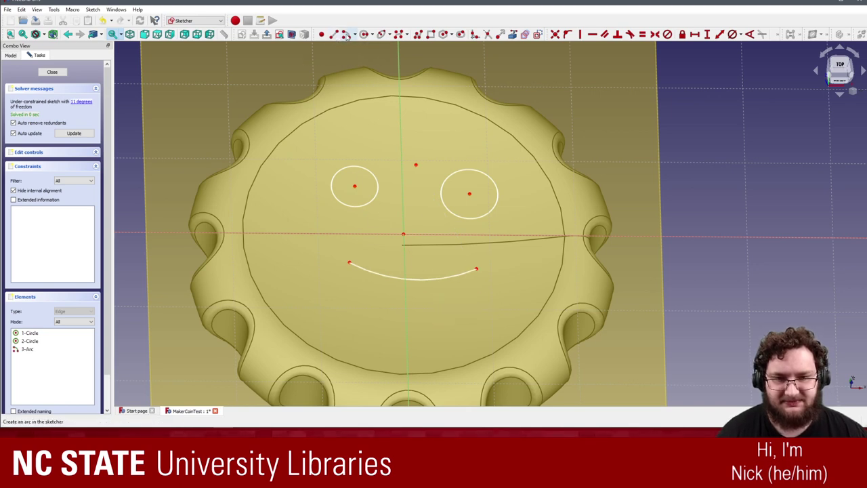
- Sketch a second arc below the first from the same centre point and adjust its endpoints to sit just beneath the upper arc's ends
click(416, 165)
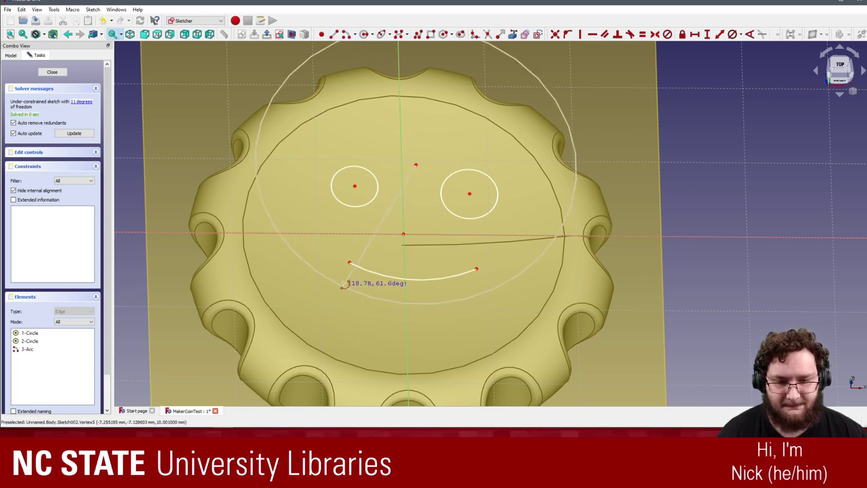
click(349, 264)
click(492, 274)
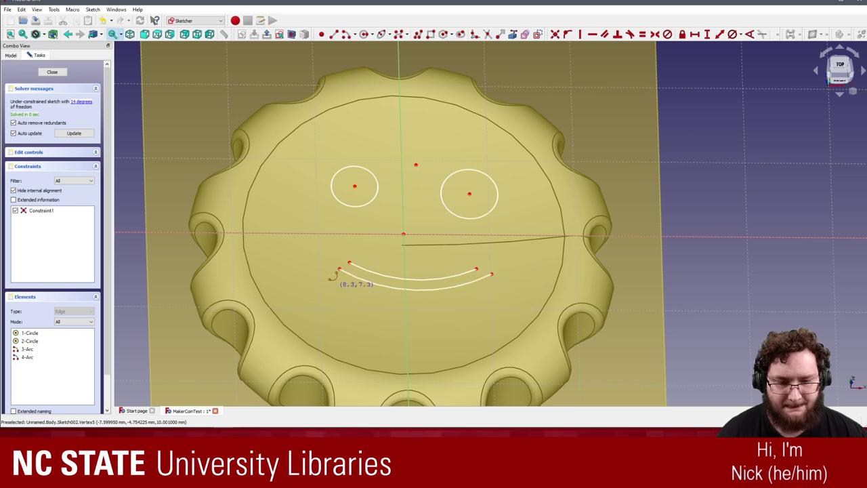
mouse_move(339, 271)
mouse_down()
mouse_move(347, 282)
mouse_move(344, 275)
mouse_up()
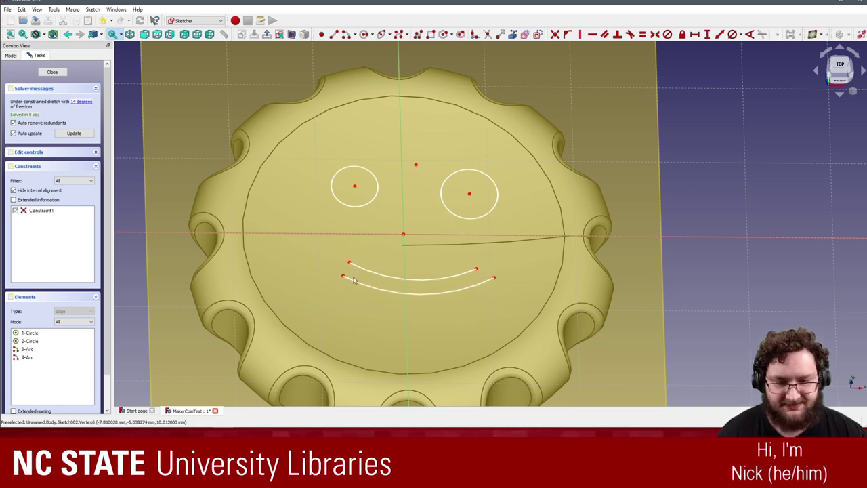
drag(495, 280, 487, 281)
- Close the mouth outline with a short line joining the two arcs at each end
click(334, 35)
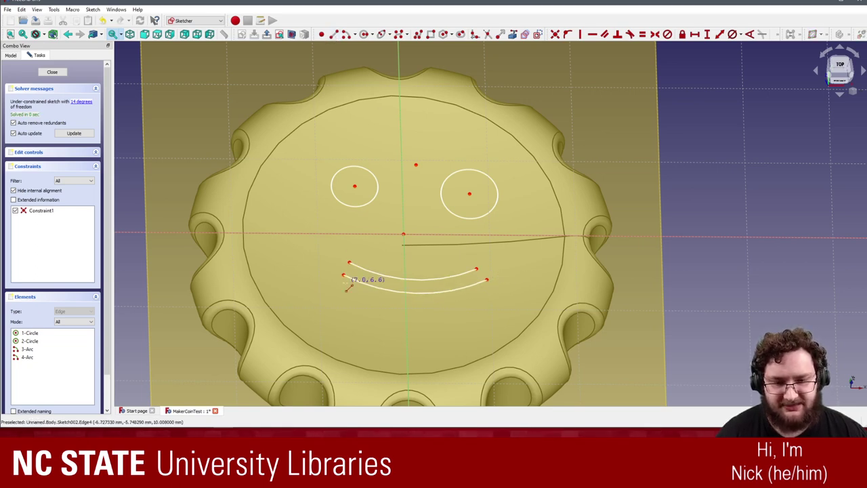
click(343, 274)
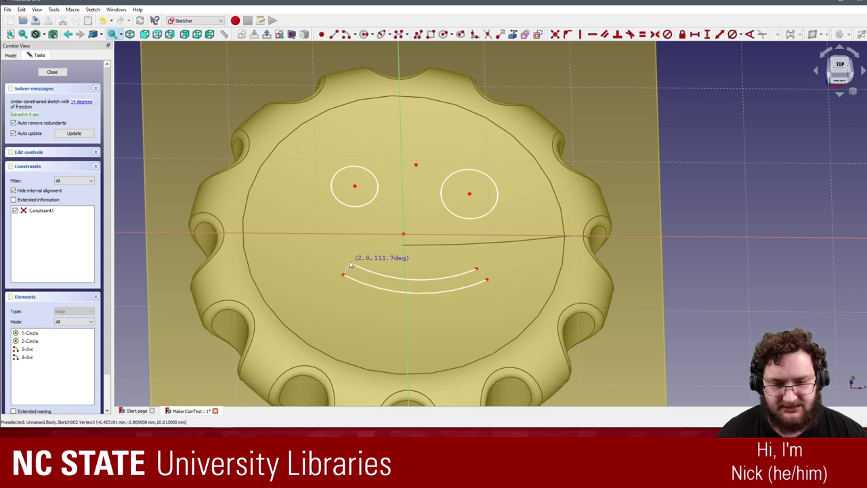
click(350, 263)
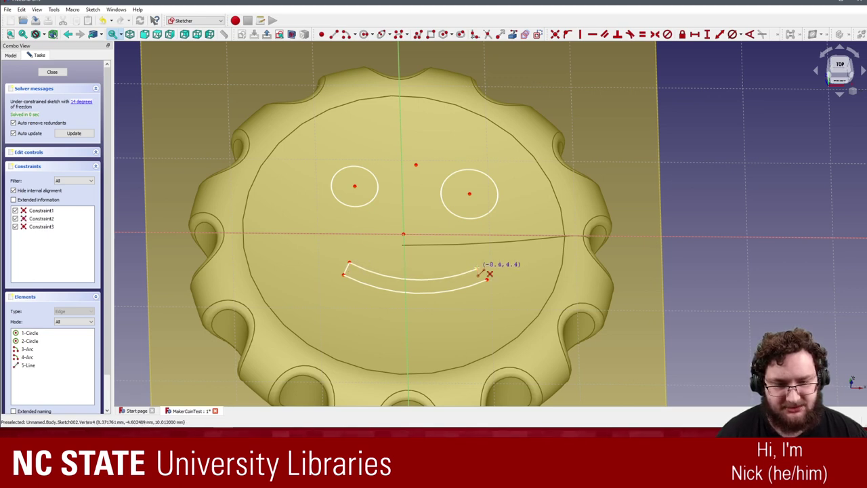
click(486, 283)
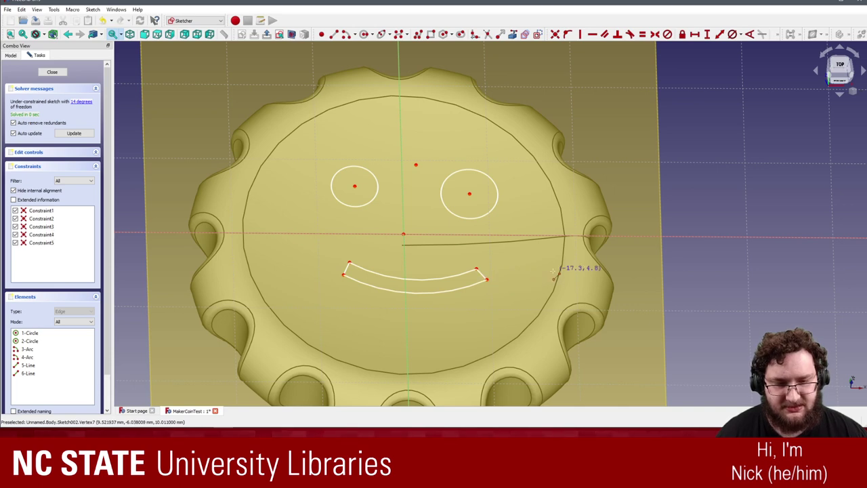
key(Escape)
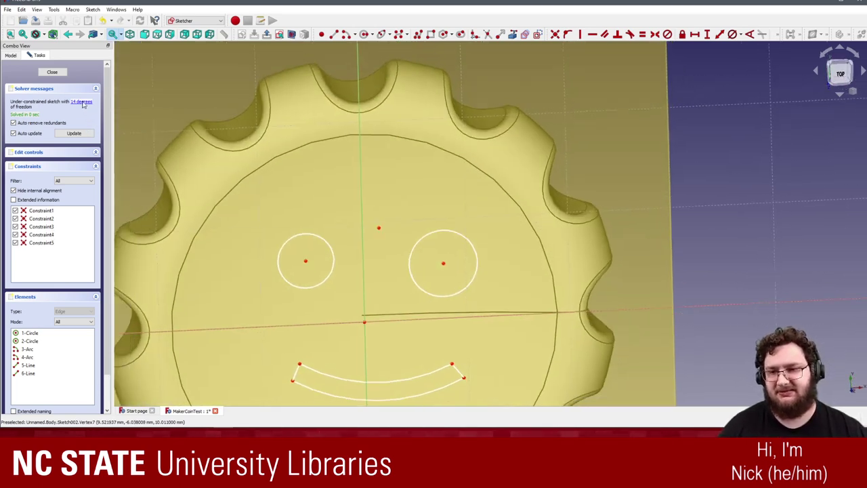
- Close the smiley sketch and pad it 10 mm with the direction reversed toward the coin
key(2)
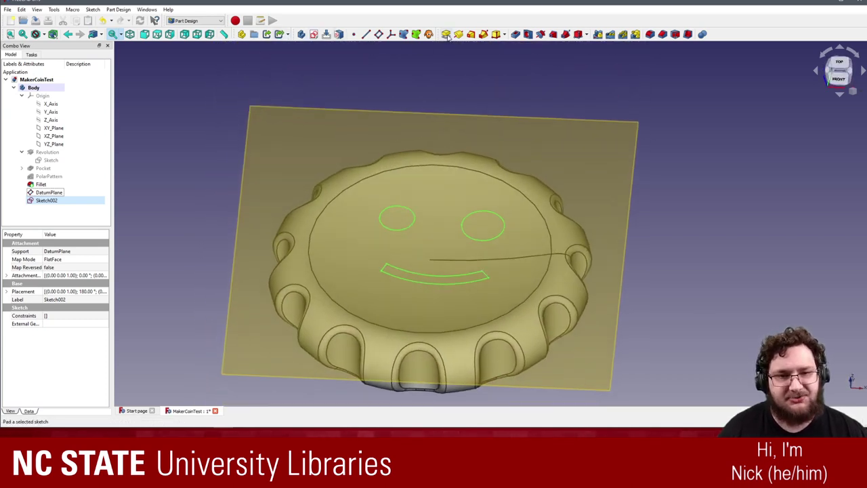
click(446, 35)
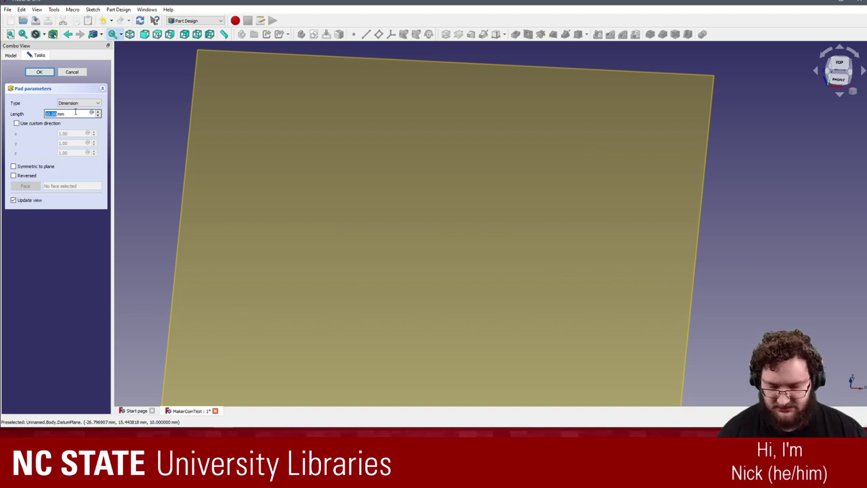
key(Left)
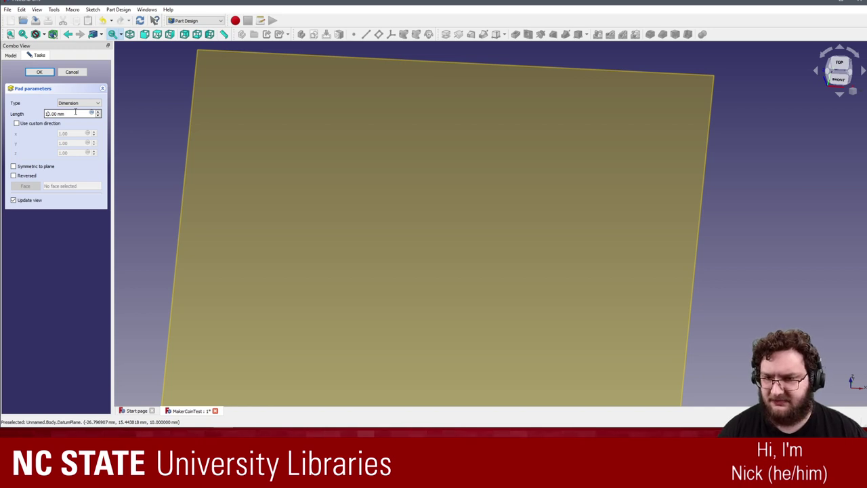
key(Right)
key(Right)
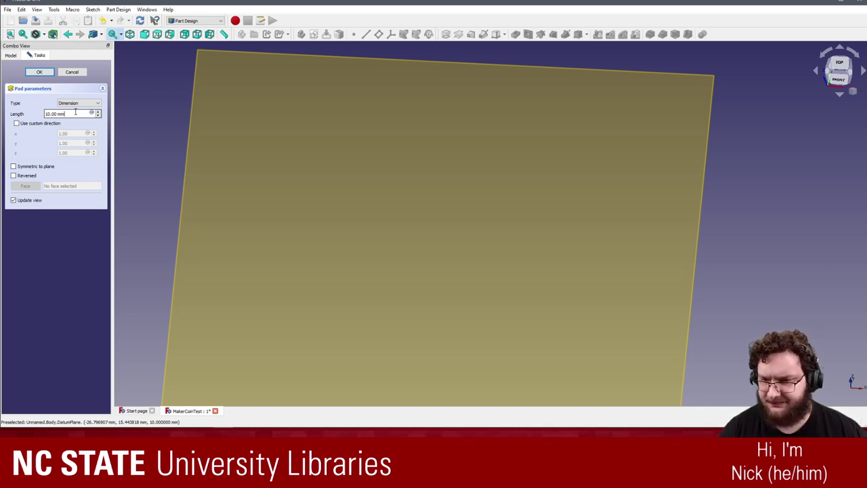
click(24, 177)
scroll(129, 187, down, 6)
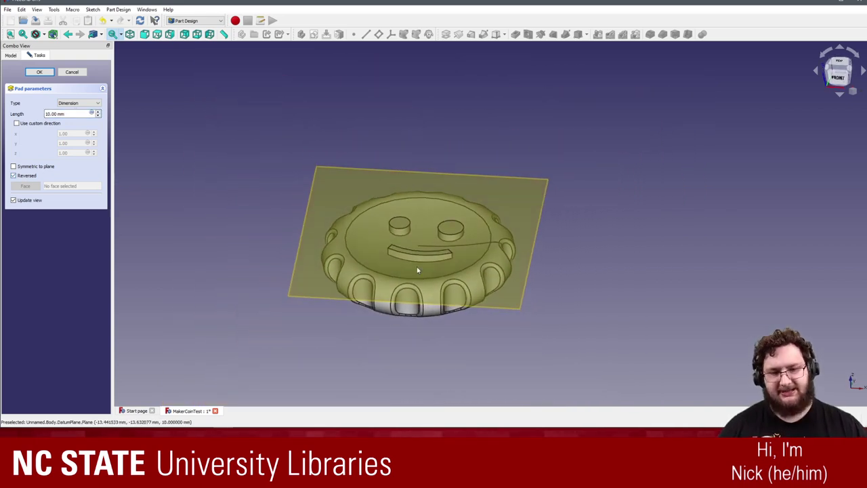
key(2)
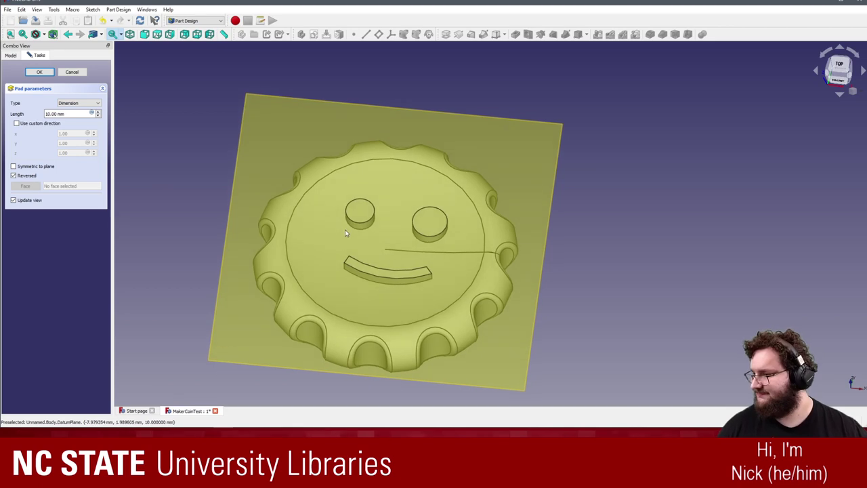
click(40, 71)
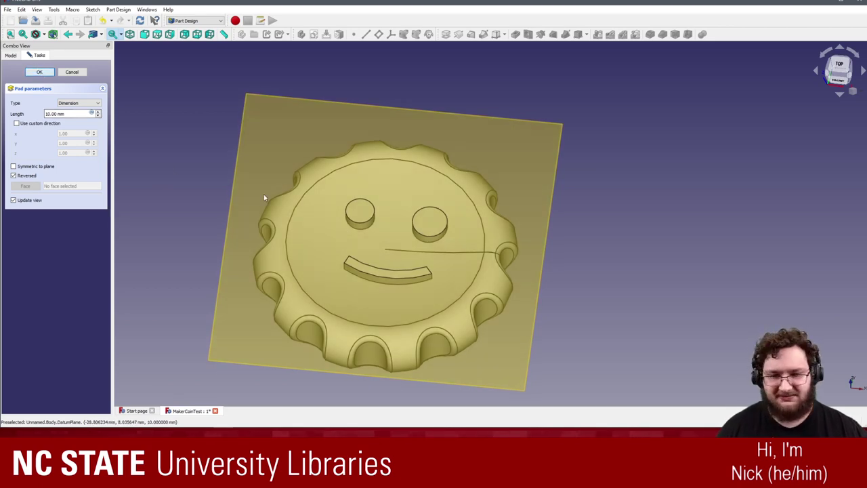
key(0)
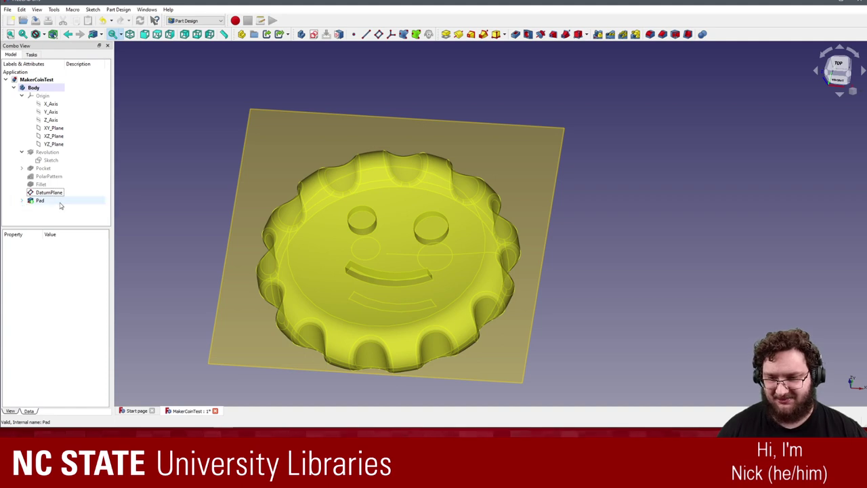
- Inspect the smiley pad on the coin, then open its profile sketch and close it unedited
middle_drag(271, 223, 233, 159)
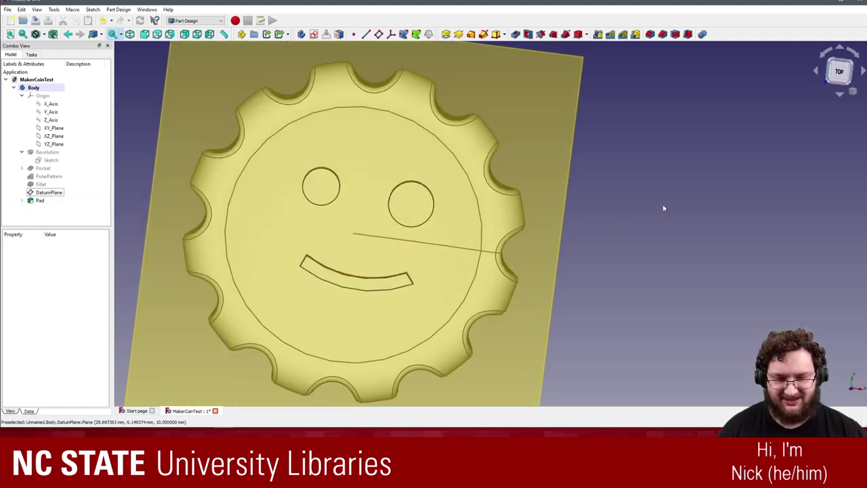
key(0)
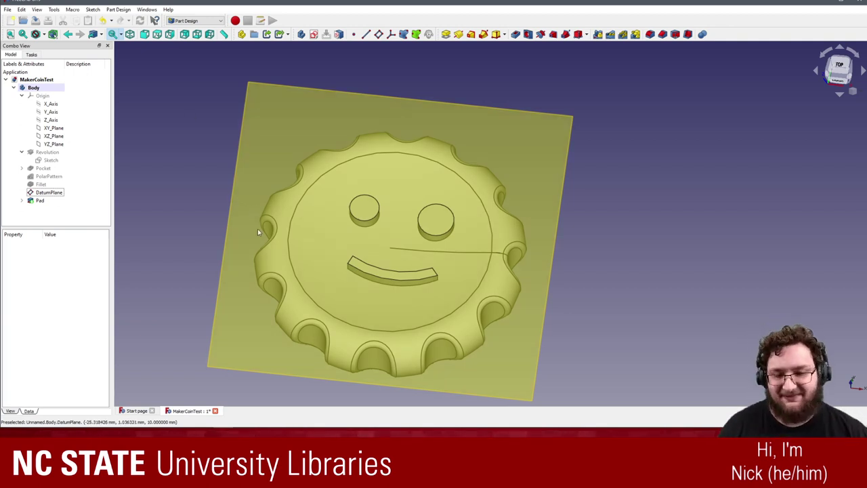
middle_drag(257, 231, 106, 218)
click(40, 201)
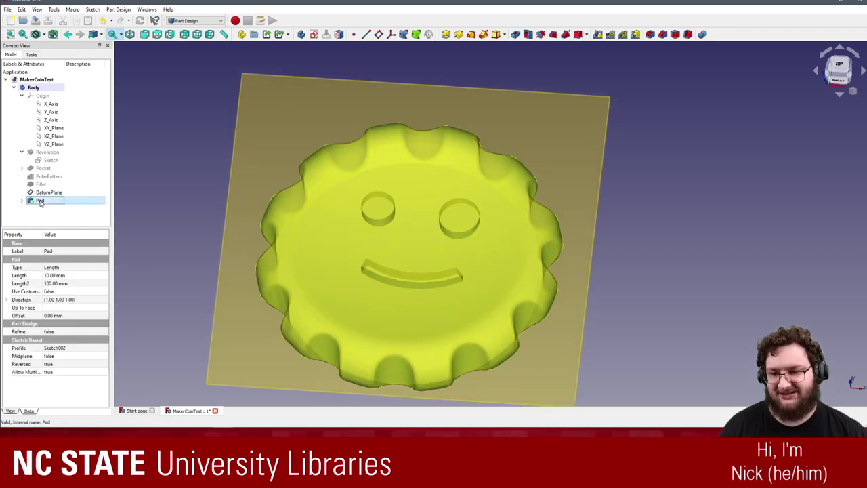
click(22, 200)
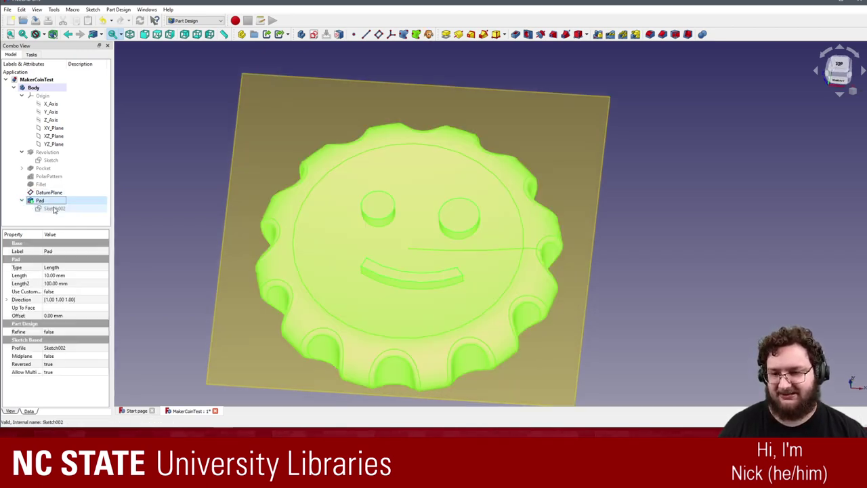
double_click(54, 208)
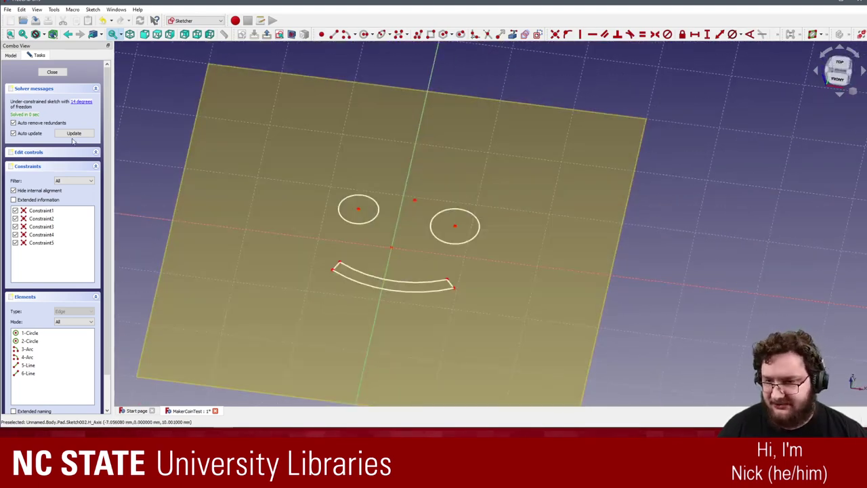
click(52, 72)
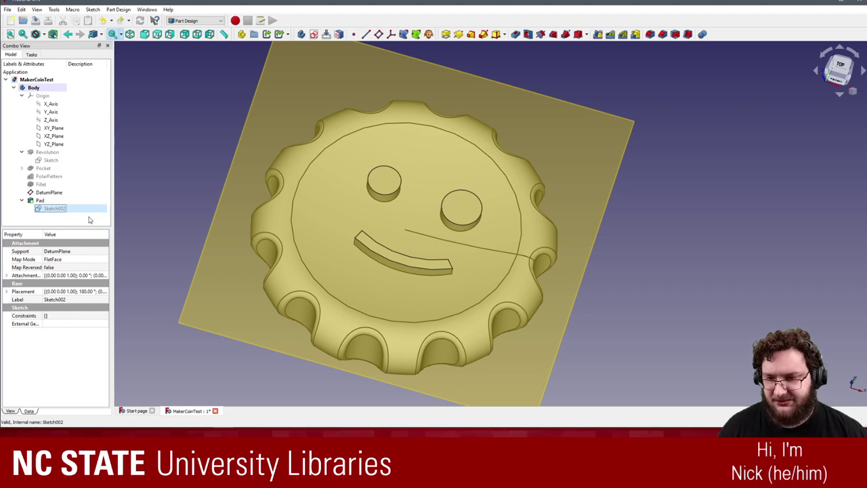
- Undo the smiley pad and reopen the smiley sketch for editing
key(ctrl+z)
click(63, 202)
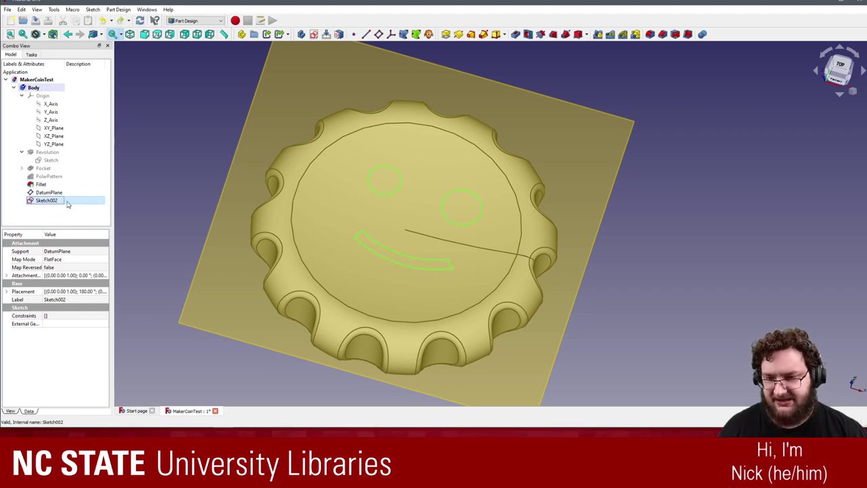
double_click(68, 202)
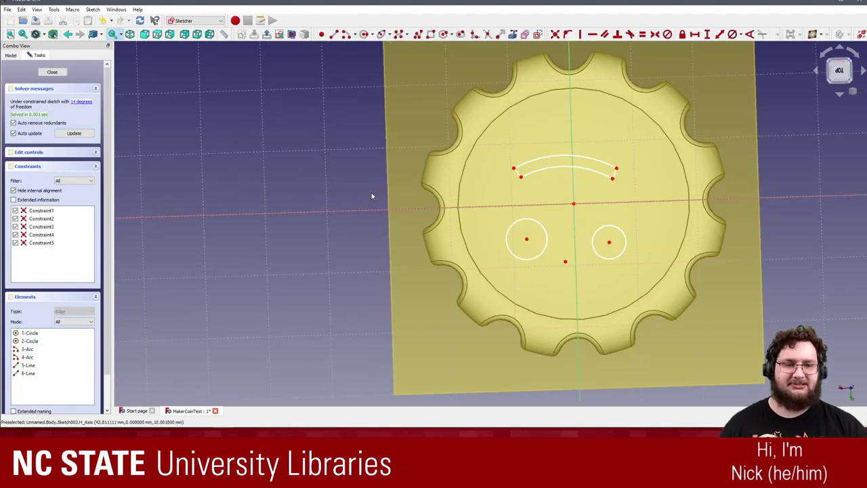
- Delete both eye circles from the smiley sketch
scroll(332, 192, up, 4)
scroll(353, 199, down, 7)
middle_drag(494, 208, 493, 208)
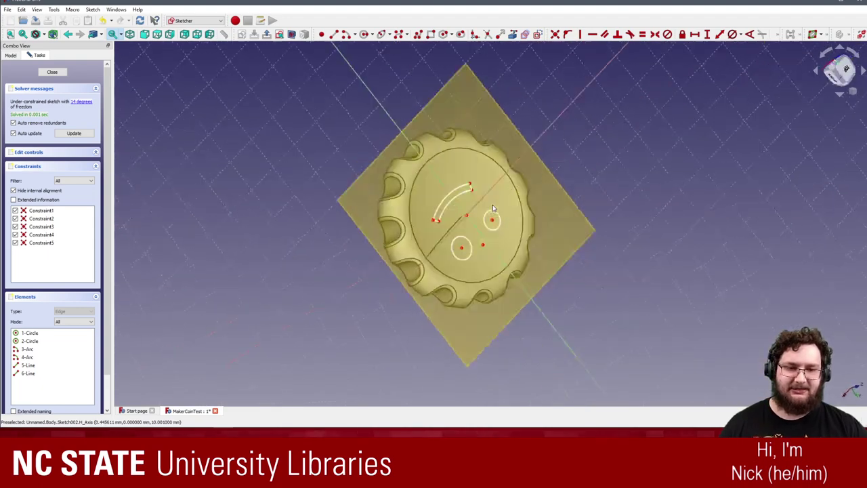
key(2)
scroll(439, 203, up, 5)
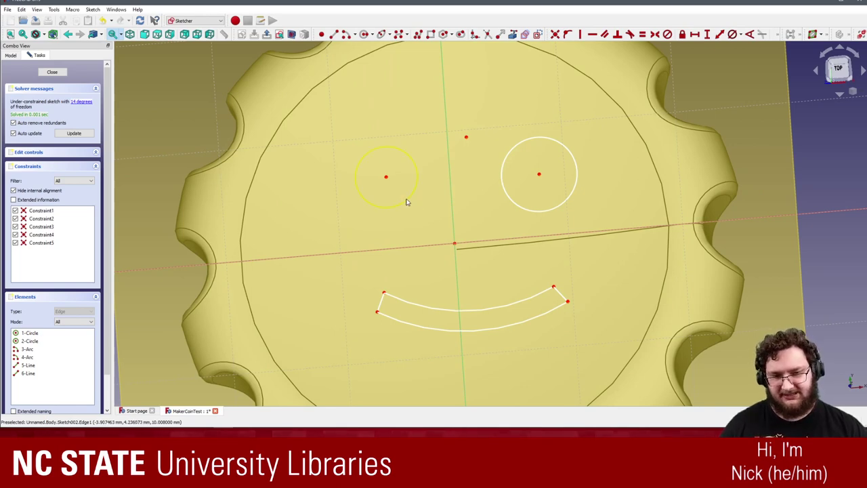
click(406, 201)
scroll(420, 205, down, 3)
key(Delete)
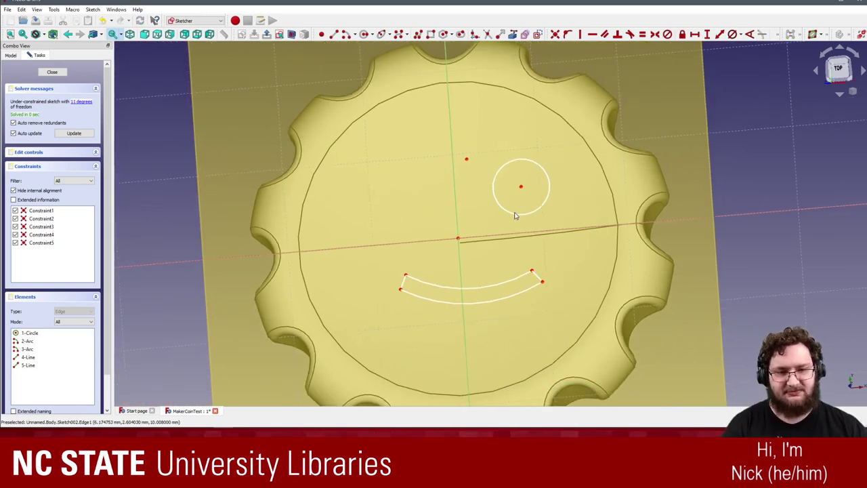
click(515, 215)
key(Delete)
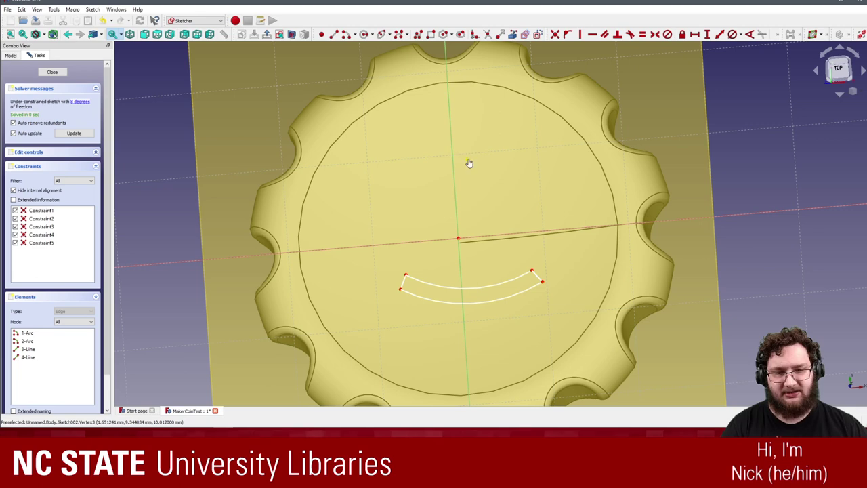
- Delete the mouth's two arcs and two end lines, and dismiss the report view
click(515, 279)
key(Delete)
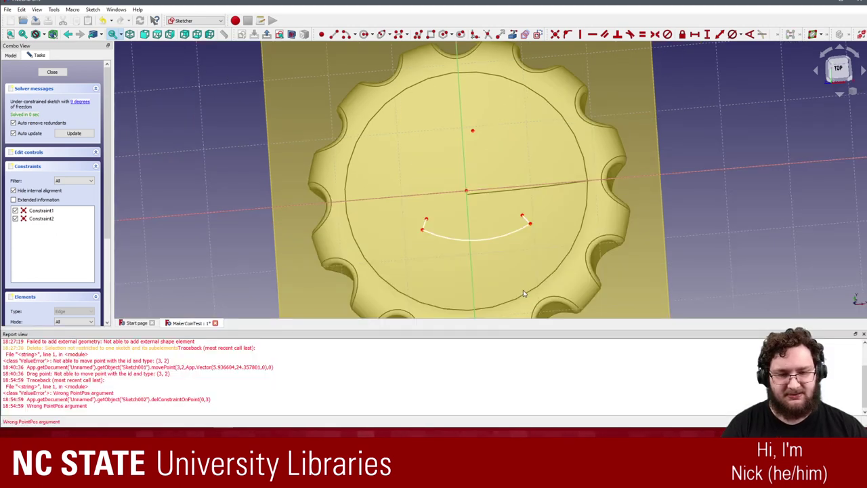
click(508, 235)
key(Delete)
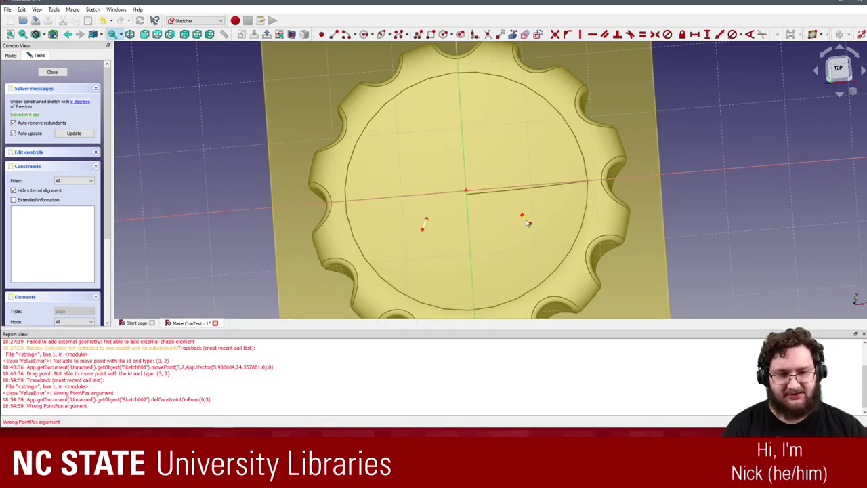
click(521, 216)
key(Delete)
click(425, 223)
key(Delete)
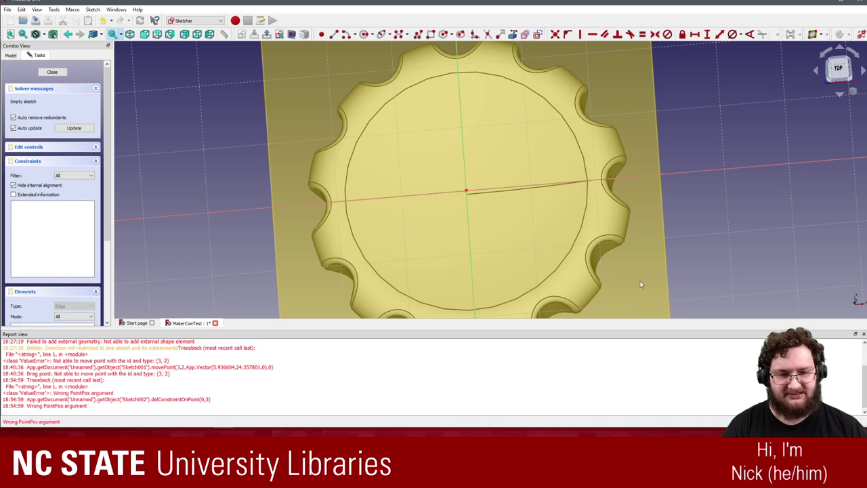
click(864, 334)
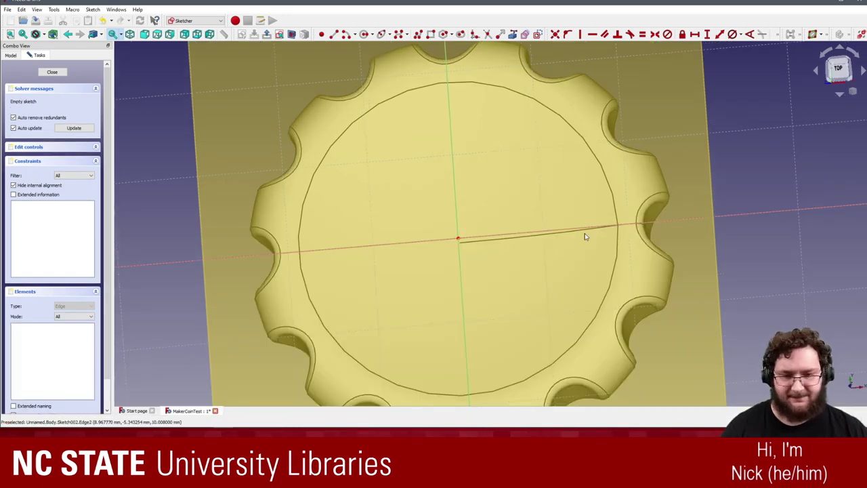
middle_drag(464, 232, 461, 248)
click(459, 244)
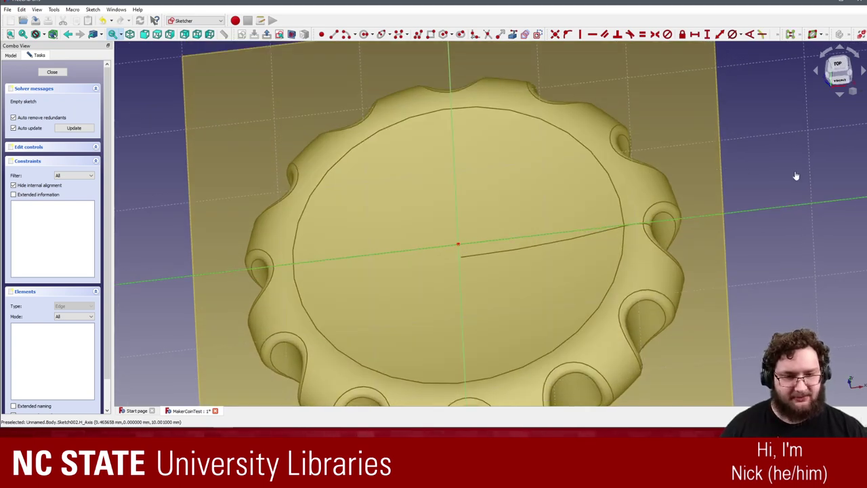
middle_drag(796, 175, 490, 212)
scroll(498, 200, up, 5)
scroll(497, 200, down, 1)
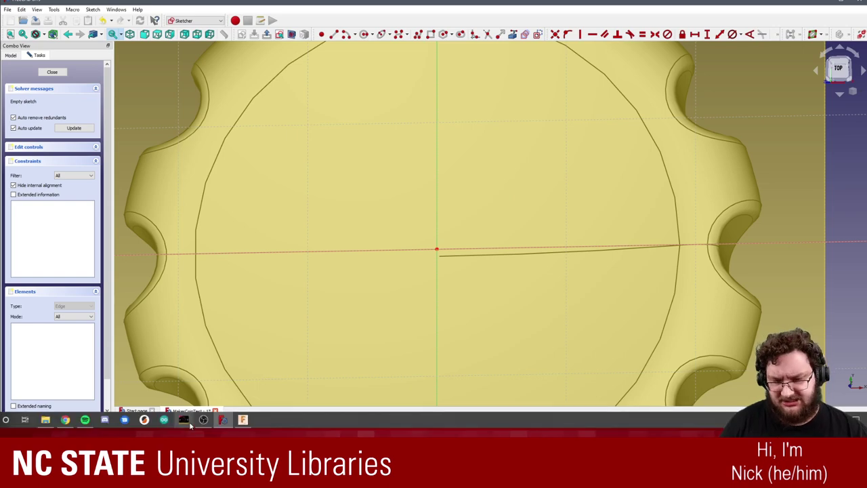
- Switch to the Syber_Coin_v1 design in Fusion 360 and open its cube logo sketch to examine the central geometry
click(243, 420)
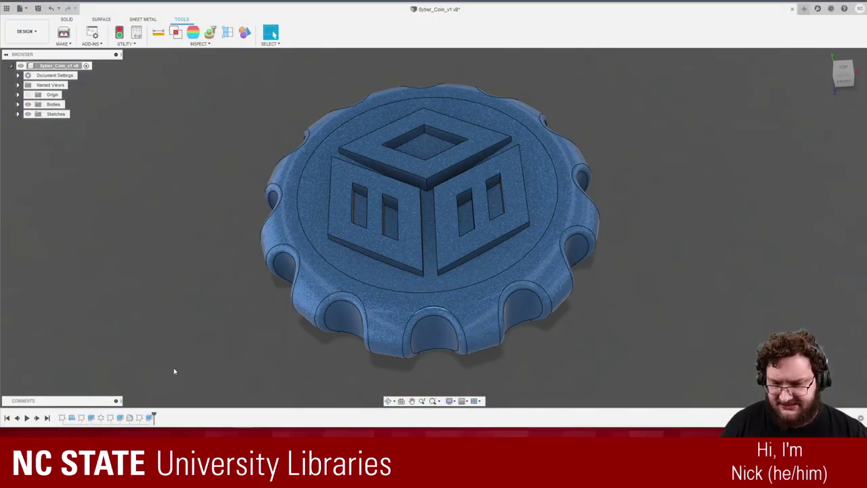
double_click(112, 418)
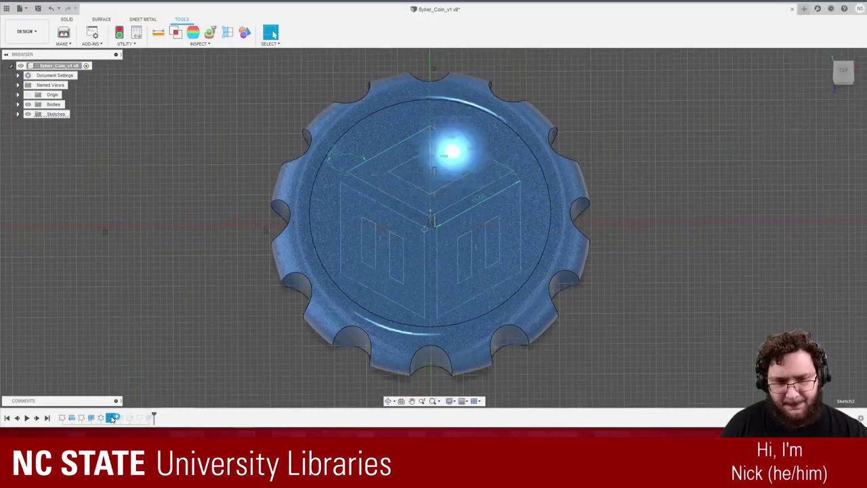
scroll(386, 199, up, 2)
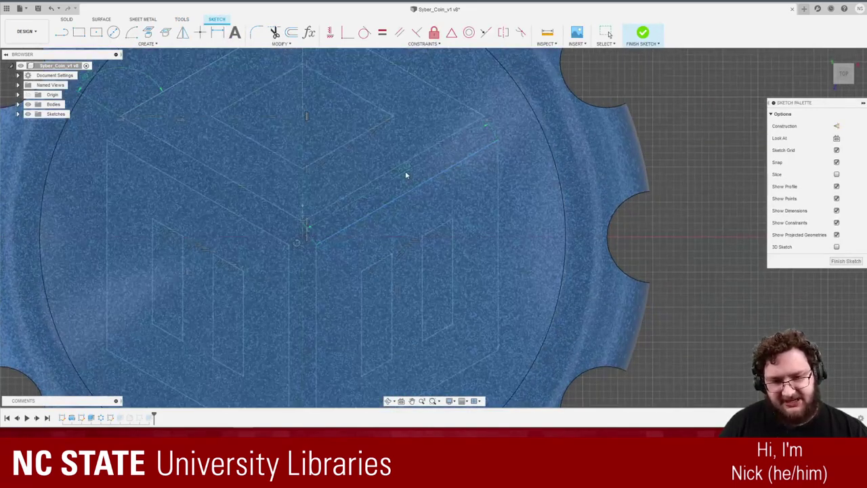
drag(406, 175, 418, 203)
scroll(479, 155, down, 4)
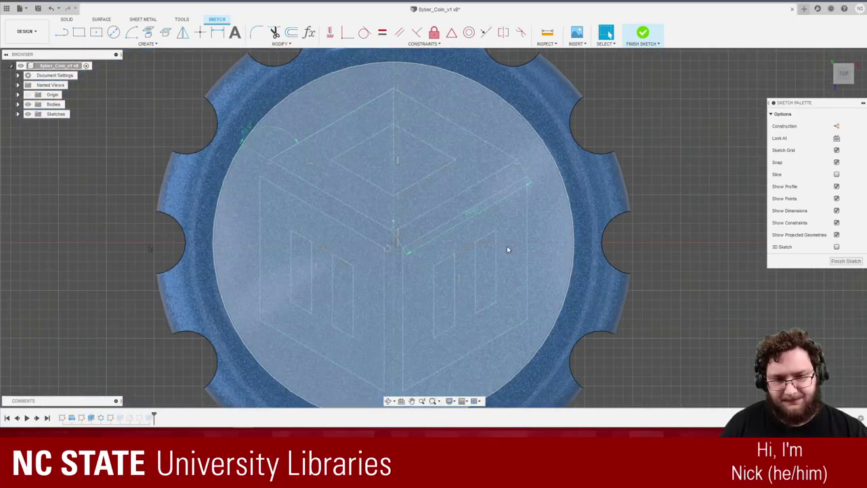
scroll(406, 237, up, 8)
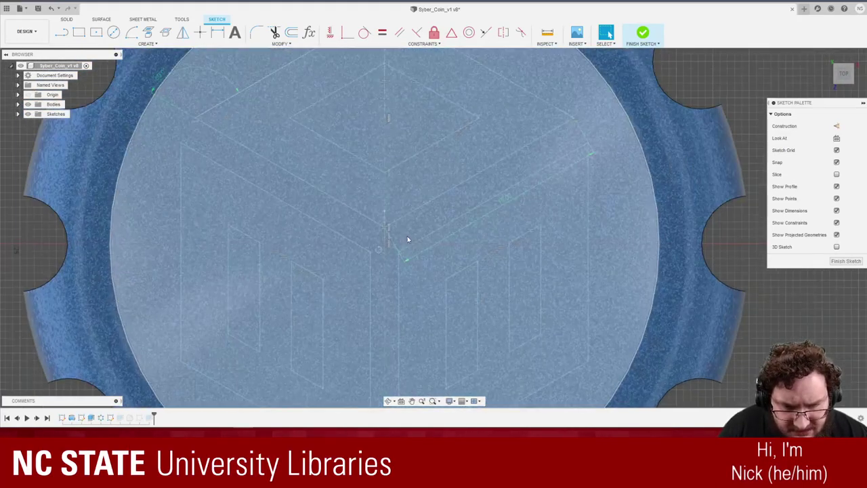
scroll(393, 255, up, 1)
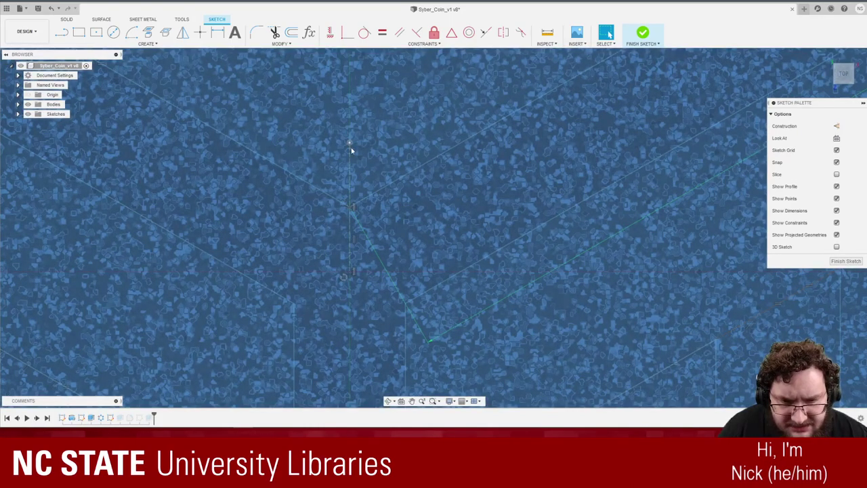
- Try moving the point at the cube logo's centre, and undo the resulting distortion of the sketch
drag(350, 147, 352, 157)
scroll(400, 223, down, 10)
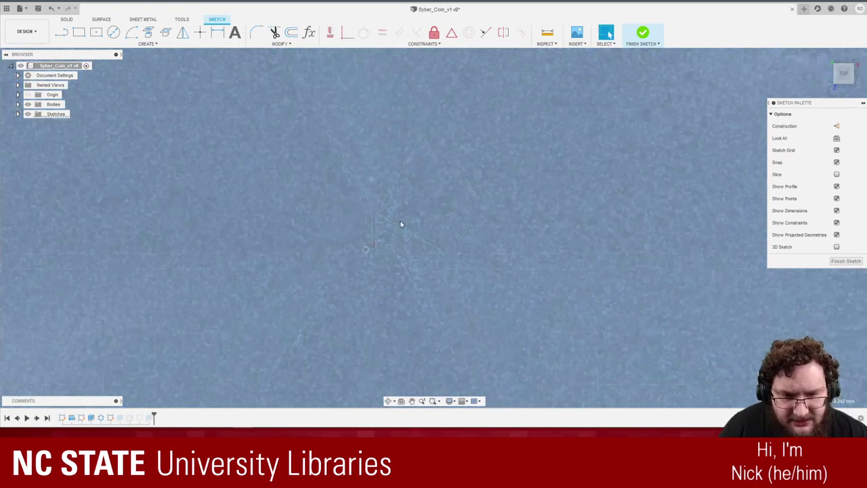
scroll(561, 235, down, 2)
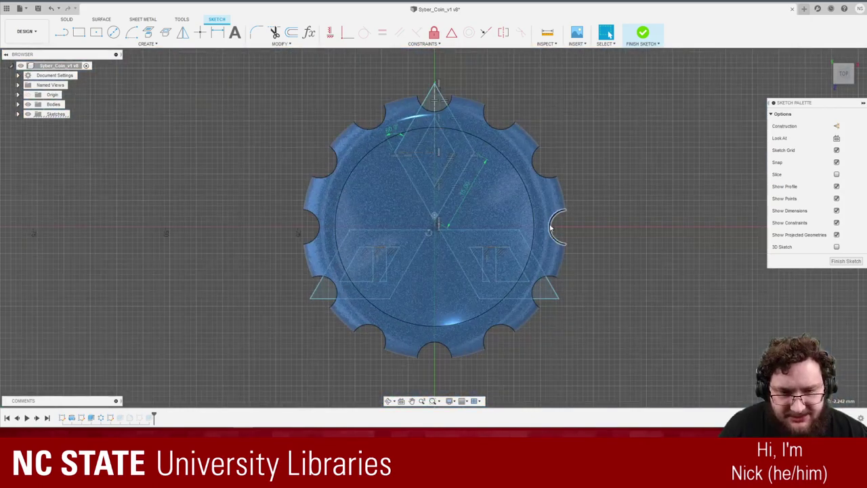
key(ctrl+z)
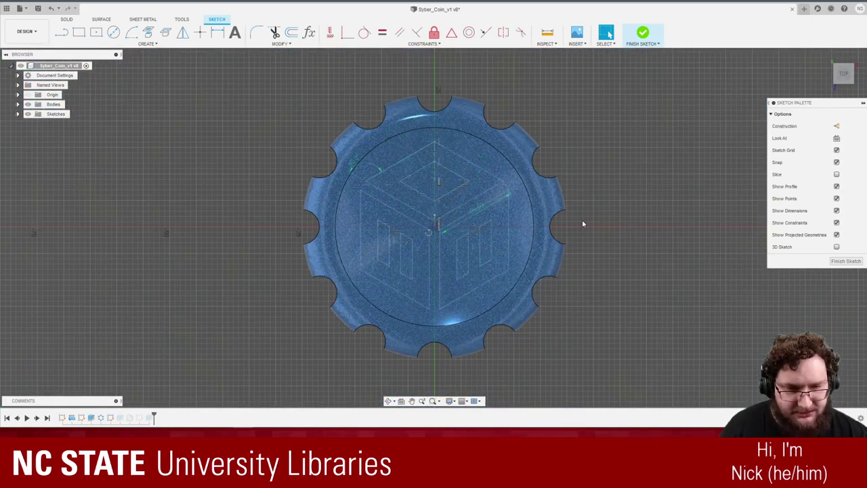
- Examine the cube logo sketch and browse the design's model parameters, then close the parameters list
scroll(498, 206, up, 2)
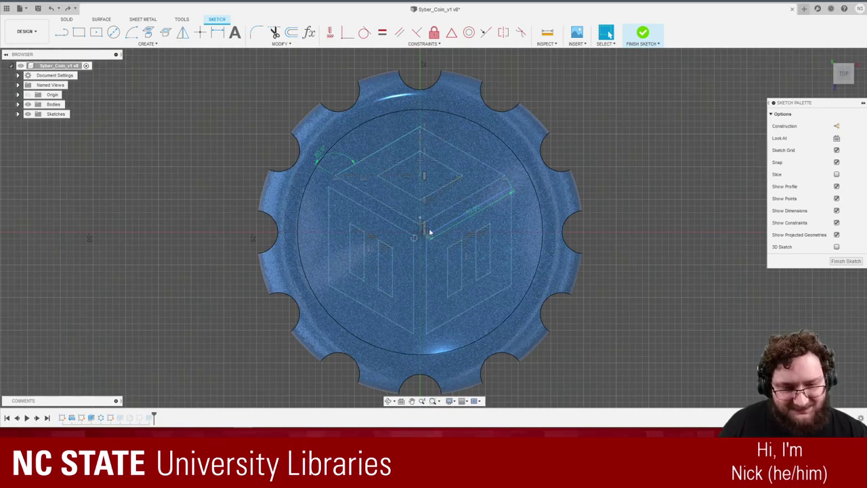
scroll(424, 228, up, 5)
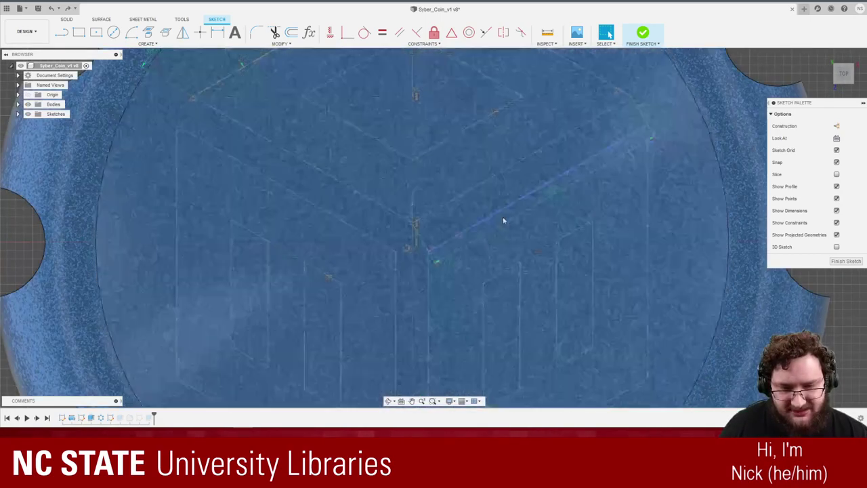
scroll(503, 216, down, 2)
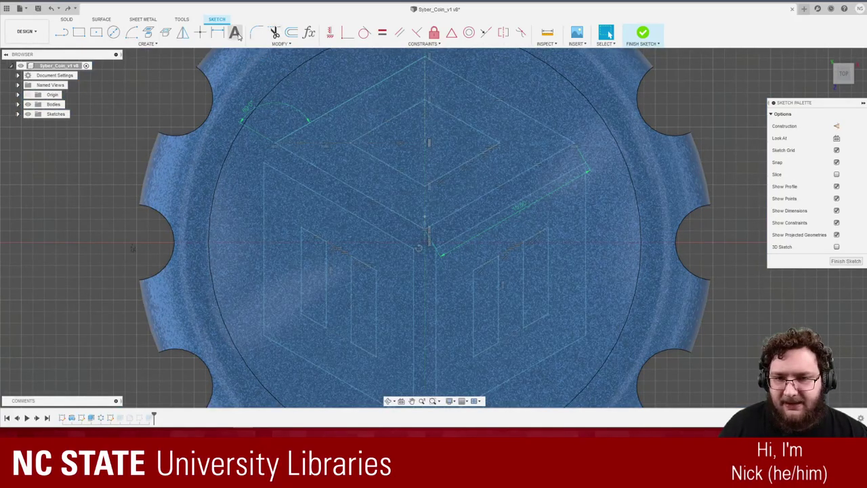
click(313, 37)
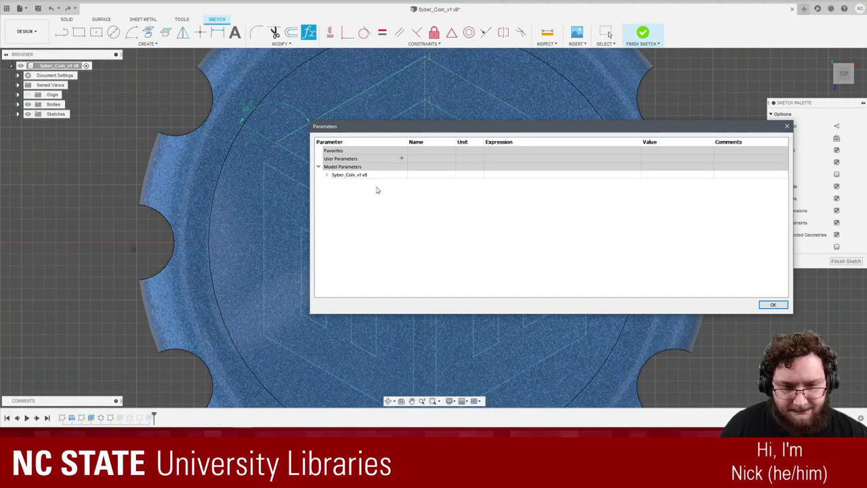
click(326, 175)
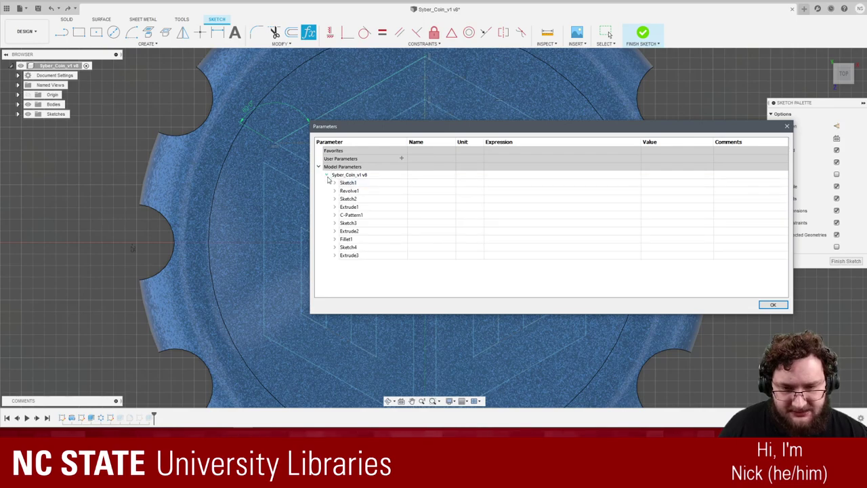
click(327, 176)
click(319, 166)
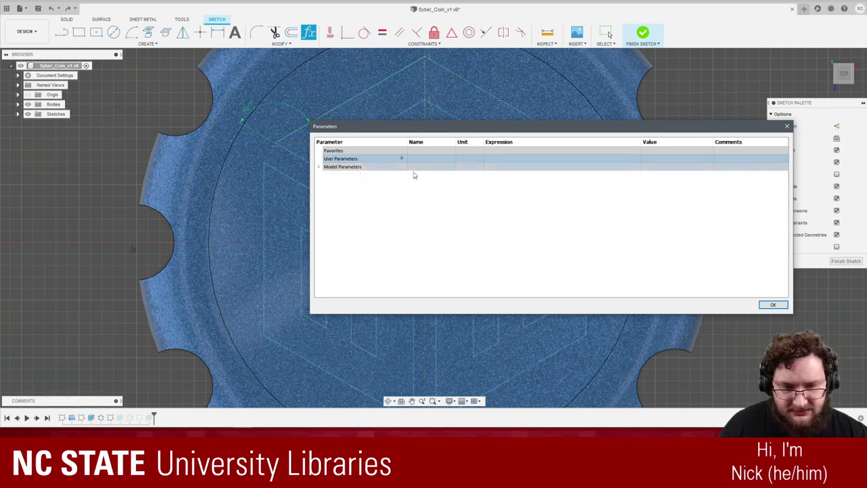
click(773, 304)
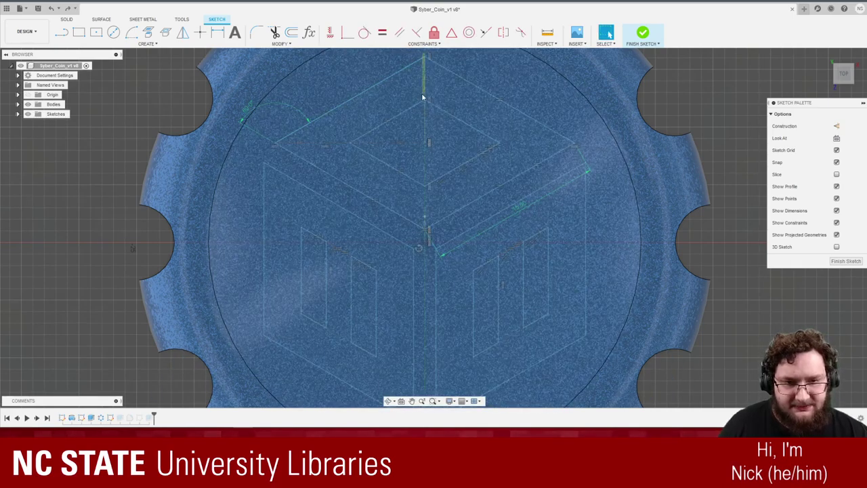
click(421, 92)
click(670, 109)
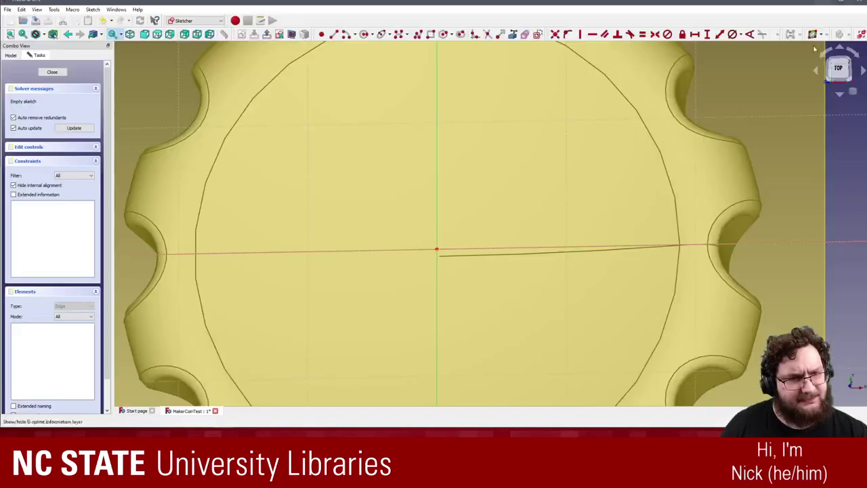
scroll(420, 234, up, 2)
scroll(422, 239, down, 6)
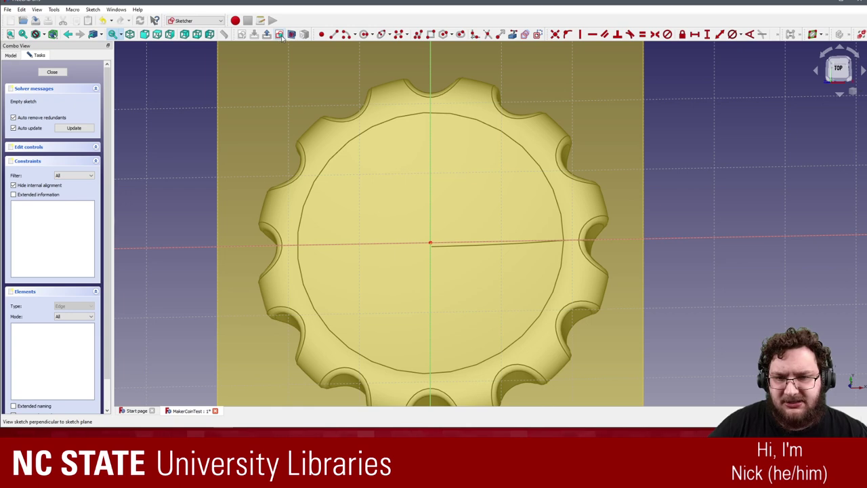
click(219, 21)
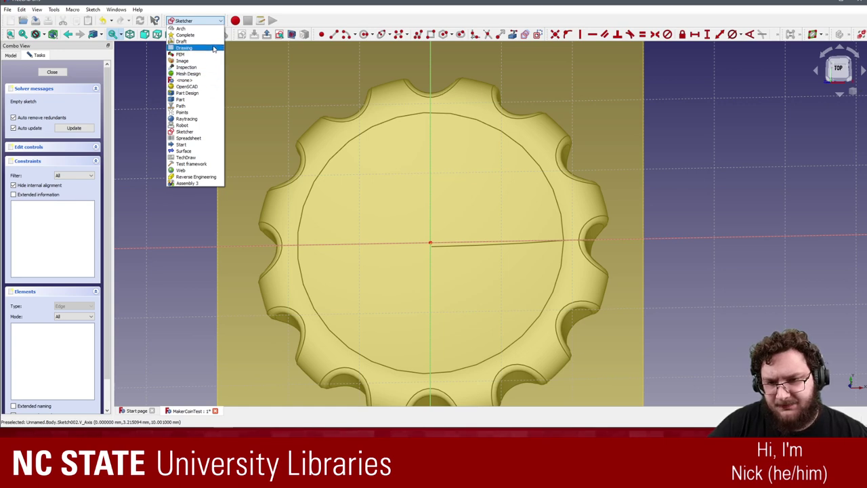
click(212, 22)
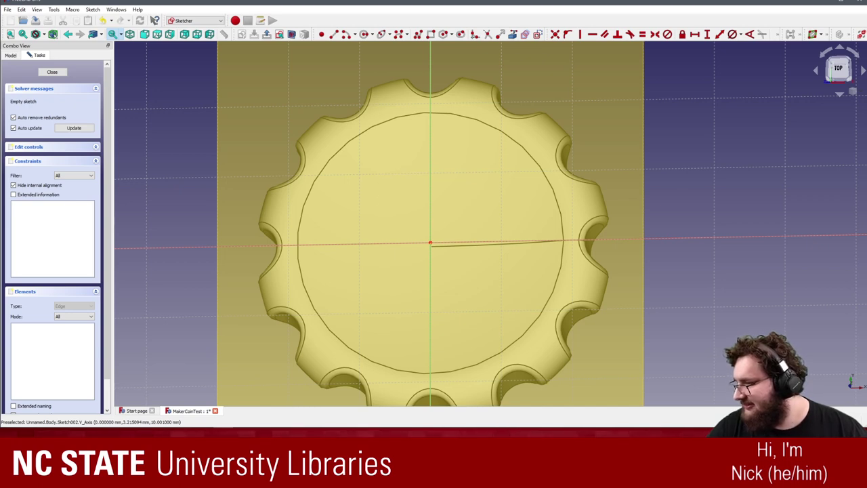
mouse_move(192, 426)
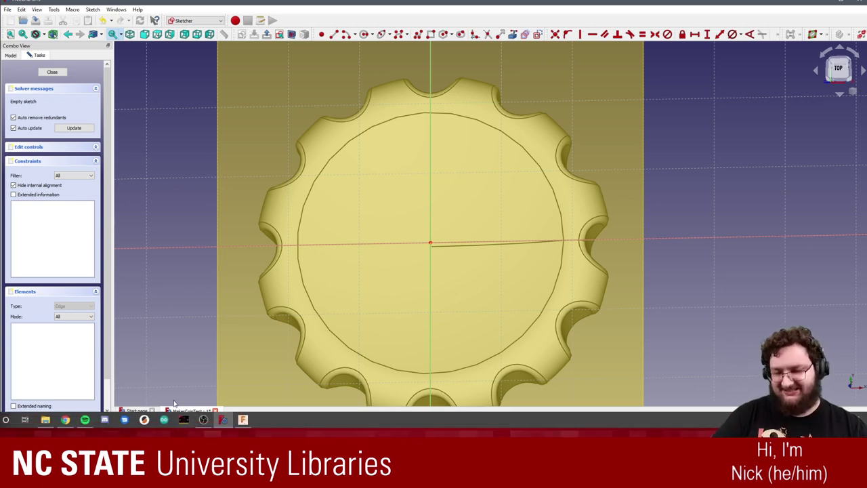
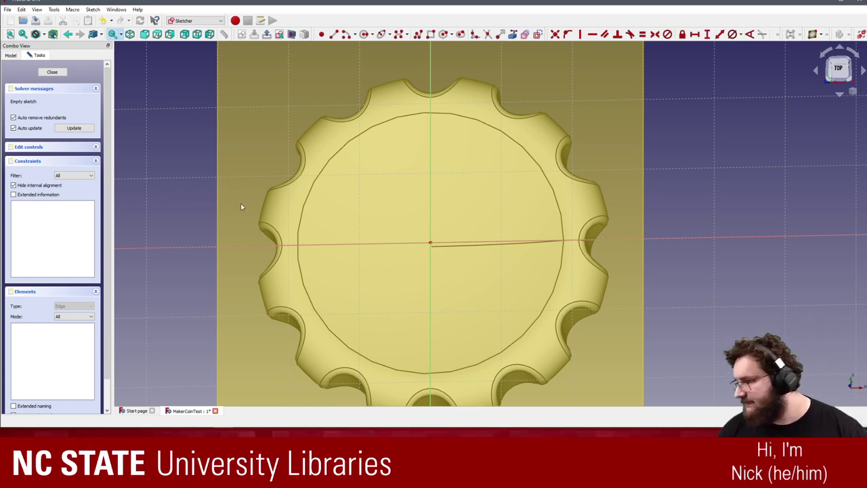
- Sketch a nearly horizontal line across the vertical axis in the upper part of the coin's face
middle_drag(199, 174, 439, 207)
scroll(439, 208, up, 1)
scroll(647, 186, up, 1)
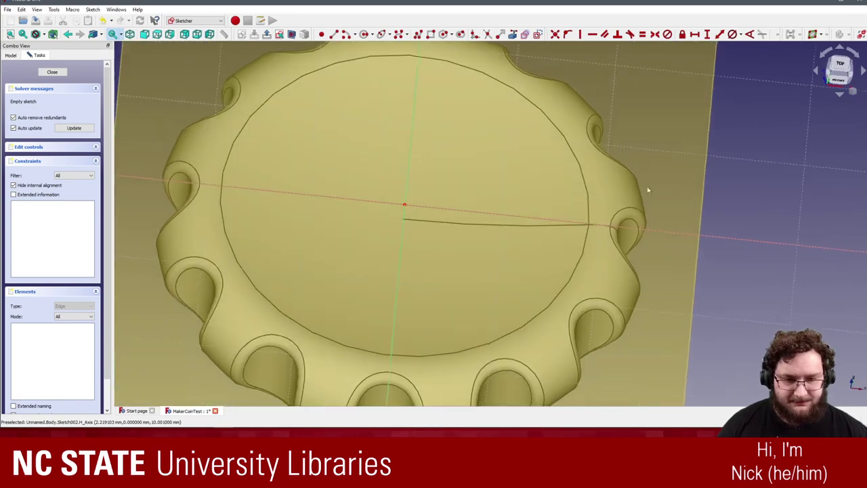
mouse_move(802, 179)
middle_down()
mouse_move(529, 184)
mouse_move(441, 176)
middle_up()
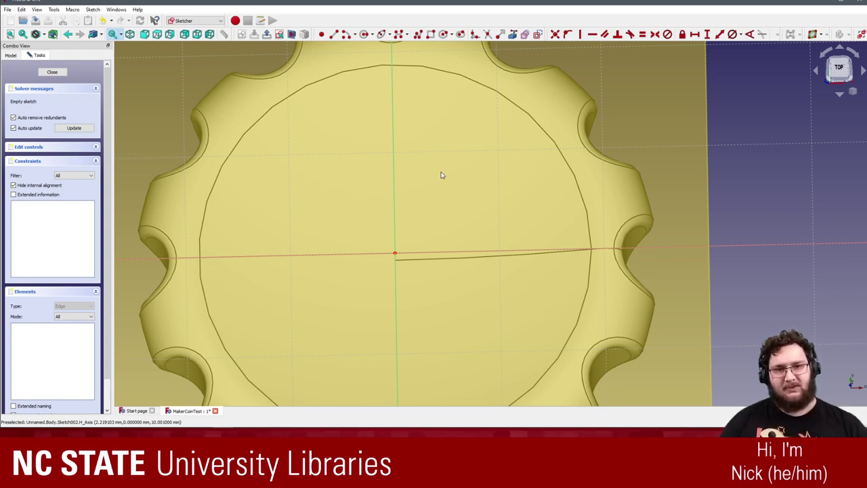
click(334, 35)
click(340, 137)
click(458, 141)
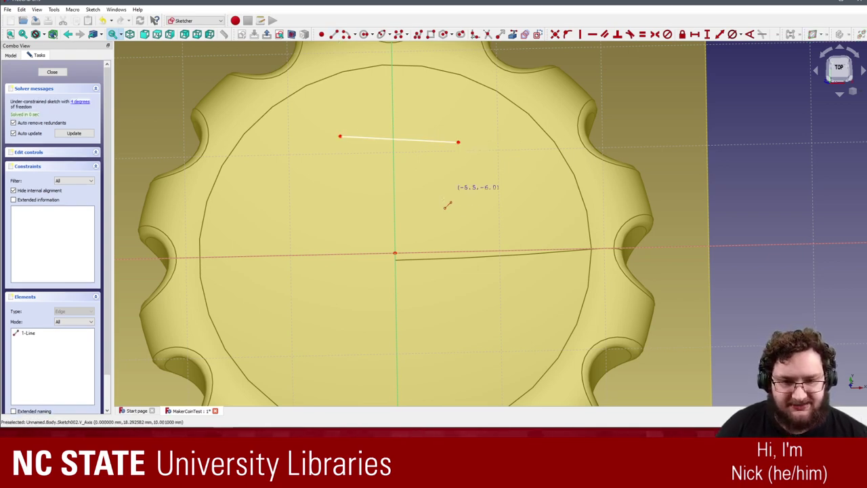
- Toggle the line to construction geometry and back to normal geometry, and delete it from the sketch
click(399, 139)
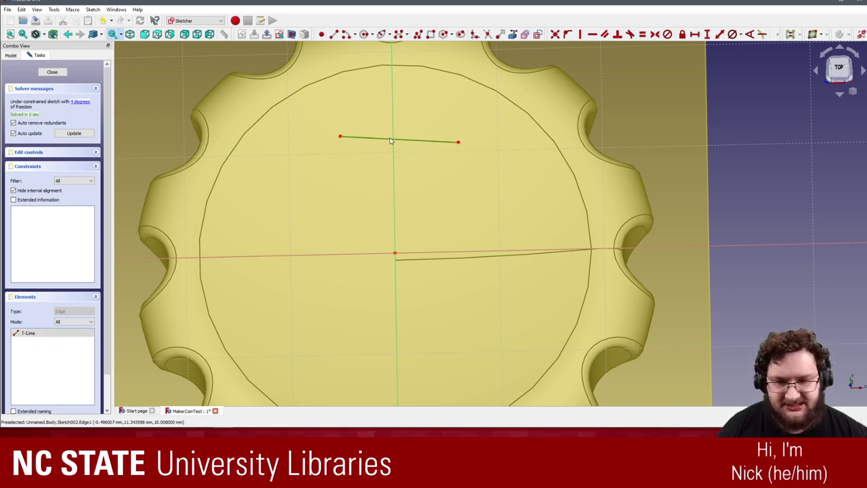
click(444, 143)
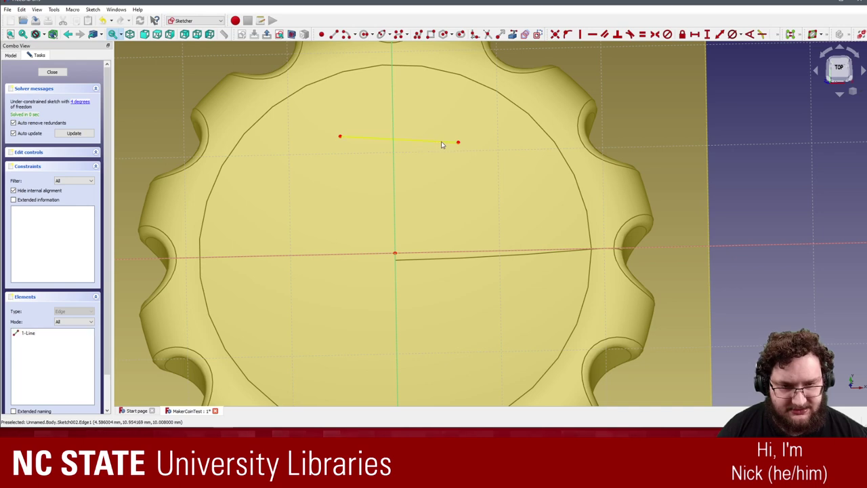
click(418, 139)
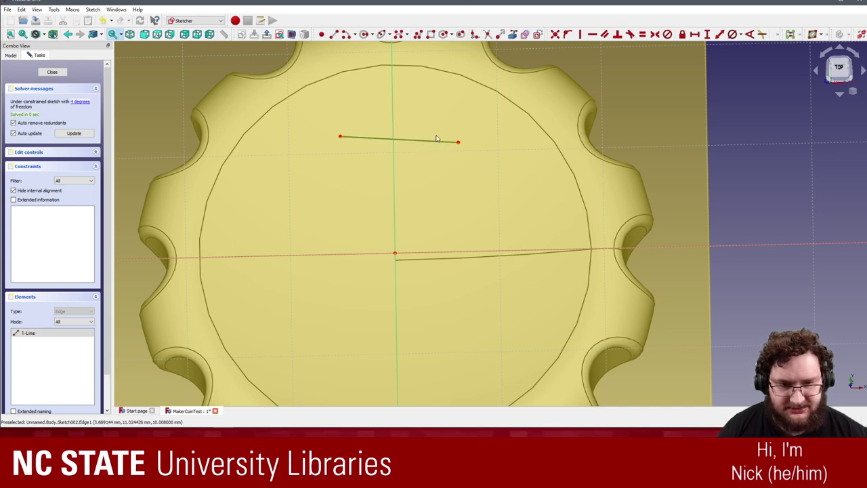
click(539, 35)
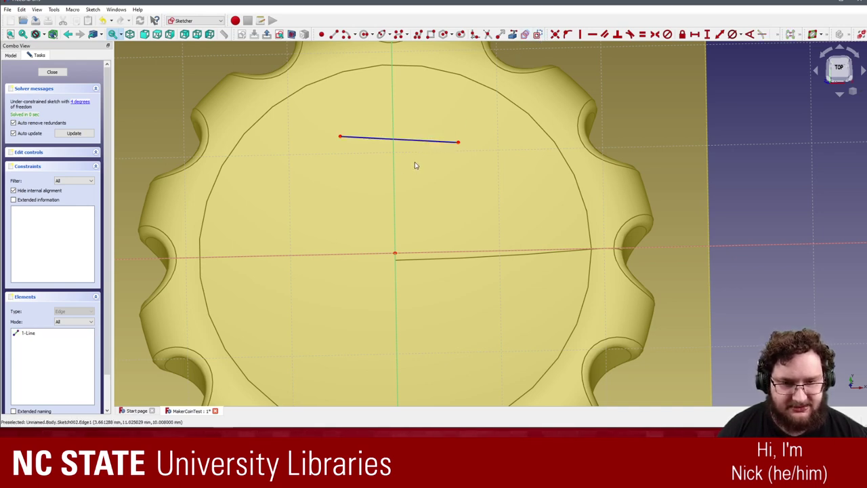
click(412, 141)
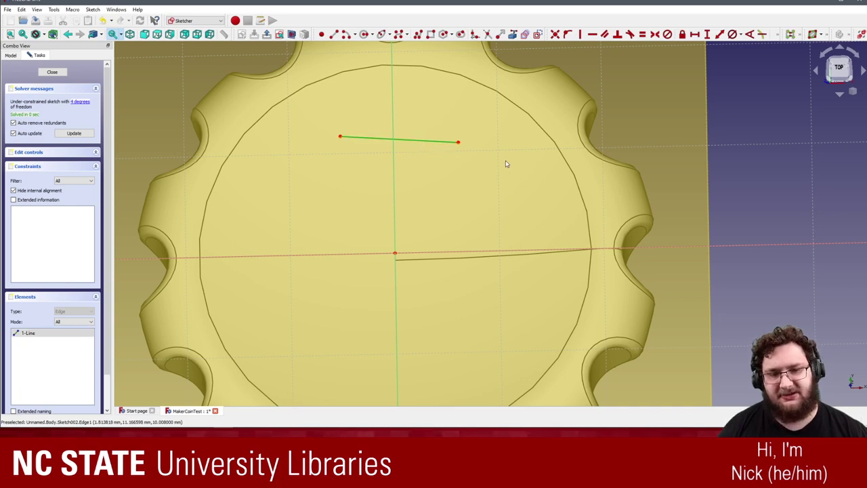
click(539, 34)
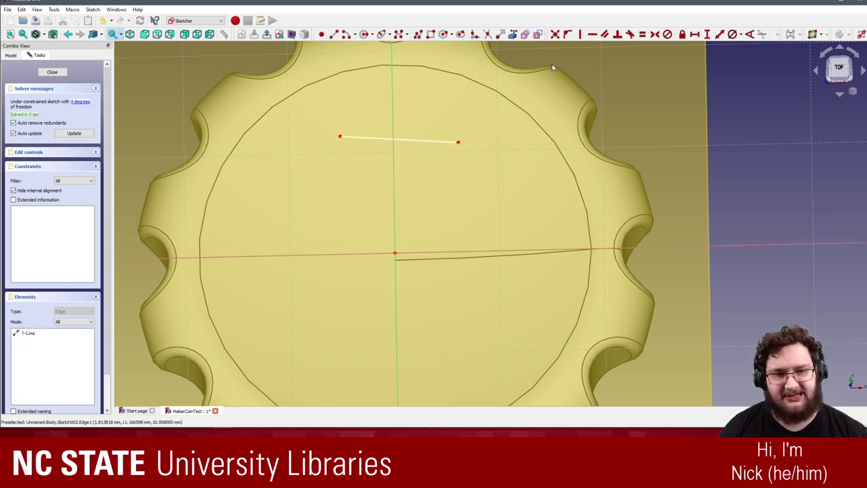
click(362, 139)
key(Delete)
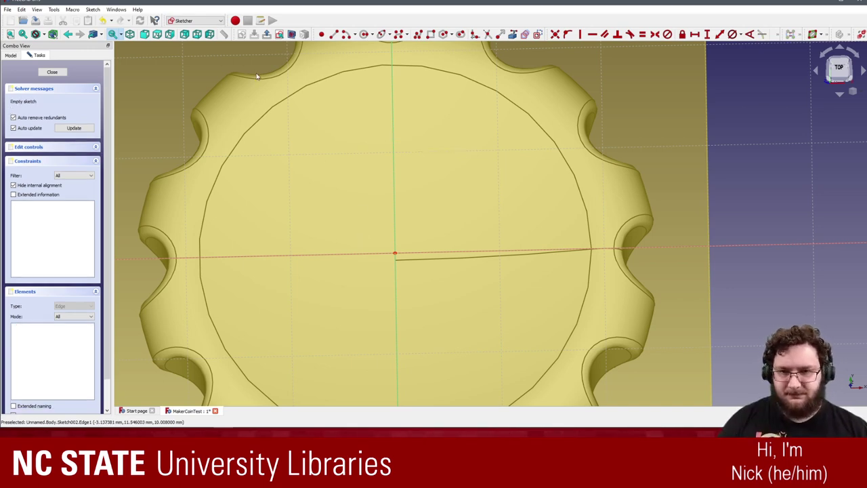
- Sketch a closed four-line diamond above the origin, its lower and upper corners on the vertical axis at about 3 and 12 mm
click(321, 35)
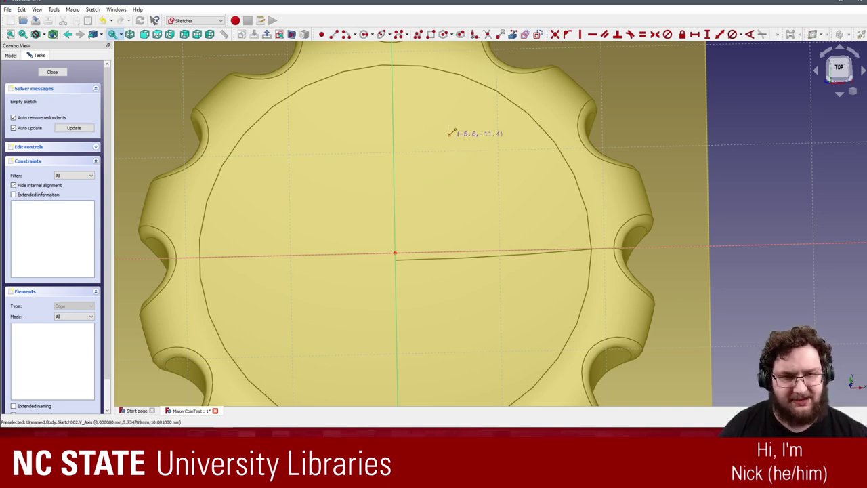
click(394, 223)
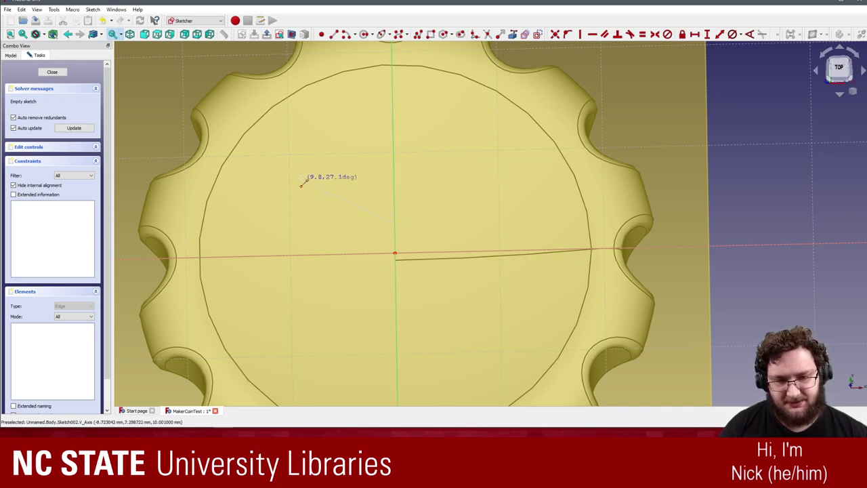
click(299, 178)
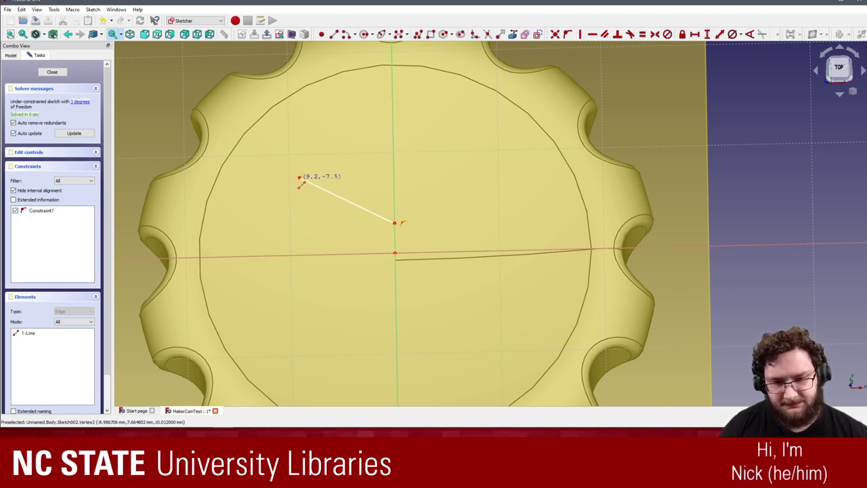
click(300, 178)
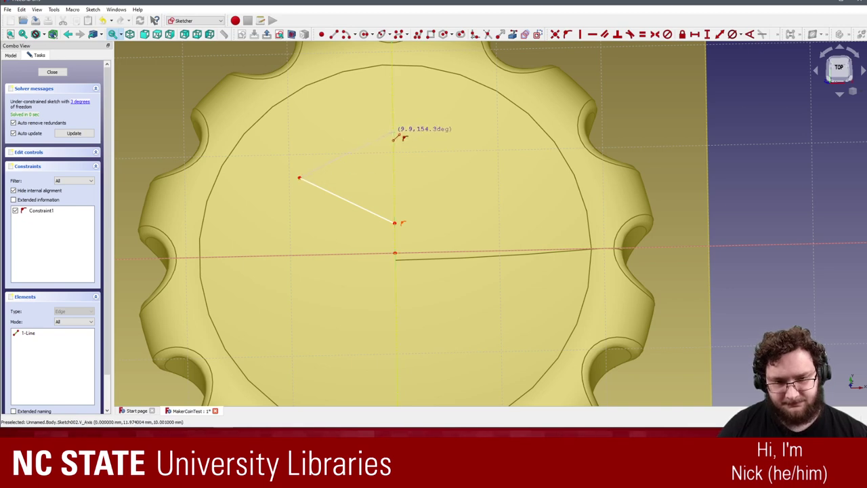
click(393, 133)
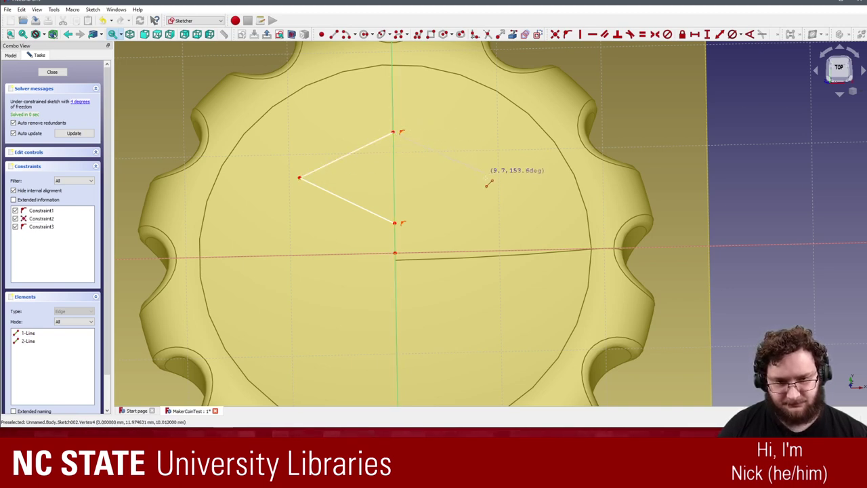
click(477, 168)
click(393, 133)
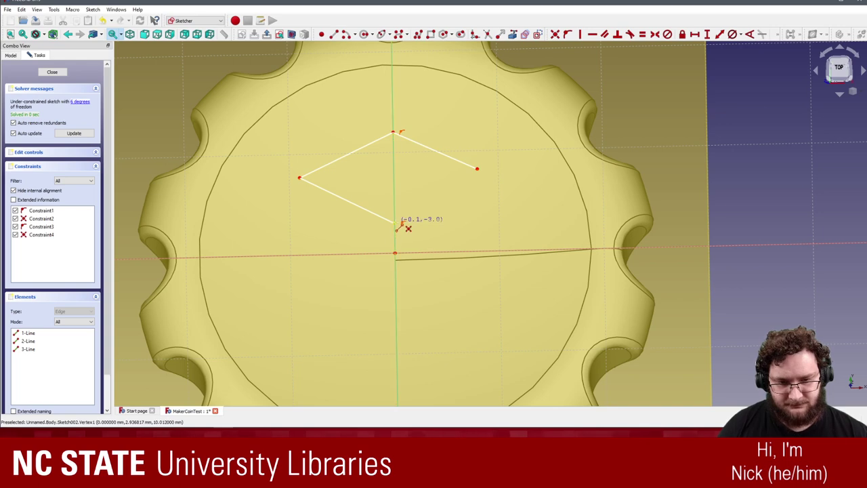
click(396, 225)
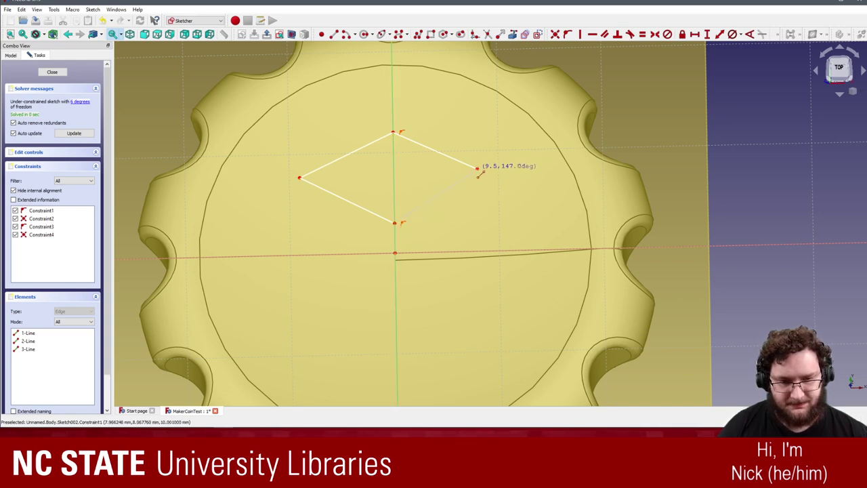
click(479, 170)
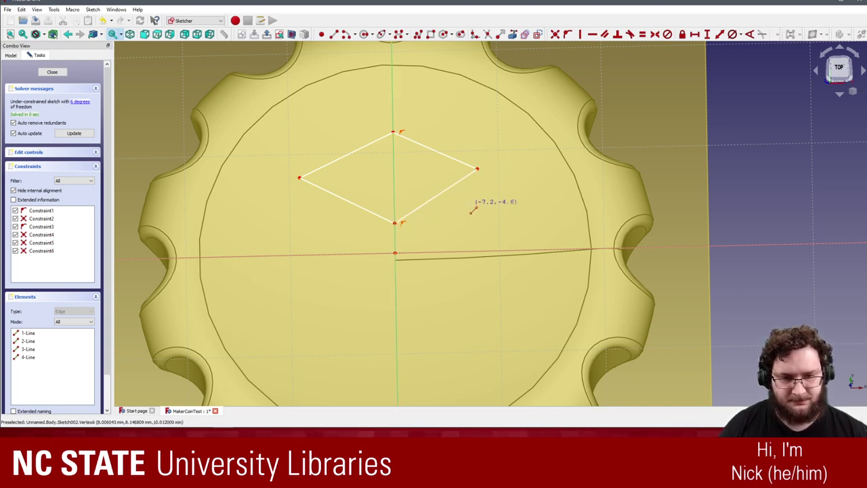
key(Escape)
- Draw a horizontal line between the diamond's left and right corners and make it construction geometry
click(395, 181)
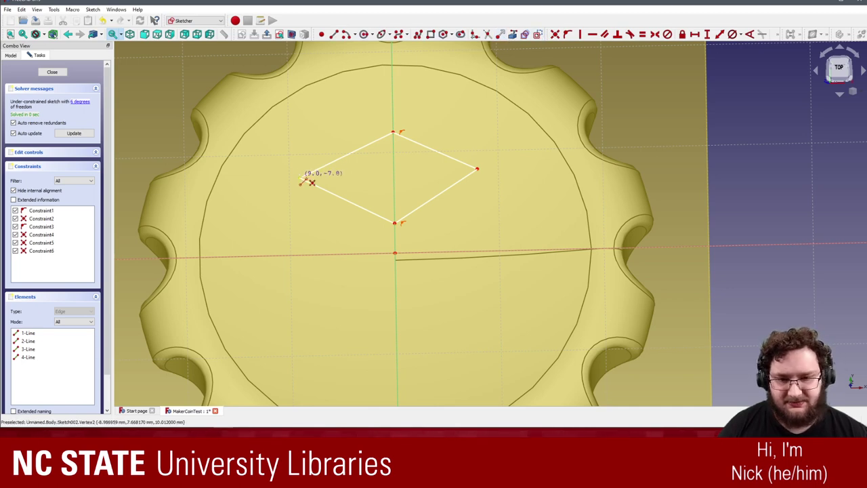
click(300, 177)
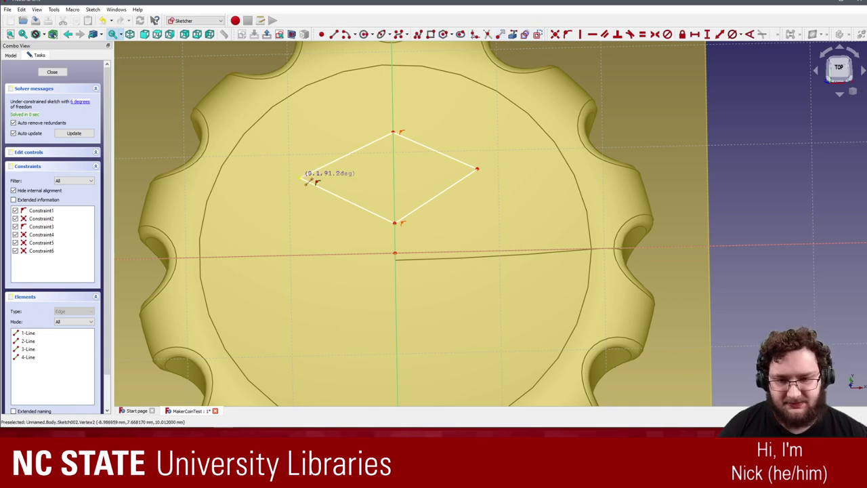
click(478, 174)
click(420, 176)
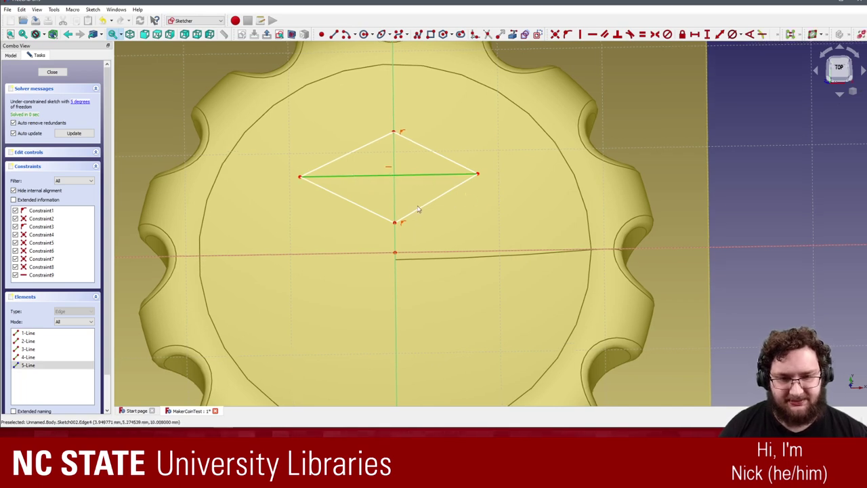
- Try an equality constraint on the diamond's two lower sides together with the horizontal construction line, and undo it
scroll(372, 161, up, 1)
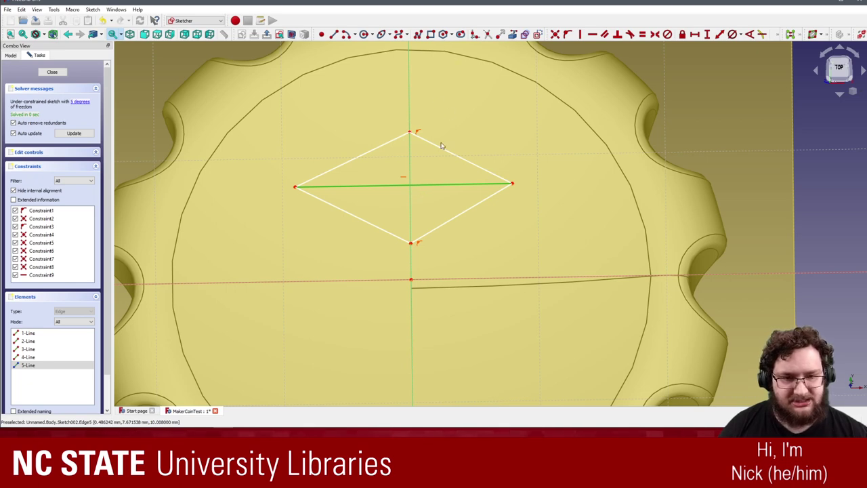
click(431, 232)
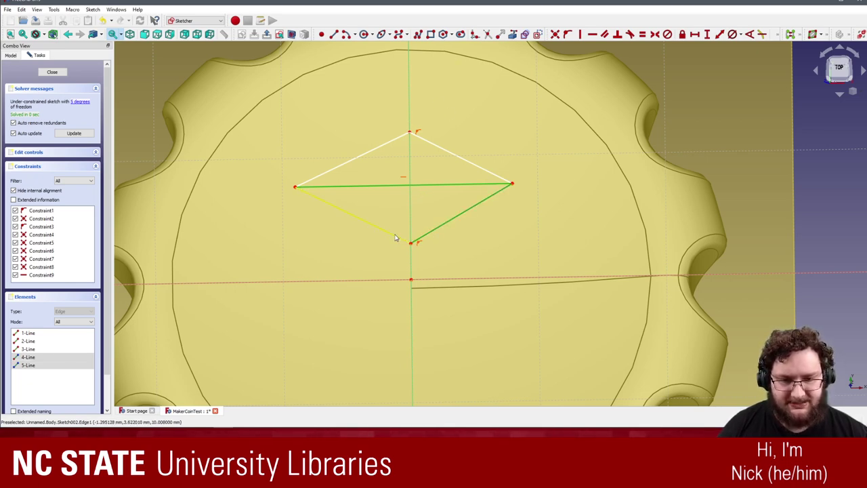
click(396, 237)
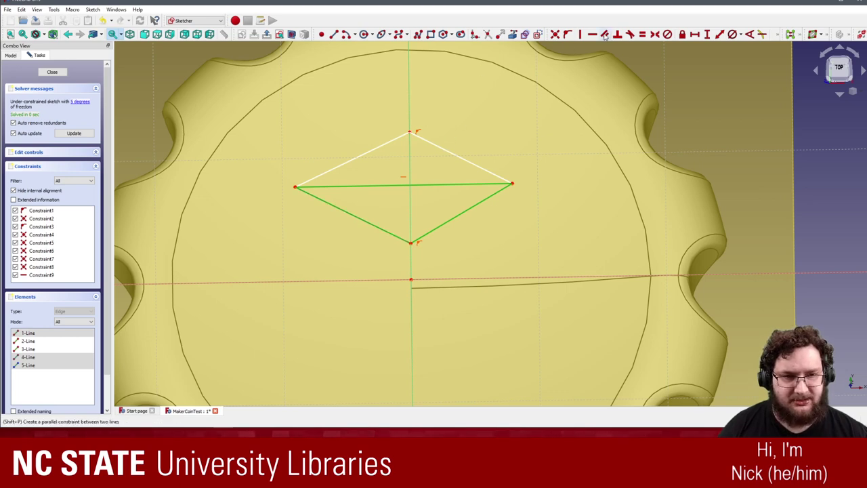
click(643, 35)
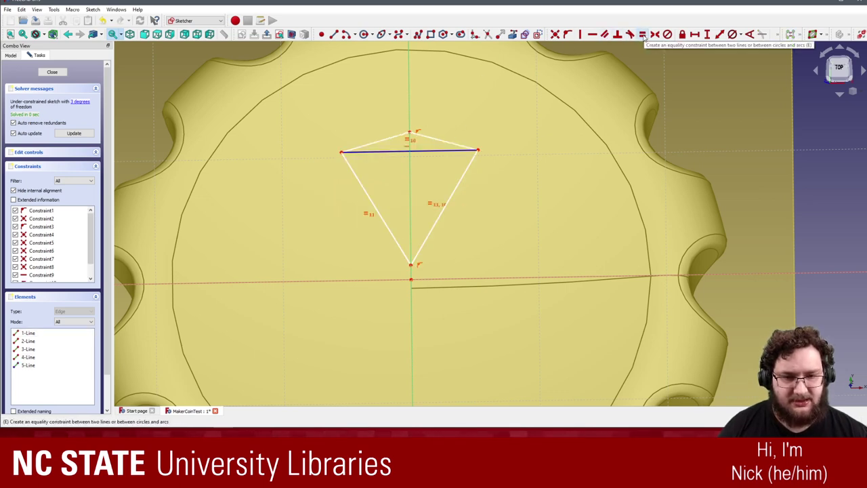
key(ctrl+z)
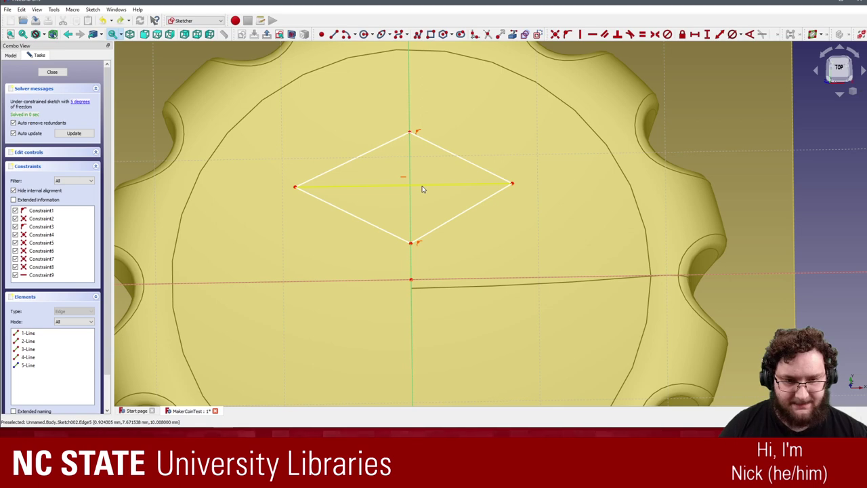
- Constrain all four sides of the diamond to equal length, leaving out the horizontal construction line
click(450, 152)
click(384, 145)
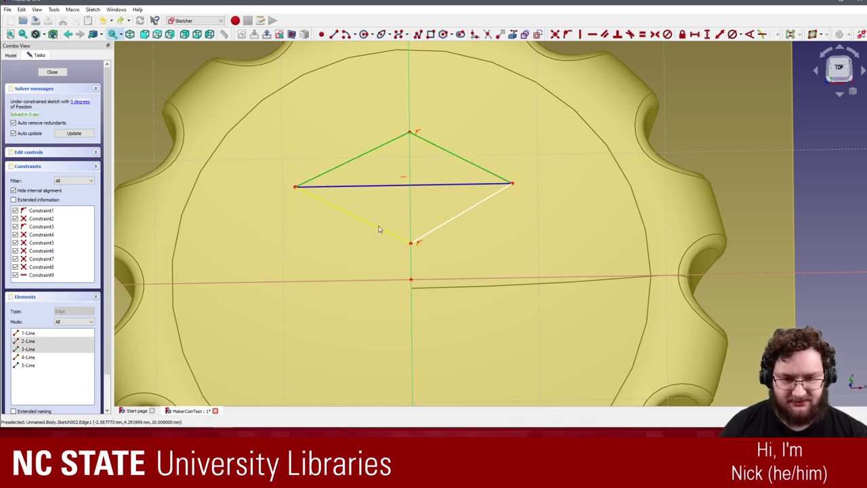
click(391, 230)
click(459, 216)
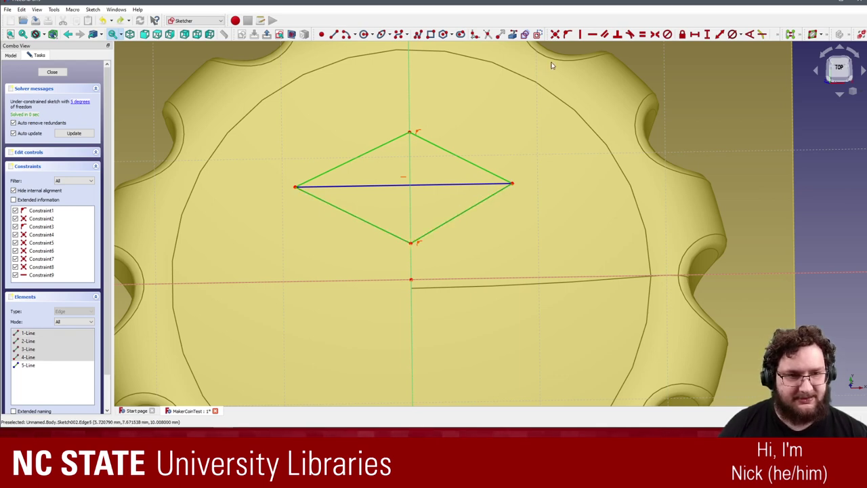
click(642, 34)
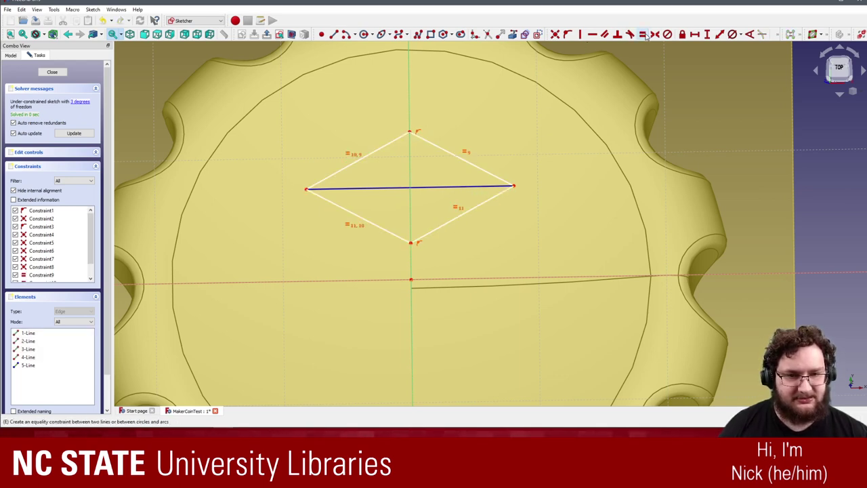
- Constrain the angle at the diamond's left corner to 60° and shrink the diamond until its right corner is about 6.2 mm from the vertical axis
click(441, 189)
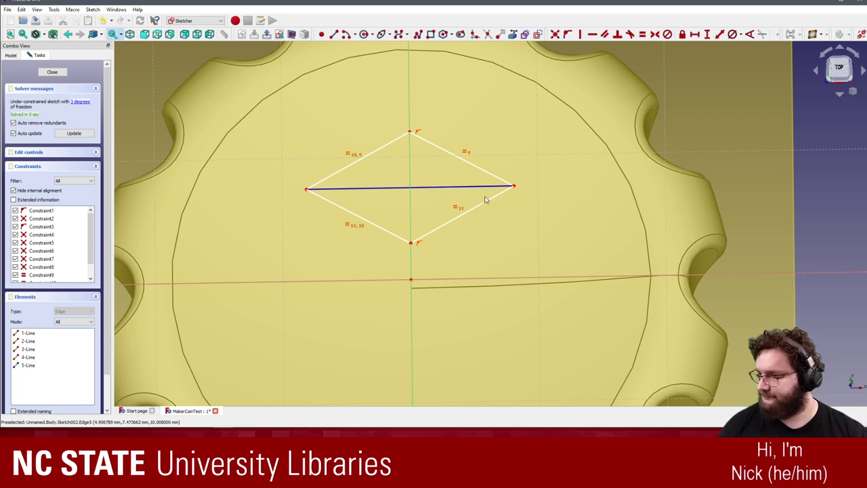
mouse_move(514, 187)
mouse_down()
mouse_move(505, 189)
mouse_move(560, 183)
mouse_move(517, 190)
mouse_up()
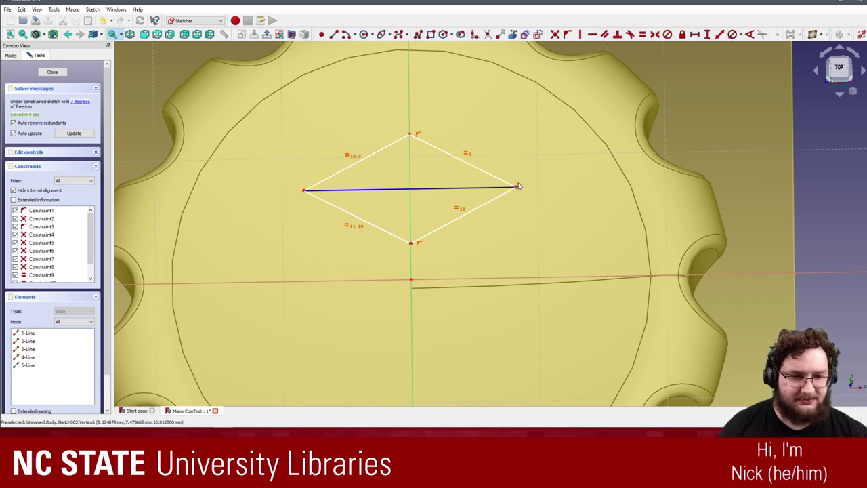
drag(518, 188, 514, 189)
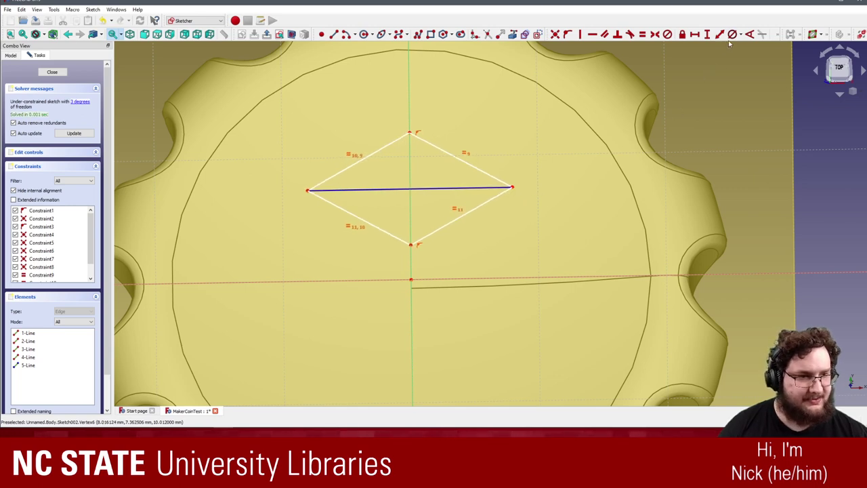
click(356, 170)
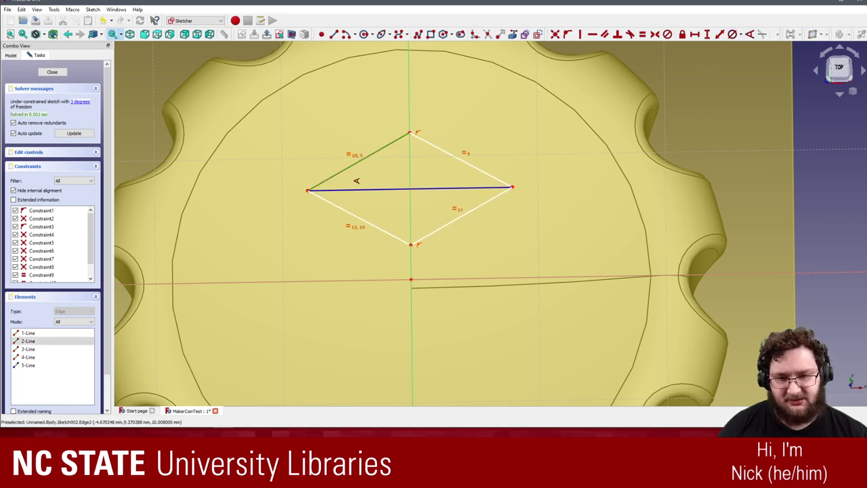
click(346, 210)
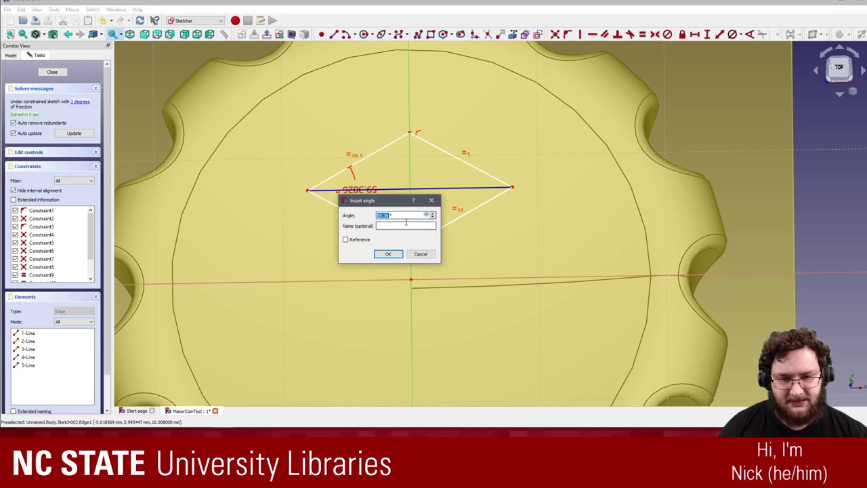
text(60)
key(Return)
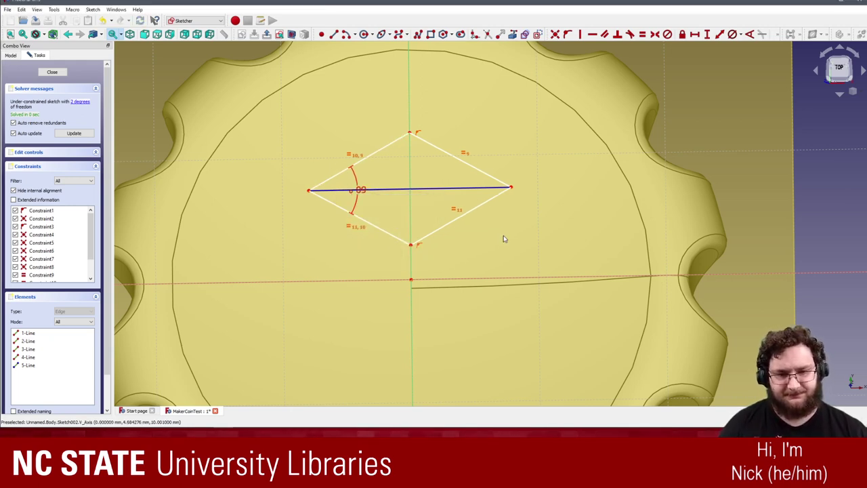
drag(413, 249, 411, 217)
drag(503, 166, 489, 172)
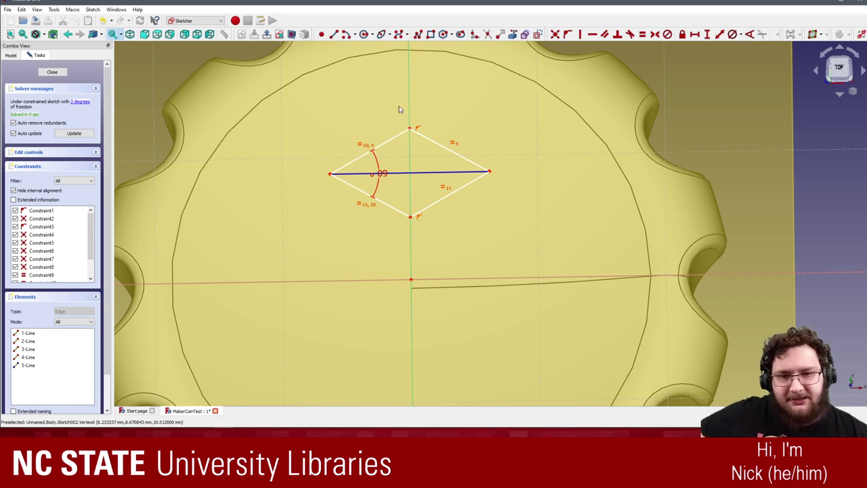
click(452, 37)
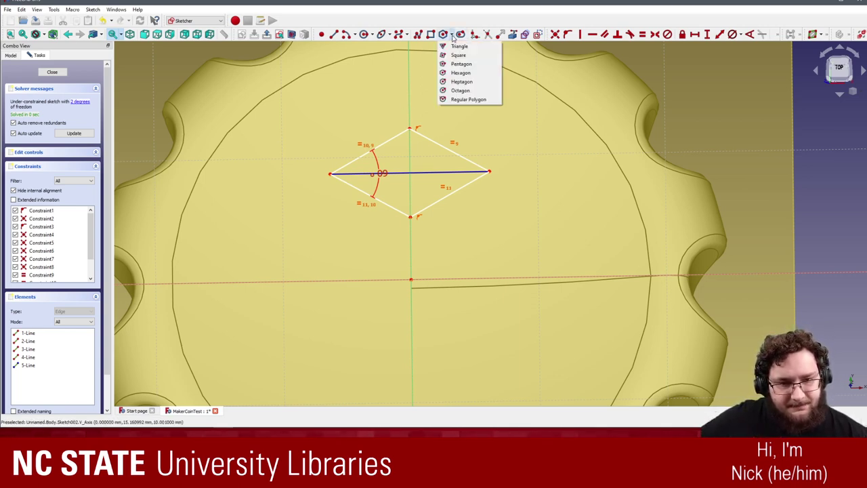
click(453, 36)
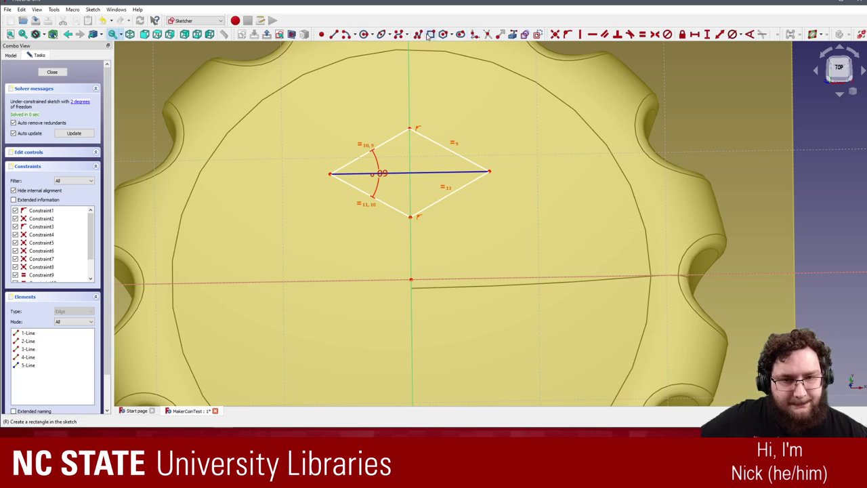
click(406, 36)
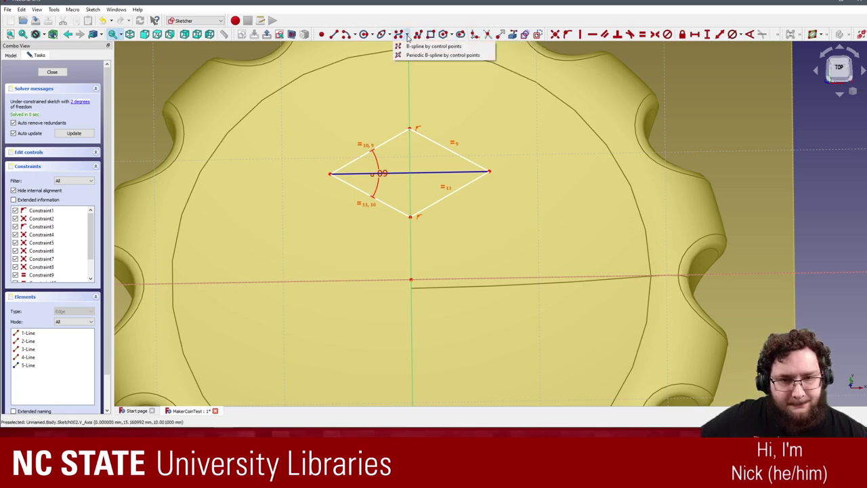
click(408, 38)
click(388, 37)
click(389, 37)
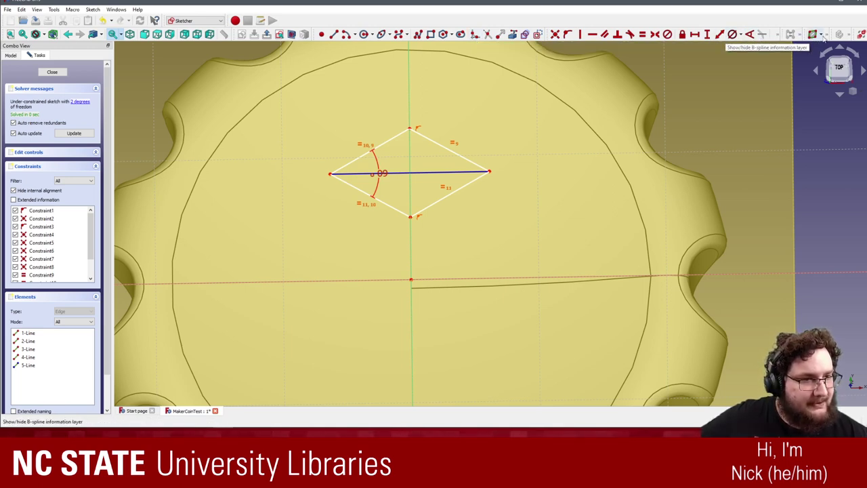
click(800, 37)
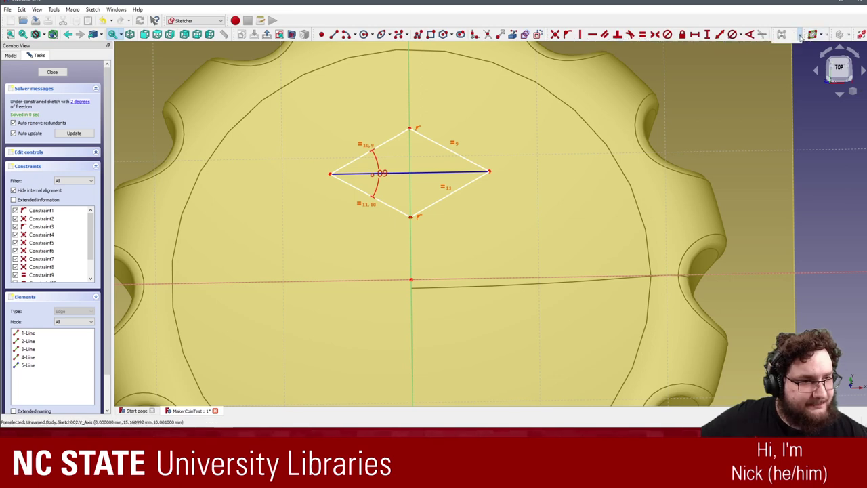
click(800, 36)
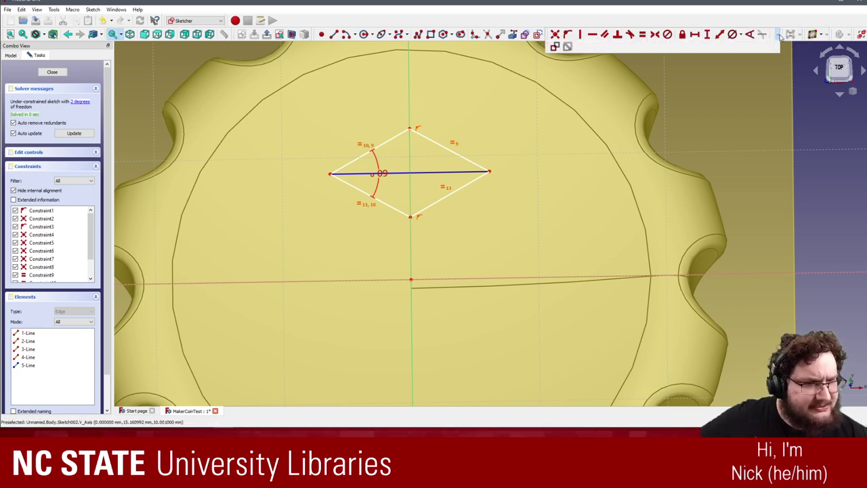
click(828, 37)
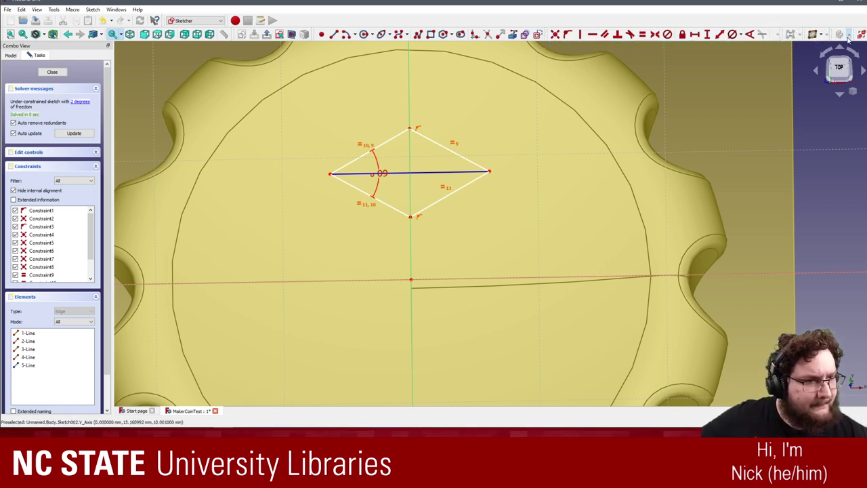
click(848, 38)
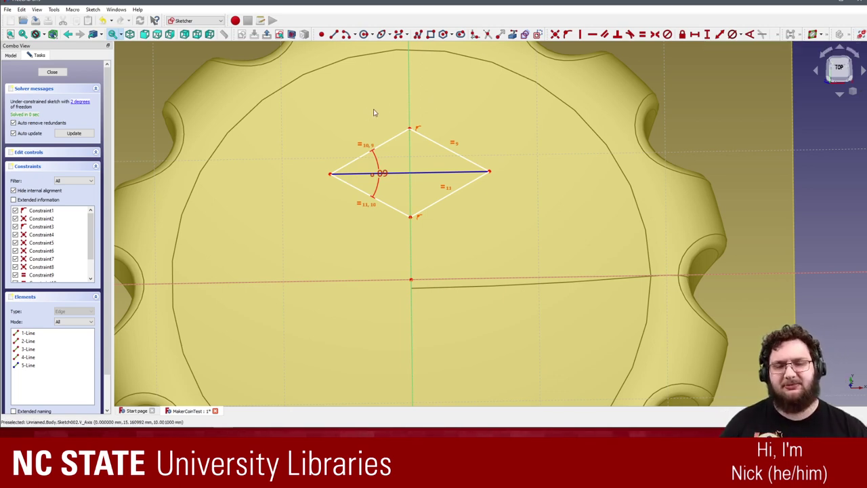
- Draw a closed four-line diamond about 8 mm wide inside the first, its corners on the vertical axis and the horizontal construction line
scroll(391, 144, down, 4)
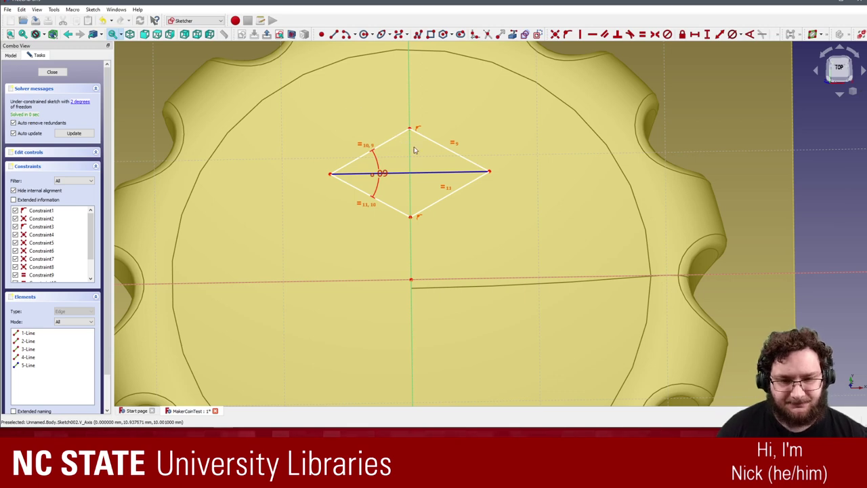
scroll(407, 169, up, 5)
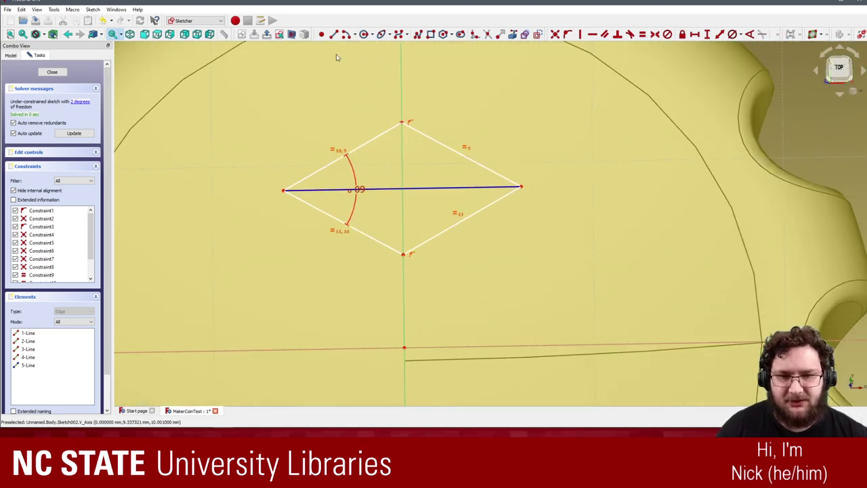
scroll(382, 125, up, 1)
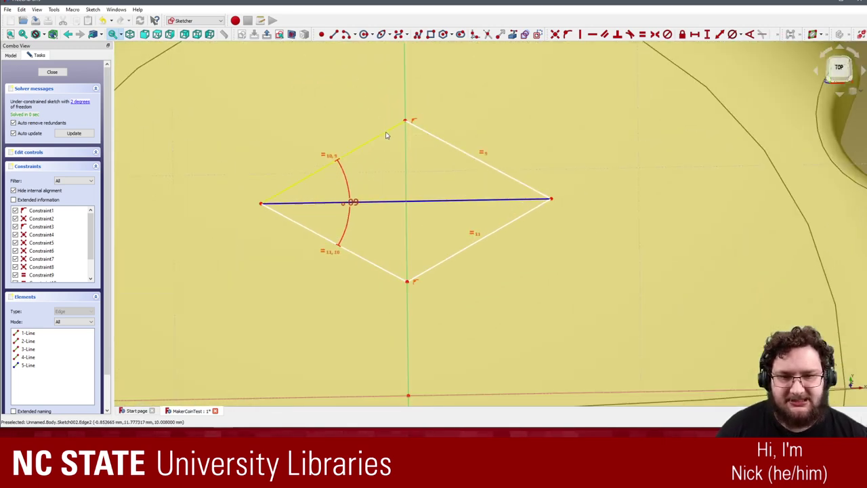
click(334, 37)
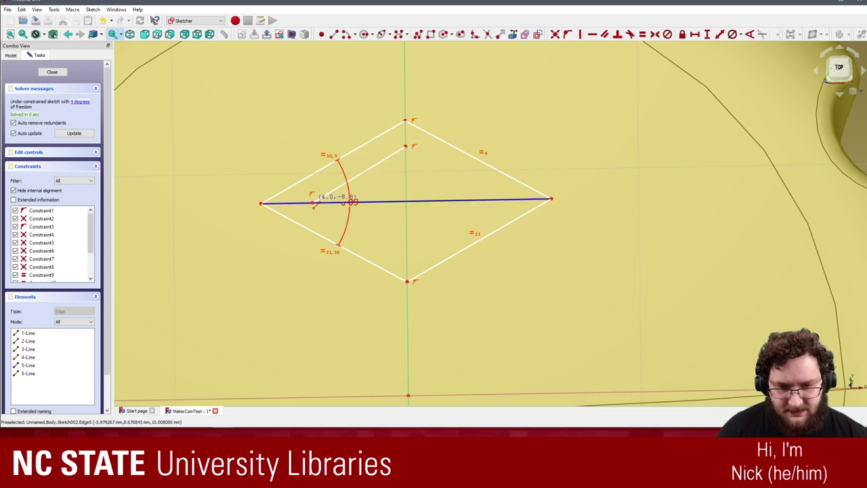
click(312, 202)
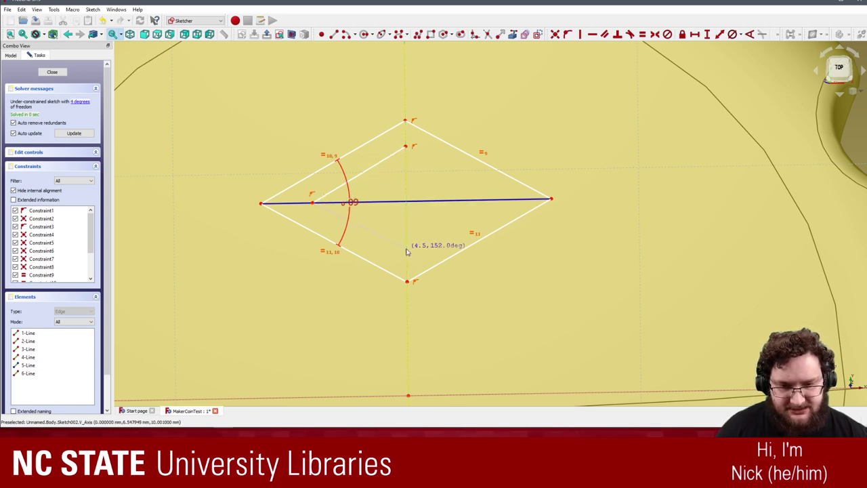
click(408, 253)
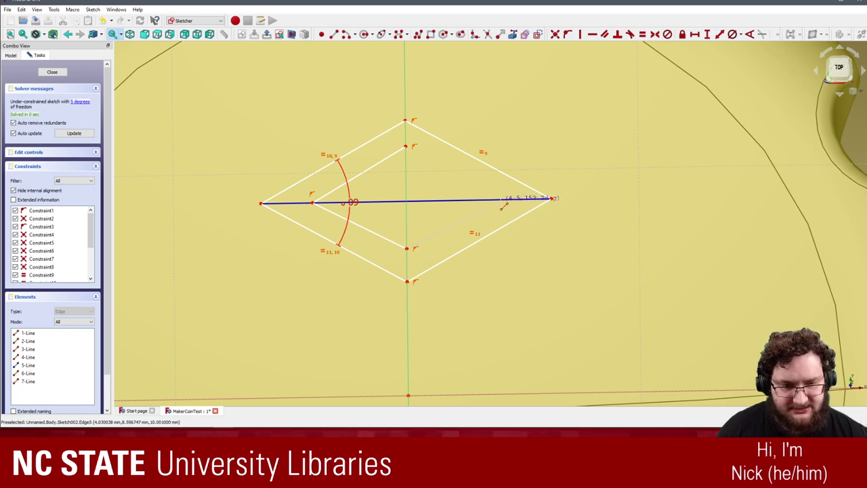
click(500, 199)
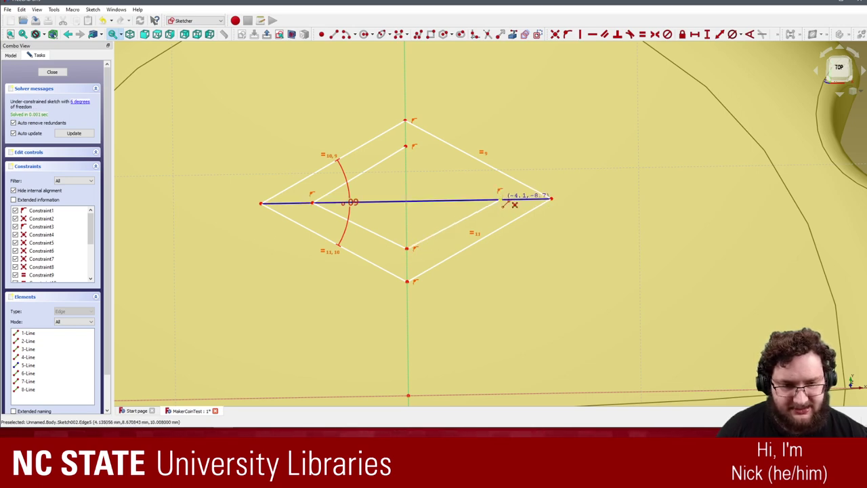
click(406, 145)
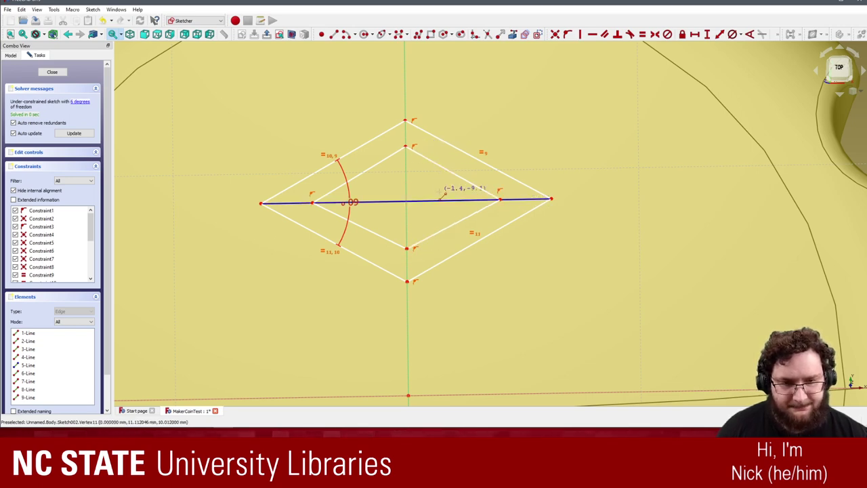
scroll(413, 228, up, 1)
scroll(413, 229, down, 2)
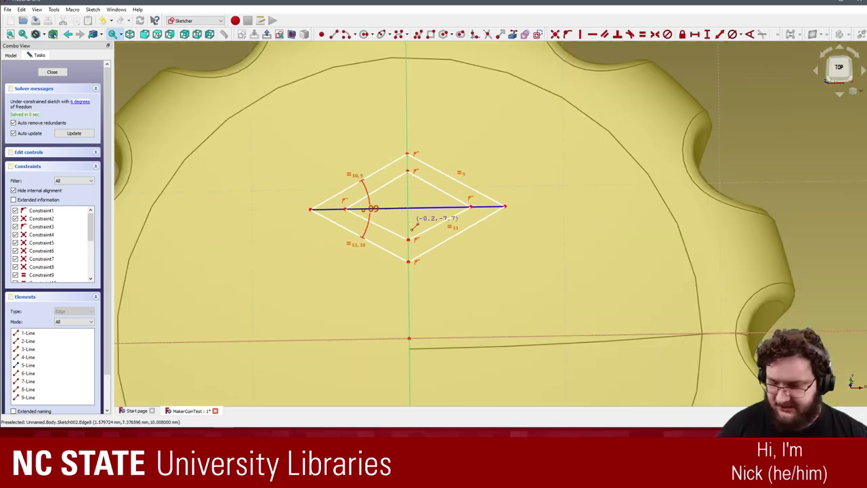
key(Escape)
- Constrain all four sides of the inner diamond to equal length
scroll(415, 228, down, 2)
scroll(431, 230, up, 3)
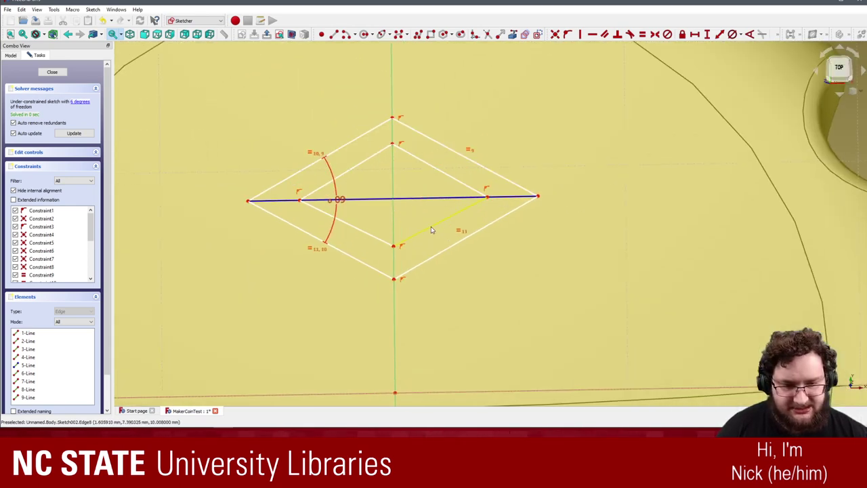
click(431, 230)
click(371, 235)
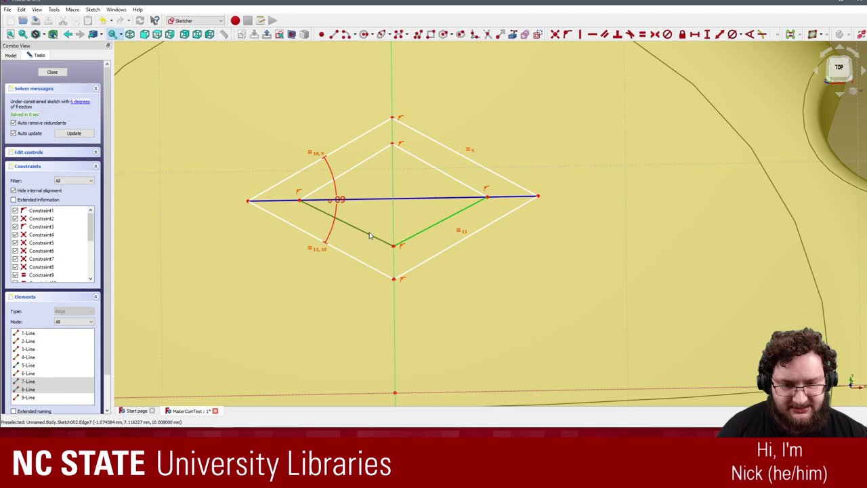
click(369, 158)
click(416, 161)
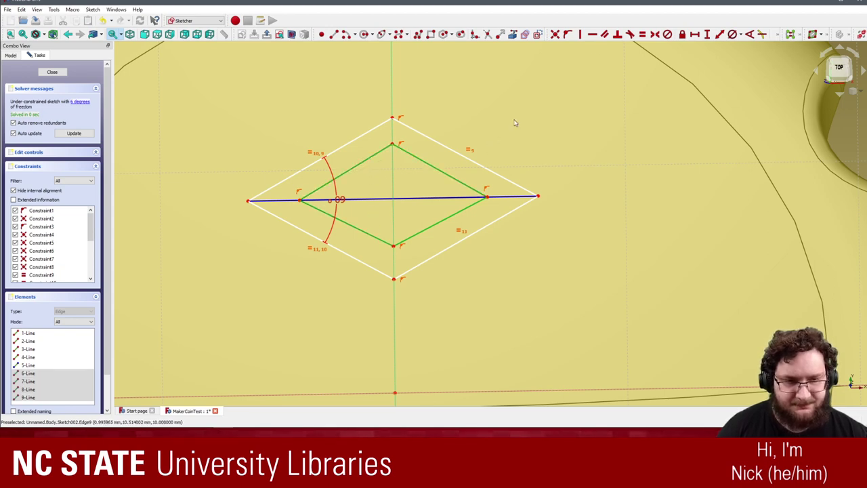
click(643, 34)
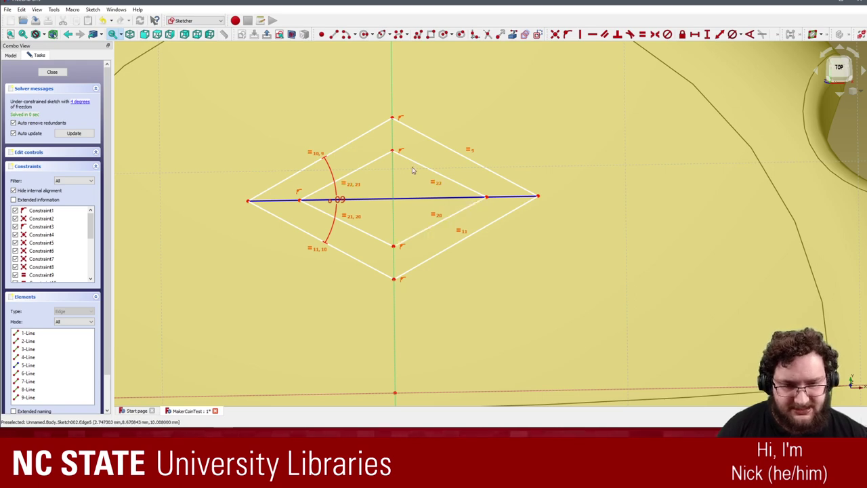
- Move the inner diamond's left corner inward along the construction line to about 2.5 mm from the vertical axis
click(393, 152)
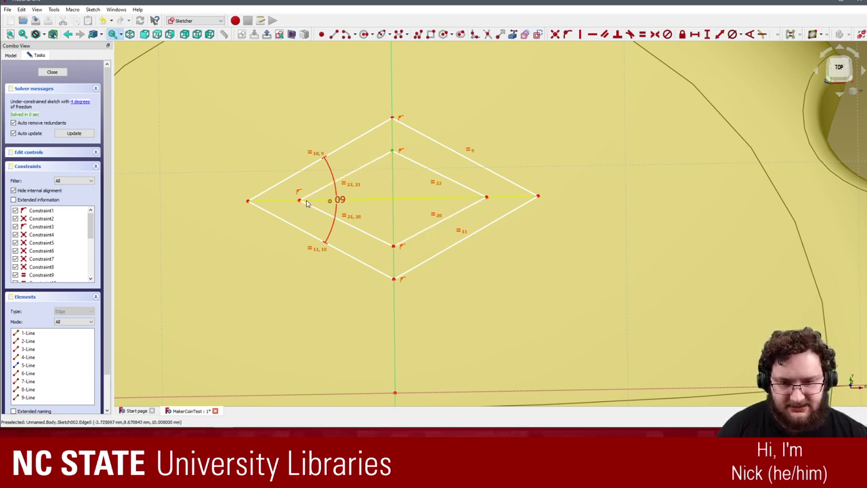
drag(301, 205, 336, 202)
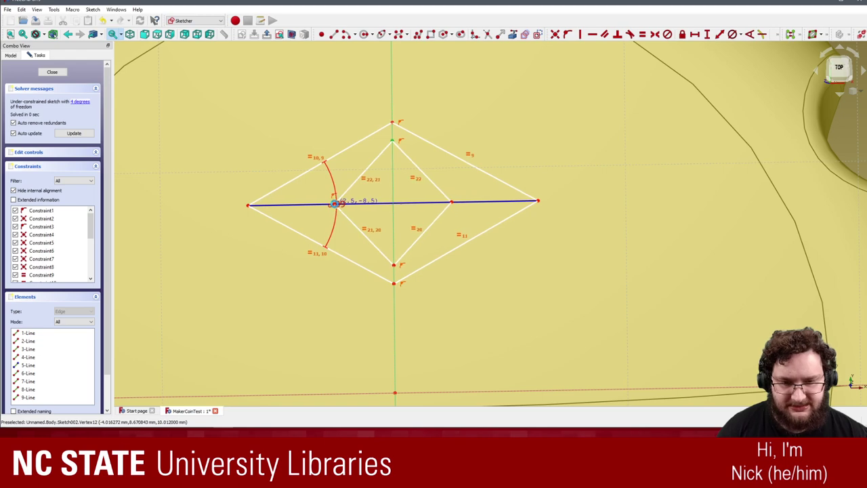
- Try to constrain the inner diamond's upper-right side parallel to the outer diamond's upper-right side
click(606, 35)
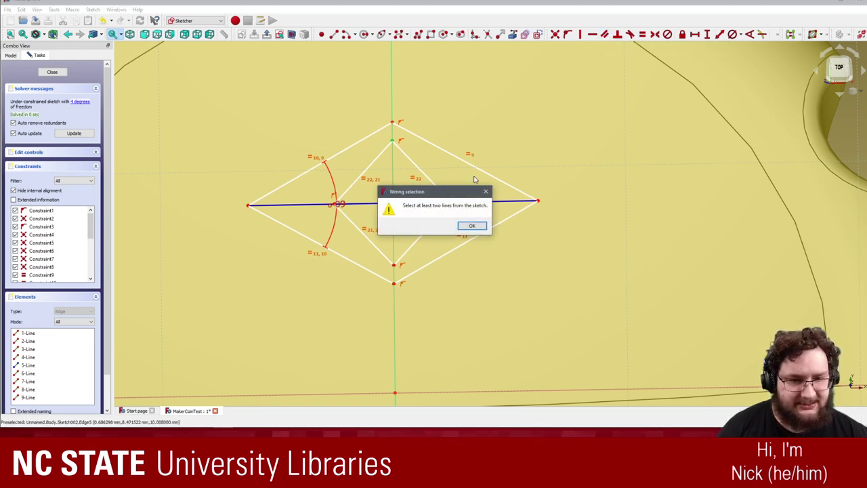
click(472, 226)
click(430, 183)
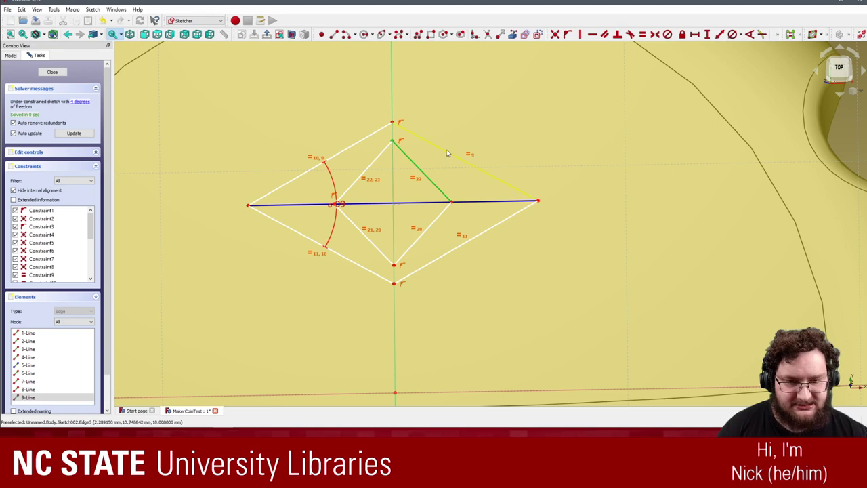
click(449, 153)
click(616, 35)
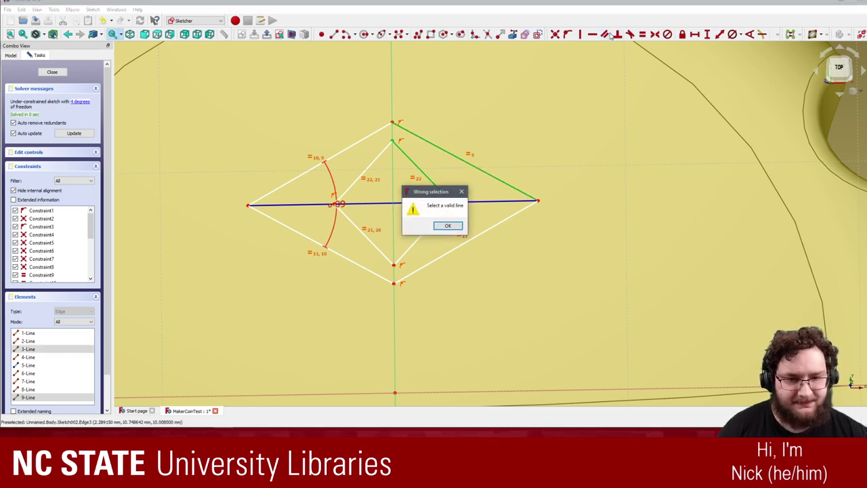
click(450, 225)
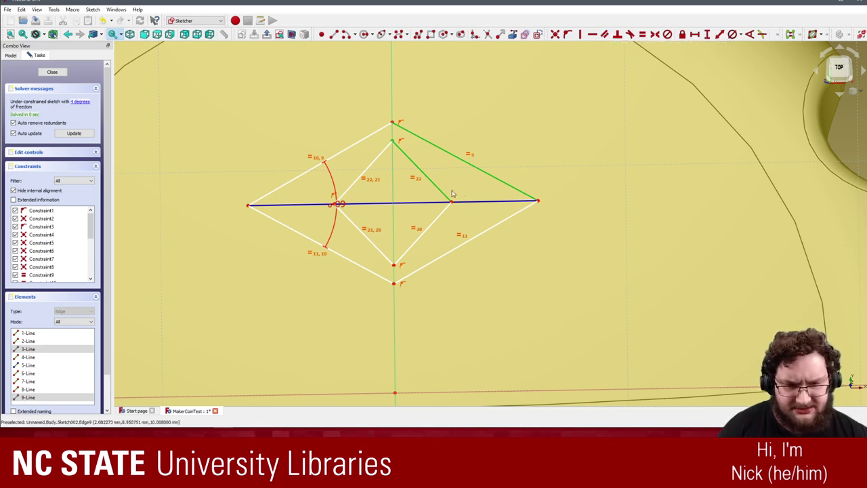
scroll(451, 204, up, 4)
scroll(448, 210, down, 8)
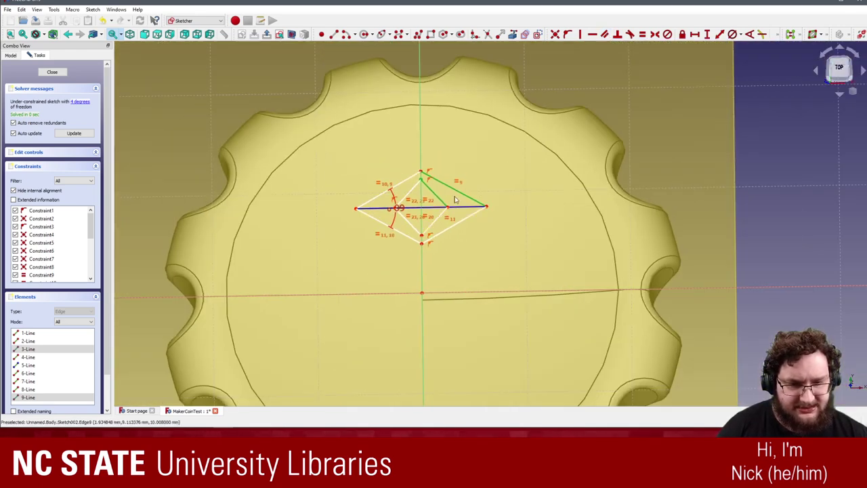
- Constrain the inner diamond's upper-right side parallel to the outer diamond's upper-right side
click(774, 199)
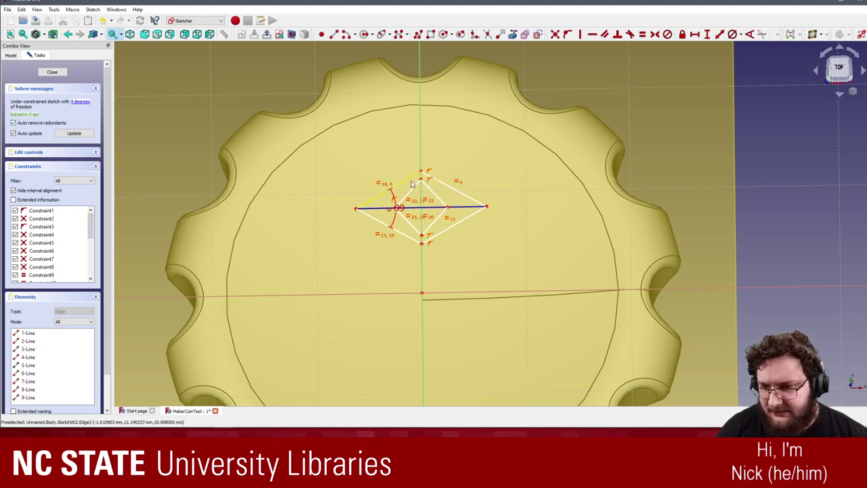
scroll(404, 219, down, 3)
scroll(405, 218, up, 5)
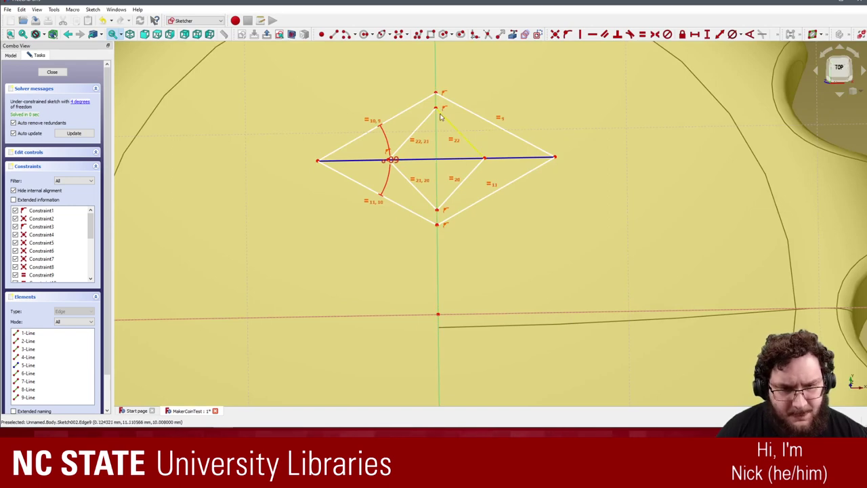
click(450, 123)
click(479, 116)
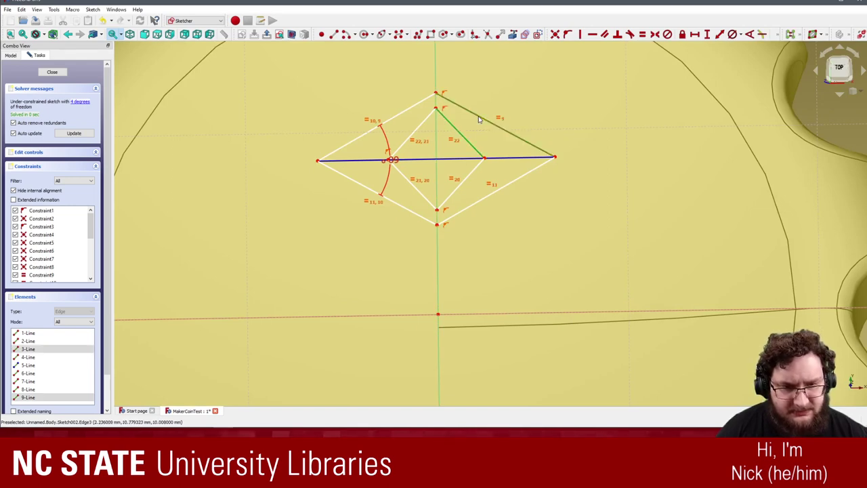
click(605, 34)
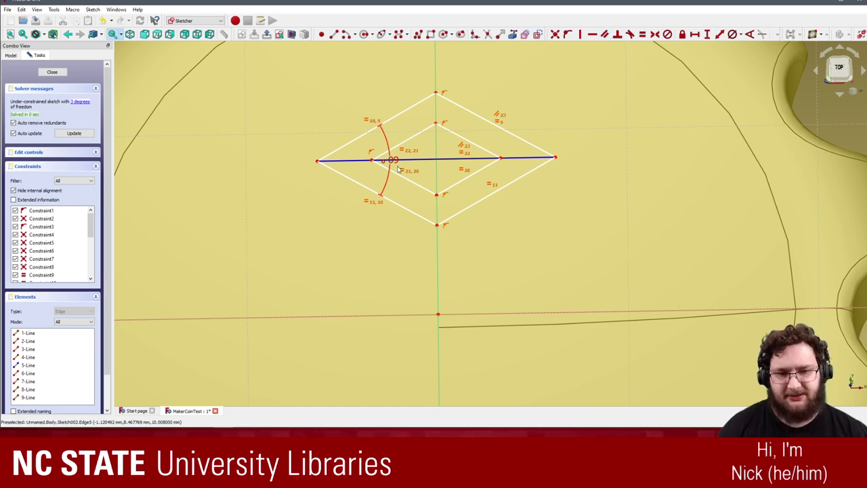
scroll(413, 154, up, 2)
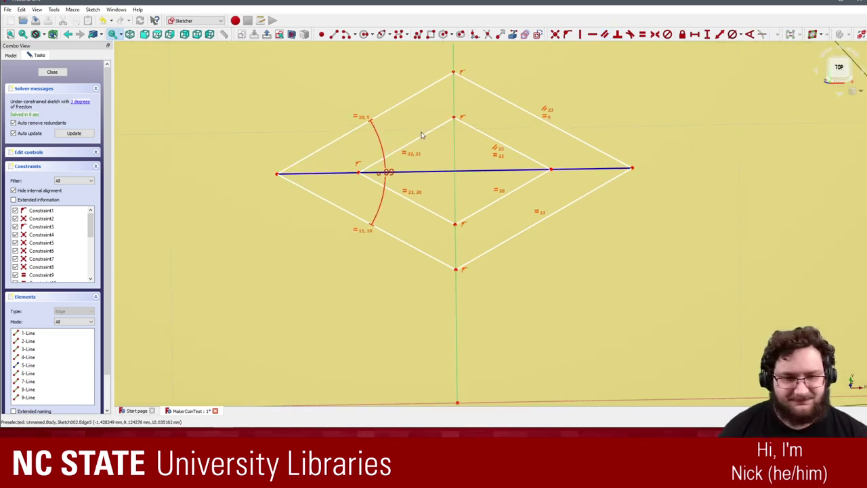
scroll(420, 135, down, 3)
scroll(475, 136, up, 2)
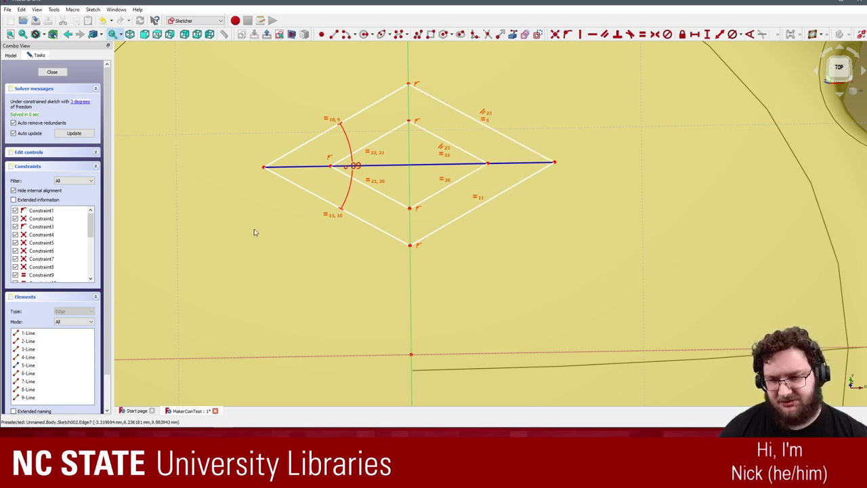
- Dimension the outer diamond's lower-right side with a length constraint named 12units and set it to 15 mm
scroll(54, 266, down, 6)
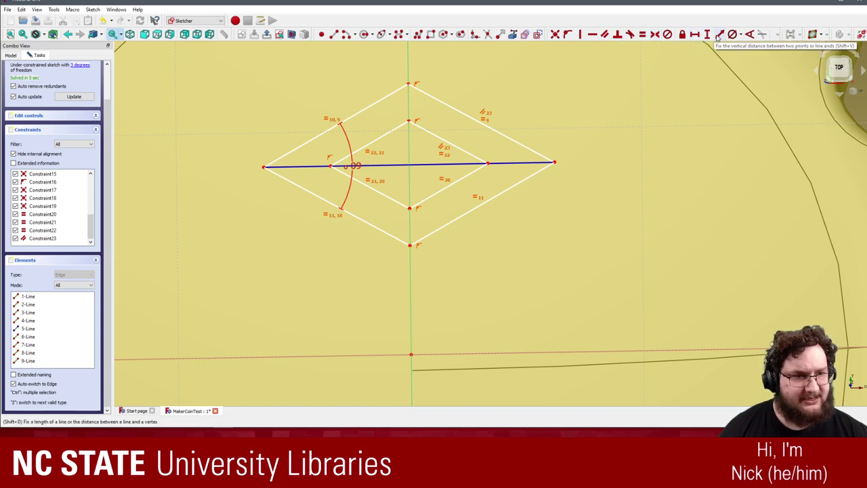
click(503, 198)
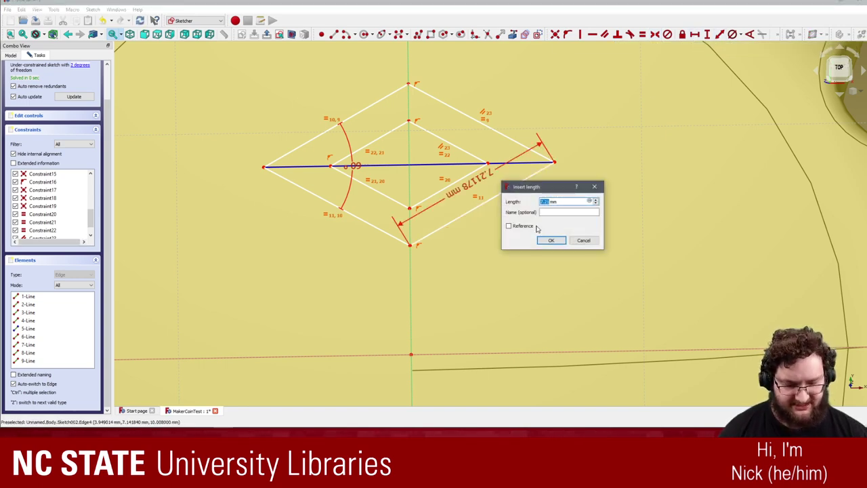
text(15)
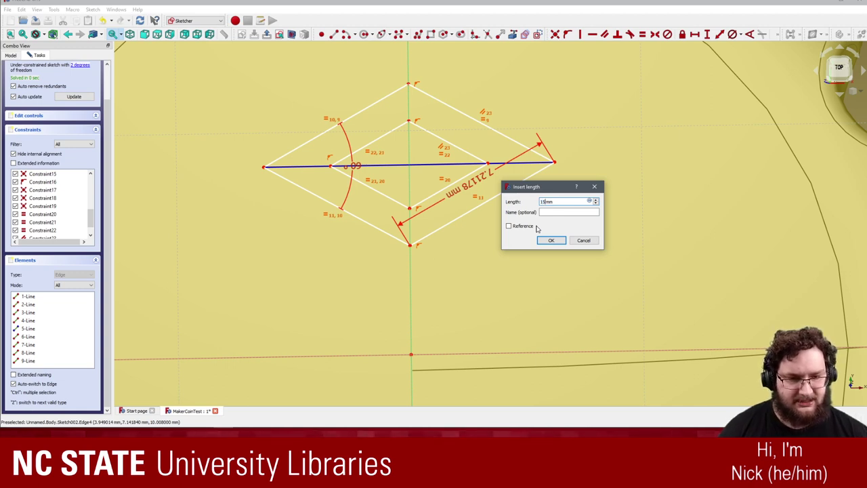
click(549, 212)
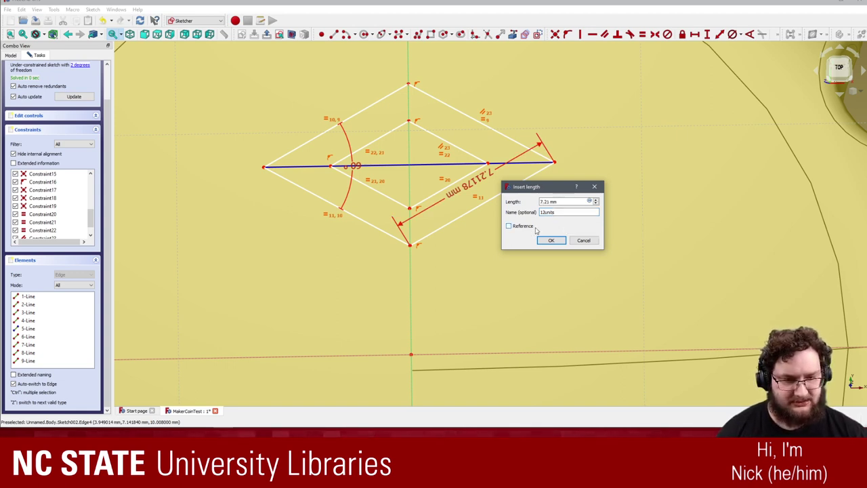
click(551, 239)
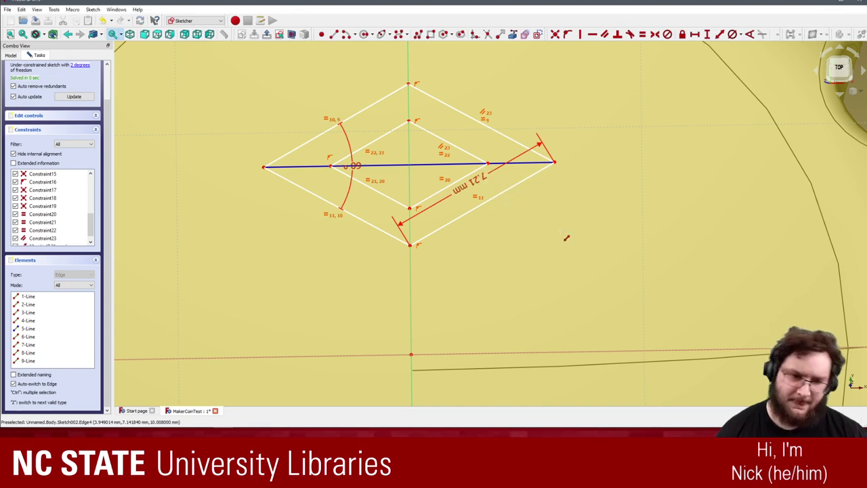
double_click(474, 180)
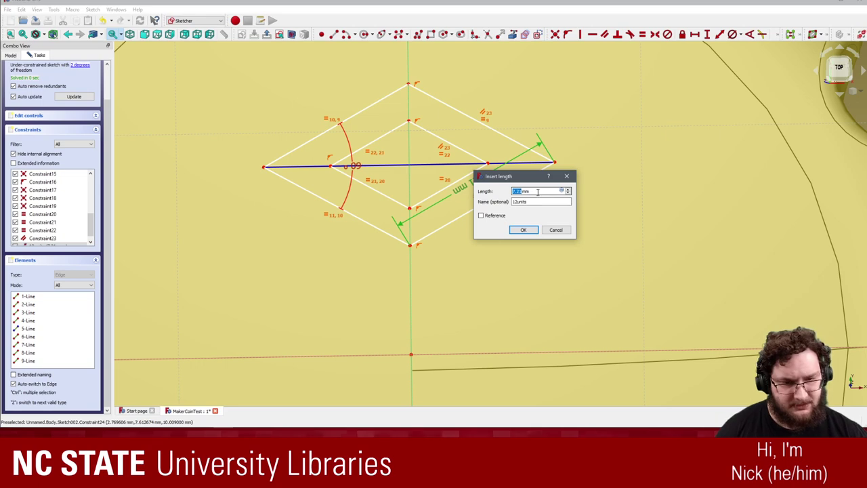
key(Return)
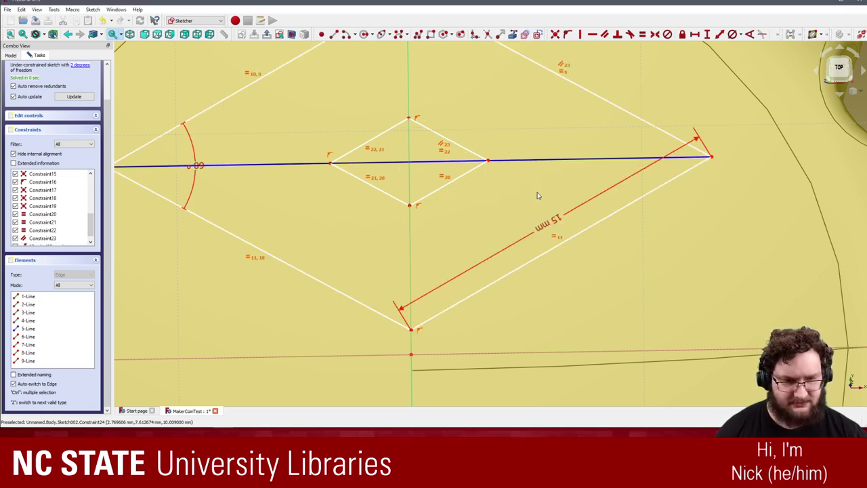
- Dimension the inner diamond's lower-right side, trying 12units/2 as its length
scroll(502, 166, down, 5)
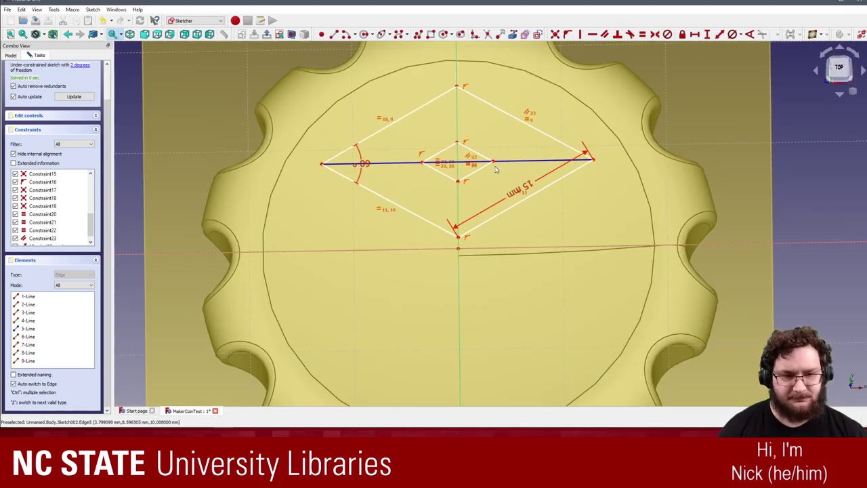
scroll(488, 143, up, 3)
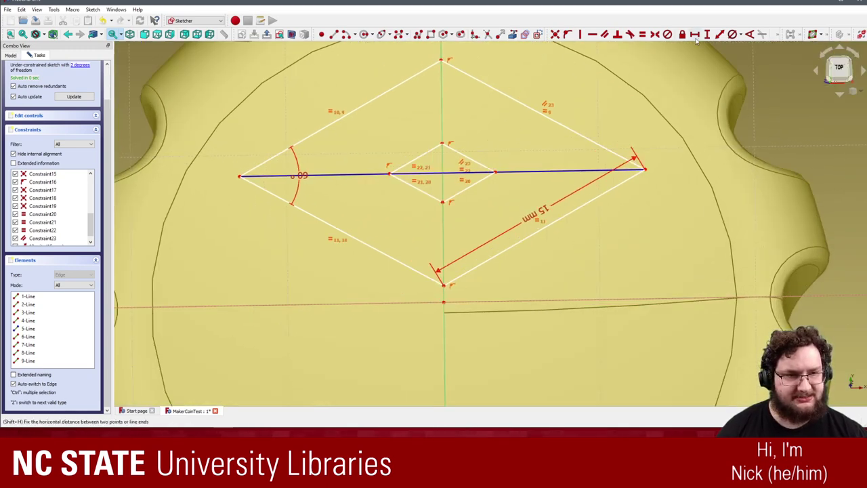
click(484, 188)
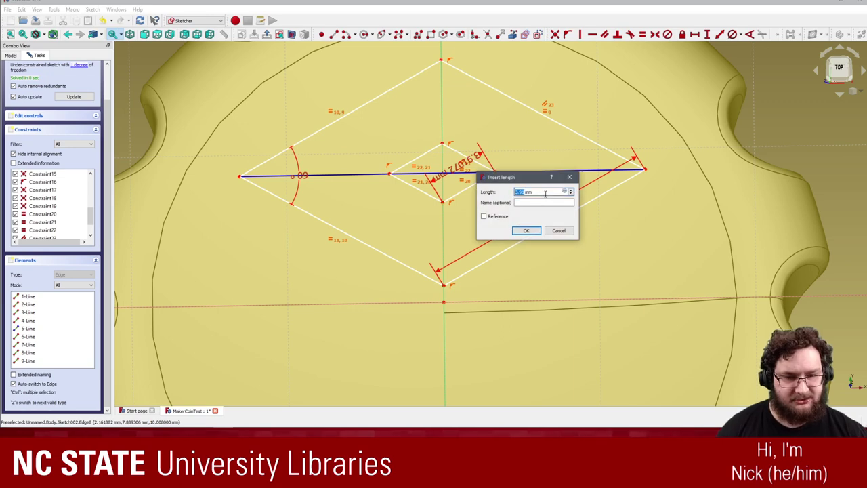
drag(546, 193, 502, 195)
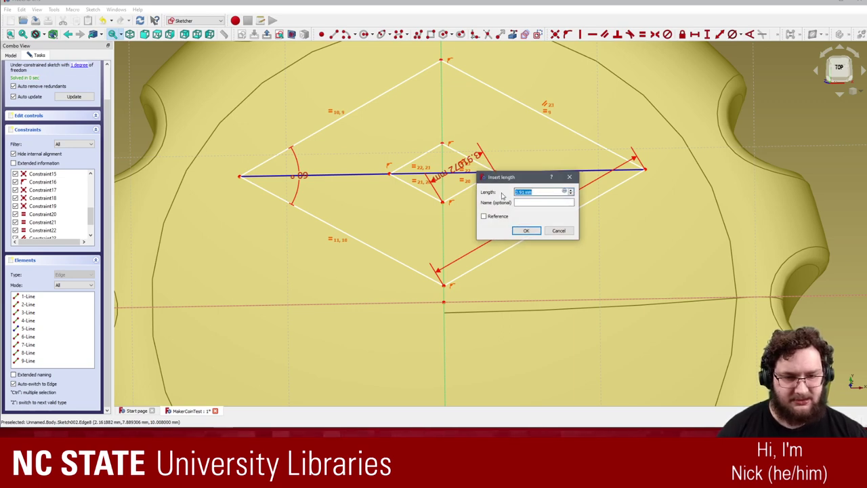
text(12units /2)
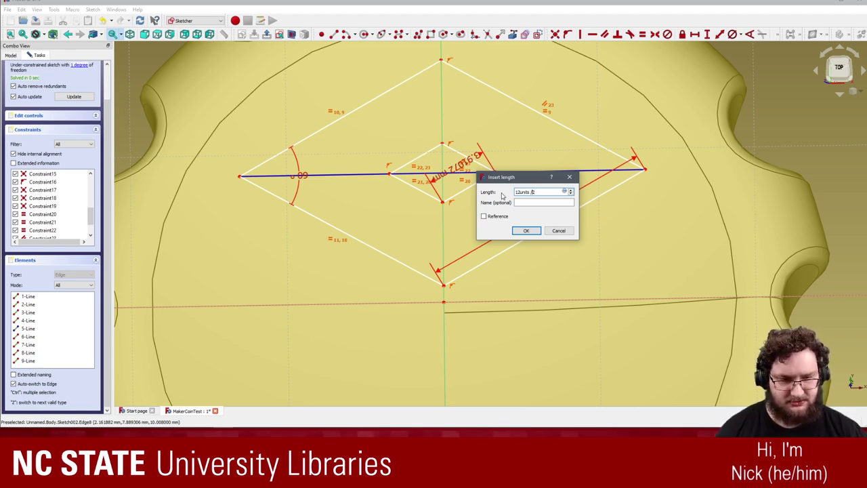
key(BackSpace)
key(BackSpace)
key(BackSpace)
key(BackSpace)
key(BackSpace)
key(BackSpace)
text(mm)
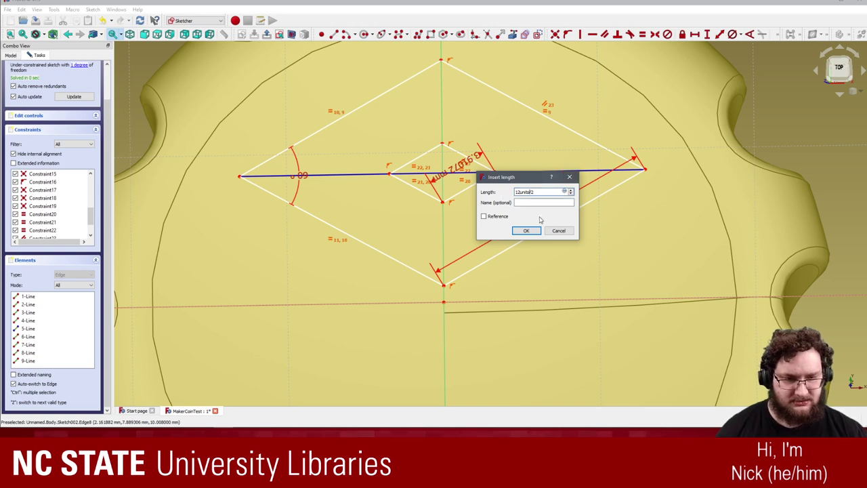
click(526, 231)
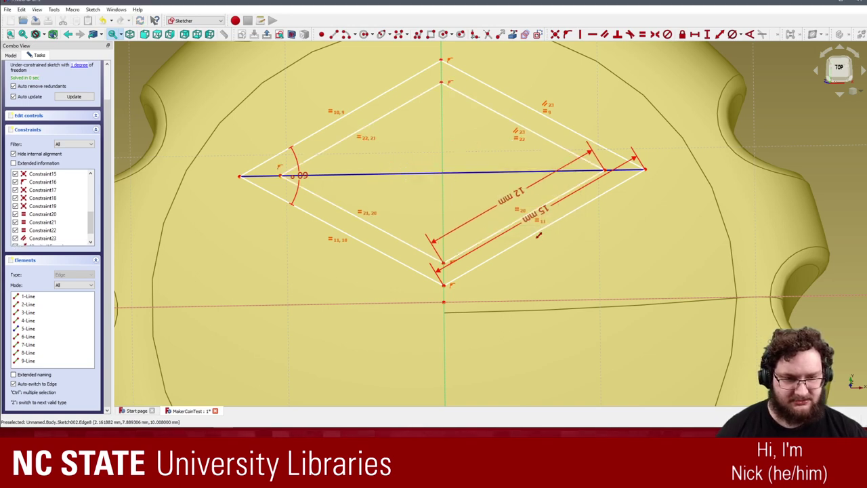
- Set the length of the inner diamond's lower-right side to 12 mm
double_click(520, 194)
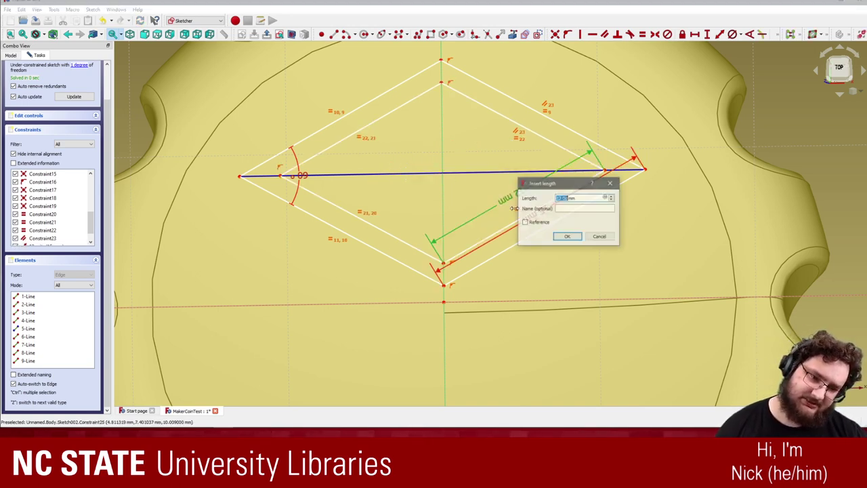
drag(590, 198, 545, 216)
text(12)
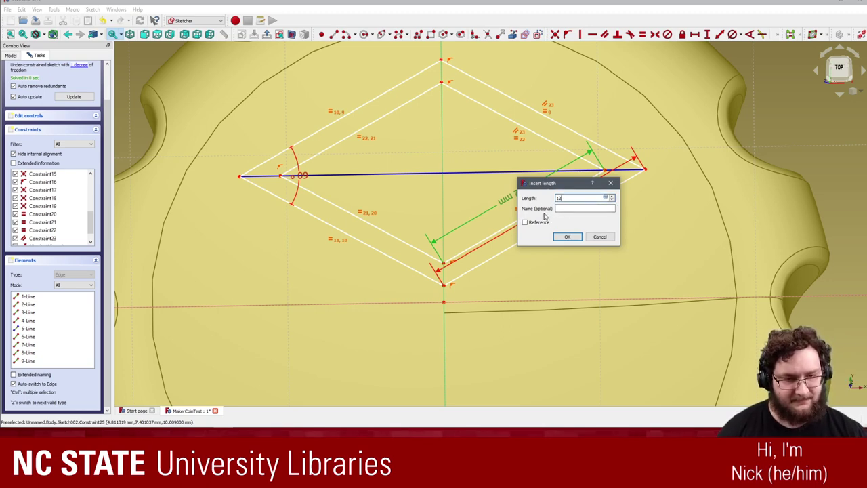
click(577, 237)
click(542, 216)
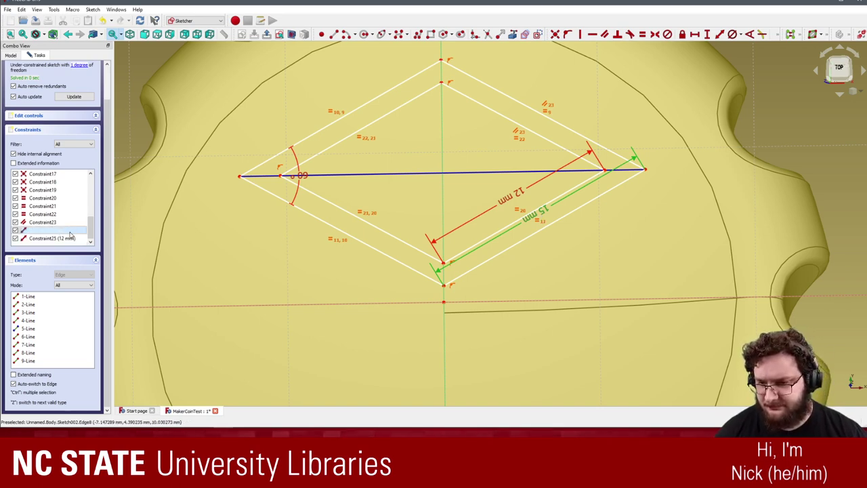
- Rename the outer diamond's 15 mm length constraint to Mainlength
click(58, 240)
click(57, 240)
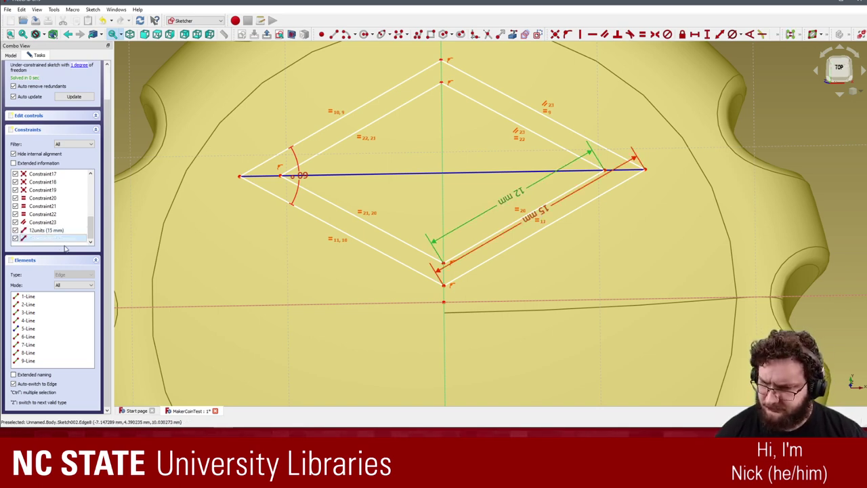
click(57, 231)
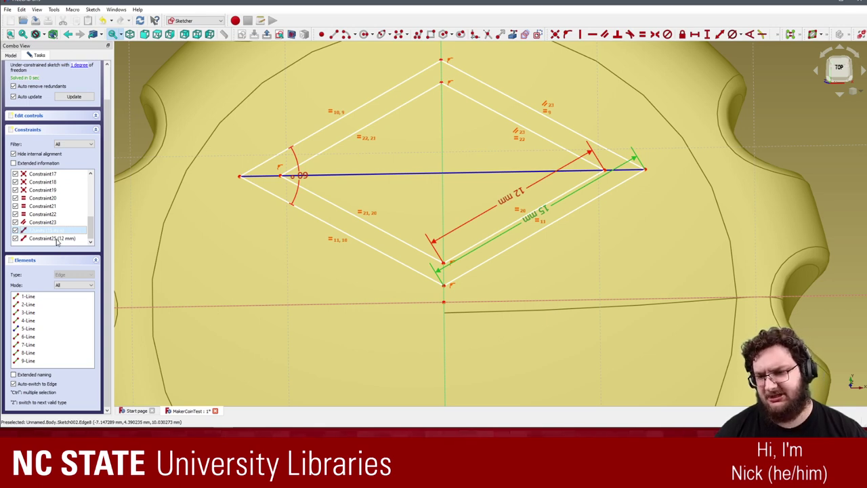
double_click(58, 239)
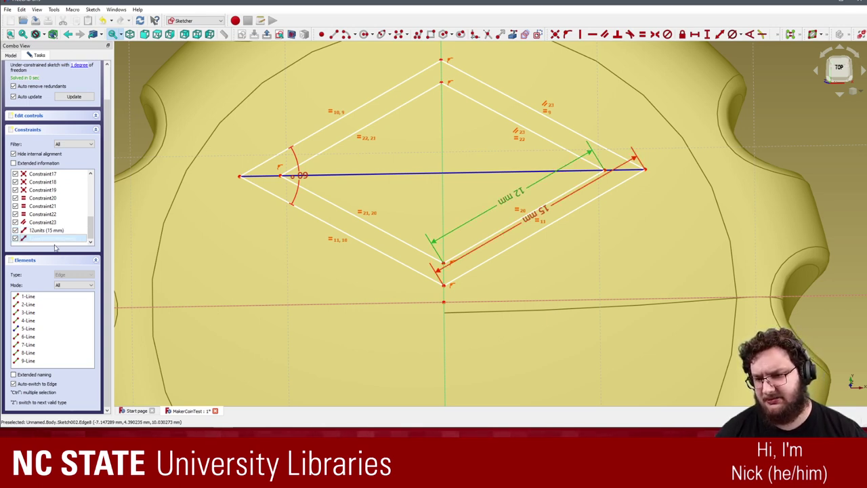
double_click(53, 231)
click(447, 207)
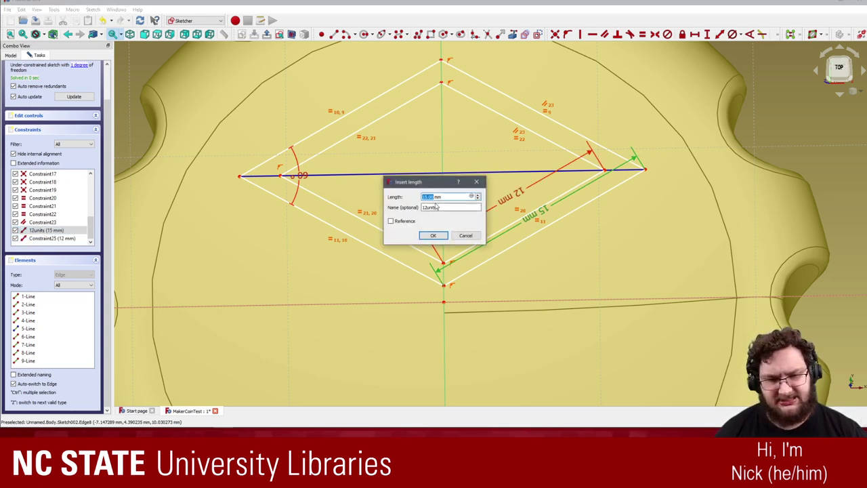
drag(446, 206, 390, 230)
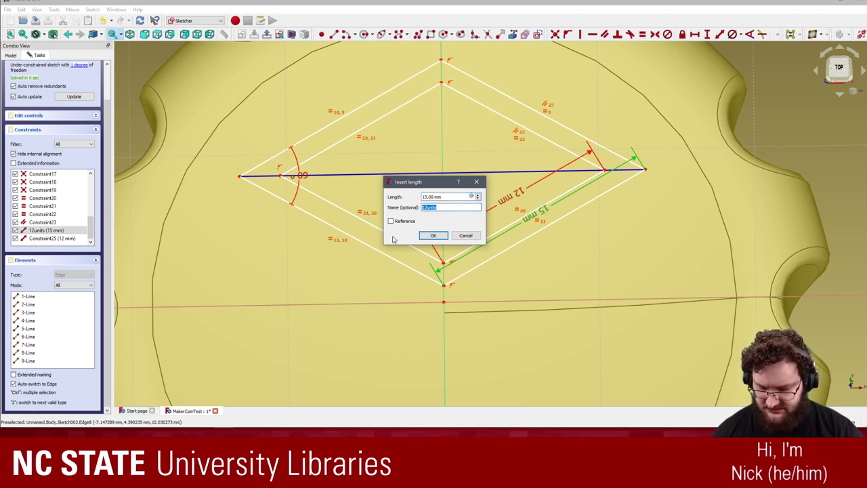
text(Mainlength)
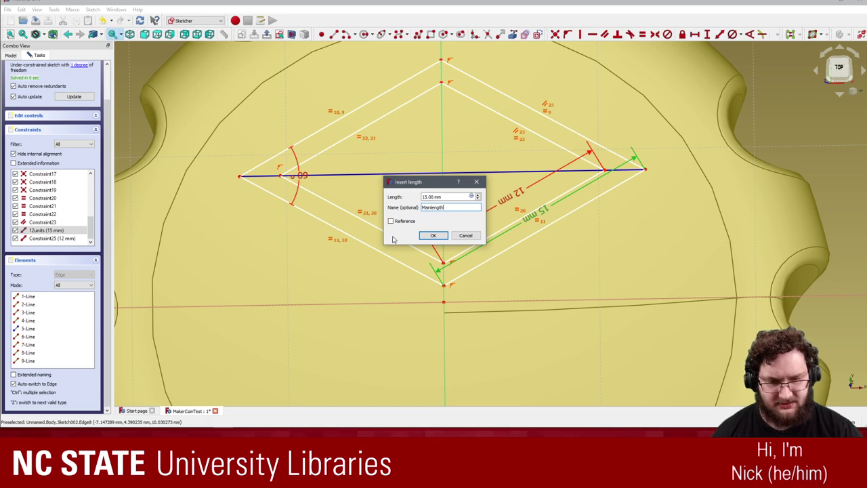
click(434, 235)
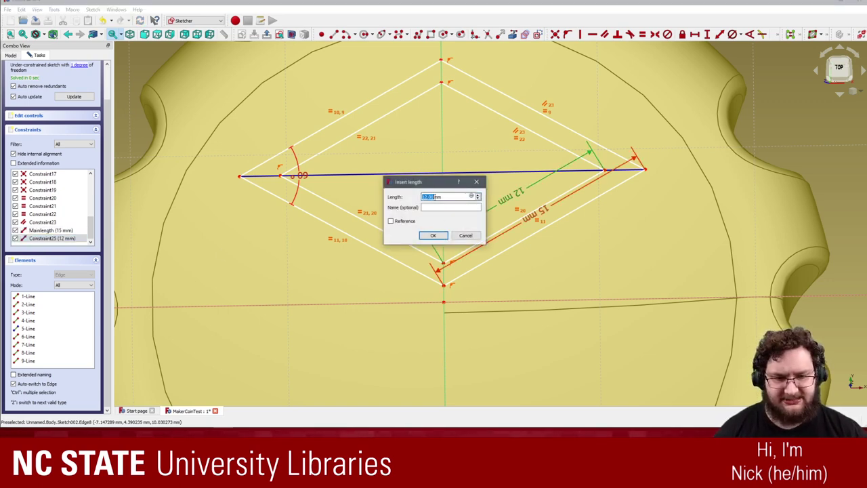
click(472, 196)
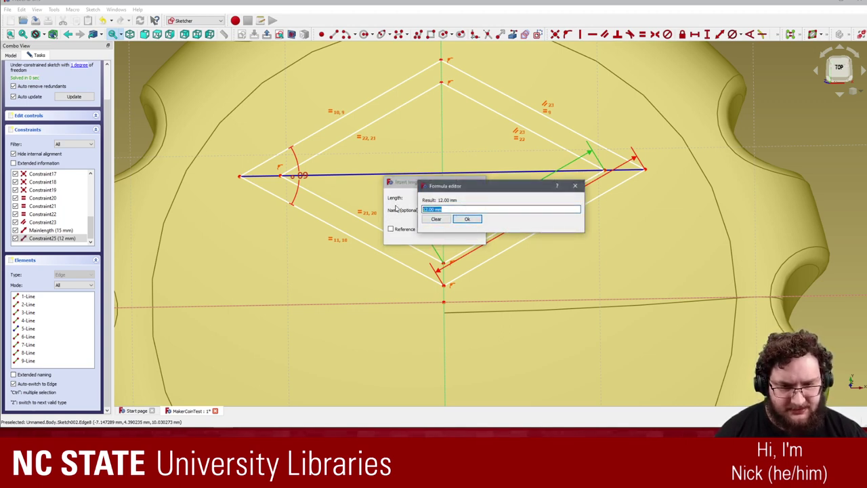
click(466, 219)
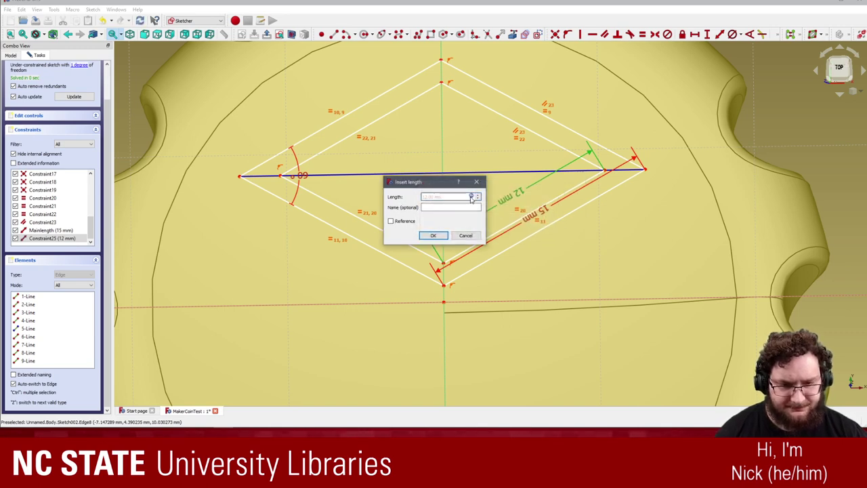
click(471, 196)
click(443, 219)
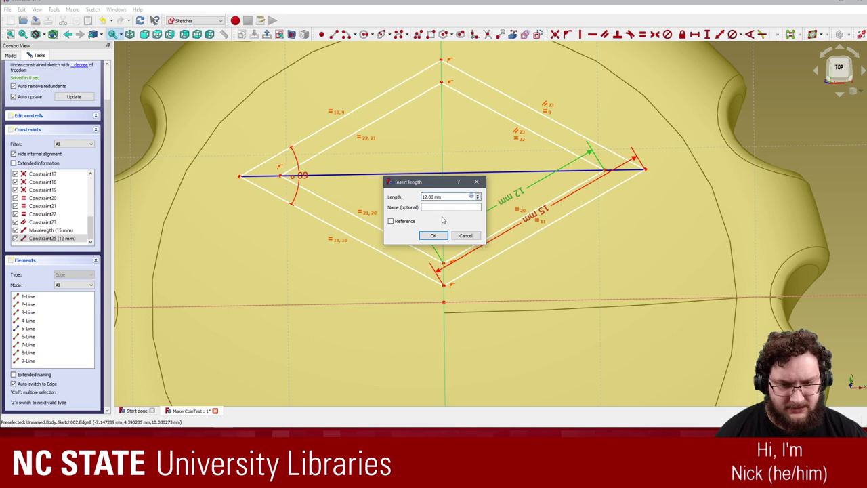
- Try to set the length of the inner diamond's lower-right side to the expression <<Mainlength>>
drag(443, 196, 407, 197)
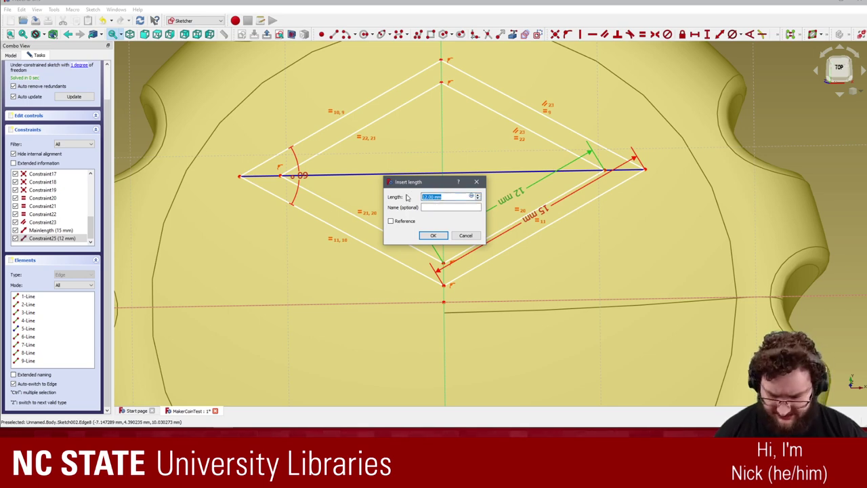
text(<<>>)
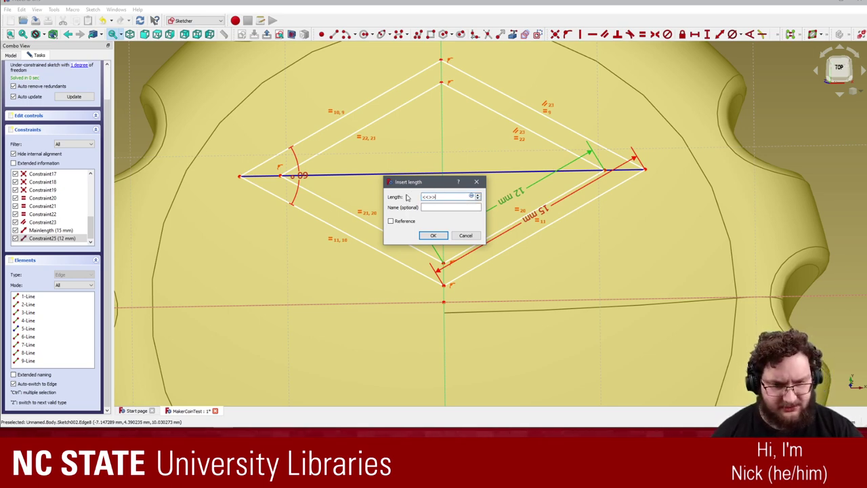
key(Left)
key(Left)
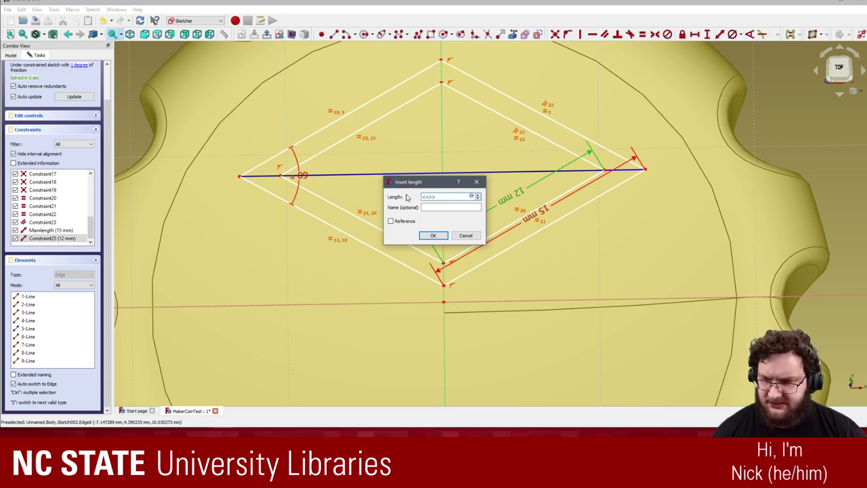
text(b)
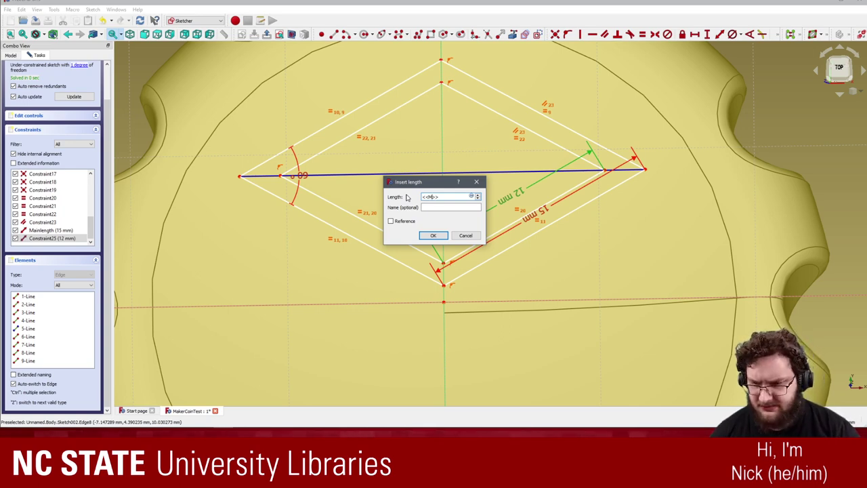
text(inlength)
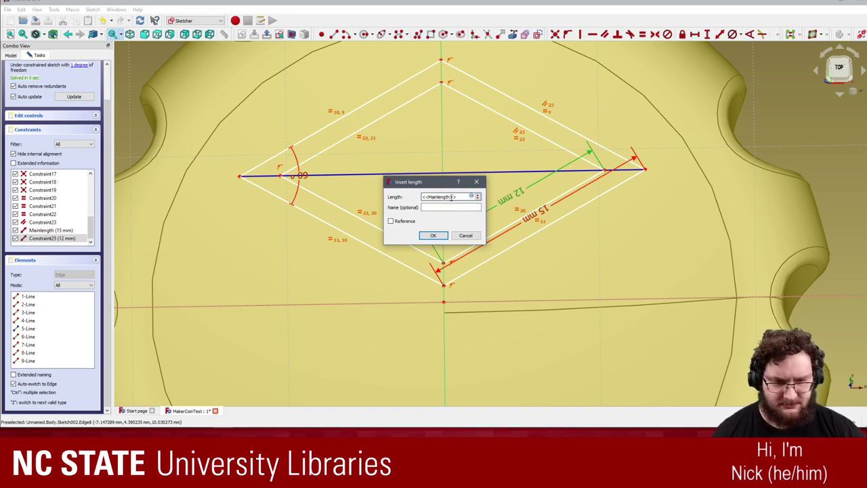
click(448, 219)
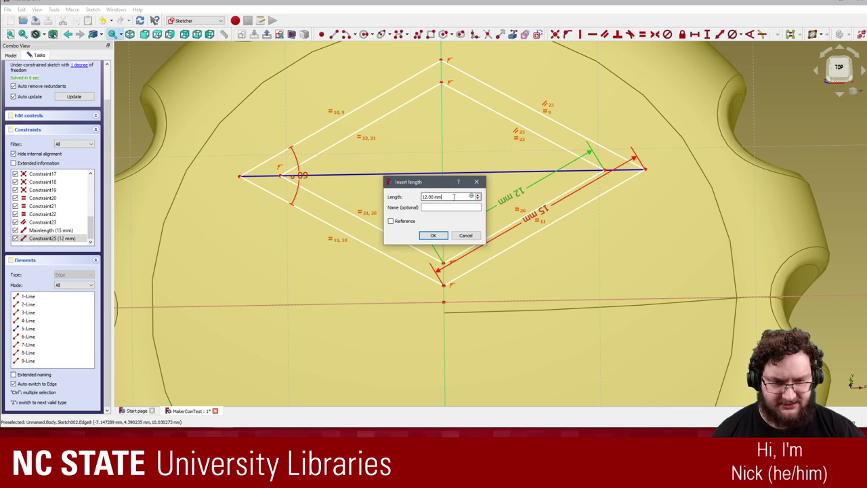
drag(453, 196, 397, 198)
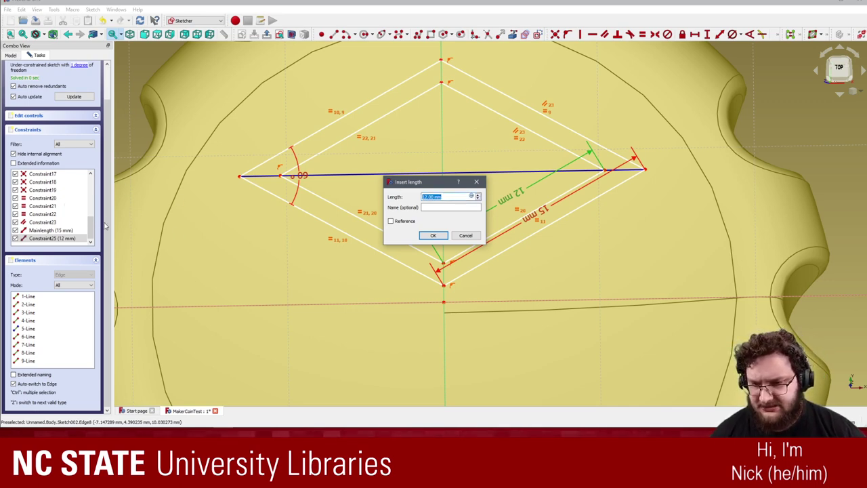
key(Return)
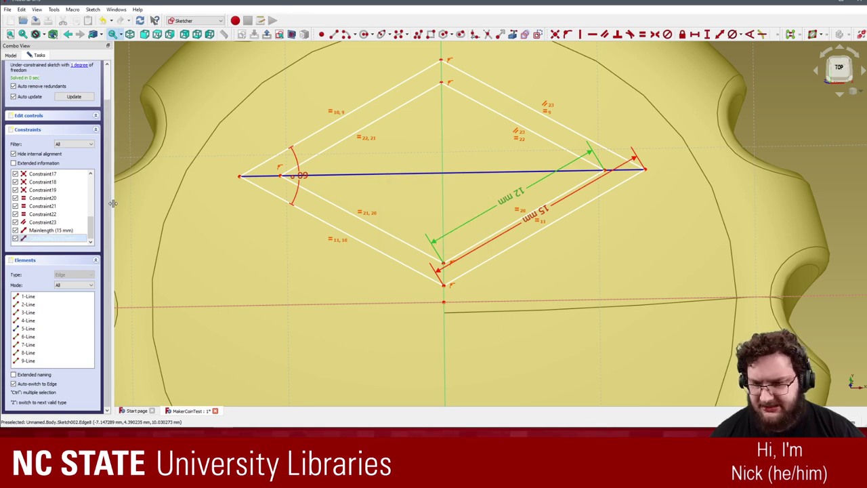
- Check the sketch's label in the model tree and try <<Sketch002>>.Mainlength as the length of the inner diamond's lower-right side
click(10, 55)
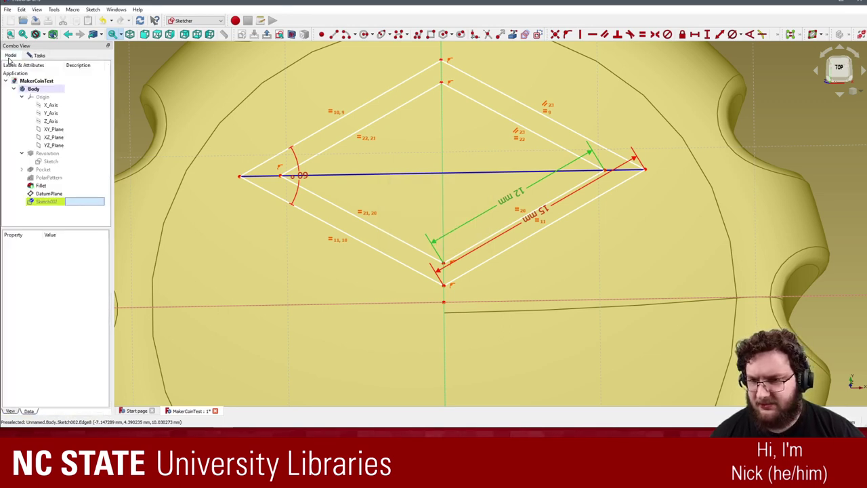
click(53, 203)
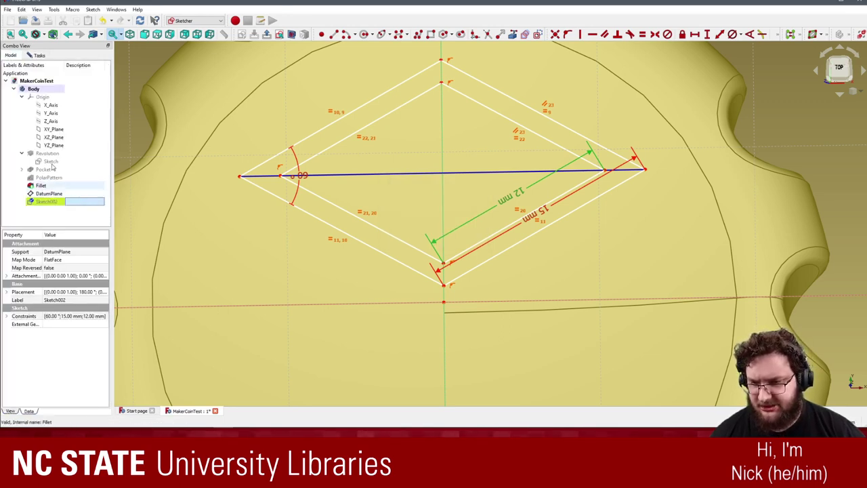
click(37, 55)
double_click(58, 275)
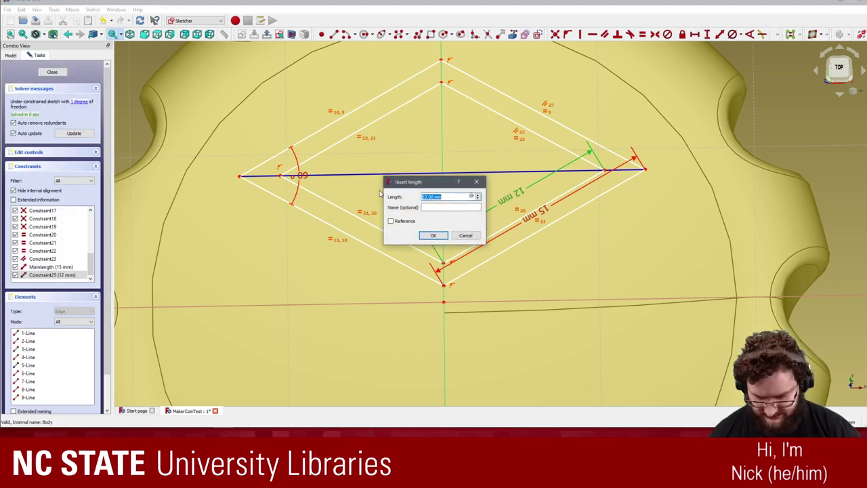
text(<<Sketch)
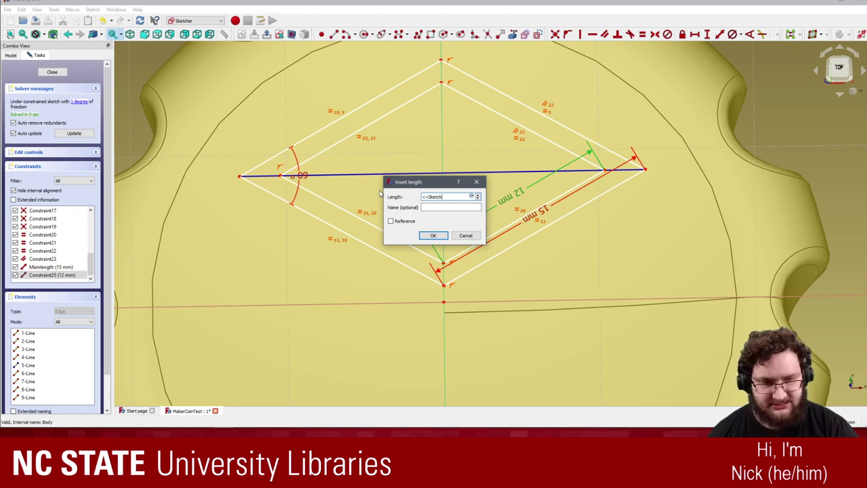
text(002)
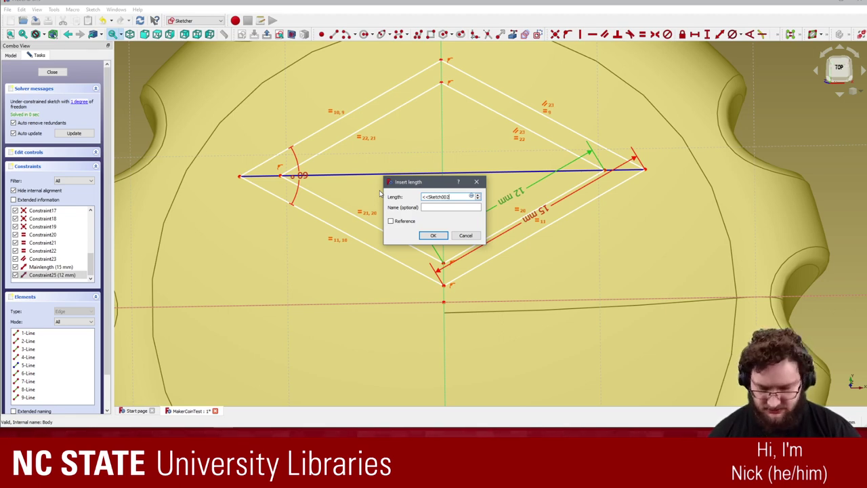
text(>>)
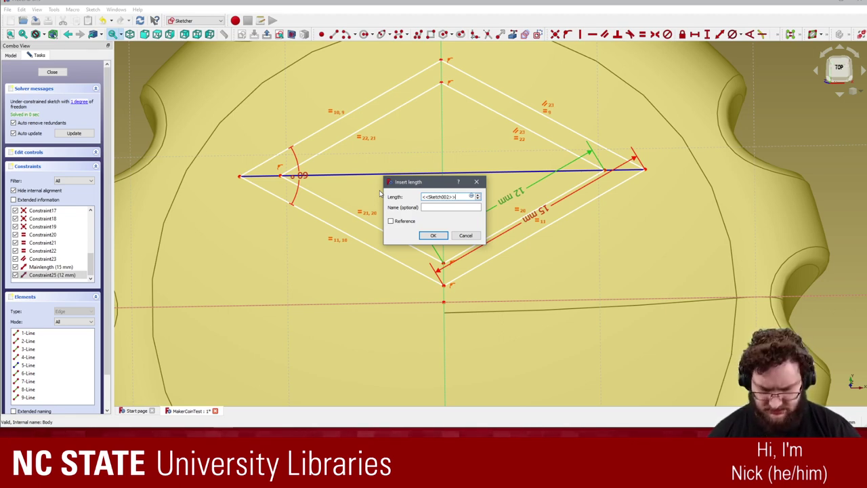
text(>.)
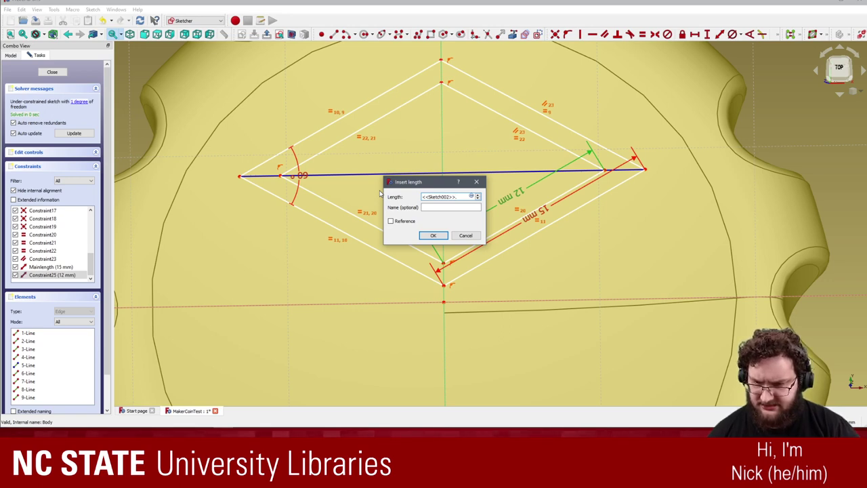
text(Co)
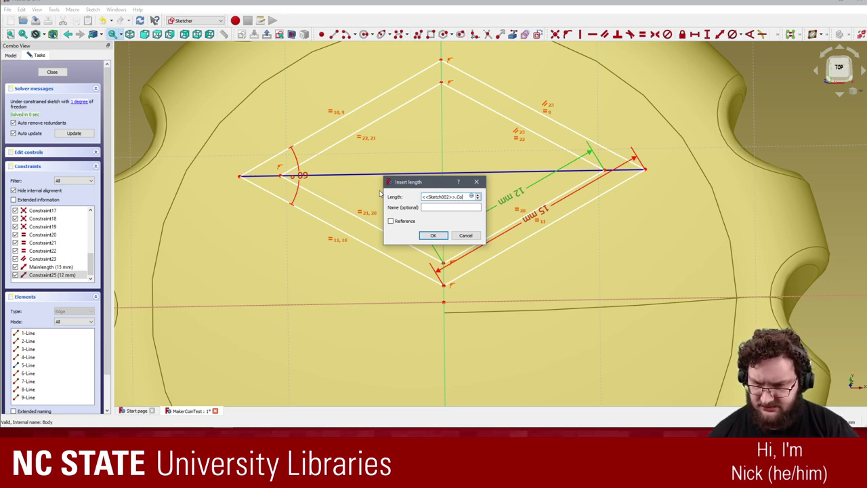
text(ns)
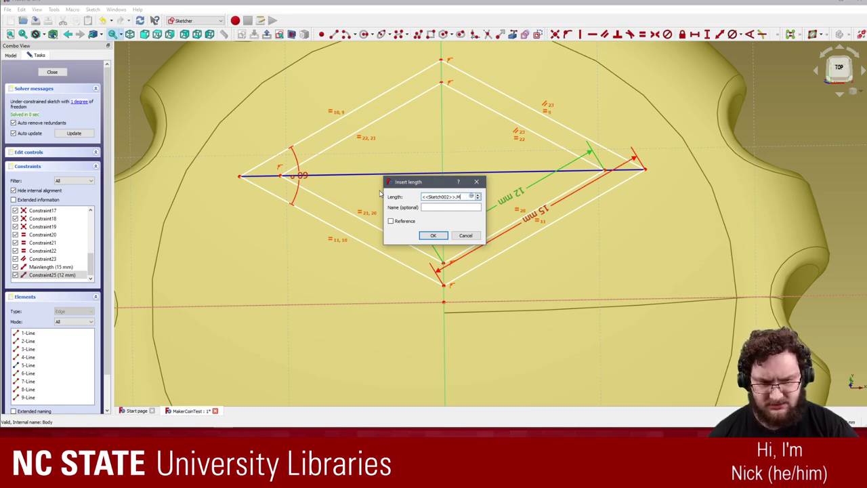
text(length)
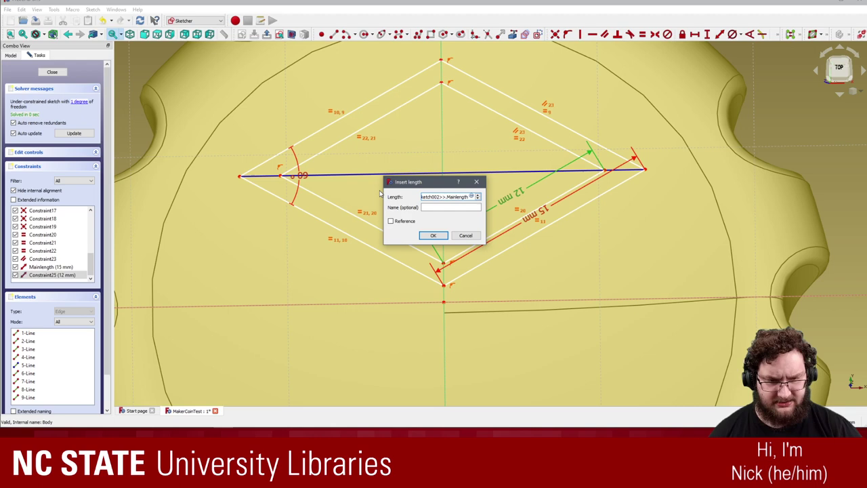
key(Return)
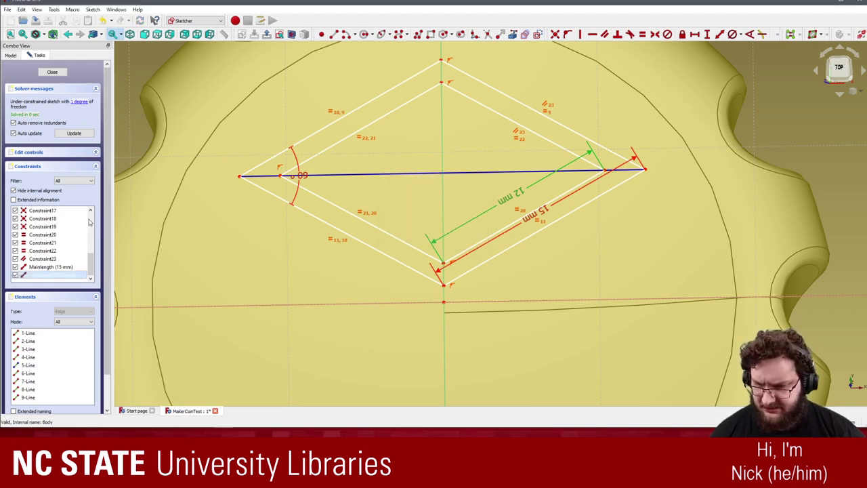
double_click(52, 275)
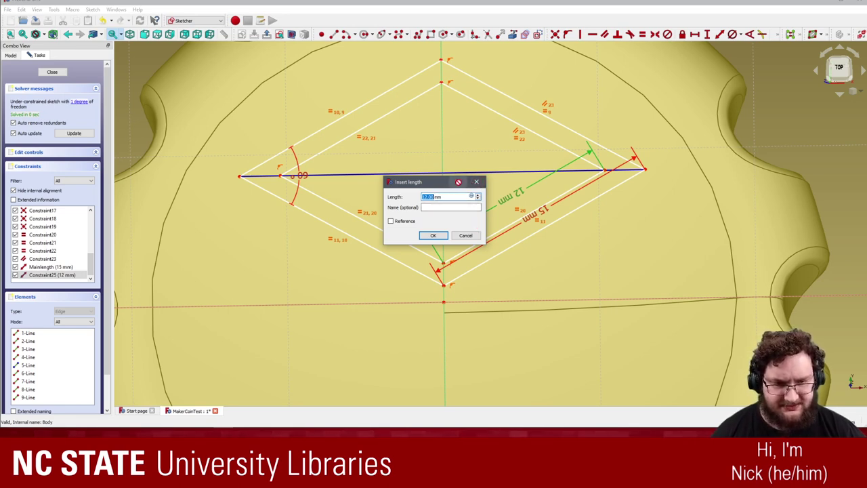
click(468, 236)
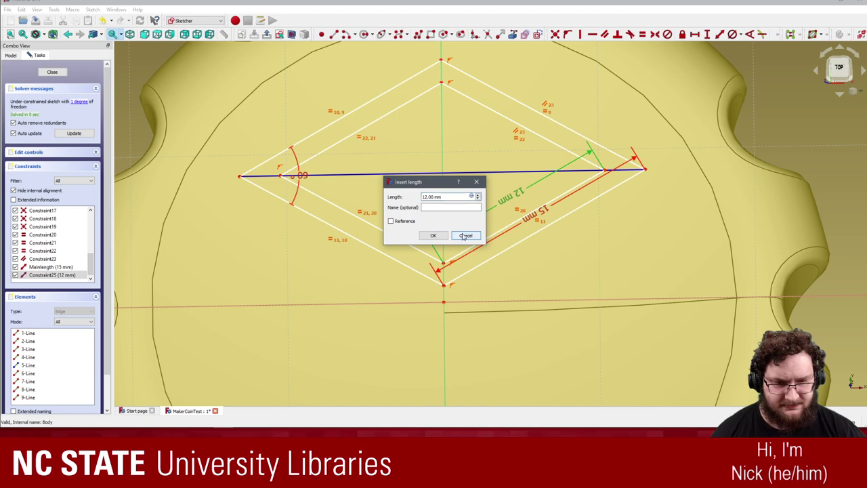
click(465, 236)
mouse_move(224, 422)
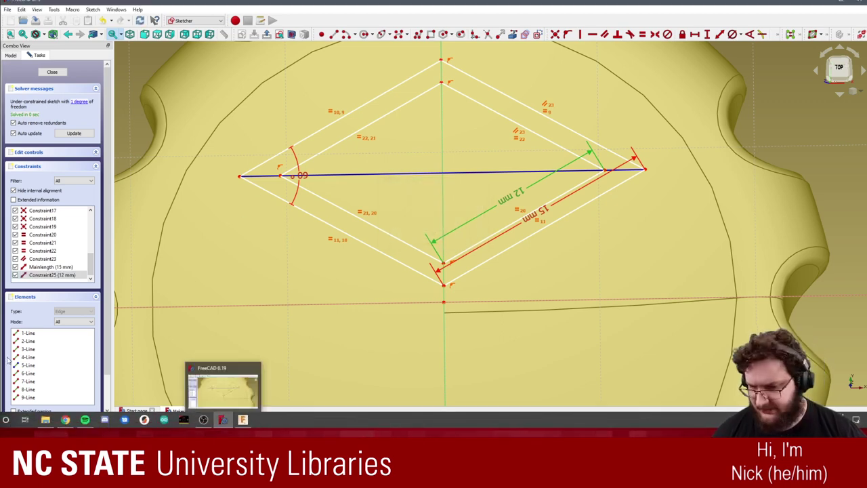
click(63, 422)
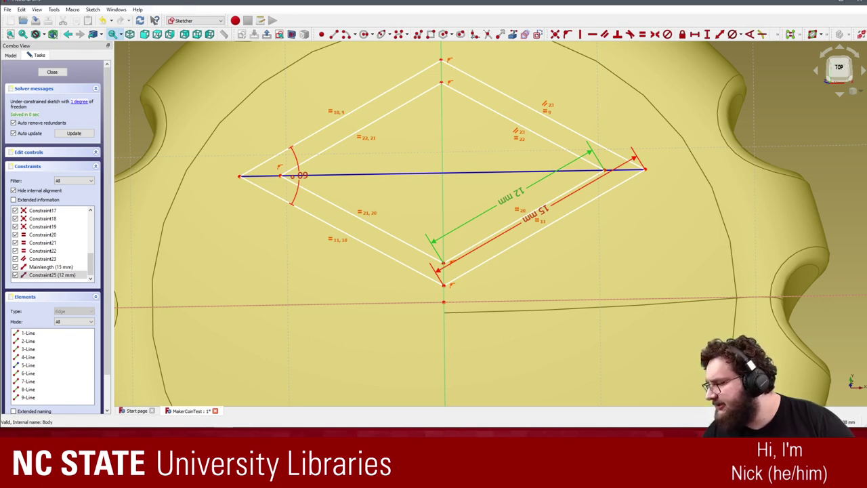
- Try to set the inner diamond's lower-right side length to the expression <<Sketch002>>.Constraints[24]/2
double_click(512, 198)
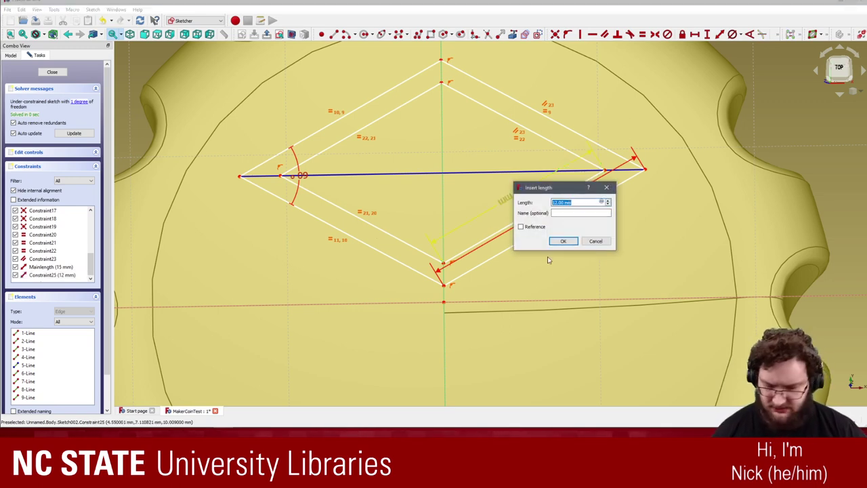
text(<<Ske)
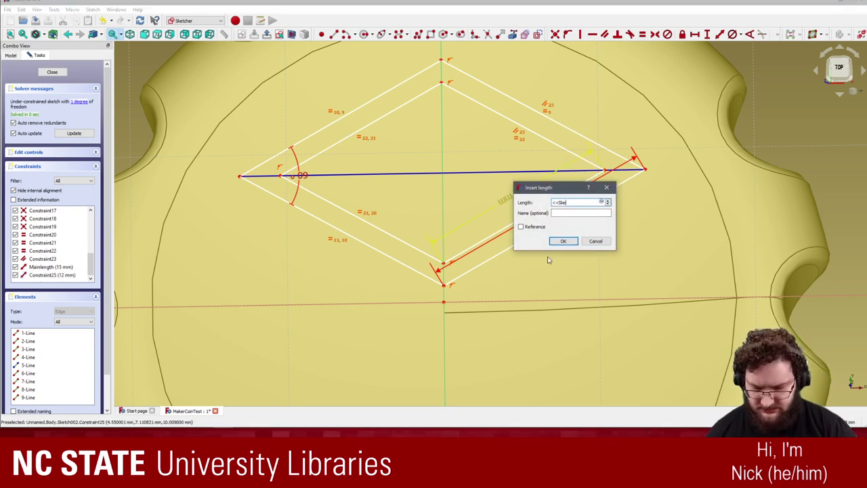
text(tch002)
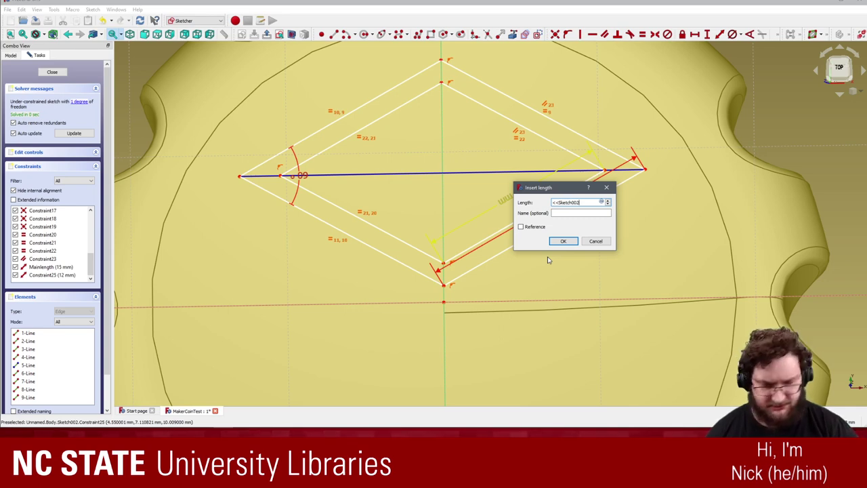
text(>>)
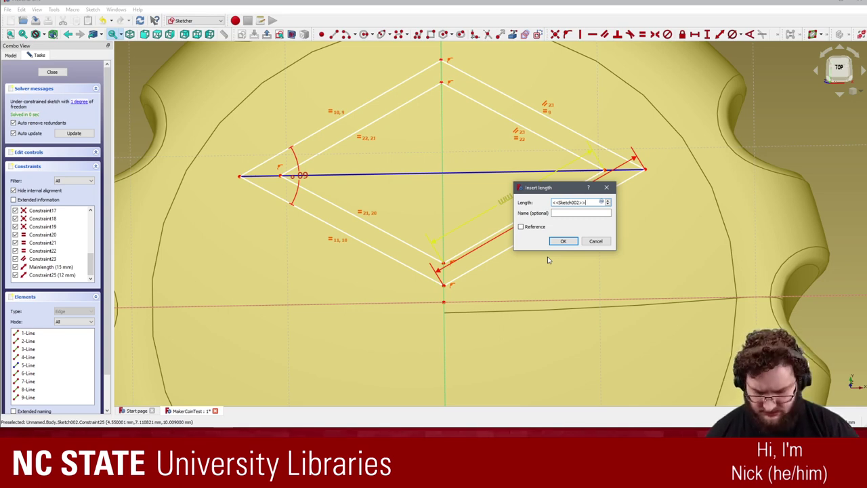
text(.Constr)
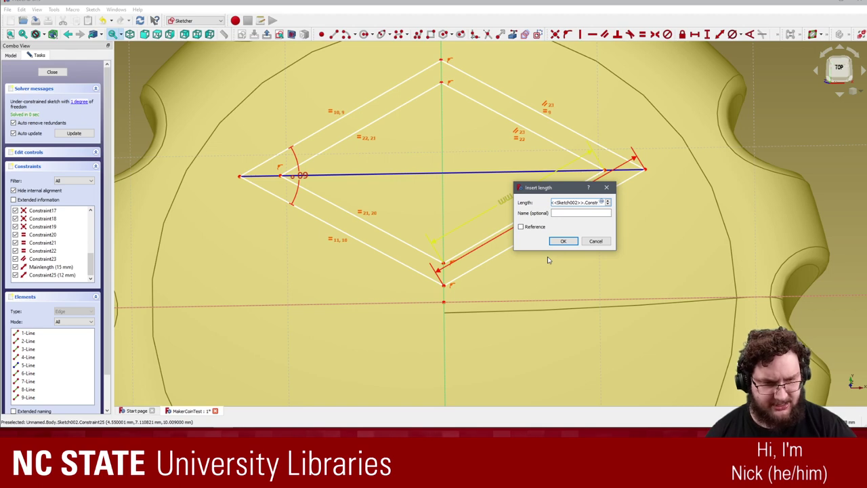
text(a)
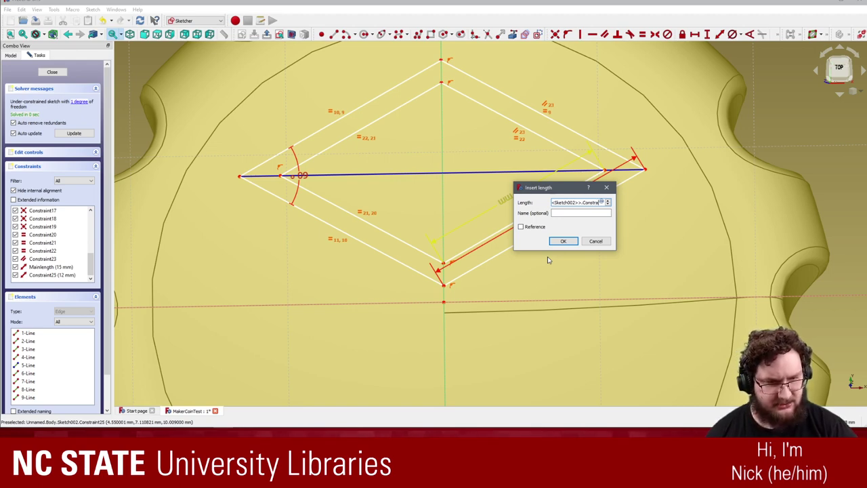
text(ints)
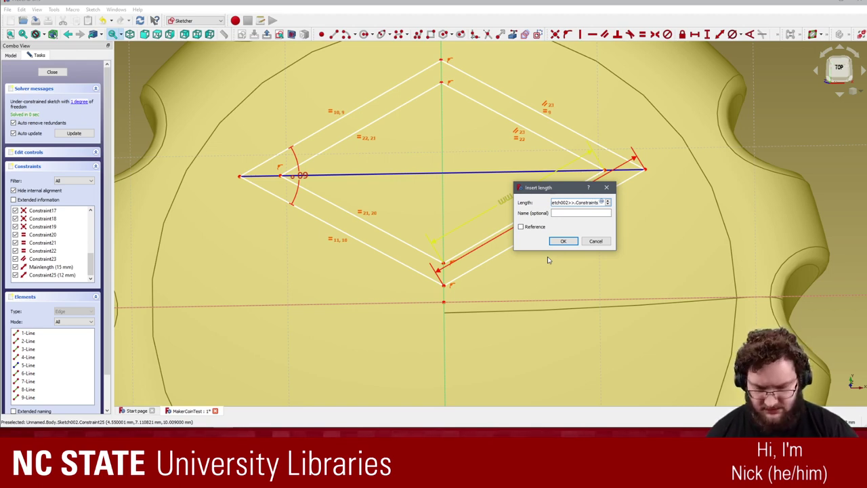
text([)
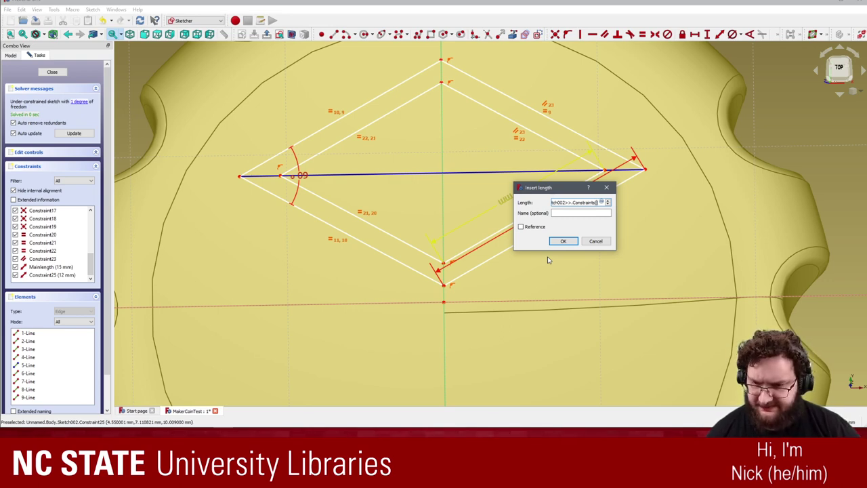
text(24)
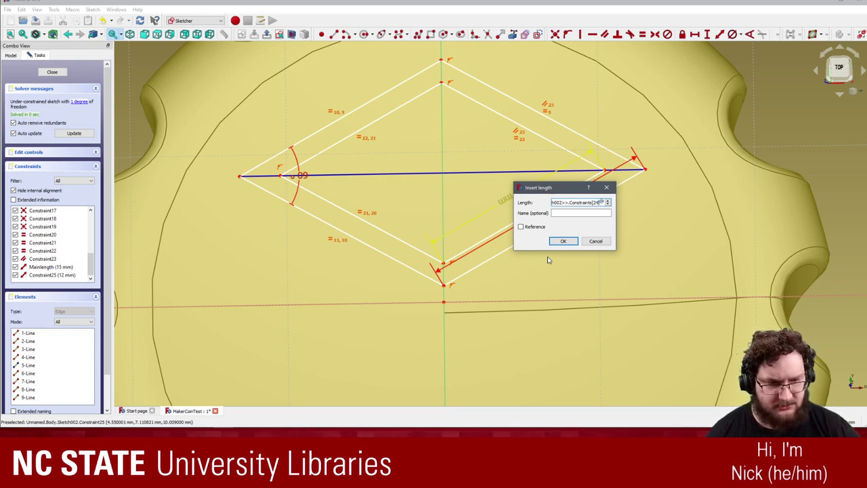
text(])
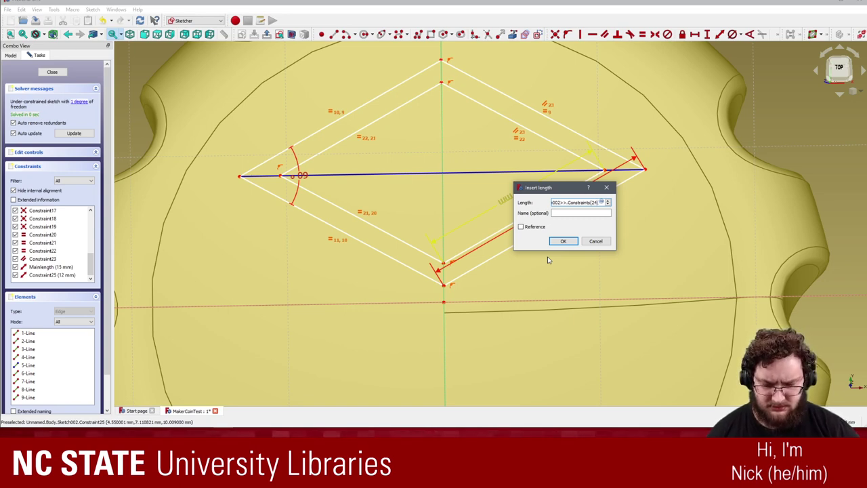
text(/2)
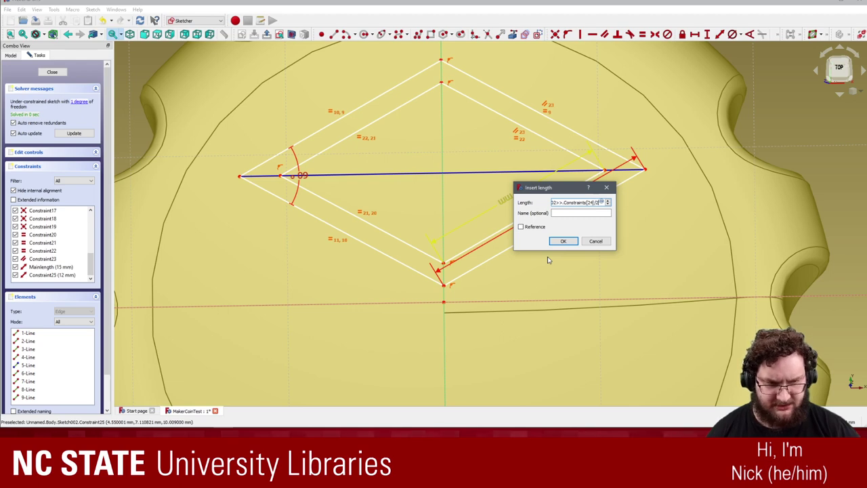
key(Return)
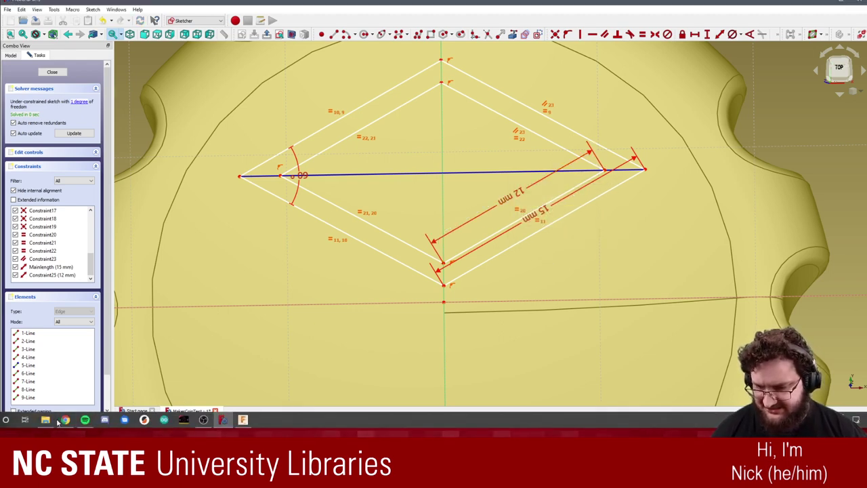
- Set the length of the inner diamond's lower-right side to 15/2 mm
click(64, 421)
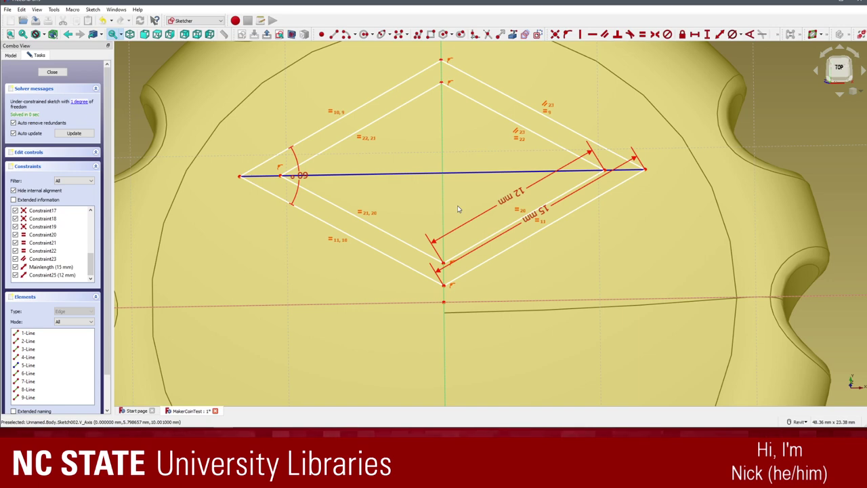
double_click(511, 205)
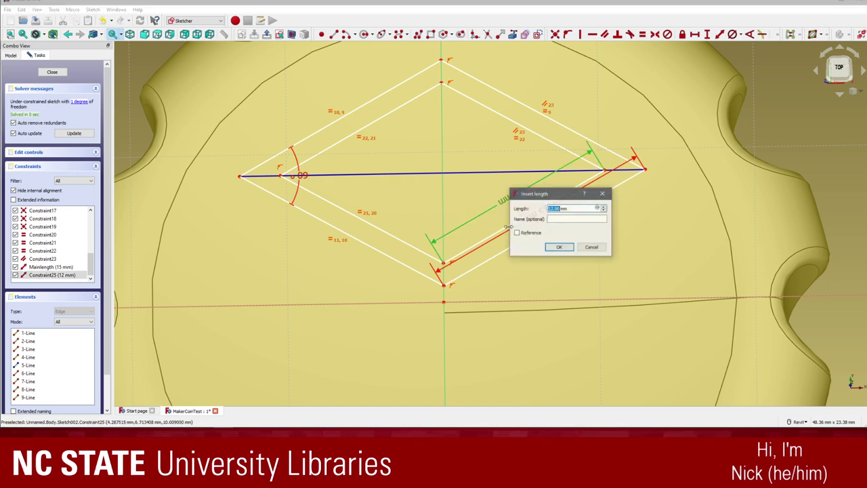
text(15)
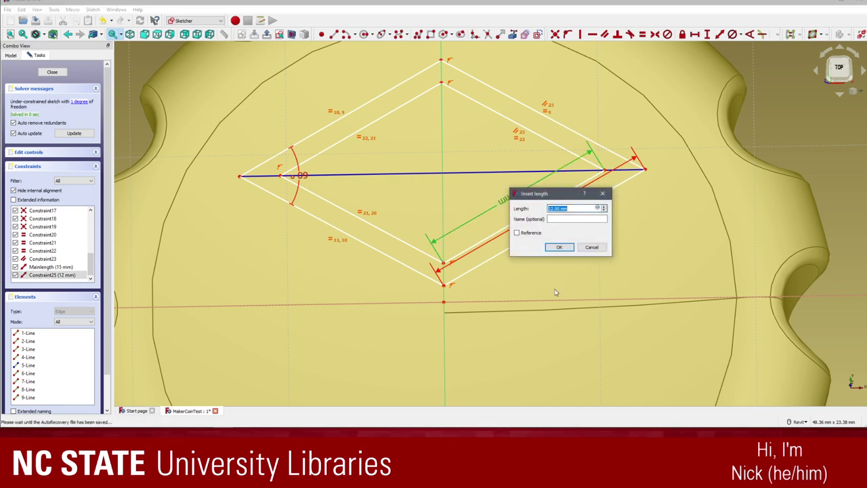
text(/2)
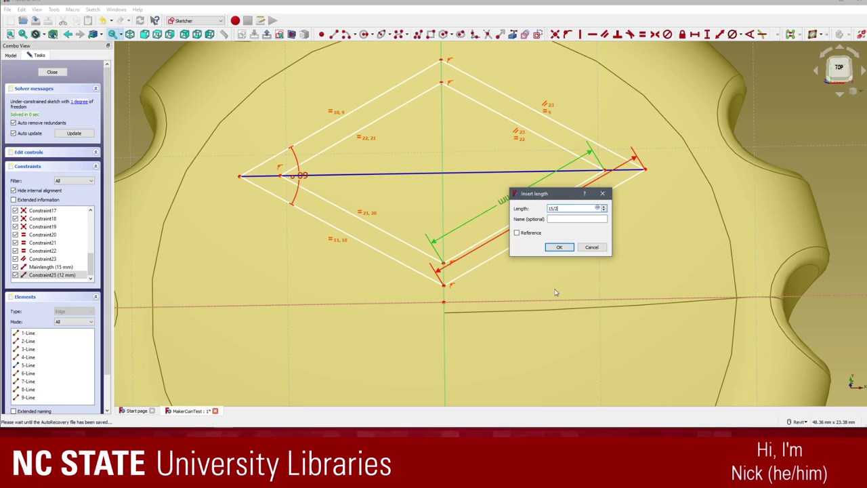
key(Return)
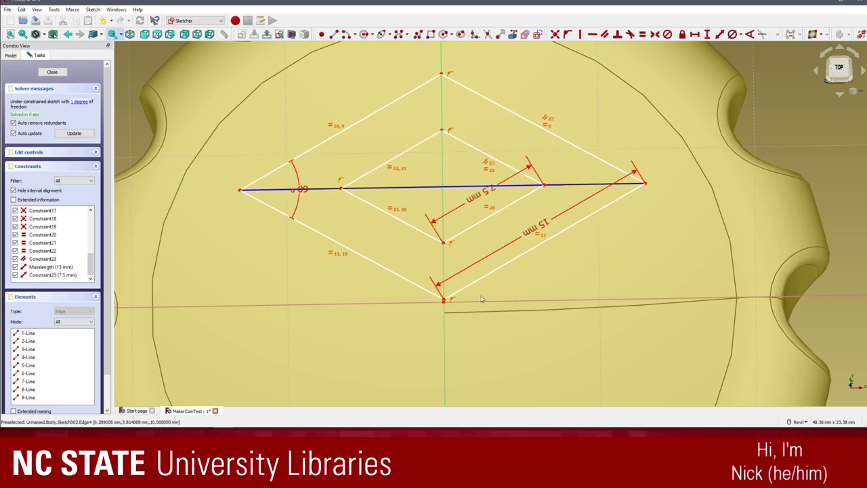
- Move the diamonds up the vertical axis and draw a construction line about 2.2 mm long from the outer diamond's bottom vertex to the origin
drag(445, 301, 446, 267)
scroll(335, 227, up, 1)
scroll(335, 226, down, 2)
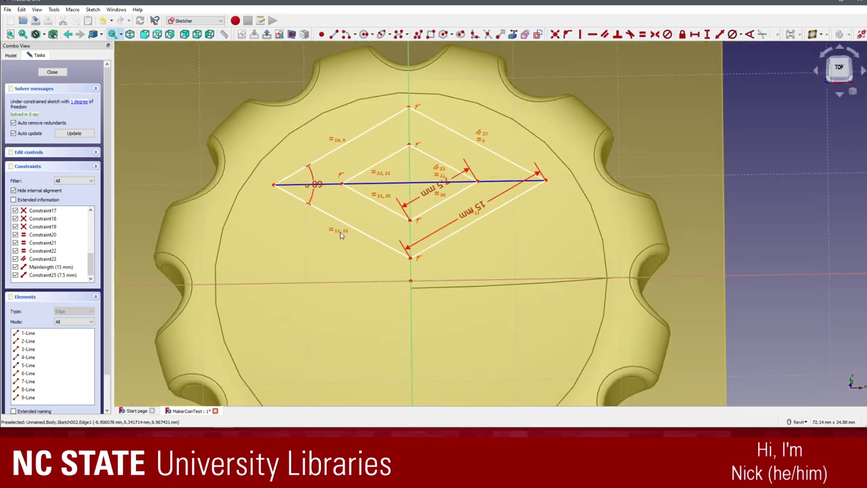
scroll(340, 231, up, 1)
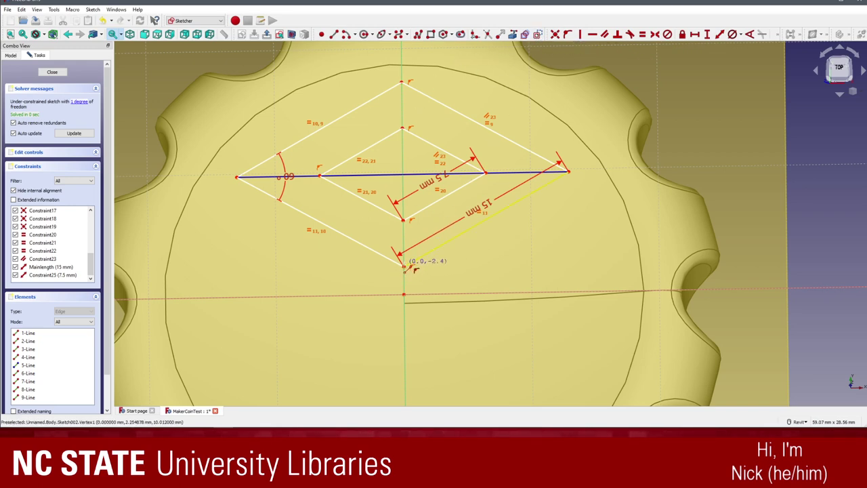
click(403, 266)
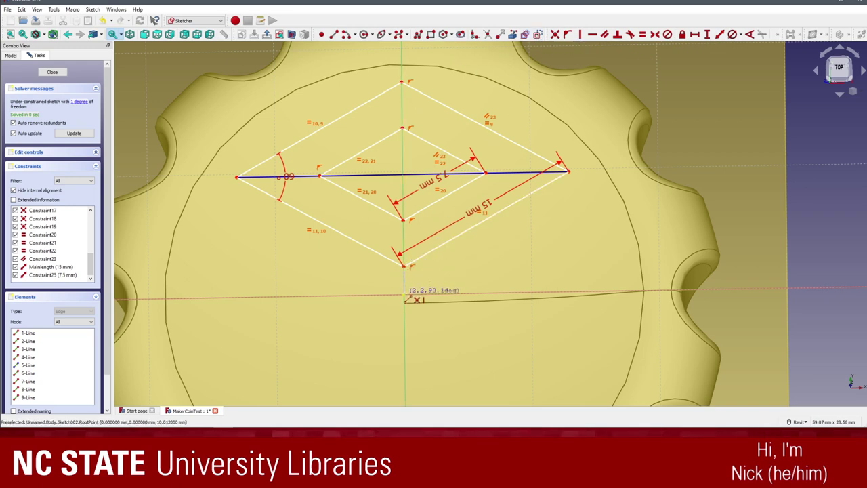
click(405, 296)
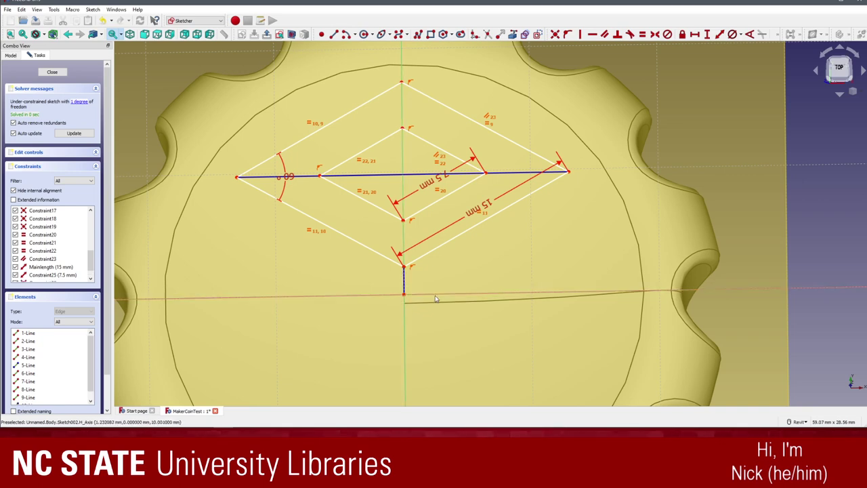
- Constrain the length of the short vertical construction line above the origin to 15/12 mm
click(706, 34)
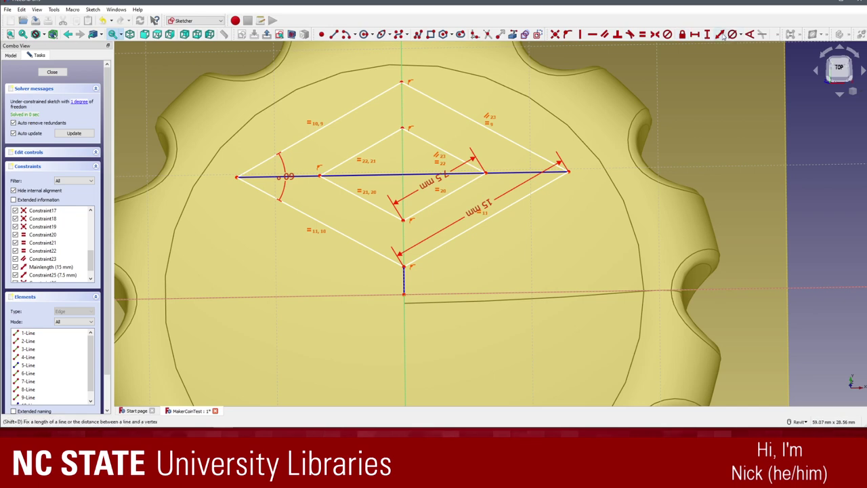
click(402, 285)
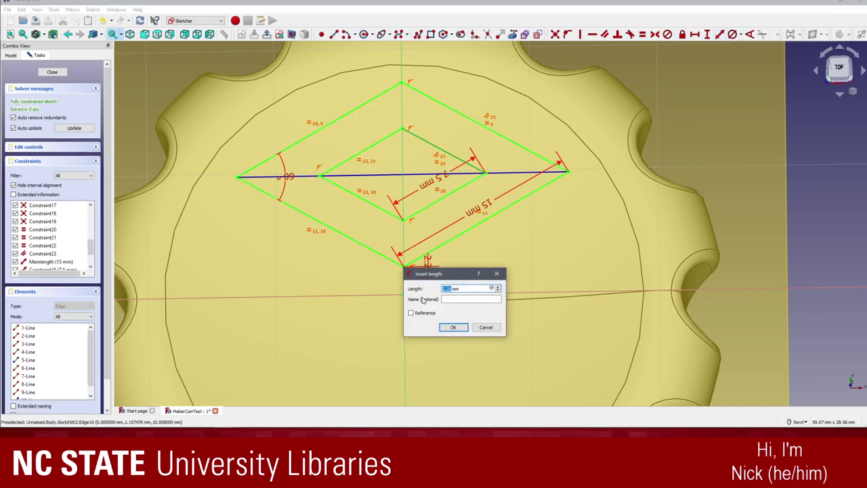
text(15/4)
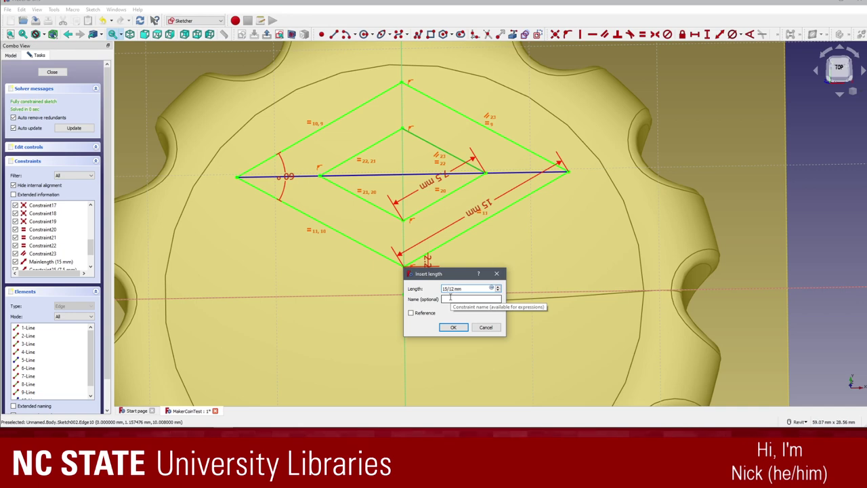
key(Return)
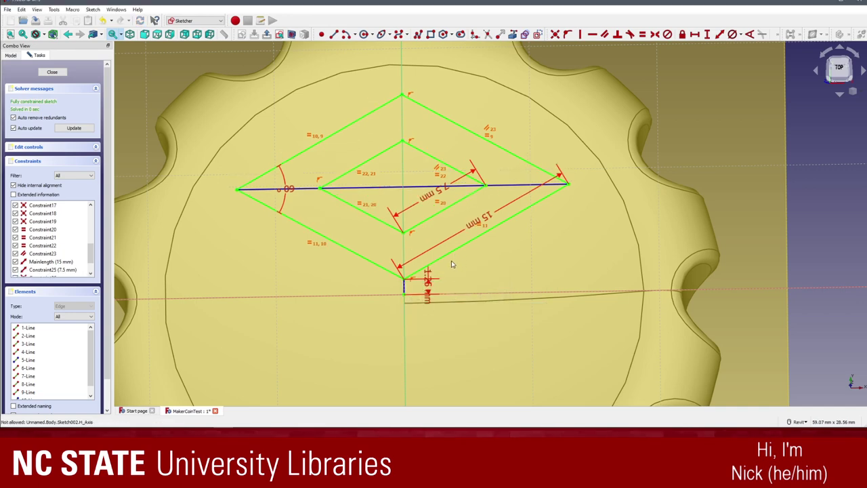
- Look over the constrained diamonds and examine the available sketch geometry, constraint and B-spline tool variants
scroll(468, 224, down, 2)
scroll(443, 156, up, 4)
scroll(406, 204, down, 6)
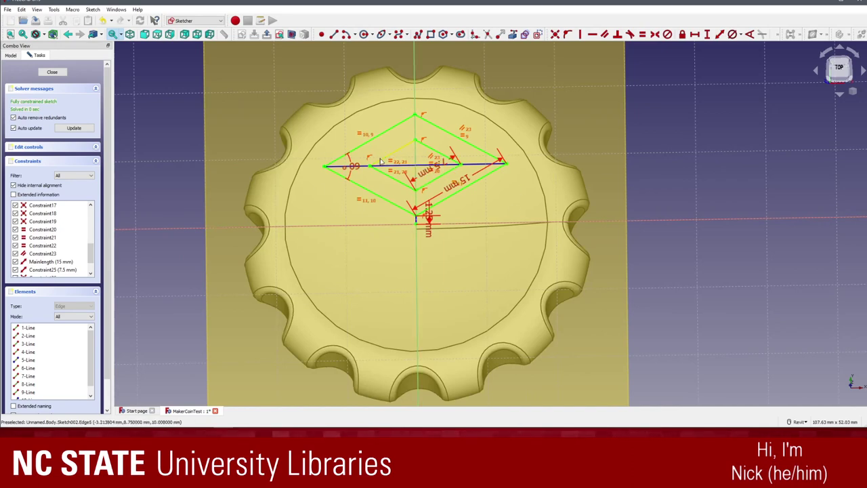
scroll(421, 173, up, 2)
scroll(427, 176, down, 4)
scroll(437, 179, up, 4)
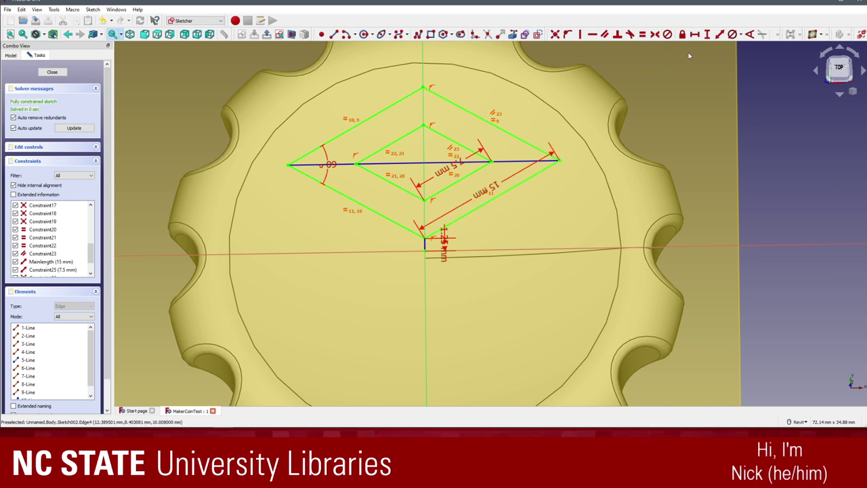
click(801, 36)
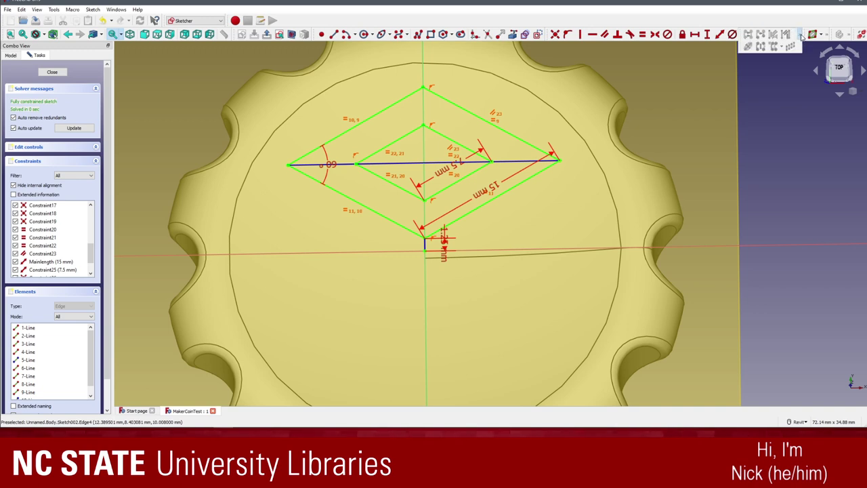
click(802, 38)
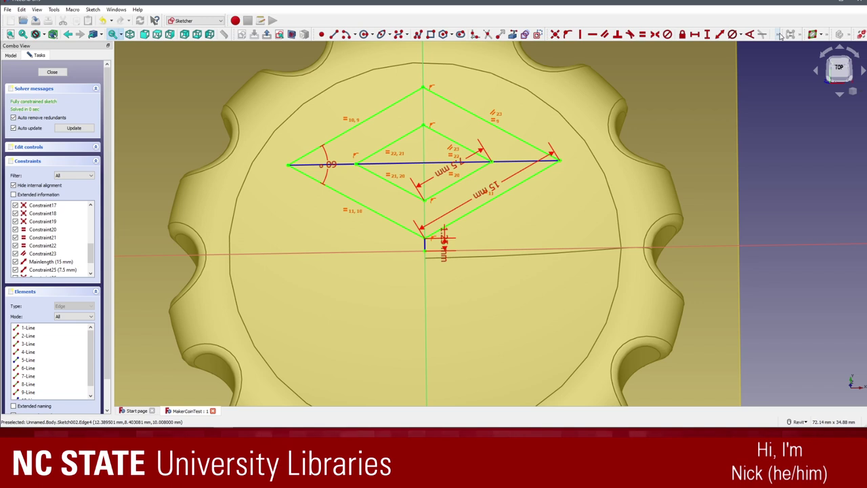
click(779, 35)
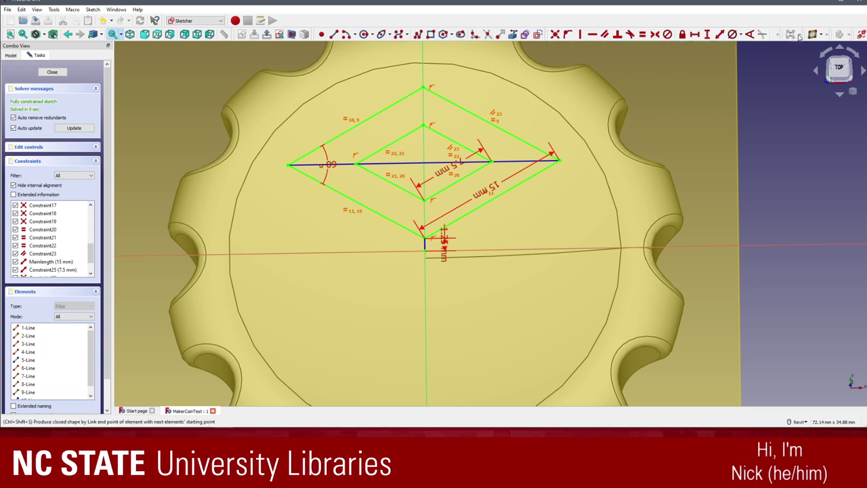
click(828, 36)
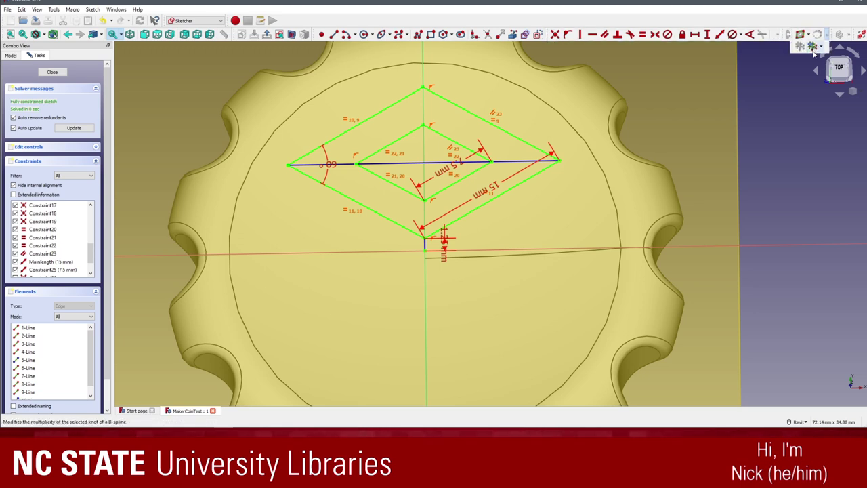
click(826, 36)
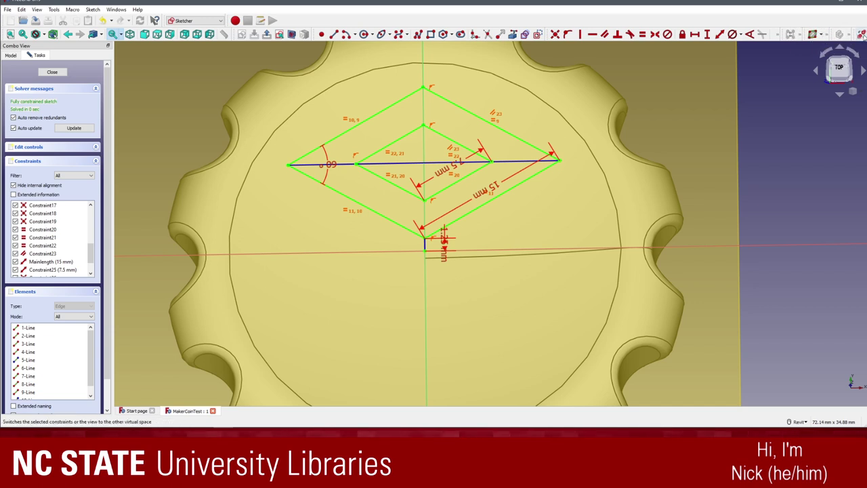
click(390, 36)
click(390, 36)
click(375, 35)
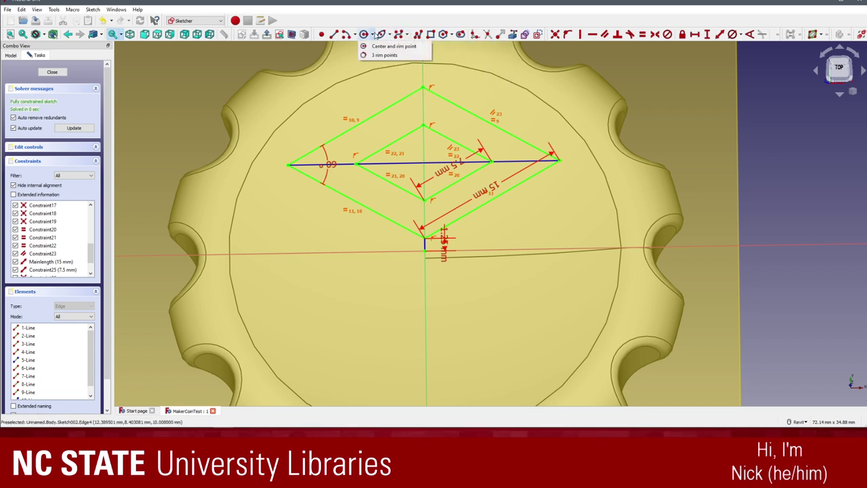
click(375, 36)
click(355, 35)
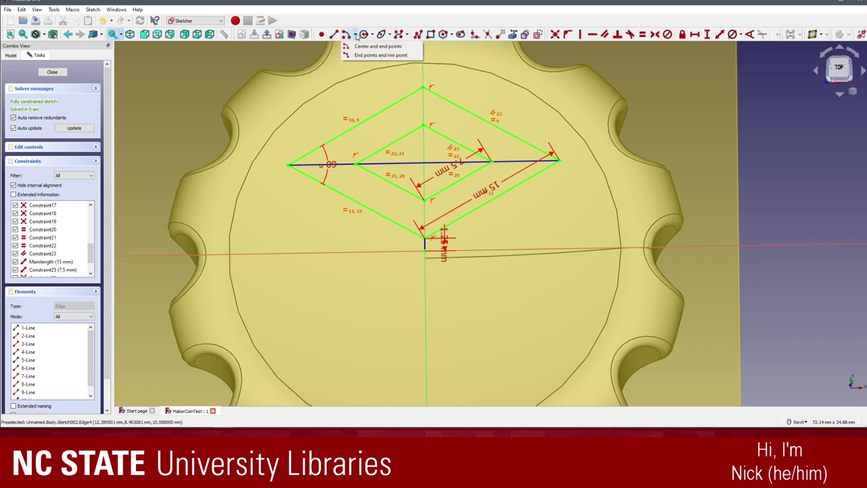
click(355, 35)
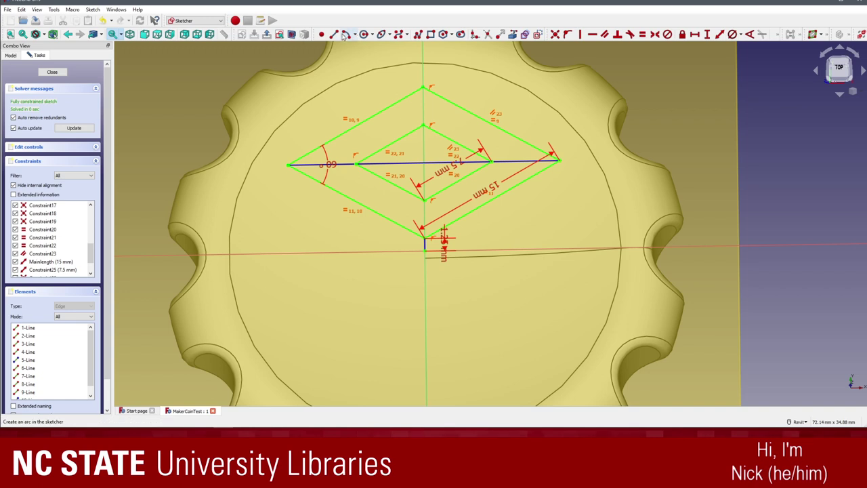
click(451, 36)
click(452, 36)
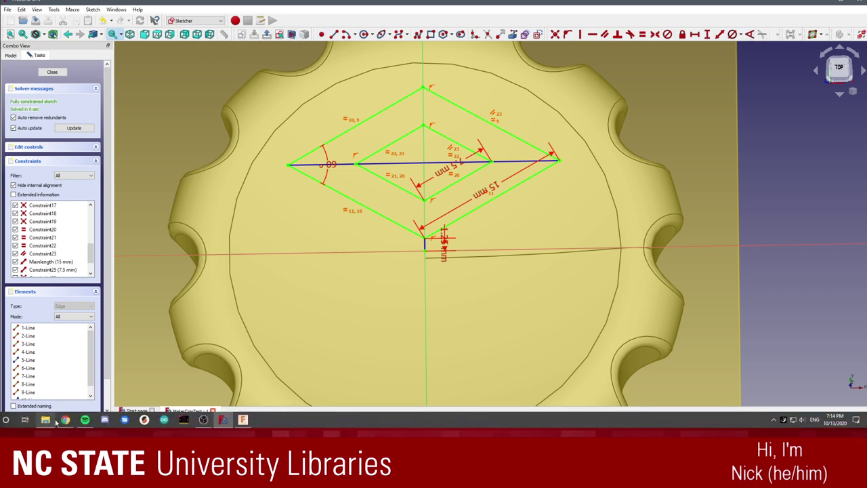
click(65, 422)
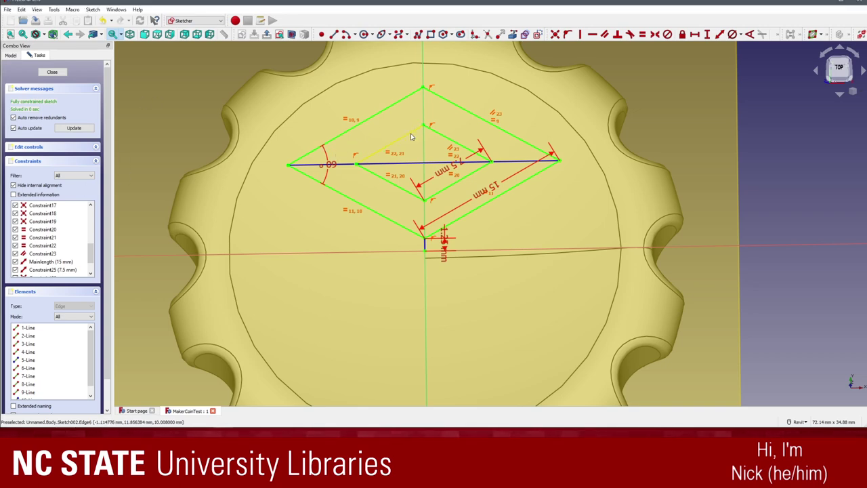
scroll(449, 152, down, 2)
scroll(441, 109, up, 4)
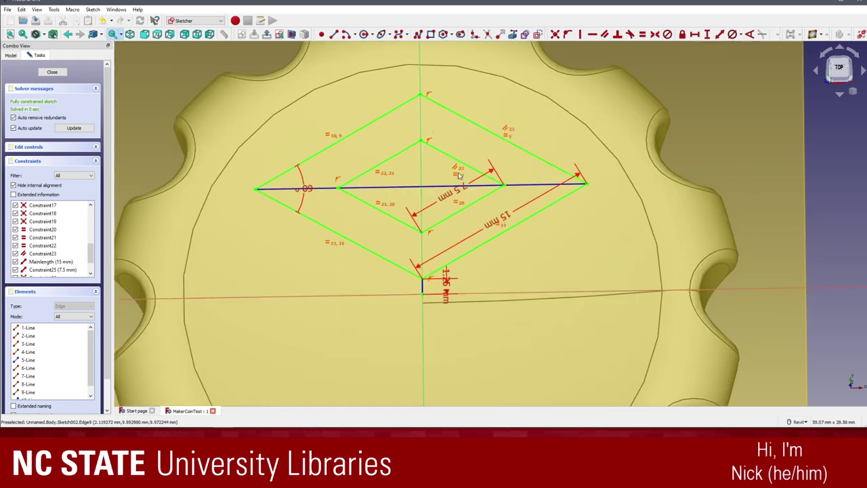
scroll(277, 115, up, 3)
scroll(276, 115, down, 5)
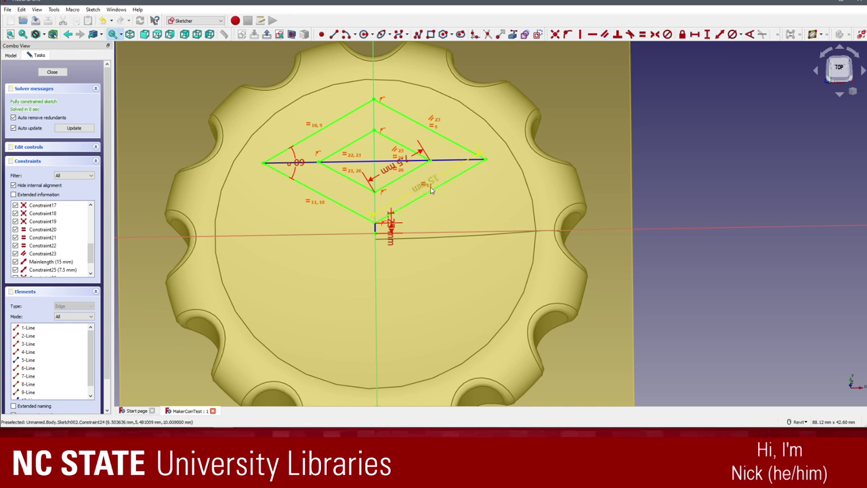
scroll(471, 219, up, 3)
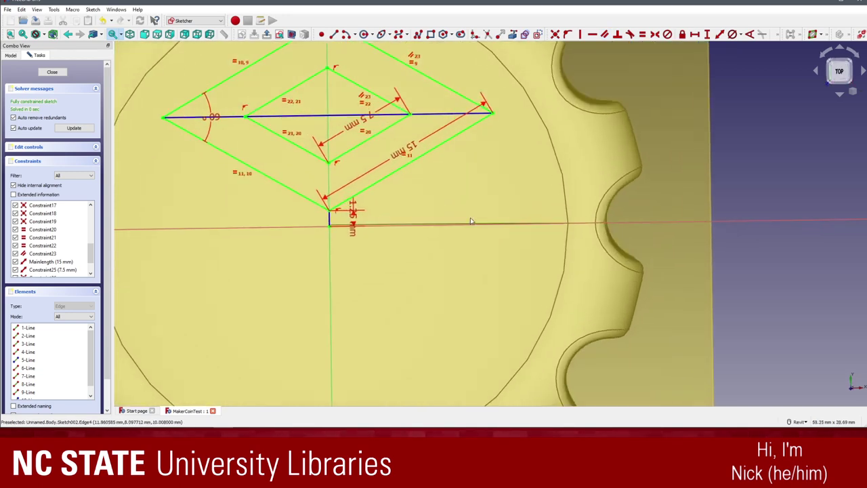
middle_drag(471, 218, 541, 319)
mouse_move(470, 217)
shift+middle_down()
mouse_move(470, 169)
mouse_move(450, 234)
mouse_move(460, 194)
mouse_move(474, 241)
mouse_move(489, 217)
mouse_move(482, 200)
mouse_move(455, 223)
mouse_move(470, 234)
shift+middle_up()
scroll(470, 218, down, 2)
scroll(470, 219, up, 2)
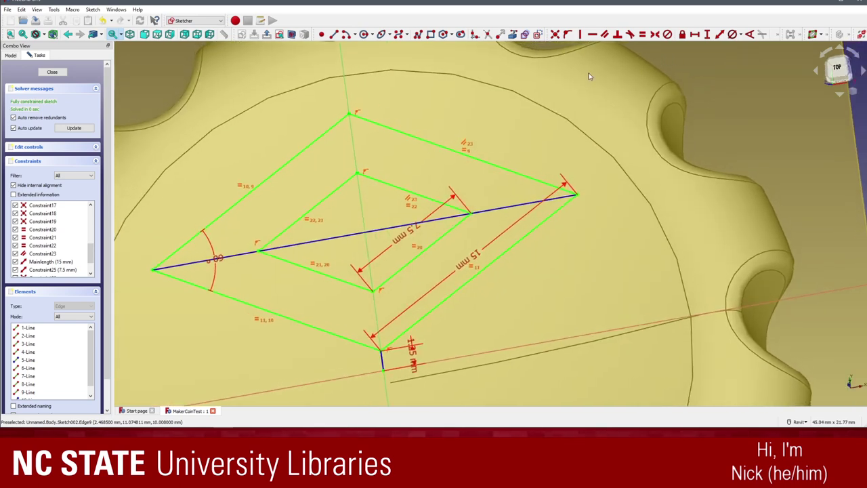
- Close the diamond sketch and hide the datum plane
key(2)
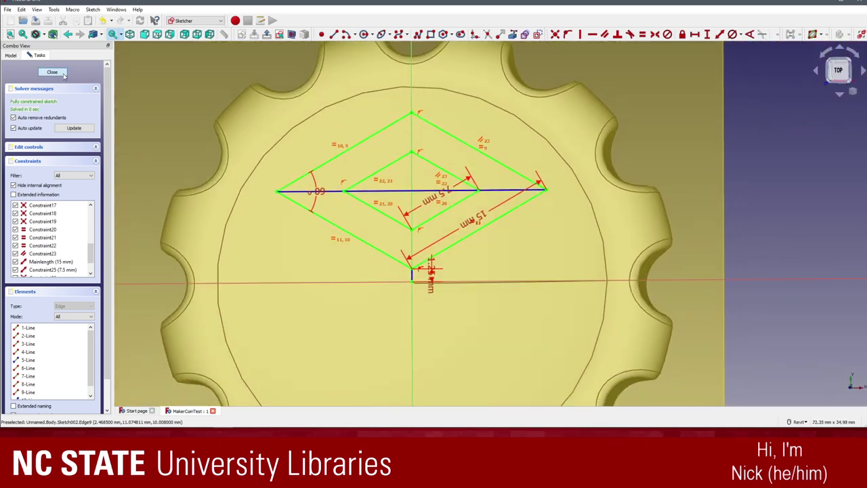
click(64, 74)
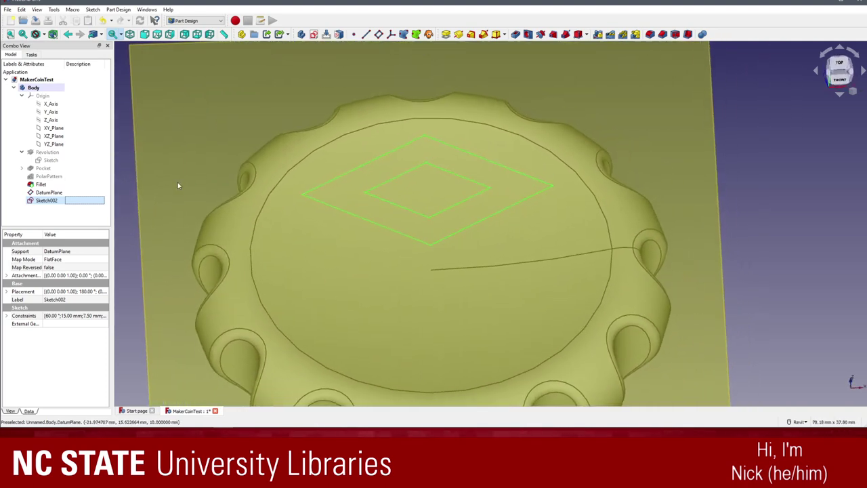
click(75, 192)
key(space)
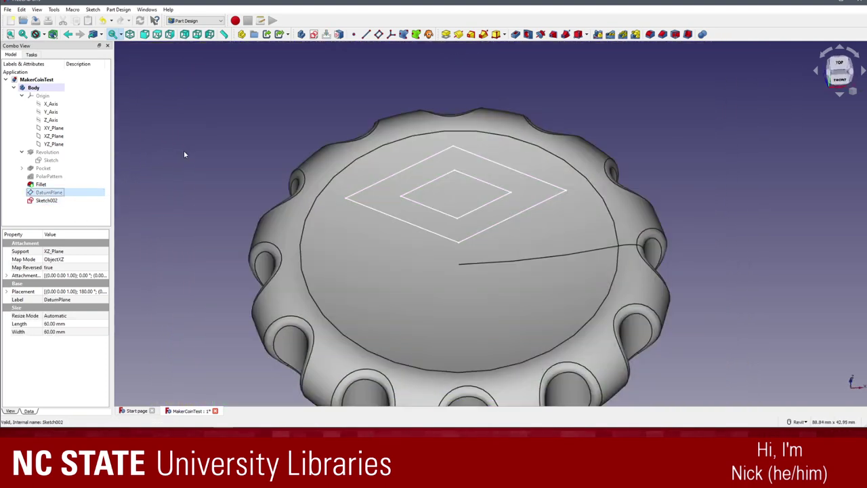
click(184, 154)
- Pad the nested-diamond sketch with a length of 5 mm in the reversed direction so it rises from the coin's top face
click(65, 200)
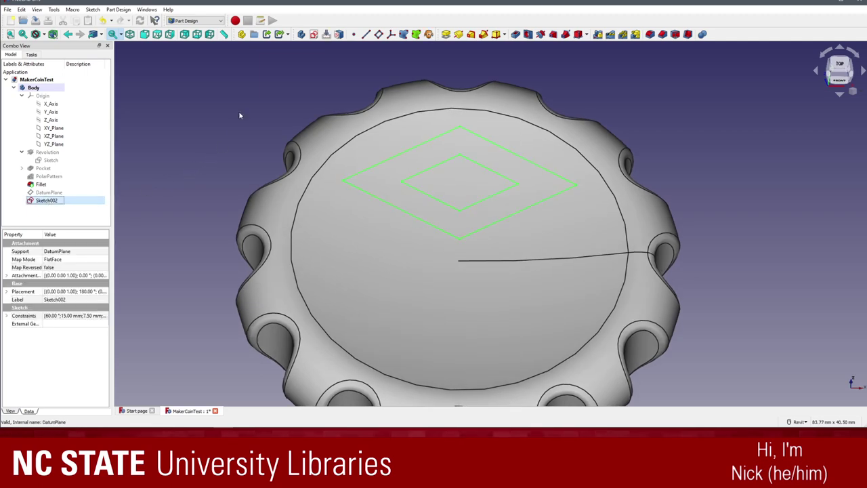
scroll(407, 54, up, 2)
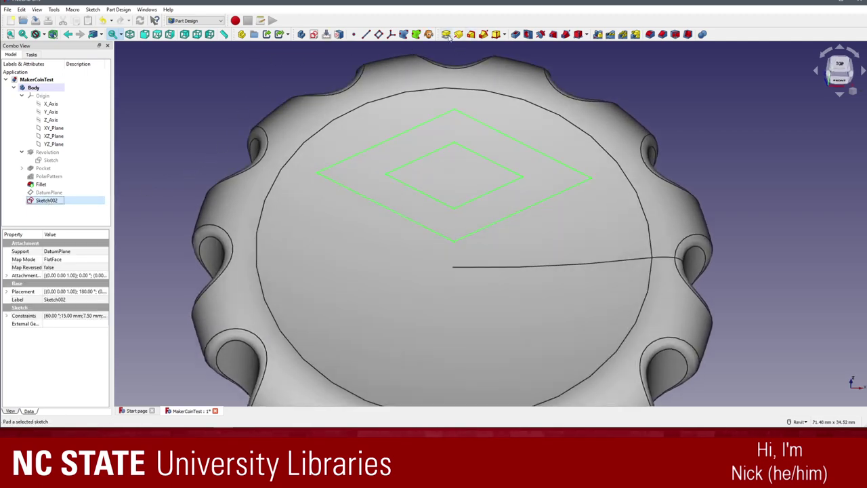
click(445, 34)
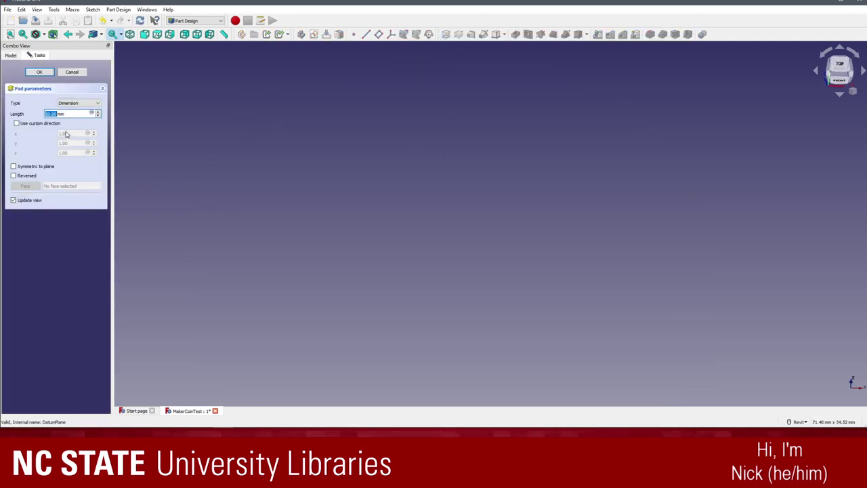
click(31, 178)
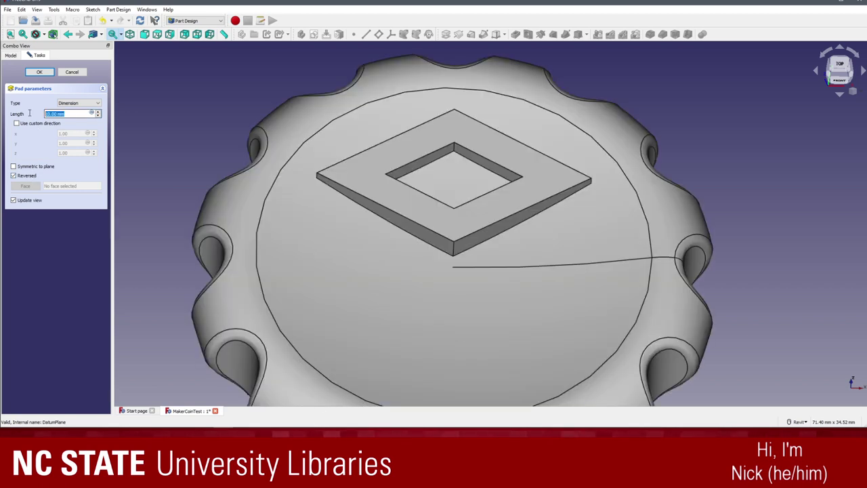
text(5)
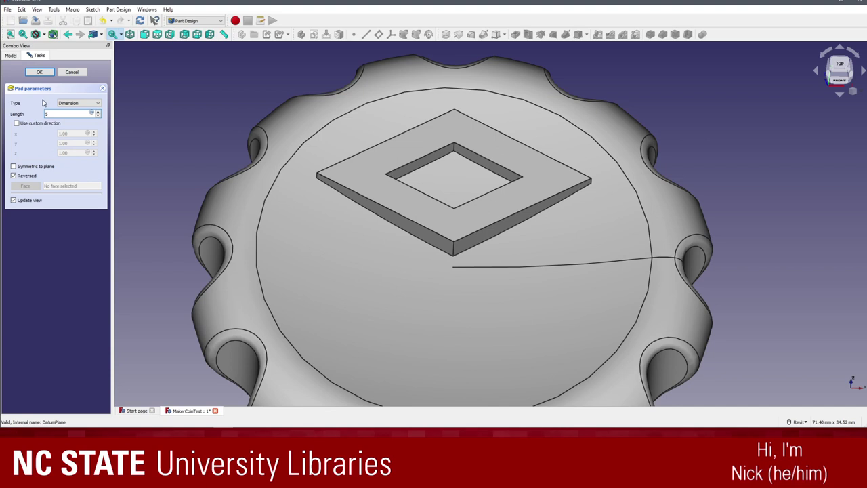
click(25, 176)
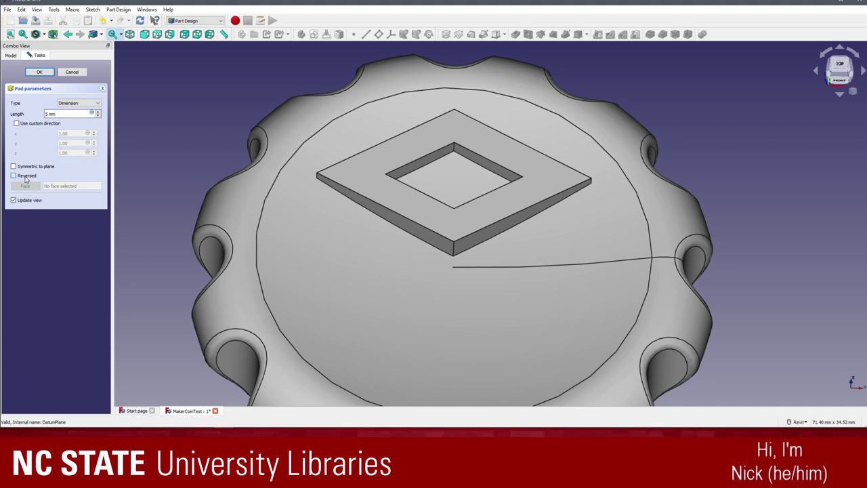
click(25, 176)
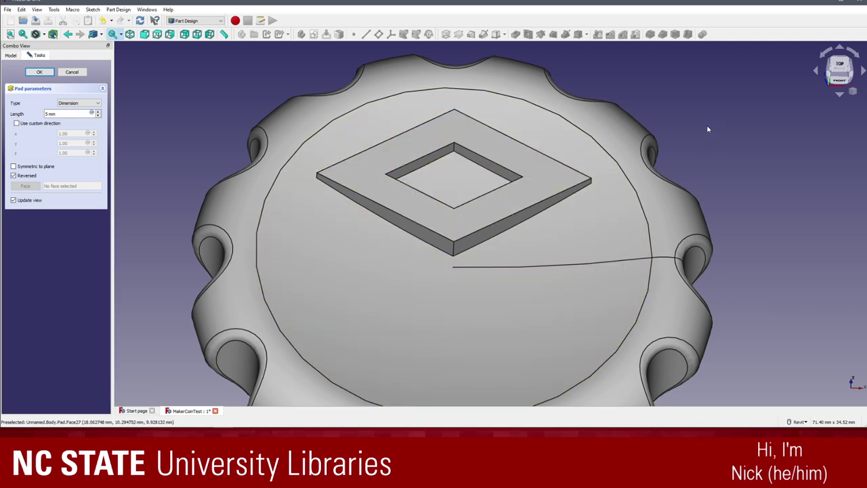
- Inspect the padded diamond frame on the coin's top face from several angles and accept the pad
shift+middle_drag(506, 253, 524, 229)
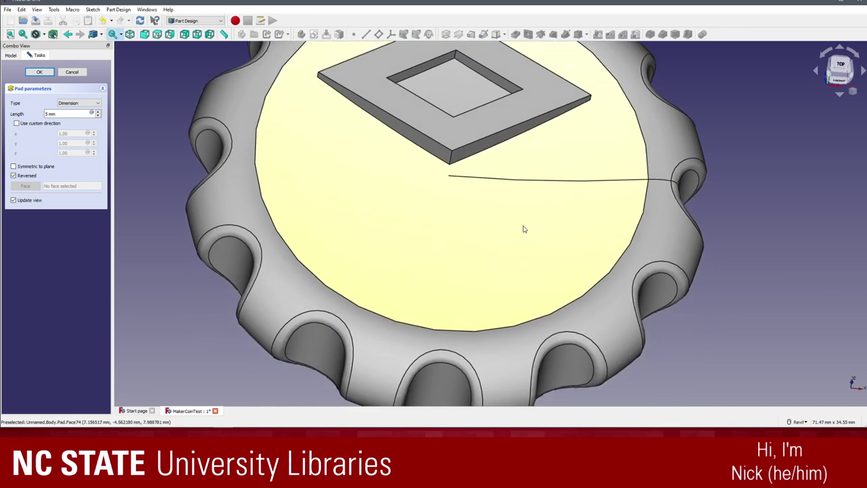
shift+middle_drag(830, 201, 687, 203)
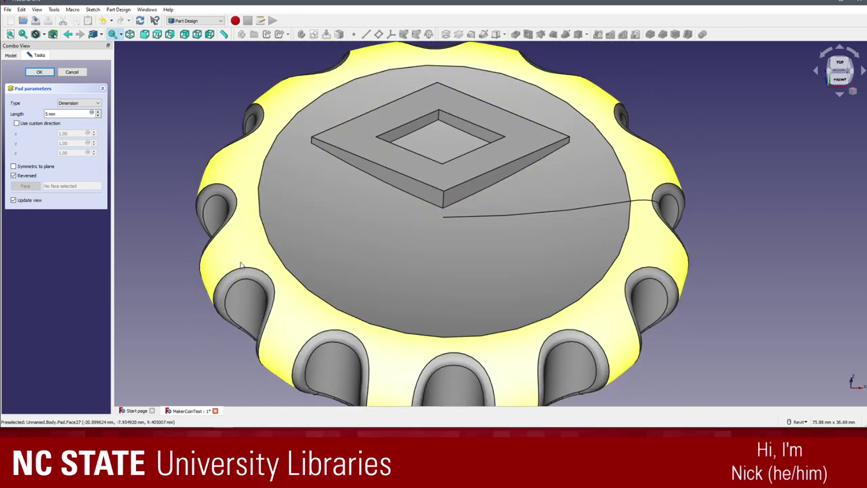
middle_drag(188, 244, 188, 258)
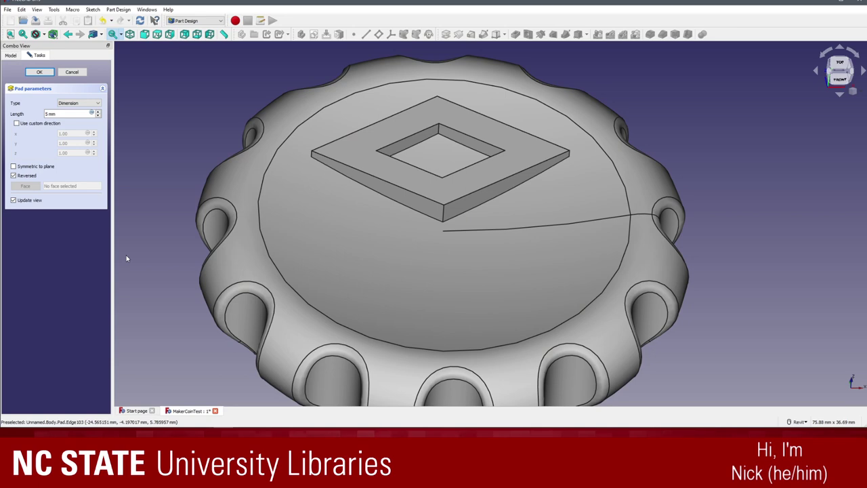
shift+middle_drag(722, 229, 703, 213)
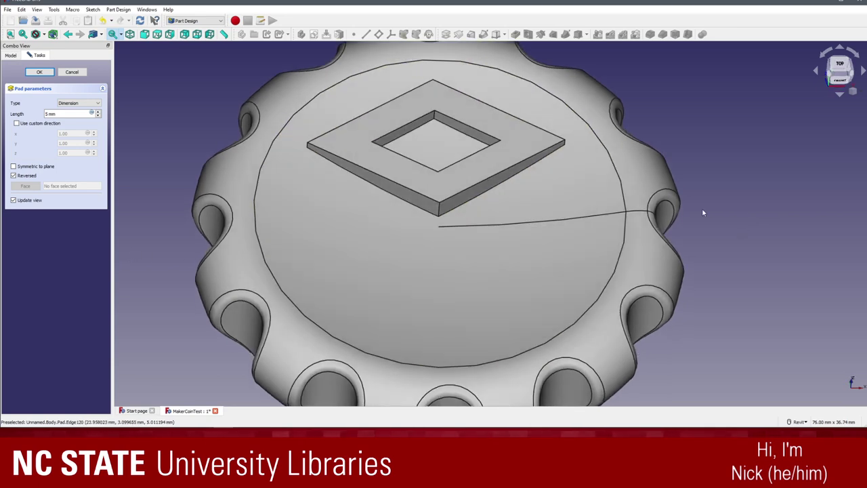
shift+middle_drag(477, 217, 443, 178)
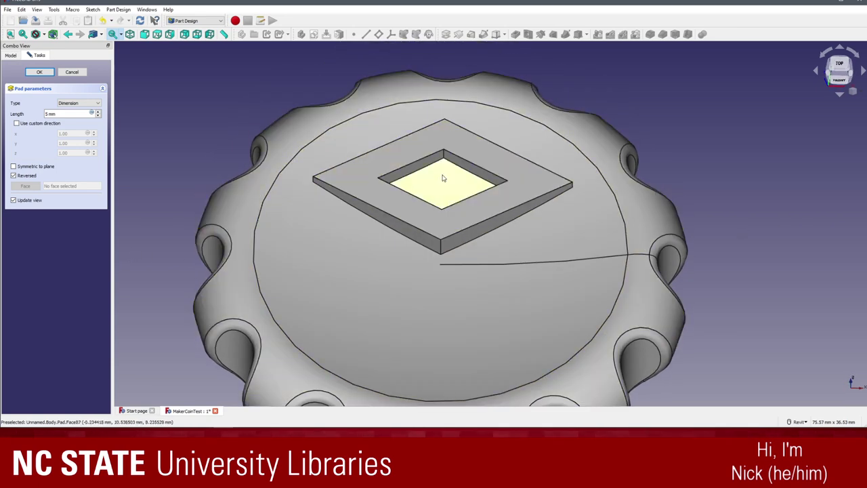
click(443, 177)
scroll(443, 178, down, 3)
click(477, 189)
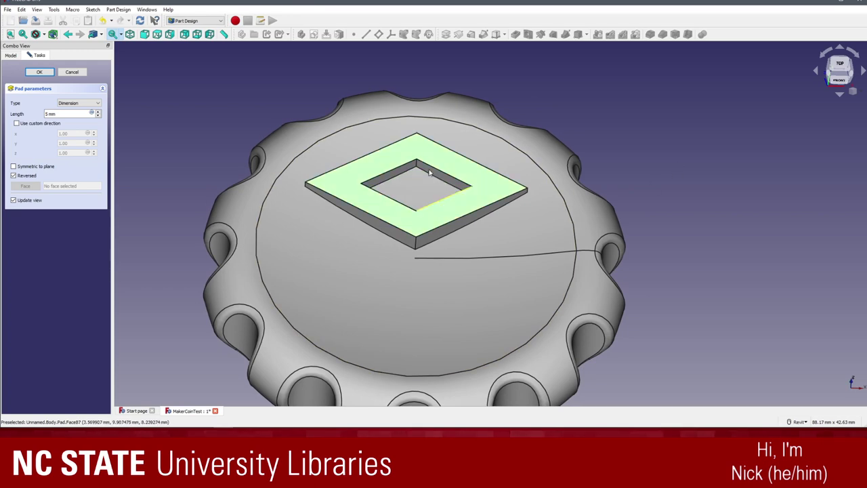
click(682, 147)
shift+middle_drag(682, 147, 173, 152)
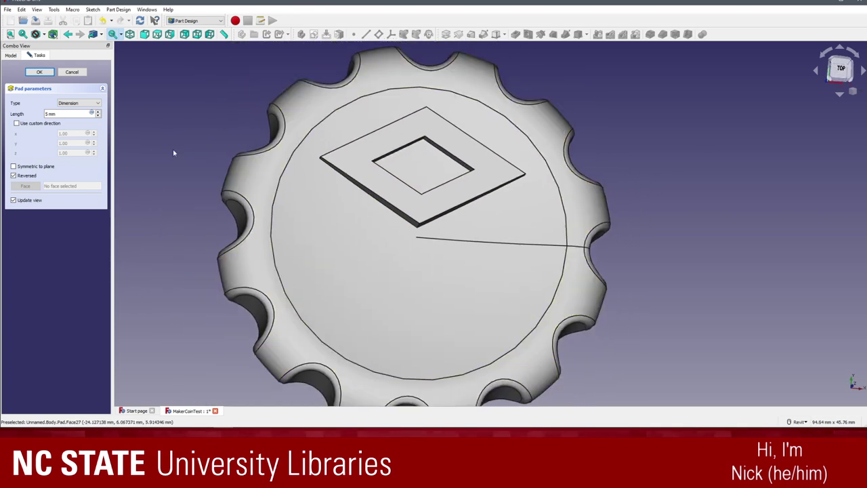
scroll(174, 152, up, 1)
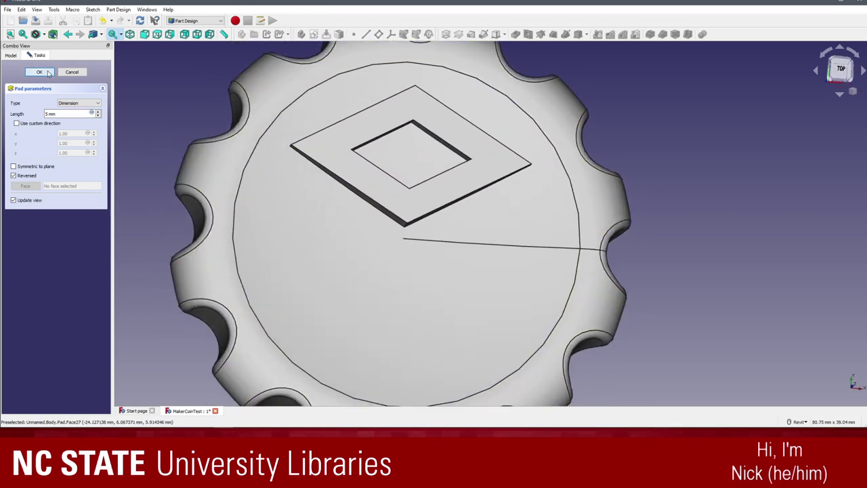
click(39, 72)
key(0)
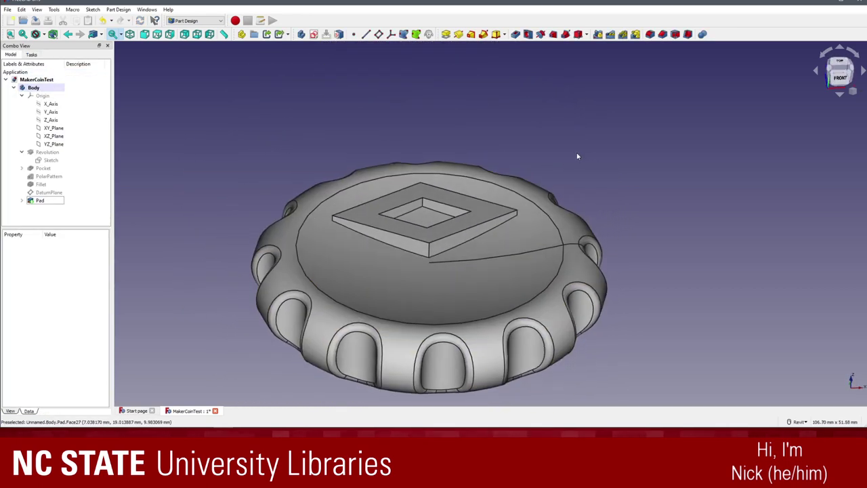
- Create a polar pattern of the diamond pad with 3 occurrences over 360° about the normal sketch axis
shift+middle_drag(578, 155, 517, 118)
scroll(517, 118, up, 1)
shift+middle_drag(492, 60, 627, 42)
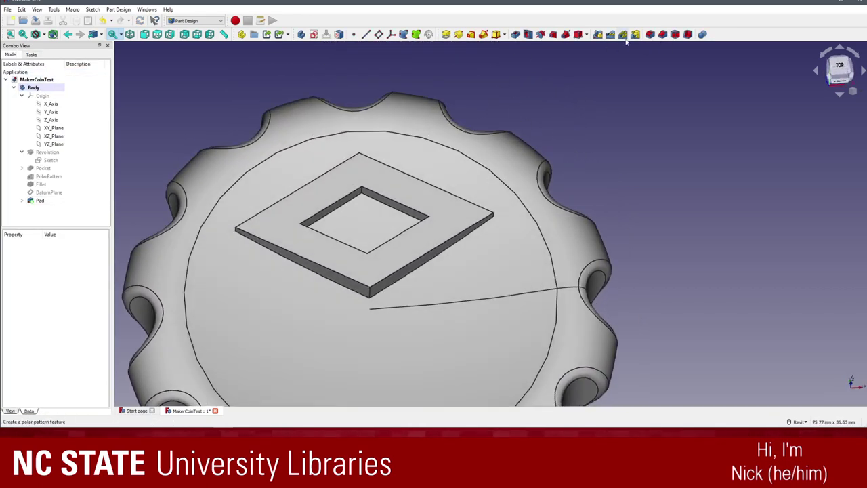
click(624, 35)
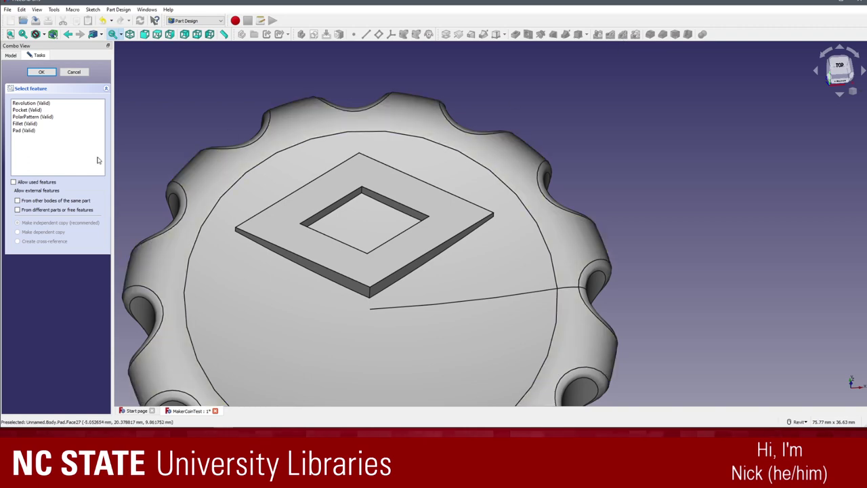
click(39, 131)
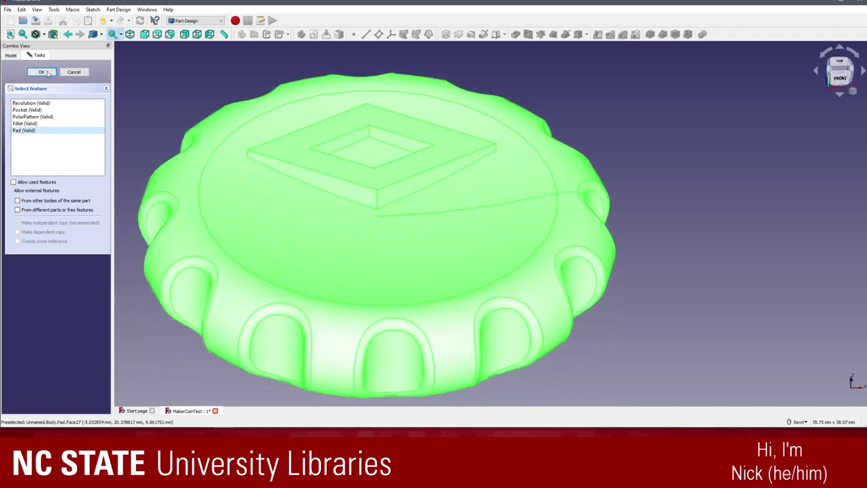
click(41, 72)
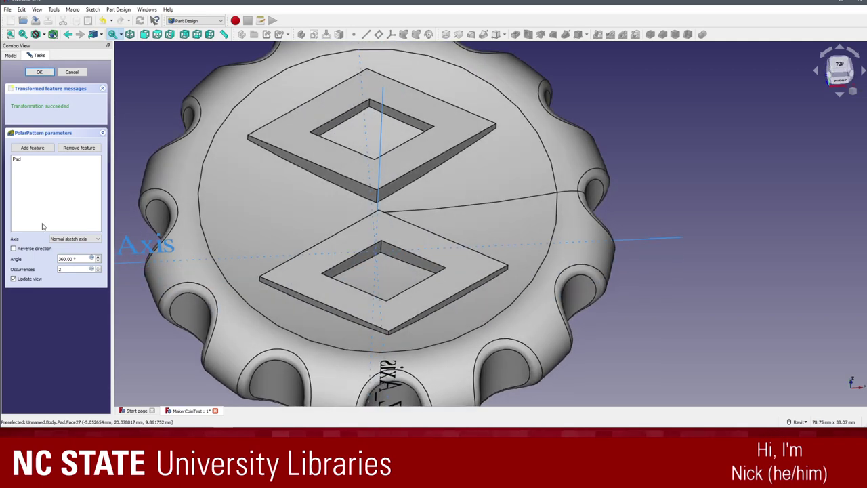
click(98, 268)
key(2)
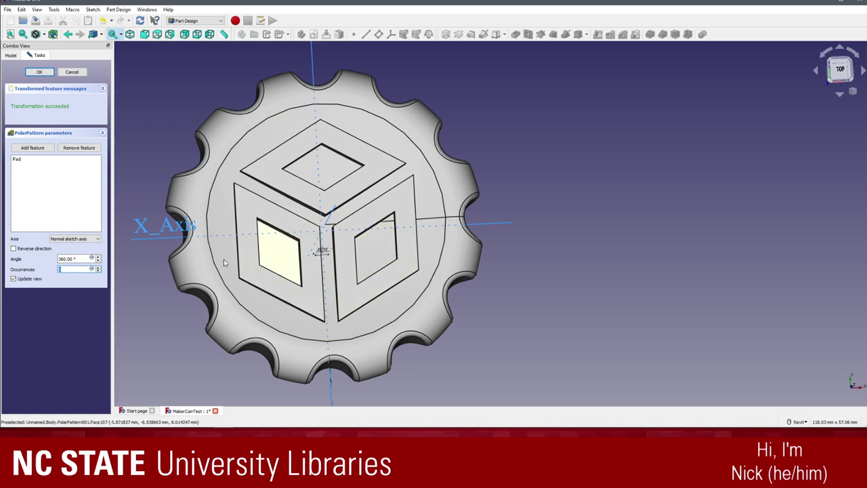
scroll(184, 158, up, 1)
shift+middle_drag(179, 175, 164, 209)
scroll(162, 202, up, 1)
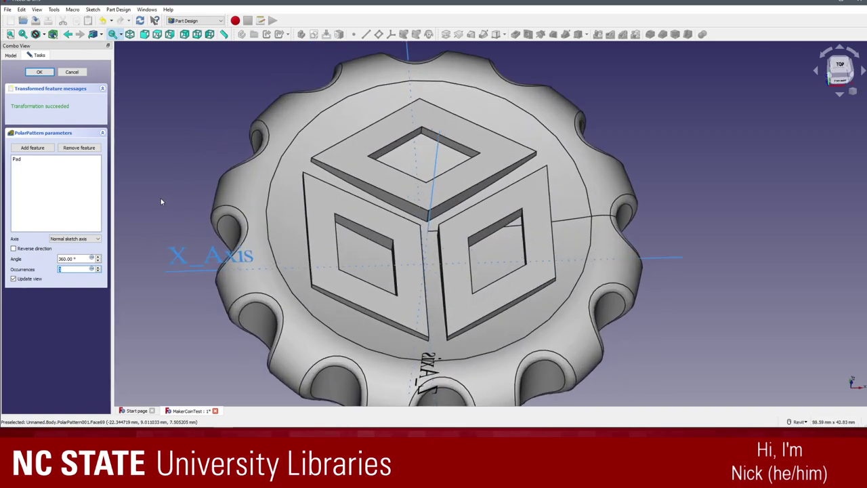
scroll(161, 201, up, 1)
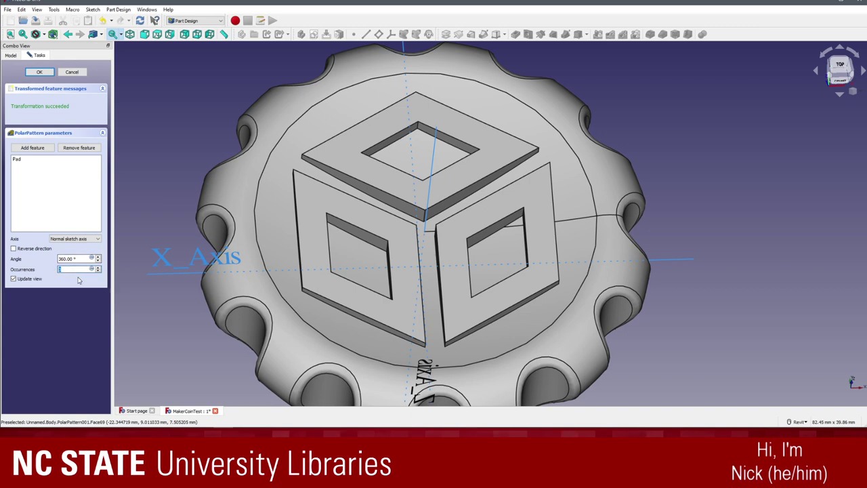
click(39, 72)
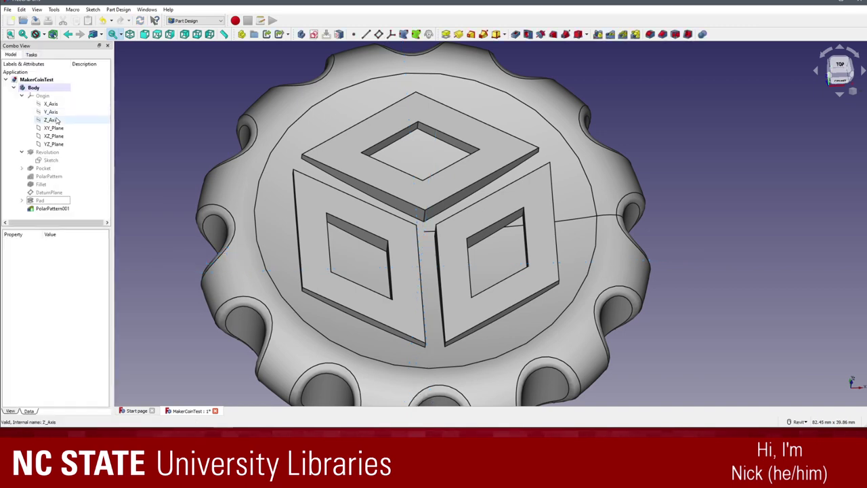
- Create a new sketch on the top face of the front-left diamond frame
click(333, 214)
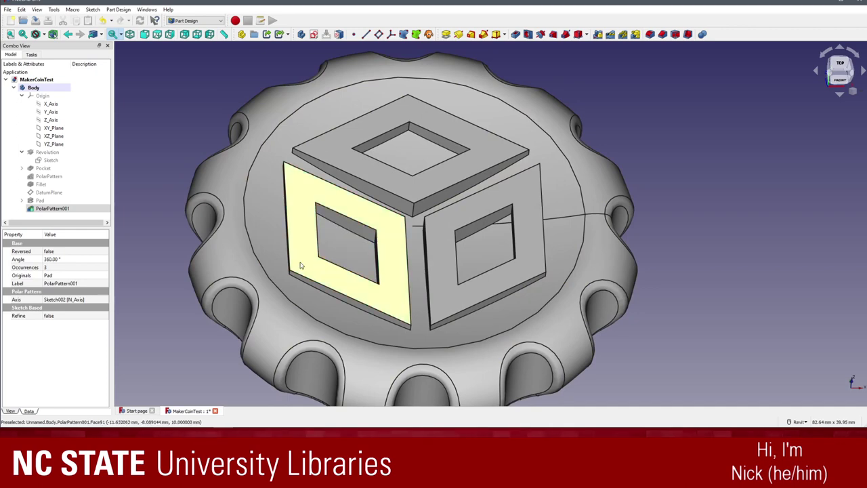
scroll(242, 194, up, 2)
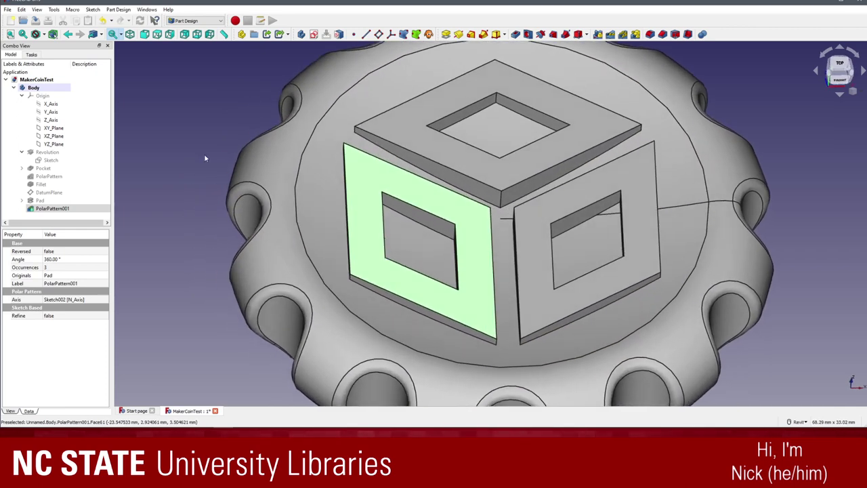
scroll(217, 166, up, 1)
middle_drag(281, 169, 218, 169)
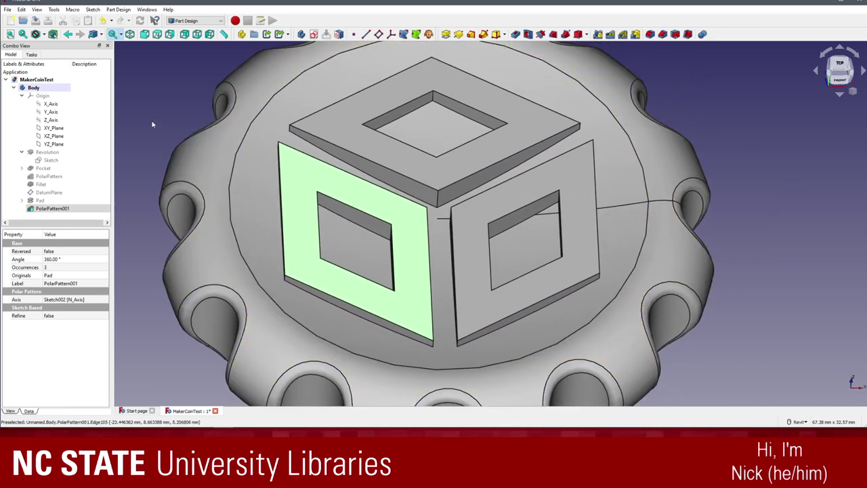
scroll(154, 116, up, 1)
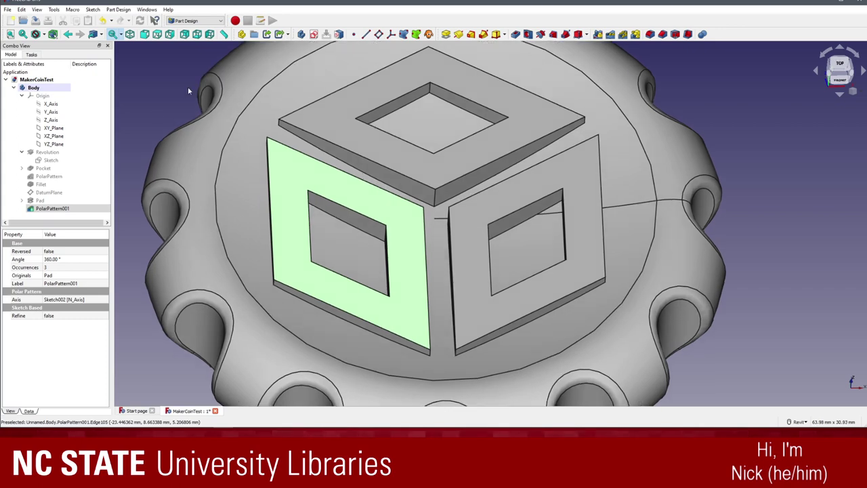
scroll(188, 87, down, 1)
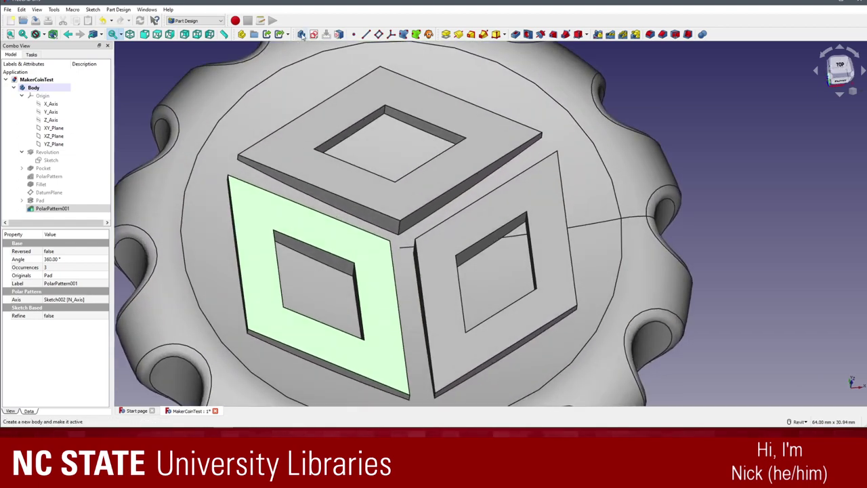
click(314, 34)
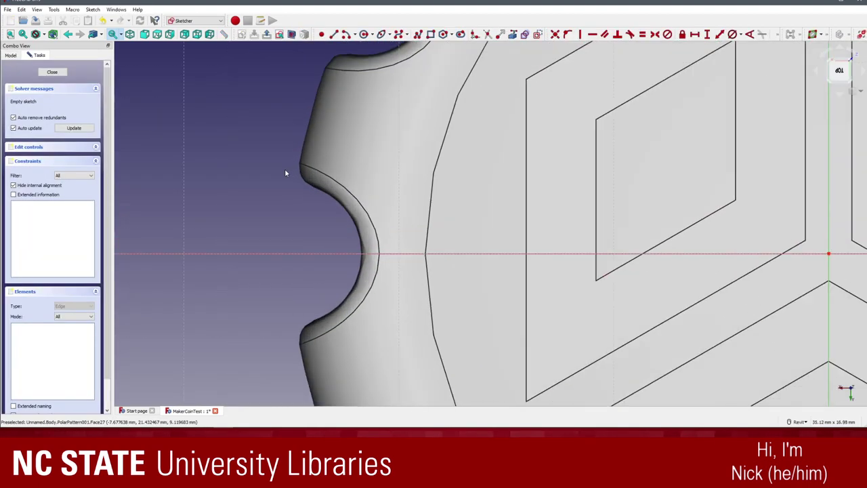
scroll(403, 160, up, 8)
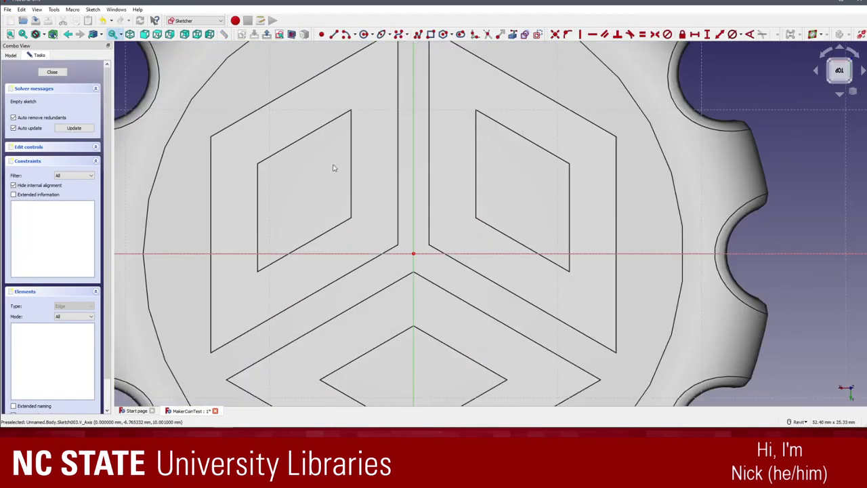
mouse_move(334, 156)
shift+middle_down()
mouse_move(340, 170)
mouse_move(370, 112)
mouse_move(359, 105)
mouse_move(377, 210)
shift+middle_up()
scroll(318, 83, up, 1)
- Try to link the whole top face of the front-left diamond frame as external geometry, and close the report view
click(333, 34)
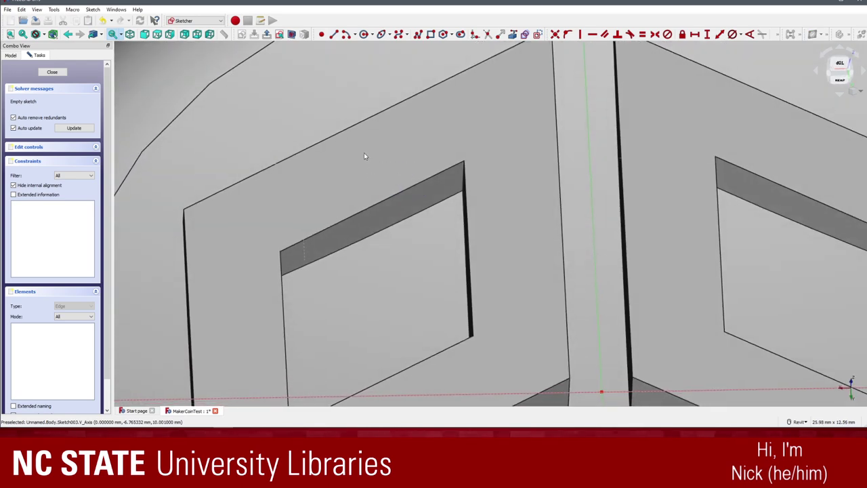
mouse_move(321, 84)
middle_down()
mouse_move(406, 155)
mouse_move(399, 173)
mouse_move(438, 162)
mouse_move(354, 229)
mouse_move(339, 217)
mouse_move(356, 145)
mouse_move(443, 131)
mouse_move(486, 93)
mouse_move(434, 149)
mouse_move(474, 102)
middle_up()
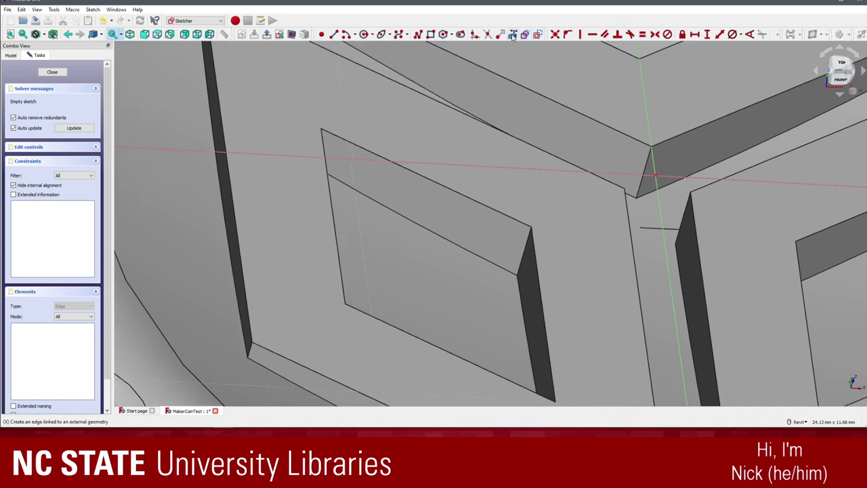
click(512, 34)
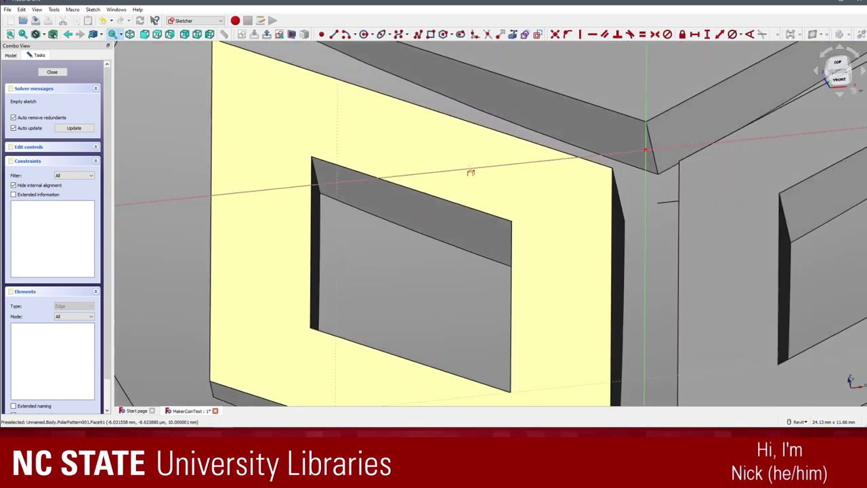
scroll(447, 177, down, 3)
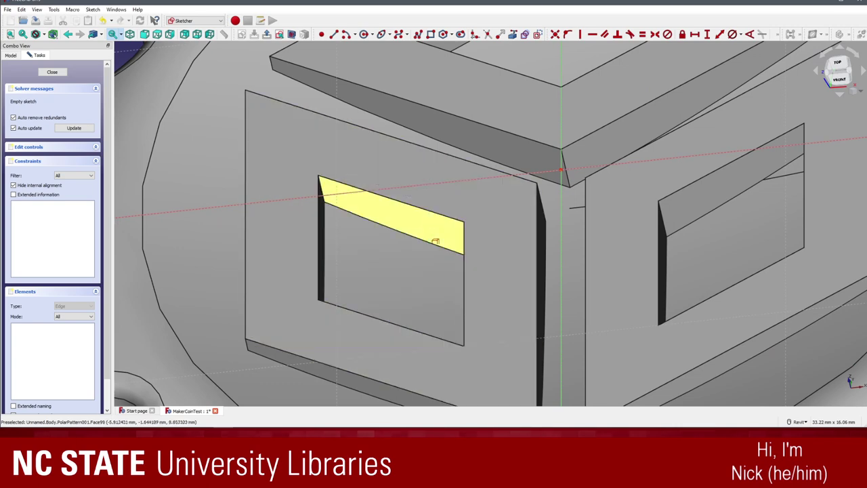
scroll(438, 217, up, 2)
scroll(433, 210, up, 2)
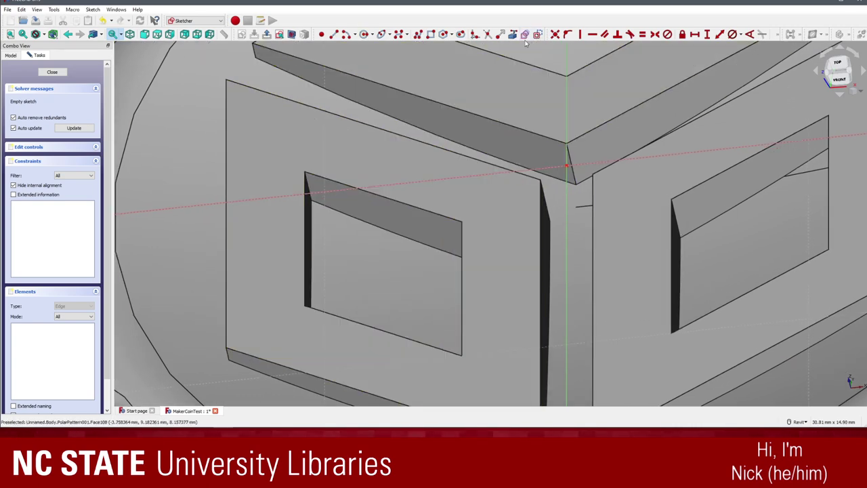
click(410, 175)
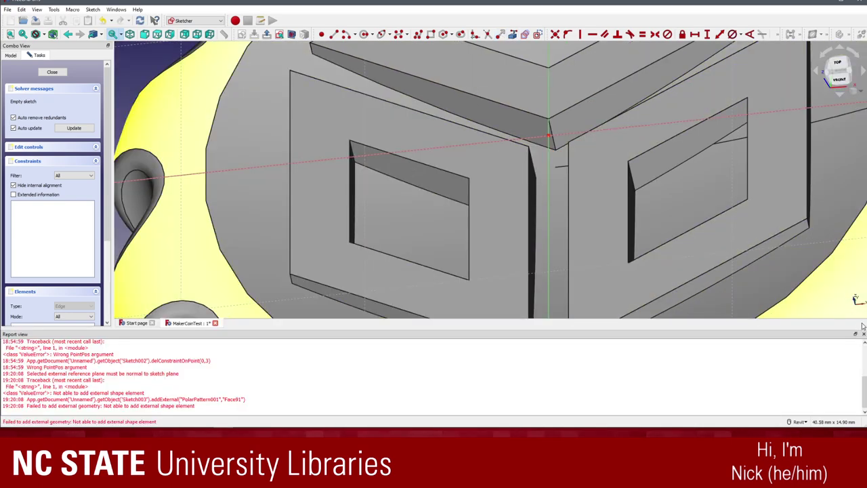
click(863, 335)
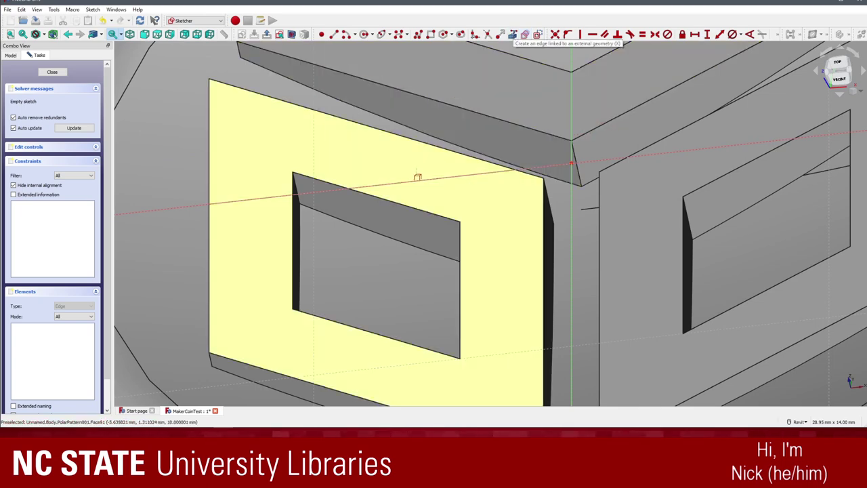
- Link the four inner edges of the front-left diamond frame's opening as external geometry in the sketch
click(406, 210)
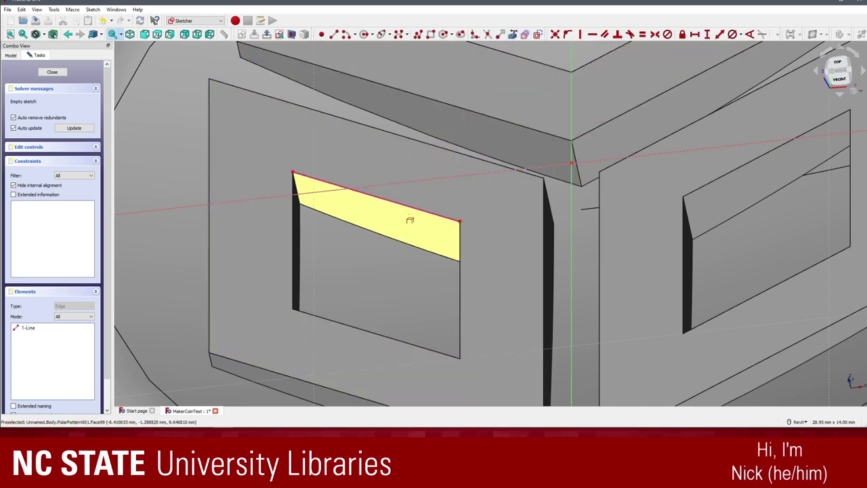
click(461, 263)
shift+middle_drag(314, 234, 326, 235)
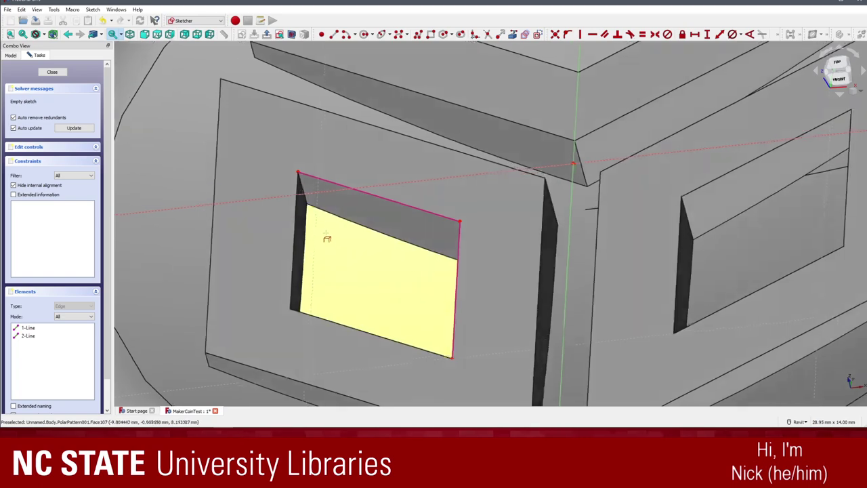
click(301, 203)
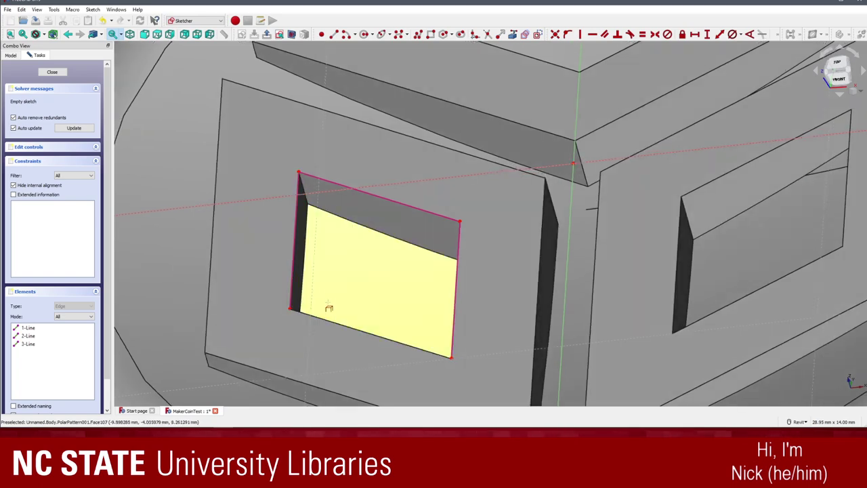
click(339, 328)
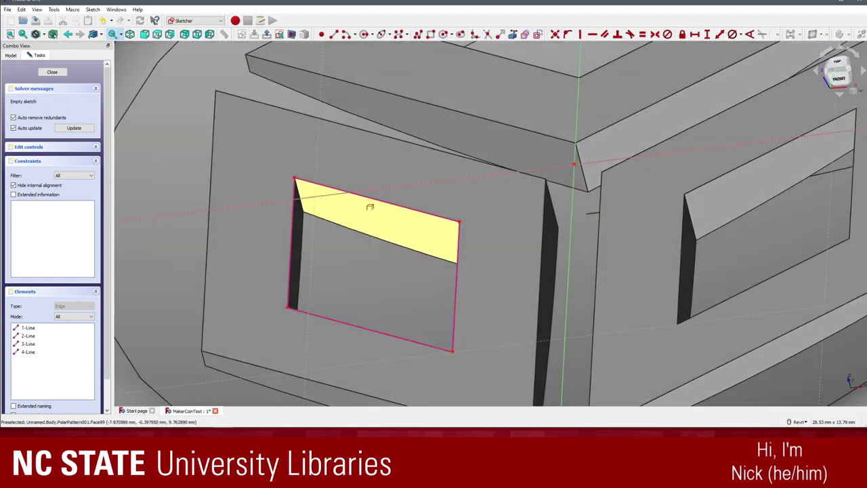
key(Escape)
click(371, 199)
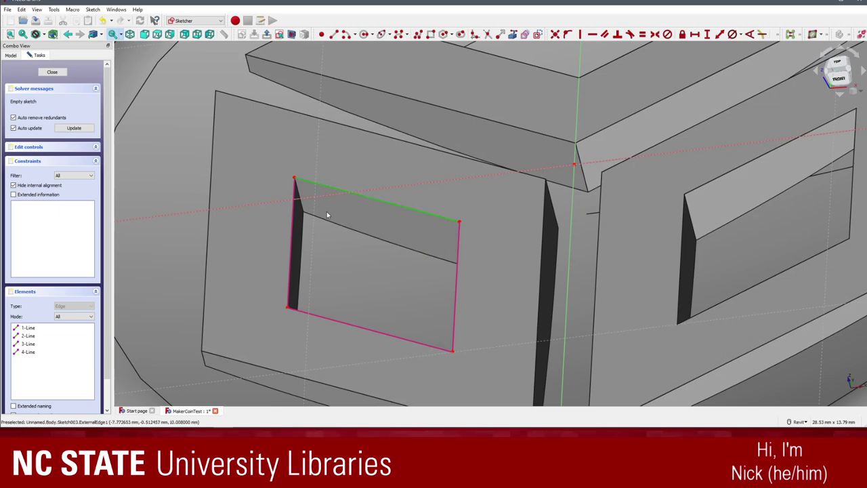
click(514, 34)
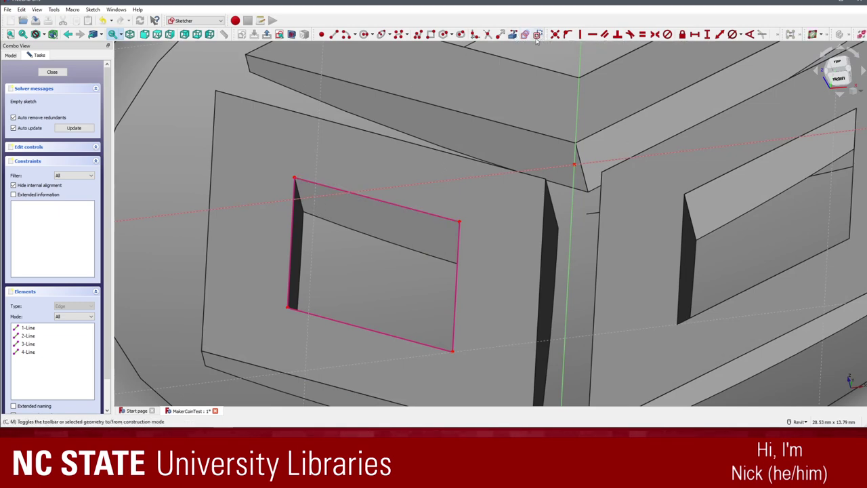
click(393, 203)
click(356, 132)
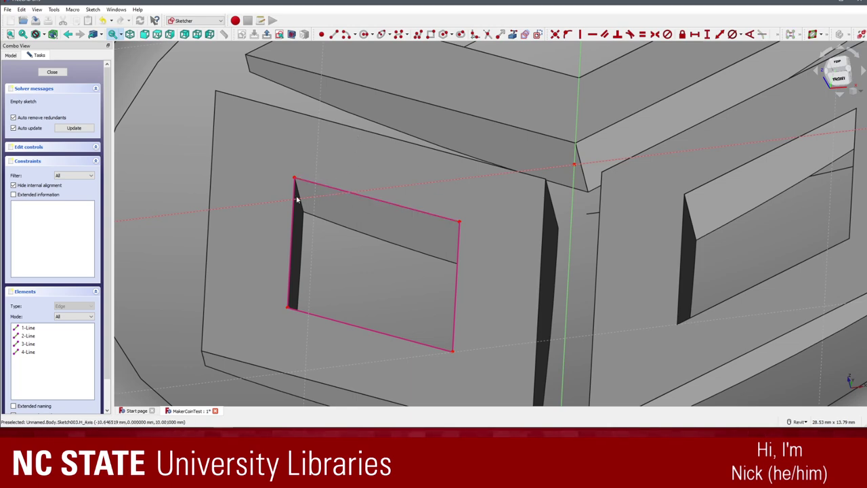
- Draw a vertical line about 7.6 mm long between the opening's upper and lower edges, near its left side
scroll(329, 224, down, 1)
scroll(318, 212, up, 1)
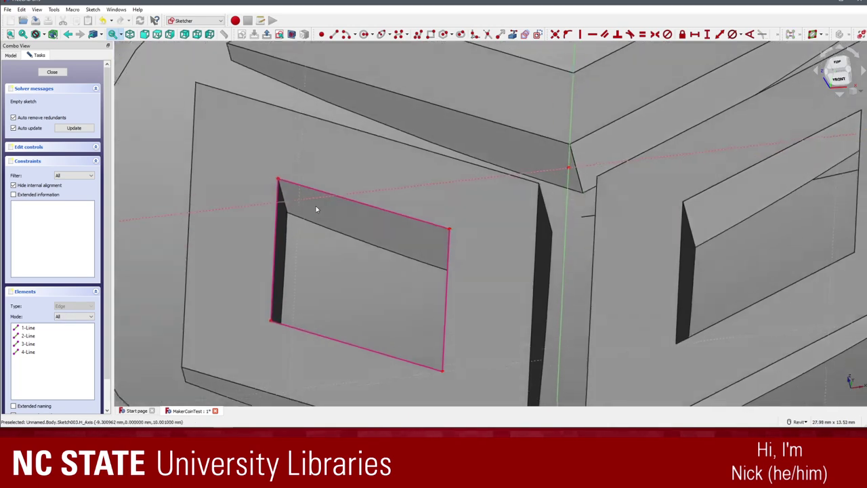
scroll(316, 208, up, 2)
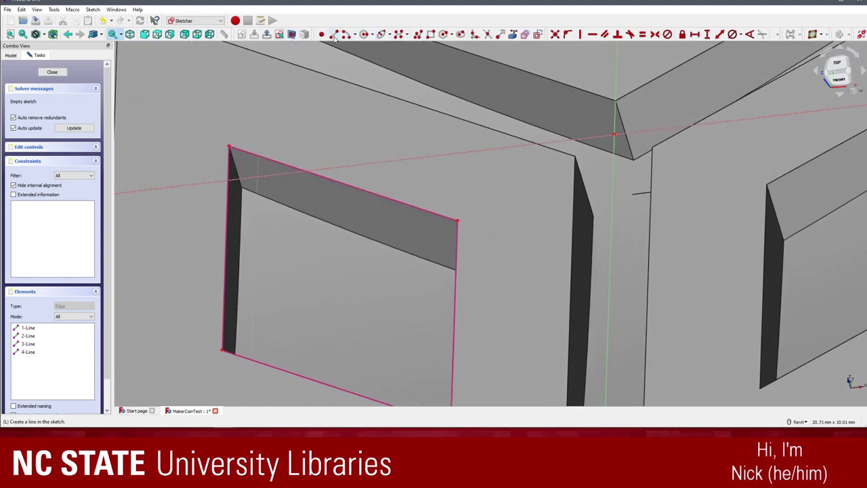
click(334, 34)
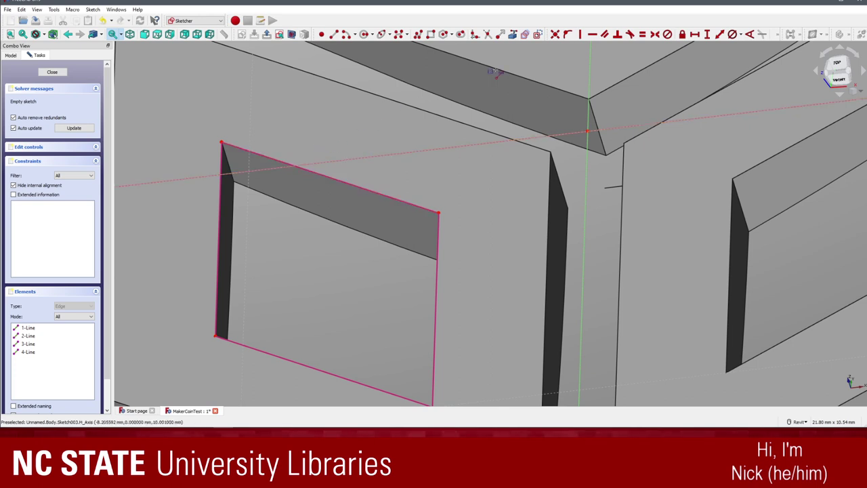
shift+middle_drag(366, 100, 341, 101)
scroll(337, 142, down, 1)
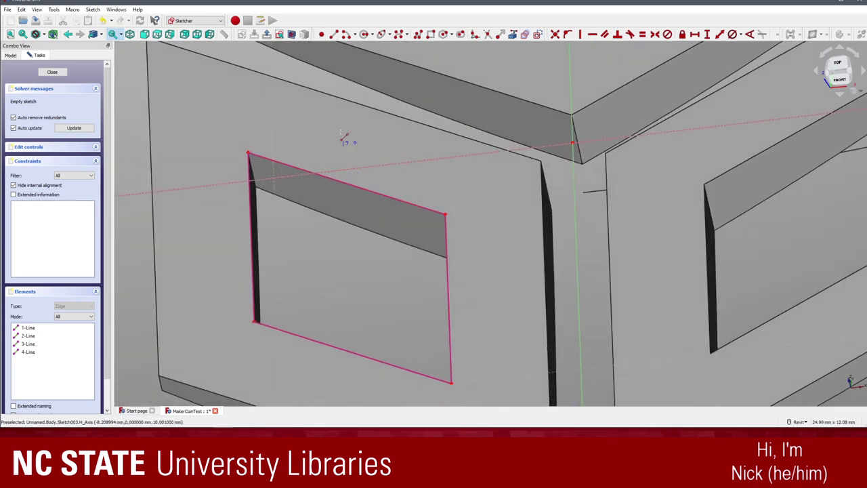
click(306, 174)
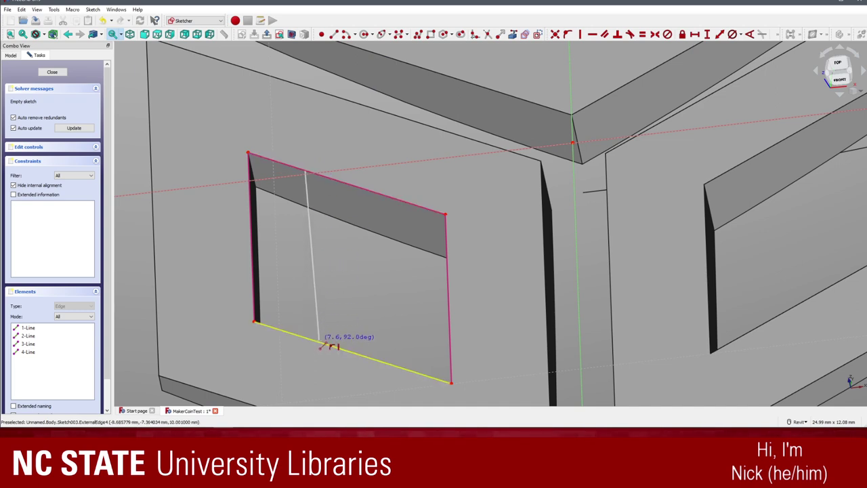
click(319, 340)
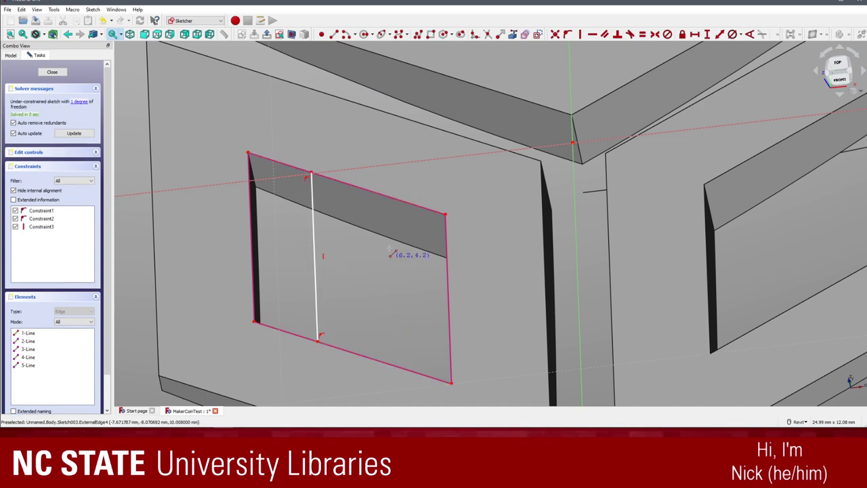
- Draw a second vertical line between the opening's upper and lower edges, nearer the right side, and shift it slightly outward
click(382, 196)
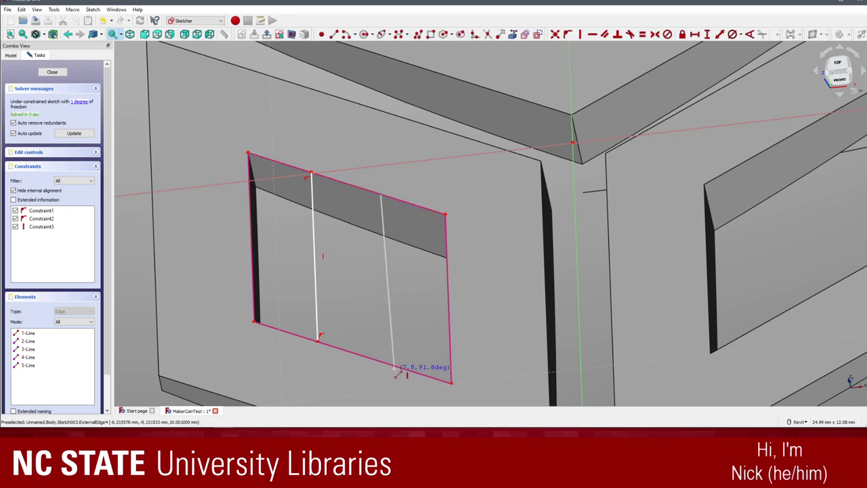
click(390, 363)
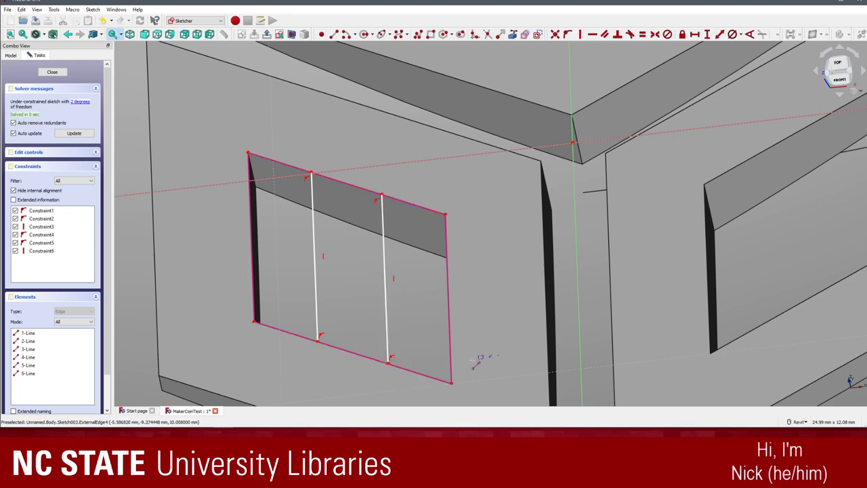
shift+middle_drag(426, 250, 426, 246)
scroll(441, 229, down, 1)
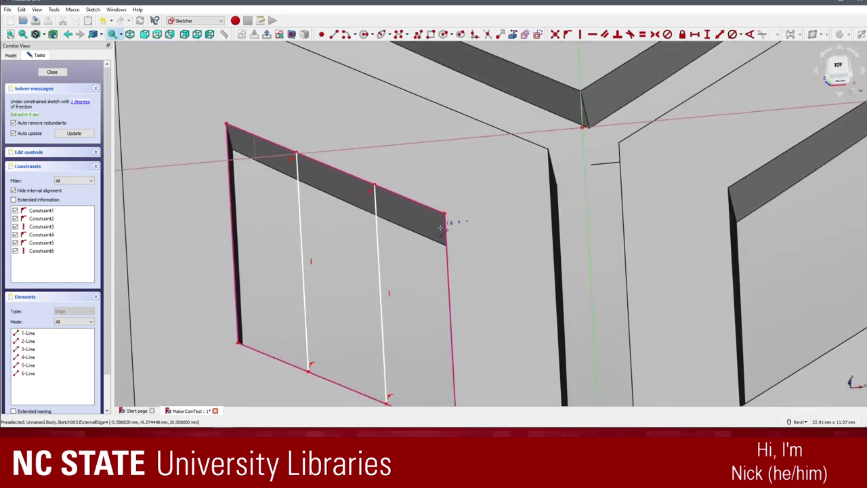
key(Escape)
mouse_move(378, 200)
mouse_down()
mouse_move(359, 194)
mouse_move(382, 191)
mouse_up()
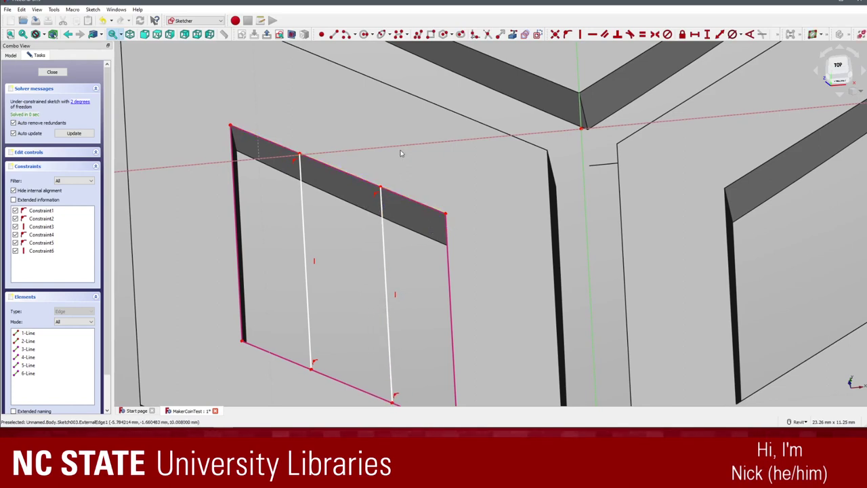
- Connect the two vertical lines with a line along the opening's upper edge and another along its lower edge
click(334, 35)
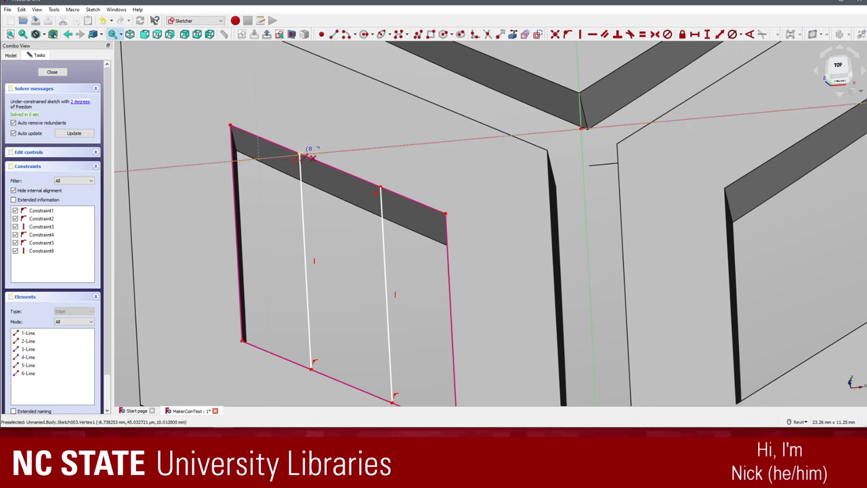
click(300, 154)
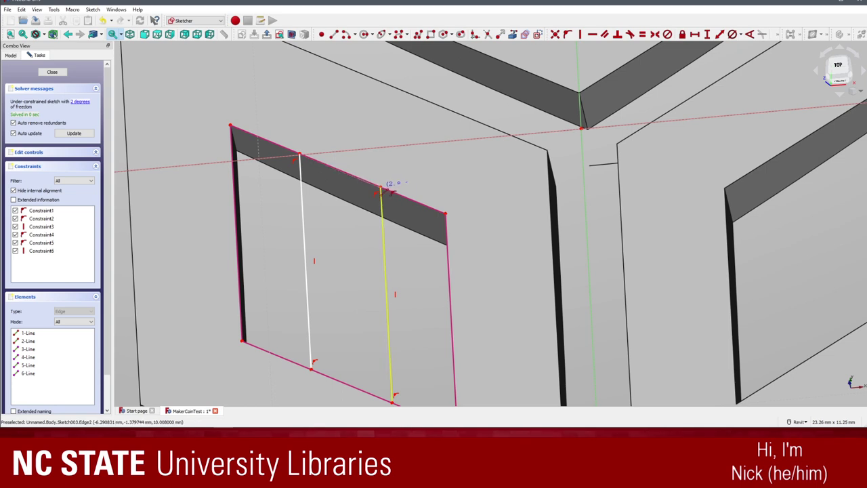
click(381, 189)
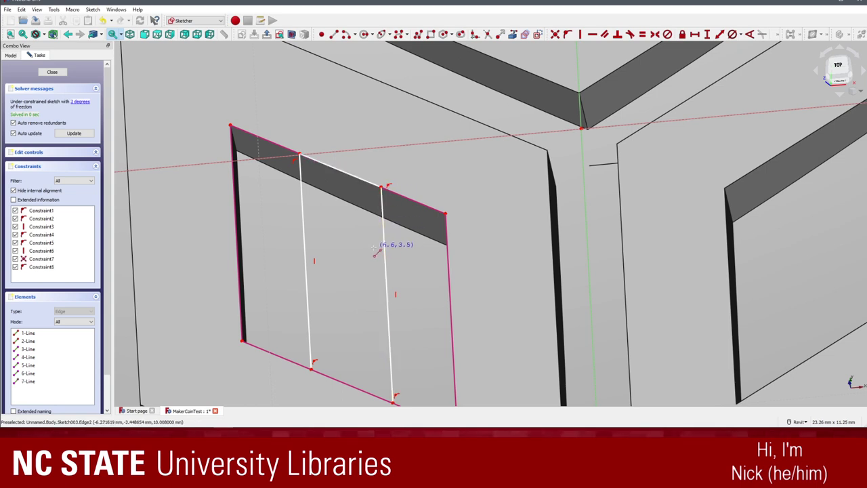
click(312, 368)
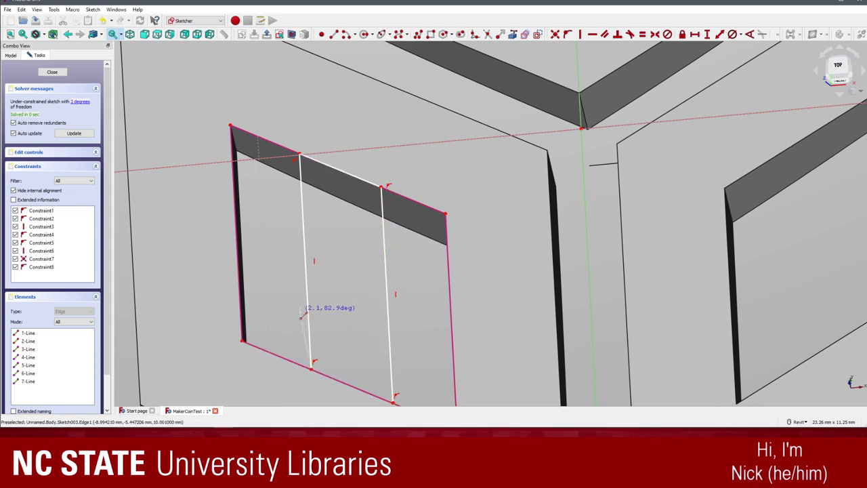
middle_drag(305, 311, 340, 327)
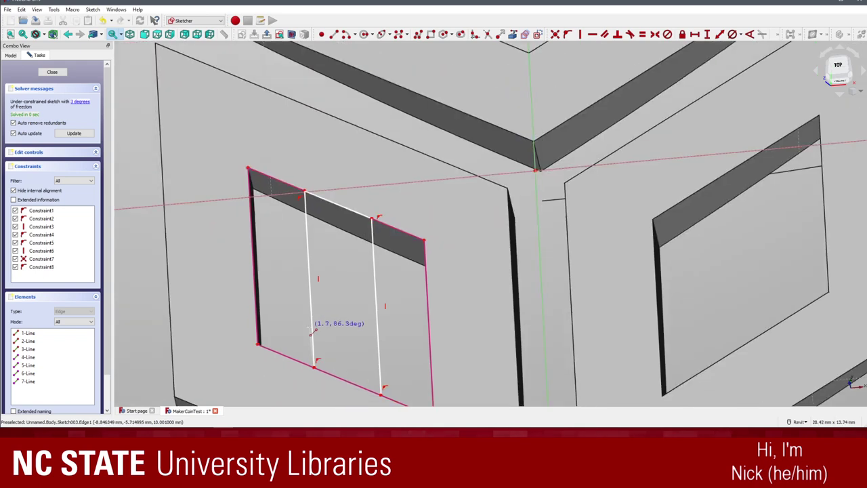
click(382, 392)
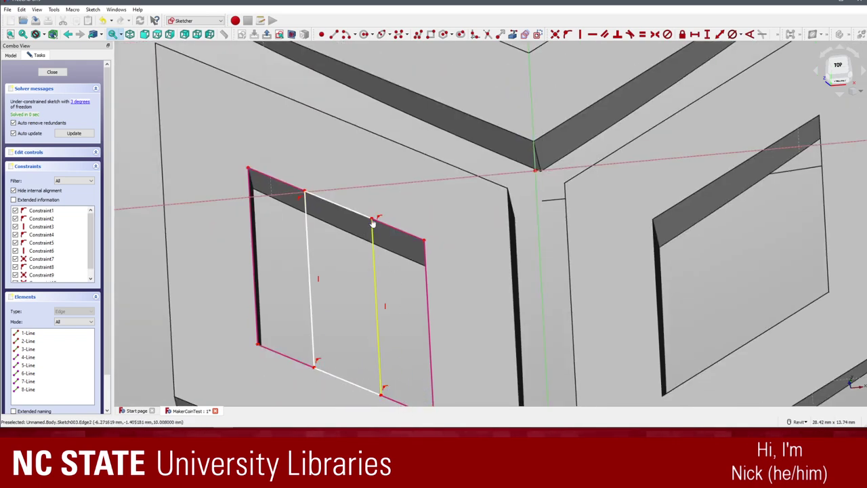
- Replace the upper line's point-on-object constraint with a coincident one at the right vertical line's top end, and move that vertical line inward
drag(374, 222, 389, 237)
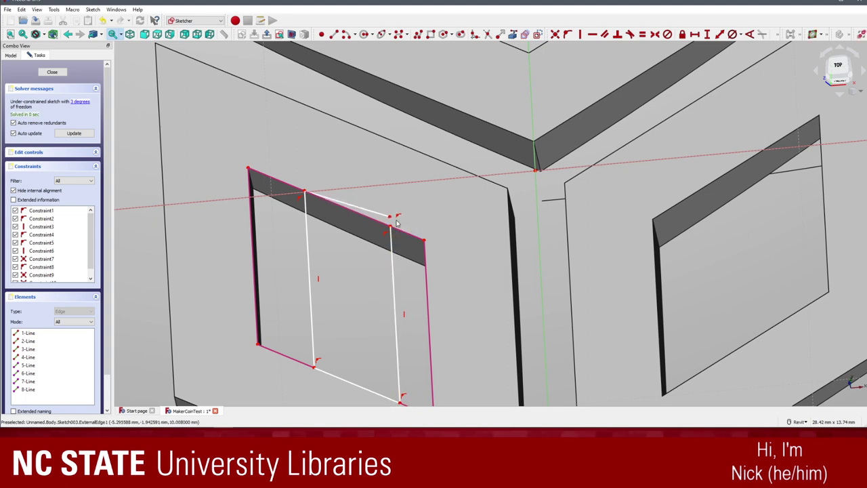
click(399, 216)
key(Delete)
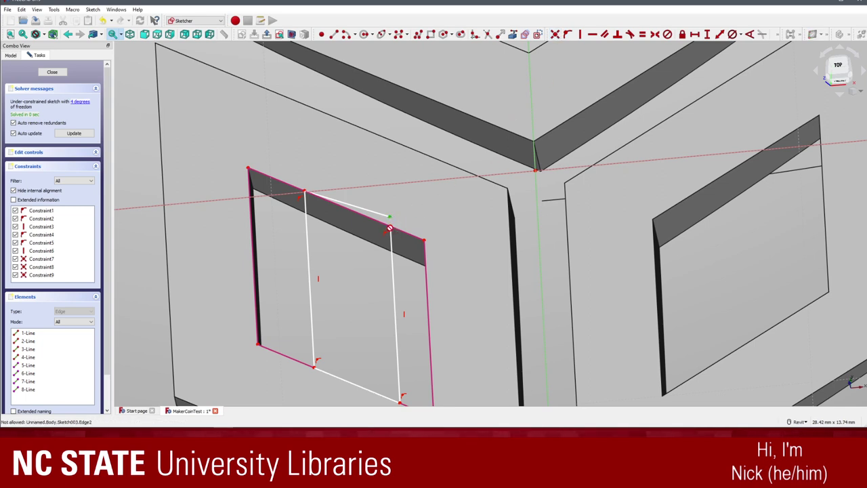
key(Escape)
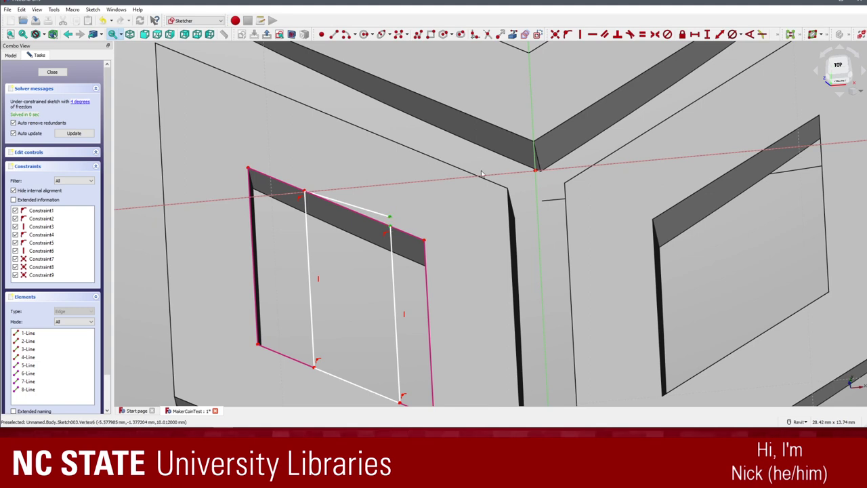
click(555, 34)
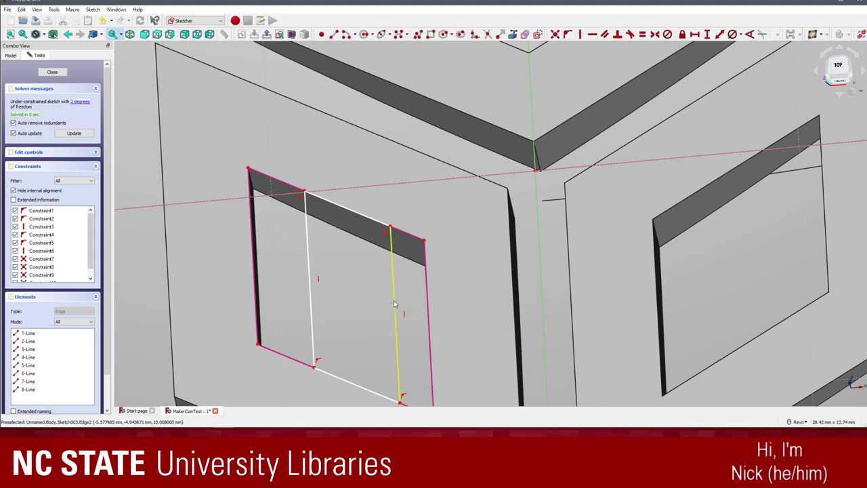
mouse_move(395, 305)
mouse_down()
mouse_move(373, 291)
mouse_move(383, 309)
mouse_move(358, 294)
mouse_move(371, 295)
mouse_up()
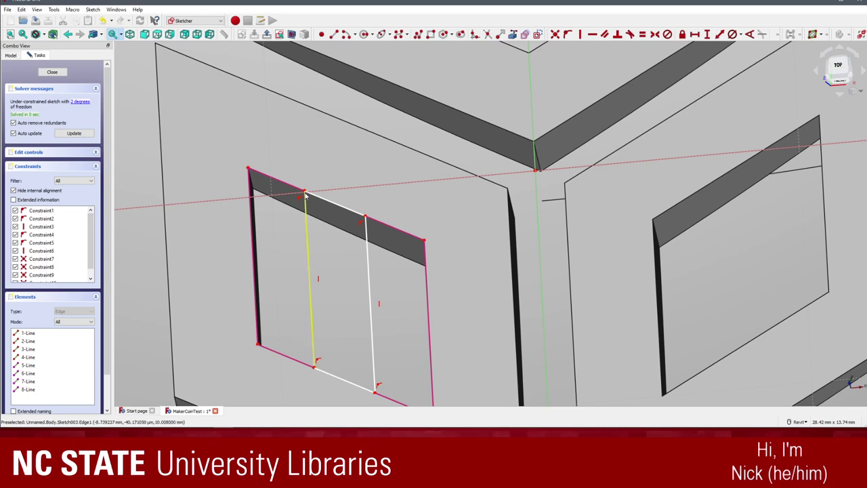
- Shift the bar profile's two vertical lines back and forth across the opening to test how freely they move
scroll(305, 195, up, 2)
scroll(326, 224, down, 6)
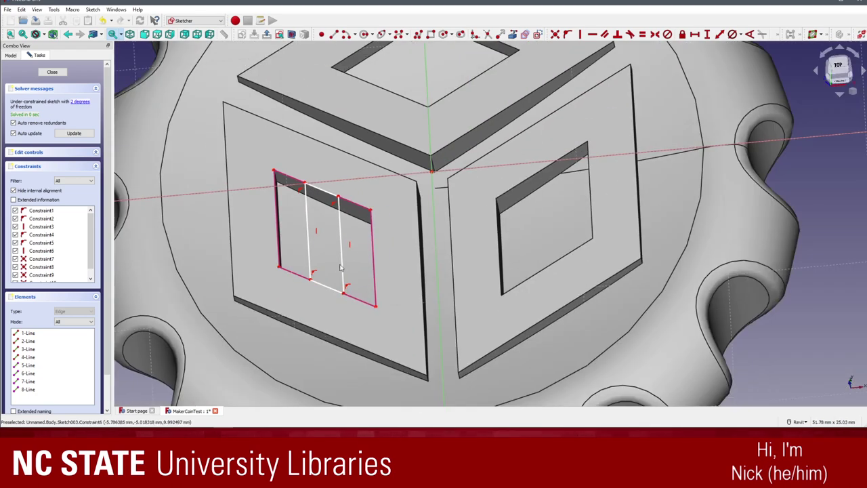
scroll(352, 268, up, 4)
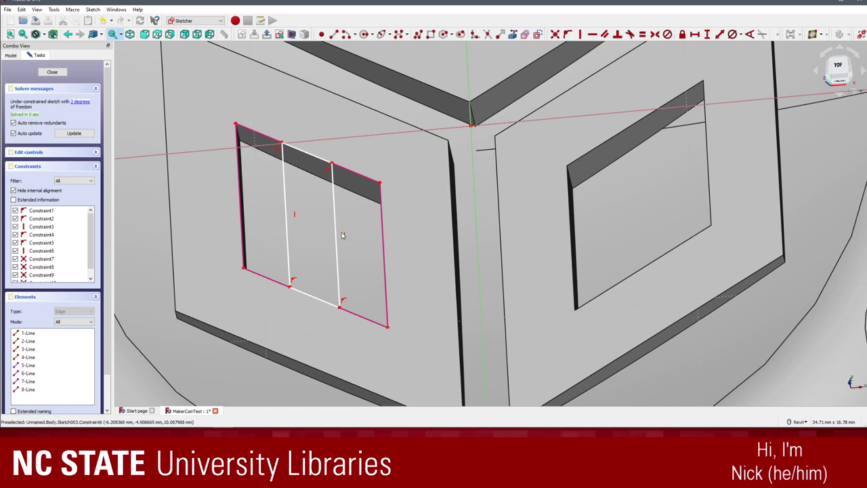
drag(336, 225, 343, 233)
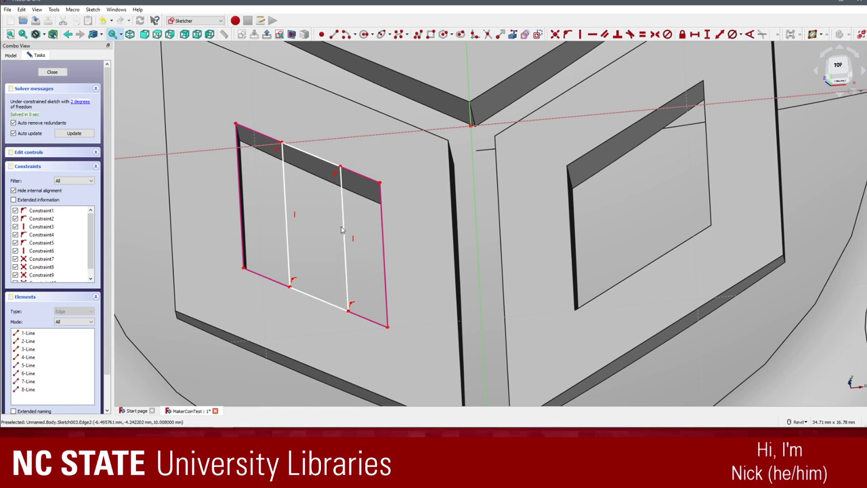
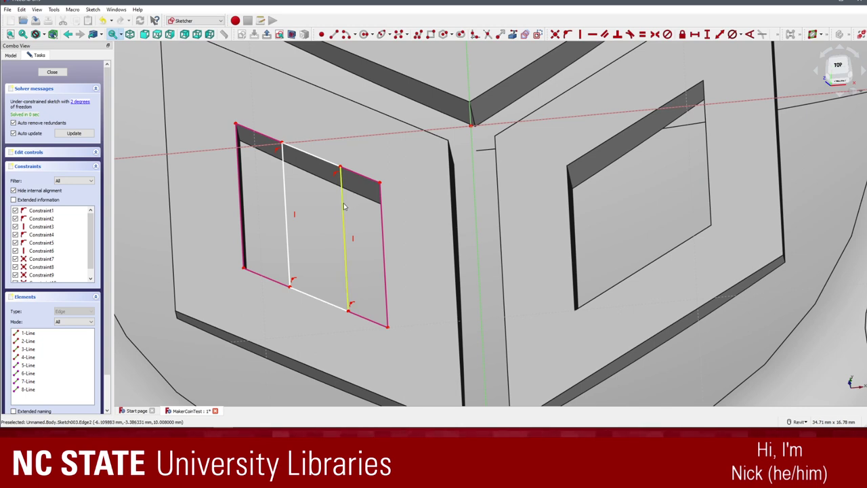
drag(344, 206, 338, 205)
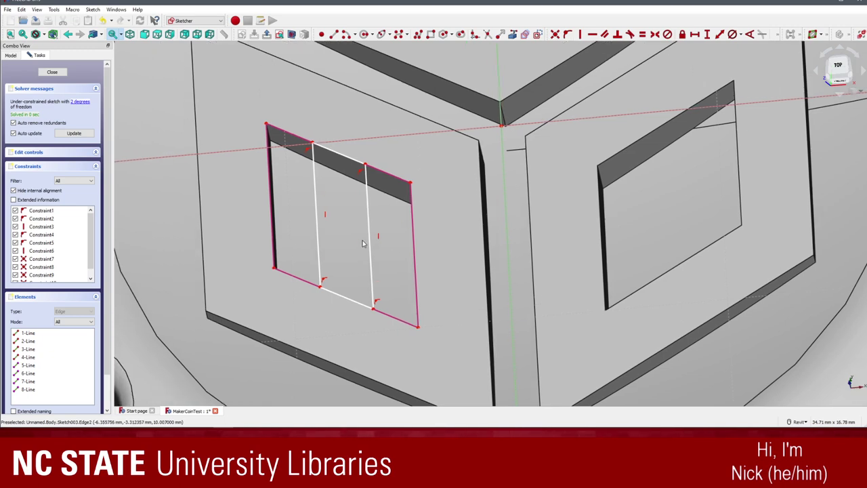
shift+middle_drag(363, 243, 362, 244)
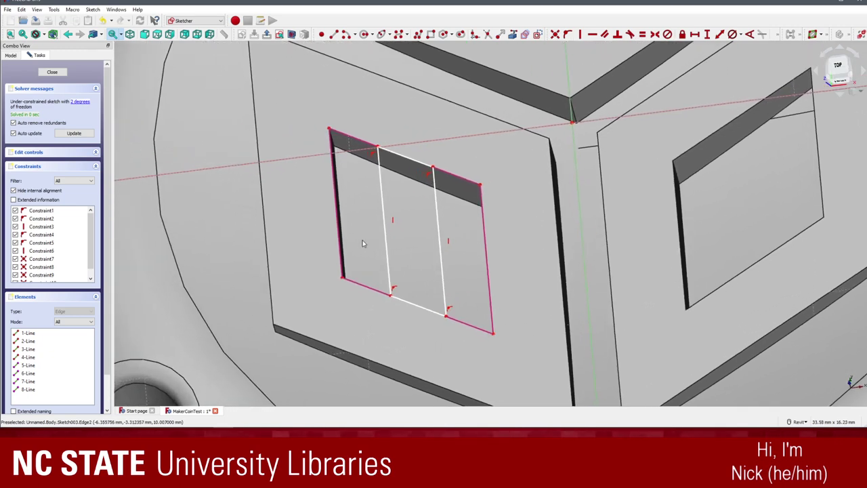
shift+middle_drag(397, 296, 416, 286)
scroll(416, 286, up, 2)
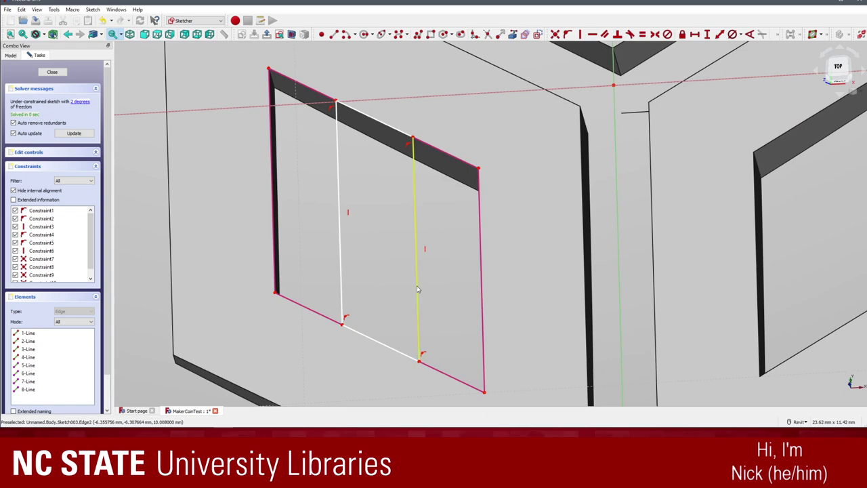
drag(418, 289, 420, 290)
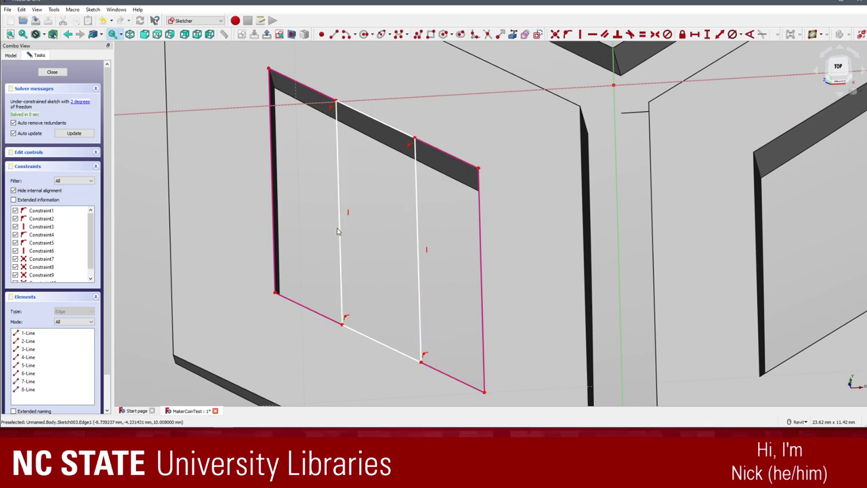
drag(339, 230, 352, 238)
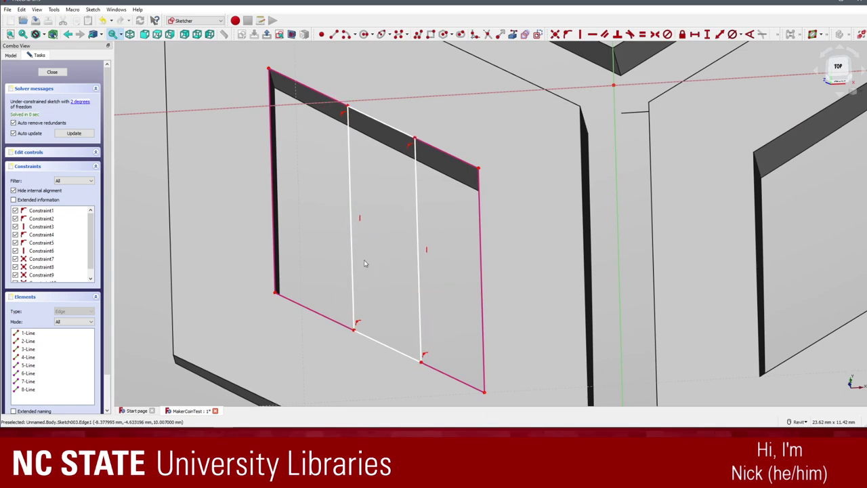
shift+middle_drag(364, 261, 382, 262)
drag(420, 261, 407, 249)
scroll(352, 156, up, 1)
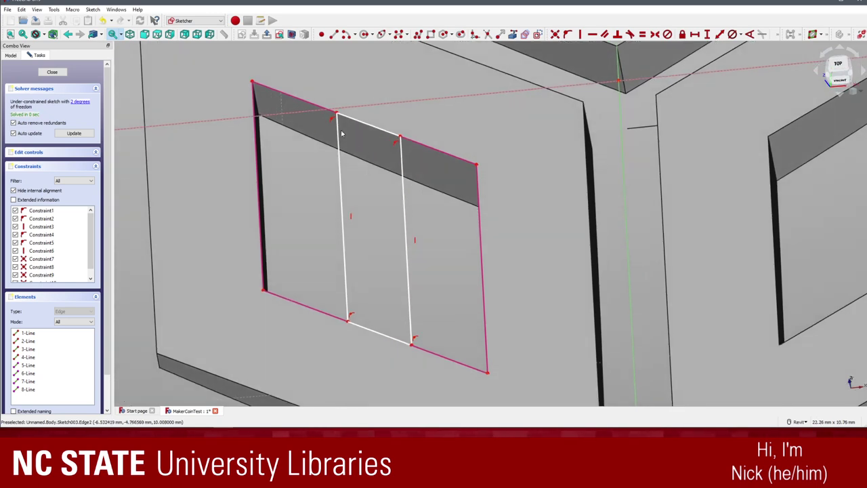
- Draw two construction lines along the opening's upper edge, joining each corner to the nearer vertical line's top end, and test the ends' movement
shift+middle_drag(341, 134, 344, 120)
scroll(344, 120, up, 1)
scroll(345, 120, down, 1)
middle_drag(341, 89, 338, 137)
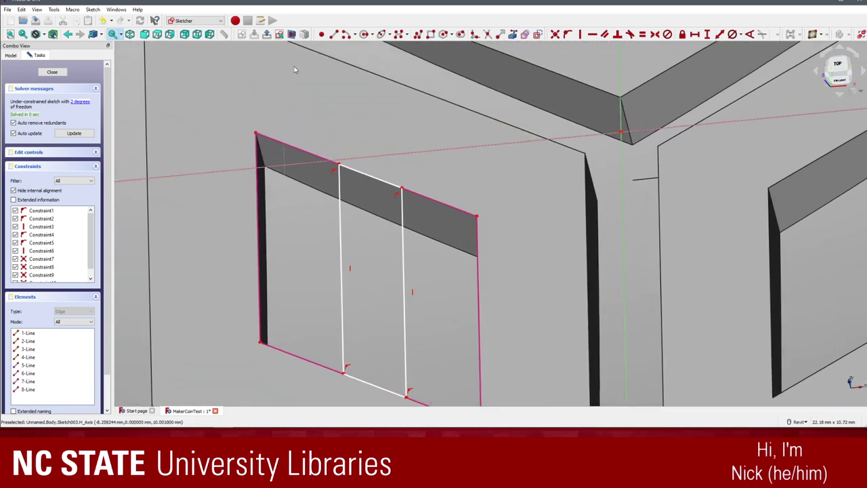
click(334, 36)
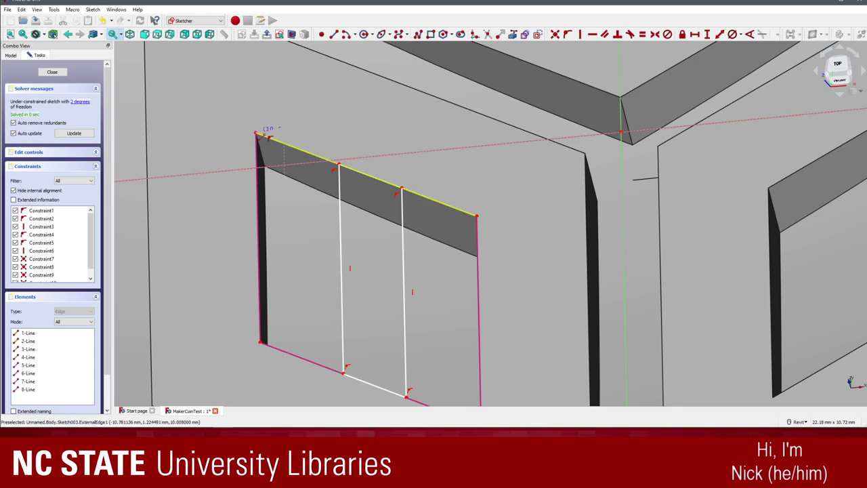
click(258, 132)
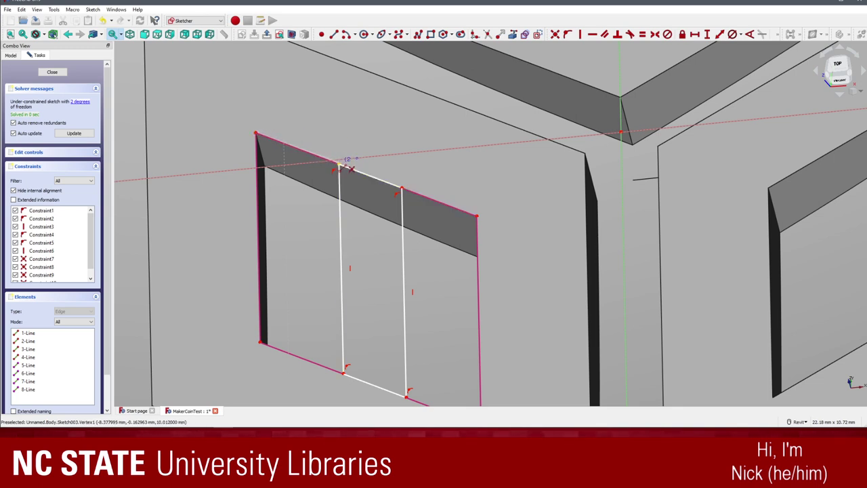
click(339, 165)
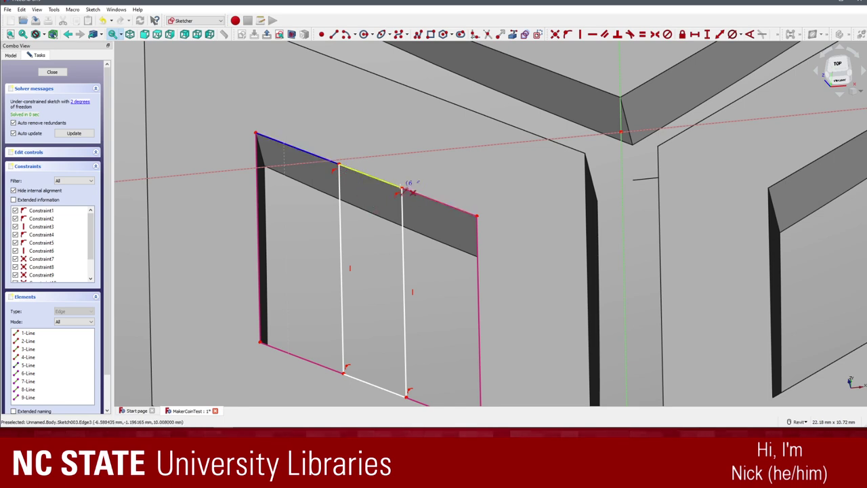
click(477, 215)
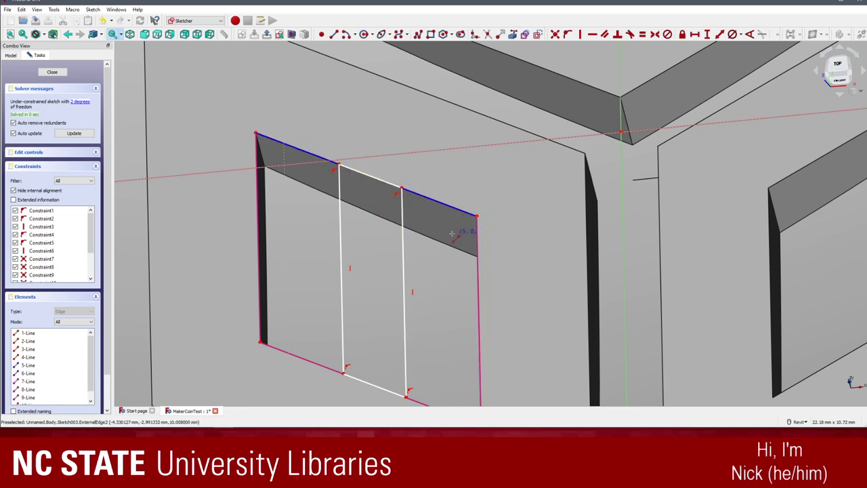
drag(401, 189, 410, 194)
mouse_move(339, 165)
mouse_down()
mouse_move(329, 162)
mouse_move(340, 165)
mouse_up()
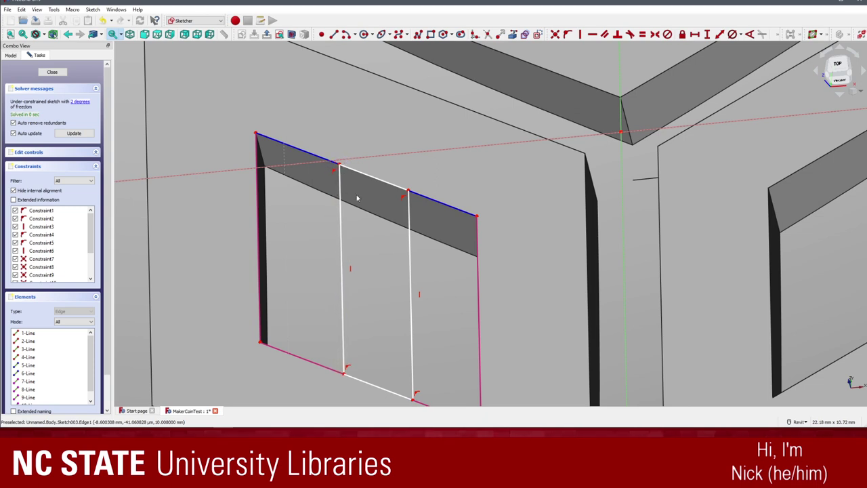
- Constrain the three line segments along the opening's upper edge to equal length and close the sketch
click(324, 159)
click(397, 175)
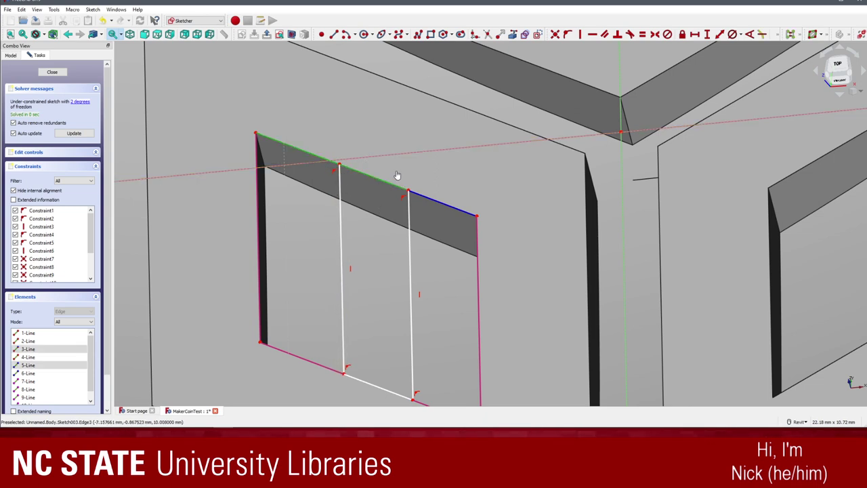
click(436, 202)
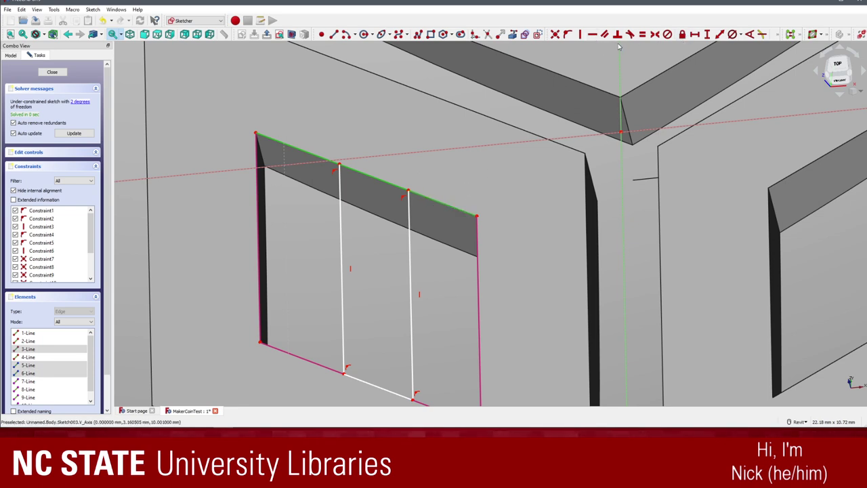
click(643, 35)
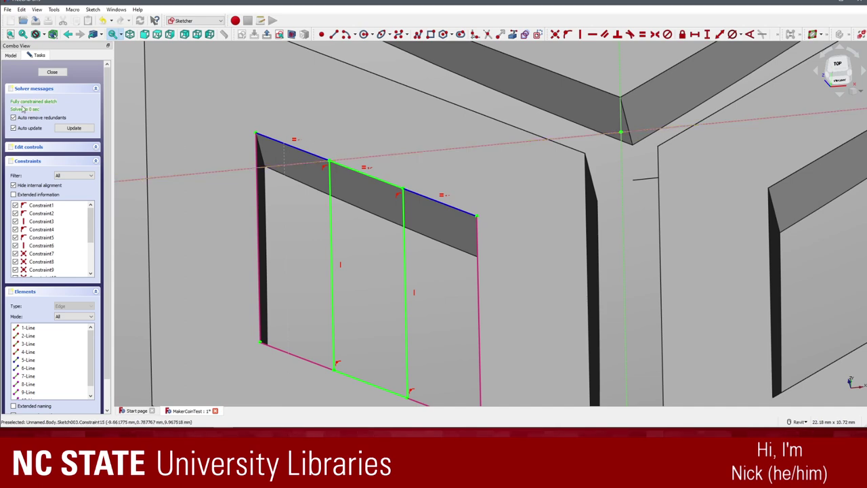
scroll(297, 185, down, 5)
scroll(296, 185, up, 4)
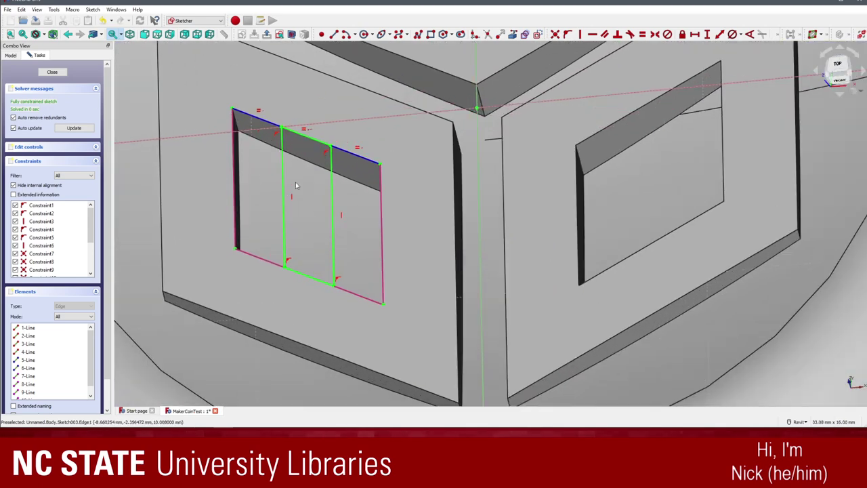
click(57, 71)
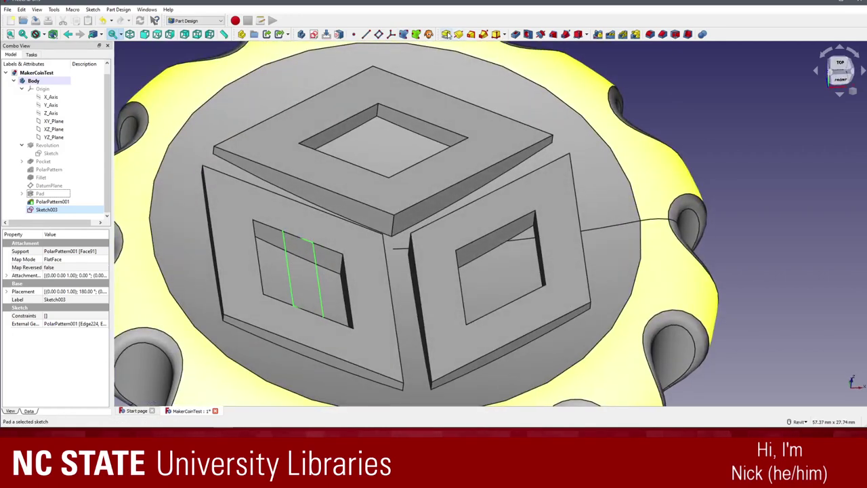
- Pad the bar profile 5 mm in the reversed direction
click(446, 33)
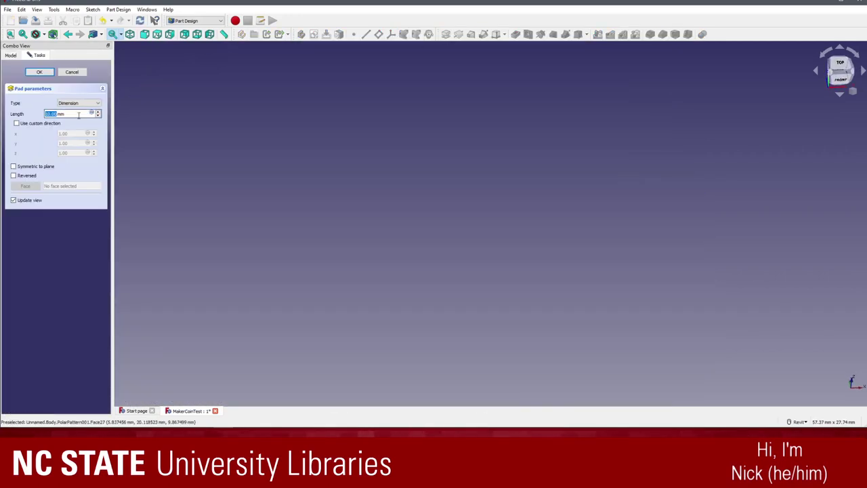
click(27, 176)
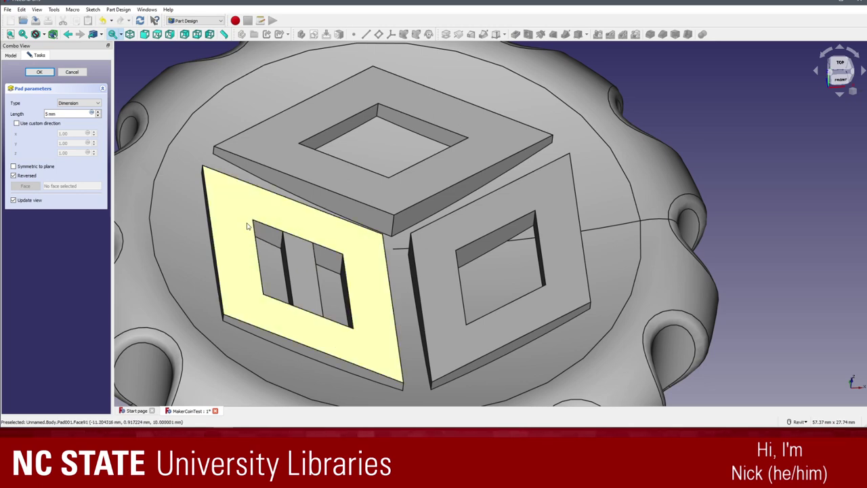
click(39, 72)
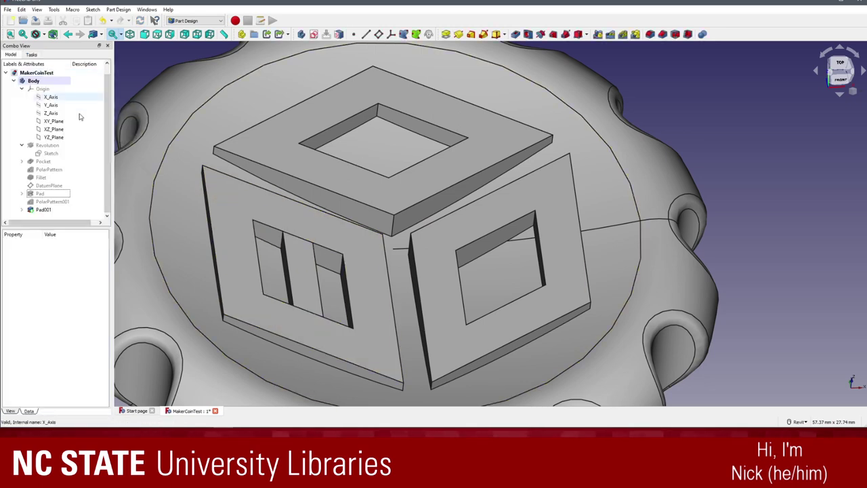
- Inspect the padded bar in the front-left frame's opening and where its upper edge meets the frame
shift+middle_drag(505, 286, 377, 276)
scroll(406, 230, up, 5)
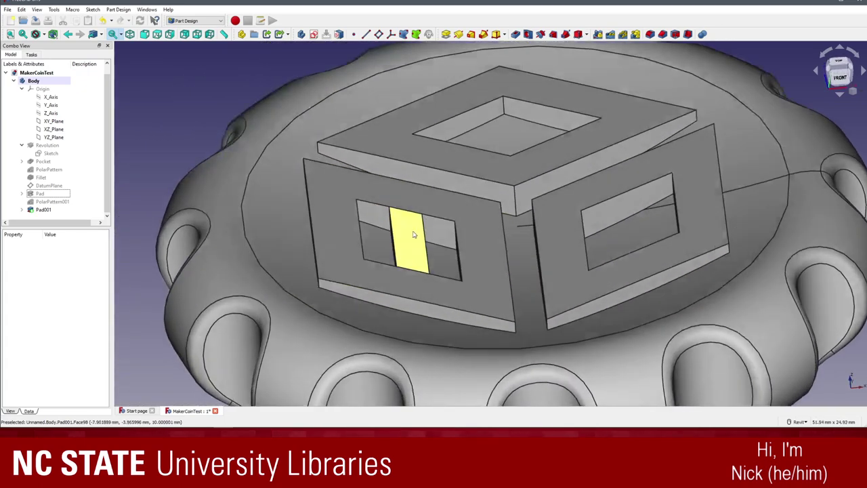
click(396, 213)
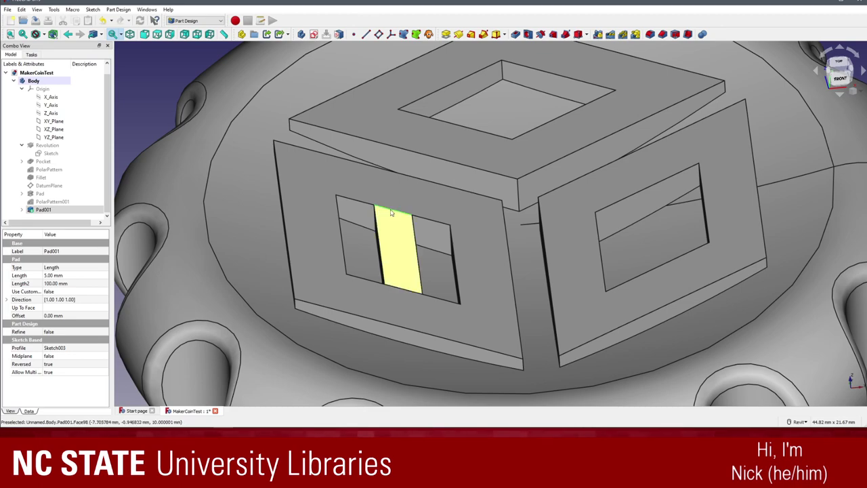
click(171, 62)
scroll(340, 195, up, 10)
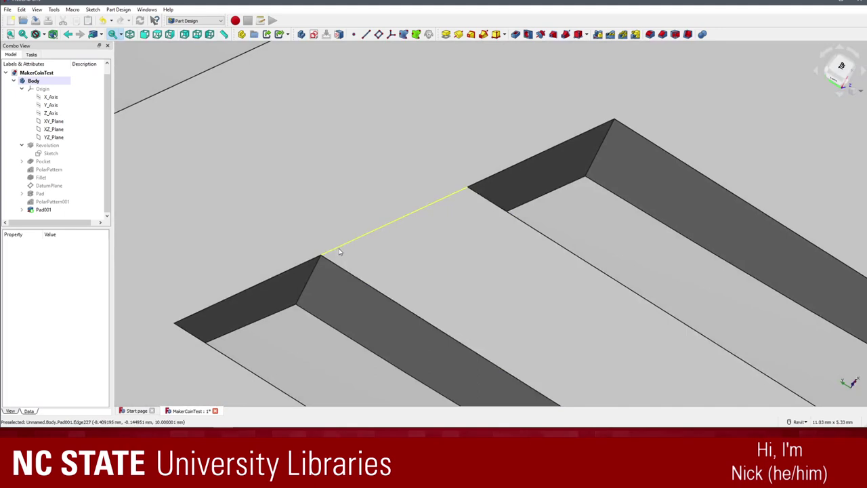
click(340, 251)
scroll(332, 265, down, 3)
shift+middle_drag(333, 265, 300, 246)
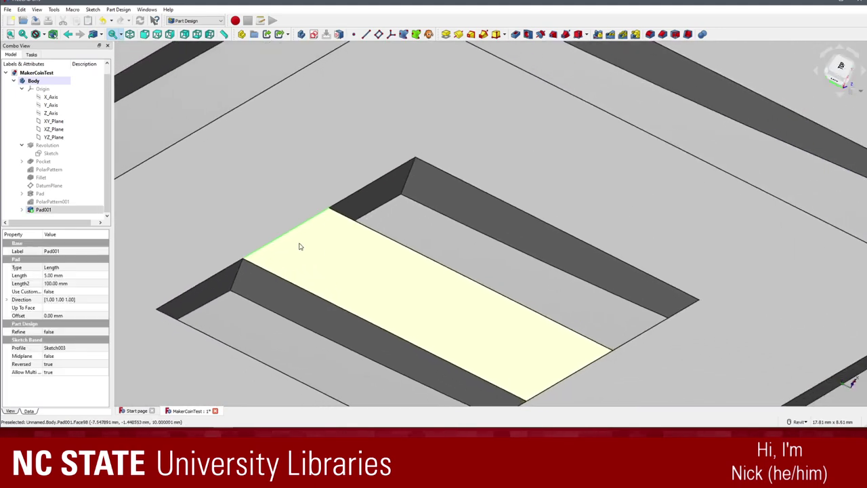
- Compare the opening's two upper wall faces on either side of the padded bar from several angles
click(374, 203)
shift+middle_drag(374, 203, 345, 209)
scroll(449, 224, down, 2)
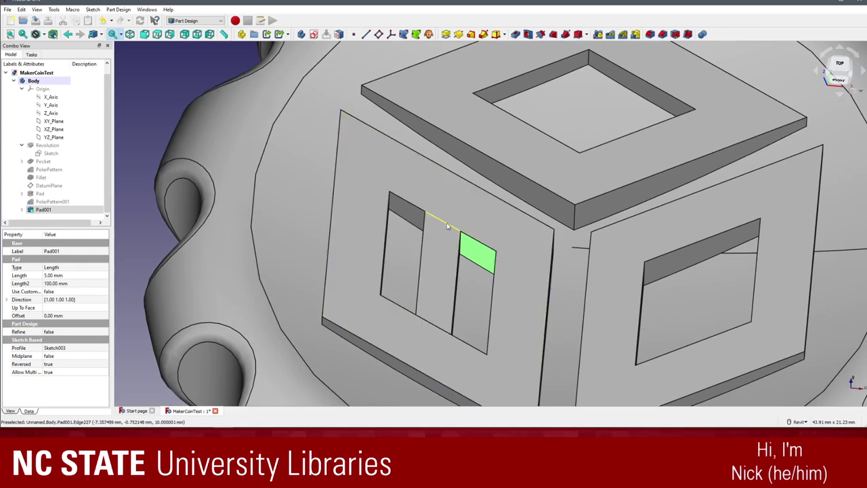
click(410, 221)
shift+middle_drag(467, 227, 480, 250)
scroll(480, 250, down, 1)
click(480, 250)
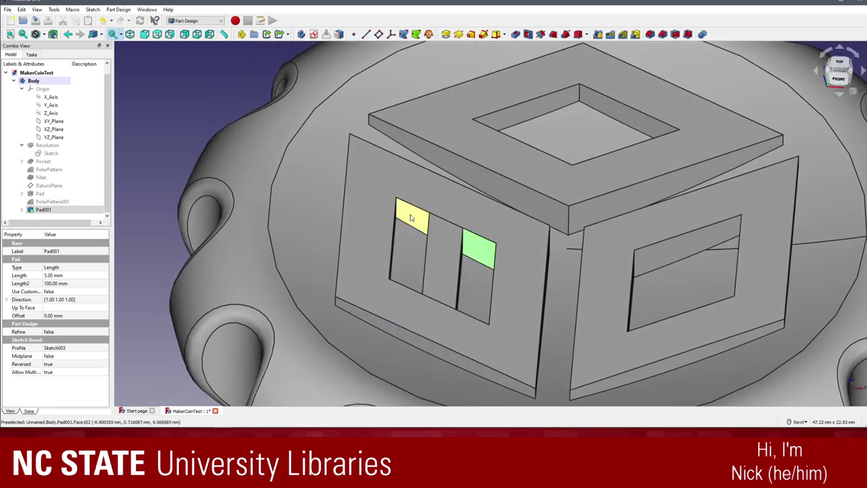
click(411, 216)
click(475, 247)
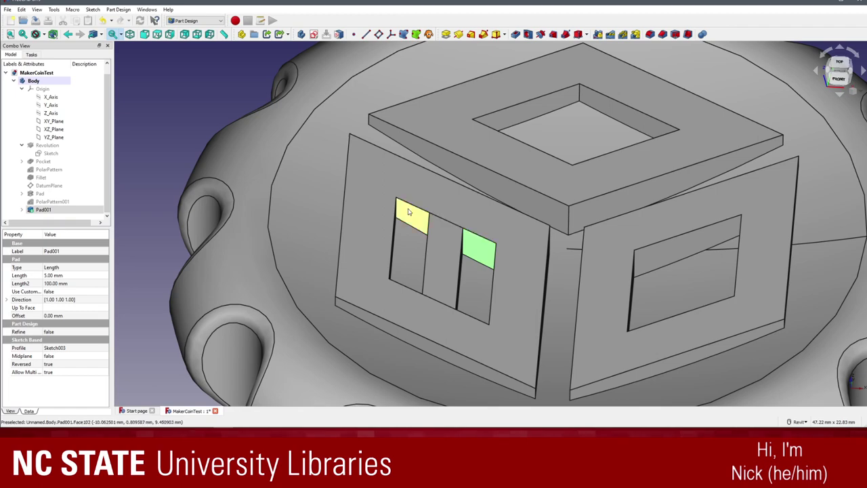
- Examine the bar's upper edge up close, and view the three cube faces together from above
scroll(465, 258, up, 10)
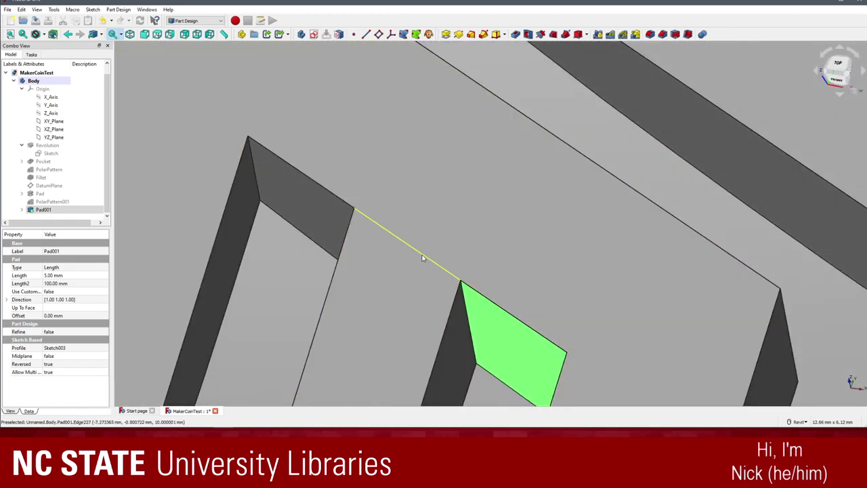
click(426, 253)
scroll(468, 275, up, 2)
scroll(467, 276, down, 12)
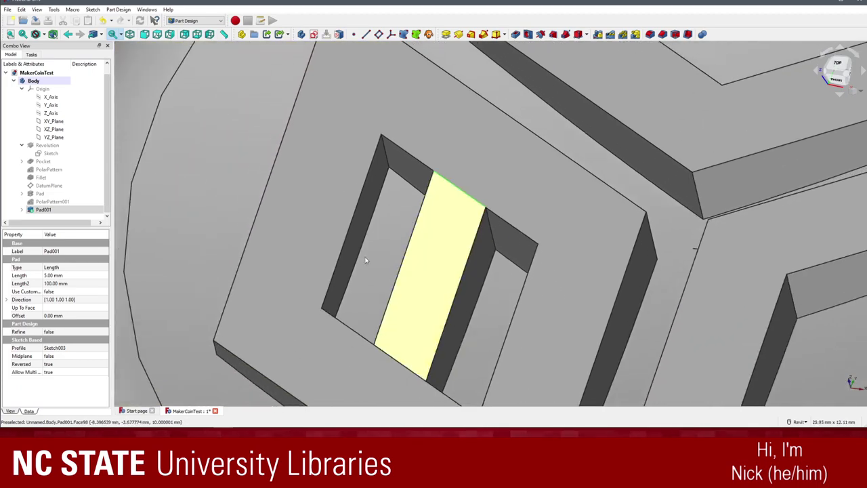
scroll(558, 238, up, 5)
scroll(558, 238, down, 3)
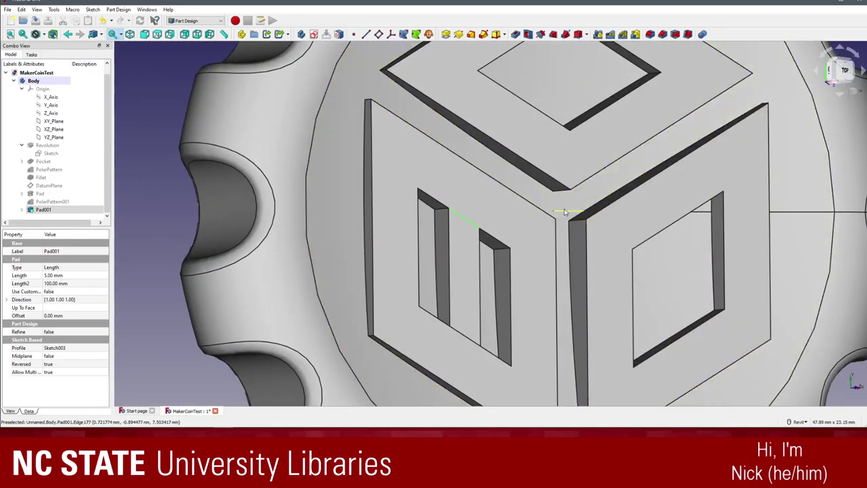
shift+middle_drag(565, 209, 481, 224)
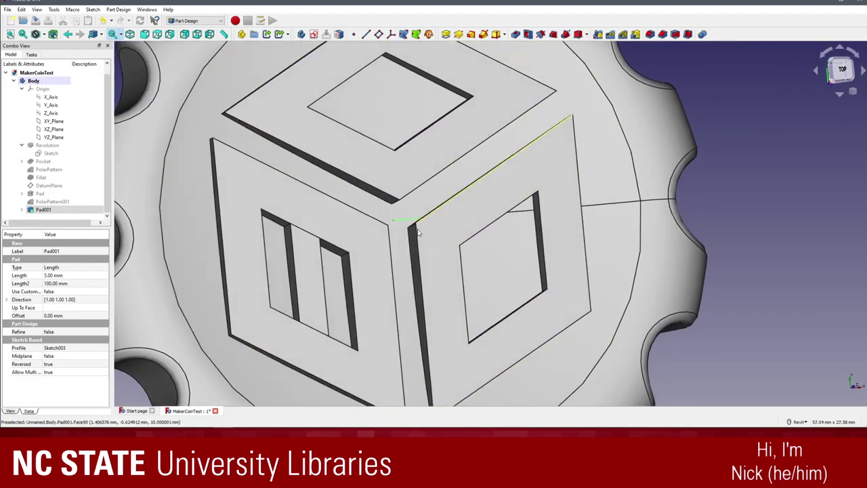
- Examine the corner where the three cube faces meet, and view the whole logo from several angles
scroll(407, 224, up, 6)
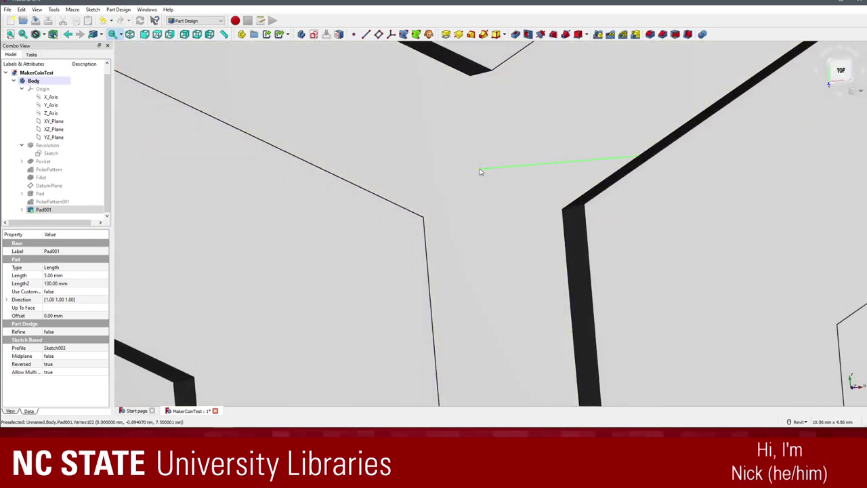
scroll(480, 171, down, 6)
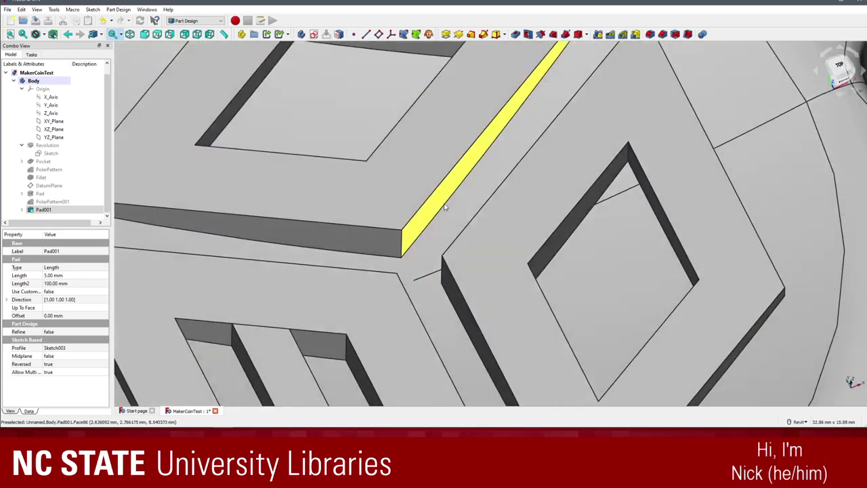
scroll(474, 224, down, 5)
shift+middle_drag(504, 241, 366, 217)
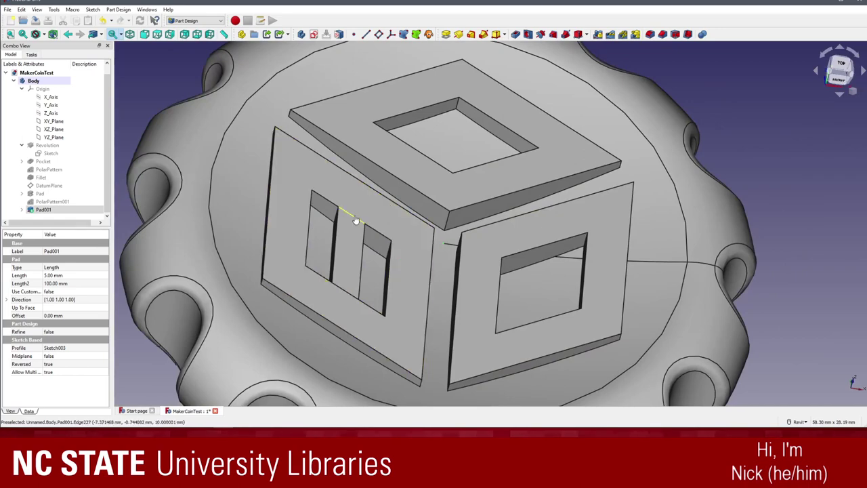
click(761, 161)
shift+middle_drag(400, 189, 542, 265)
scroll(481, 252, up, 1)
scroll(482, 252, down, 2)
scroll(355, 264, up, 2)
scroll(542, 101, down, 2)
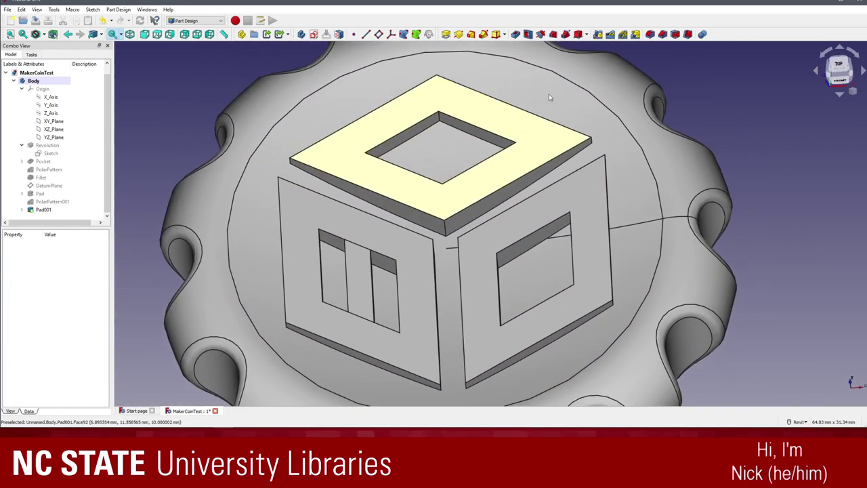
shift+middle_drag(549, 96, 584, 105)
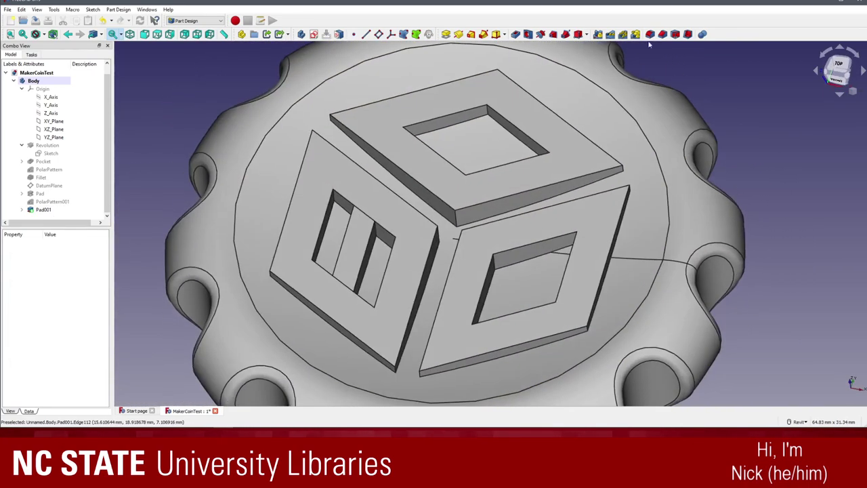
- Mirror the padded bar (Pad001) across the vertical sketch axis into the front-right frame's opening
click(610, 35)
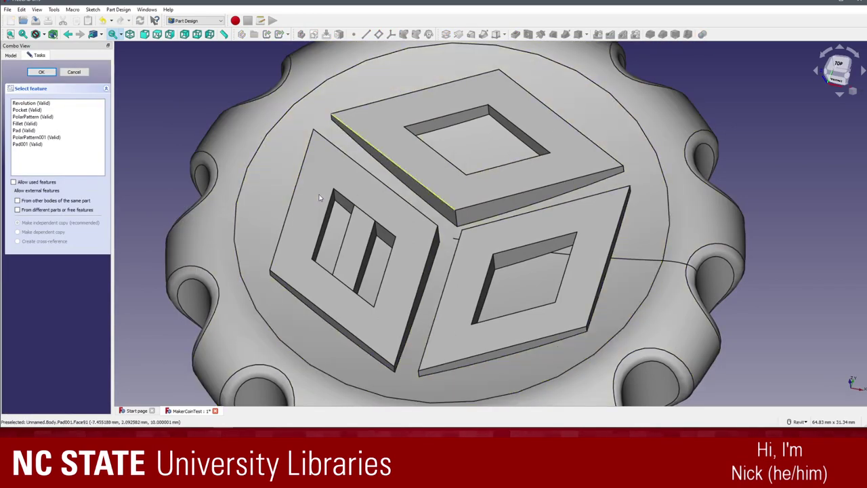
click(25, 146)
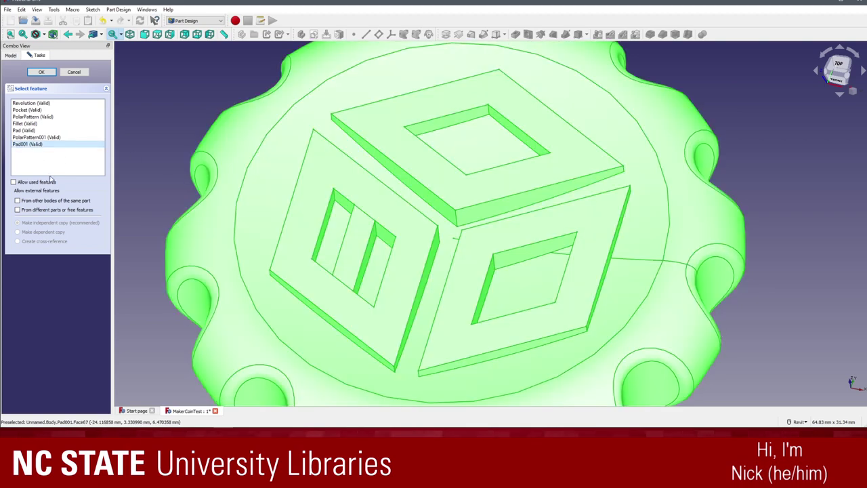
click(39, 72)
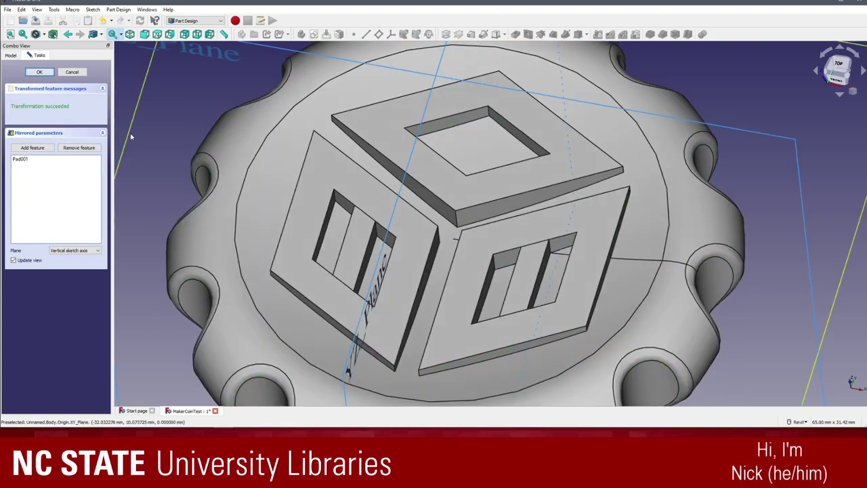
scroll(325, 223, down, 1)
shift+middle_drag(366, 237, 268, 206)
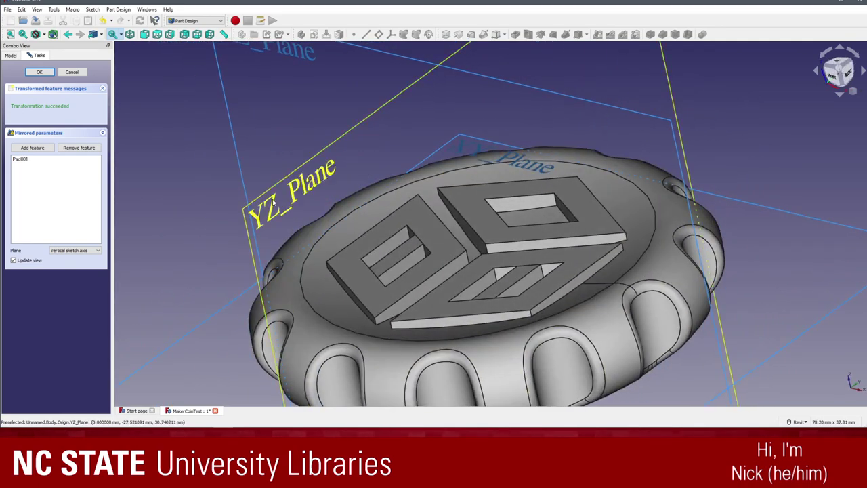
click(273, 202)
shift+middle_drag(244, 122, 114, 143)
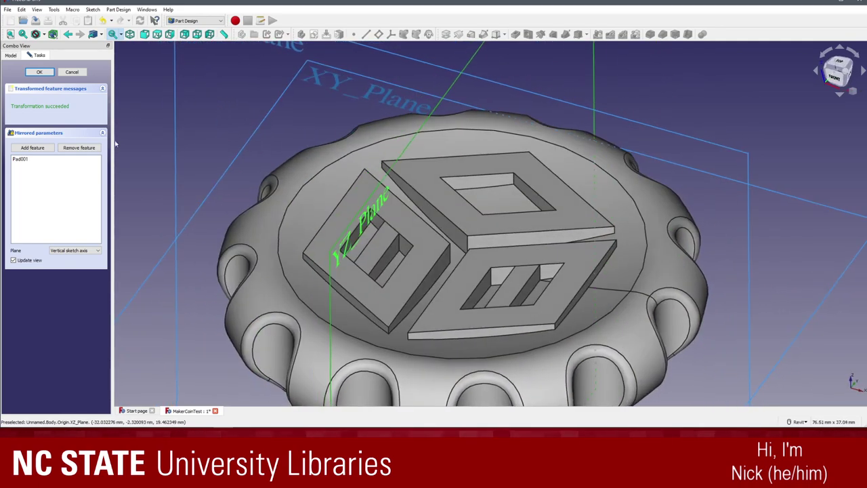
middle_drag(513, 301, 749, 213)
click(782, 210)
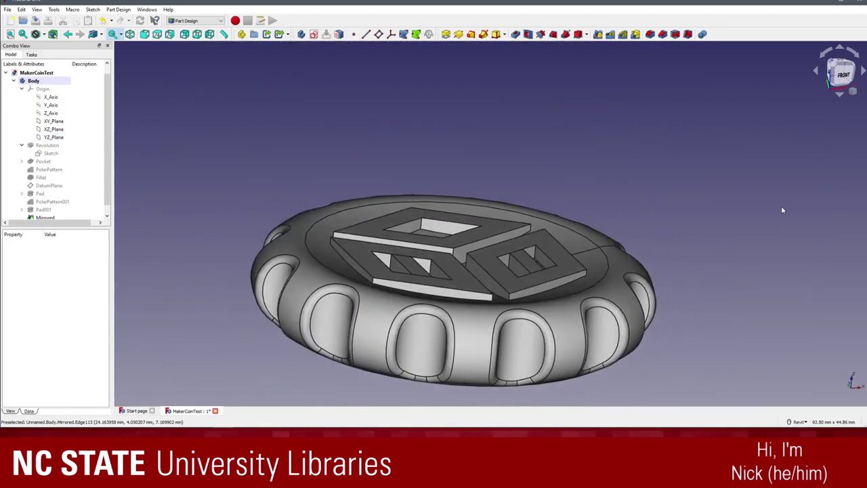
scroll(780, 208, down, 1)
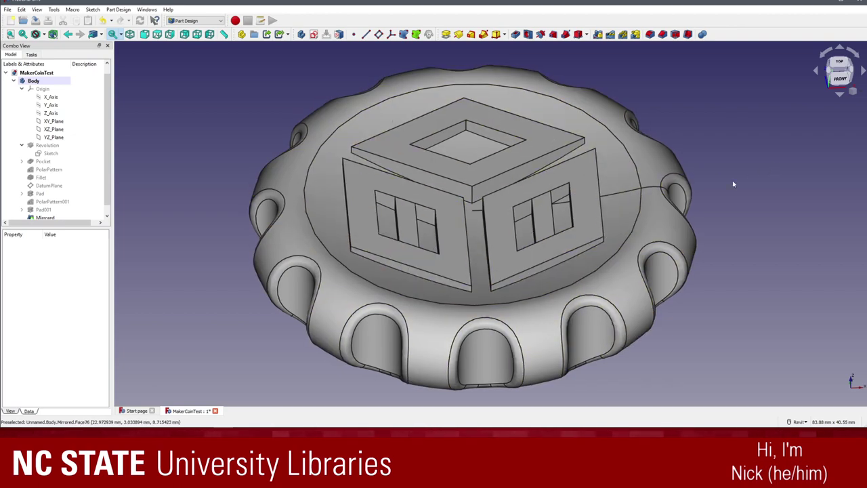
scroll(697, 170, up, 3)
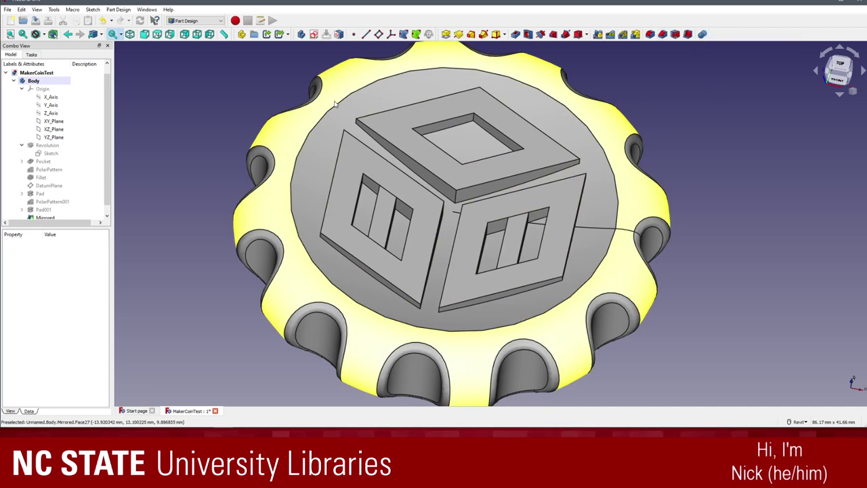
- Switch to the Raytracing workbench and frame the whole coin in an angled view from above
click(206, 21)
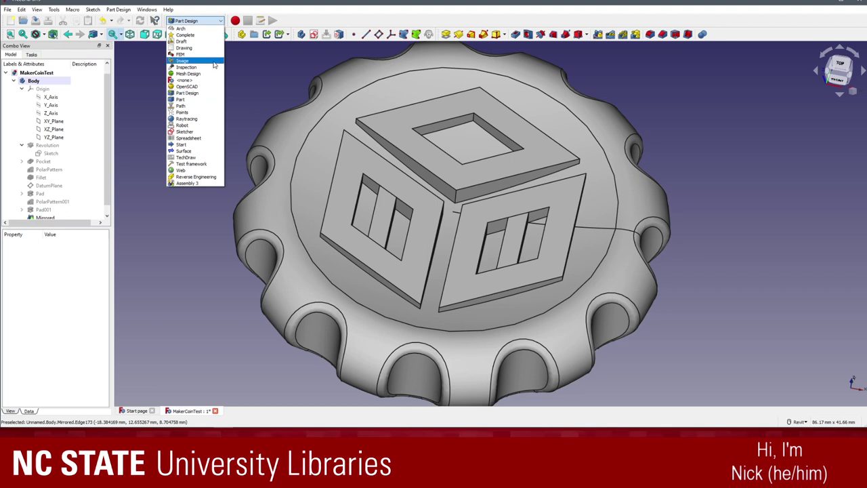
click(187, 119)
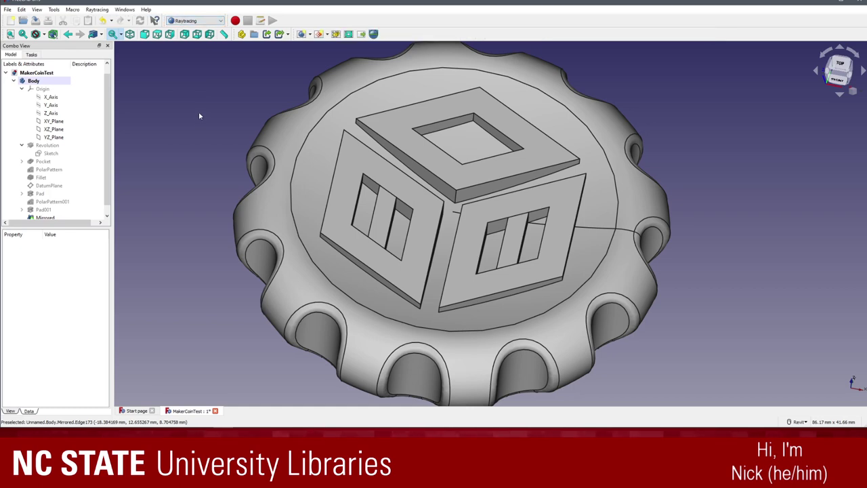
scroll(203, 129, up, 3)
scroll(212, 144, down, 5)
scroll(381, 218, up, 2)
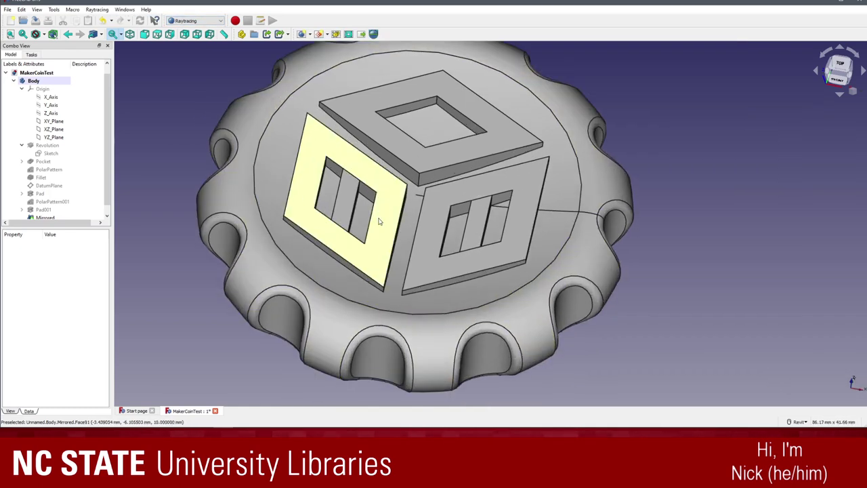
scroll(380, 217, down, 2)
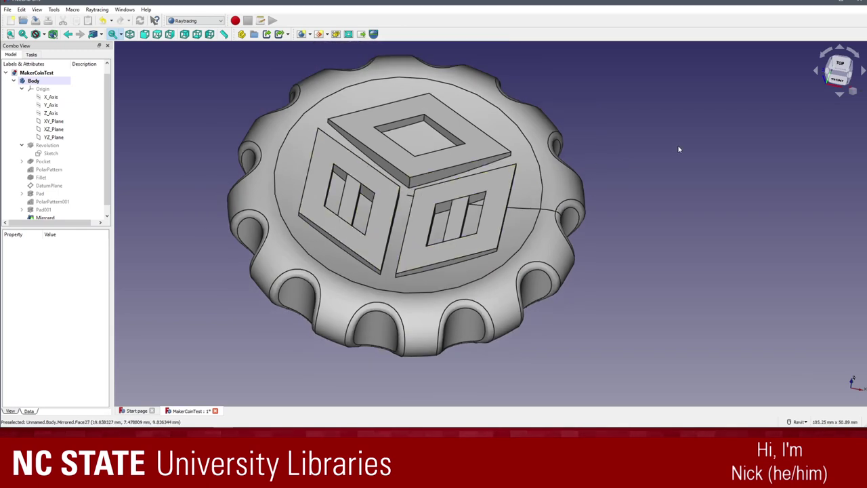
shift+middle_drag(680, 149, 474, 178)
scroll(384, 128, up, 2)
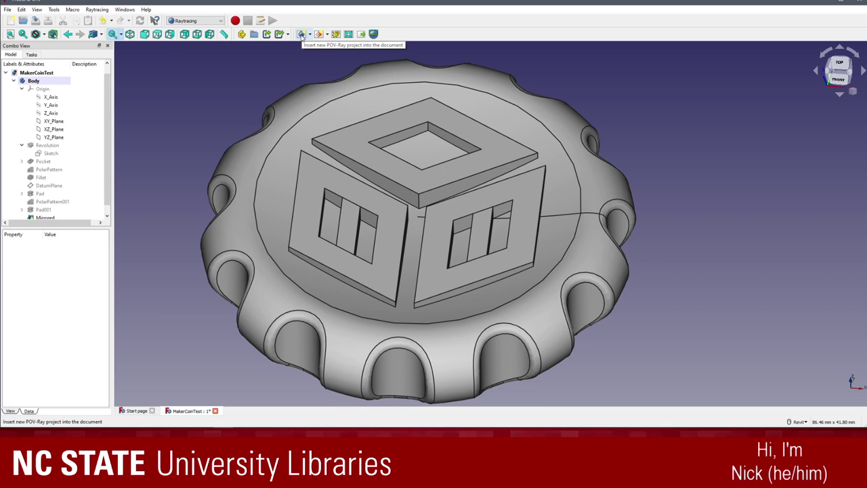
- Look through the available POV-Ray and LuxRender project templates
click(309, 35)
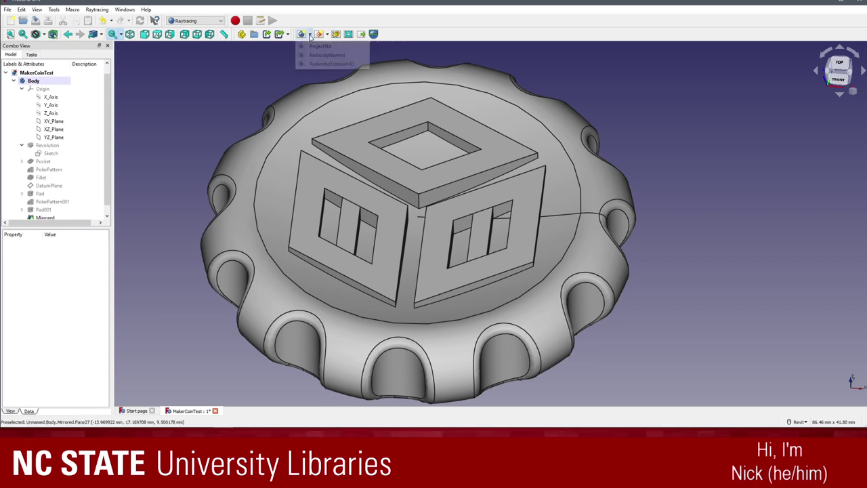
click(310, 36)
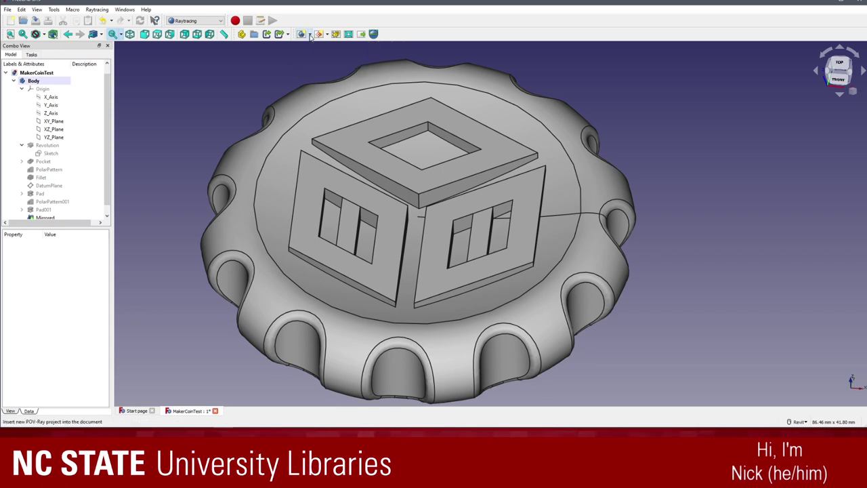
click(326, 36)
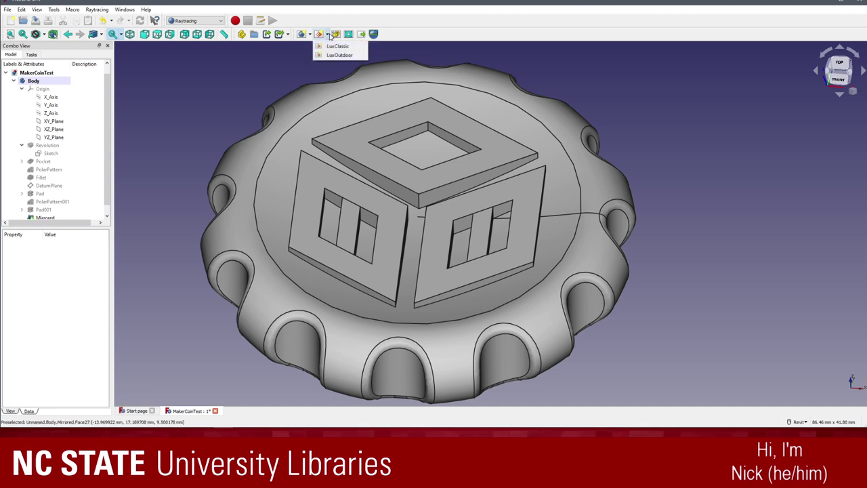
click(326, 36)
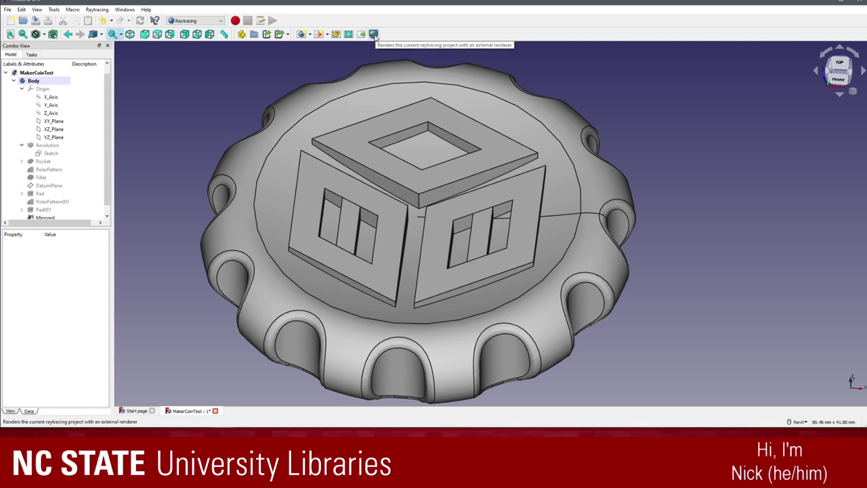
- Try to render the current raytracing project with the external renderer
scroll(441, 224, down, 1)
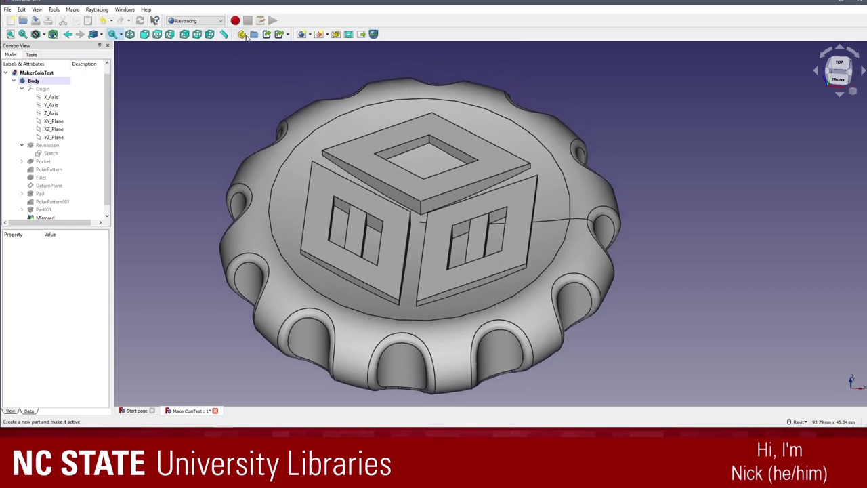
click(374, 33)
click(469, 225)
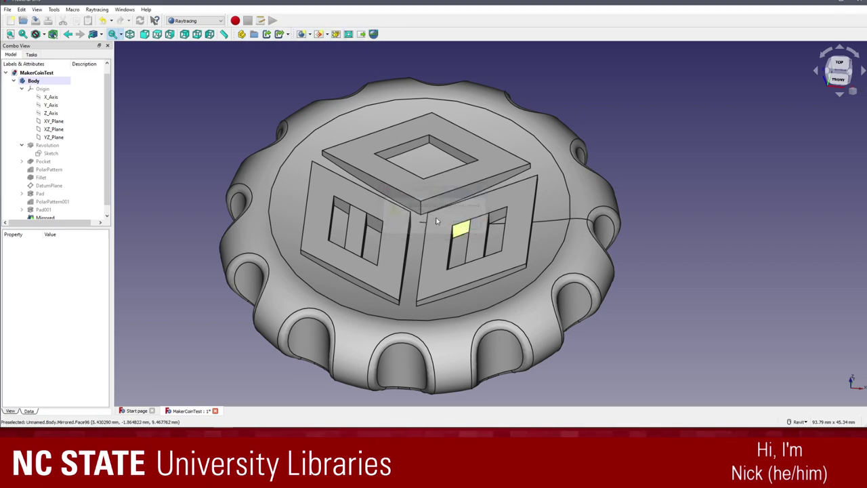
- Collapse the Origin and the Body's feature list in the model tree
scroll(68, 156, down, 1)
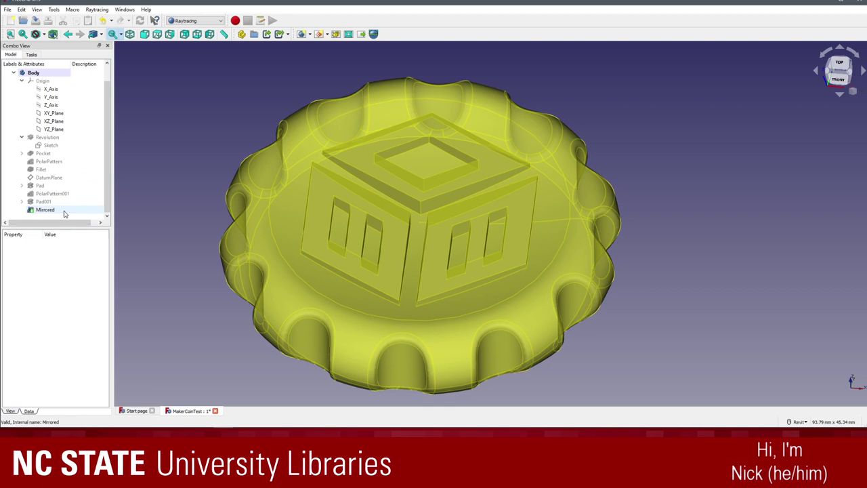
scroll(40, 135, up, 1)
click(24, 82)
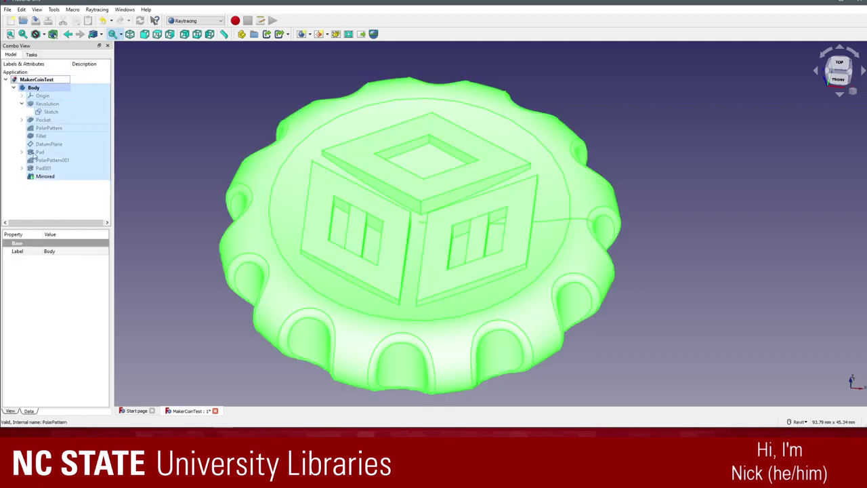
click(53, 194)
click(13, 88)
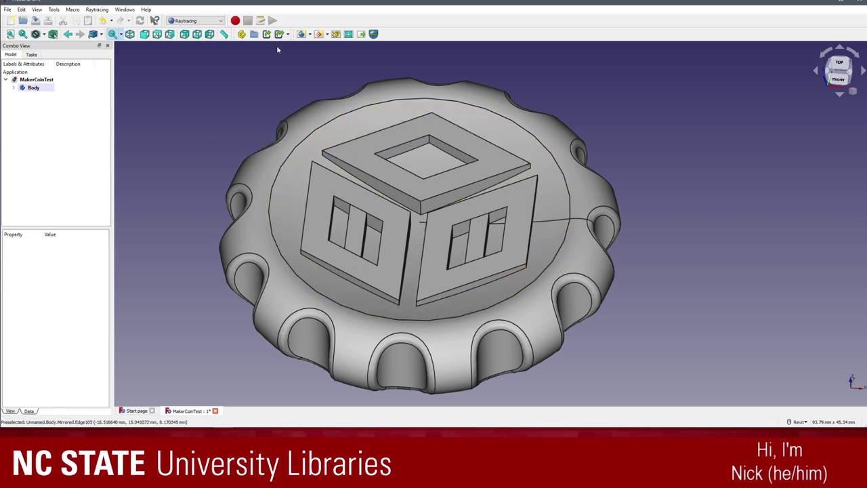
- Open the Body's appearance properties and set its display mode to Wireframe
scroll(407, 224, up, 2)
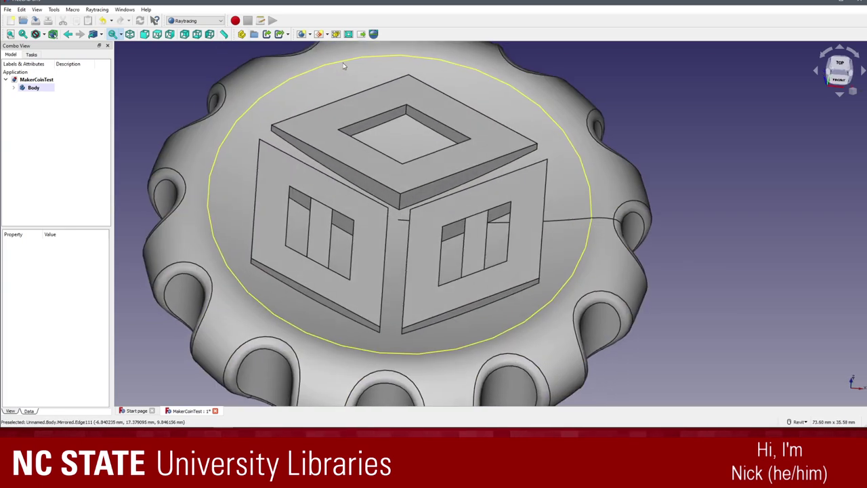
click(40, 88)
right_click(39, 88)
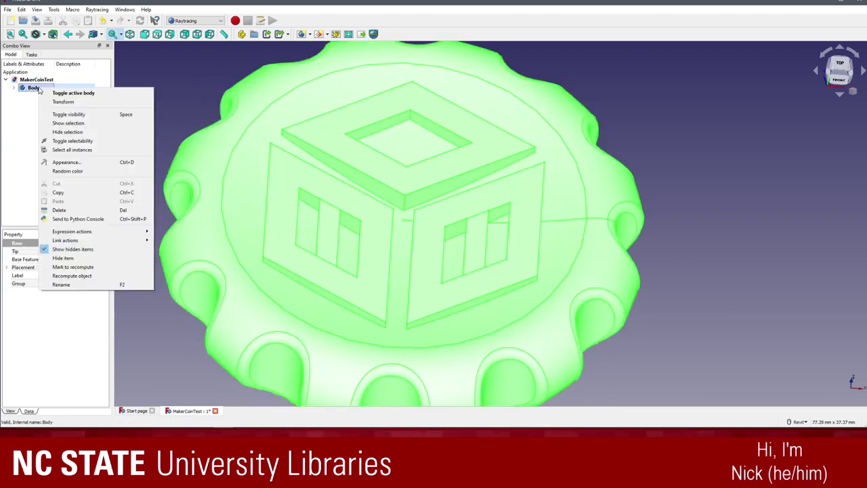
click(85, 163)
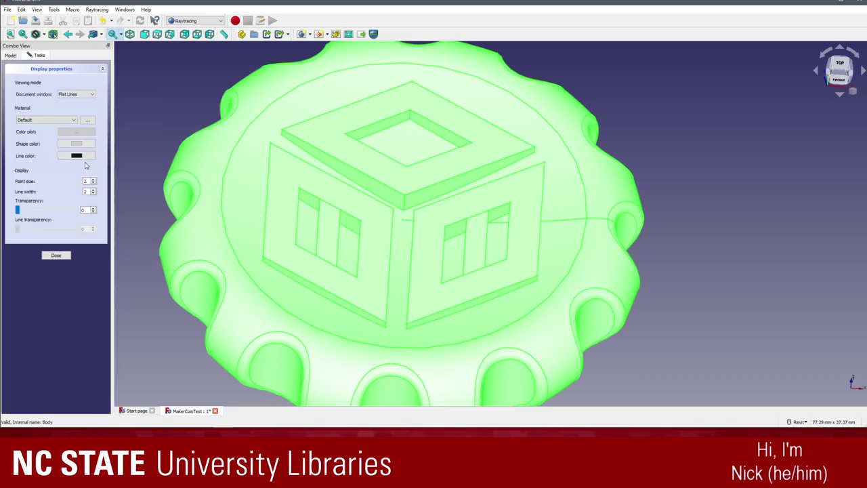
click(80, 96)
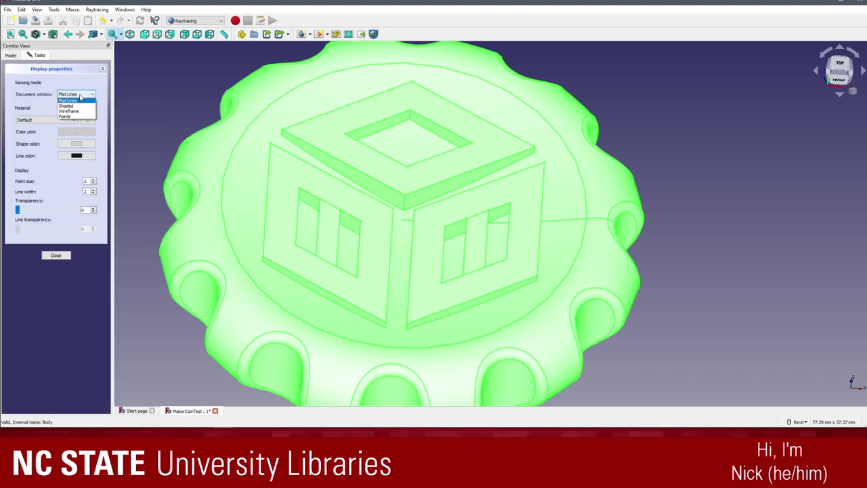
click(81, 111)
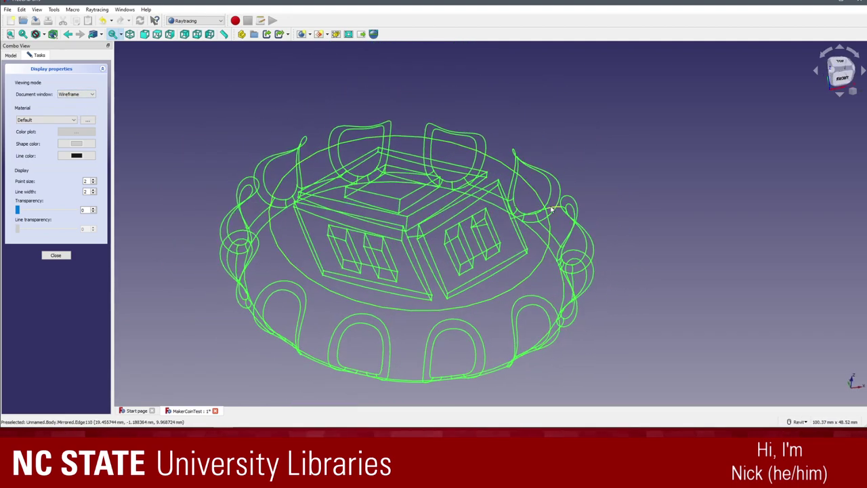
- Set the Body's display mode to Shaded and select the outer face of the front-left diamond frame
click(76, 94)
click(81, 107)
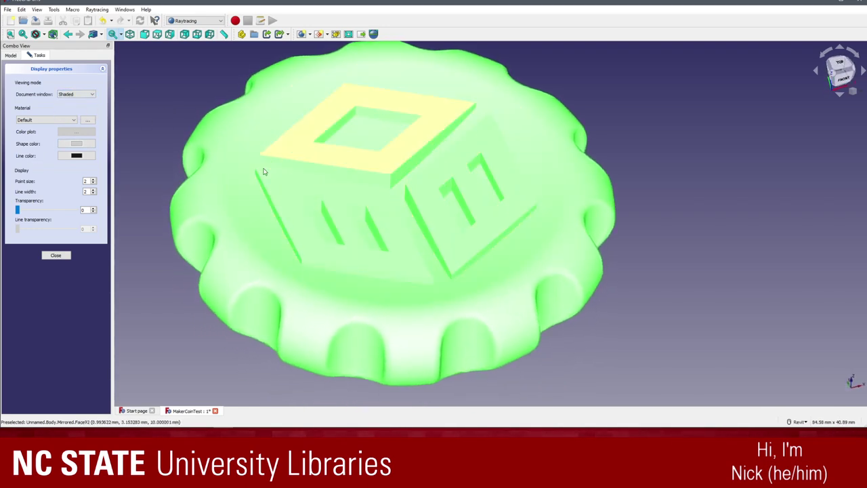
click(167, 116)
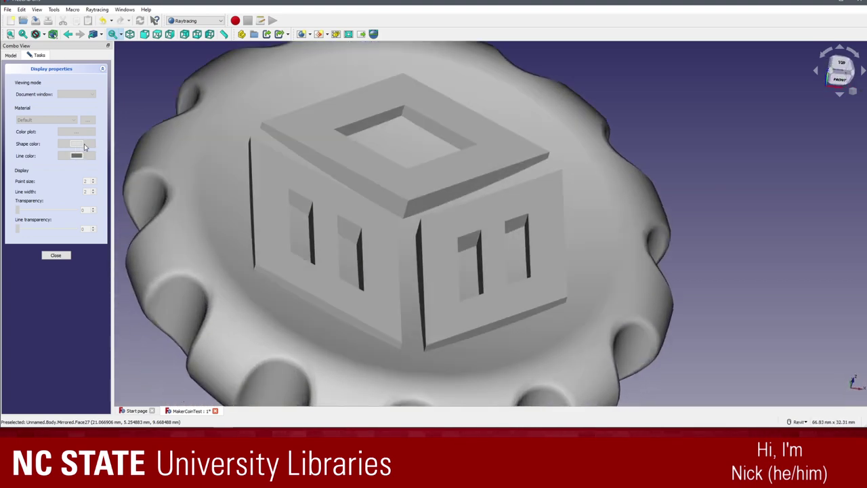
click(233, 207)
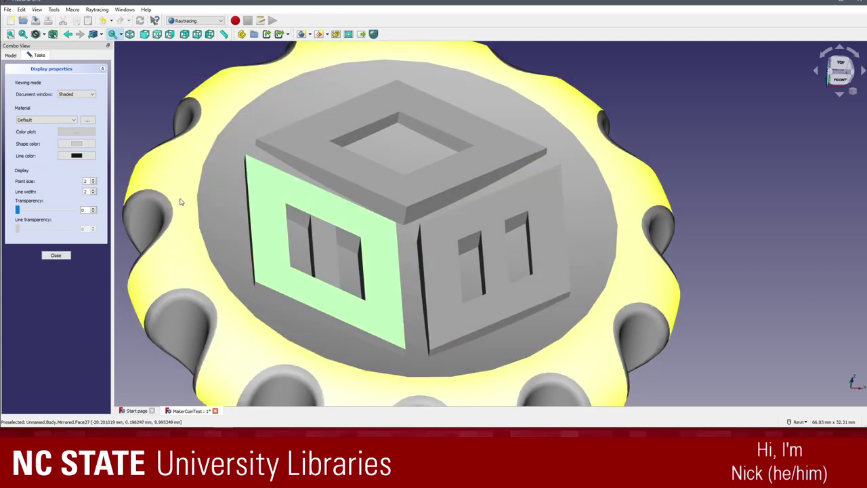
- Set the coin body's shape color to a bright coral red (#ff6668)
click(76, 144)
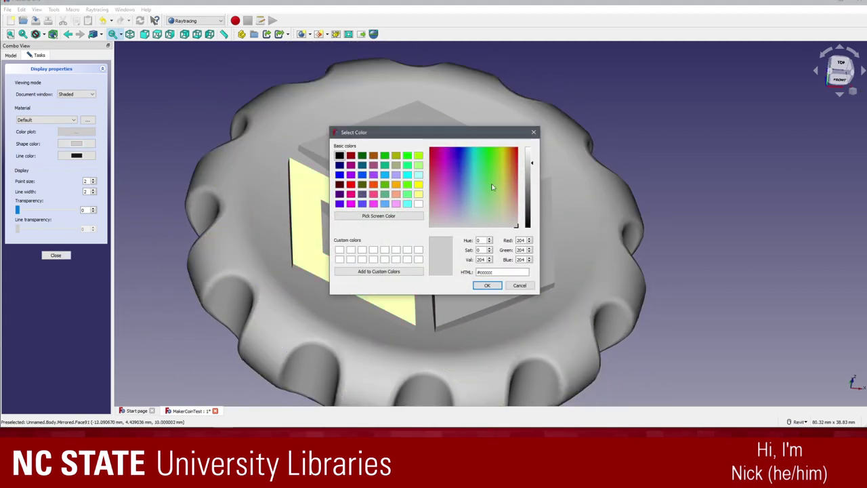
mouse_move(464, 167)
mouse_down()
mouse_move(459, 149)
mouse_move(461, 181)
mouse_move(458, 172)
mouse_up()
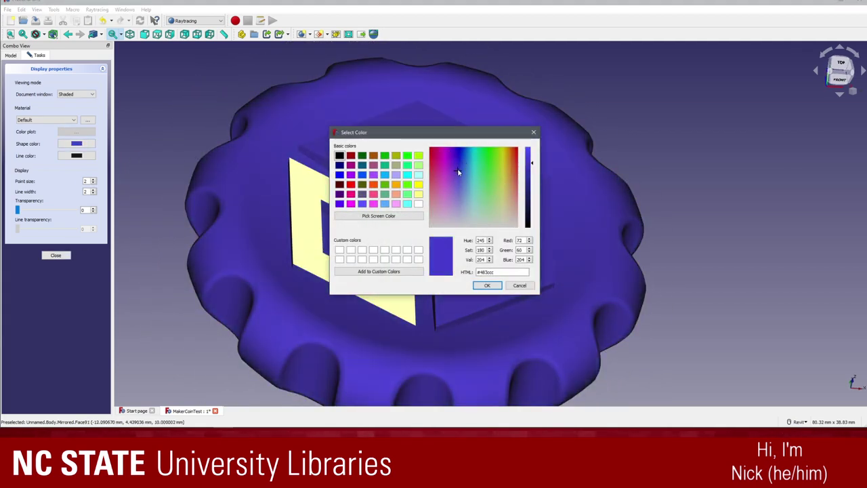
drag(532, 165, 531, 144)
drag(461, 169, 411, 183)
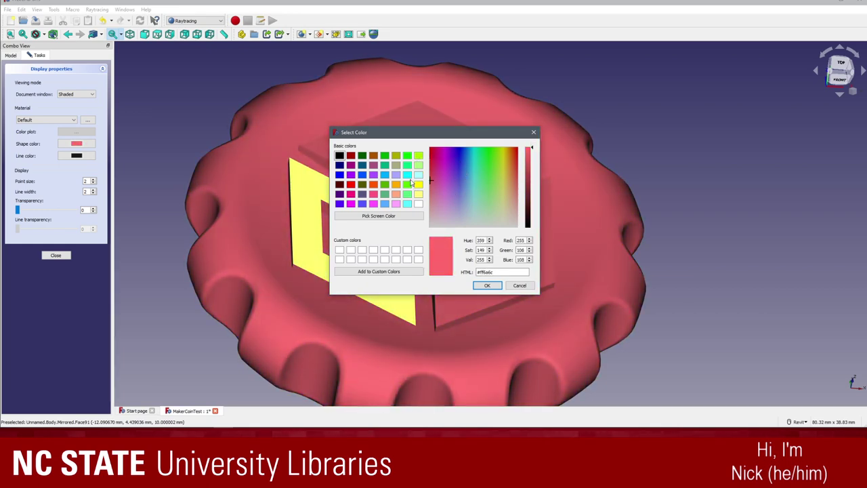
click(488, 286)
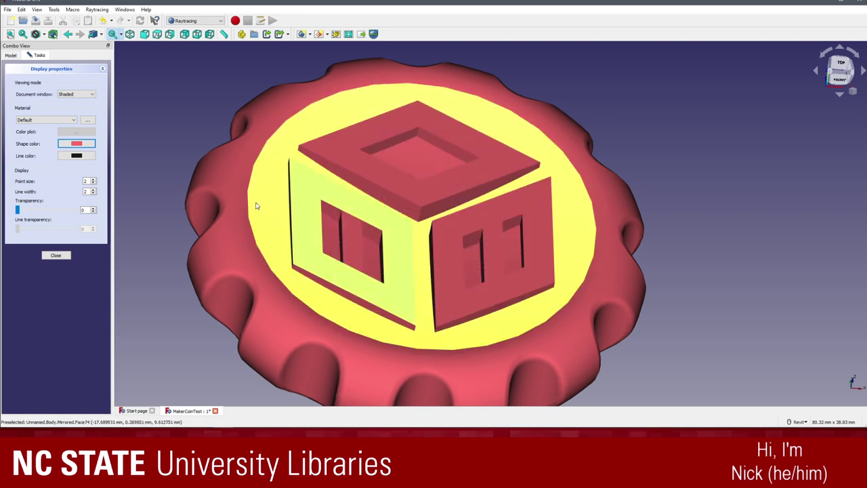
- Change the coin body's shape color to a light purple and clear the selection to check it
shift+middle_drag(258, 203, 96, 149)
click(92, 145)
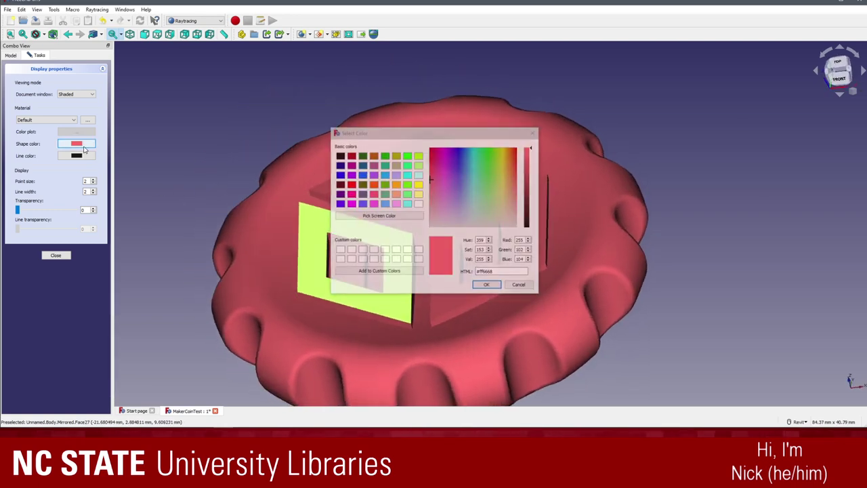
click(447, 175)
drag(447, 174, 450, 189)
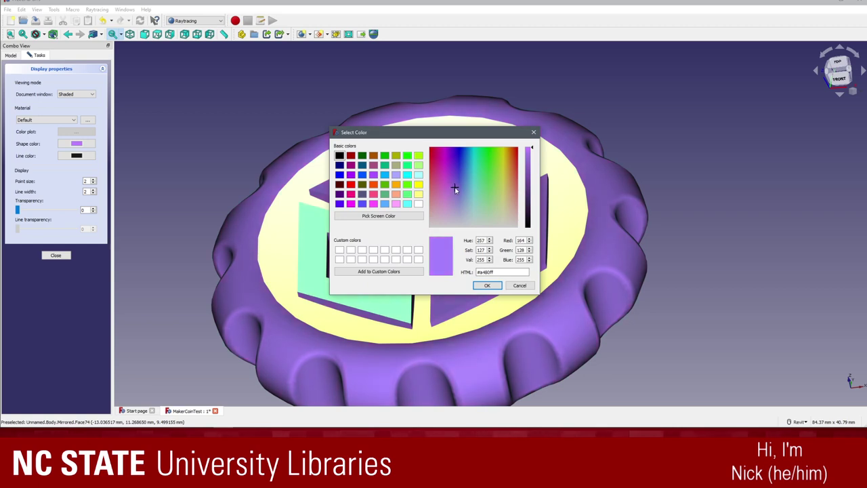
click(486, 286)
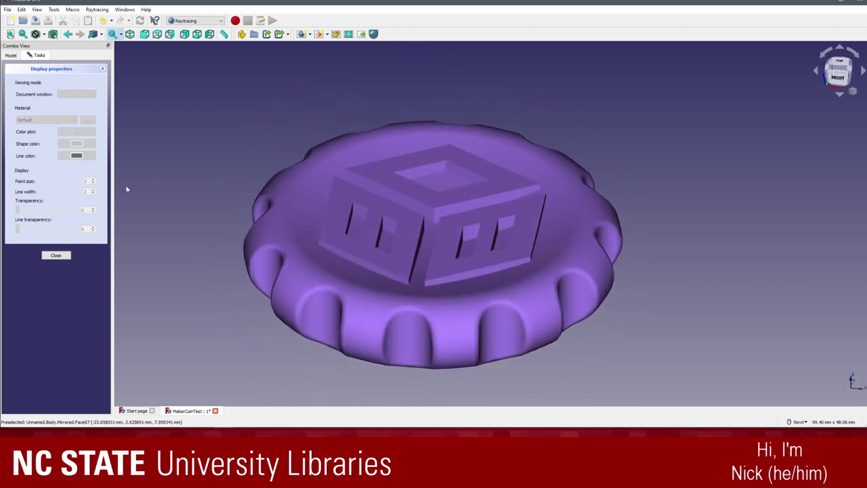
scroll(126, 189, up, 3)
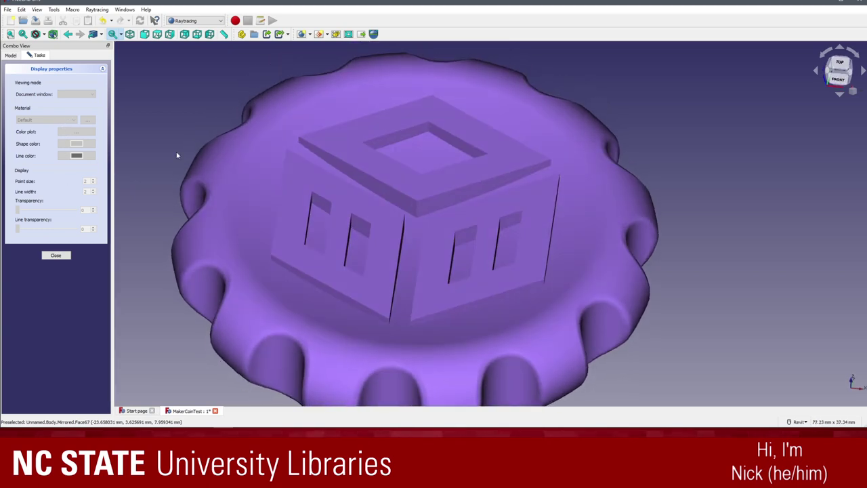
- Select the coin's outer rim face and set the display mode to Flat Lines
click(177, 155)
click(74, 94)
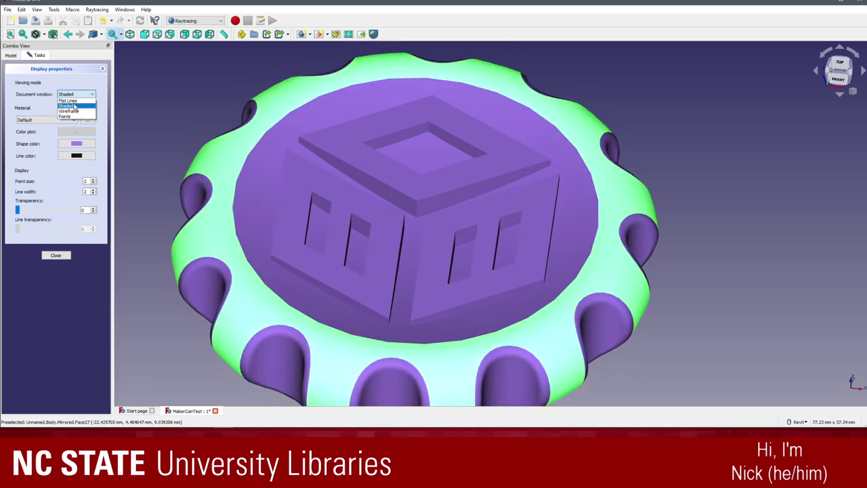
click(70, 100)
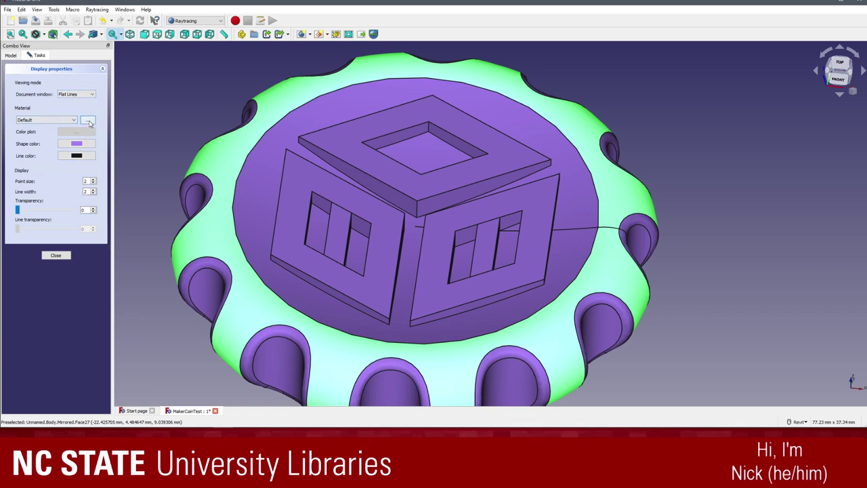
- Apply the Emerald material to the coin body and clear the selection
click(59, 126)
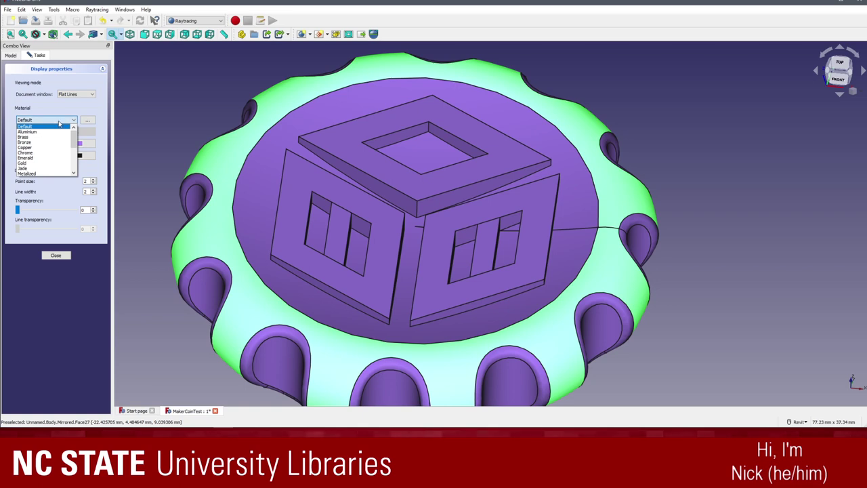
click(40, 158)
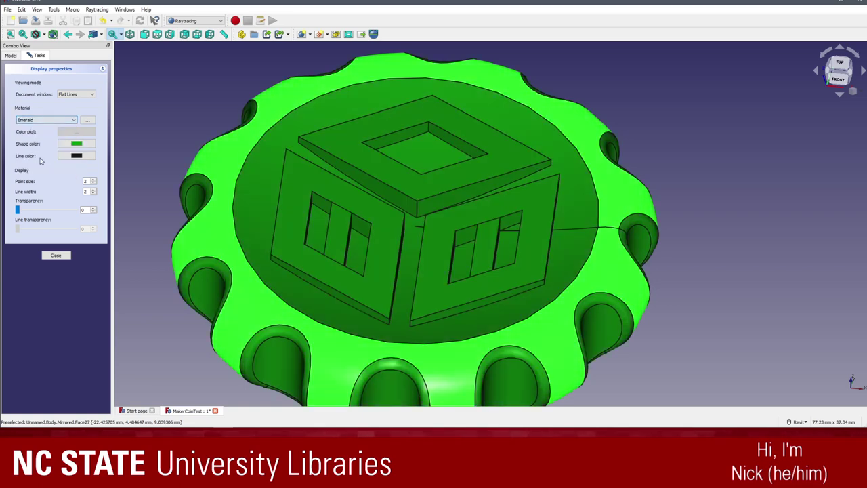
click(188, 132)
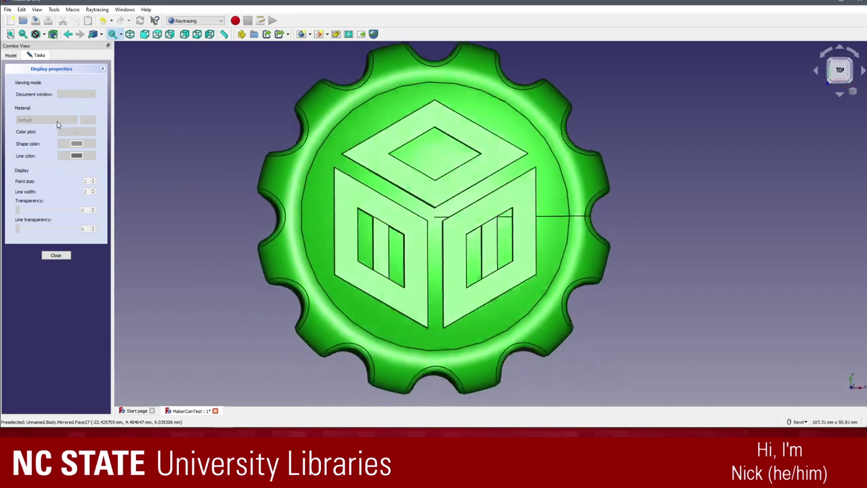
- Choose Flat Lines again as the display mode and apply the Neon GNC material to the coin body
click(77, 94)
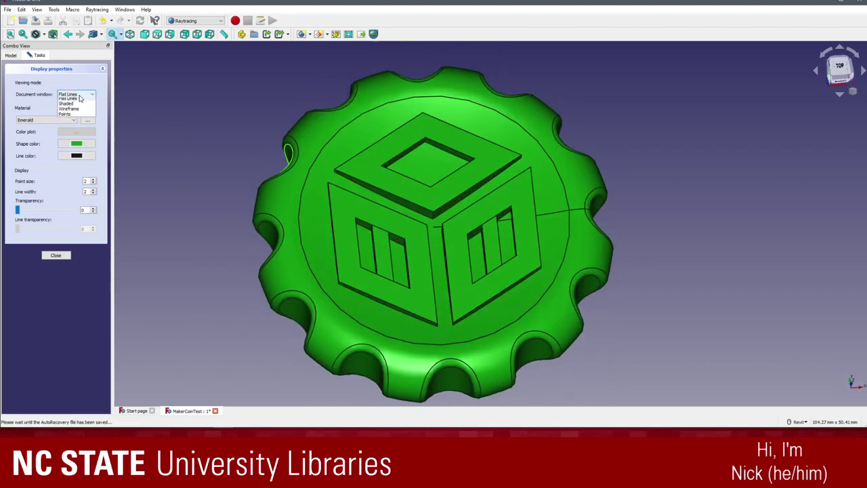
click(79, 100)
click(47, 119)
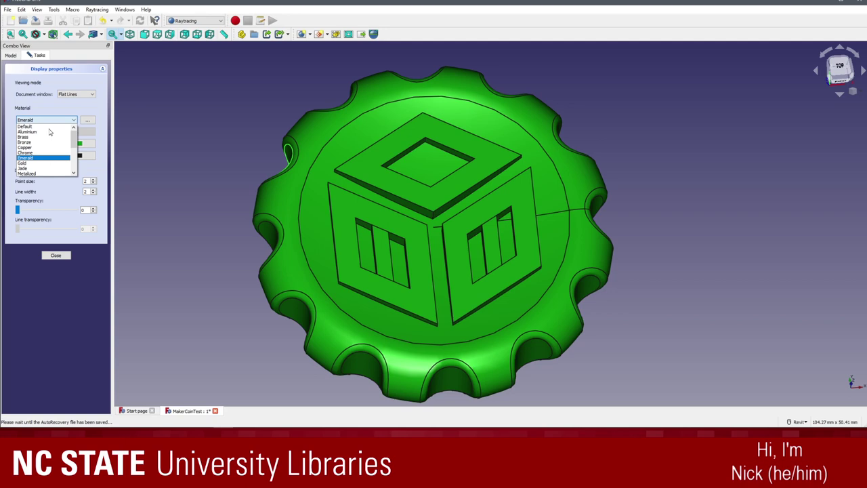
click(48, 165)
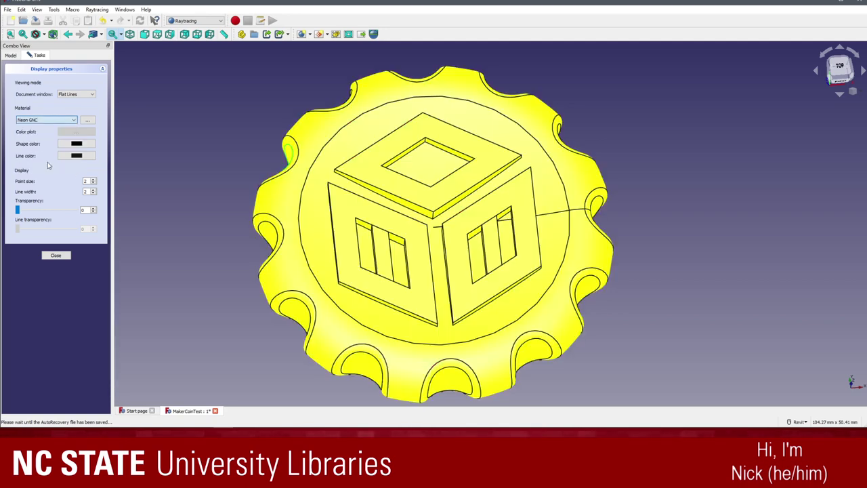
- Try the Metalized material and the Obsidian material on the coin body
click(64, 122)
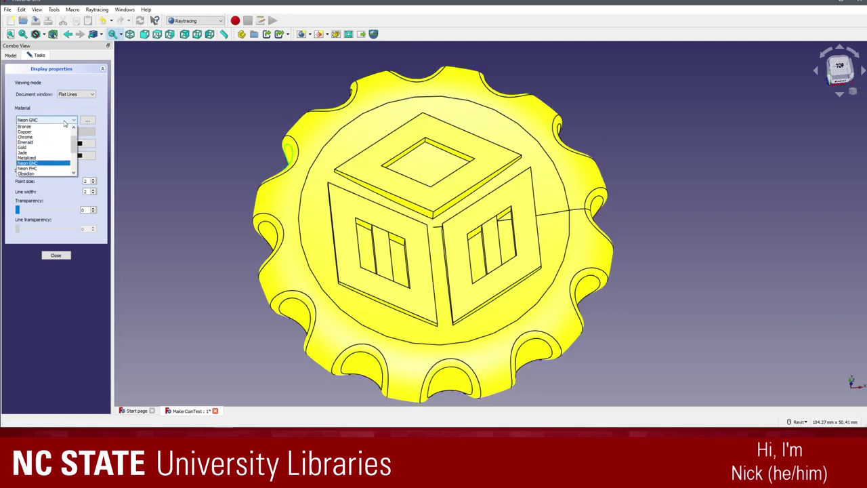
click(49, 158)
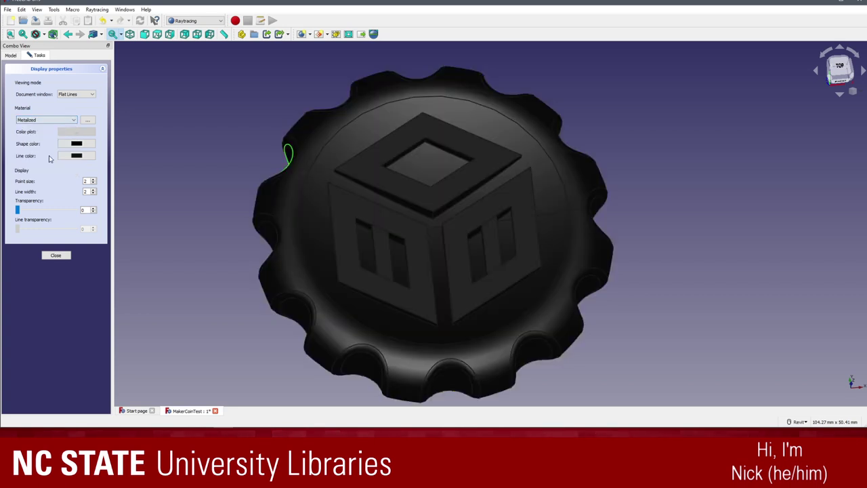
click(43, 121)
click(39, 146)
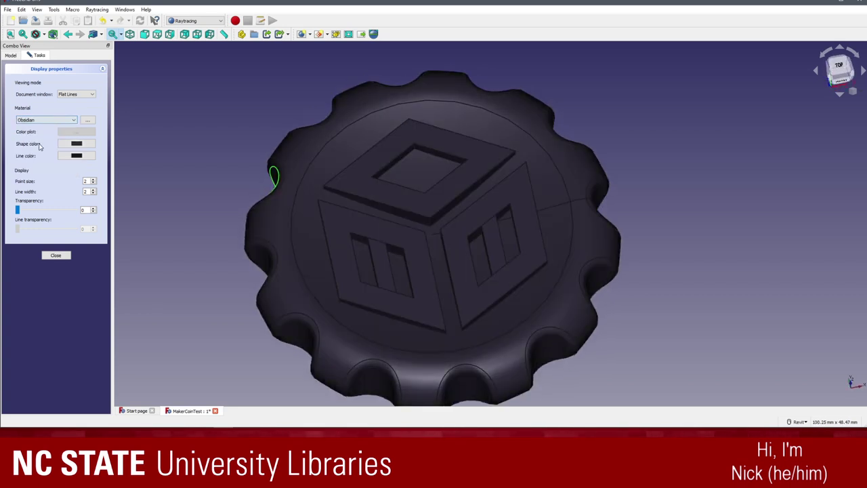
- Apply the Stone material to the coin body and view it from the top
click(41, 119)
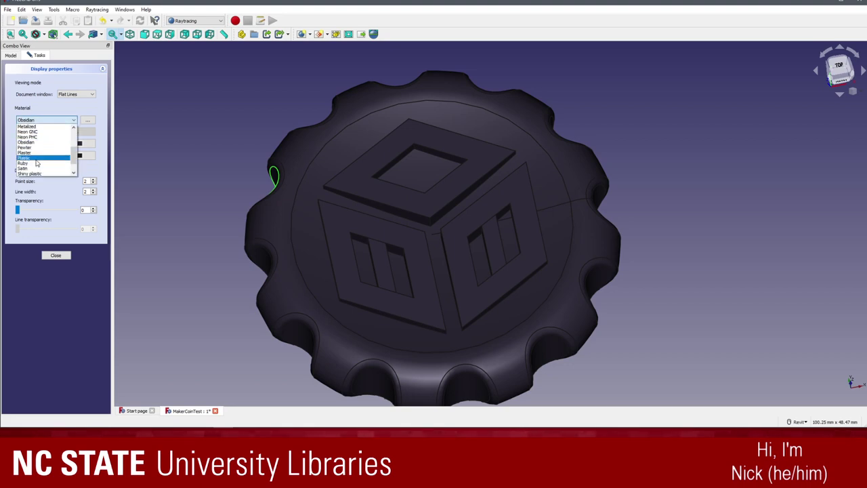
scroll(41, 164, down, 1)
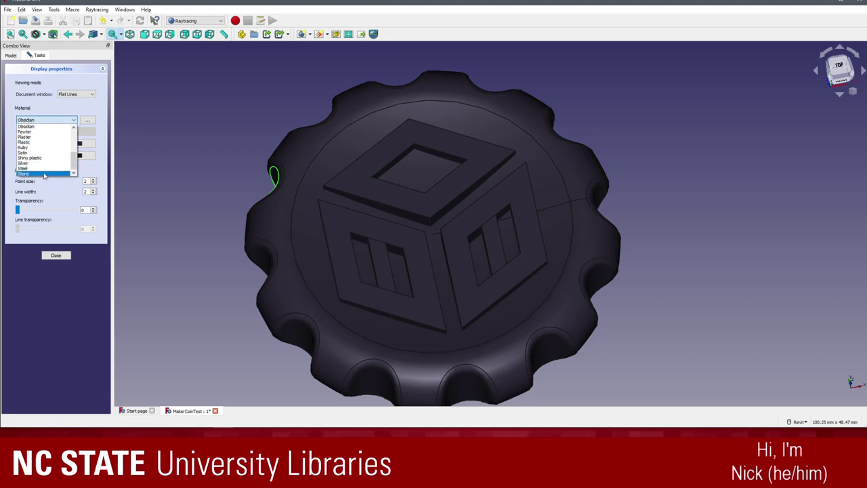
click(48, 174)
key(0)
key(2)
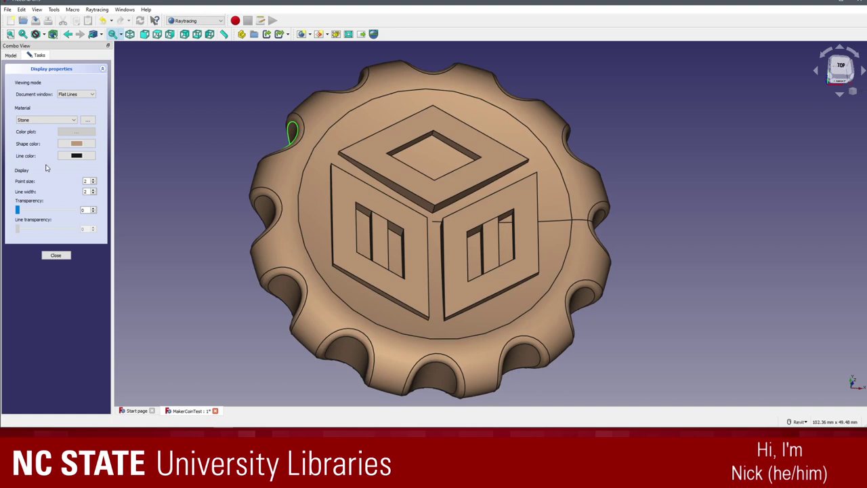
- Apply the Neon PHC material to the coin body and clear the selection
click(41, 120)
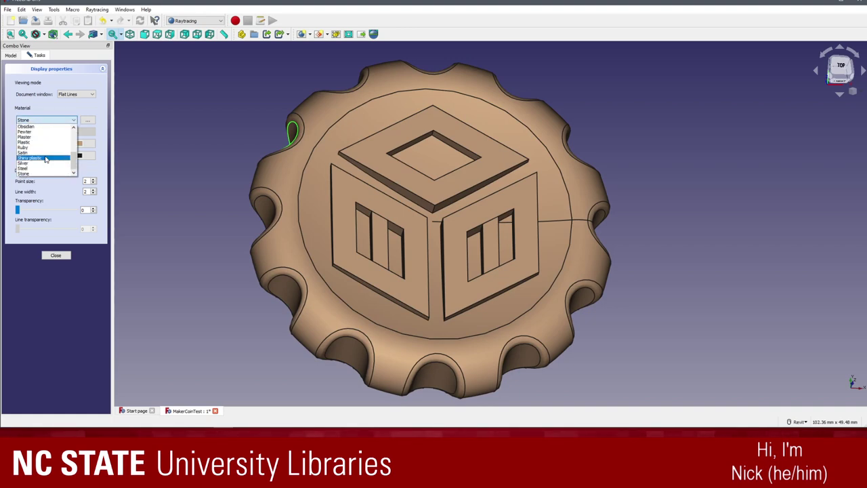
scroll(45, 163, up, 2)
click(45, 145)
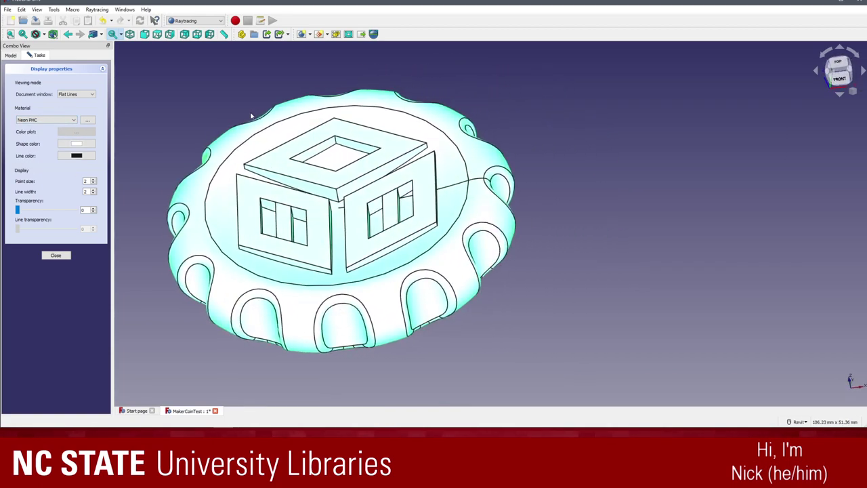
click(608, 172)
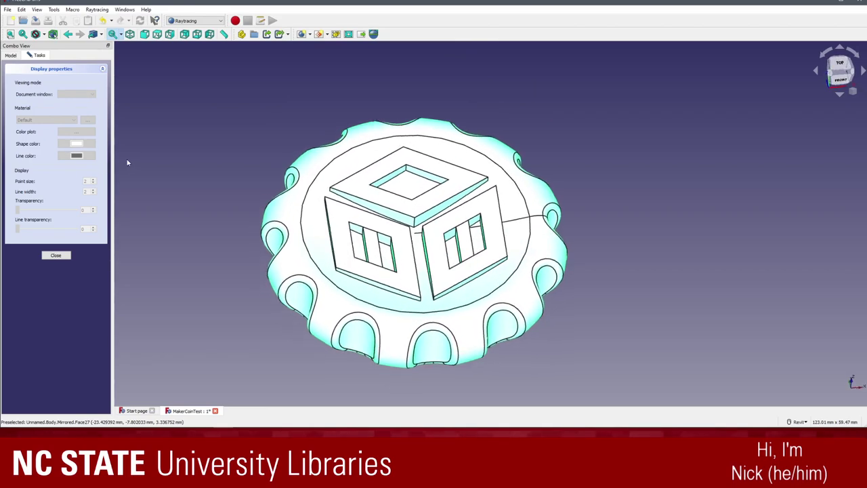
- Set the coin body's shape color to purple #7700ff
click(85, 147)
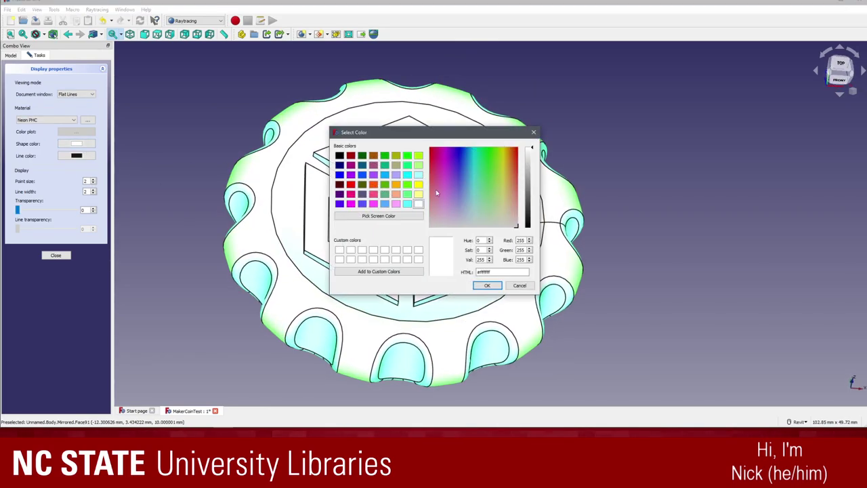
drag(436, 189, 452, 142)
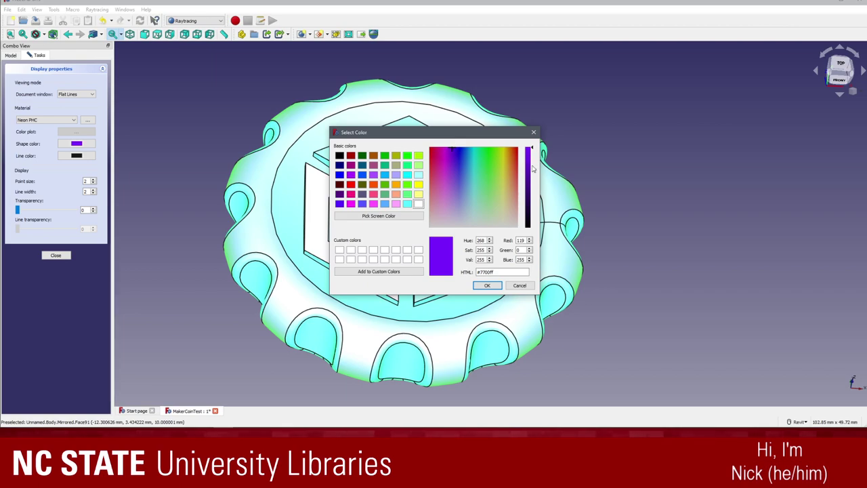
click(487, 286)
click(646, 257)
shift+middle_drag(647, 257, 204, 176)
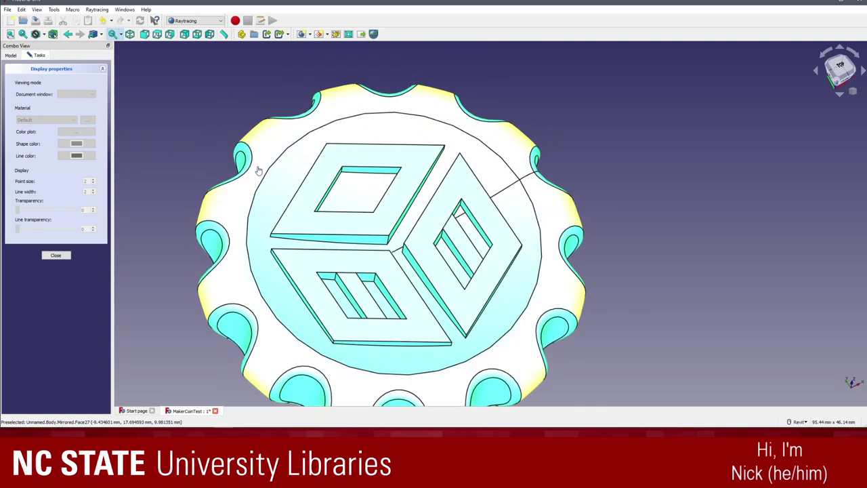
click(260, 170)
click(157, 170)
scroll(247, 184, down, 2)
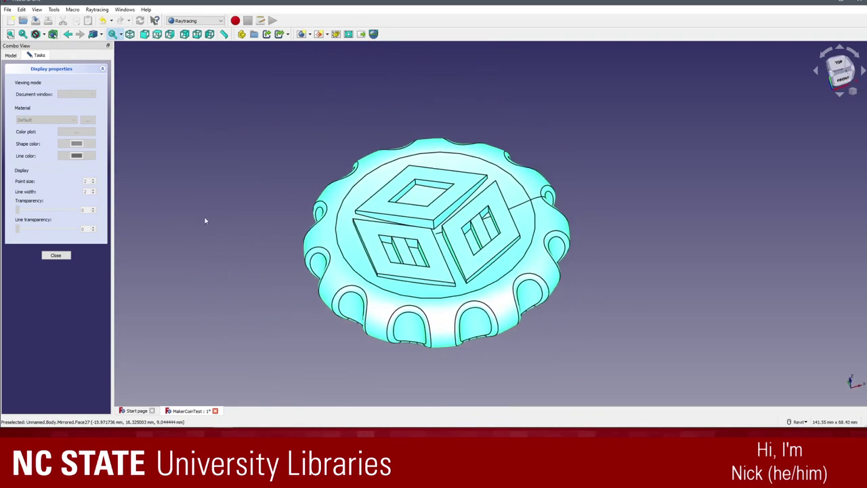
scroll(206, 221, up, 2)
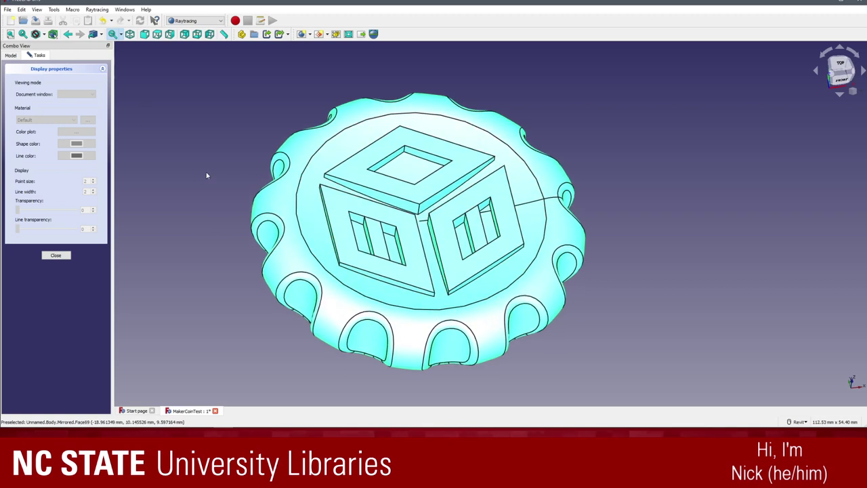
- Create a POV-Ray project with the non-perspective camera and match the project's camera to the current view of the coin
click(302, 34)
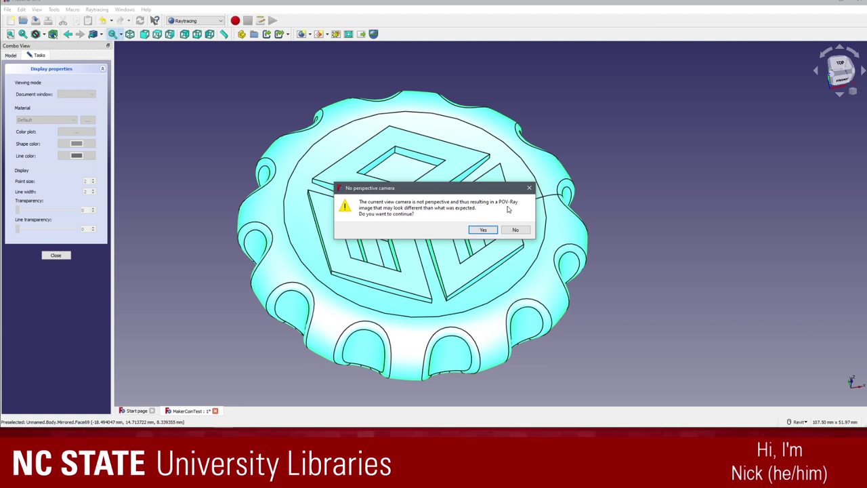
click(482, 230)
click(13, 56)
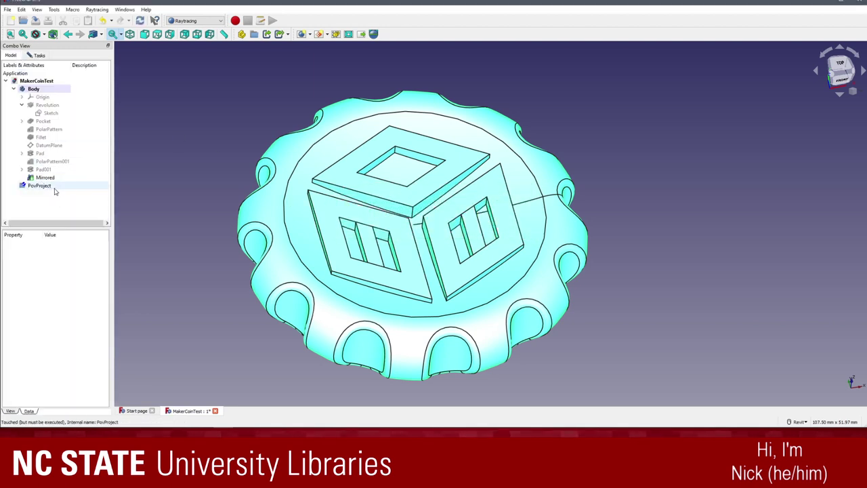
click(40, 186)
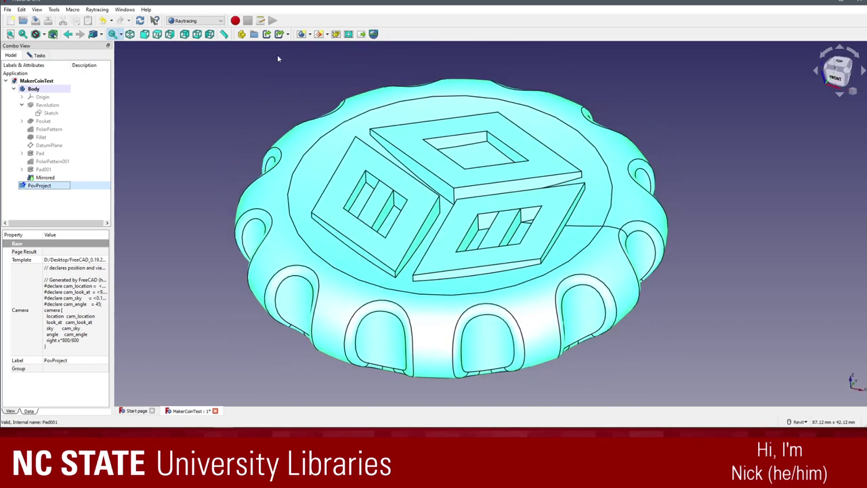
click(347, 35)
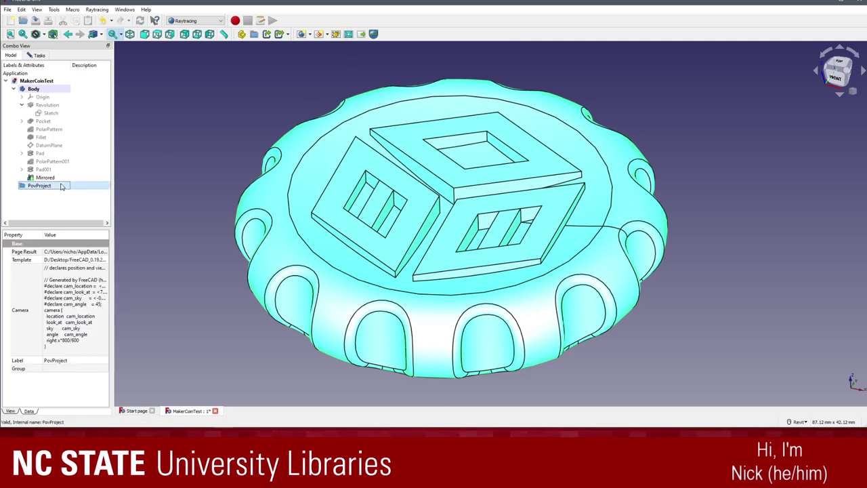
- Open the POV-Ray project's export, leave it without saving, and try to render the project
click(362, 35)
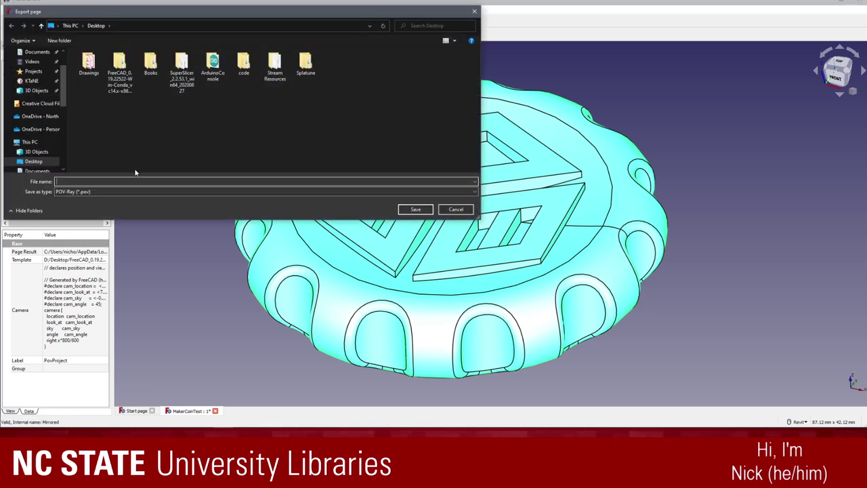
click(454, 210)
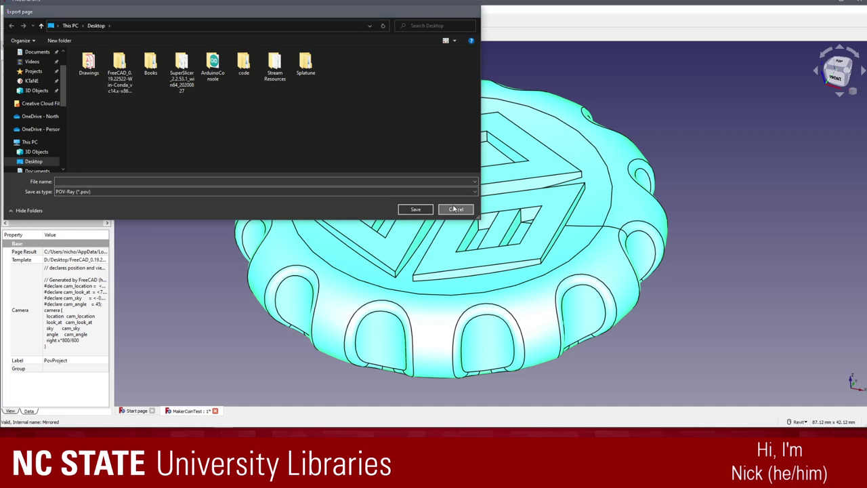
click(374, 35)
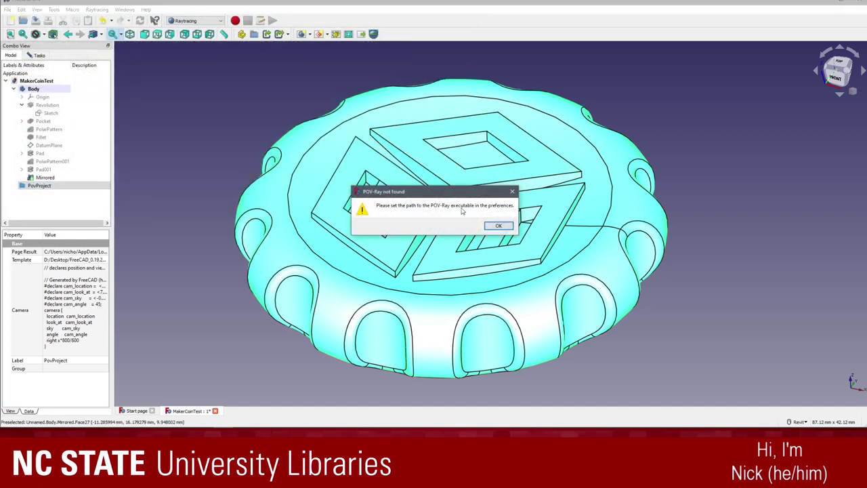
click(498, 226)
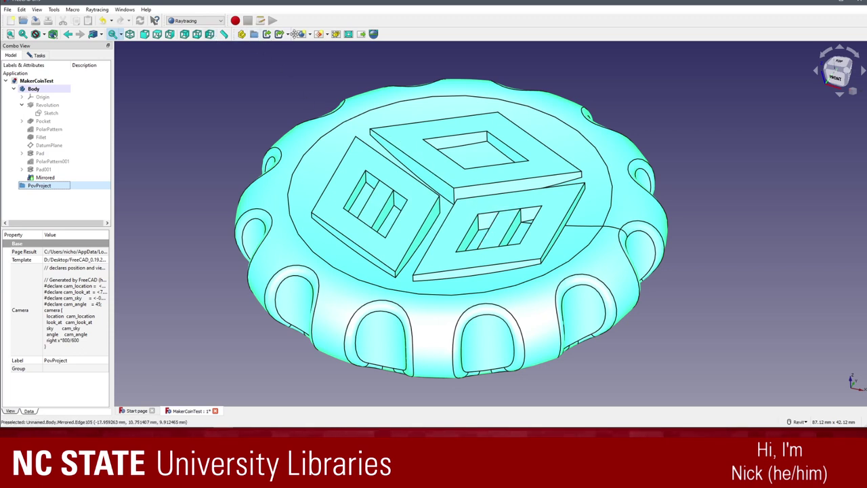
click(309, 35)
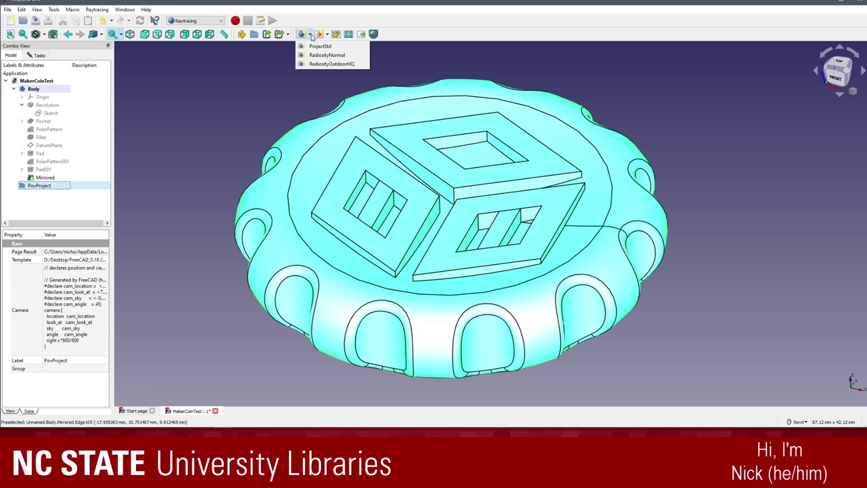
click(321, 55)
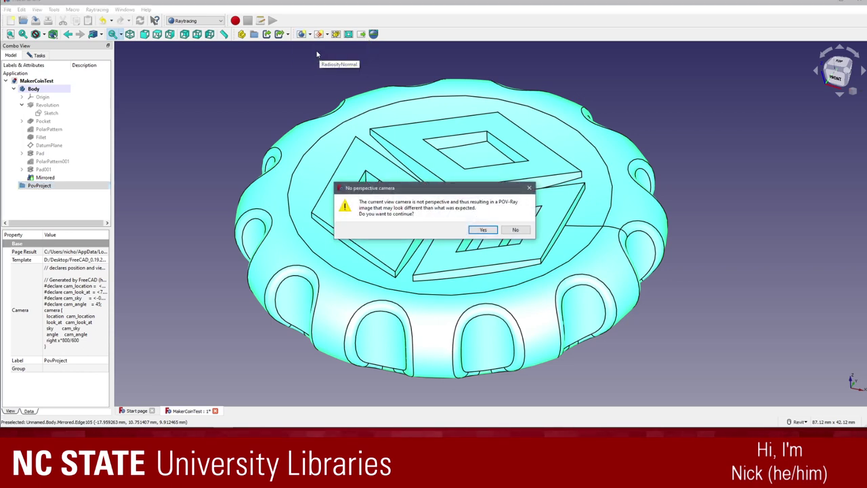
click(516, 229)
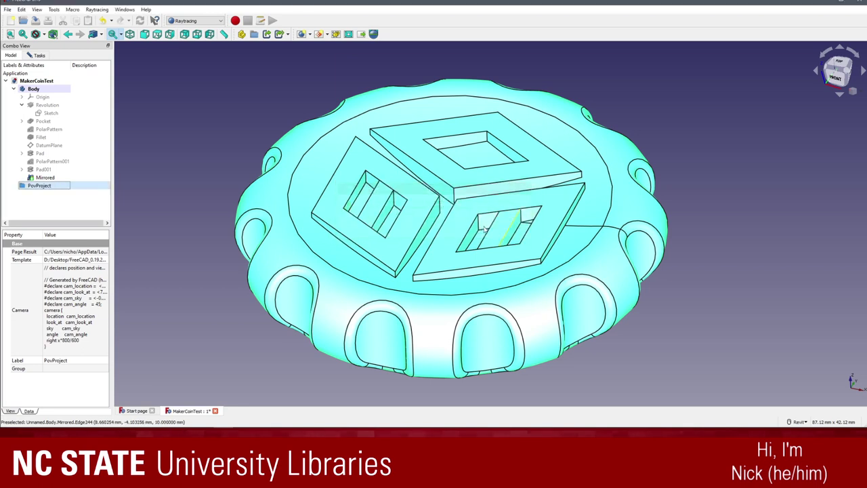
right_click(49, 191)
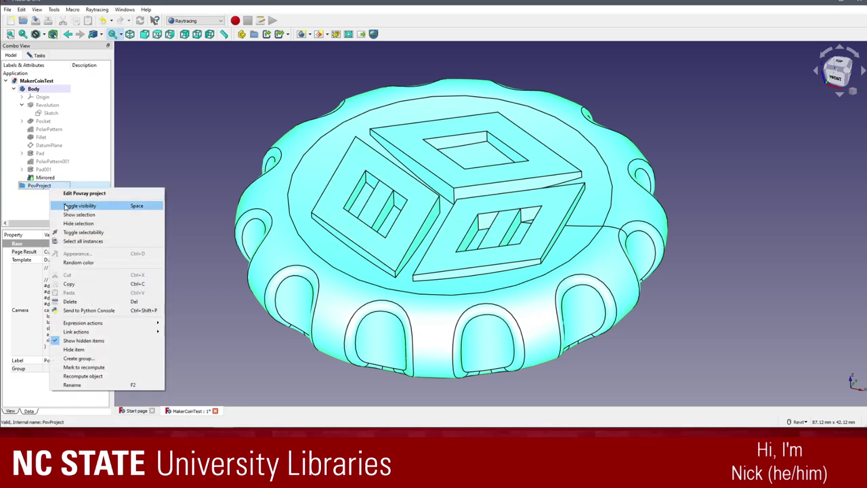
click(17, 205)
click(58, 187)
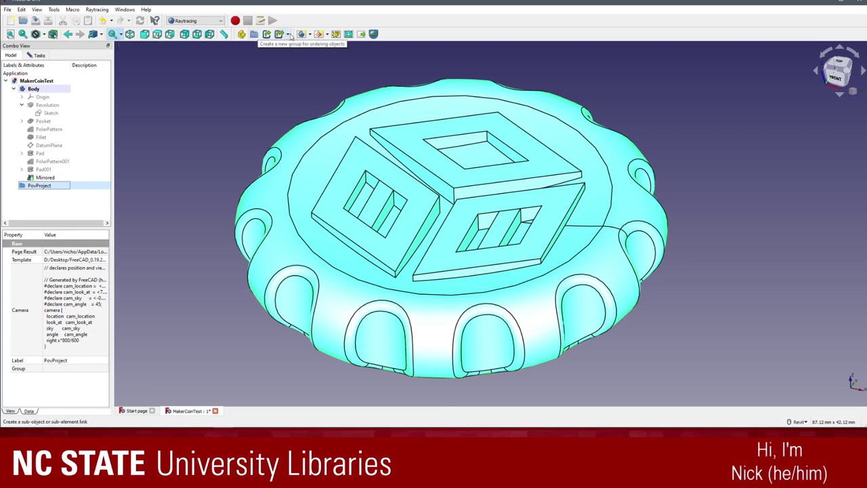
- Create a LuxRender project from the LuxClassic template, continuing with the non-perspective camera, and select it in the model tree
click(328, 35)
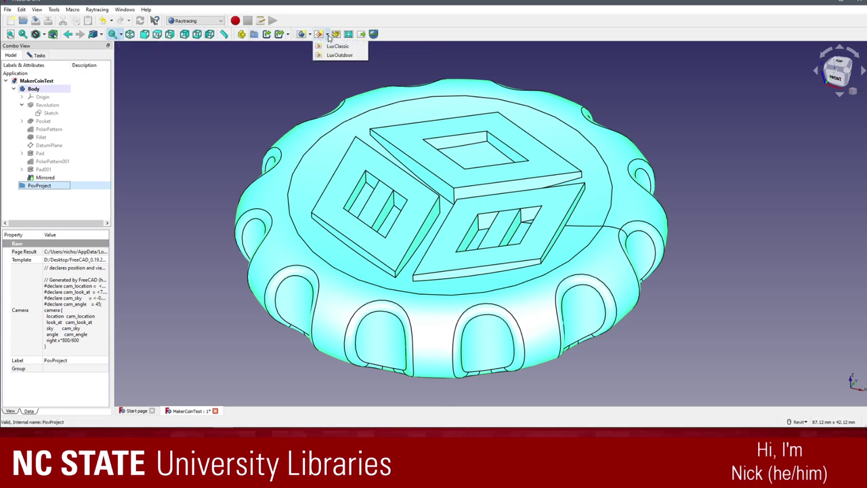
click(336, 46)
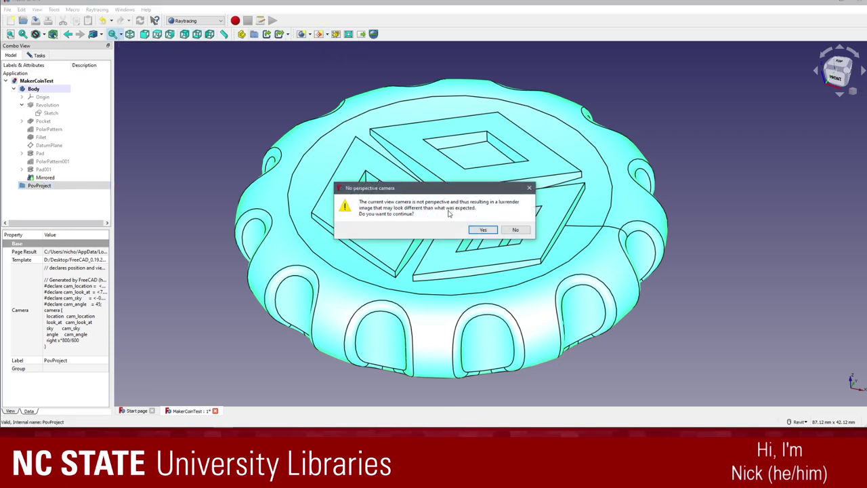
click(483, 230)
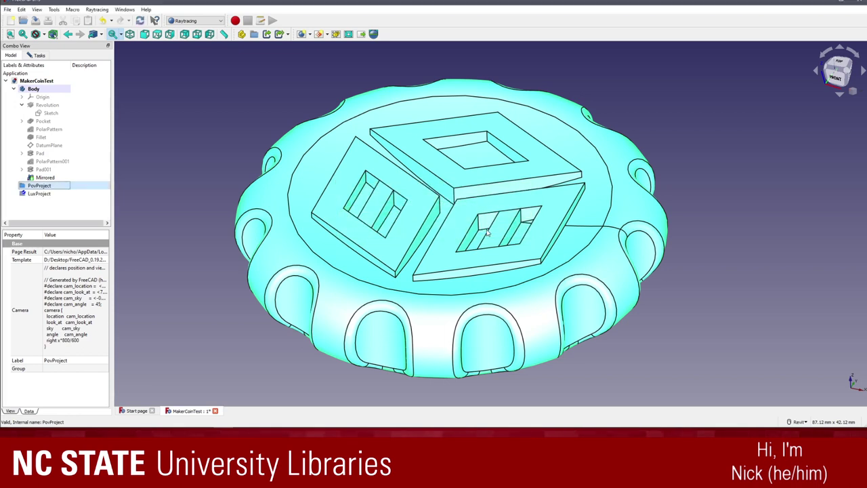
click(48, 195)
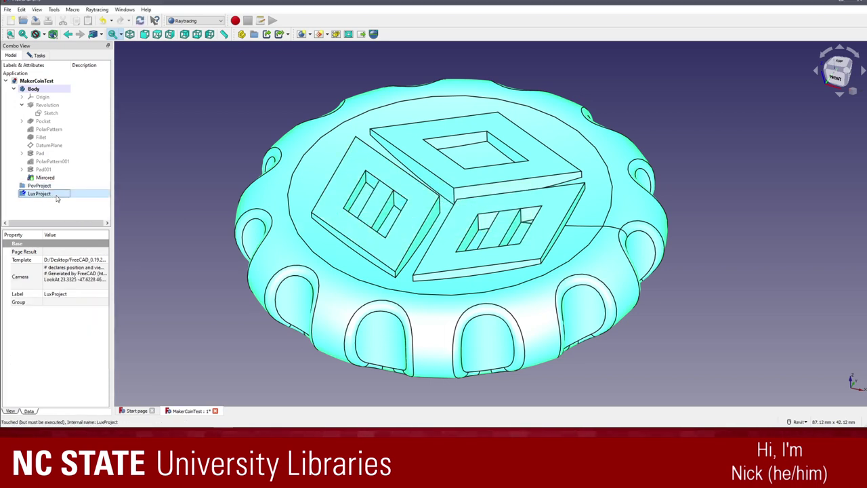
- Delete the LuxRender project from the document
right_click(58, 198)
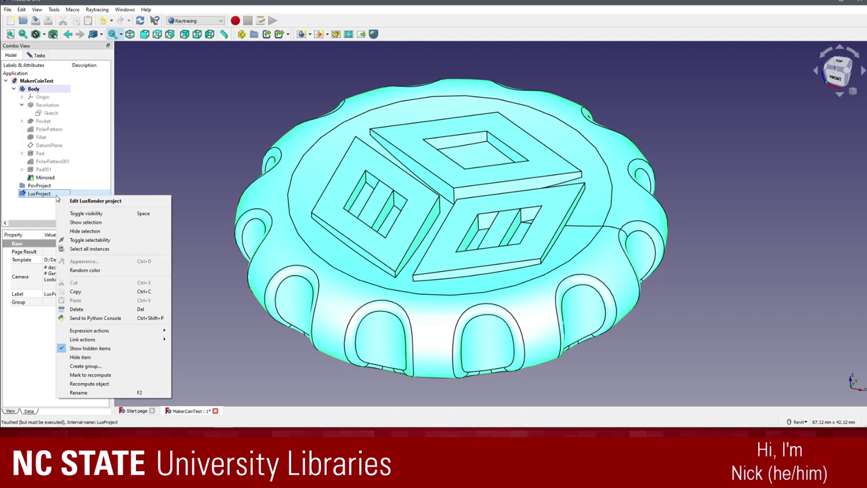
click(43, 205)
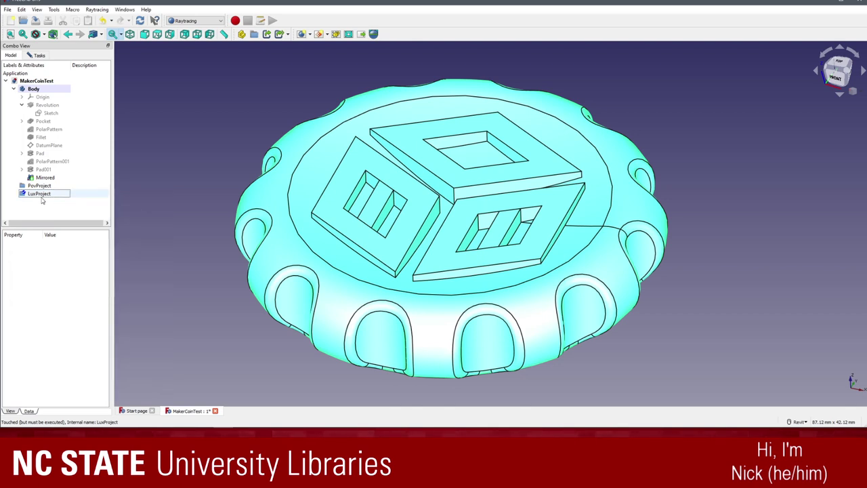
click(43, 195)
key(Delete)
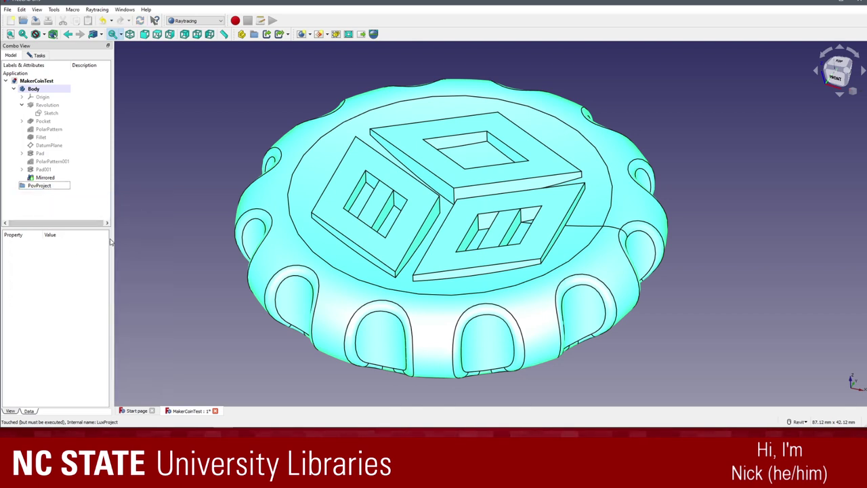
mouse_move(122, 415)
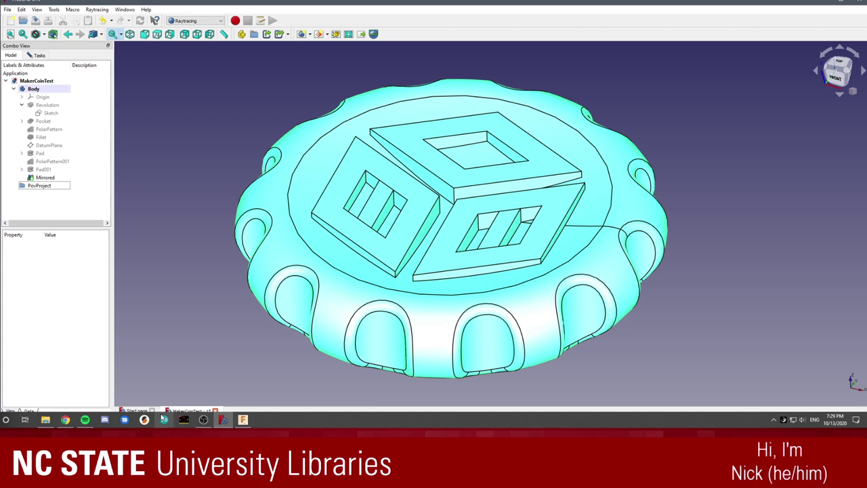
click(65, 420)
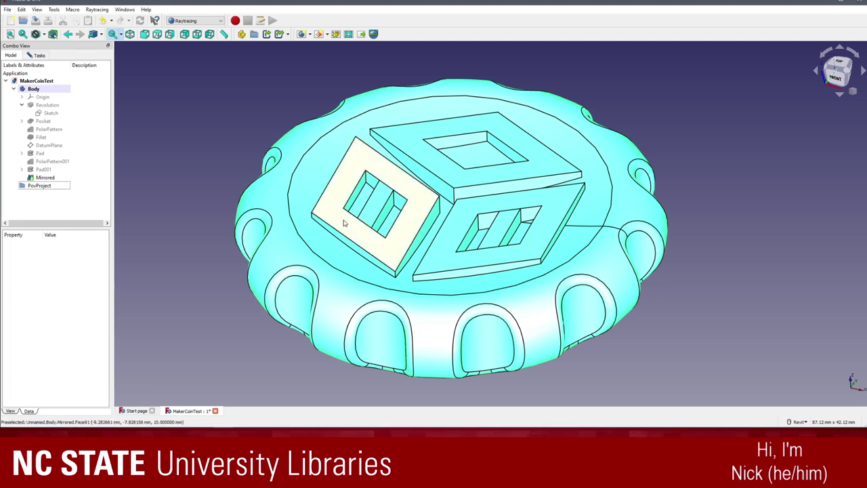
- Delete the POV-Ray project from the document, leaving only the coin body
click(40, 185)
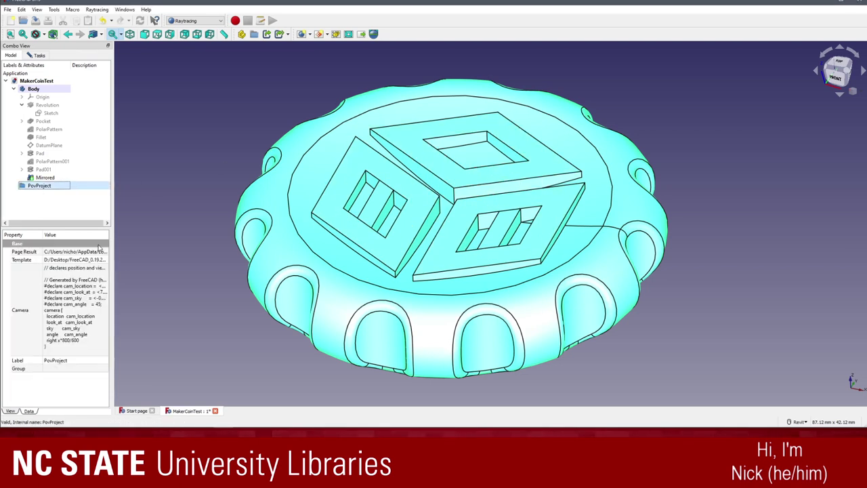
key(Delete)
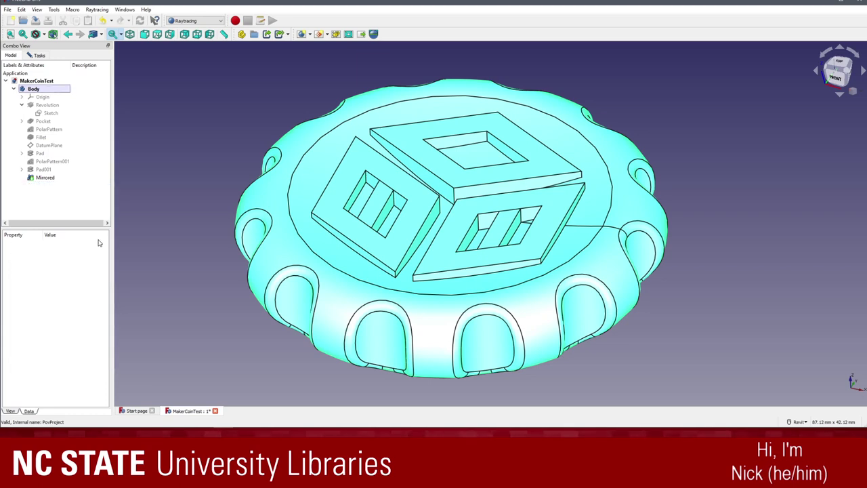
shift+middle_drag(233, 182, 269, 107)
scroll(269, 107, up, 1)
scroll(269, 107, down, 2)
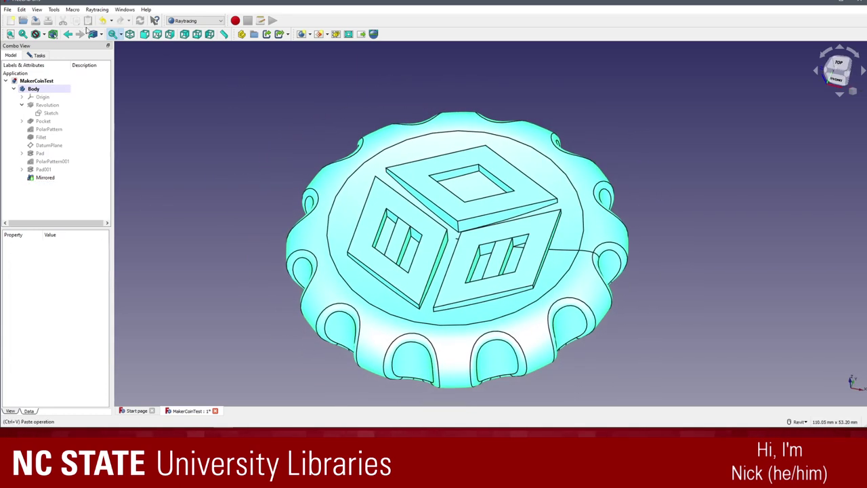
click(41, 91)
right_click(41, 93)
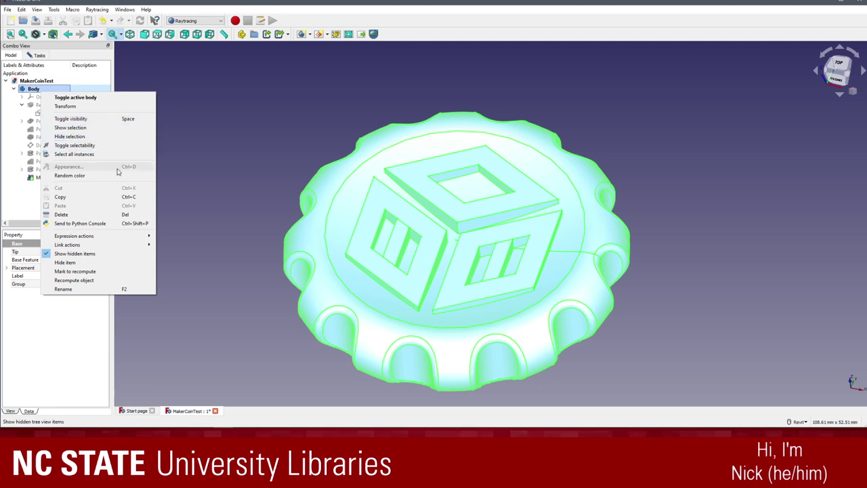
mouse_move(101, 248)
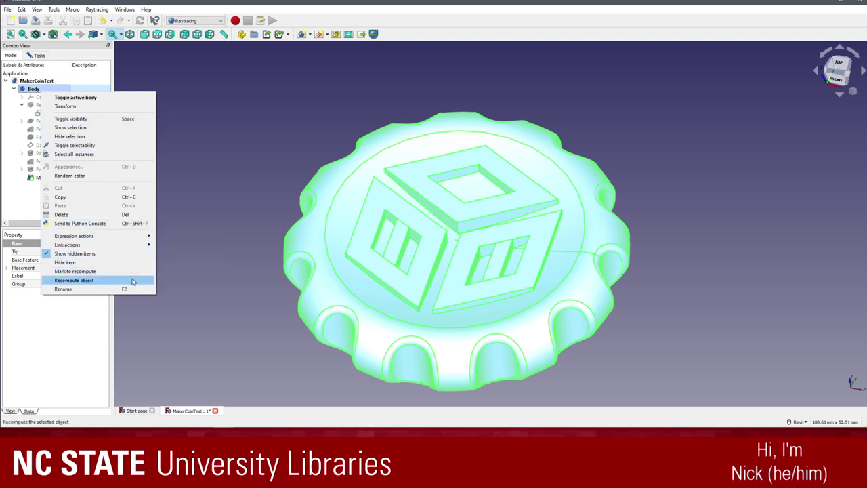
click(152, 77)
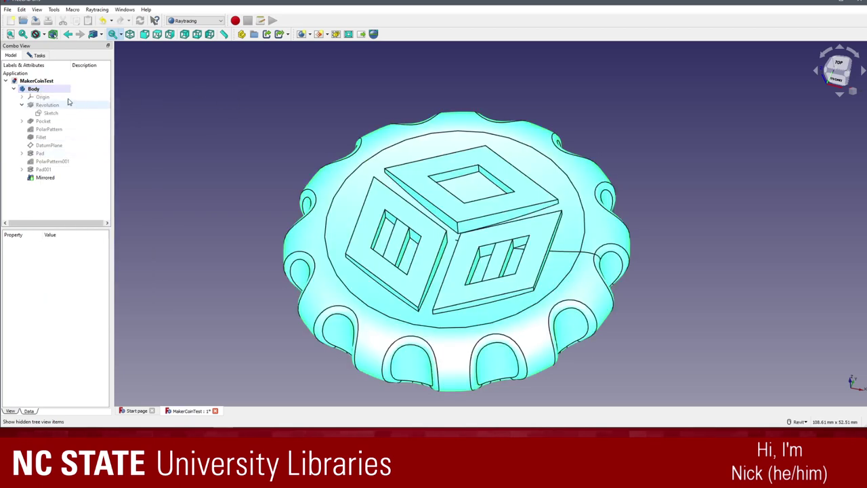
- Switch from the Raytracing workbench to the Mesh Design workbench
click(193, 21)
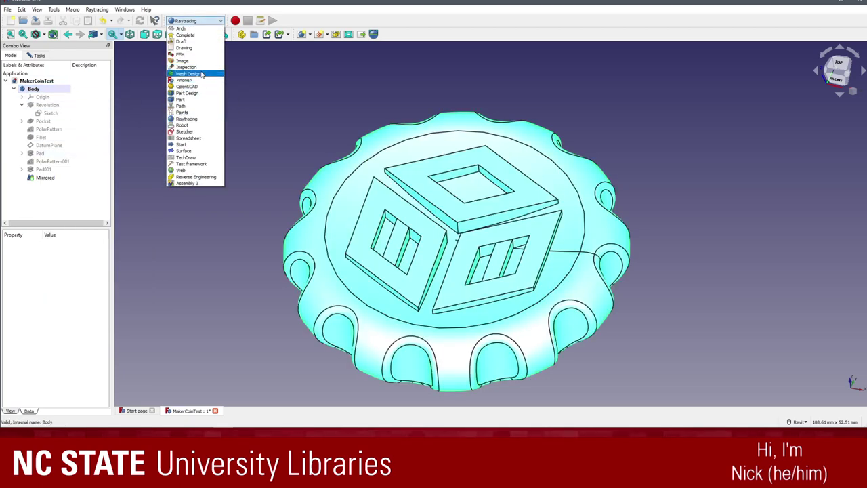
click(196, 74)
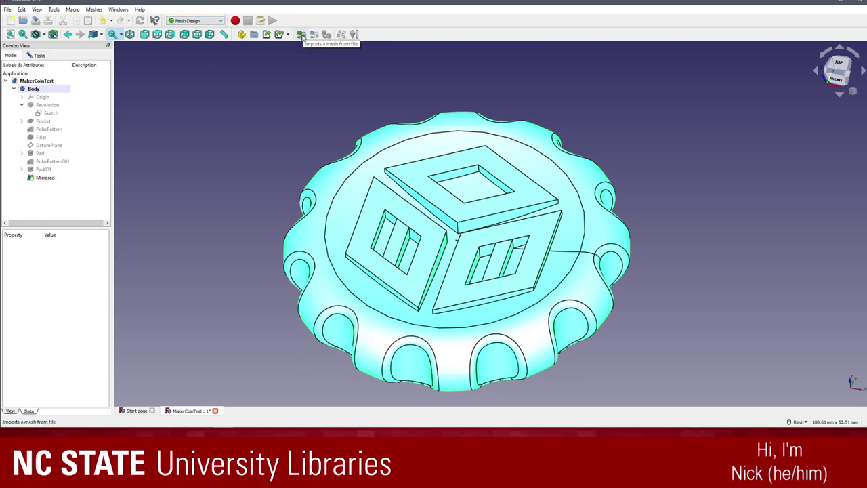
- Switch to the Part Design workbench and set the coin's display mode to Flat Lines
click(195, 20)
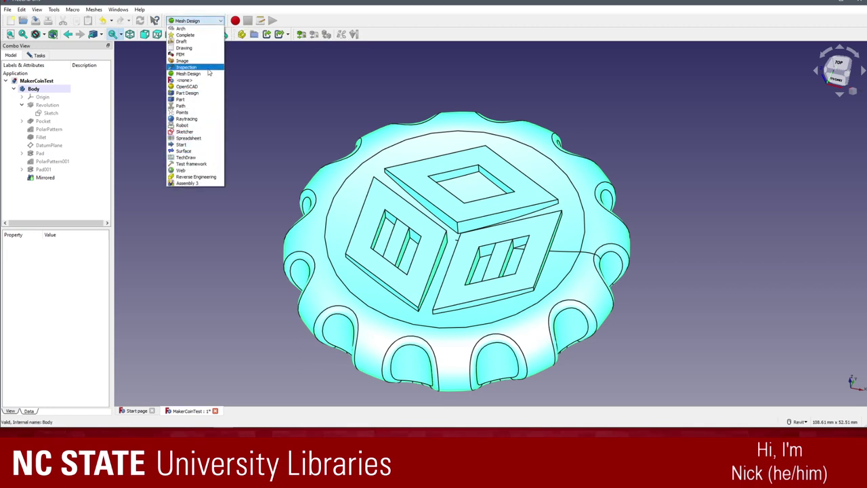
click(187, 93)
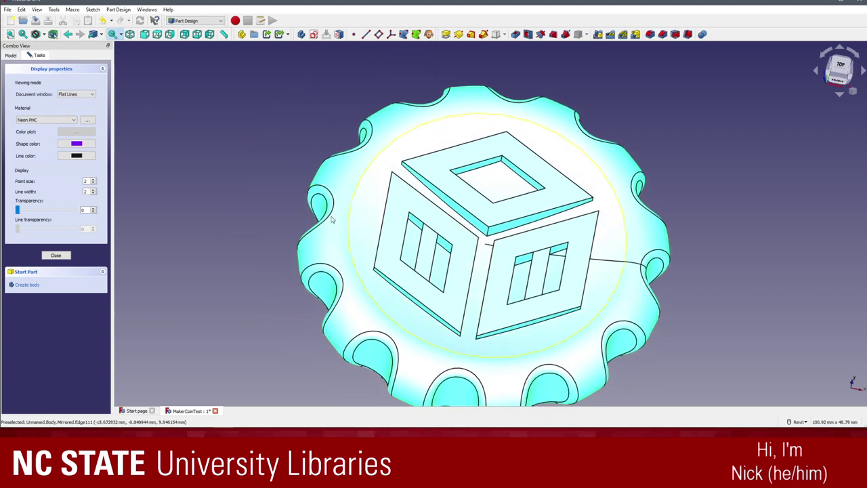
click(77, 94)
click(77, 100)
- Try the Aluminium, Brass and Bronze materials on the coin
click(47, 120)
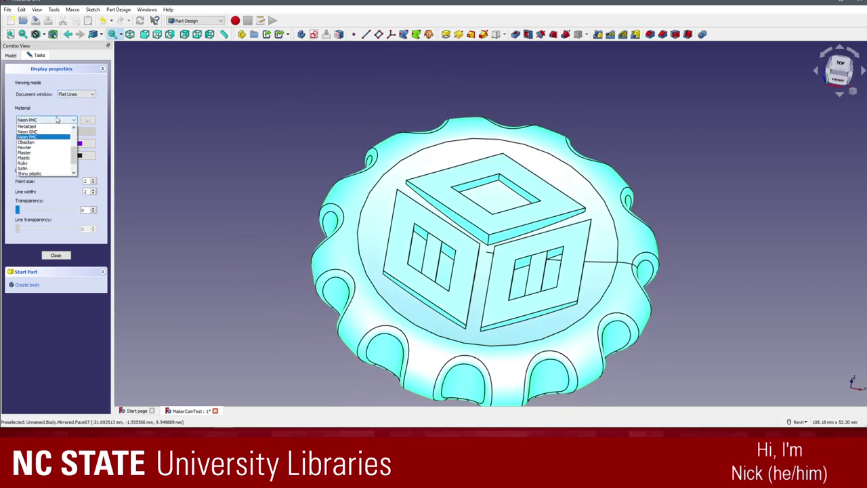
scroll(47, 159, up, 2)
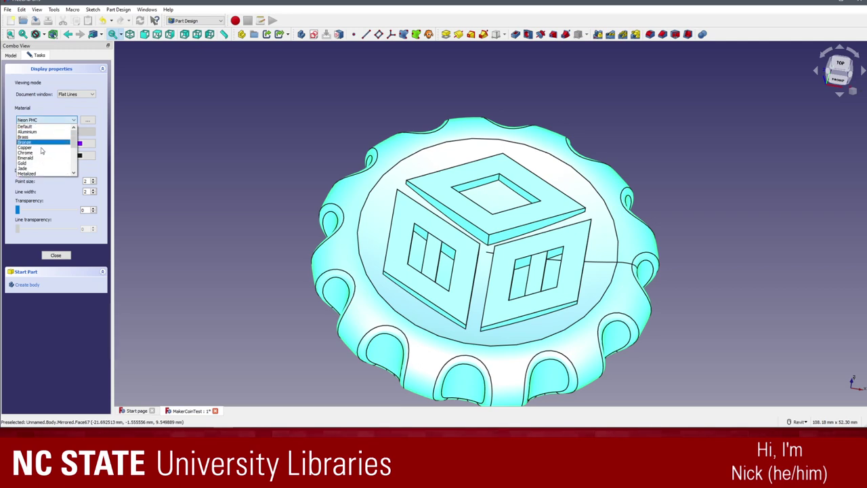
click(40, 133)
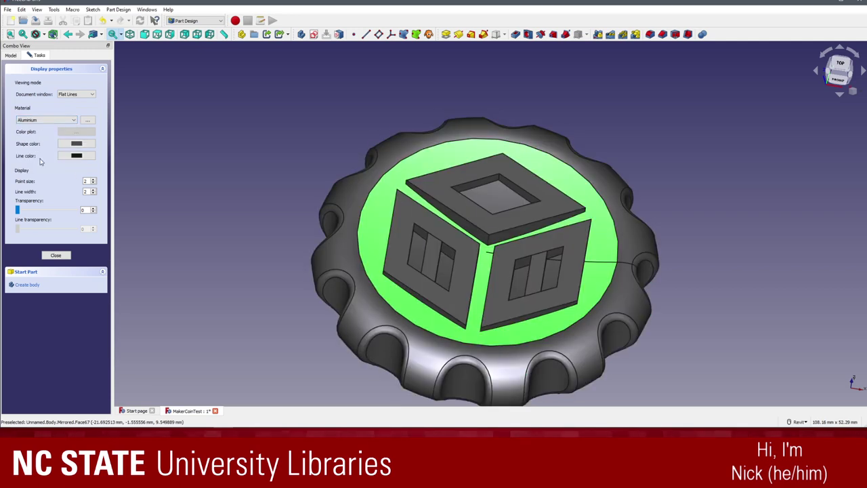
click(54, 120)
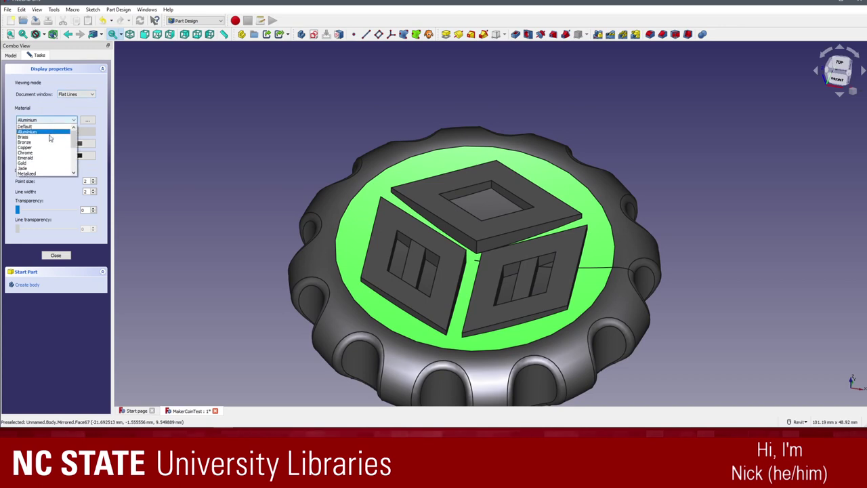
click(49, 138)
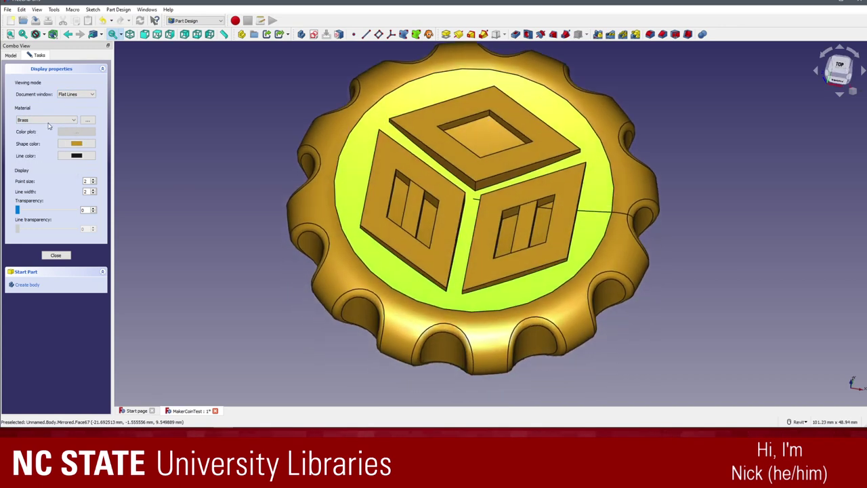
click(46, 120)
click(38, 148)
- Reset the coin's material to Default and set its shape color to a bright pinkish purple
click(46, 120)
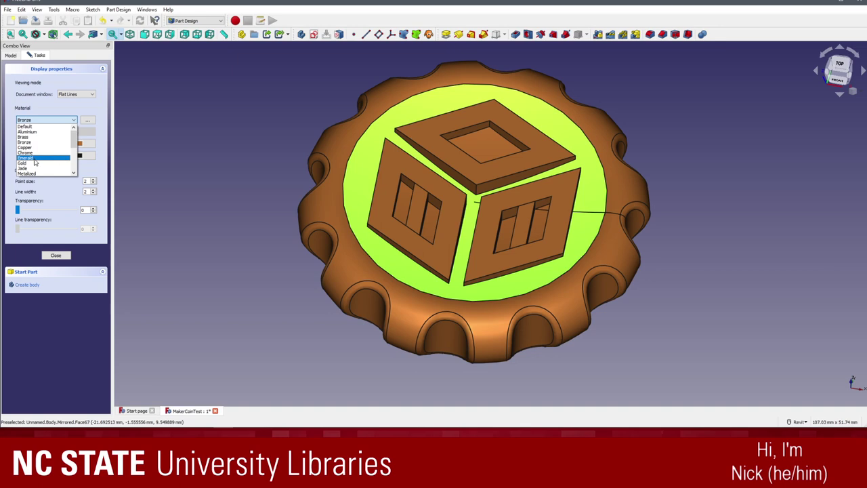
click(30, 126)
click(82, 144)
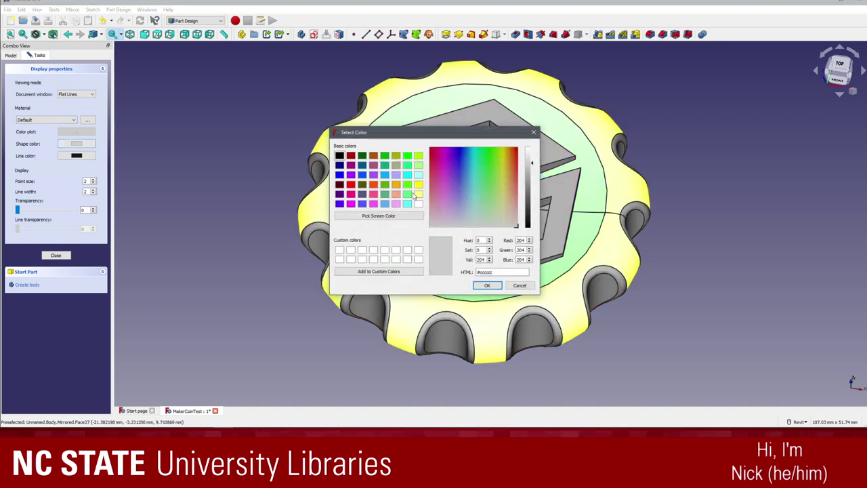
click(445, 195)
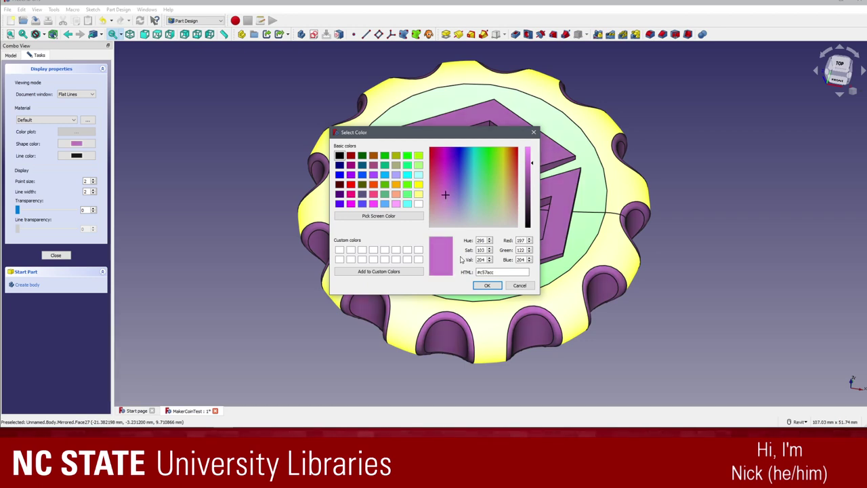
click(532, 148)
click(488, 285)
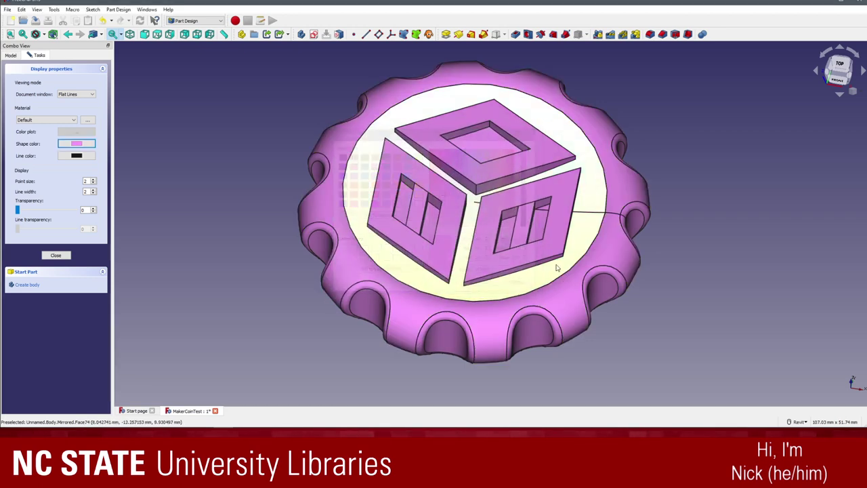
- Deselect the coin and return from its display properties to the model tree
click(232, 202)
scroll(232, 201, up, 1)
scroll(227, 196, down, 1)
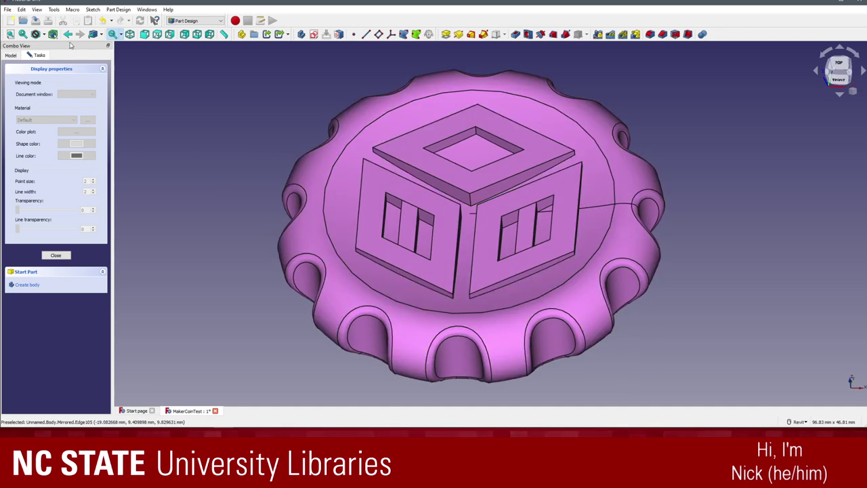
click(12, 55)
click(37, 54)
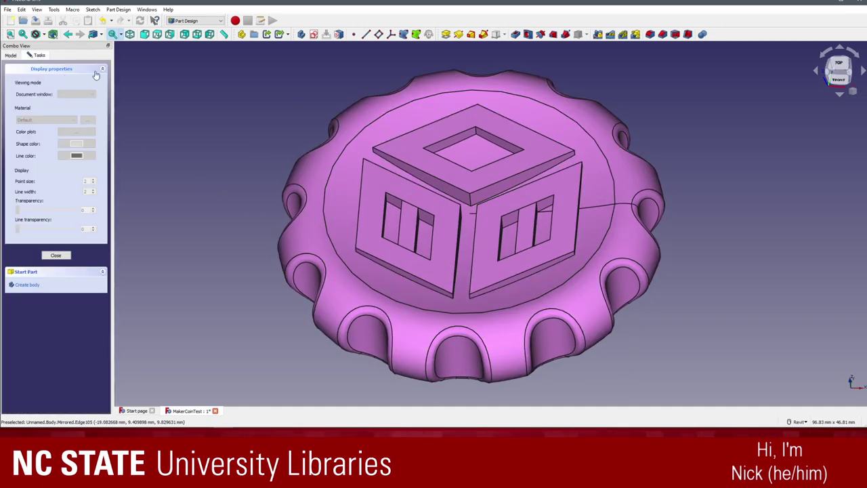
click(23, 69)
click(50, 85)
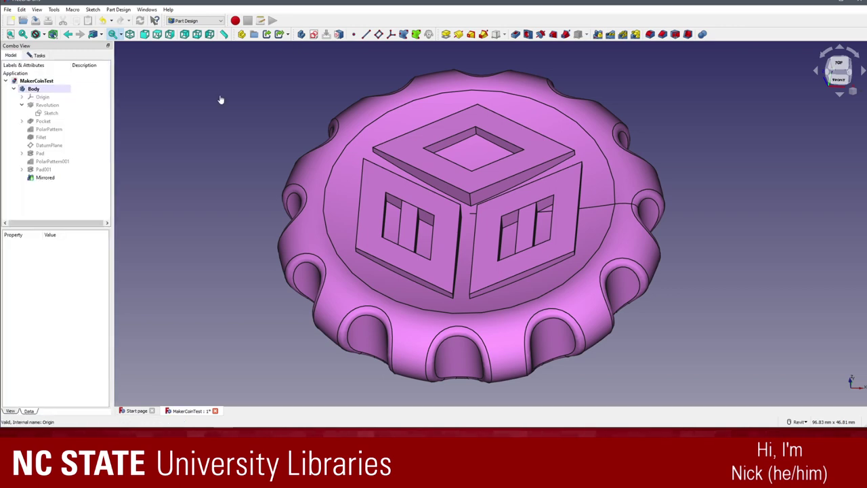
click(45, 178)
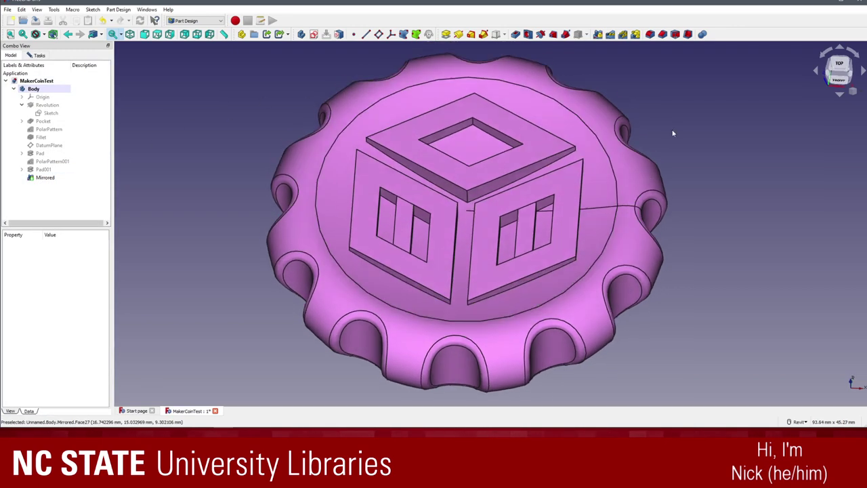
click(744, 155)
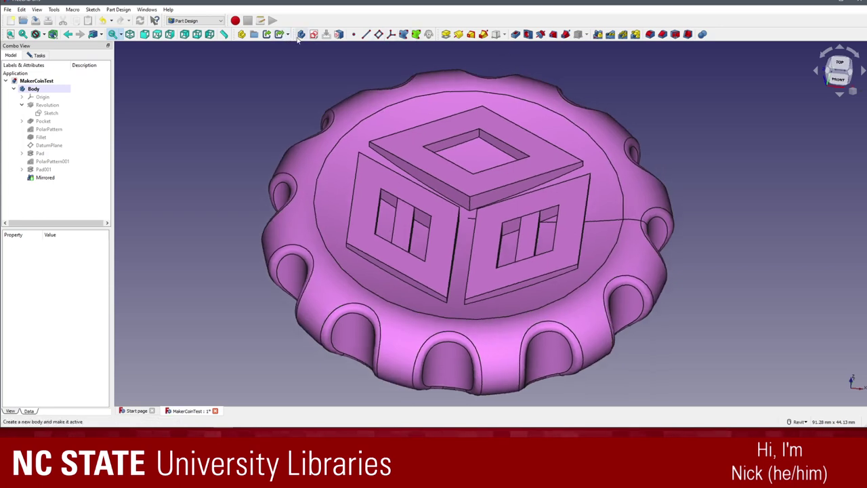
mouse_move(95, 427)
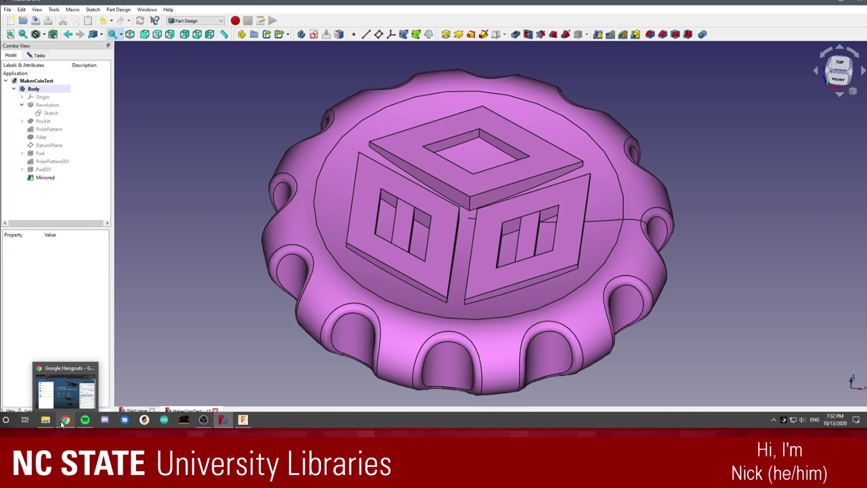
click(61, 423)
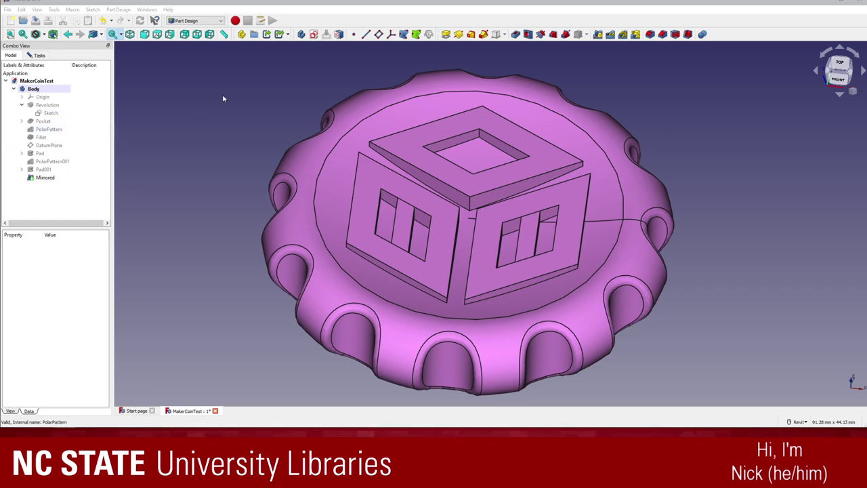
click(170, 77)
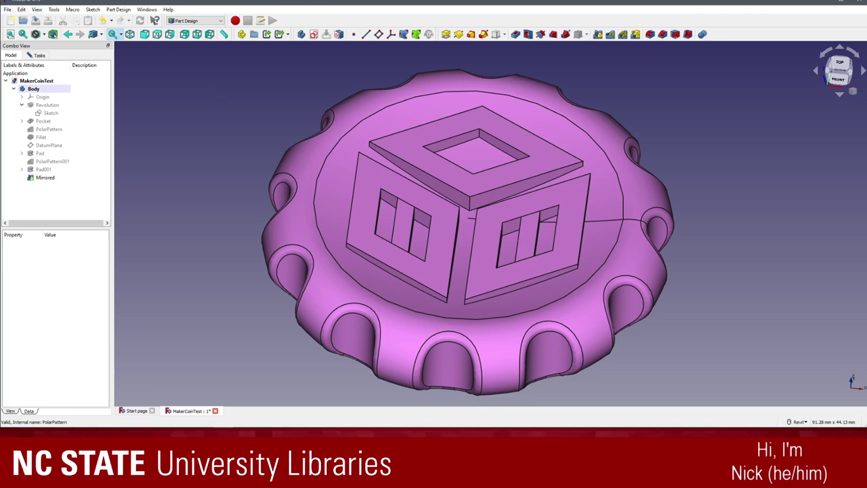
- Try to export the model with no object selected
click(8, 10)
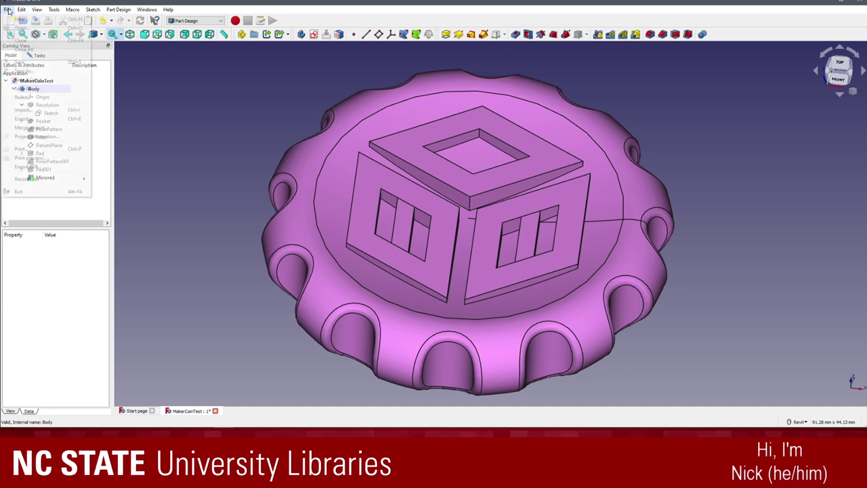
click(26, 114)
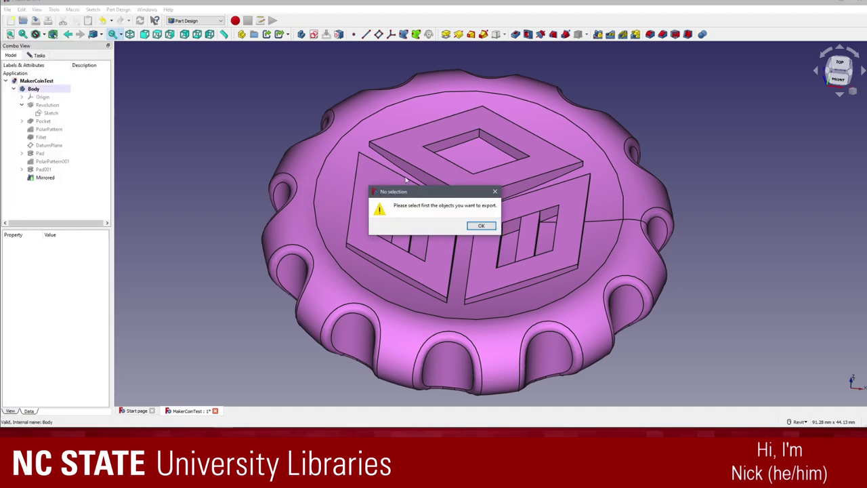
click(481, 225)
- Export the coin's Body to the Desktop as an STL Mesh file named testcoin
click(40, 90)
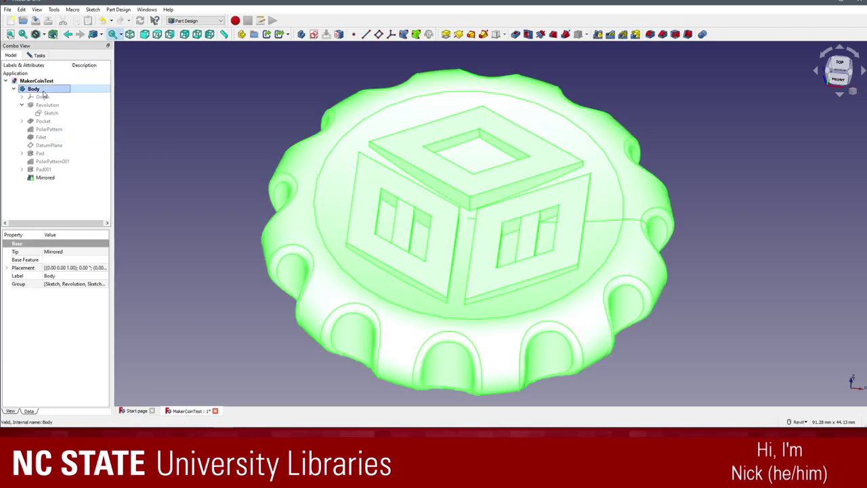
click(7, 9)
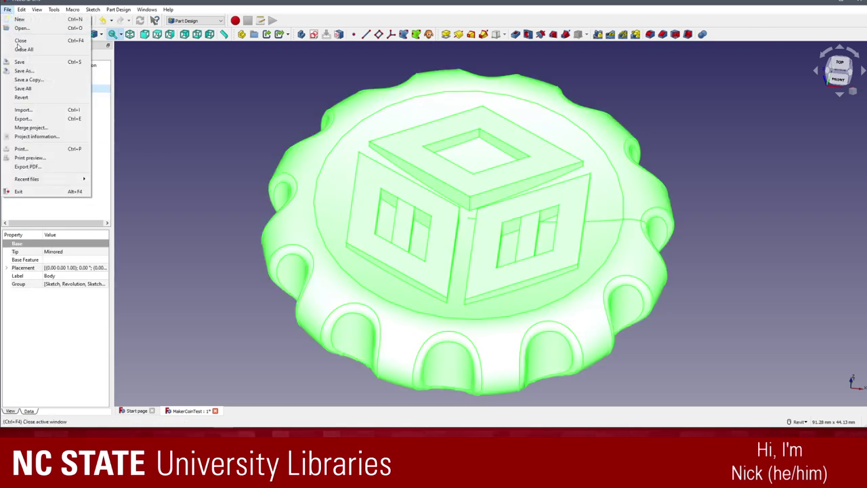
click(56, 118)
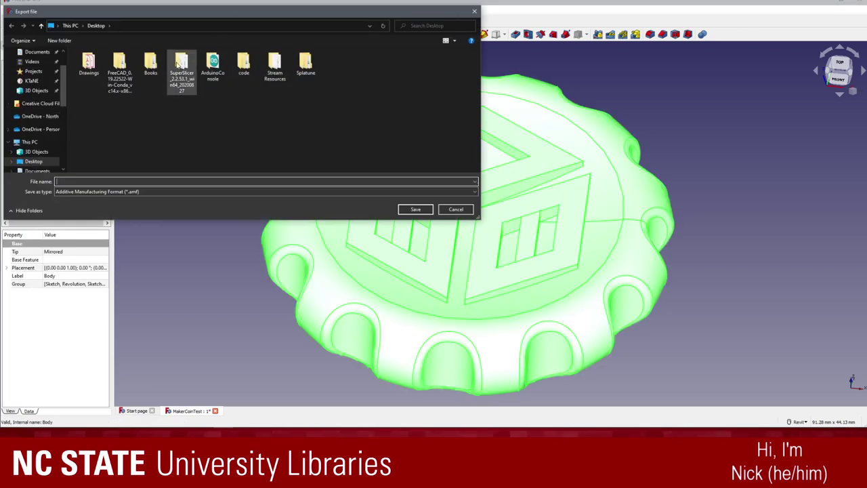
click(134, 192)
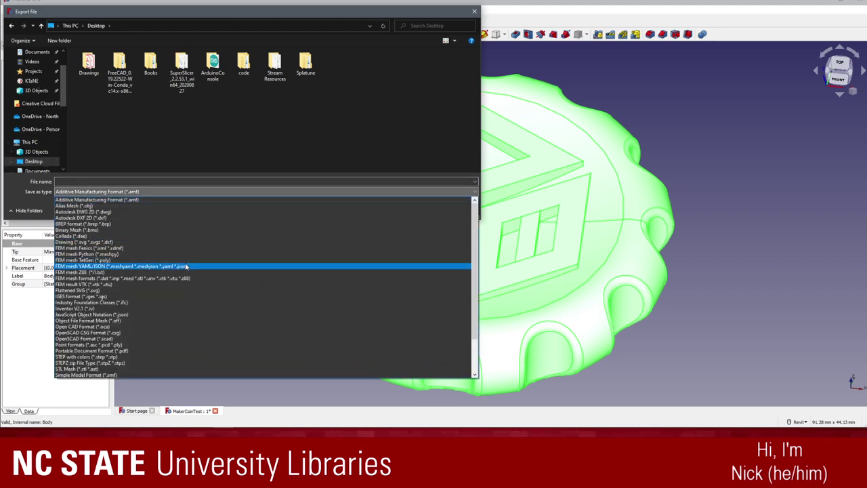
click(161, 370)
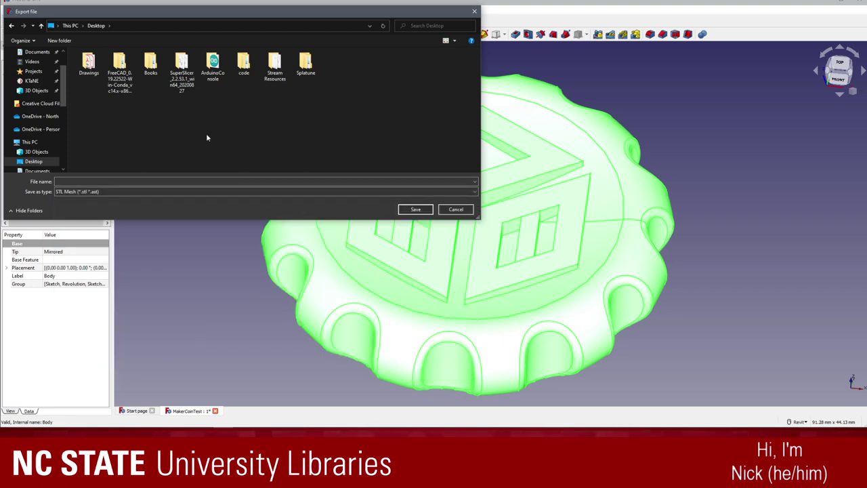
click(362, 181)
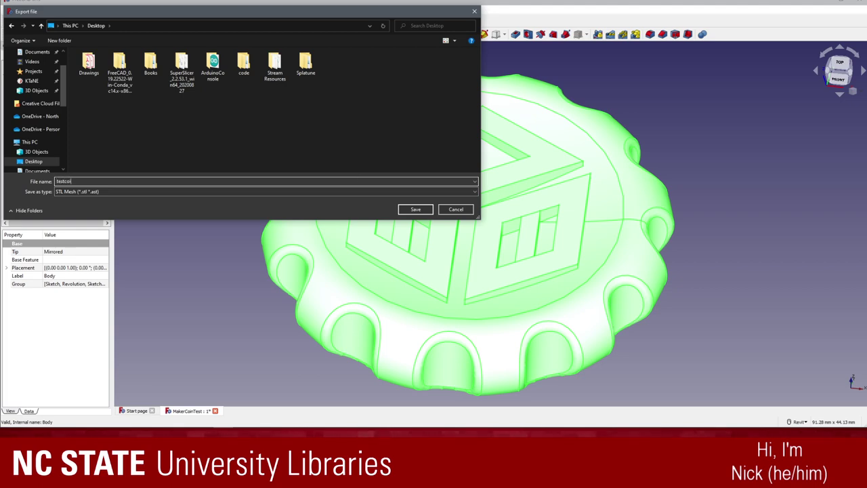
text(coin)
click(416, 210)
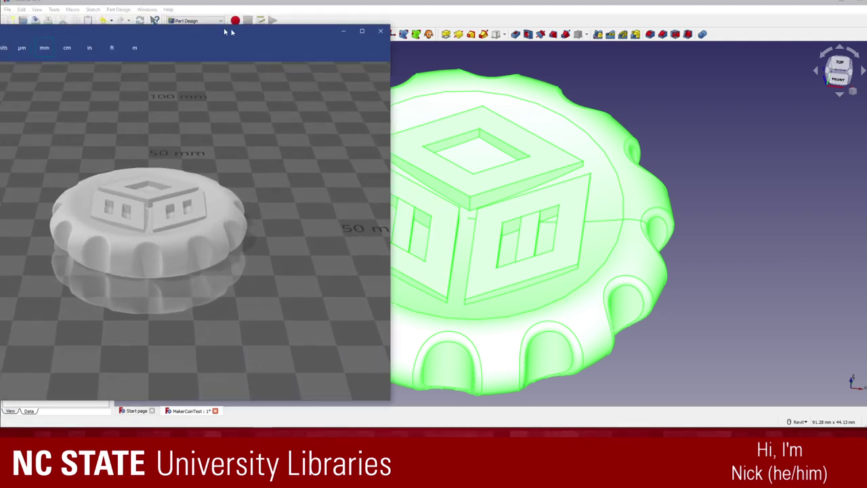
- Inspect the exported testcoin mesh from several angles in 3D Builder, closing the viewer when done
scroll(366, 251, up, 5)
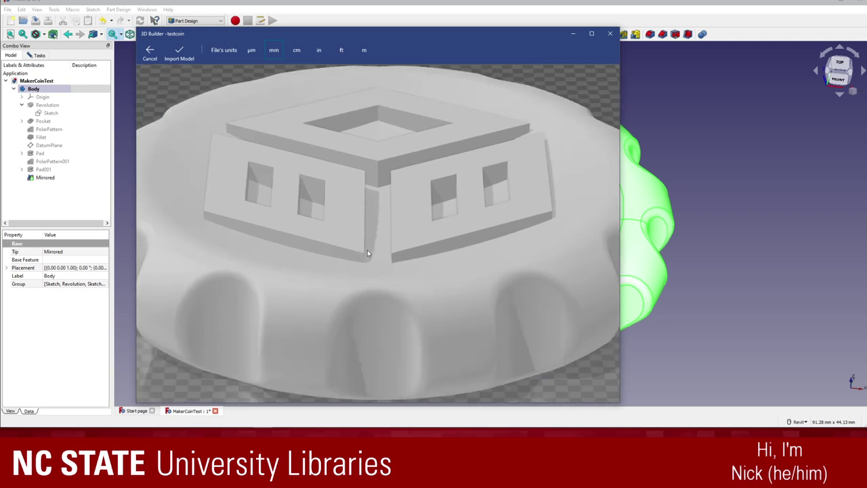
drag(312, 239, 352, 275)
right_drag(352, 277, 306, 251)
scroll(329, 244, down, 5)
scroll(330, 242, up, 3)
drag(377, 201, 372, 231)
click(609, 33)
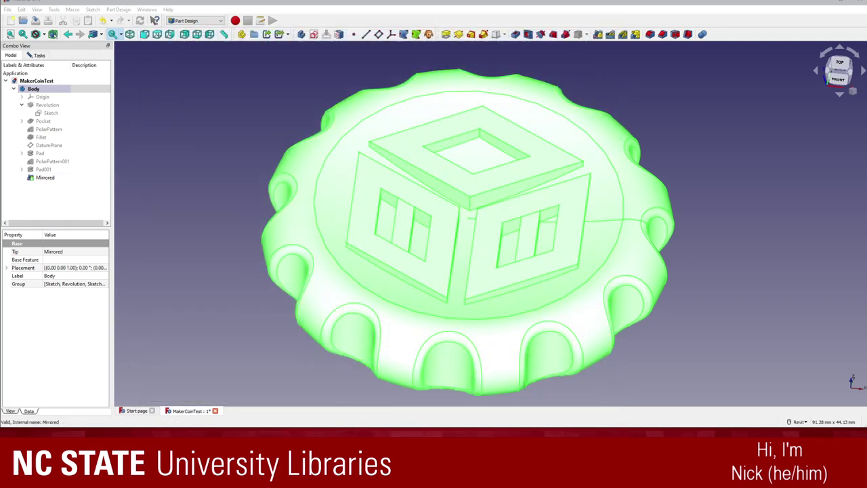
- Open the exported coin mesh in 3D Viewer, examine its top and edge, and close the viewer
click(20, 233)
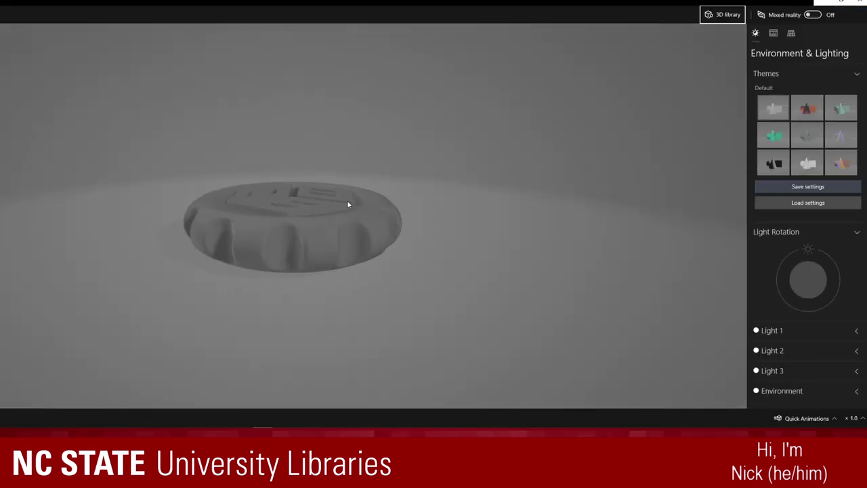
mouse_move(507, 238)
mouse_down()
mouse_move(460, 241)
mouse_move(517, 240)
mouse_up()
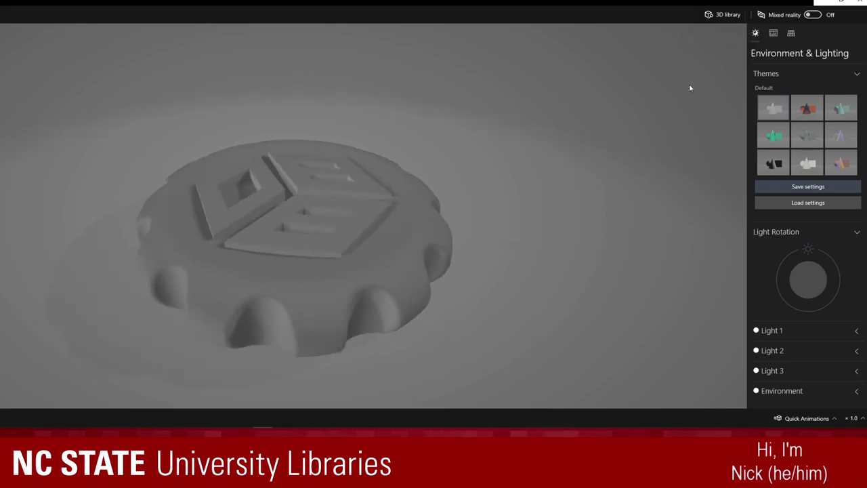
click(859, 2)
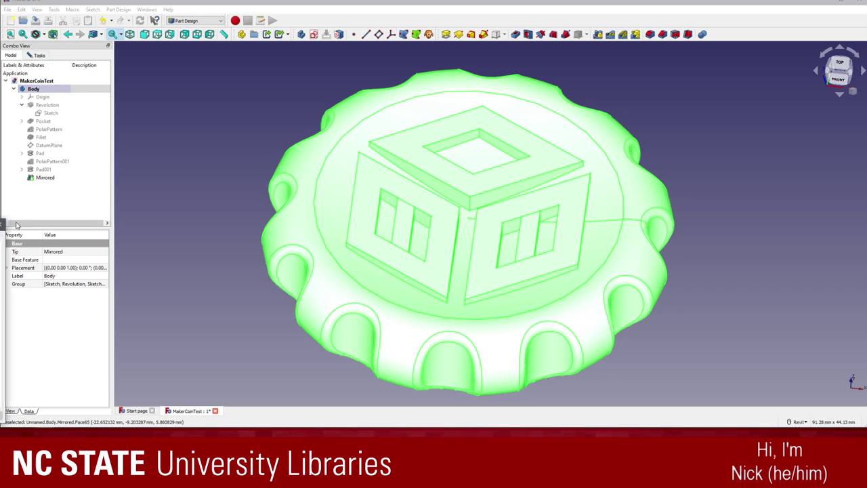
- Set 3D Viewer as the default application for opening .stl files
click(334, 191)
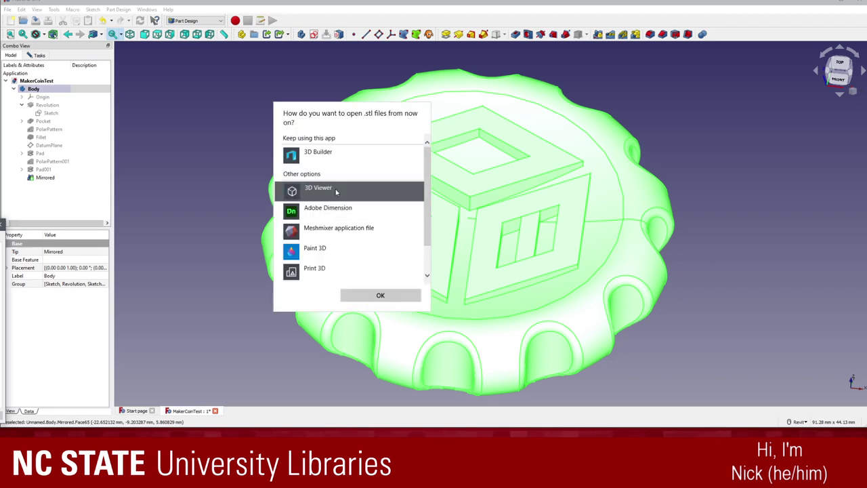
click(380, 295)
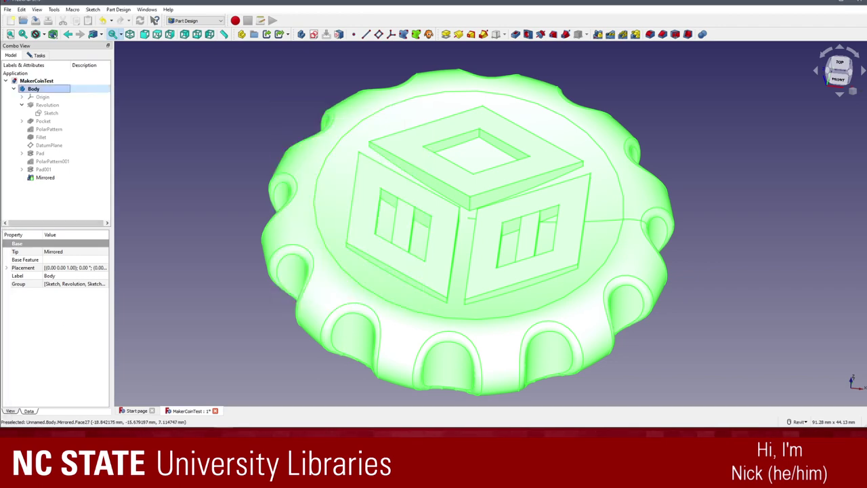
- Switch to PrusaSlicer and load testcoin.stl onto the print bed
mouse_move(238, 424)
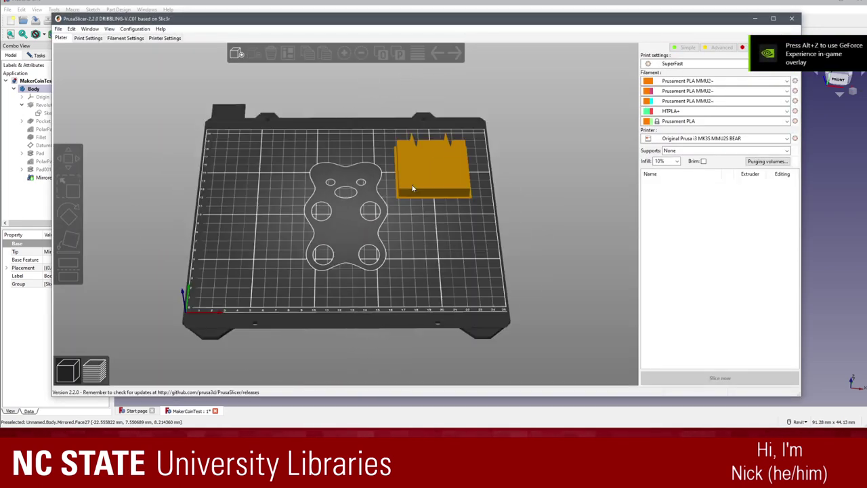
drag(413, 188, 411, 186)
scroll(370, 205, up, 3)
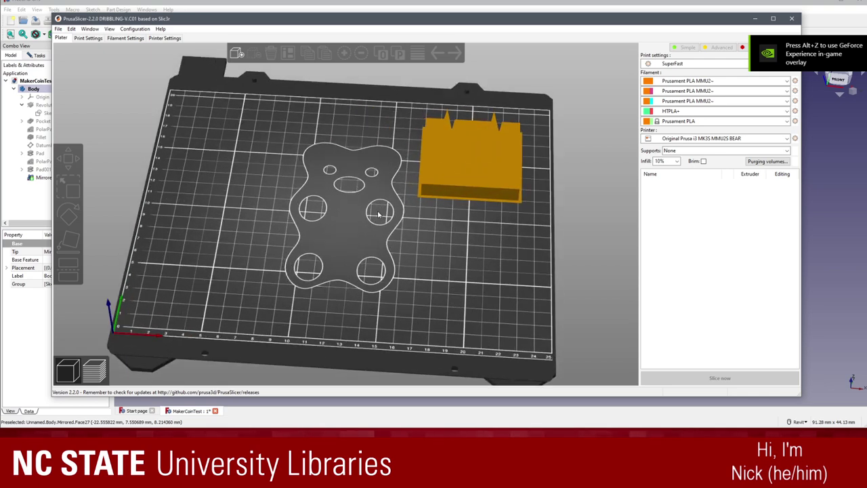
scroll(386, 210, up, 2)
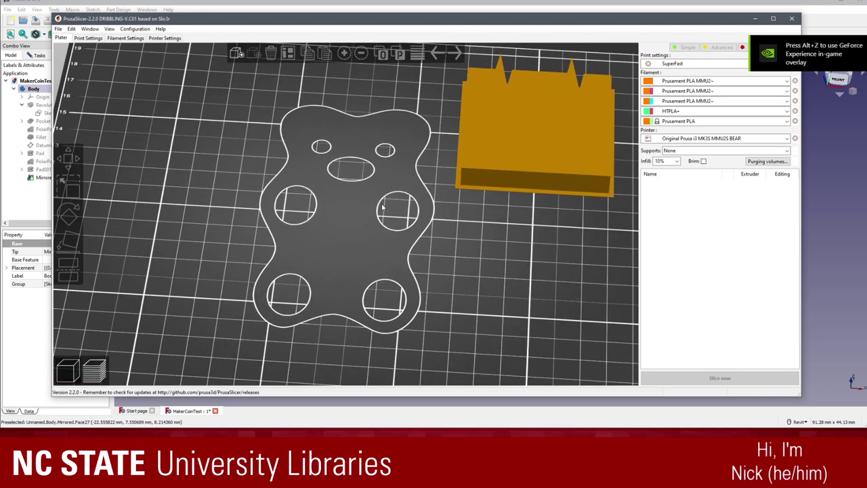
drag(237, 219, 333, 220)
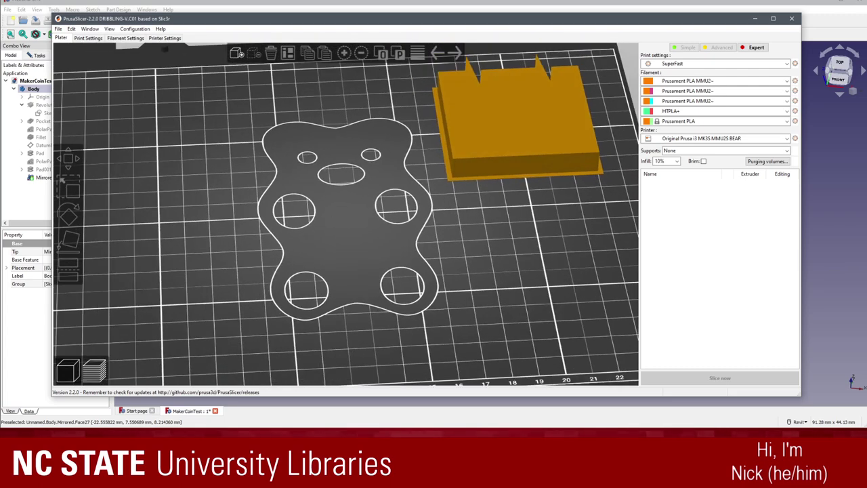
drag(68, 325, 357, 237)
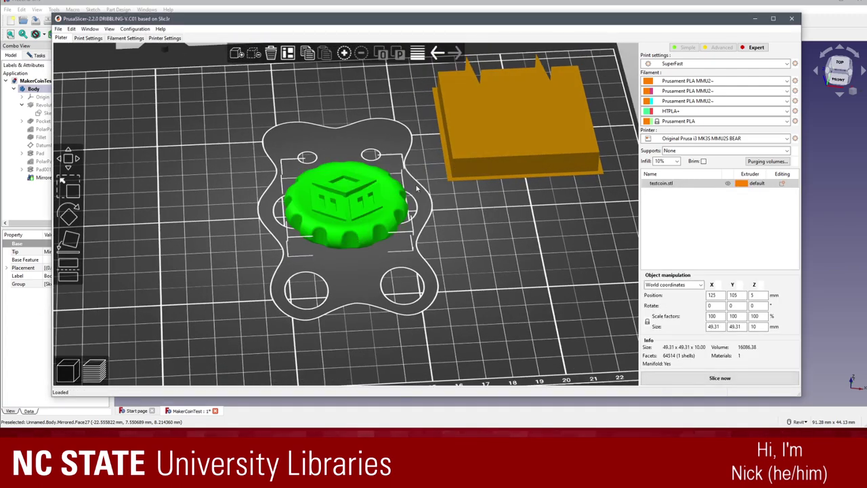
- Examine the imported coin on the bed and slice it with the SuperFast print settings
drag(463, 20, 540, 21)
mouse_move(523, 198)
mouse_down()
mouse_move(518, 205)
mouse_move(518, 198)
mouse_up()
scroll(481, 210, up, 10)
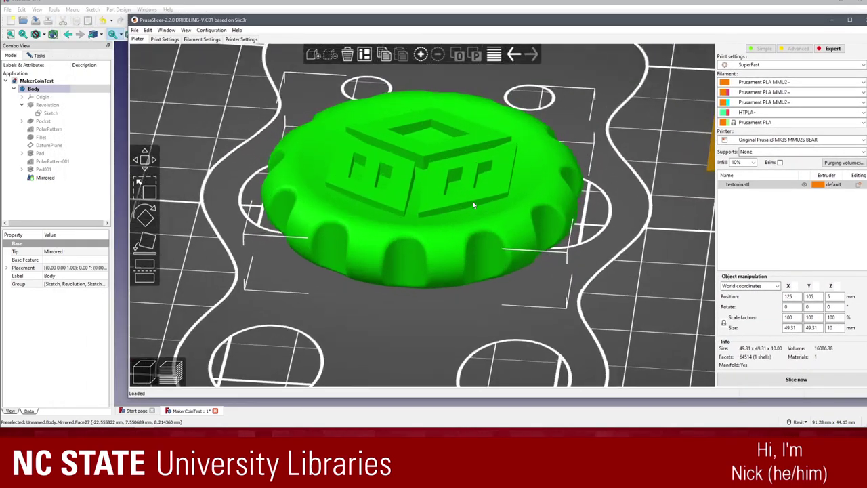
scroll(602, 268, down, 8)
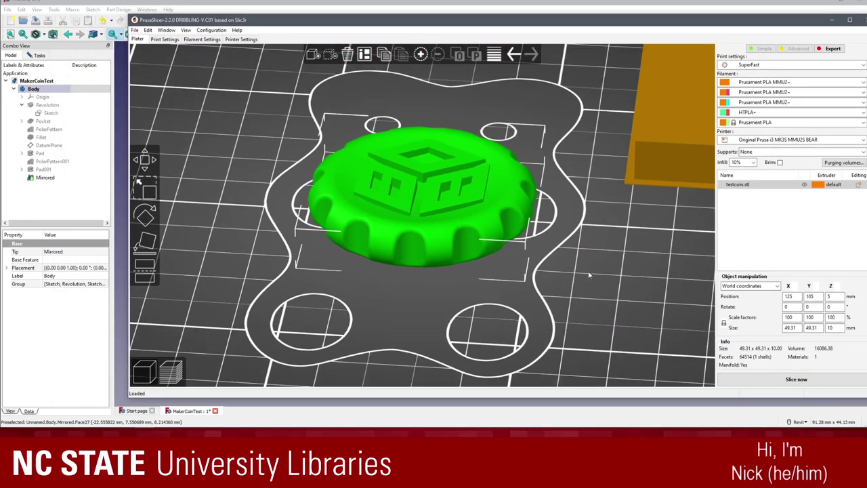
drag(590, 275, 646, 258)
click(602, 247)
click(790, 377)
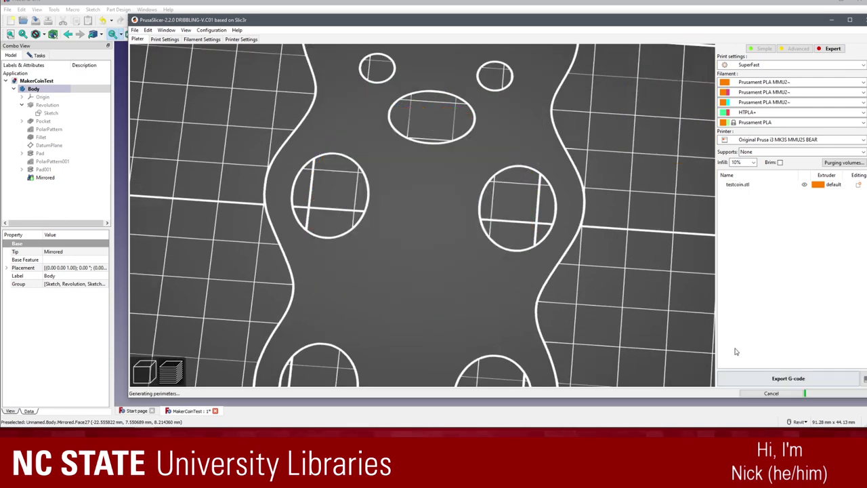
drag(555, 251, 561, 226)
- Change the print settings to the ~0.15mm QUALITY preset for the sliced coin
click(774, 65)
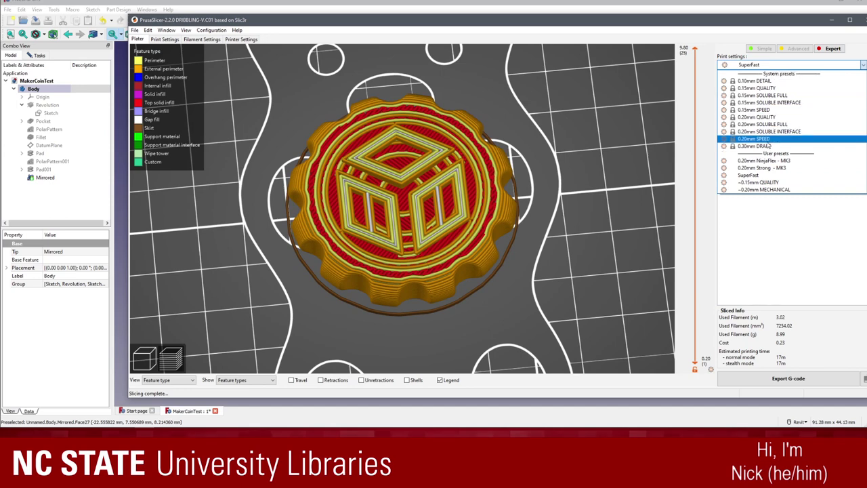
click(784, 183)
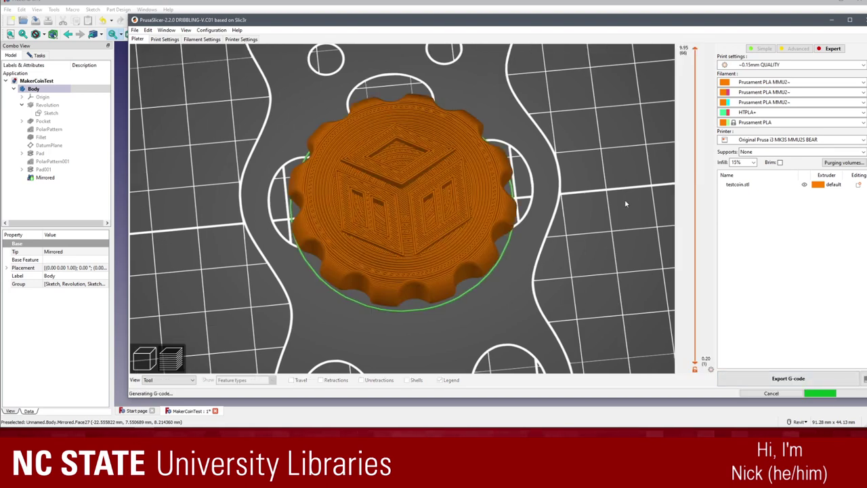
mouse_move(574, 20)
mouse_down()
mouse_move(549, 21)
mouse_move(559, 19)
mouse_up()
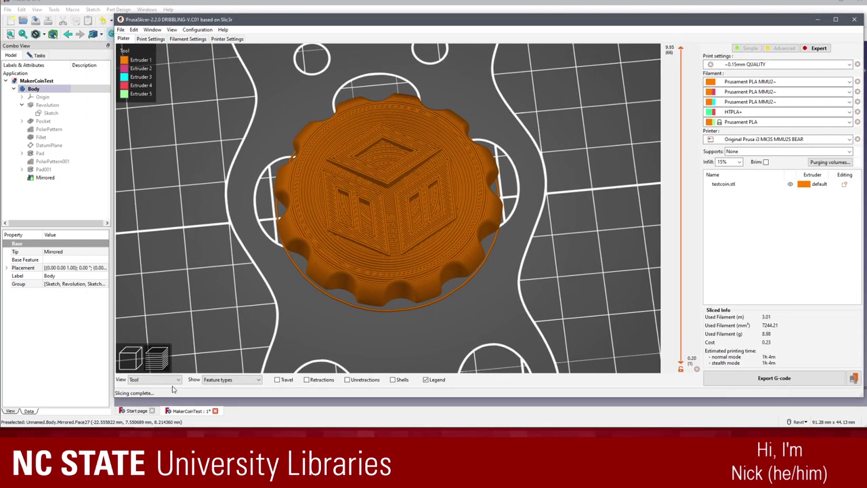
- Colour the sliced preview by feature type and examine the coin's layers up close and on the bed
click(170, 379)
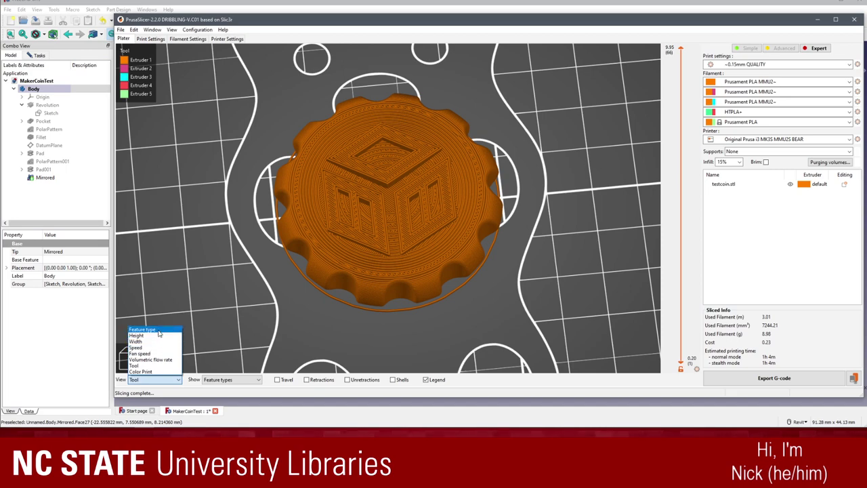
click(142, 329)
drag(251, 269, 285, 280)
scroll(284, 280, up, 5)
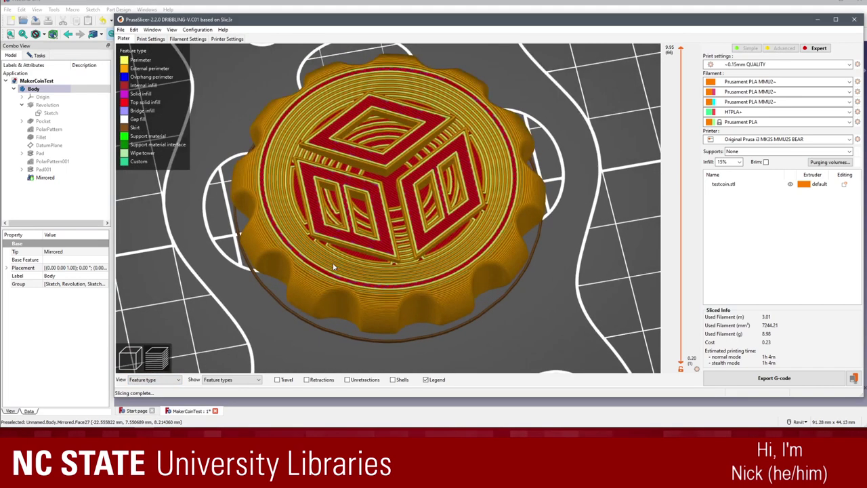
scroll(576, 149, down, 2)
drag(576, 147, 356, 214)
scroll(509, 224, down, 10)
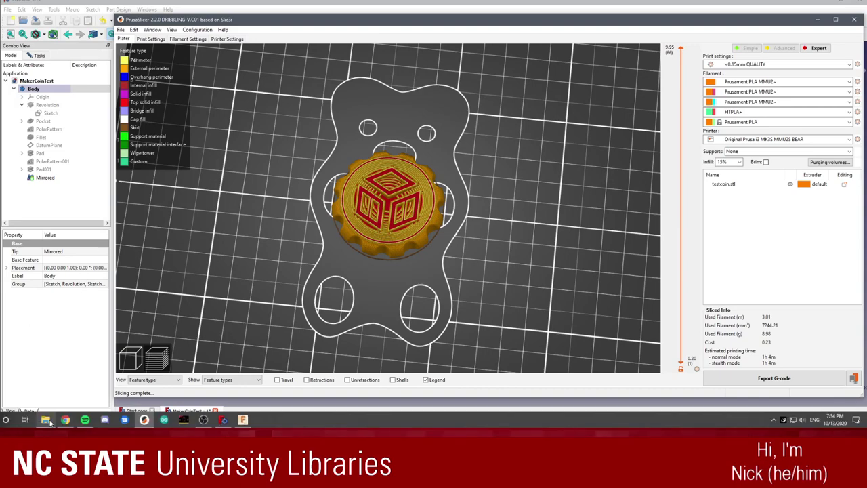
- Add Coin.stl from File Explorer to the print bed alongside testcoin.stl
click(47, 420)
drag(325, 98, 0, 178)
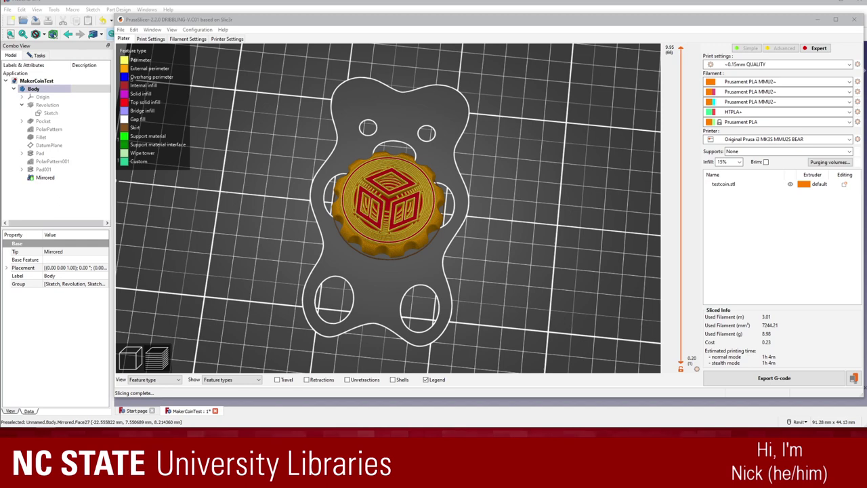
drag(275, 243, 312, 233)
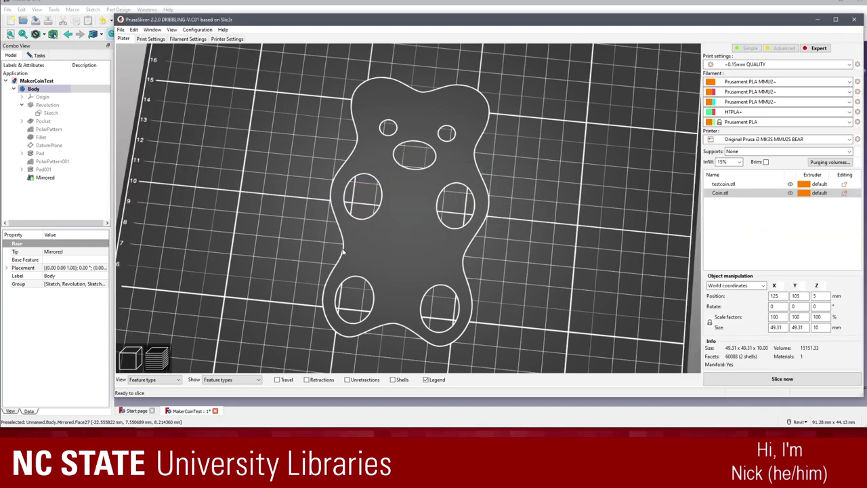
- Show the overlapping coins in the 3D editor view and move testcoin.stl off Coin.stl to lie beside it
click(127, 361)
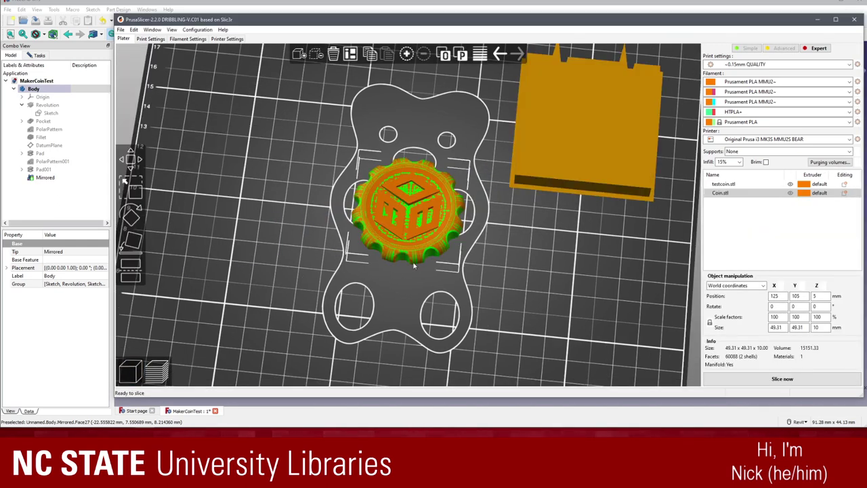
drag(560, 297, 547, 259)
drag(521, 224, 519, 209)
scroll(451, 195, up, 5)
scroll(451, 194, up, 4)
drag(580, 247, 530, 212)
scroll(581, 260, down, 9)
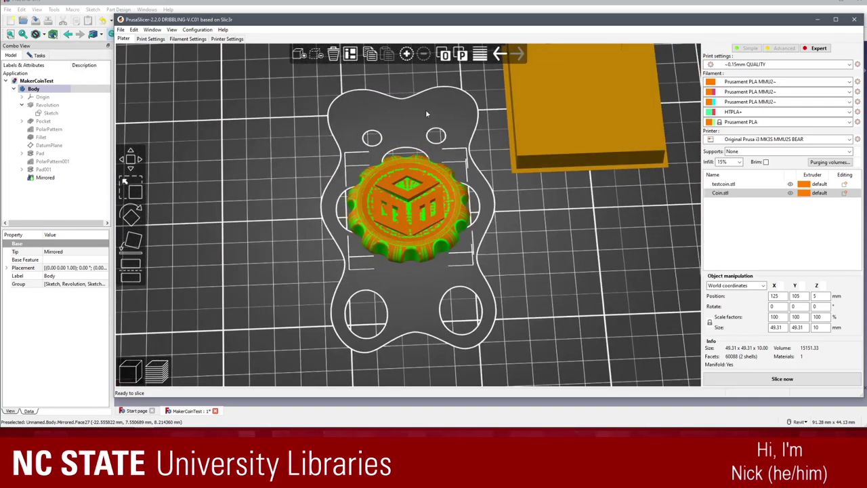
drag(423, 179, 546, 189)
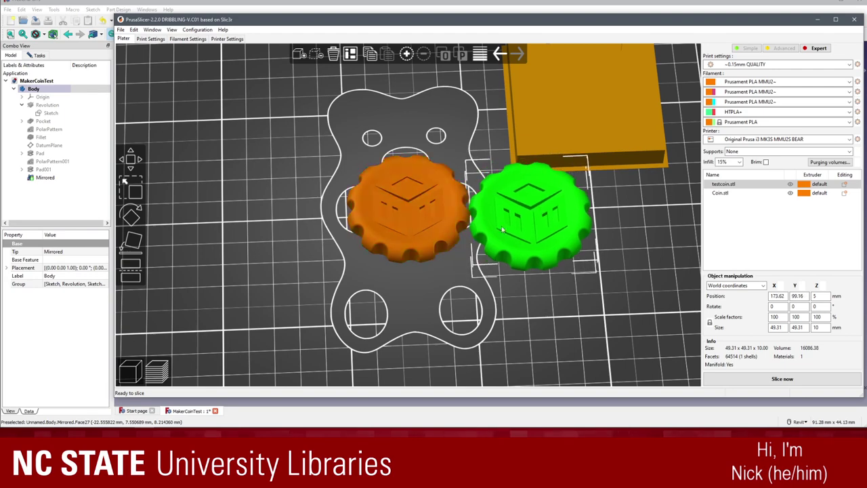
- Move testcoin.stl to the opposite side of Coin.stl and slice both coins together
drag(405, 298, 408, 337)
drag(551, 245, 312, 249)
click(512, 278)
click(782, 379)
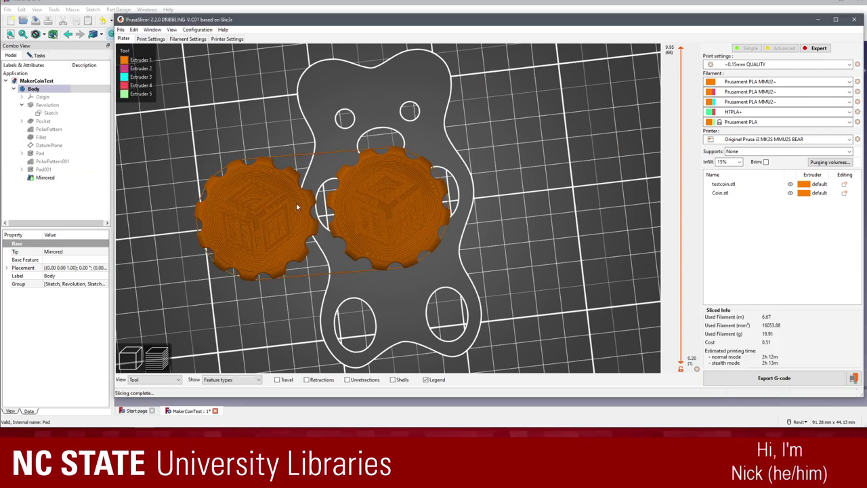
- Inspect the two sliced coins side by side from several angles and distances
drag(448, 234, 483, 254)
scroll(483, 253, down, 5)
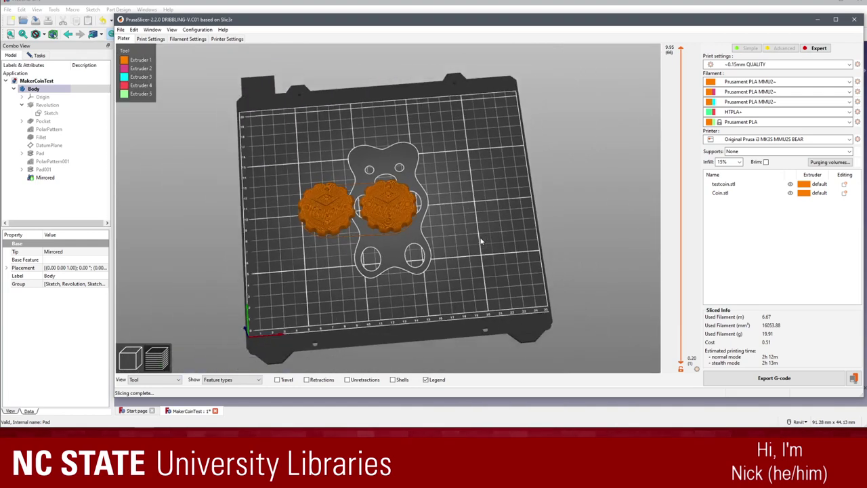
drag(483, 249, 458, 203)
scroll(459, 203, up, 5)
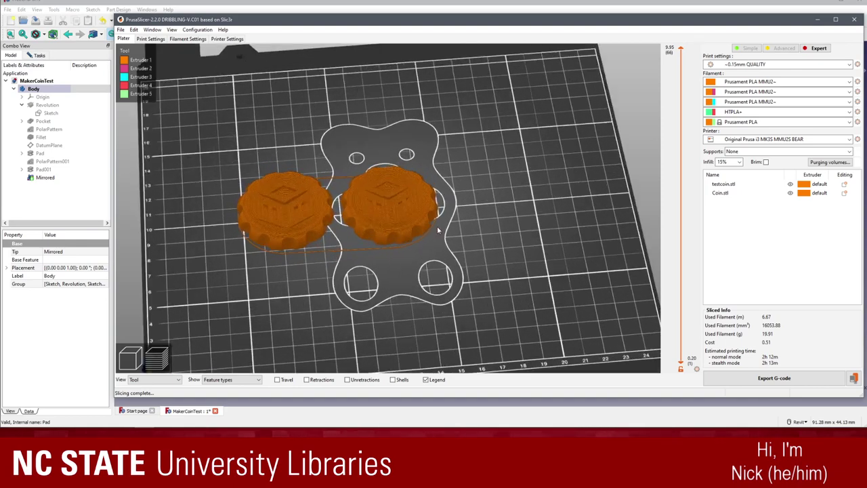
drag(523, 216, 465, 274)
scroll(455, 198, down, 4)
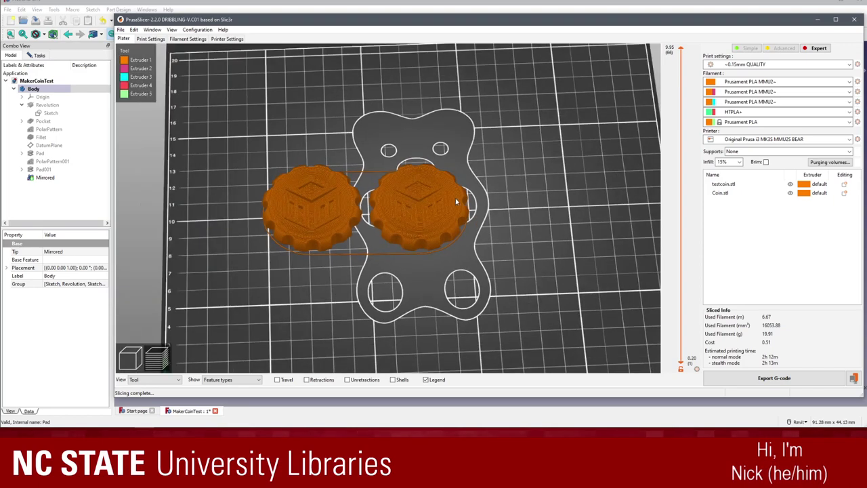
drag(457, 297, 497, 274)
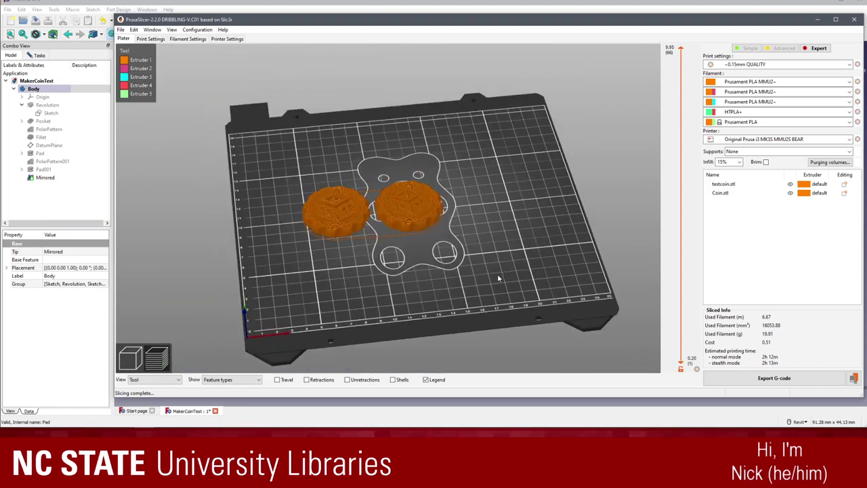
scroll(488, 284, up, 6)
scroll(476, 292, down, 2)
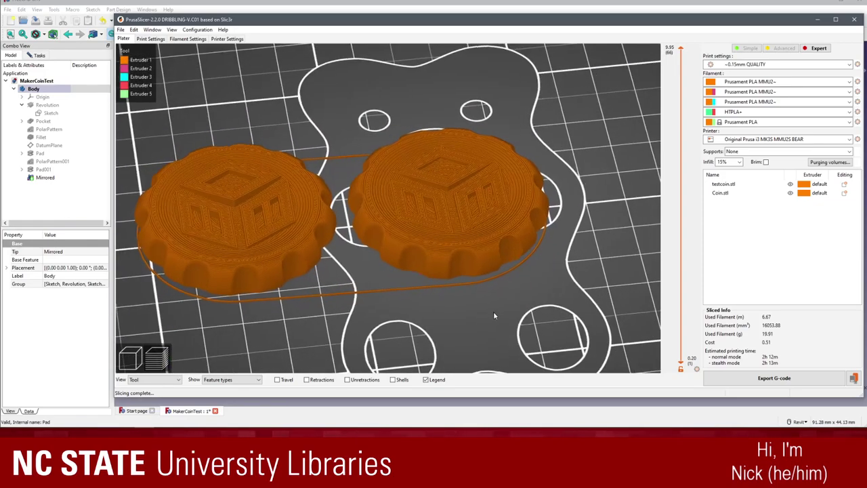
drag(493, 311, 545, 293)
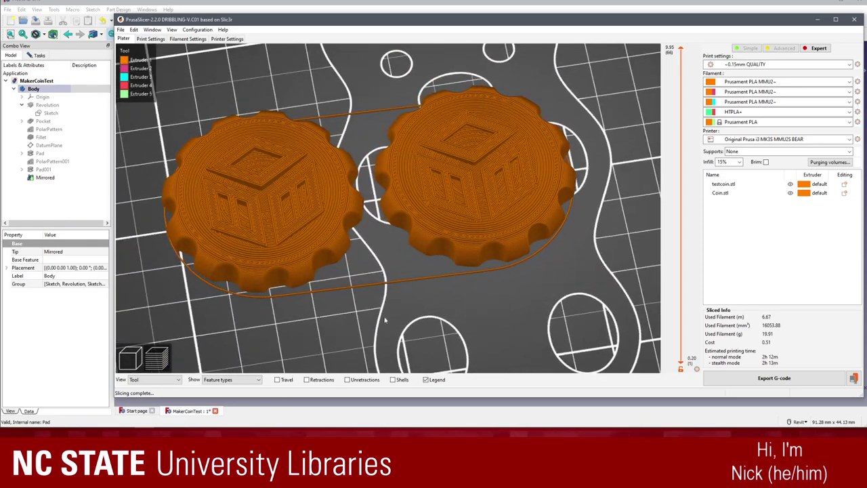
drag(384, 319, 387, 328)
- Colour the preview of both coins by feature type and compare their top faces from above
click(155, 379)
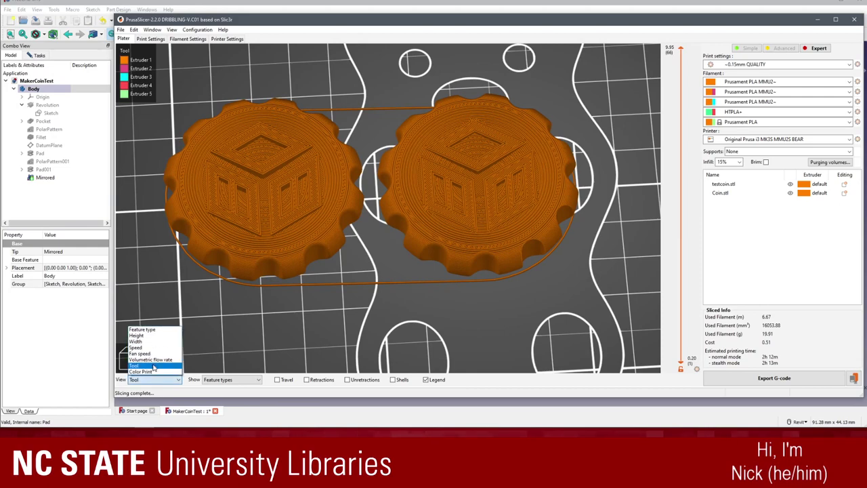
click(142, 329)
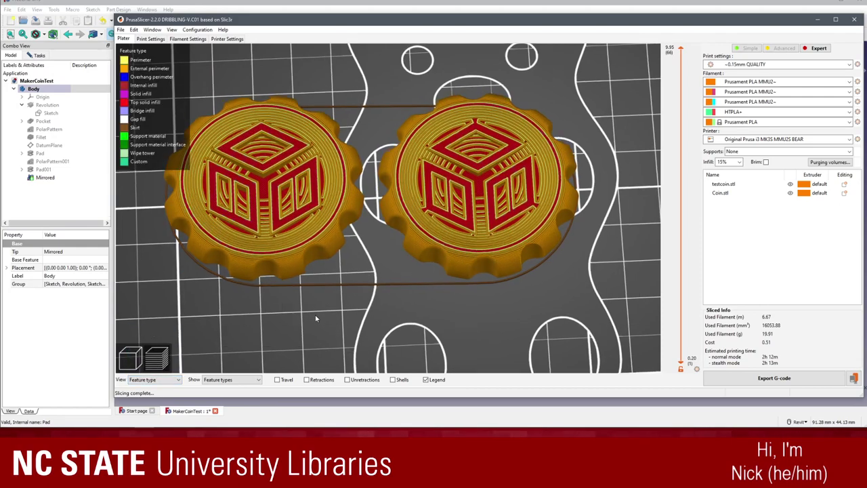
drag(316, 318, 314, 349)
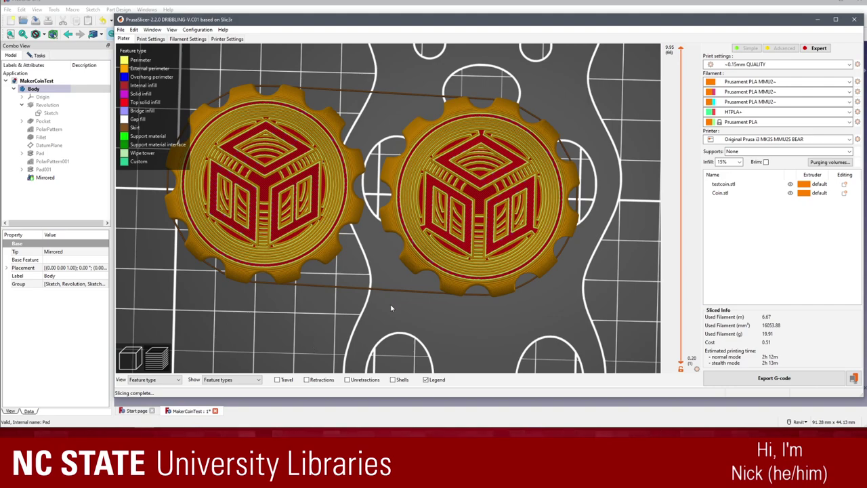
mouse_move(391, 308)
mouse_down()
mouse_move(391, 277)
mouse_move(391, 312)
mouse_up()
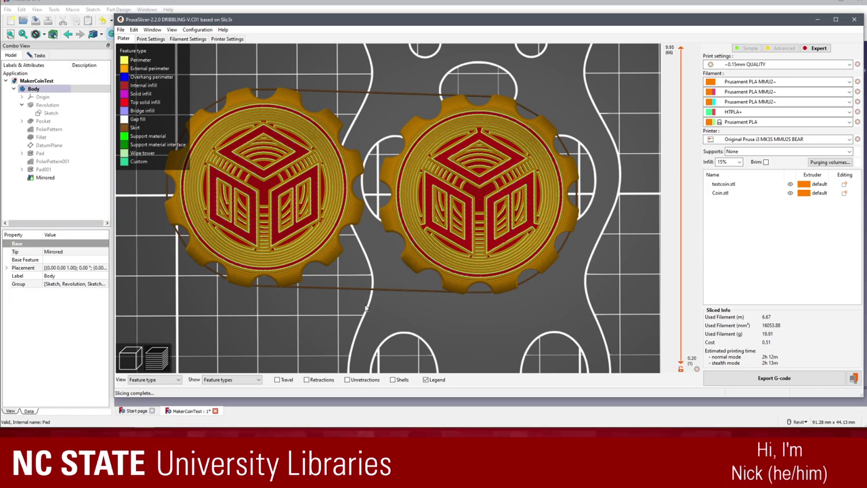
drag(450, 317, 363, 366)
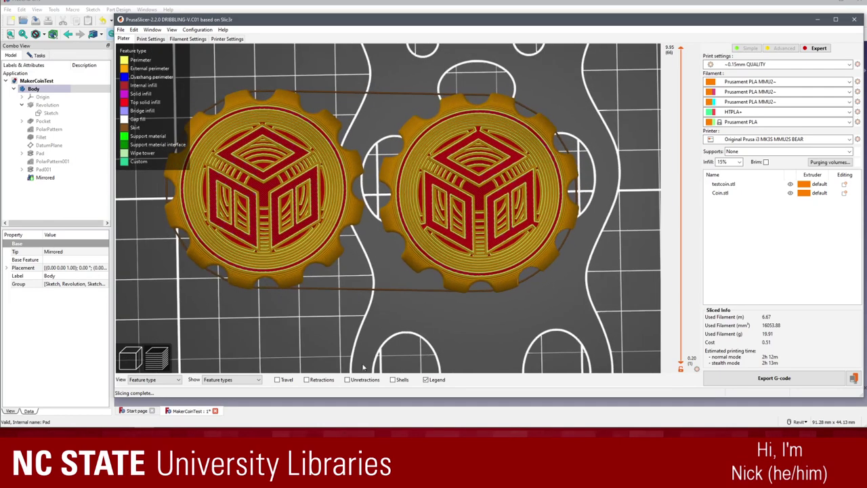
- Delete Coin.stl in the 3D editor view and move testcoin.stl back to the middle of the bear outline
click(131, 359)
drag(452, 329, 474, 298)
click(491, 268)
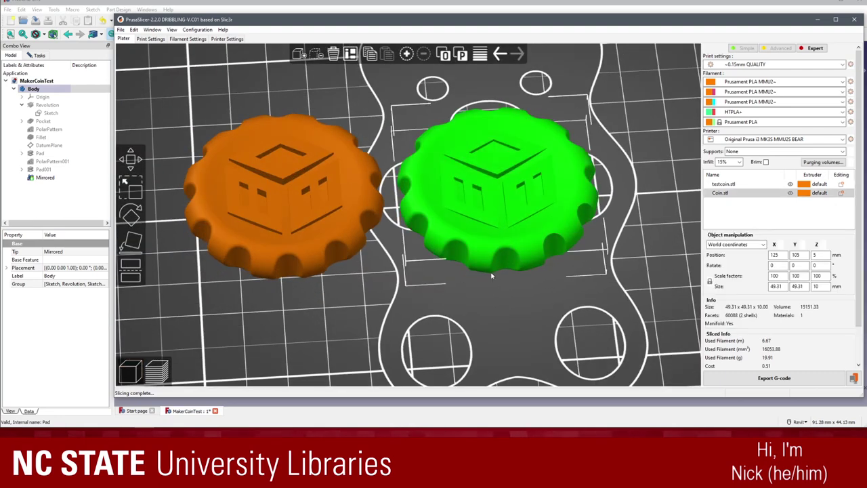
key(Delete)
drag(292, 230, 495, 216)
click(649, 132)
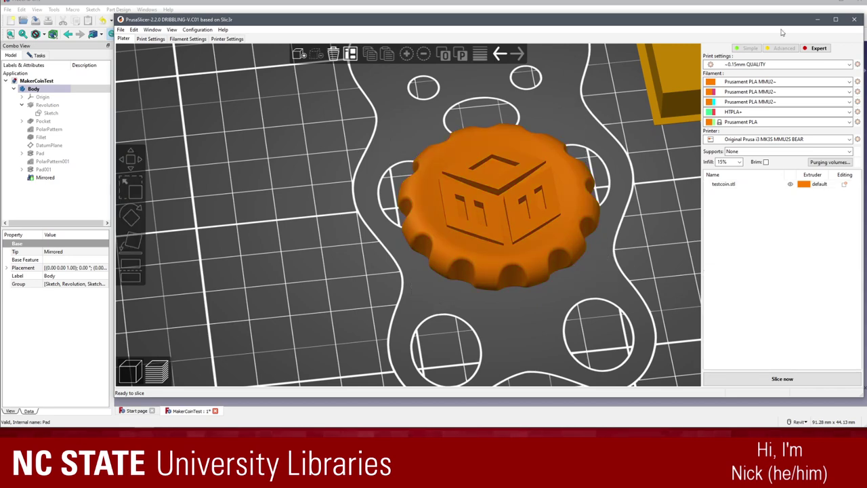
- Close PrusaSlicer and launch Blender
click(855, 22)
click(208, 204)
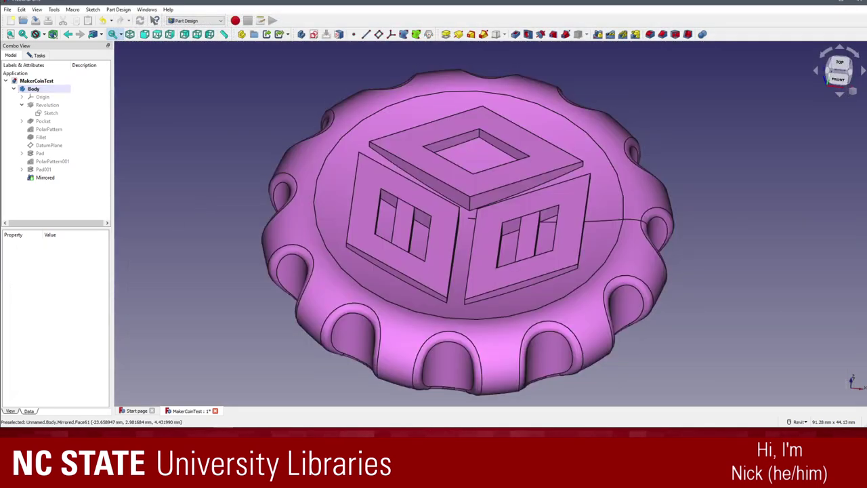
key(super+s)
text(blender)
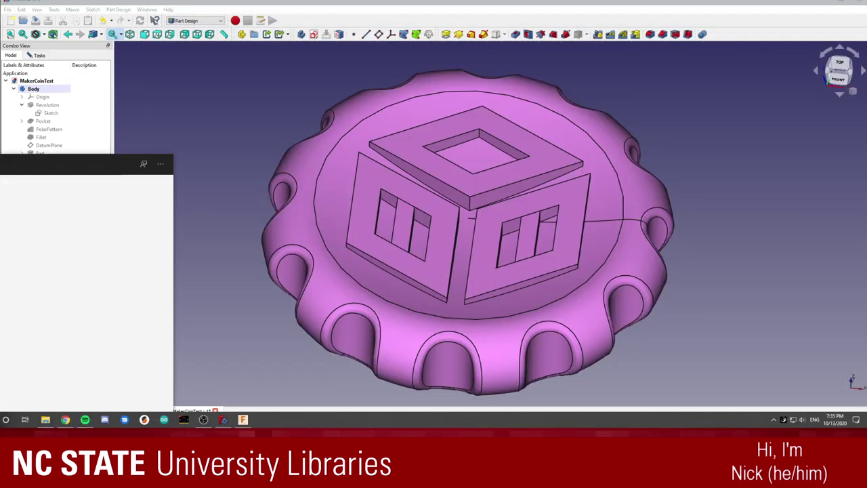
key(Return)
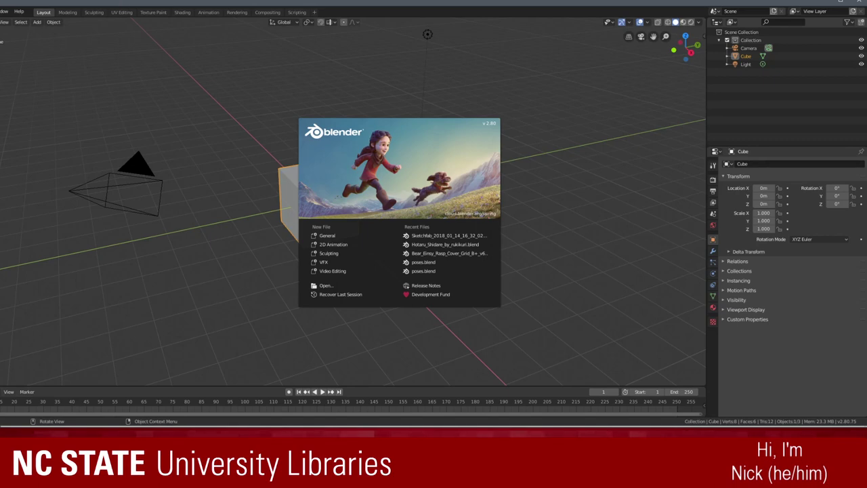
mouse_move(0, 94)
mouse_down()
mouse_move(19, 95)
mouse_move(2, 95)
mouse_up()
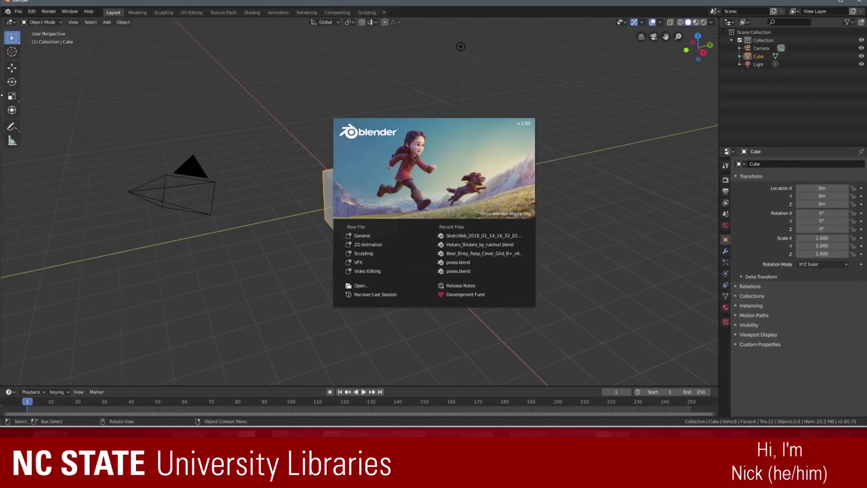
- Dismiss the splash screen and delete the default cube, keeping the camera and light
click(230, 197)
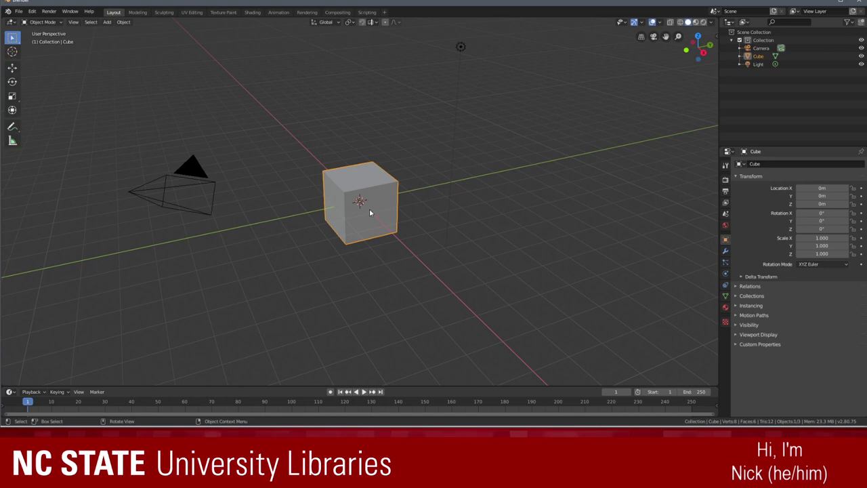
key(Delete)
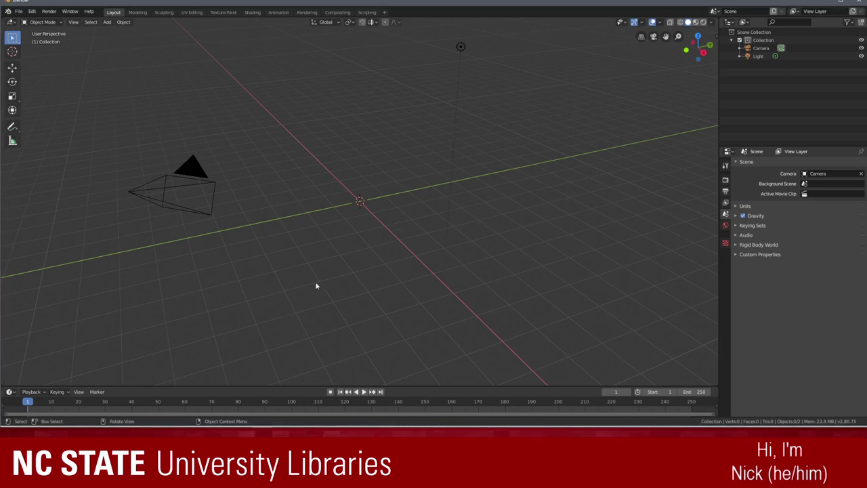
click(179, 185)
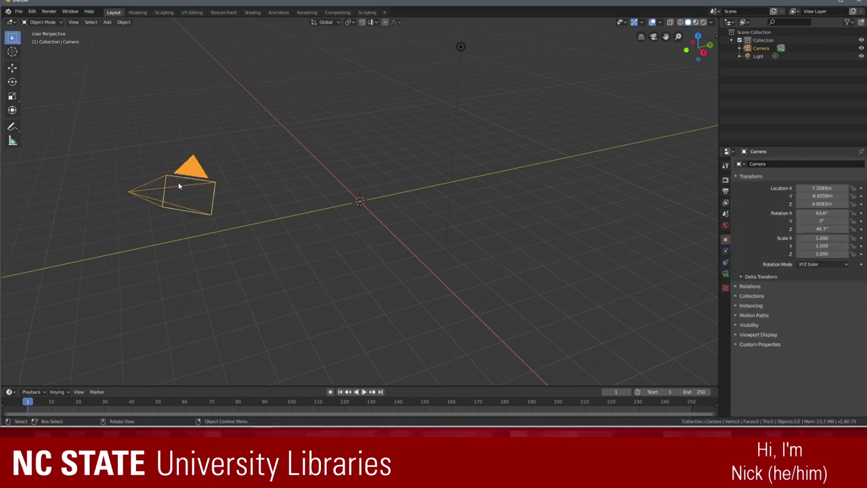
click(285, 143)
- Import testcoin.stl from the Desktop folder as an STL mesh at scale 1.00
click(19, 12)
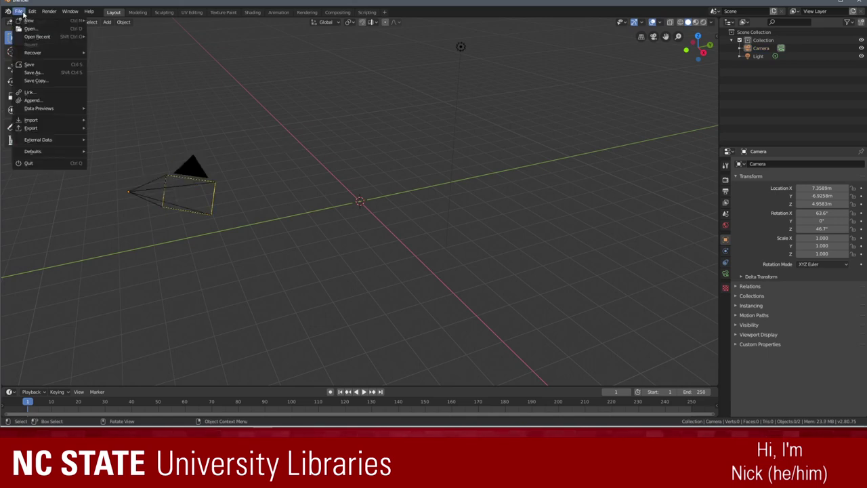
mouse_move(61, 120)
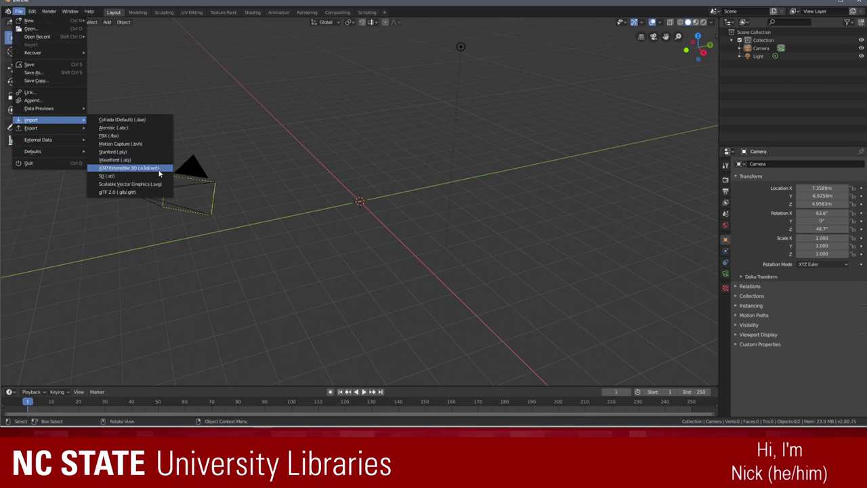
key(Return)
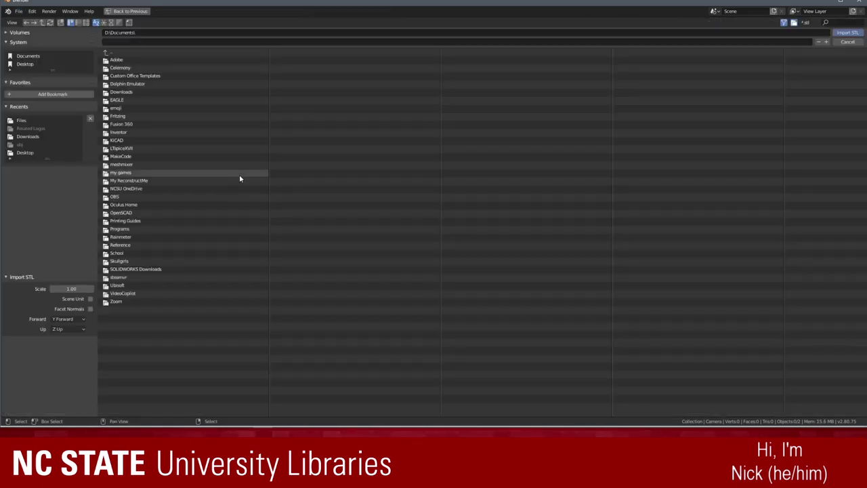
click(30, 64)
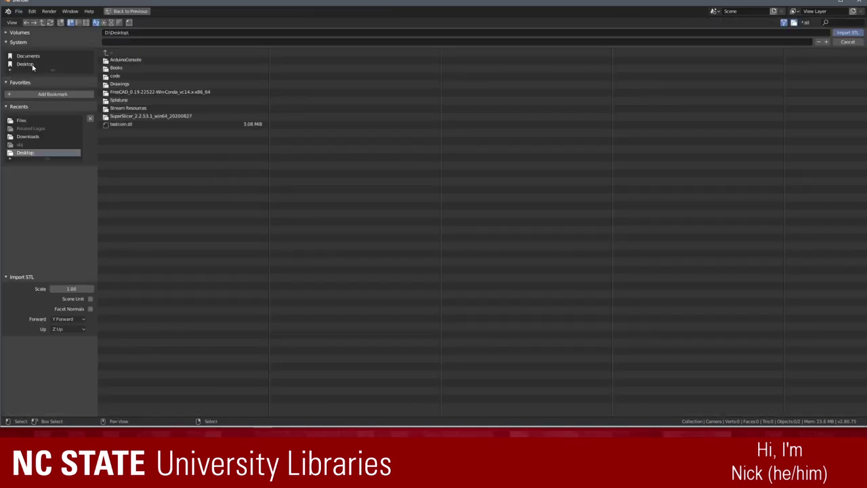
click(134, 126)
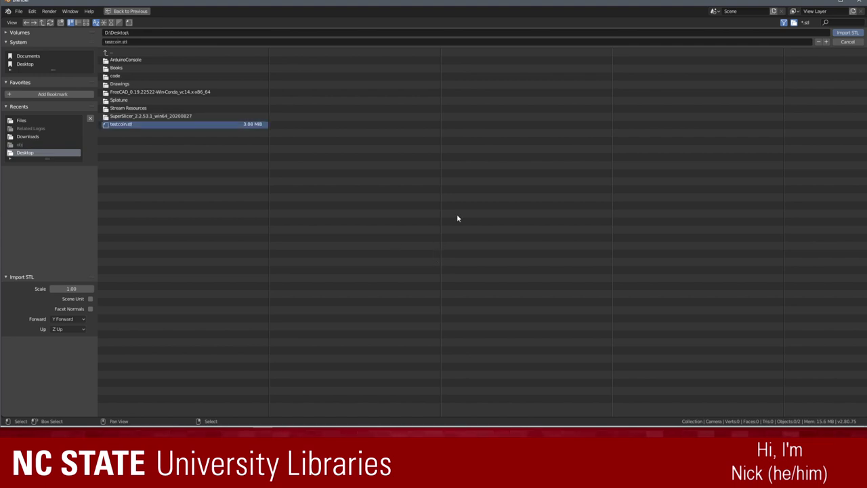
click(849, 34)
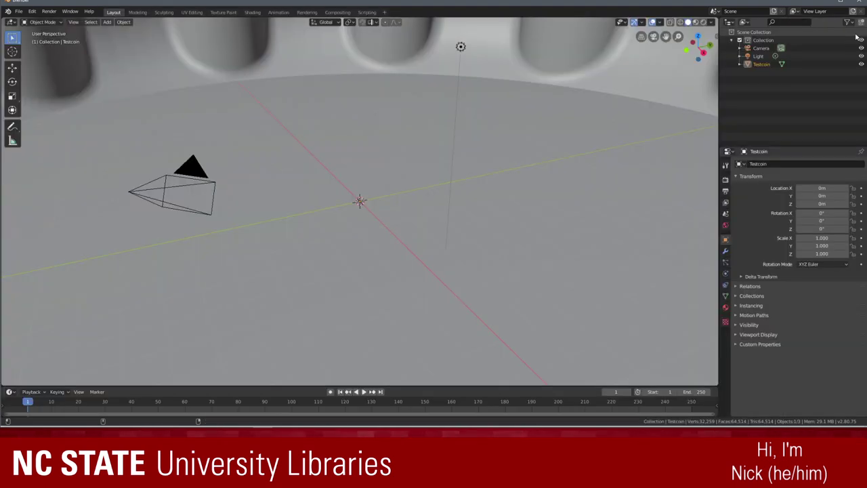
scroll(471, 174, down, 10)
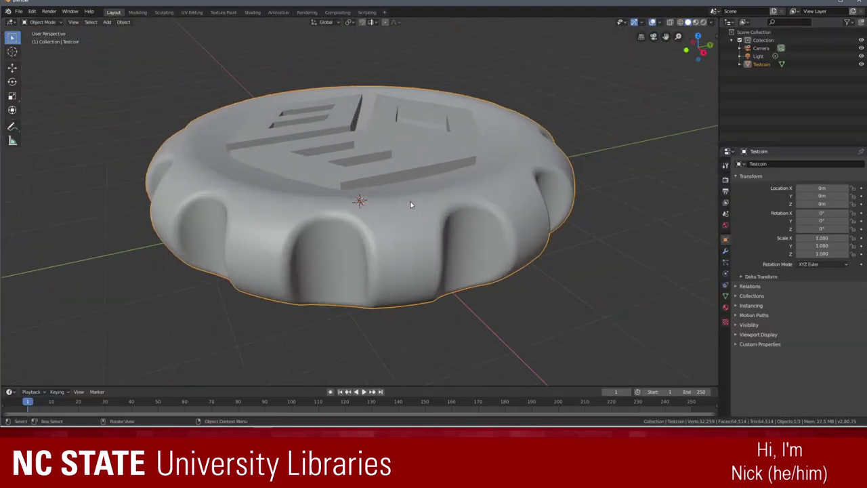
scroll(411, 205, up, 2)
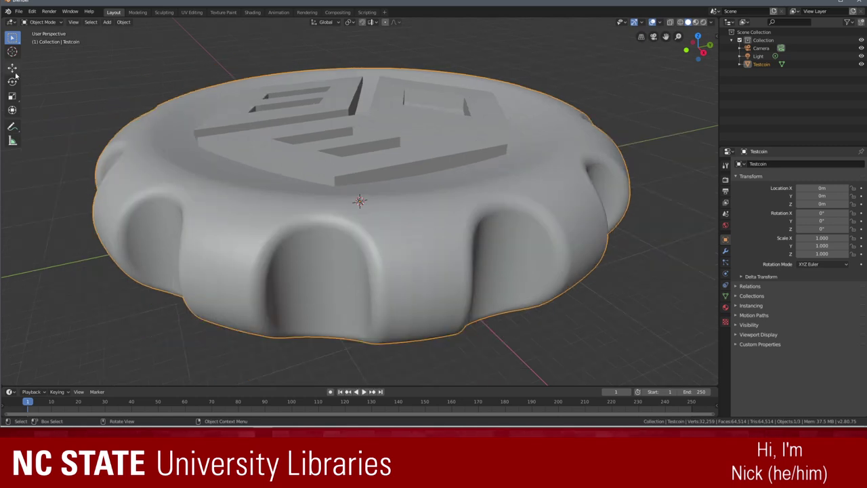
- Try scaling the coin along its Y axis only with the Scale tool, and undo the resize
click(14, 96)
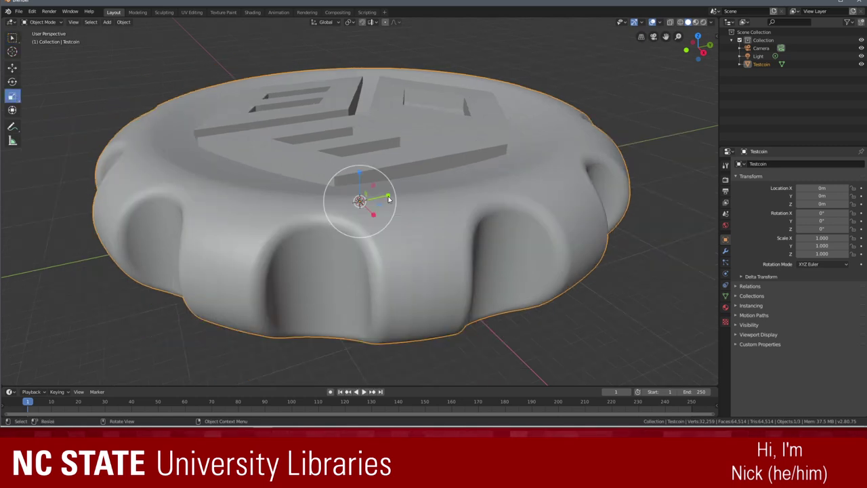
drag(387, 196, 384, 205)
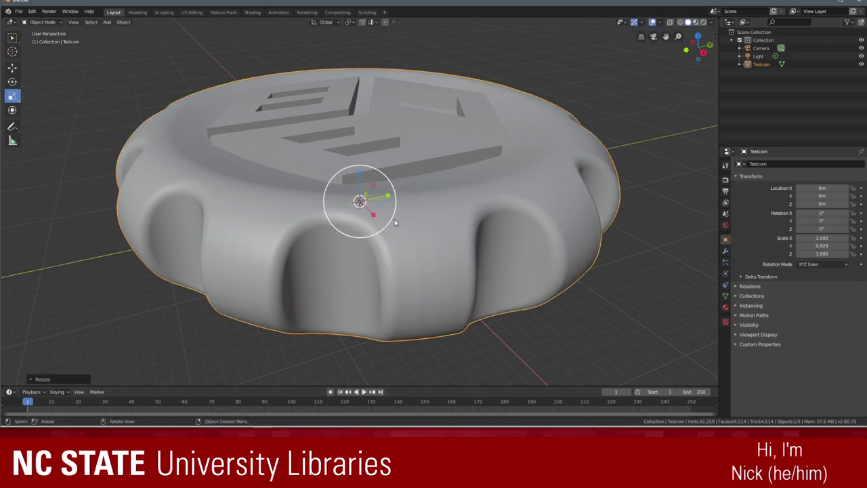
key(ctrl+z)
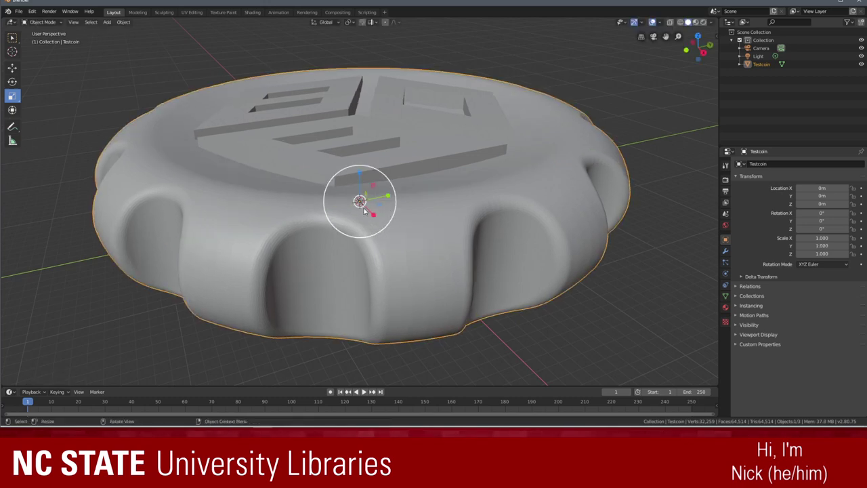
- Scale the coin down uniformly to about 0.055 on all three axes and deselect it
scroll(372, 193, down, 2)
scroll(372, 196, up, 5)
scroll(371, 204, down, 2)
scroll(372, 205, down, 1)
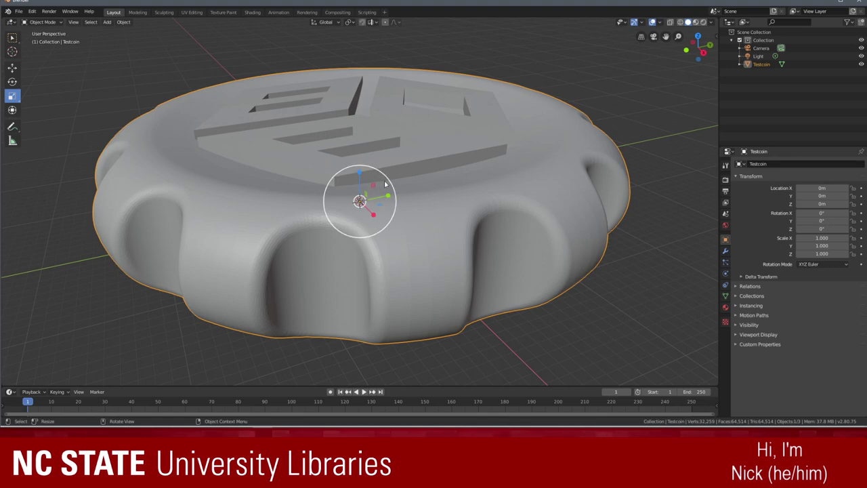
drag(388, 184, 360, 200)
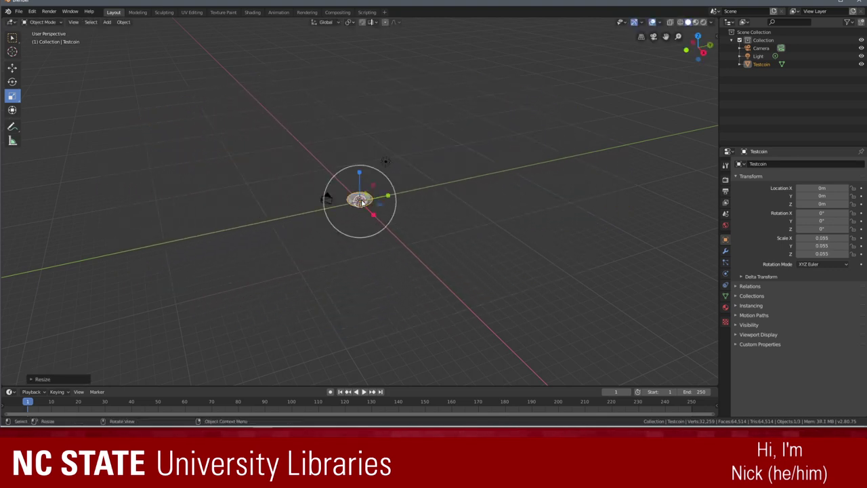
click(352, 188)
- Examine the scaled coin and its position relative to the camera and the light from different angles
scroll(347, 202, up, 15)
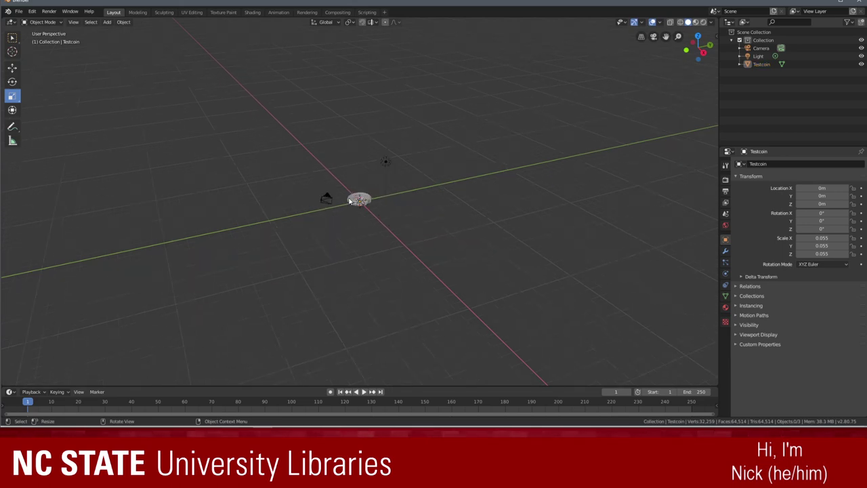
scroll(350, 202, down, 4)
shift+middle_drag(350, 201, 368, 222)
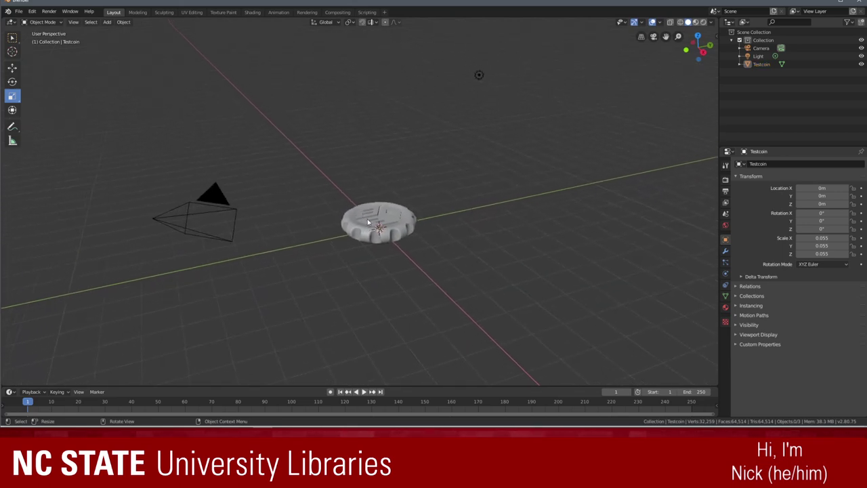
right_click(389, 273)
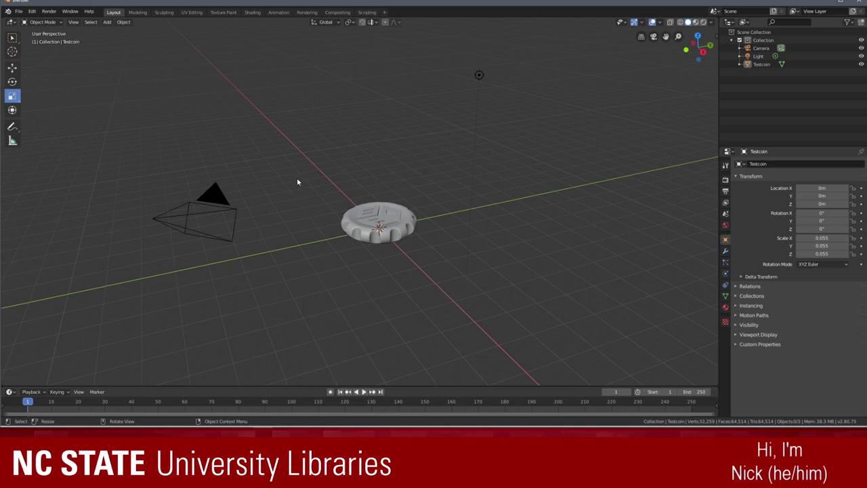
middle_drag(293, 171, 328, 188)
middle_drag(419, 231, 406, 218)
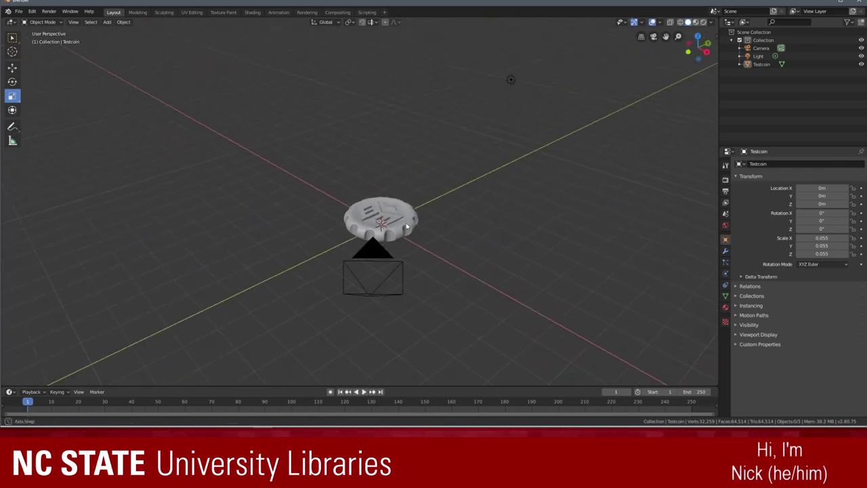
click(405, 216)
click(267, 161)
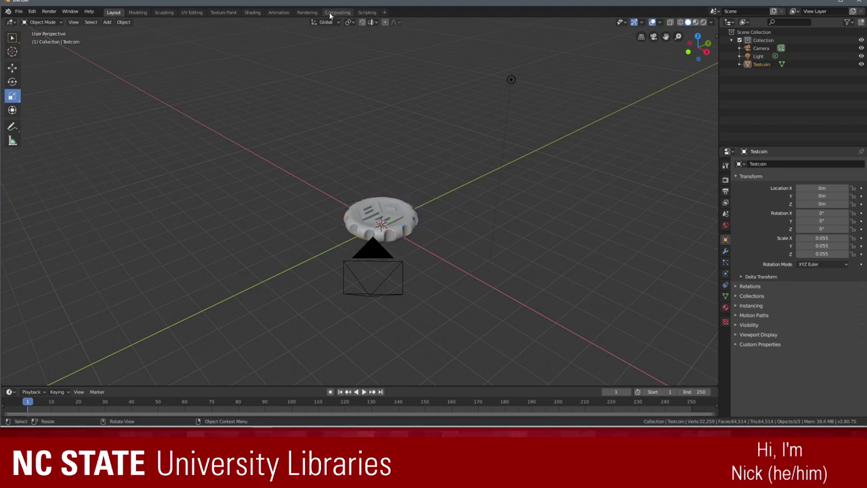
- Switch to the Rendering workspace, play the timeline briefly and return it to frame 0
click(307, 12)
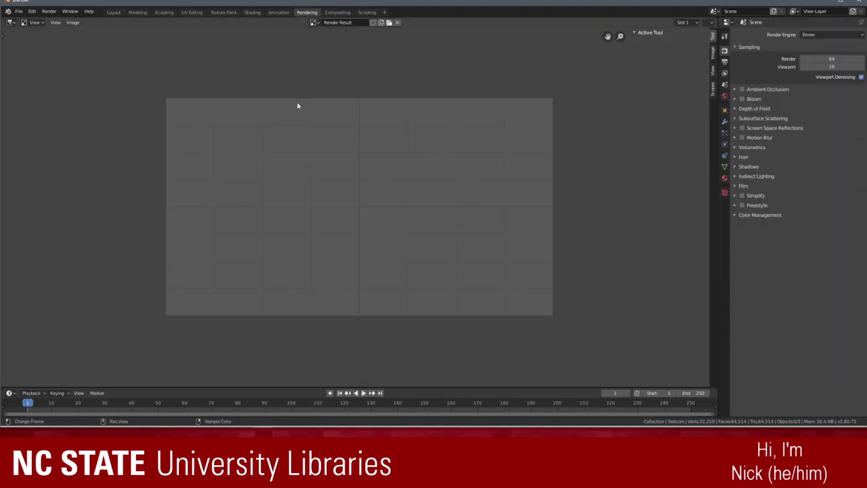
key(space)
key(space)
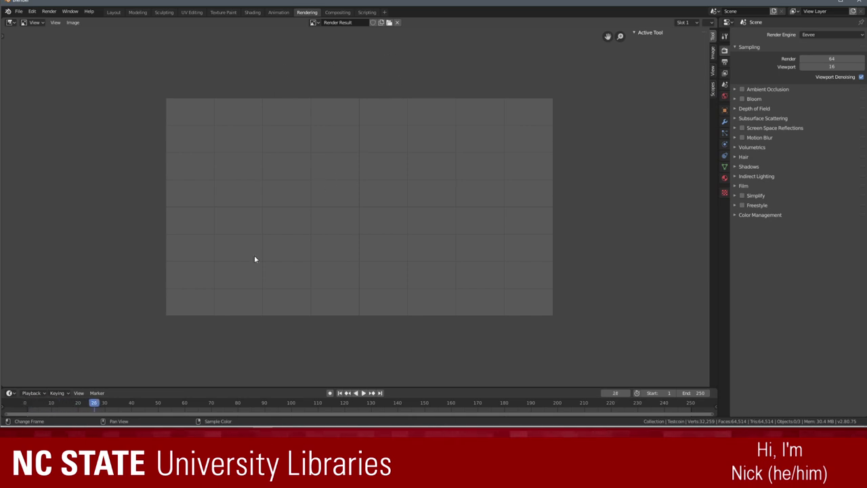
drag(80, 405, 24, 405)
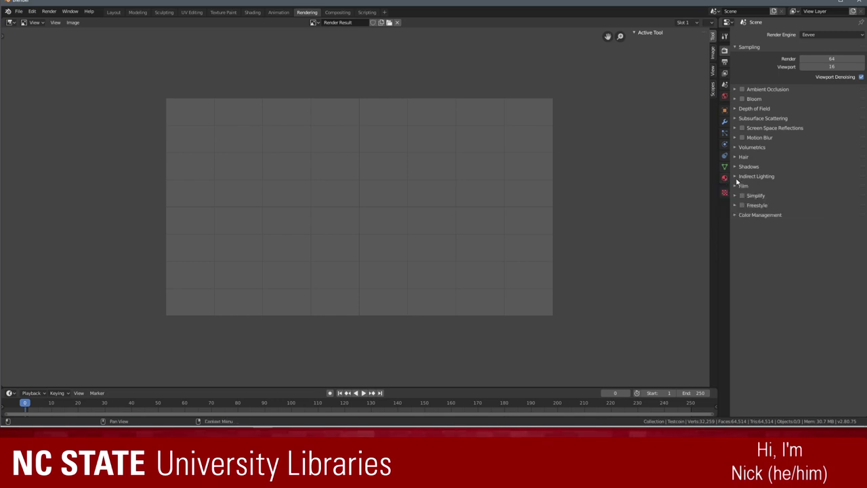
- Look through the coin's material settings, the render slots and scopes, and the scene's render settings for rendering options
click(724, 178)
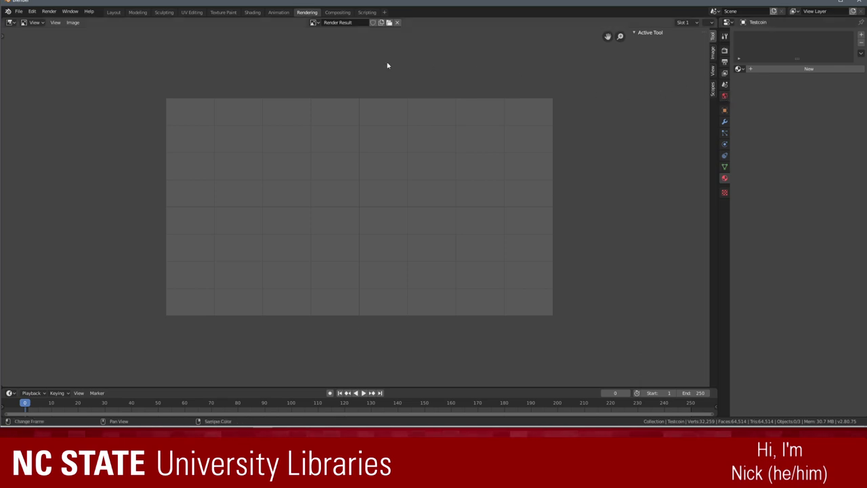
click(72, 23)
mouse_move(56, 25)
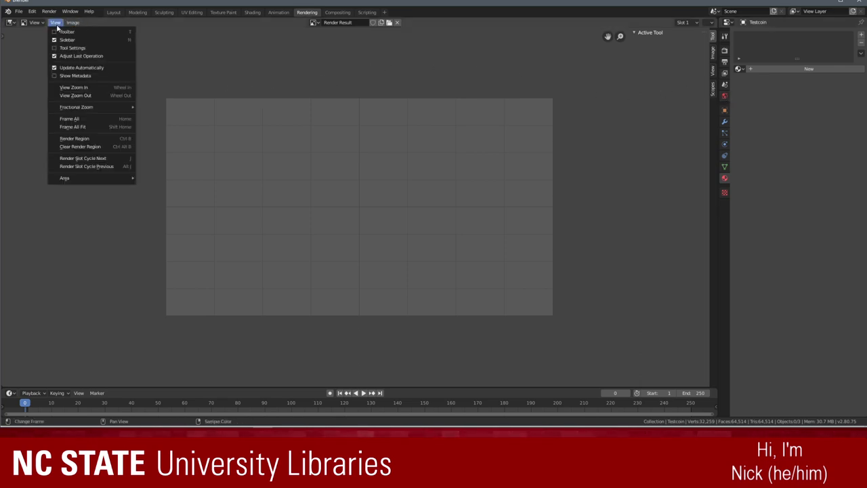
click(68, 24)
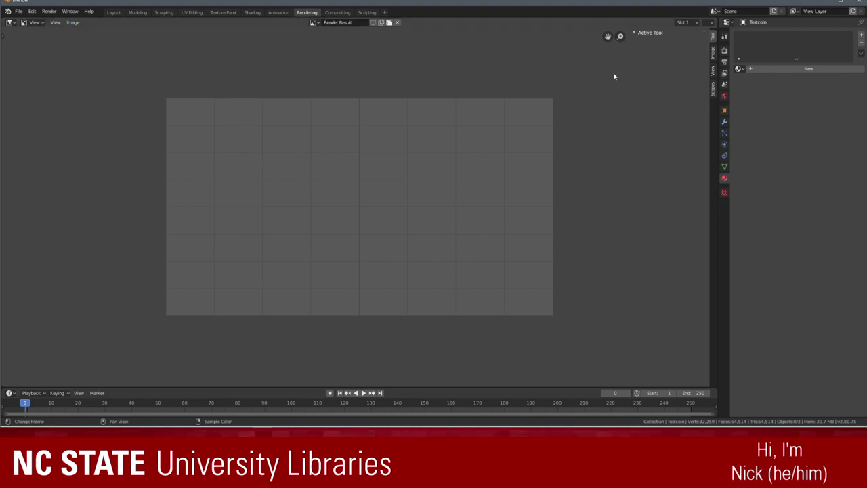
click(713, 53)
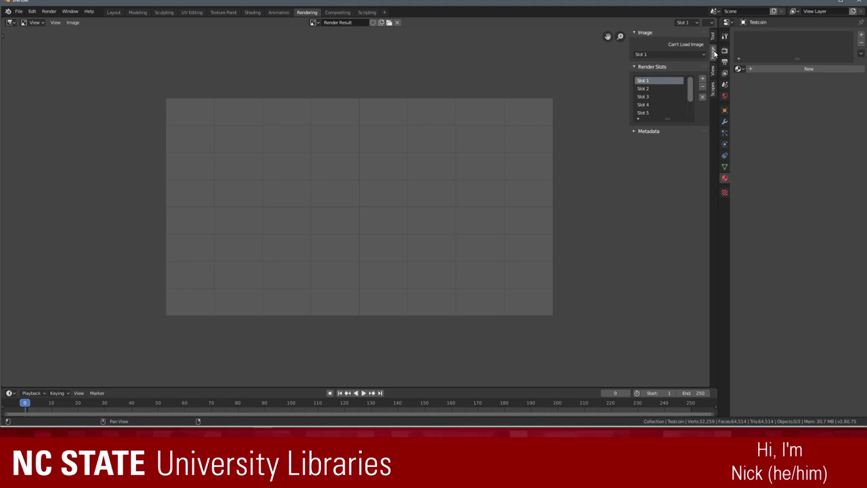
click(713, 68)
click(714, 88)
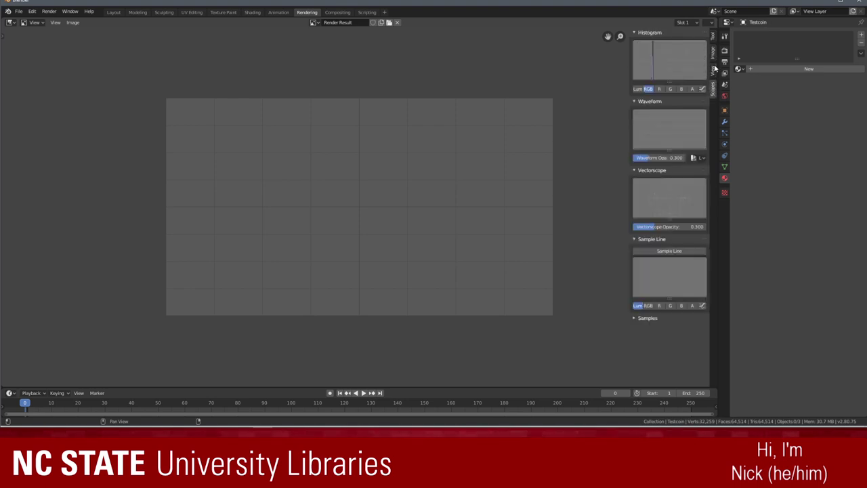
click(713, 36)
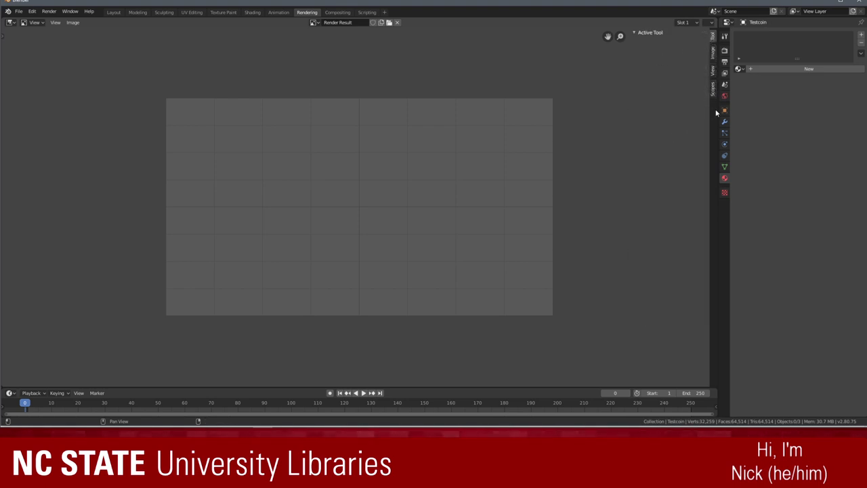
click(725, 50)
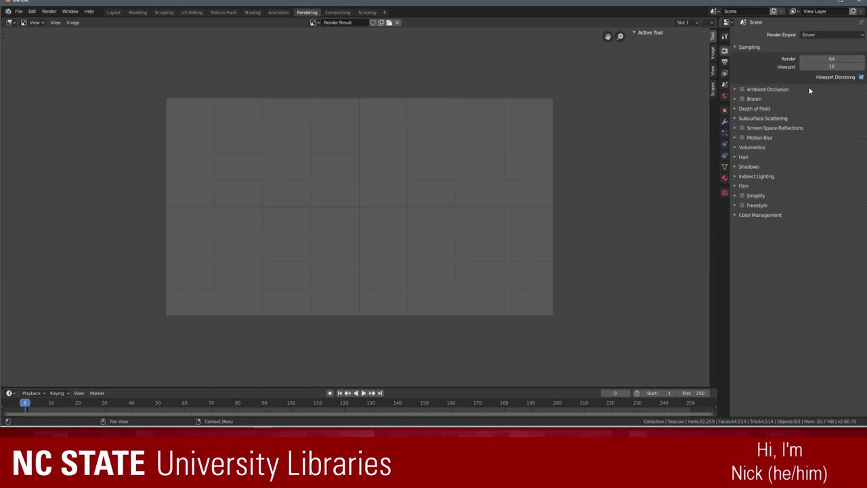
- Set the render engine to Cycles and check the advanced sampling options
click(812, 35)
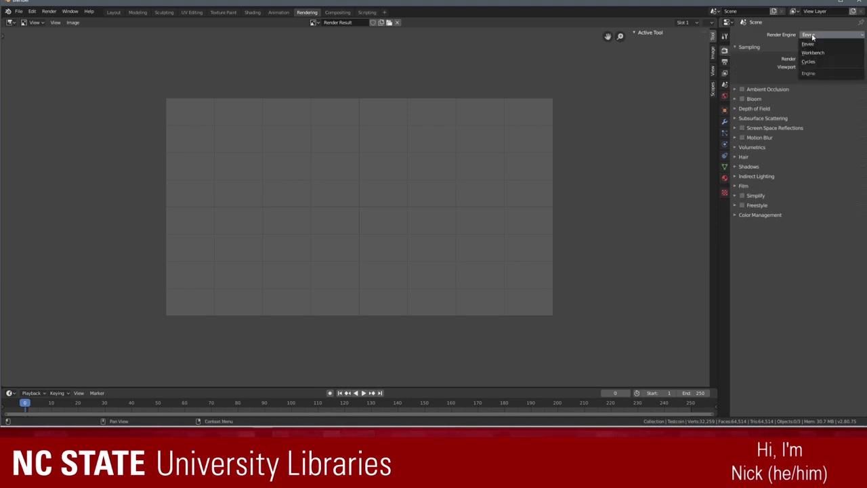
click(813, 37)
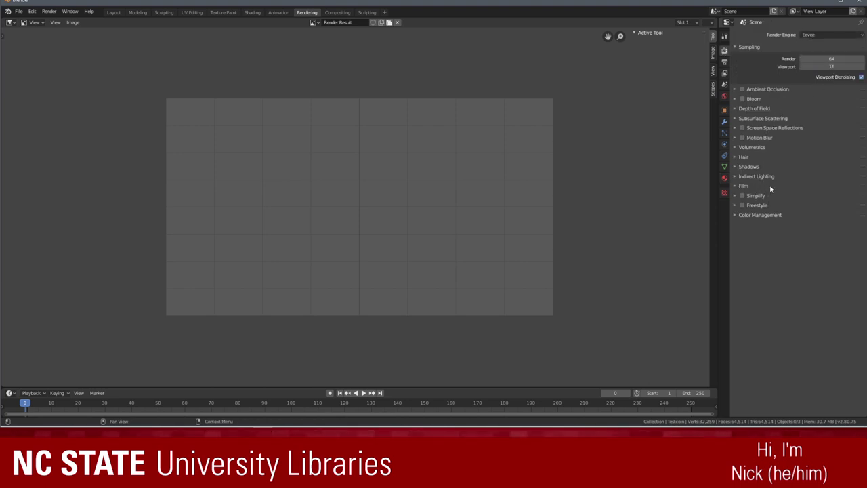
click(817, 33)
click(815, 62)
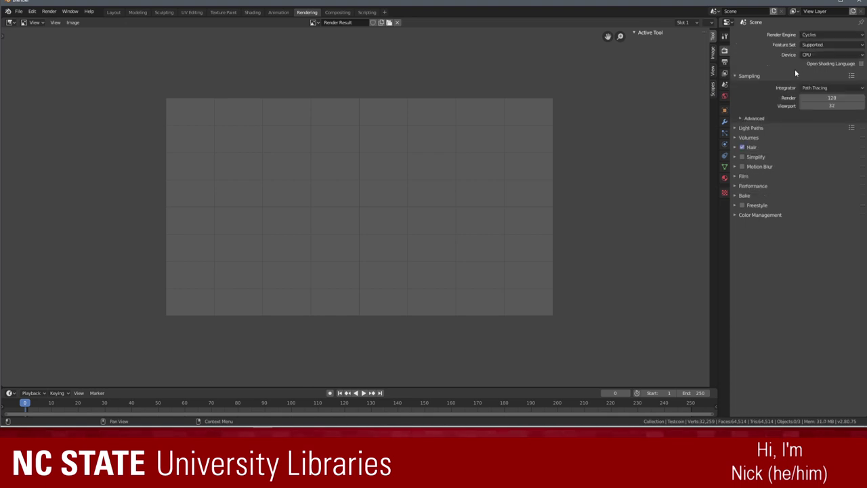
click(740, 119)
click(742, 120)
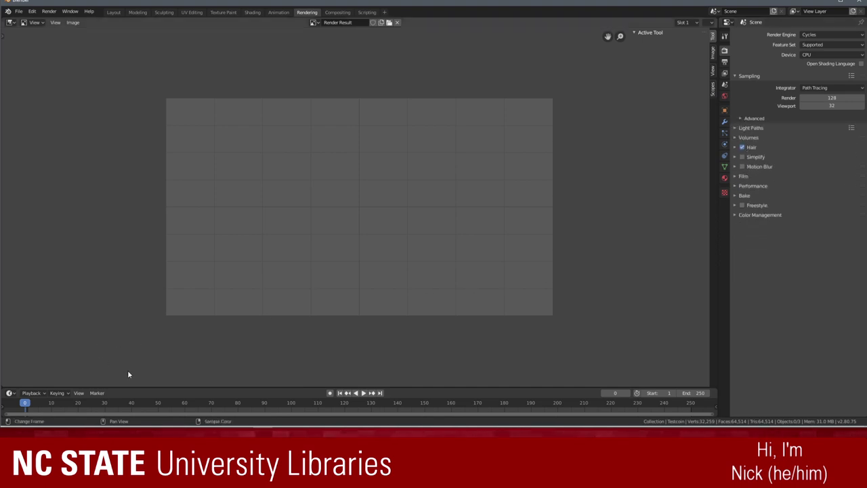
- Look through the timeline's playback, keying and view options and the image editor's image and view options for a way to render
click(31, 393)
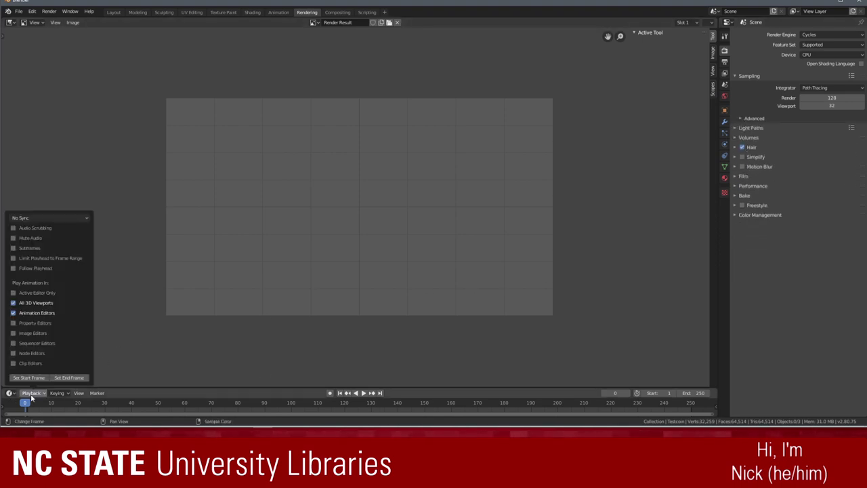
click(31, 394)
click(57, 393)
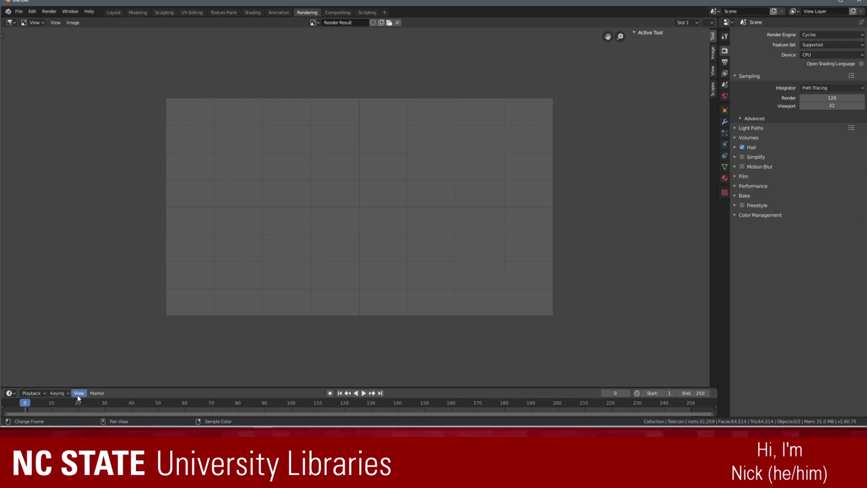
click(79, 393)
click(78, 397)
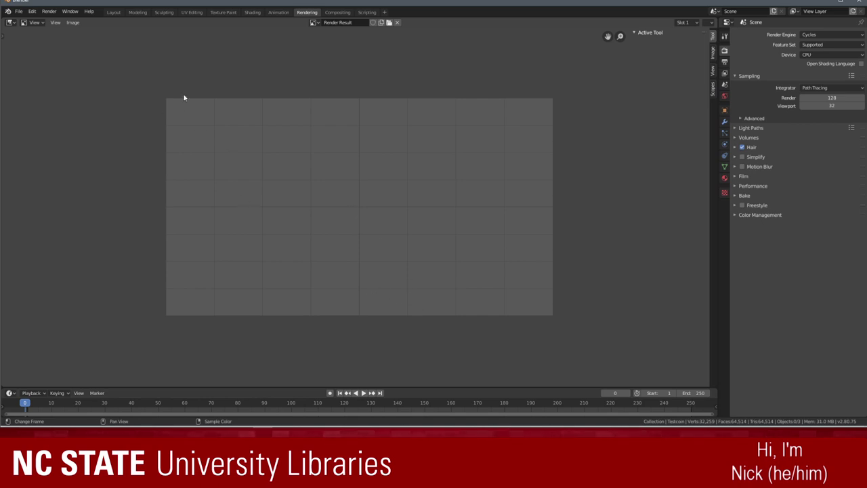
click(314, 22)
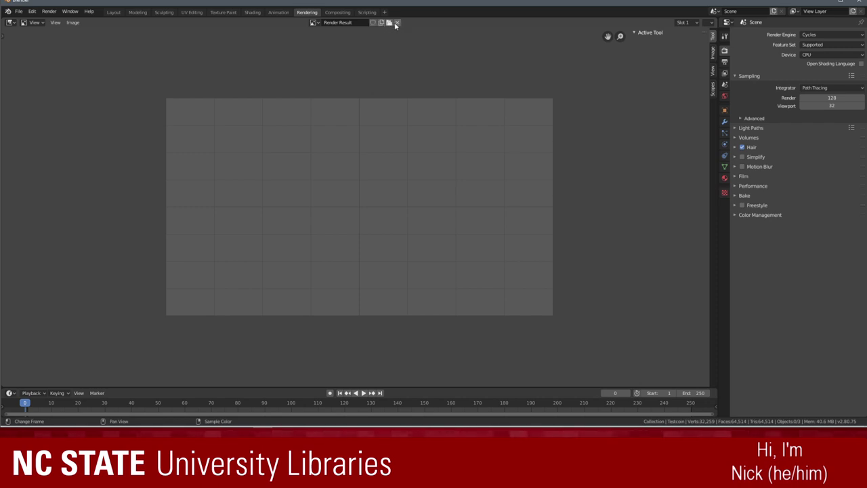
click(55, 22)
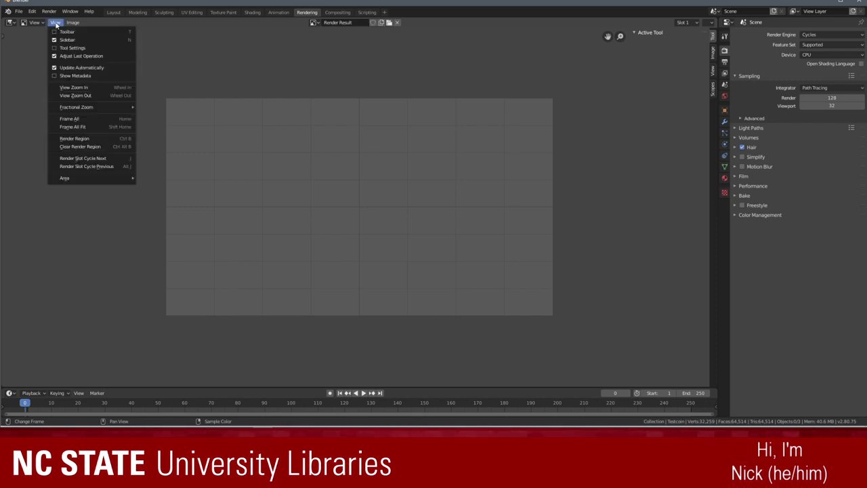
mouse_move(70, 23)
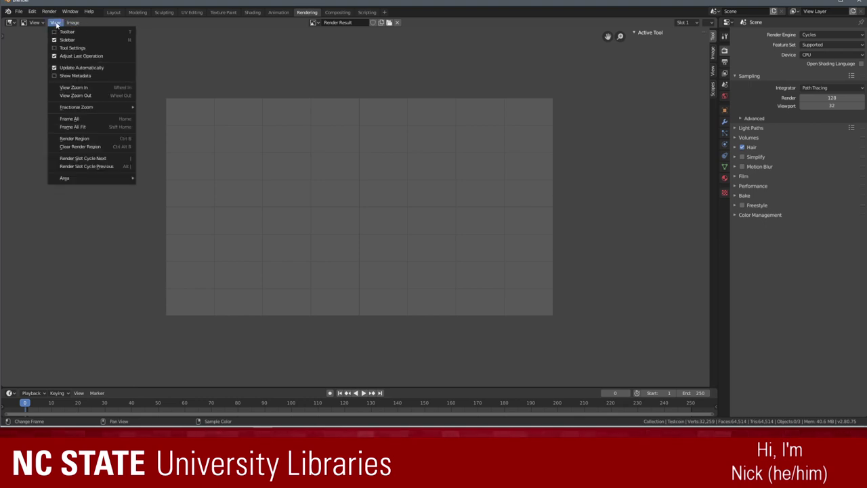
click(56, 24)
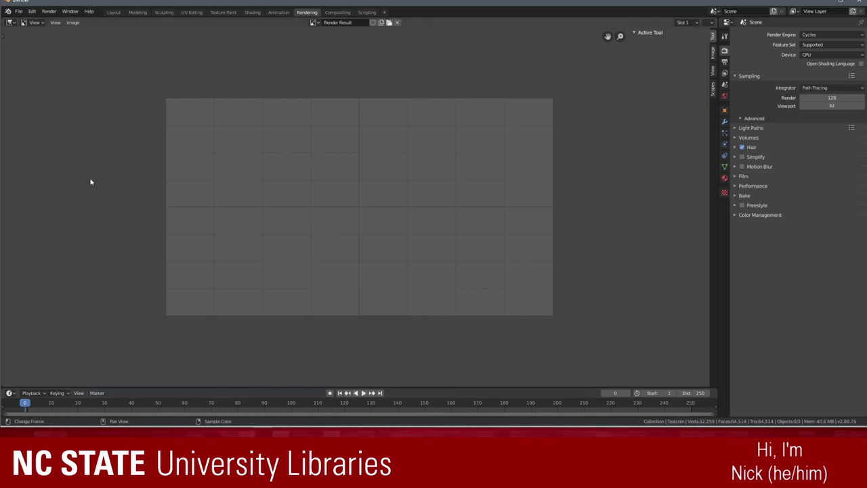
- Render the coin with Cycles, bring the render window fully into view and close it partway through
click(32, 12)
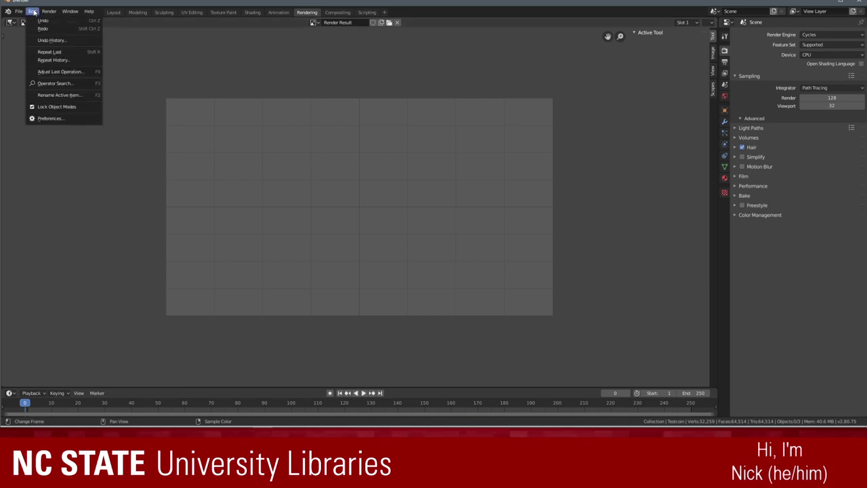
click(60, 21)
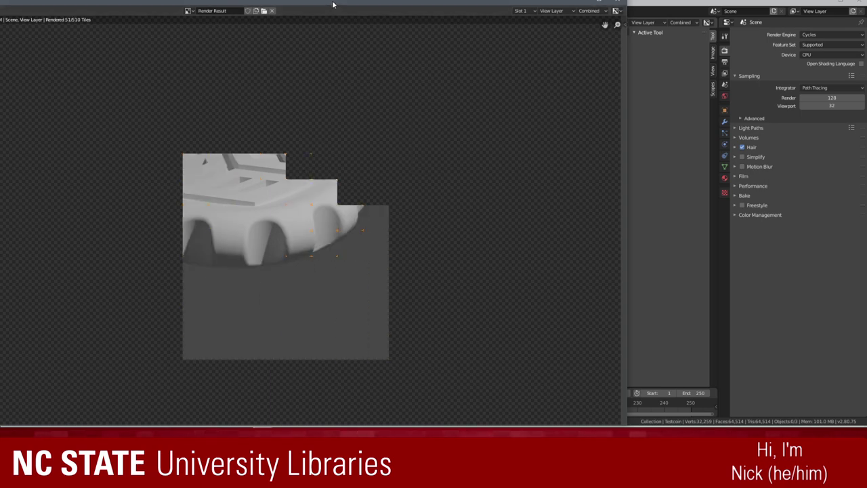
drag(333, 4, 563, 12)
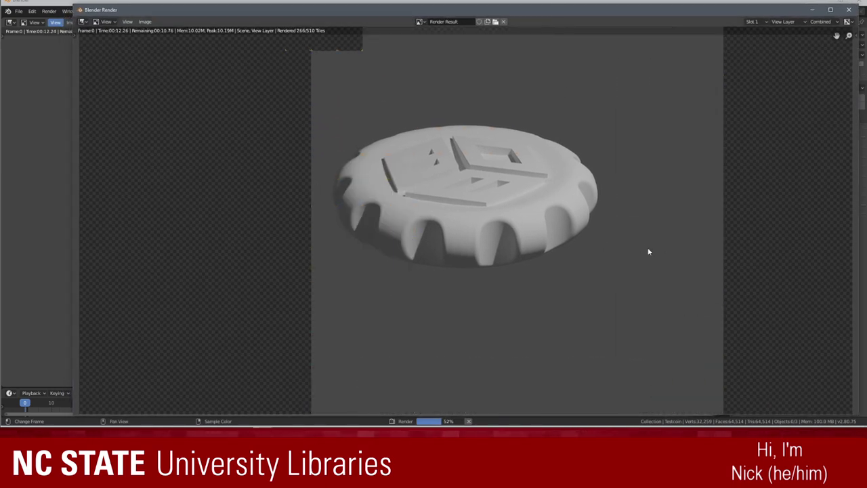
click(850, 10)
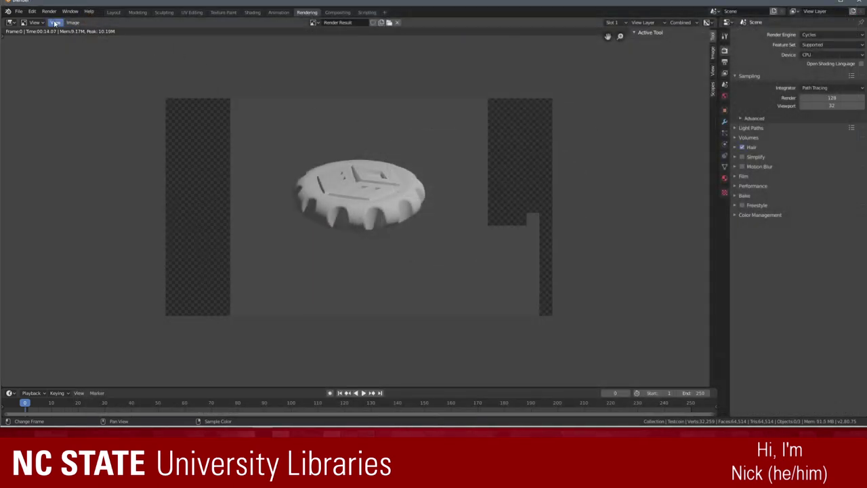
- Return to the Layout workspace and scale the coin up uniformly to about 0.128 on all axes
click(113, 12)
click(402, 222)
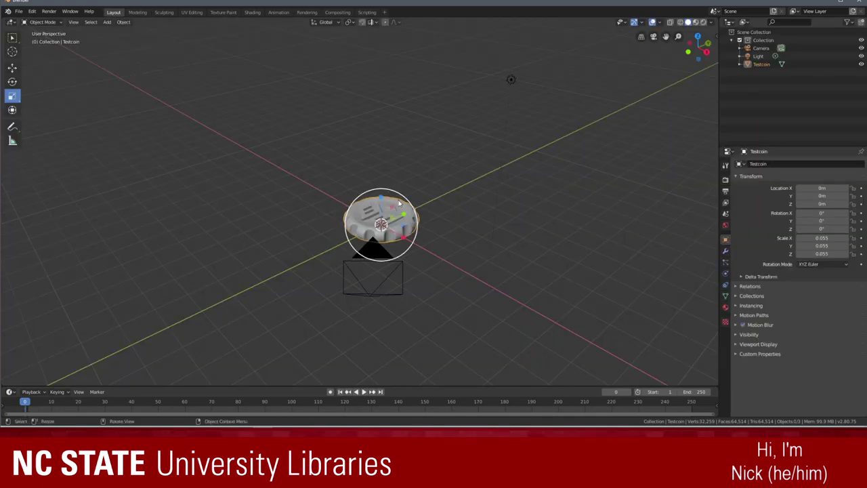
key(s)
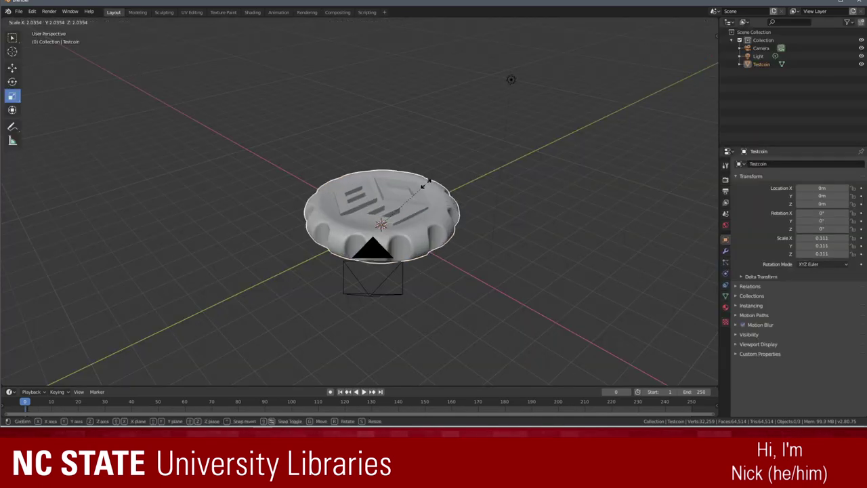
click(432, 179)
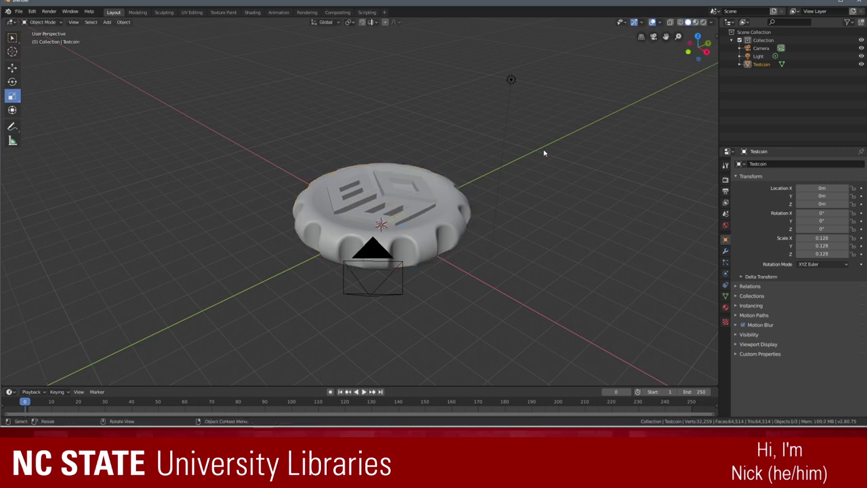
click(379, 290)
right_click(383, 290)
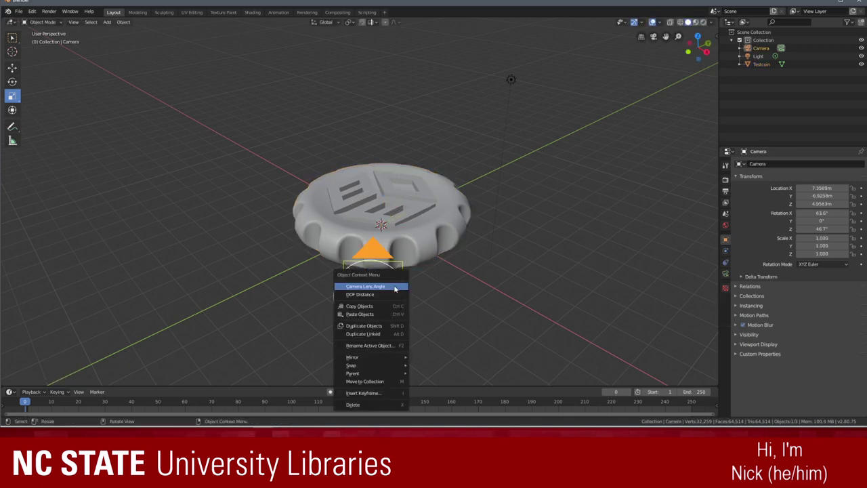
right_click(386, 277)
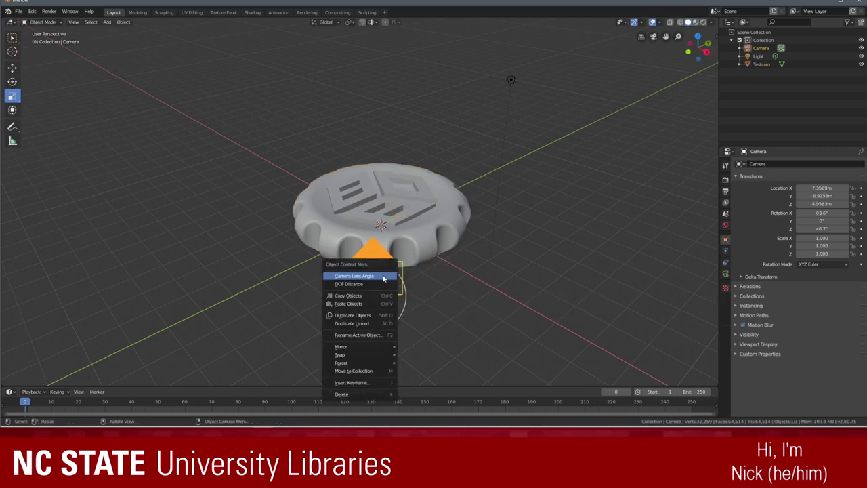
click(530, 208)
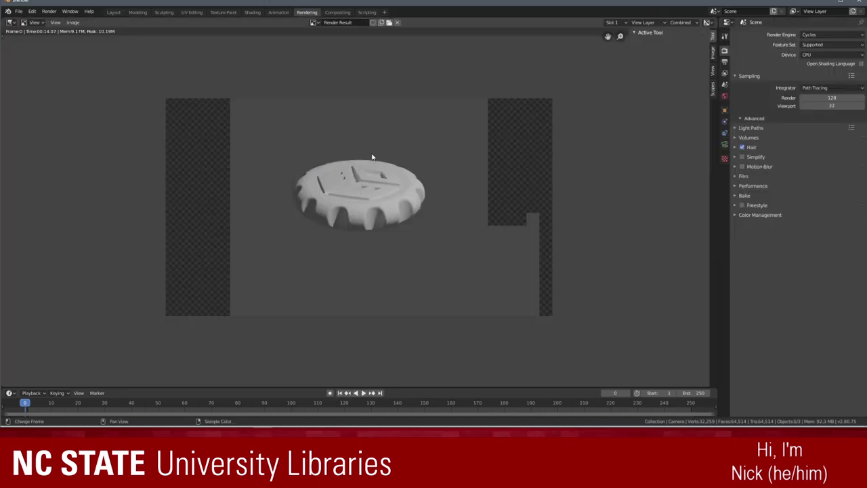
- Start a render of the enlarged coin, stop it partway and return to the Layout workspace
key(F12)
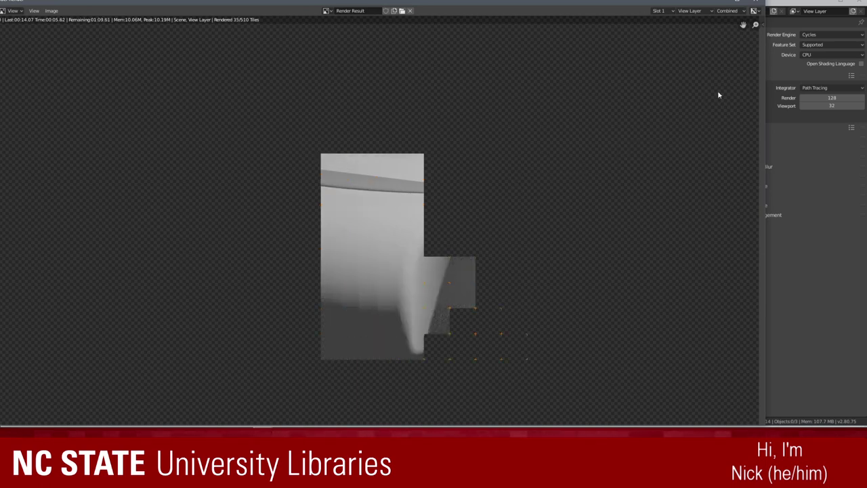
click(756, 2)
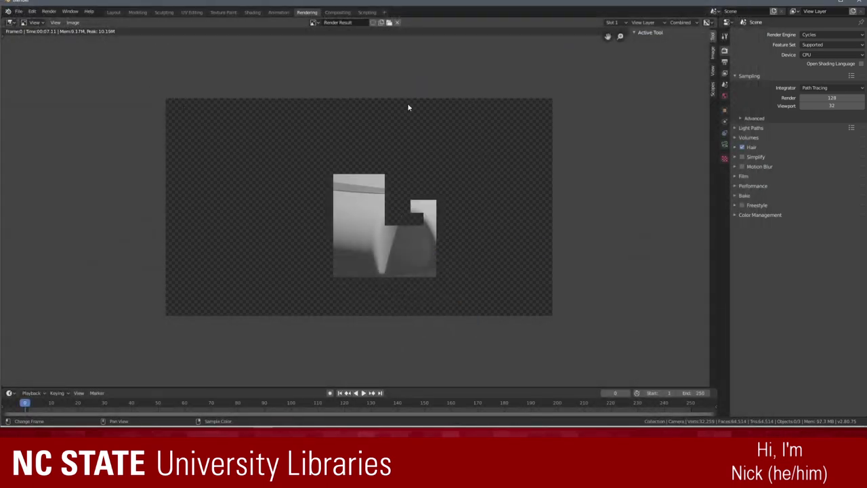
click(113, 12)
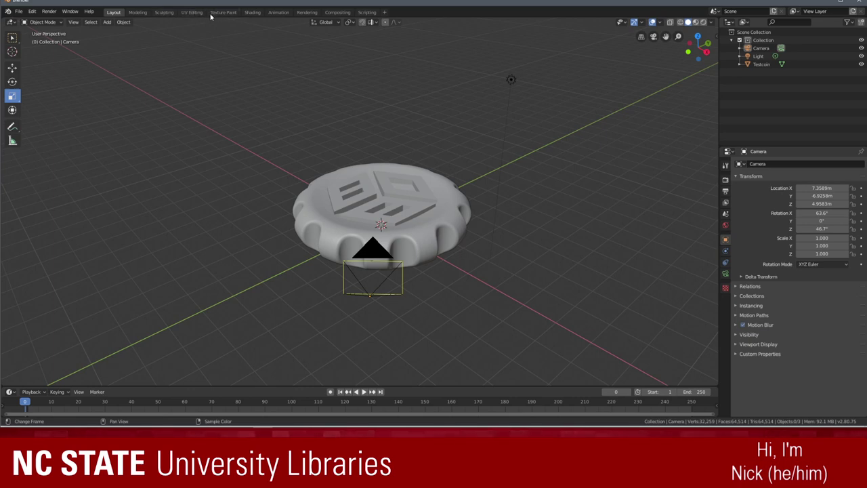
- Apply Shade Smooth to the coin and deselect it
click(369, 196)
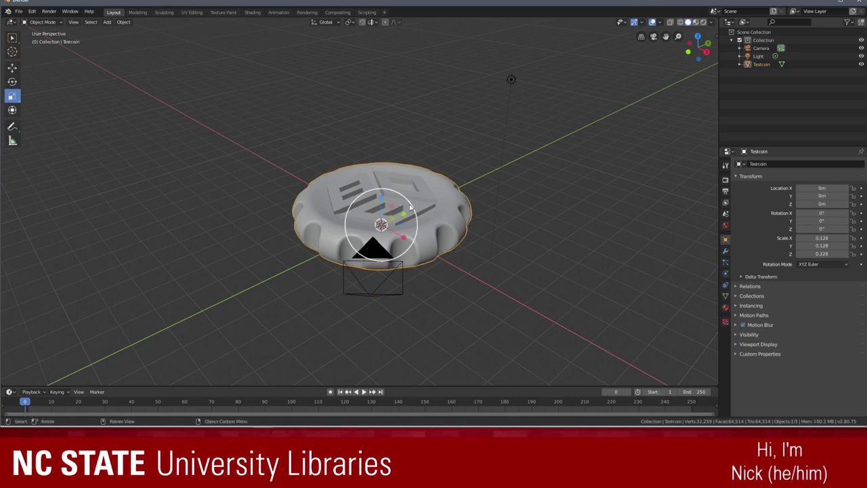
click(515, 203)
click(444, 198)
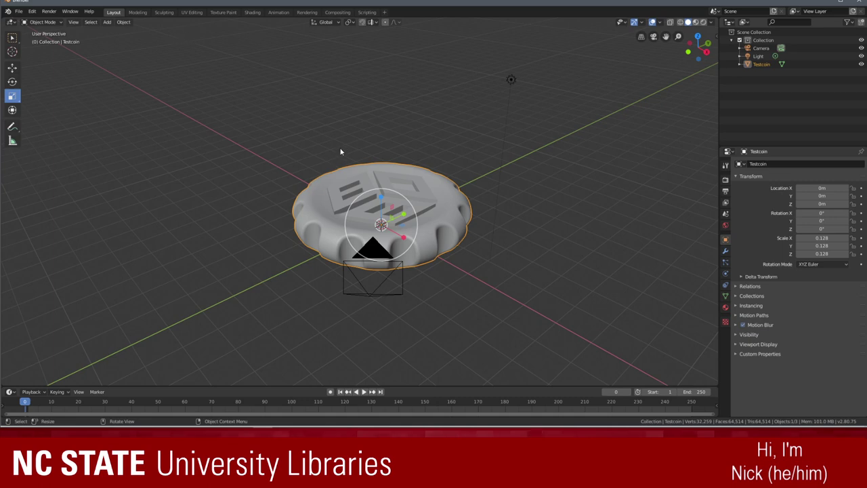
right_click(338, 189)
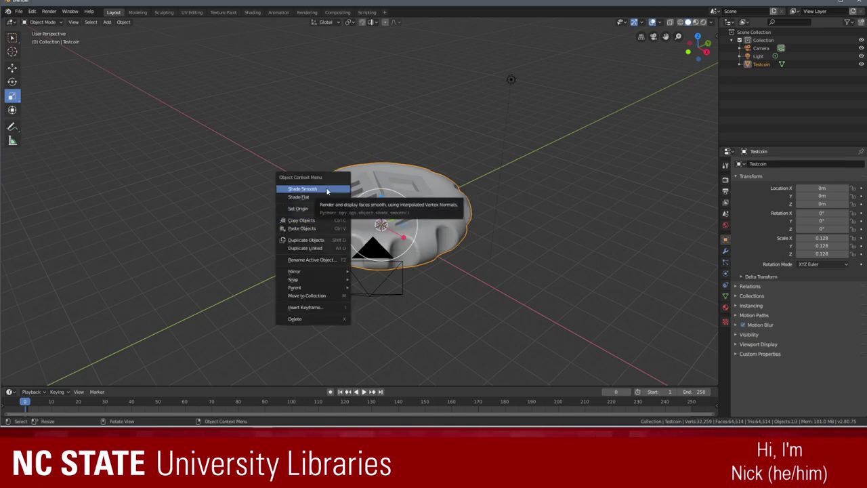
click(327, 189)
click(375, 130)
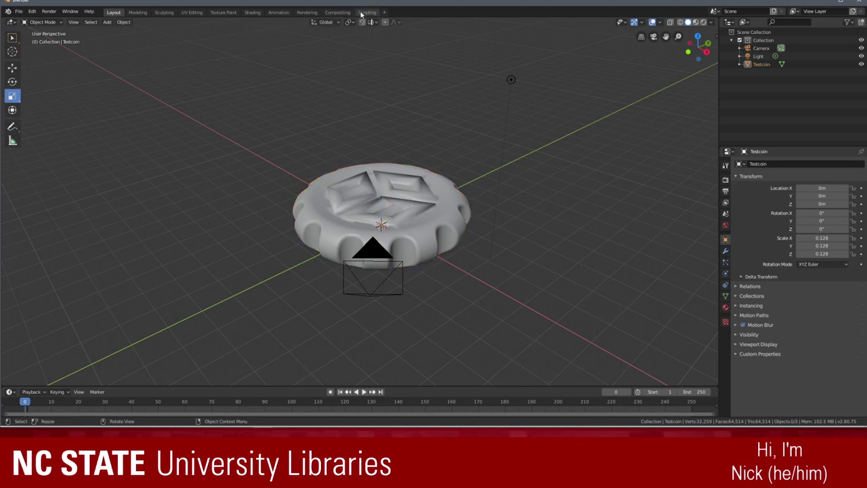
- Render the smooth-shaded coin from the Rendering workspace and close the render window once most of the coin is drawn
click(307, 12)
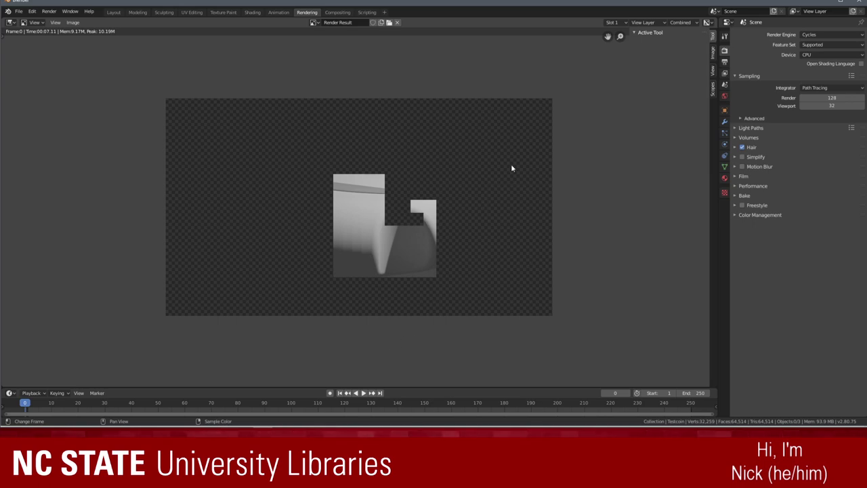
key(F12)
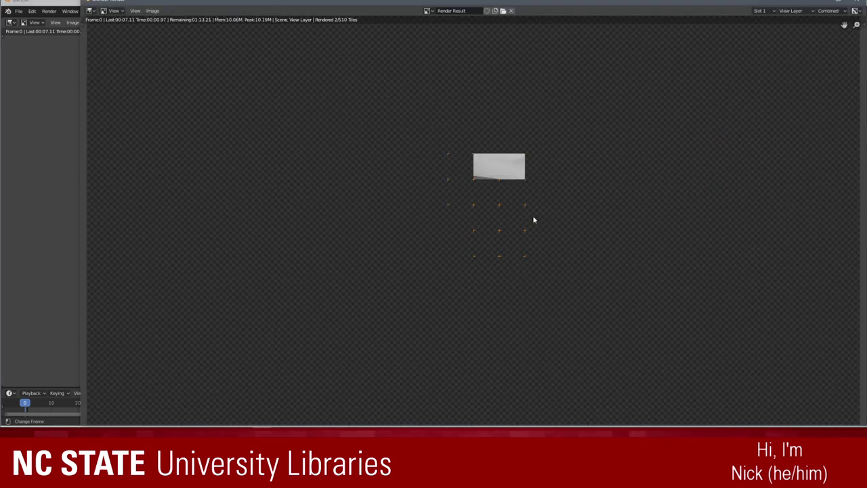
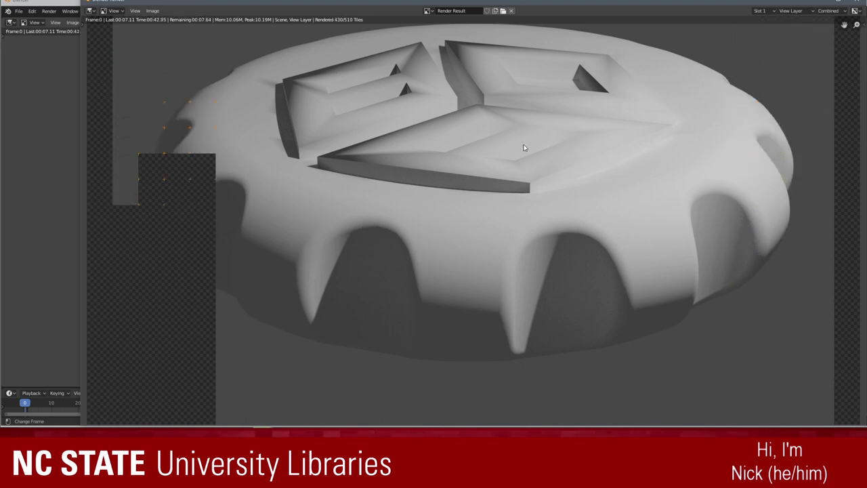
key(Escape)
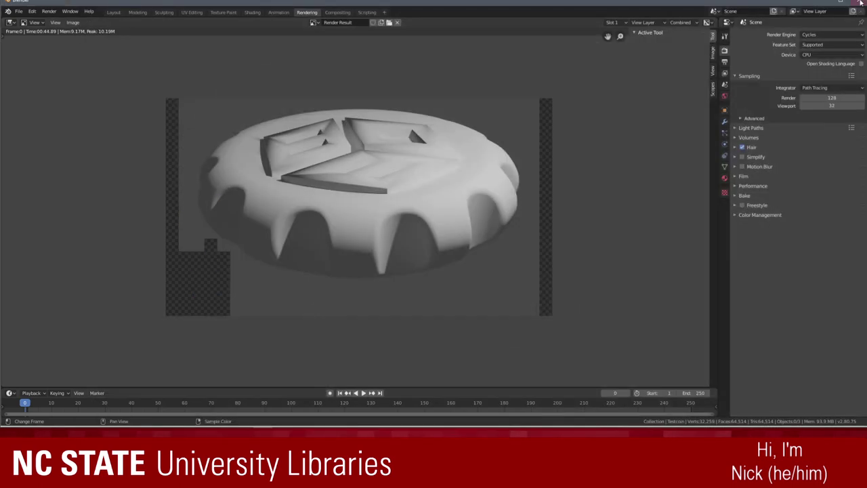
- Switch to PrusaSlicer, load testcoin.stl onto the print bed and slice it
click(19, 12)
mouse_move(166, 429)
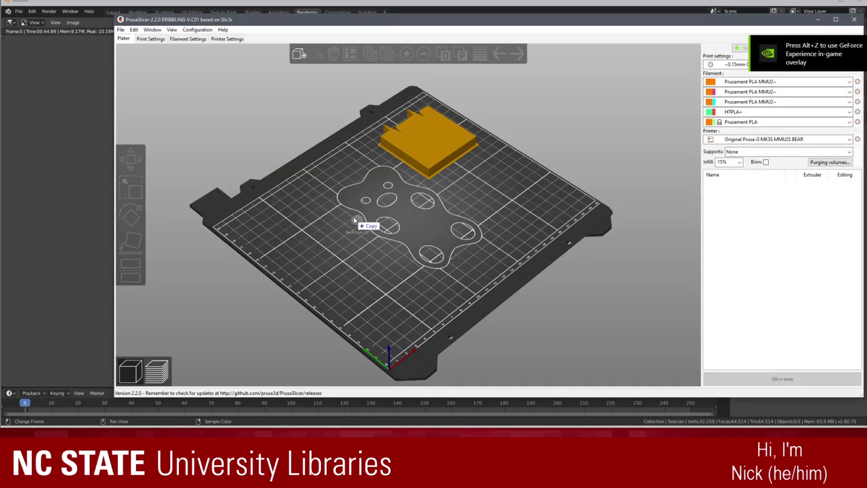
drag(354, 217, 359, 220)
drag(494, 265, 469, 275)
scroll(432, 228, up, 10)
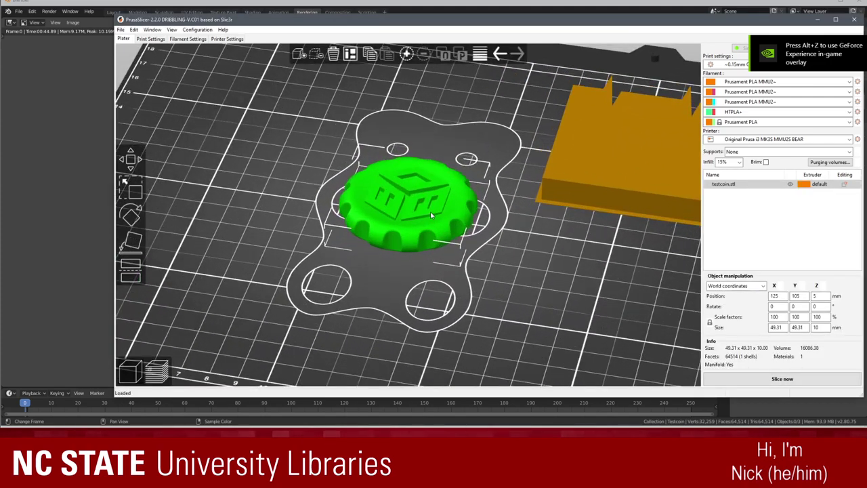
click(775, 378)
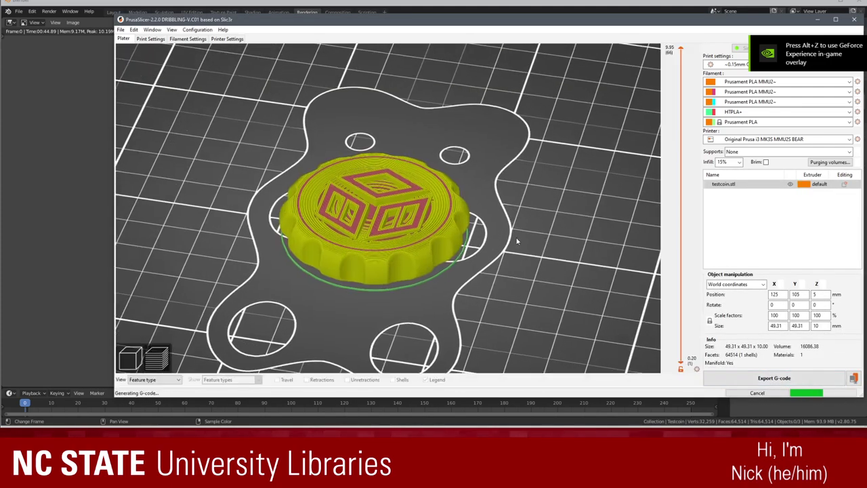
- Inspect the sliced coin and export its toolpaths to the Desktop as testcoin.obj
scroll(397, 231, up, 5)
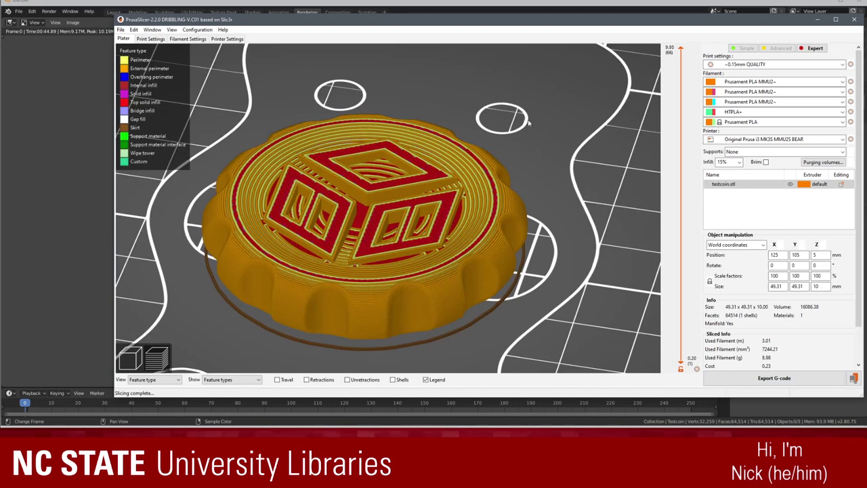
drag(388, 101, 391, 111)
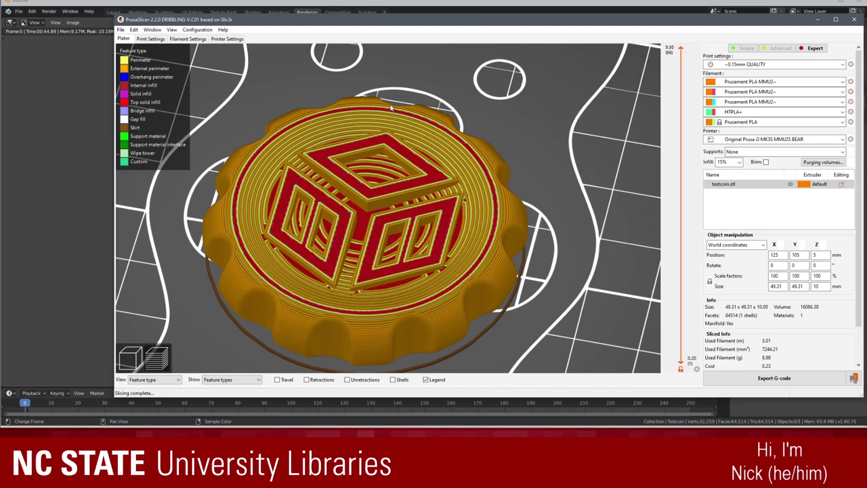
click(121, 30)
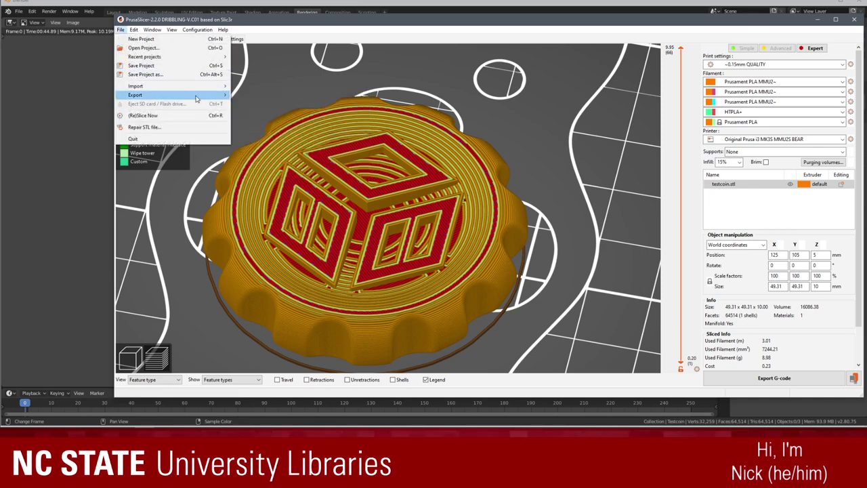
mouse_move(172, 96)
click(291, 153)
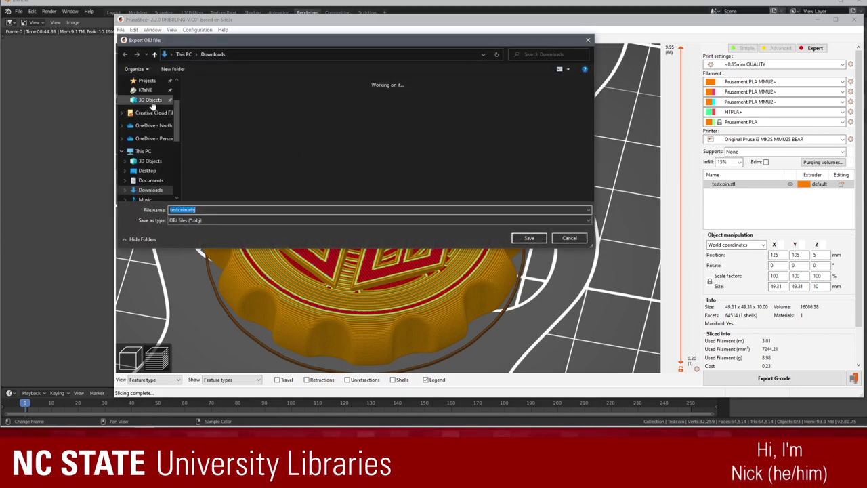
click(147, 171)
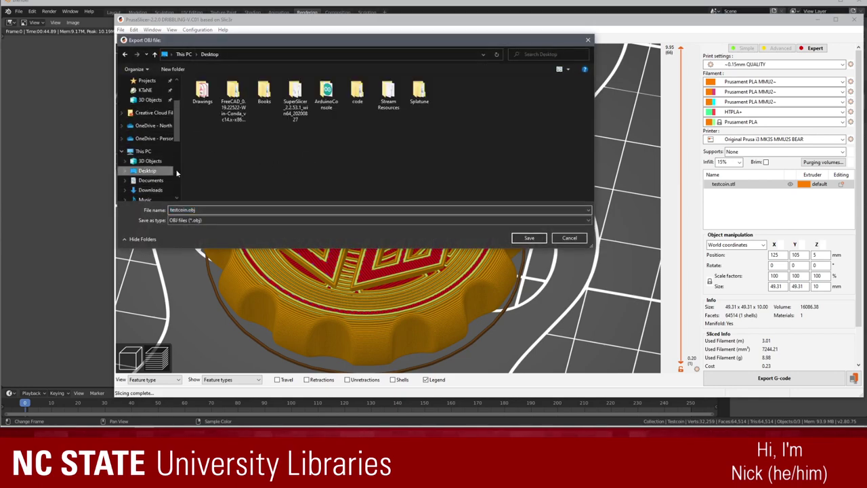
click(530, 237)
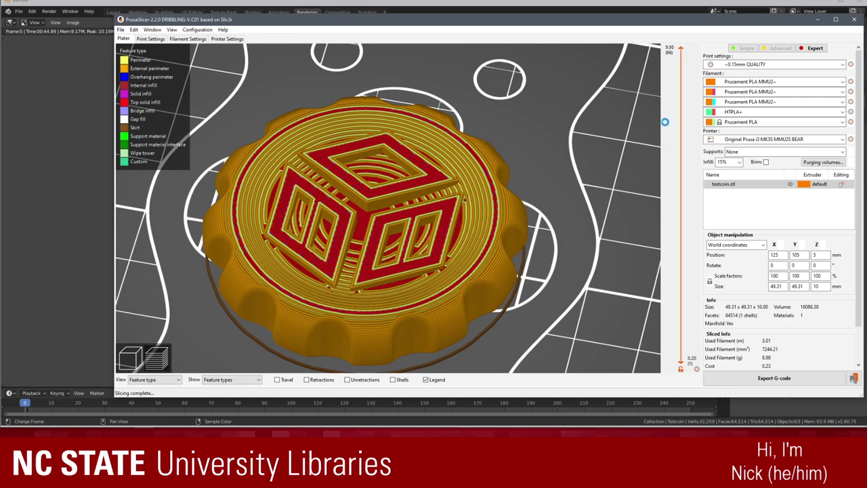
- Close PrusaSlicer, switch to Blender's Layout workspace and delete the smooth-shaded coin from the scene
click(854, 19)
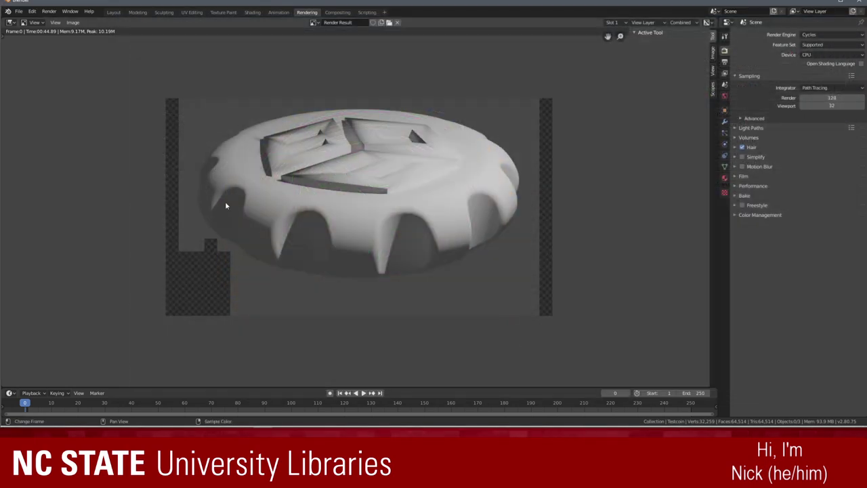
click(114, 12)
key(Delete)
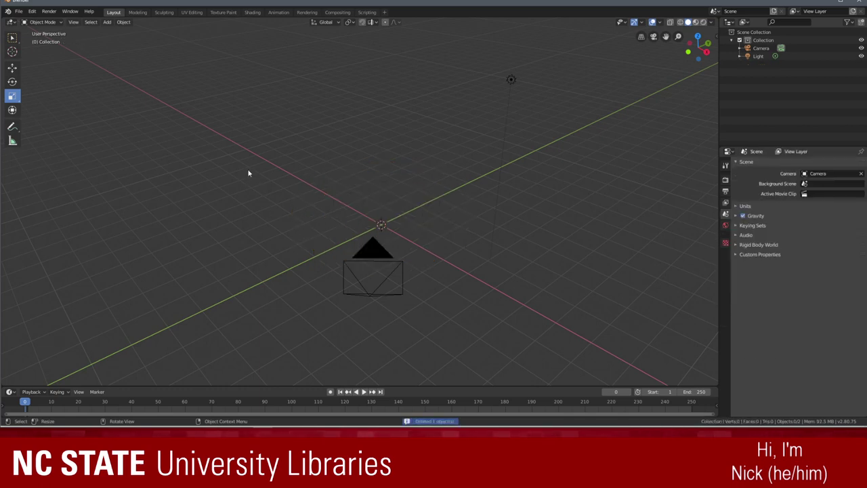
- Import the Wavefront file testcoin.obj from the Desktop into the scene
click(23, 12)
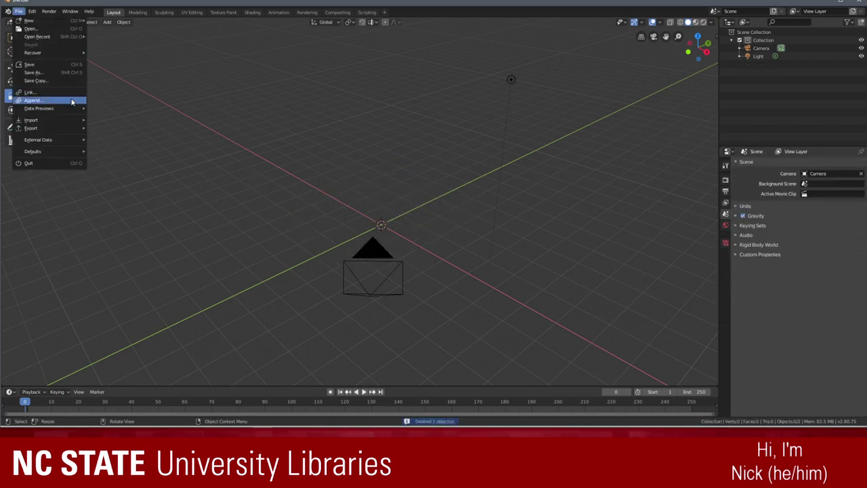
mouse_move(78, 120)
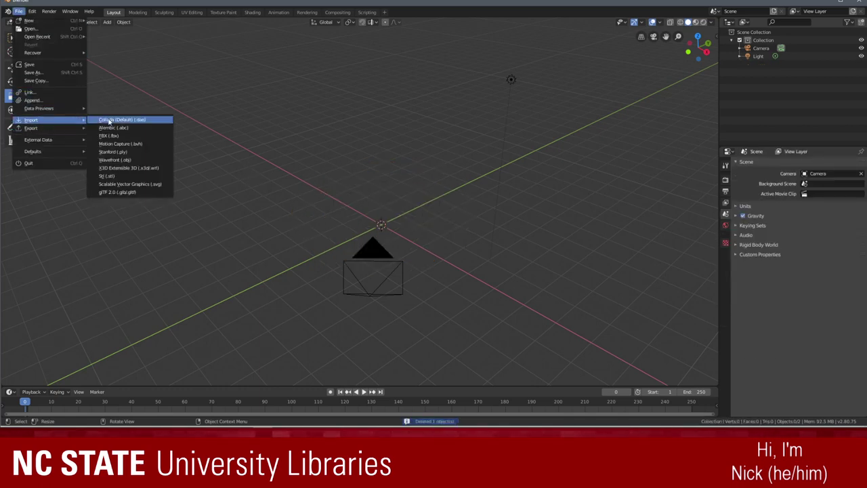
click(125, 163)
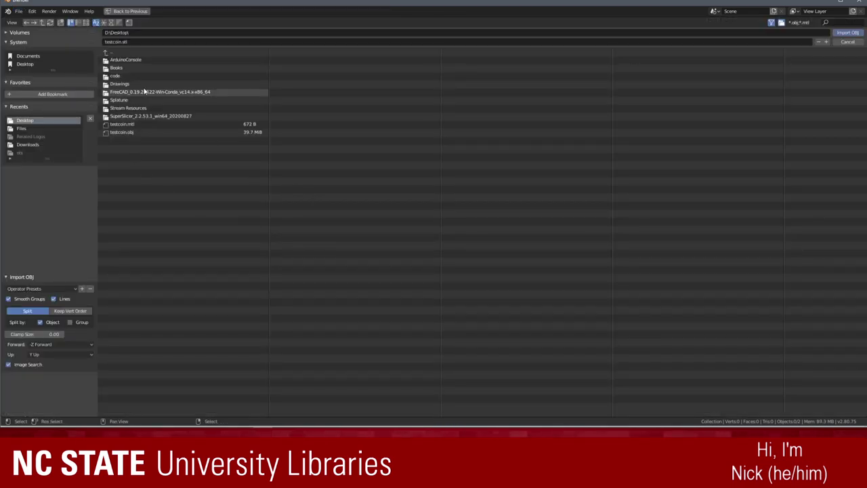
click(141, 134)
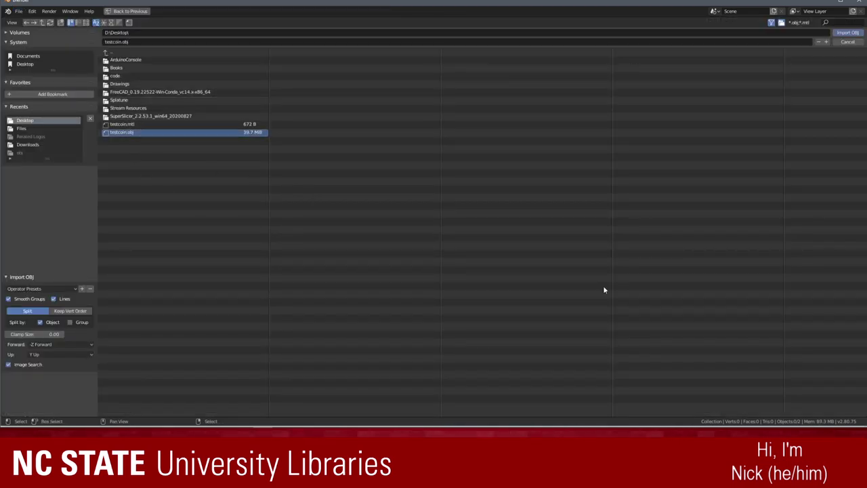
click(853, 33)
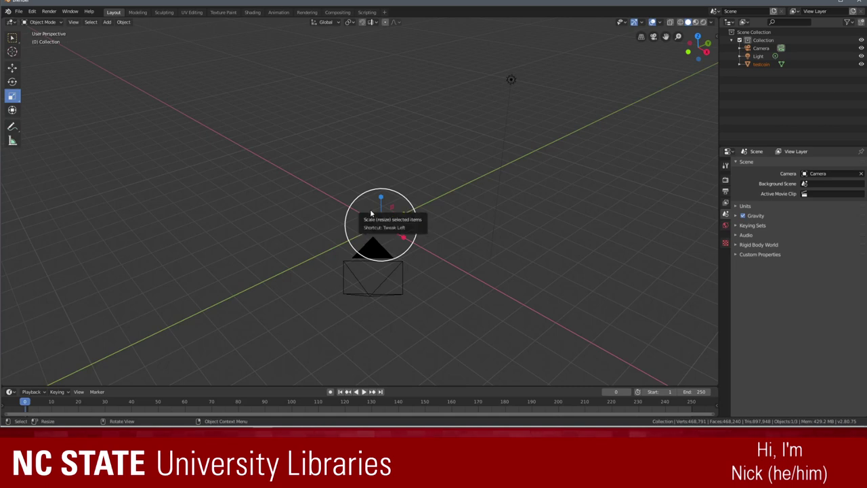
- Rotate the imported toolpath coin about the X axis until it lies flat with its design facing up
scroll(400, 258, down, 5)
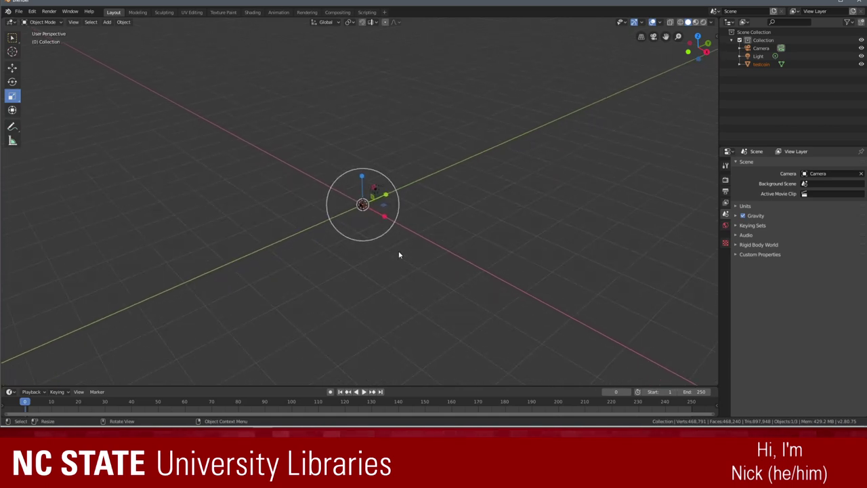
scroll(400, 255, down, 3)
scroll(409, 240, up, 5)
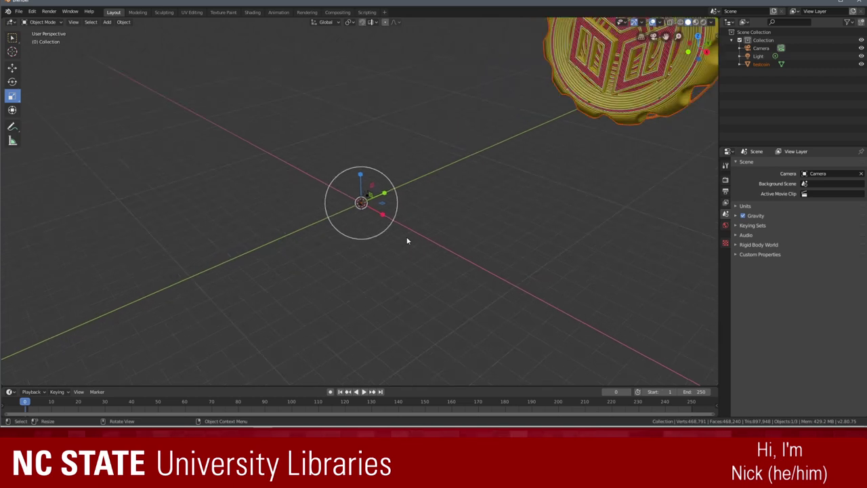
scroll(408, 243, down, 3)
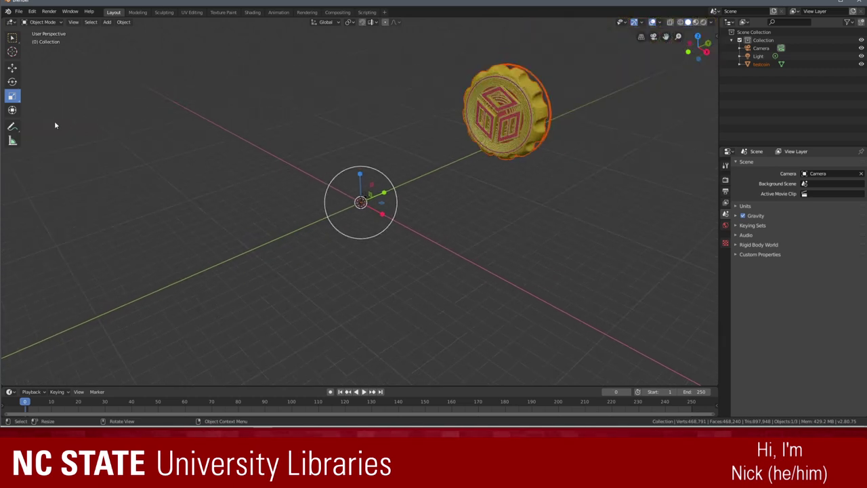
click(12, 81)
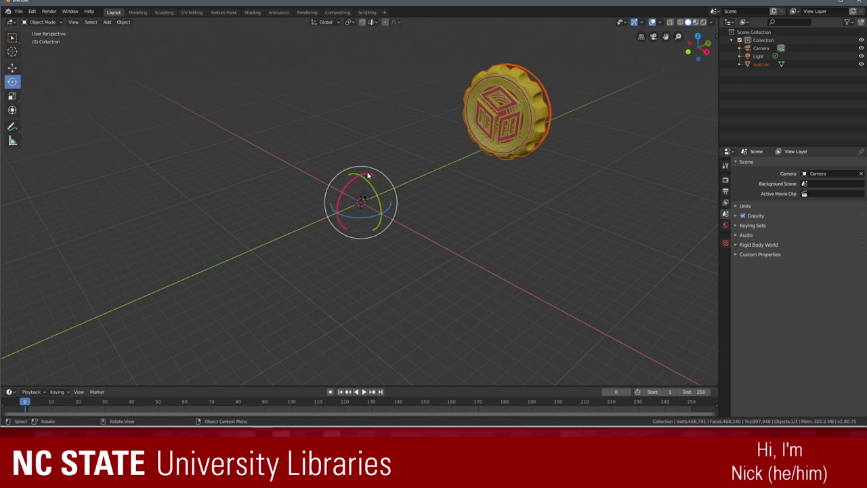
drag(368, 175, 427, 247)
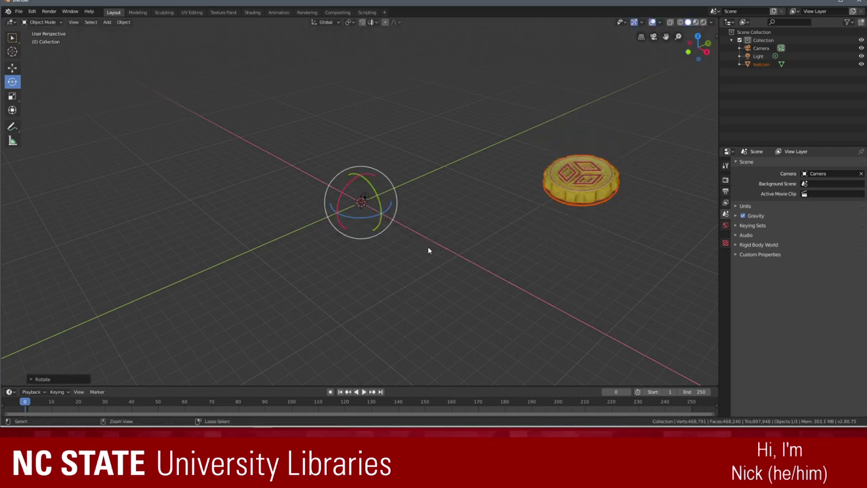
- Move the coin along the Y axis back toward the world origin
click(12, 67)
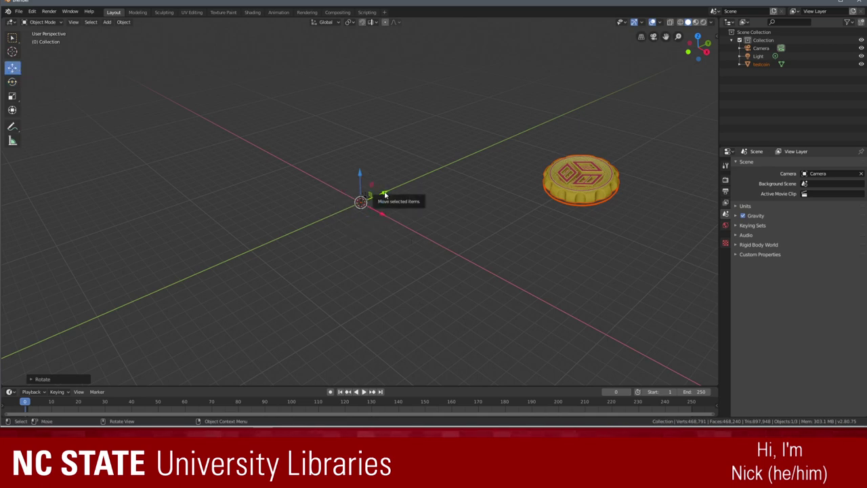
drag(384, 194, 163, 248)
middle_drag(304, 243, 305, 238)
scroll(304, 242, down, 10)
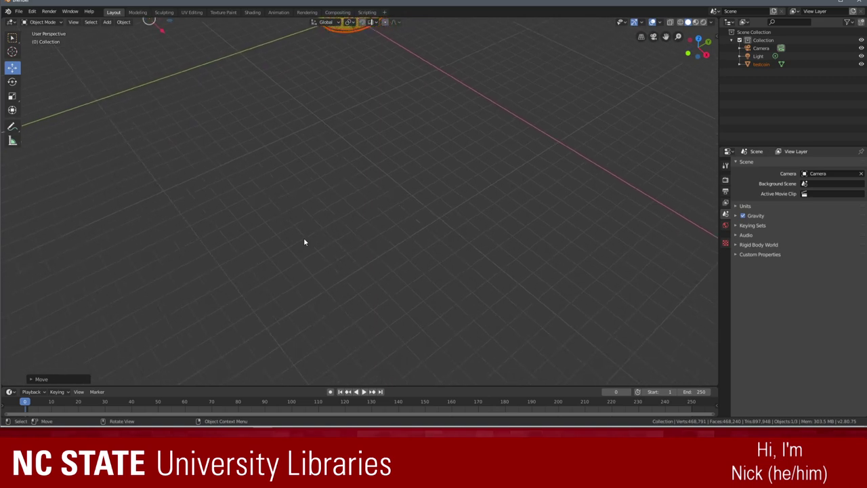
scroll(304, 240, down, 10)
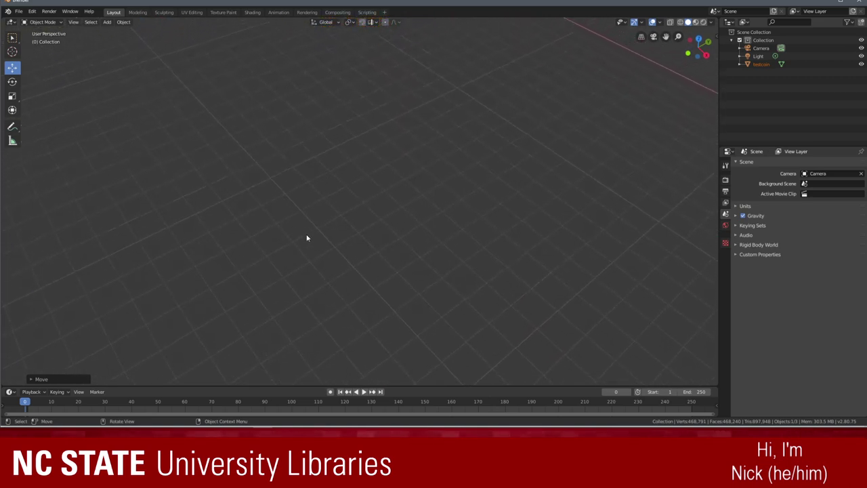
middle_drag(307, 237, 326, 251)
scroll(327, 251, up, 3)
- Grab the coin and move it freely in the view, shifting its origin off the Y axis
right_click(348, 251)
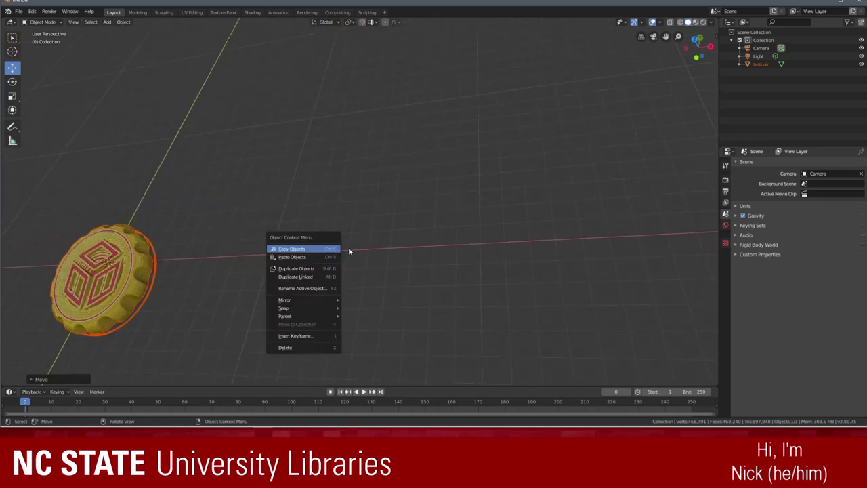
key(g)
click(325, 191)
middle_drag(325, 191, 420, 300)
middle_drag(406, 214, 412, 273)
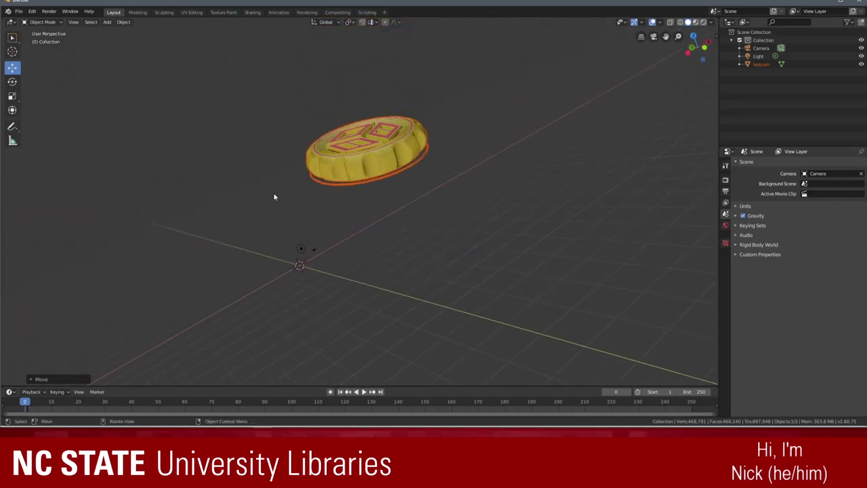
- Rotate the coin slightly about the X axis to bring it down toward the ground grid
scroll(165, 170, down, 5)
scroll(265, 196, up, 2)
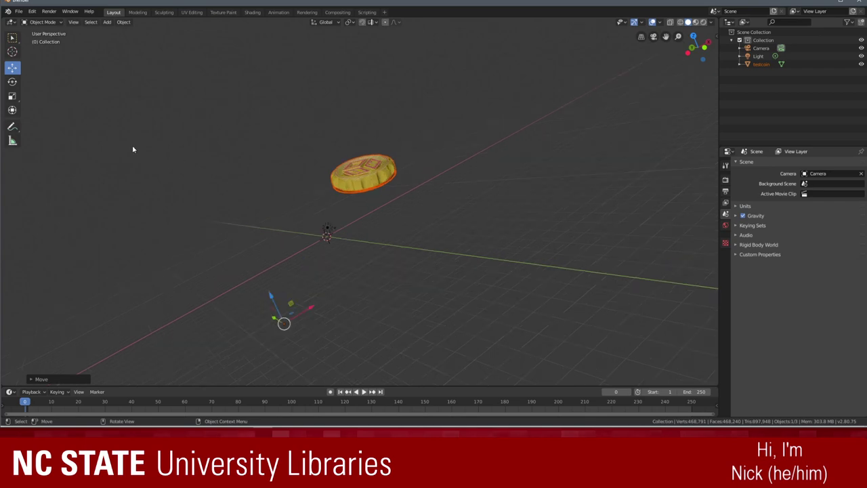
click(12, 82)
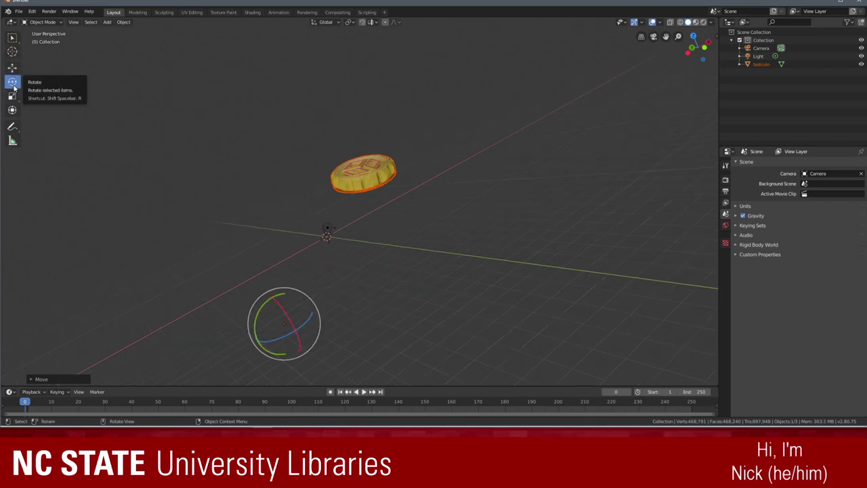
drag(292, 321, 288, 318)
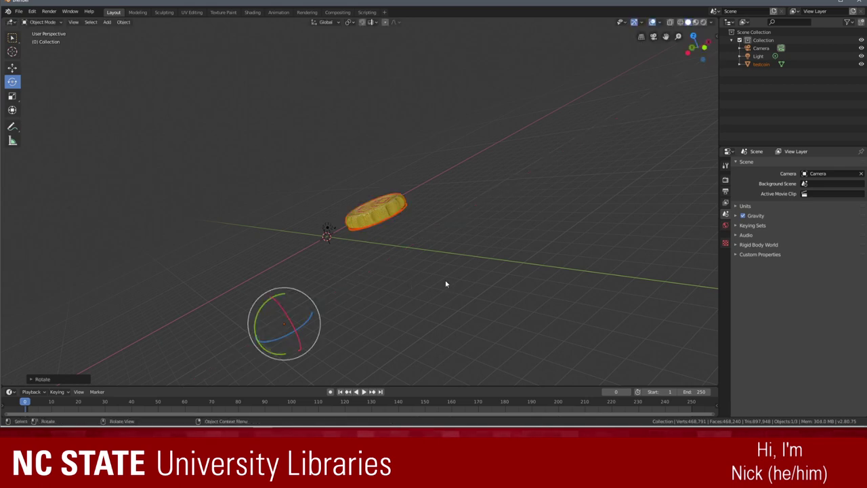
- Examine the coin's tilt and position relative to the world origin and ground grid from several angles
middle_drag(441, 273, 441, 273)
middle_drag(442, 273, 441, 273)
scroll(441, 273, right, 5)
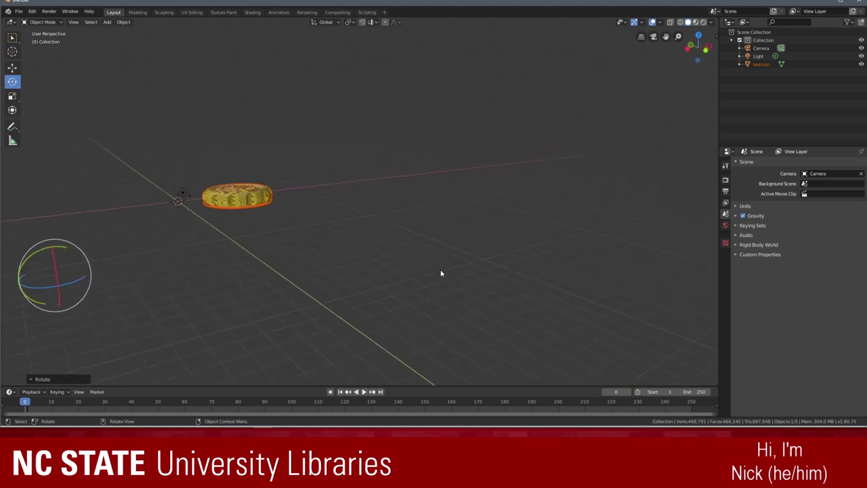
scroll(441, 273, right, 10)
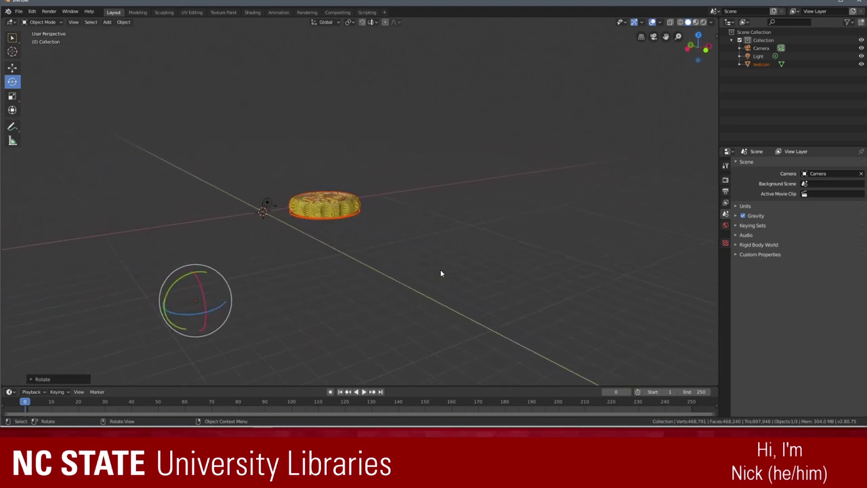
shift+scroll(408, 269, down, 2)
shift+scroll(408, 268, up, 10)
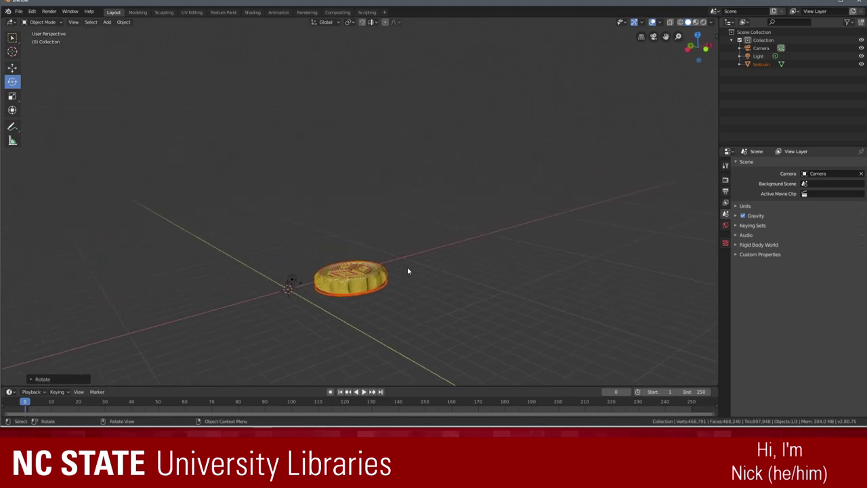
shift+scroll(408, 270, down, 10)
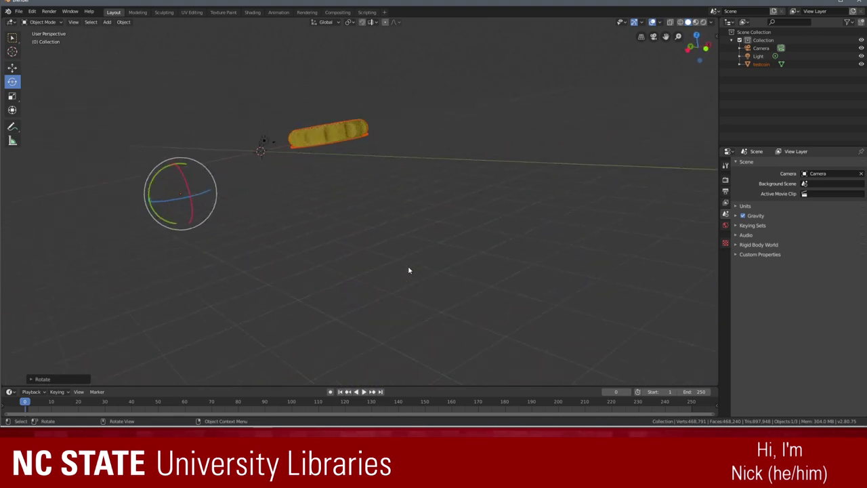
shift+scroll(409, 270, down, 6)
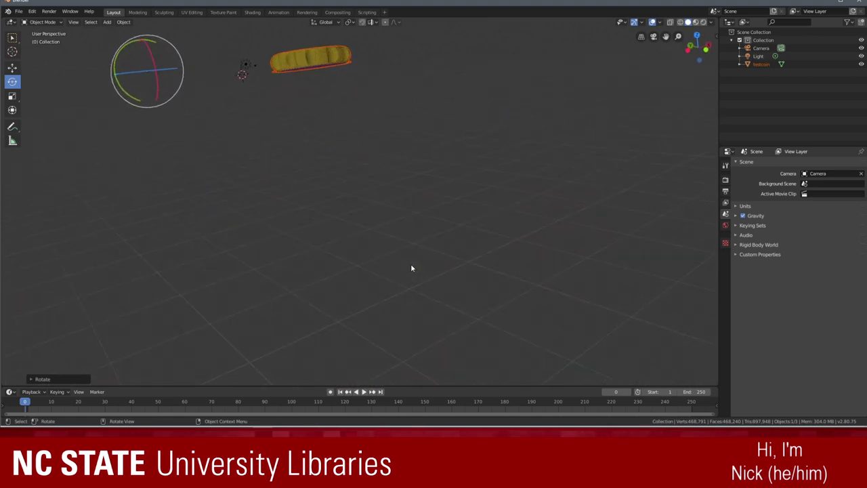
shift+scroll(412, 267, up, 3)
middle_drag(413, 267, 413, 264)
middle_drag(314, 258, 313, 257)
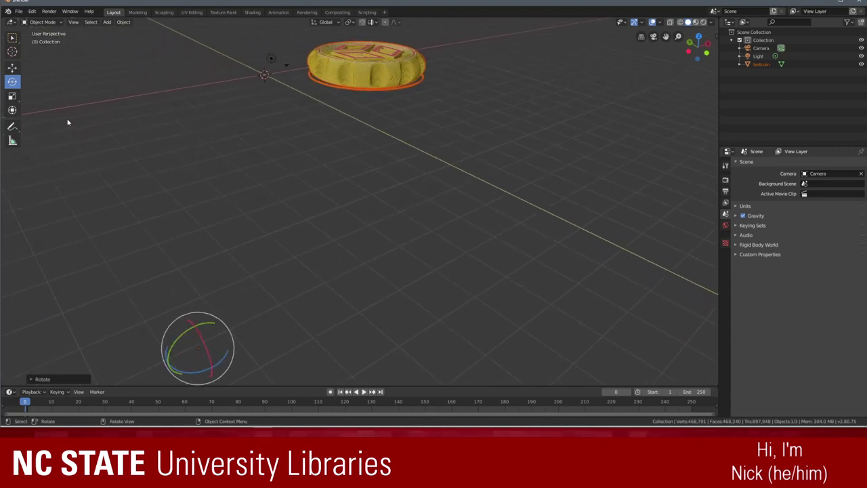
shift+middle_drag(68, 121, 15, 92)
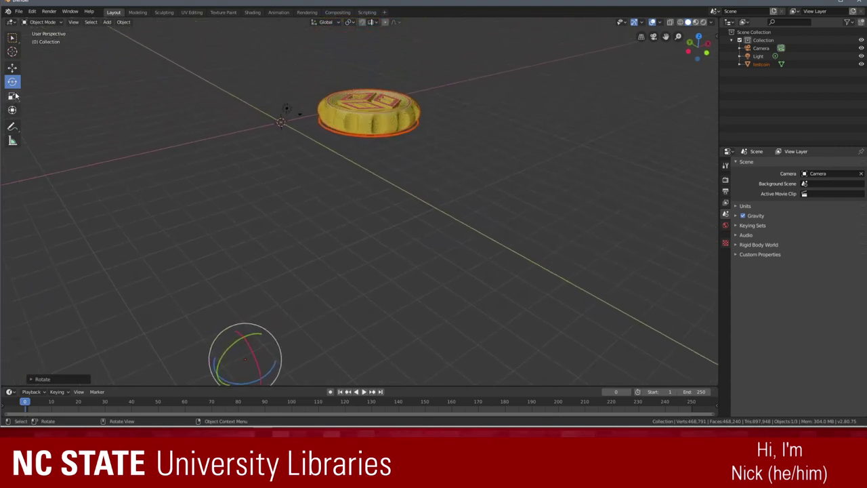
- Scale the coin down uniformly to about a third of its size and switch to the Move tool
click(13, 96)
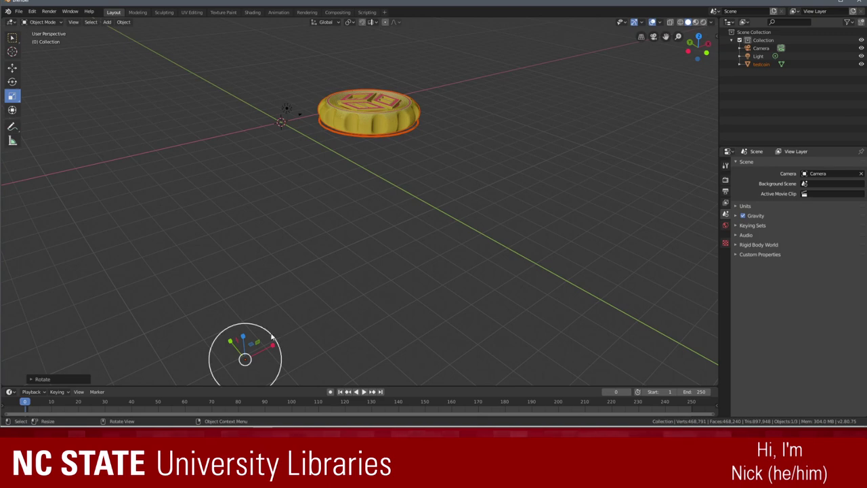
drag(271, 344, 244, 352)
click(12, 67)
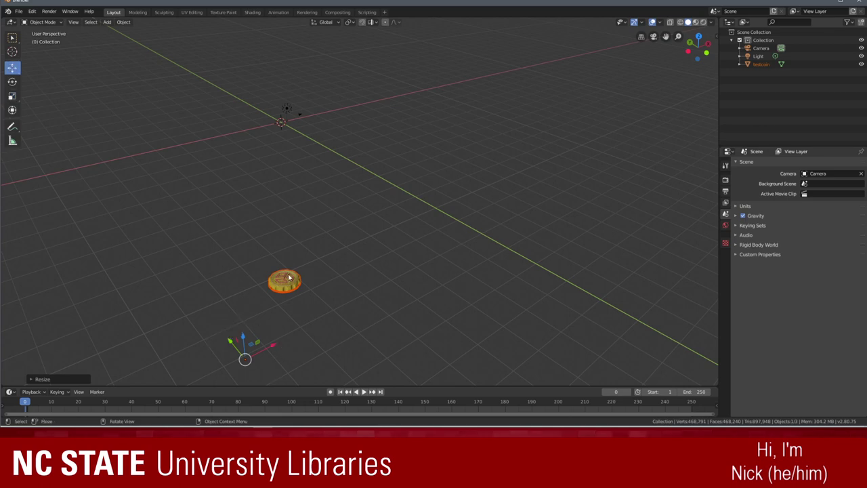
- Move the coin across the ground grid until its body lies close to the world origin
drag(289, 279, 280, 88)
shift+middle_drag(349, 200, 323, 170)
right_click(324, 170)
middle_drag(273, 97, 377, 229)
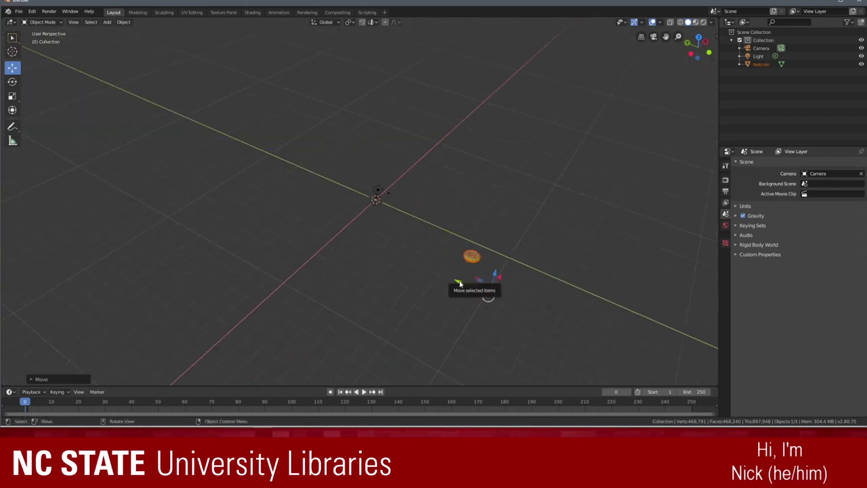
drag(489, 296, 389, 196)
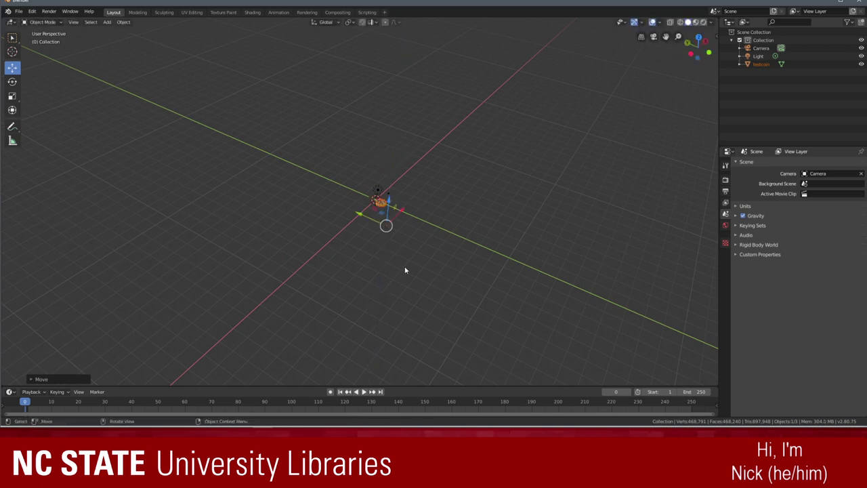
right_click(412, 269)
middle_drag(335, 207, 316, 246)
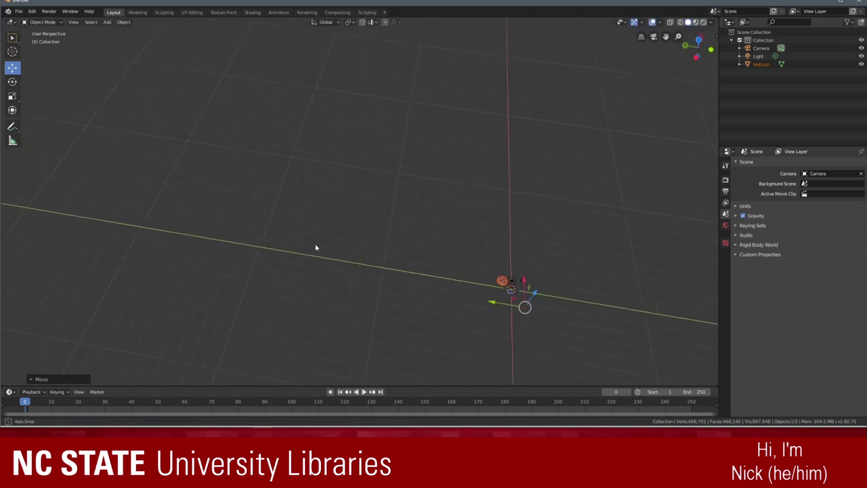
middle_drag(441, 313, 315, 269)
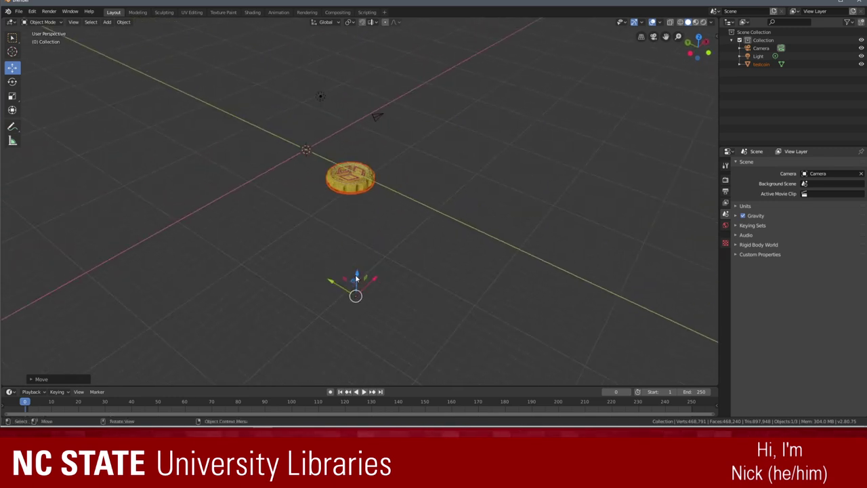
- Position the coin's body over the world origin, at about X -20.7 m, Y -18 m, Z 0.77 m, and test-render it in Cycles
drag(357, 278, 275, 290)
middle_drag(407, 229, 428, 223)
click(429, 225)
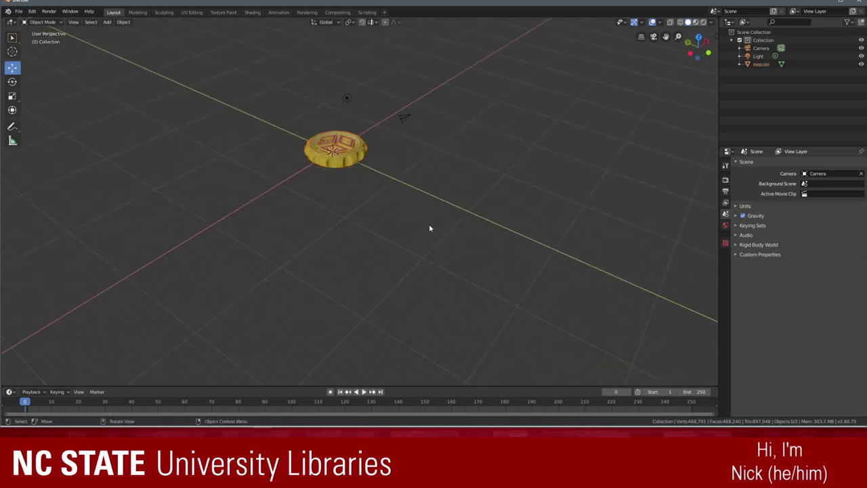
key(F12)
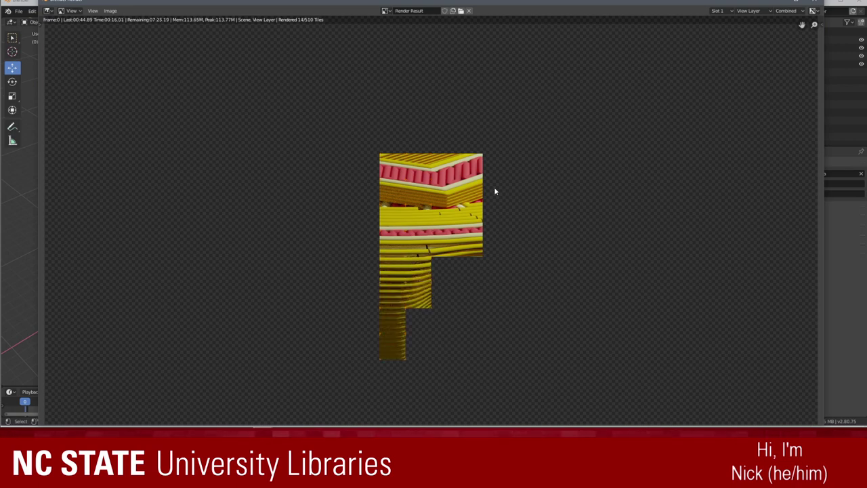
click(816, 6)
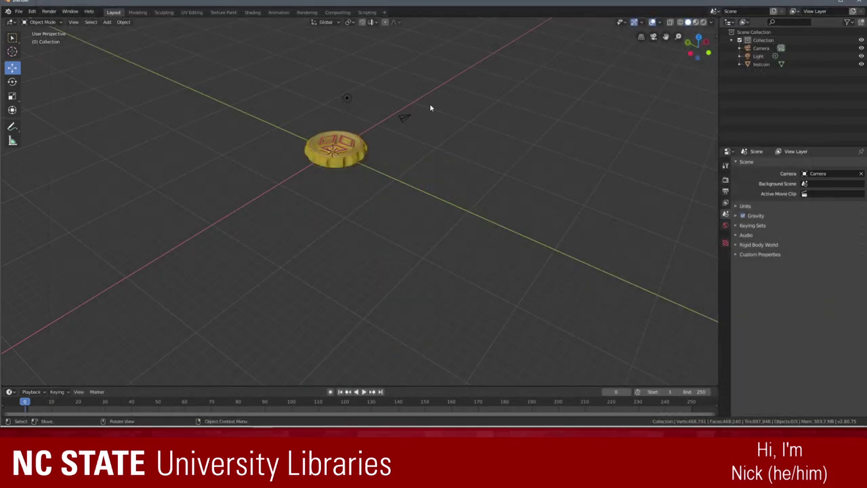
- Switch the render engine to Eevee and render the coin from the camera
click(308, 12)
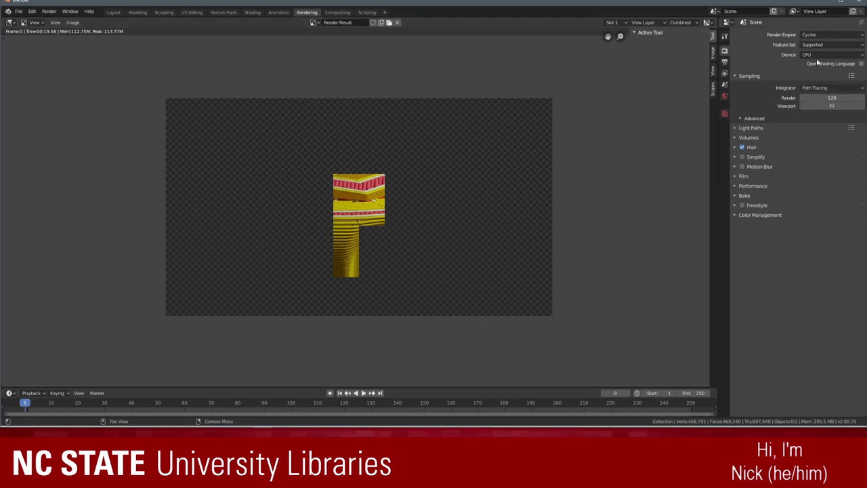
click(830, 34)
click(817, 38)
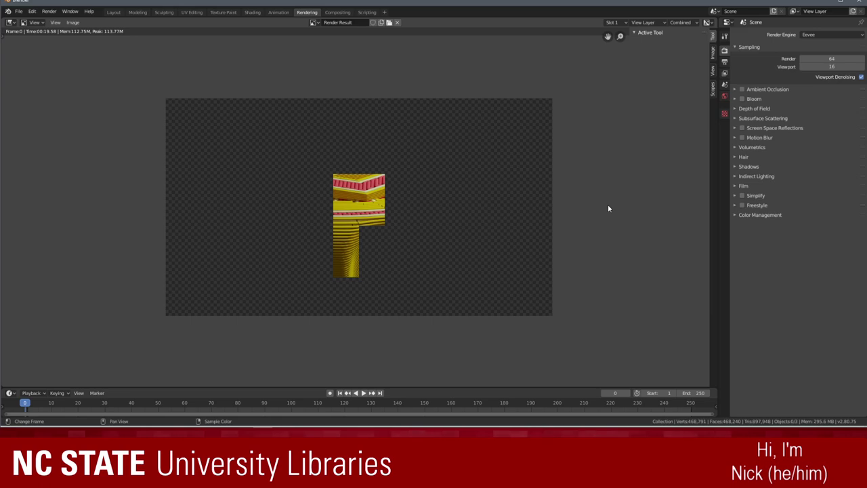
key(F12)
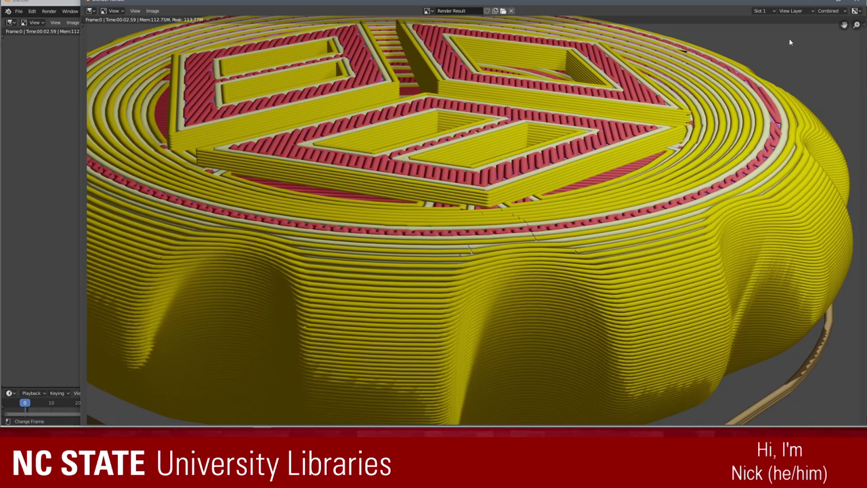
click(857, 2)
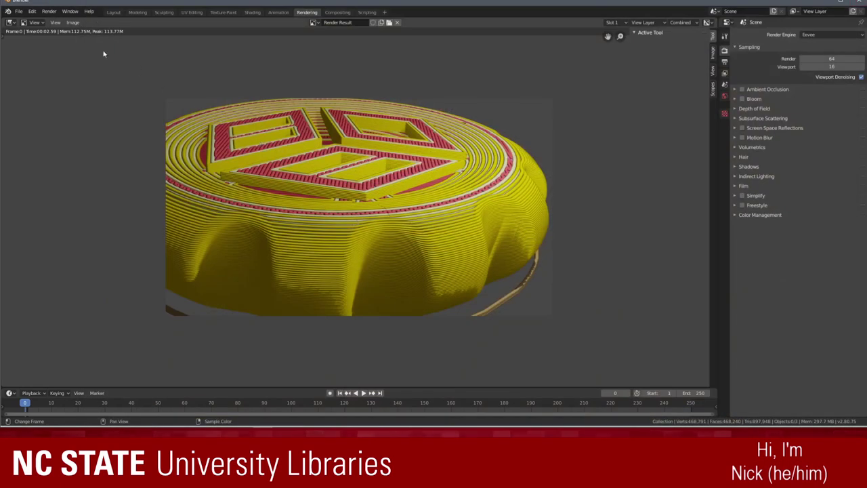
- Move the camera horizontally away from the coin to about X 12.4 m, Y -10.8 m, and render the view
click(114, 12)
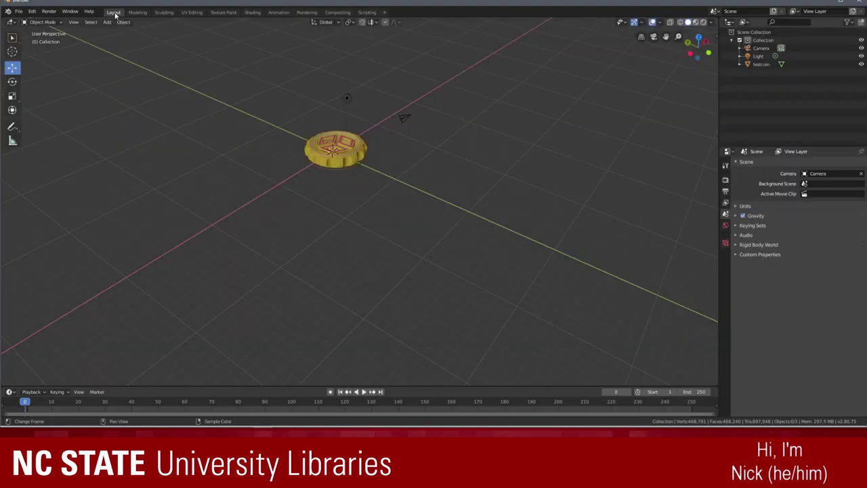
click(336, 145)
right_click(445, 161)
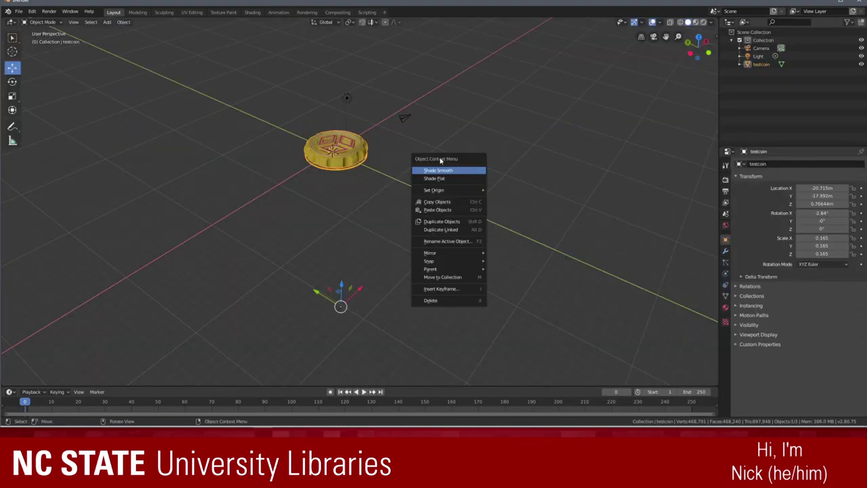
click(406, 117)
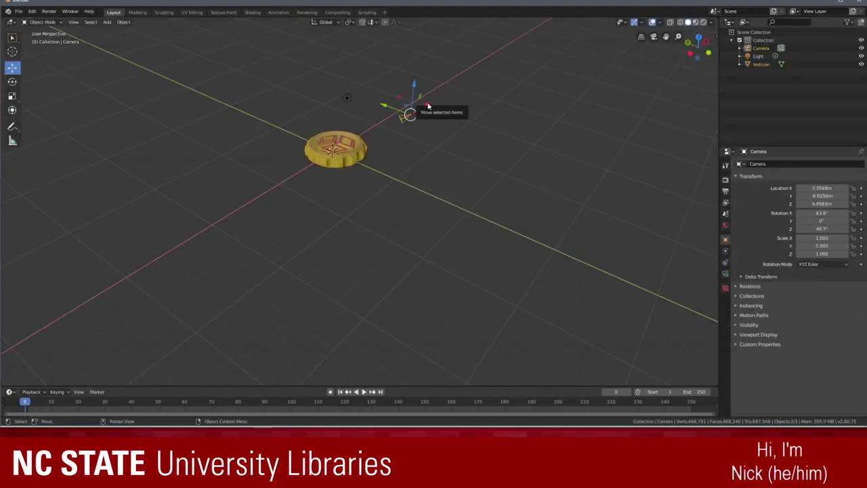
mouse_move(430, 108)
mouse_down()
mouse_move(448, 101)
mouse_move(411, 99)
mouse_move(431, 105)
mouse_up()
click(388, 73)
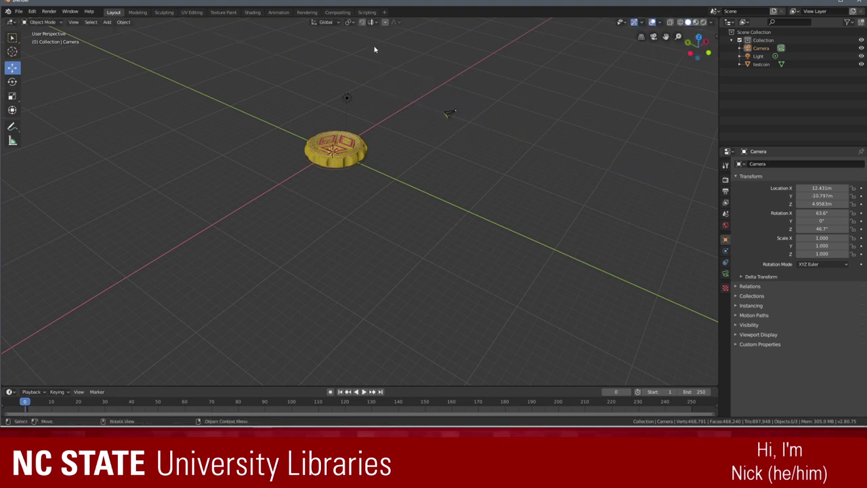
click(303, 12)
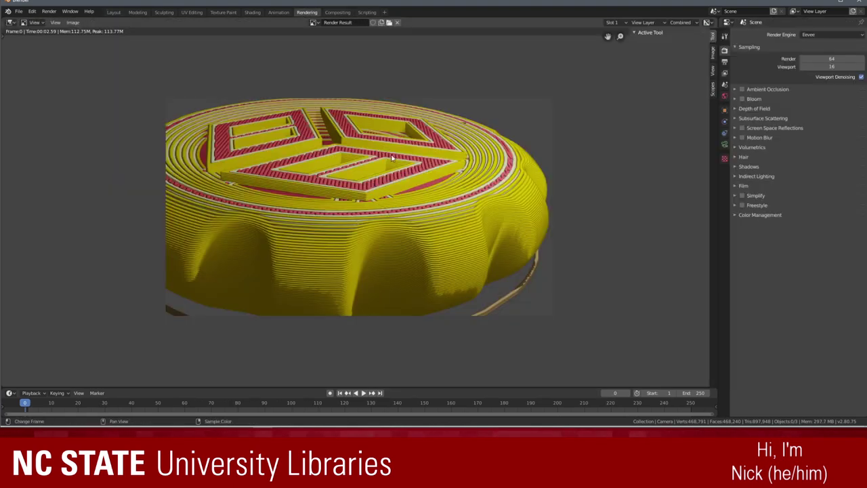
key(F12)
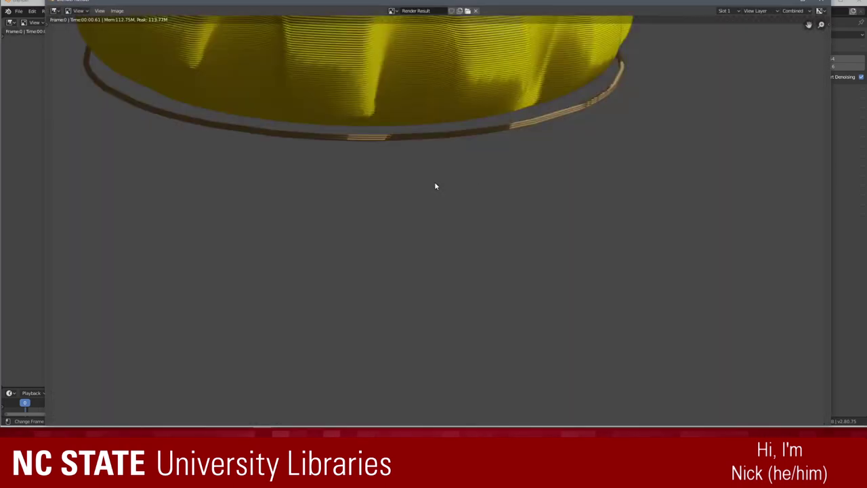
click(821, 2)
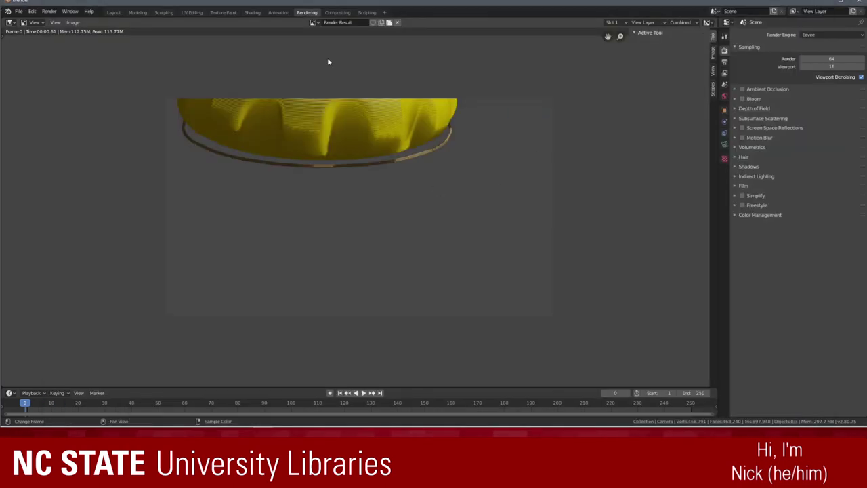
- Raise the camera to a height of about 8.9 m and render the coin again to check the framing
click(113, 13)
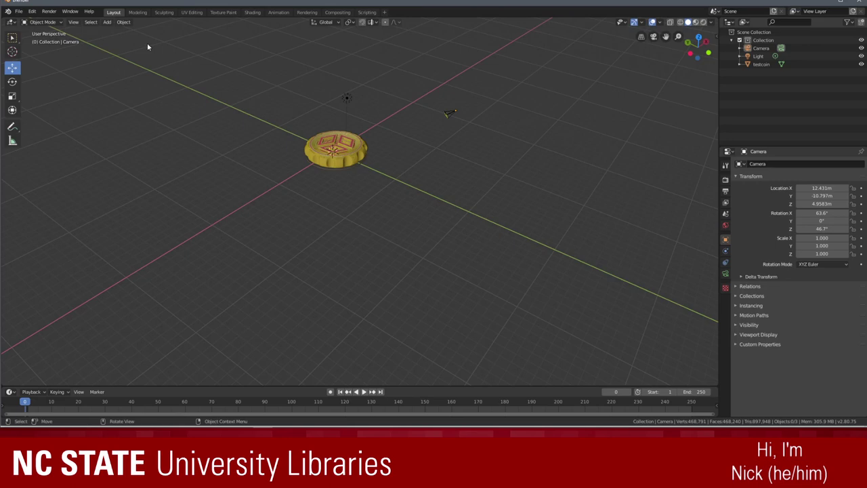
click(453, 112)
drag(466, 86, 470, 55)
click(374, 71)
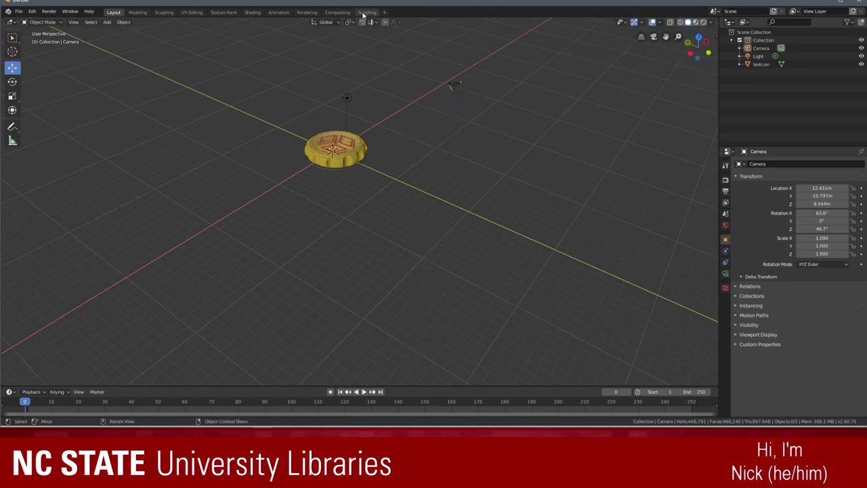
click(307, 12)
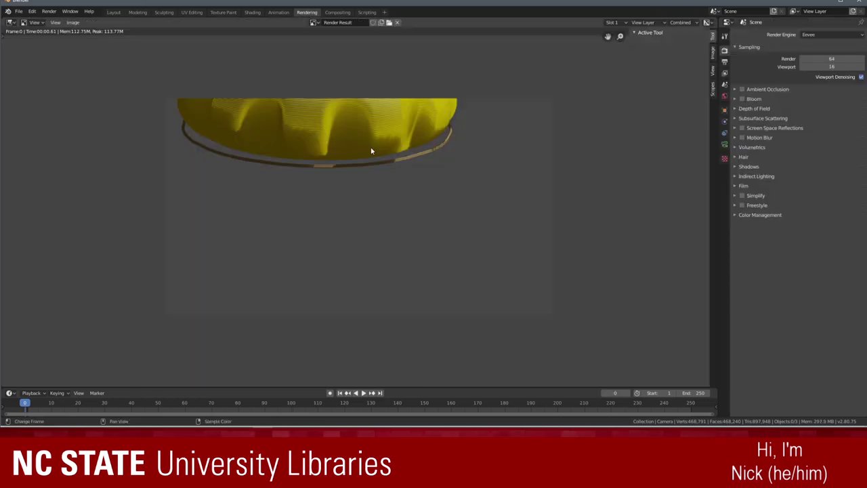
key(F12)
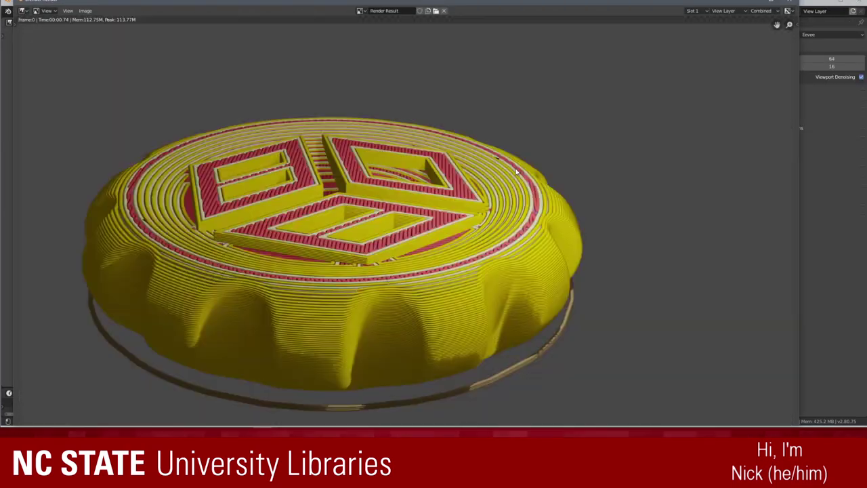
click(786, 4)
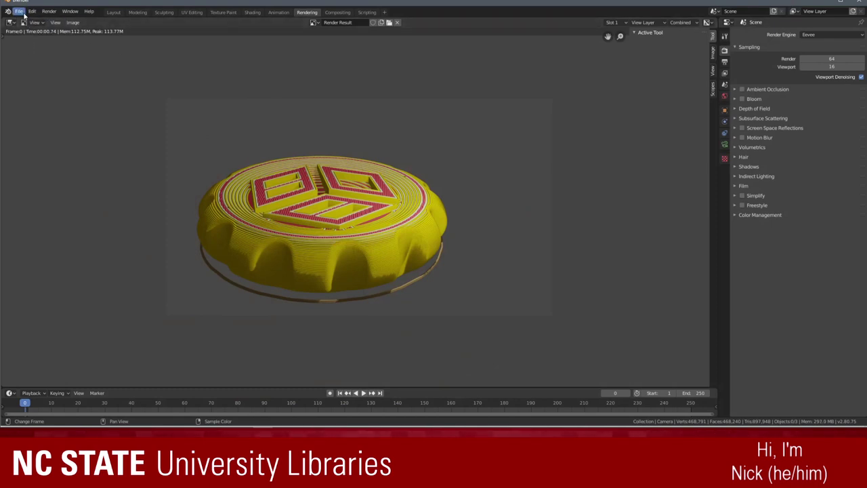
- Shift the camera to about X 11.4 m and Z 8.4 m to centre the coin in the frame, and re-render
click(113, 12)
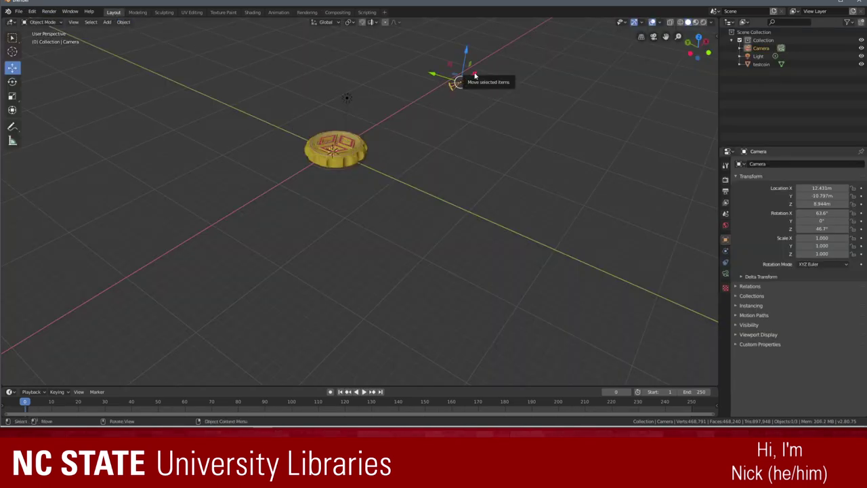
drag(472, 76, 450, 91)
click(485, 136)
key(F12)
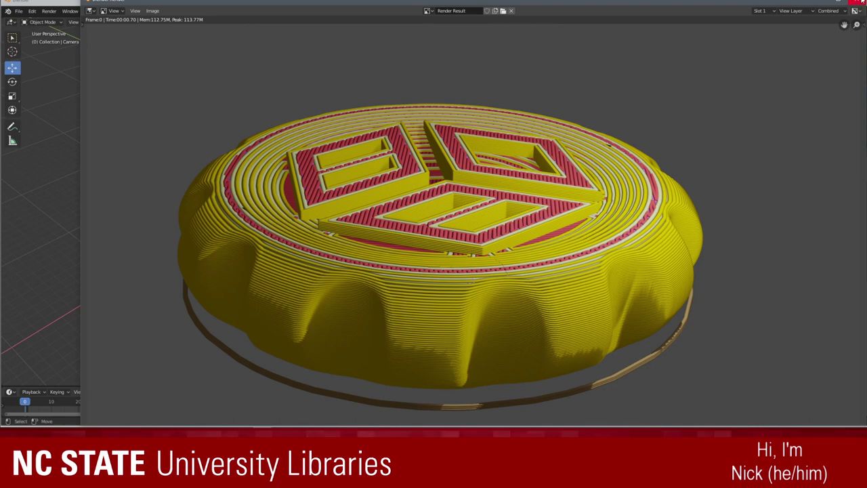
click(857, 2)
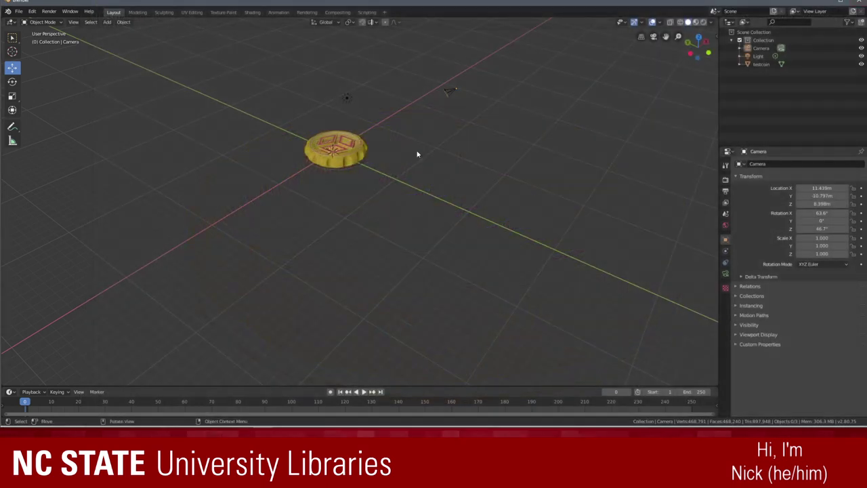
- Set the render engine back to Cycles and start the final render of the coin
click(307, 12)
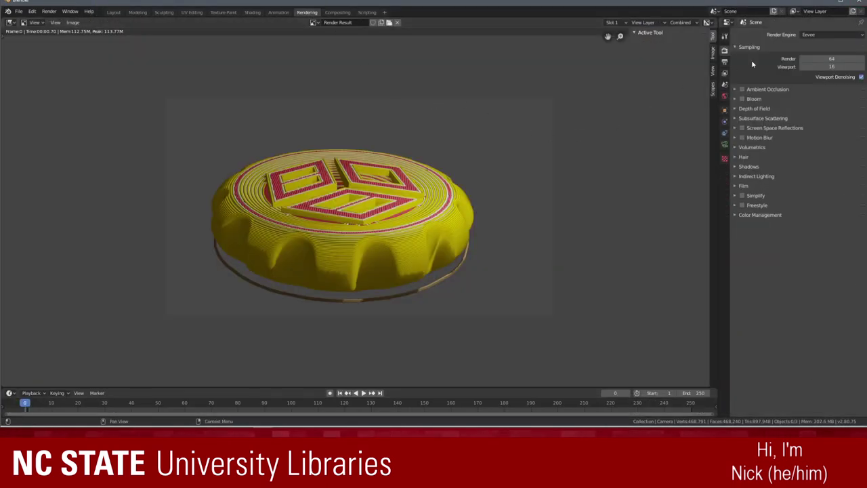
click(821, 36)
click(818, 63)
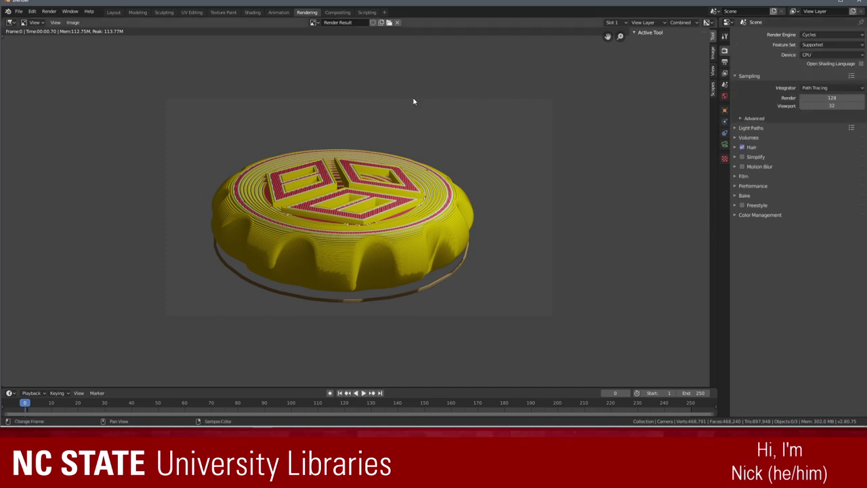
key(F12)
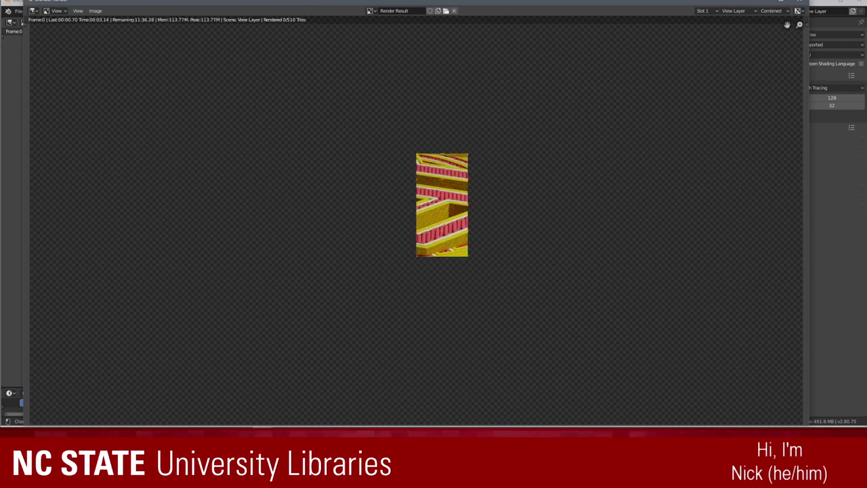
drag(302, 4, 339, 3)
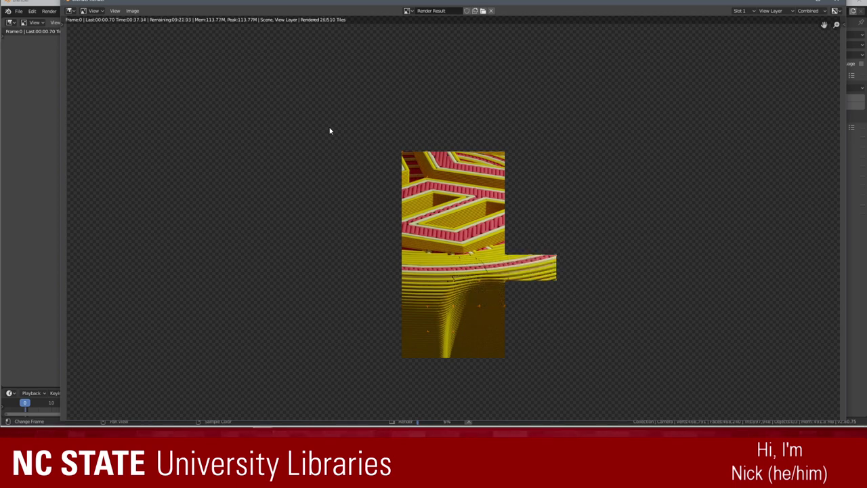
- Examine the toolpath layers and lighting in the Cycles render at different magnifications as its tiles fill in
scroll(374, 248, down, 1)
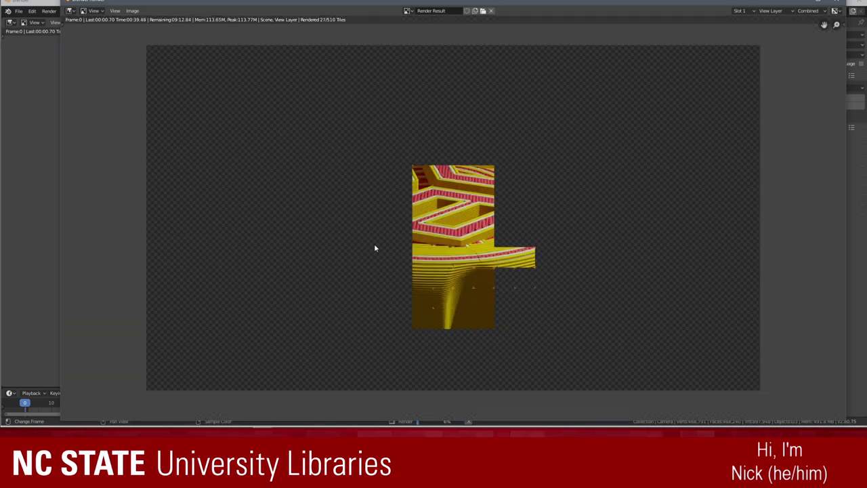
scroll(451, 230, up, 5)
scroll(452, 233, down, 2)
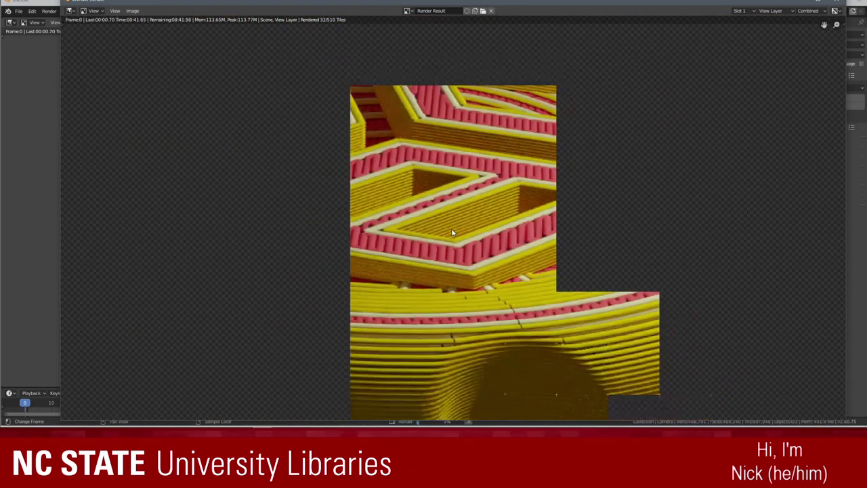
scroll(452, 234, down, 1)
scroll(450, 241, down, 1)
scroll(447, 250, up, 1)
scroll(447, 251, down, 1)
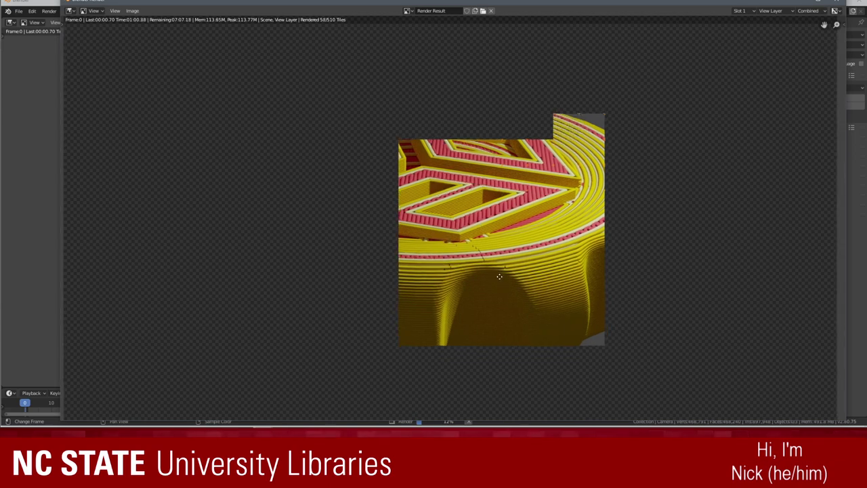
middle_drag(500, 277, 520, 270)
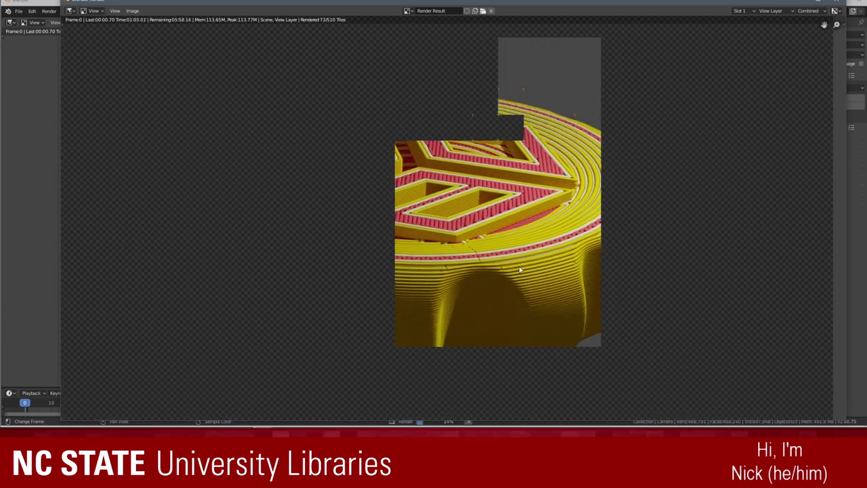
middle_drag(477, 287, 516, 267)
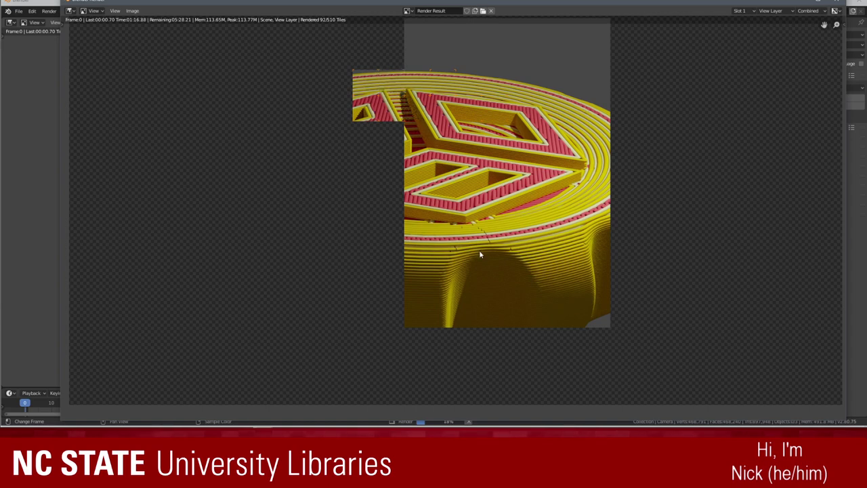
- Examine the finished Cycles render of the coin, from the whole frame to the layer lines beneath the raised logo
middle_drag(475, 246, 498, 245)
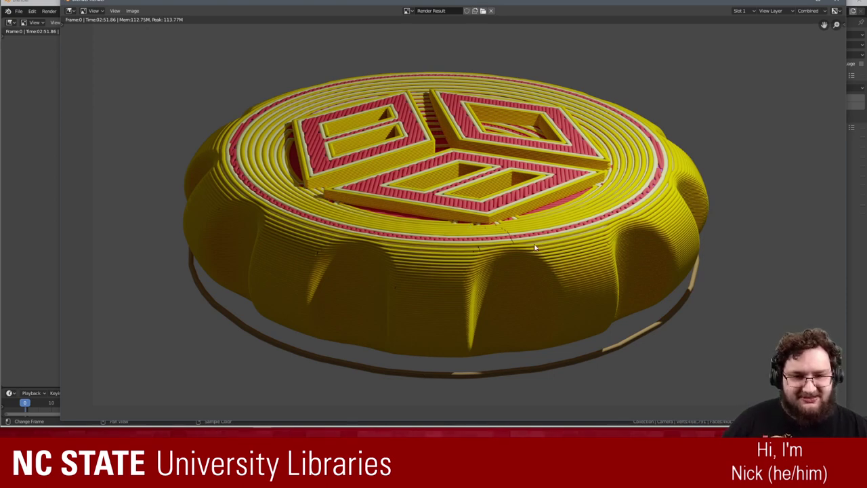
scroll(533, 254, down, 1)
scroll(479, 226, up, 2)
scroll(479, 227, down, 1)
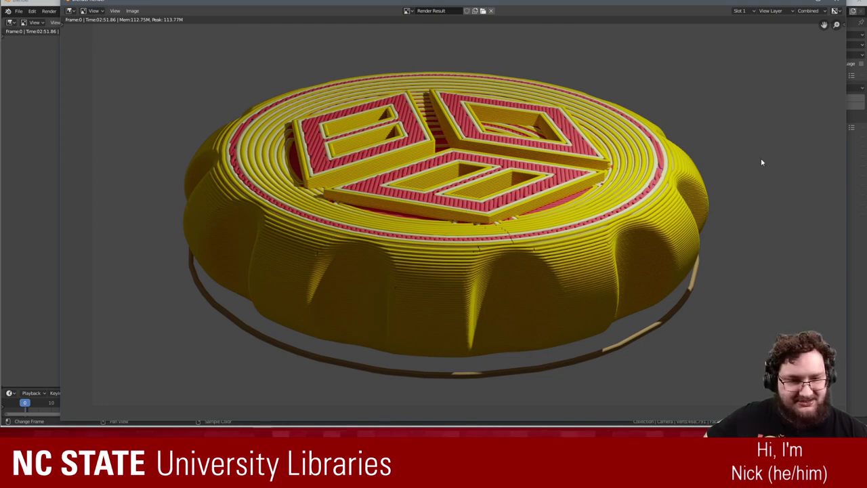
scroll(446, 218, up, 10)
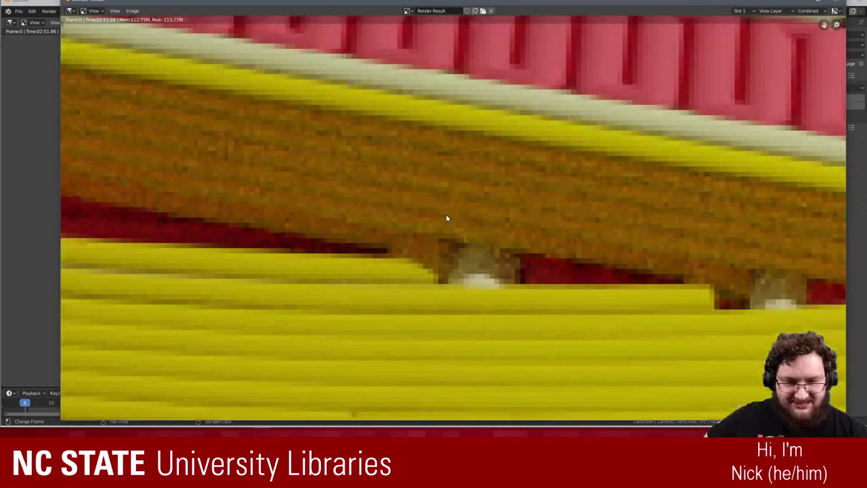
scroll(447, 218, down, 10)
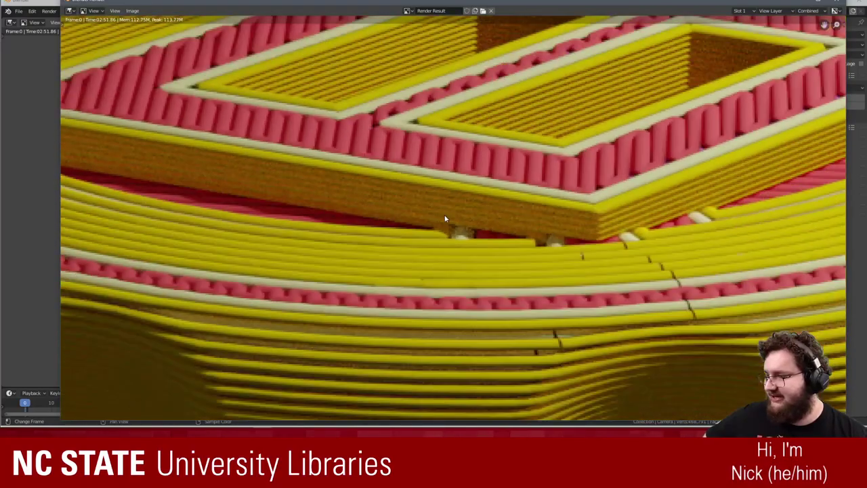
scroll(454, 206, down, 5)
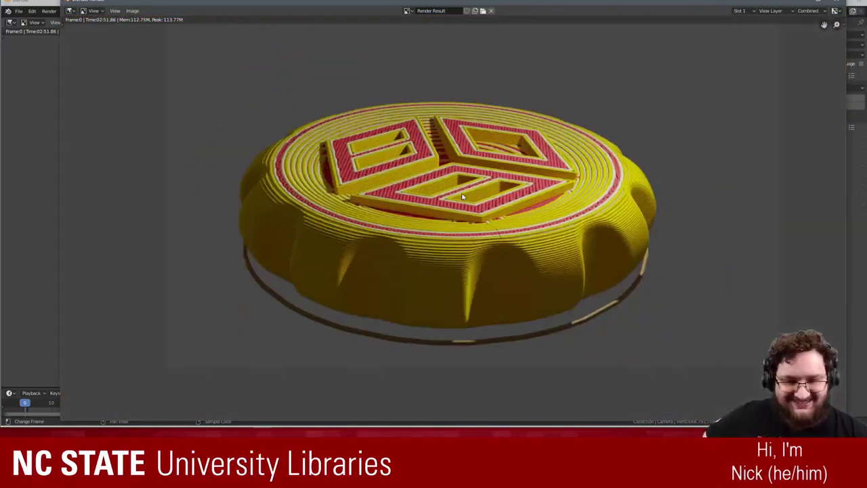
scroll(463, 197, up, 5)
scroll(463, 197, down, 4)
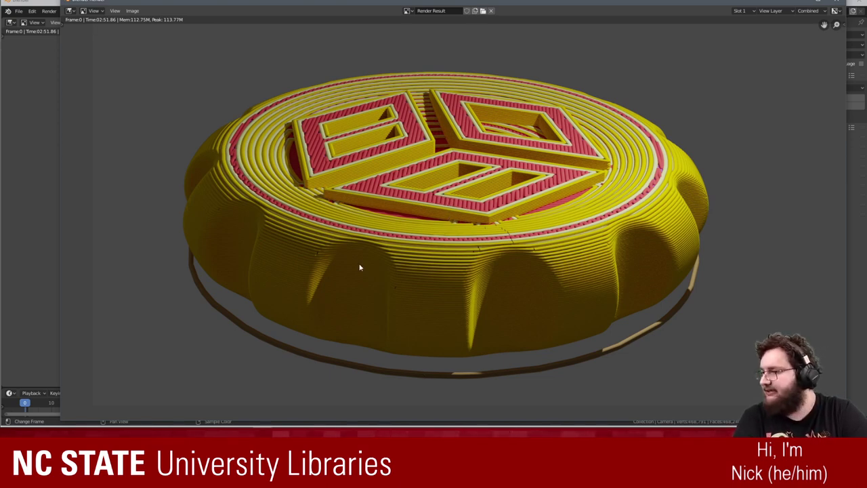
- Switch to the MakerCoinTest model in FreeCAD and start a new datum plane in its body
mouse_move(199, 431)
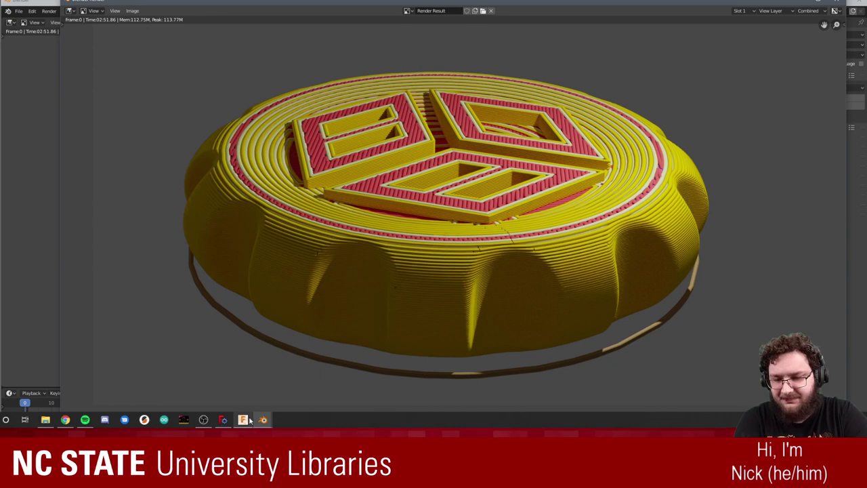
click(242, 420)
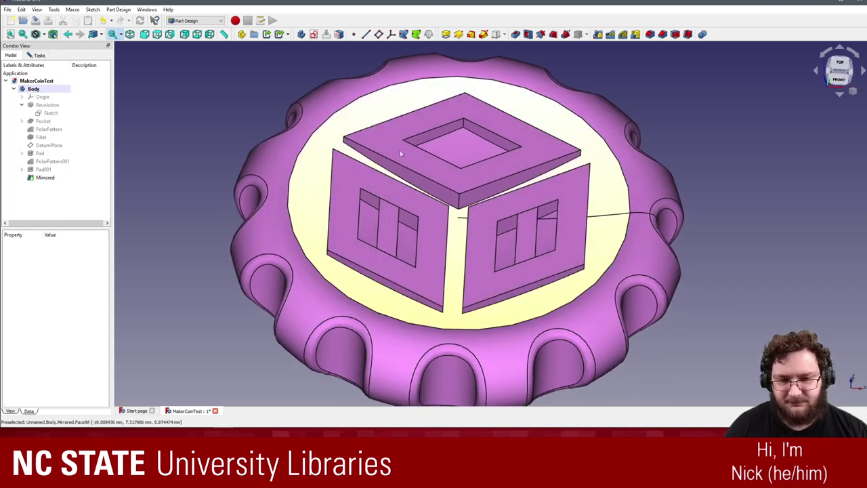
click(60, 186)
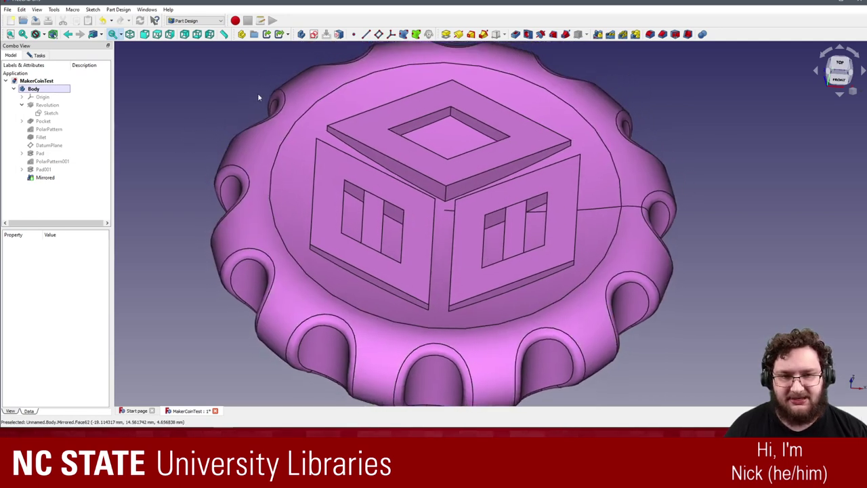
scroll(258, 94, down, 2)
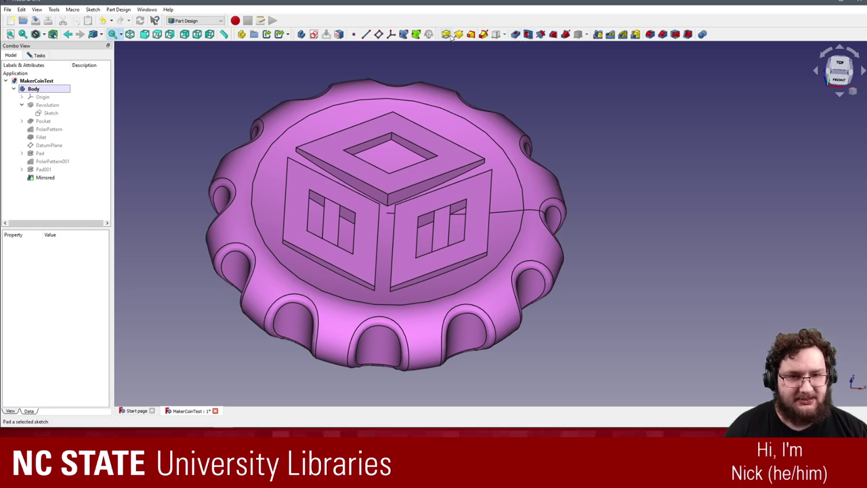
click(380, 34)
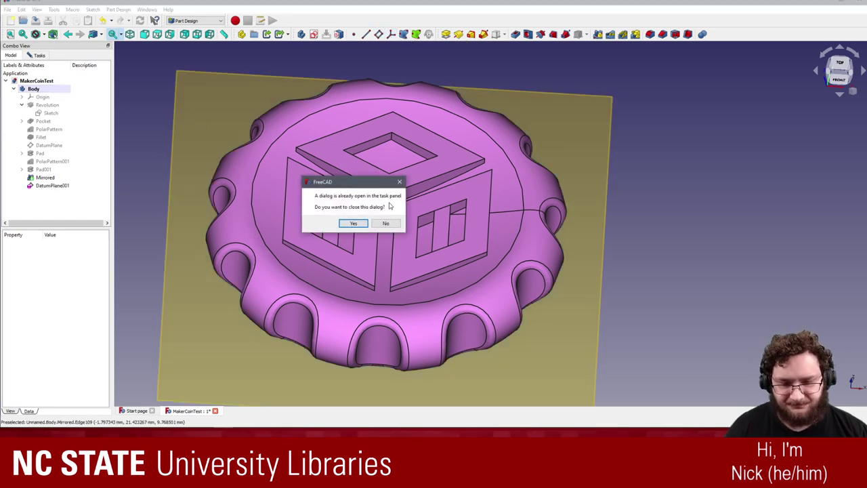
click(354, 224)
- Attach the new datum plane to the body's XZ_Plane as its first reference
middle_drag(158, 226, 118, 183)
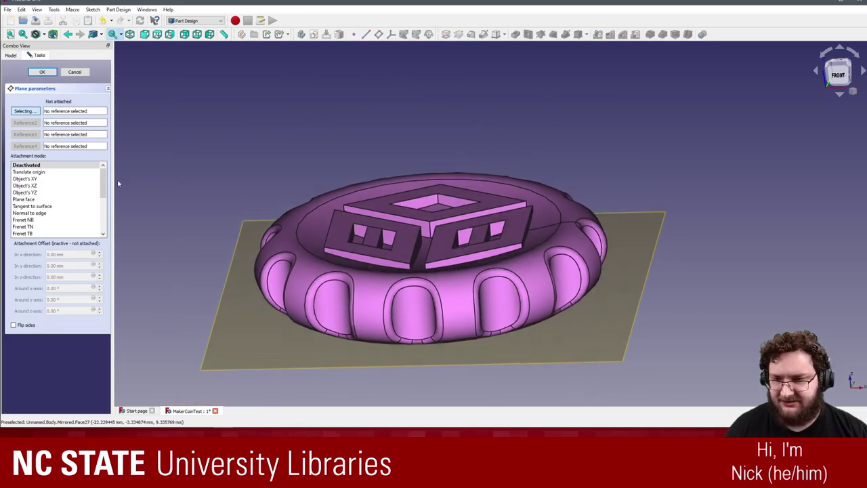
click(32, 111)
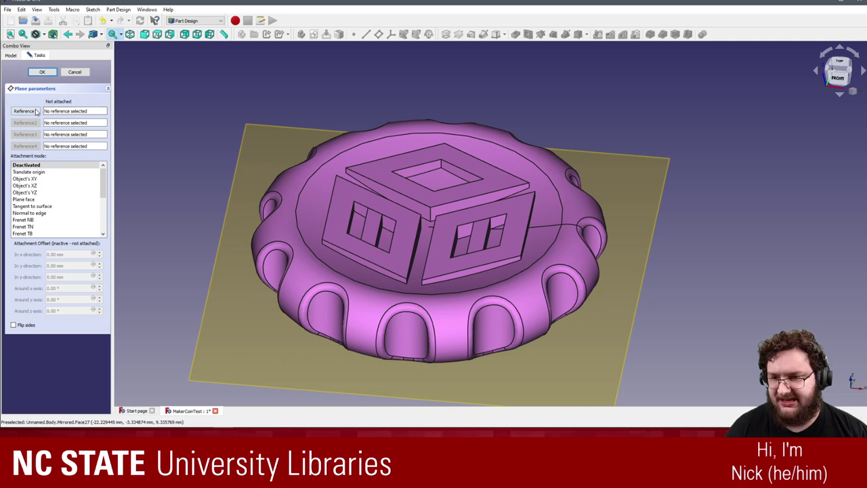
click(42, 72)
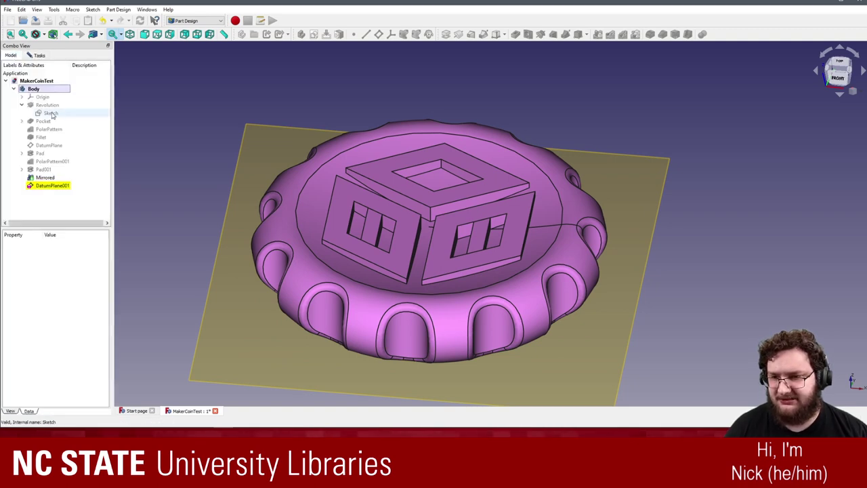
click(22, 97)
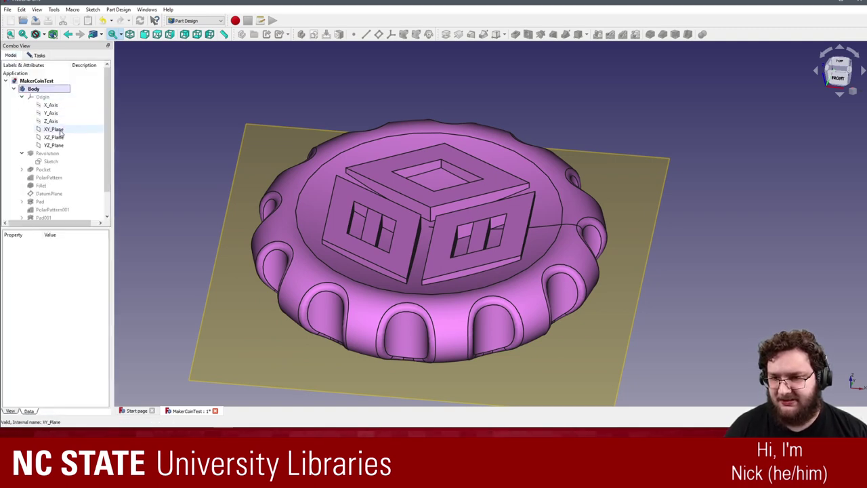
click(60, 138)
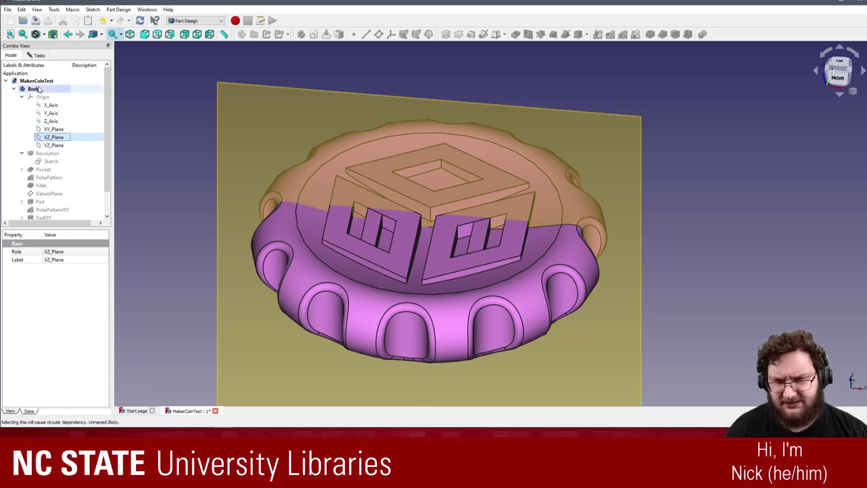
click(38, 56)
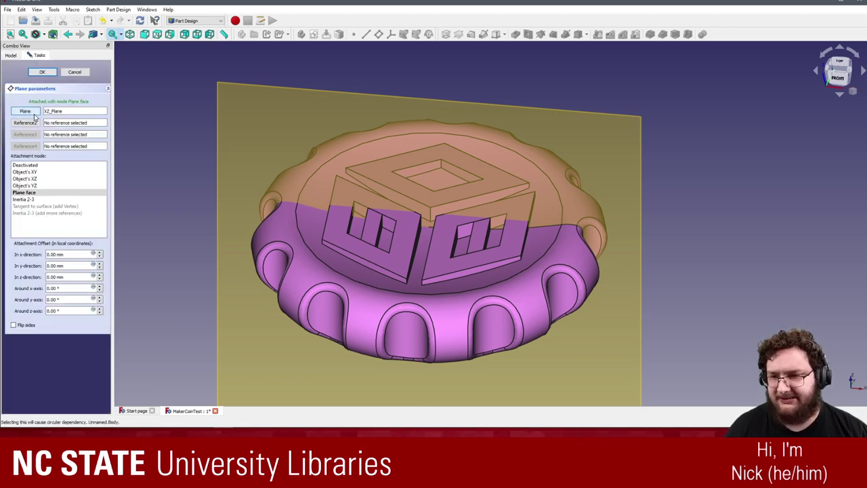
- Change the datum plane's first reference to the origin's XY_Plane
click(11, 55)
click(50, 129)
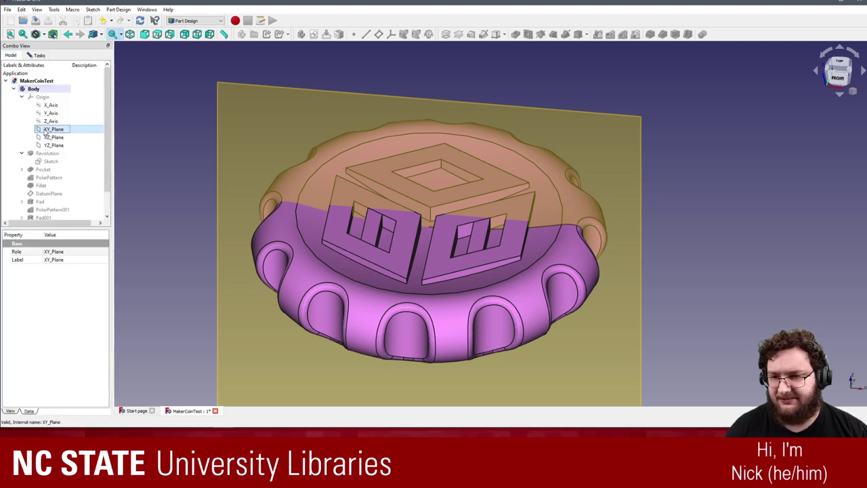
click(36, 56)
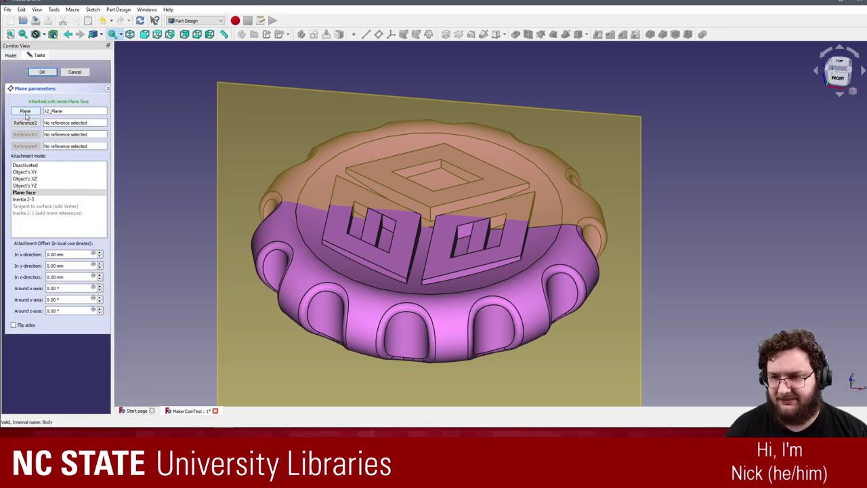
click(11, 55)
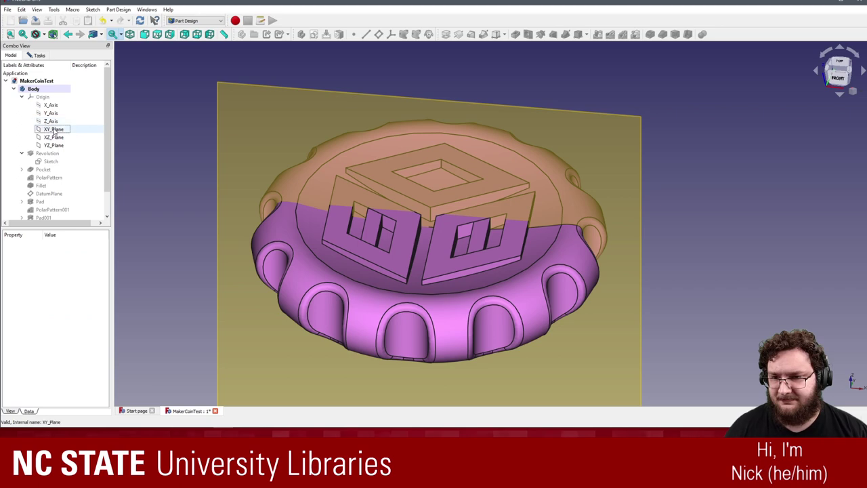
click(53, 128)
click(37, 57)
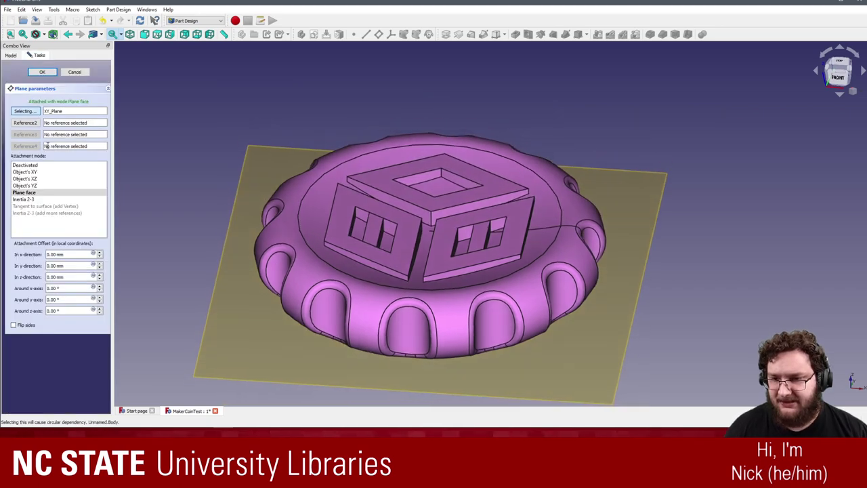
- Offset the datum plane 5 mm in the z-direction with Flip sides off, and accept the plane parameters
click(13, 325)
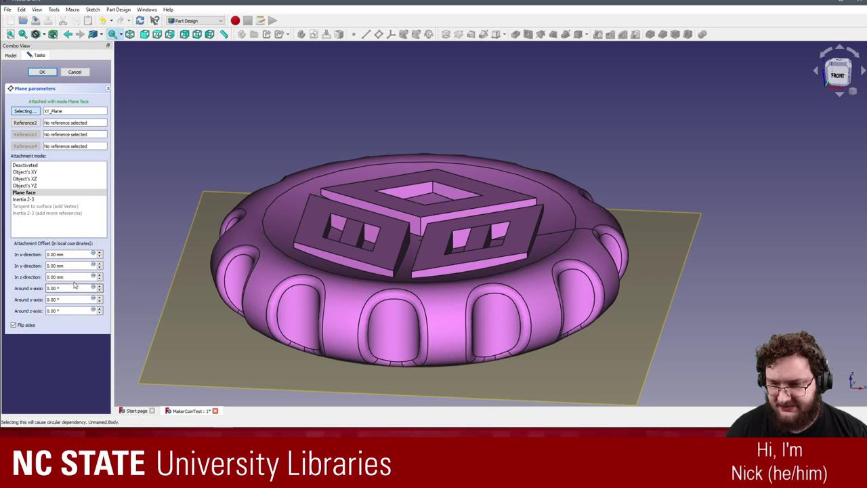
click(99, 279)
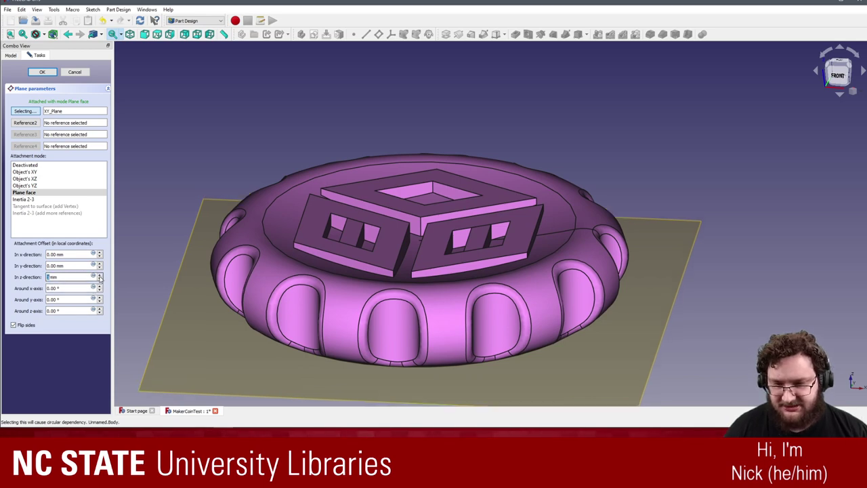
click(100, 279)
click(99, 276)
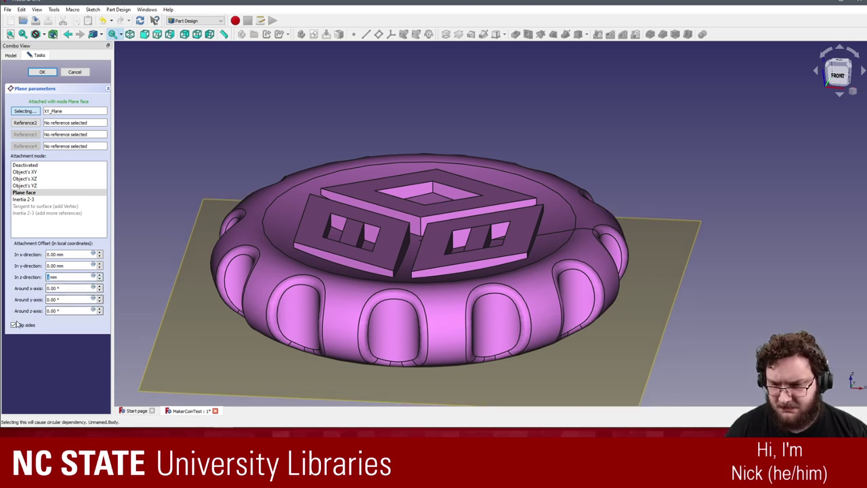
click(100, 276)
click(100, 276)
key(1)
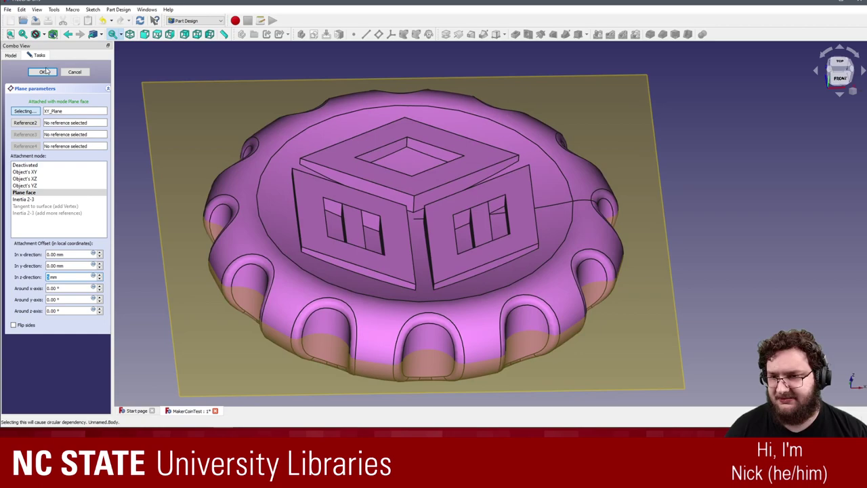
click(45, 71)
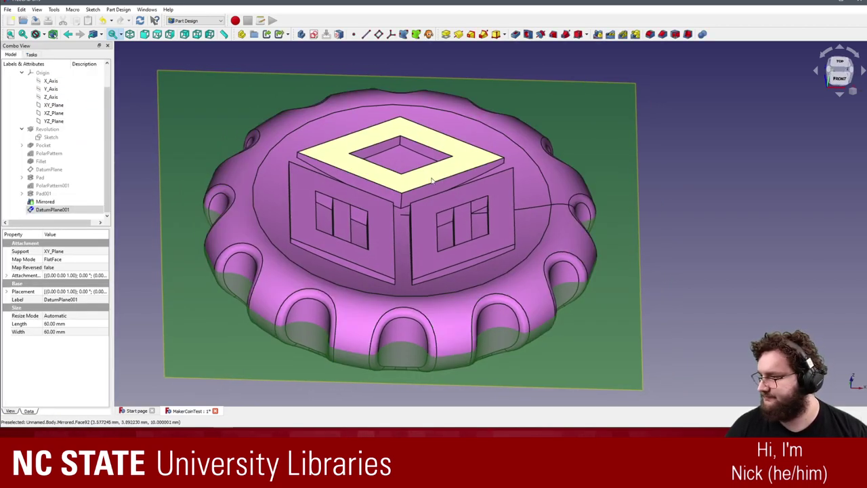
- Create a new sketch on the offset datum plane through the coin
middle_drag(734, 199, 679, 194)
click(679, 194)
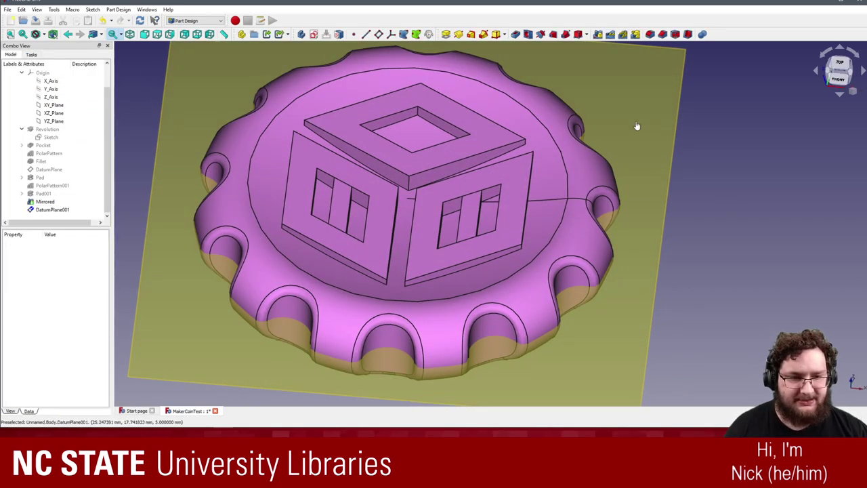
click(637, 127)
scroll(433, 143, down, 1)
scroll(325, 152, down, 1)
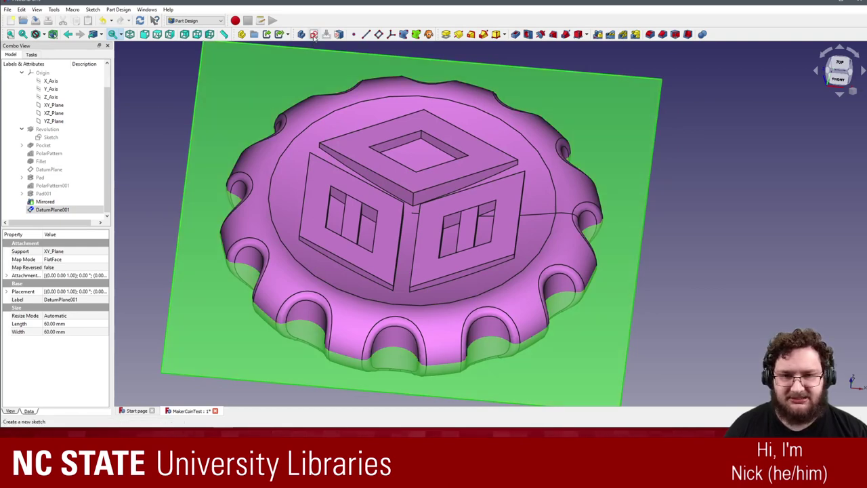
click(314, 34)
scroll(312, 224, down, 3)
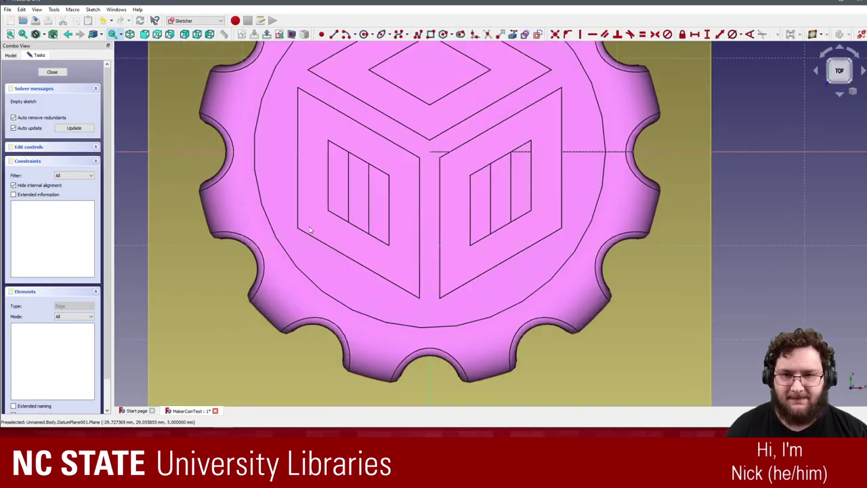
scroll(374, 203, down, 1)
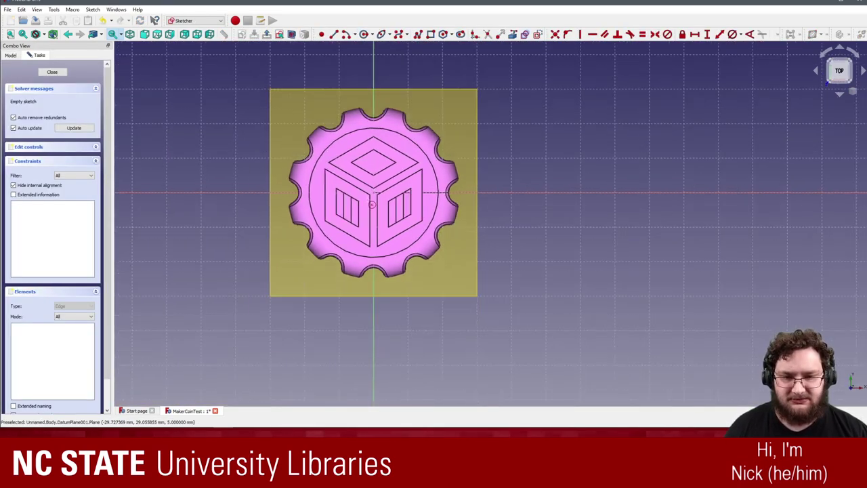
scroll(374, 203, up, 4)
scroll(386, 206, down, 2)
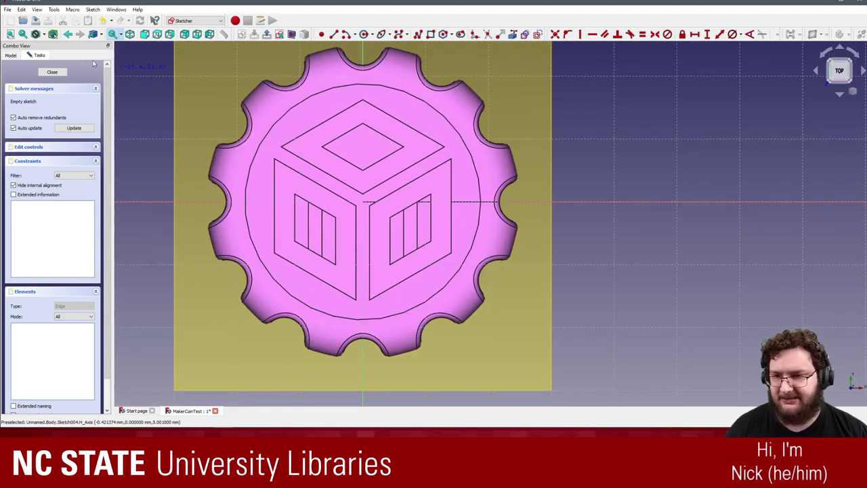
- Hide the Mirrored feature and DatumPlane001 while keeping the empty sketch open for editing
click(12, 56)
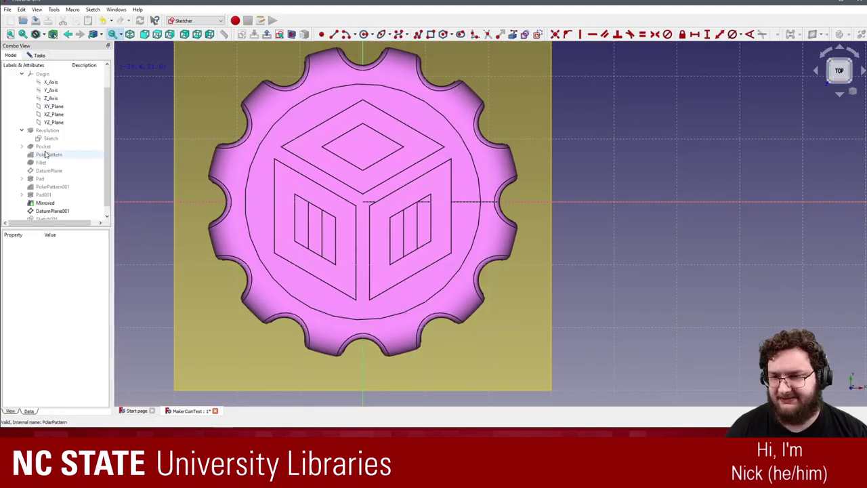
click(60, 205)
key(space)
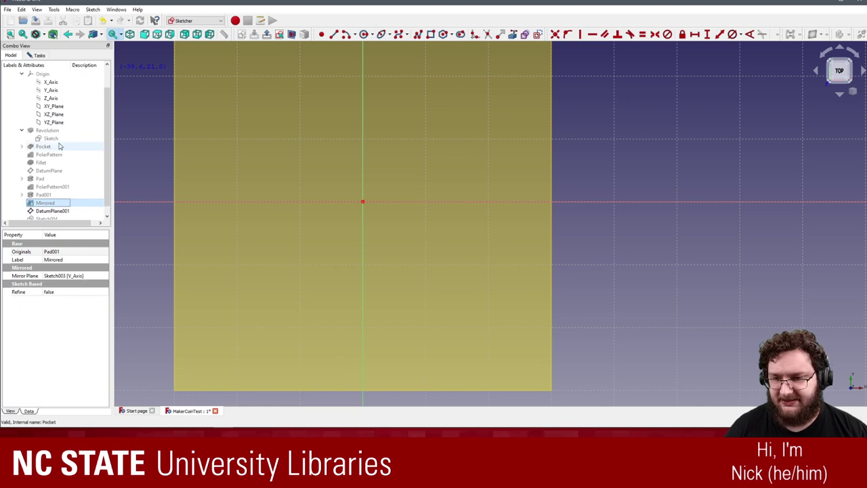
click(36, 55)
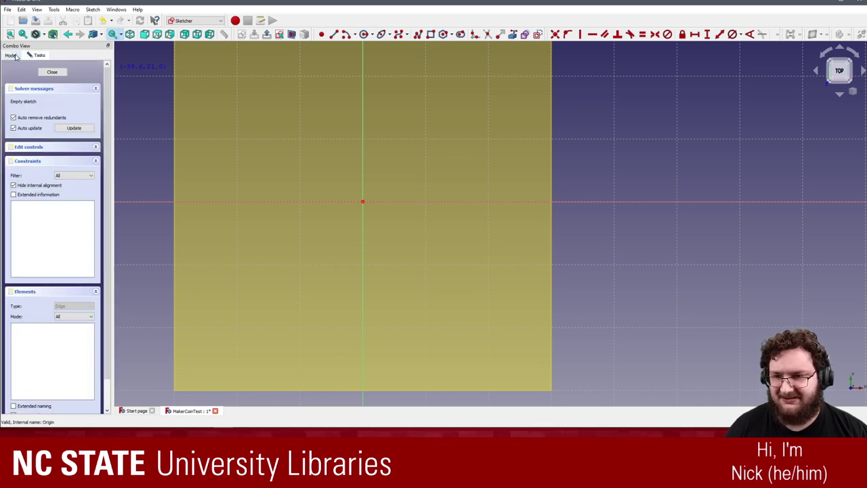
click(12, 56)
click(51, 210)
key(space)
click(37, 55)
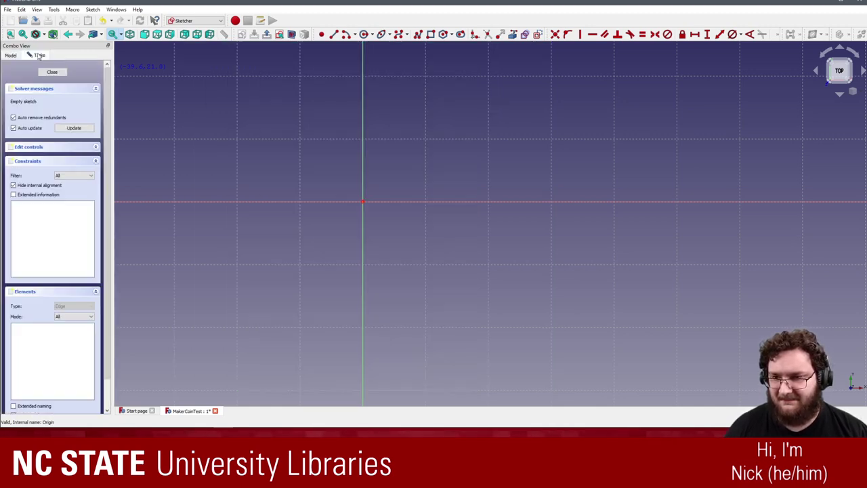
- Draw a circle about 42 mm in diameter centred on the origin in the new sketch
click(12, 55)
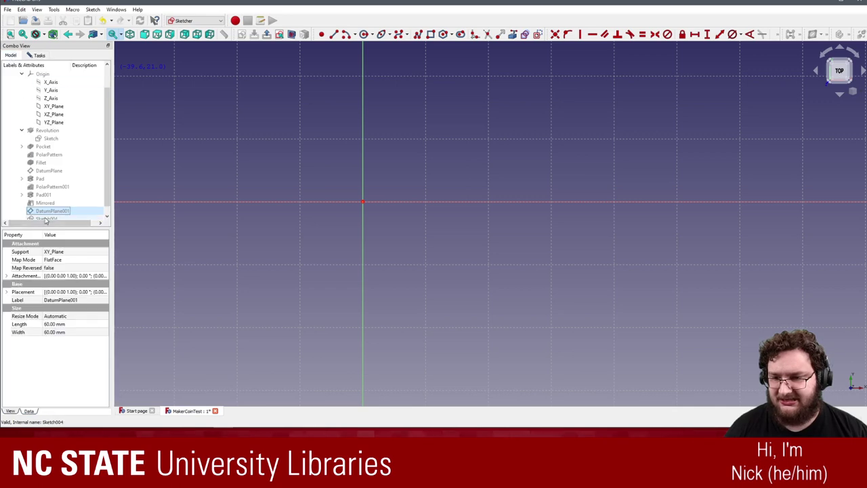
click(38, 55)
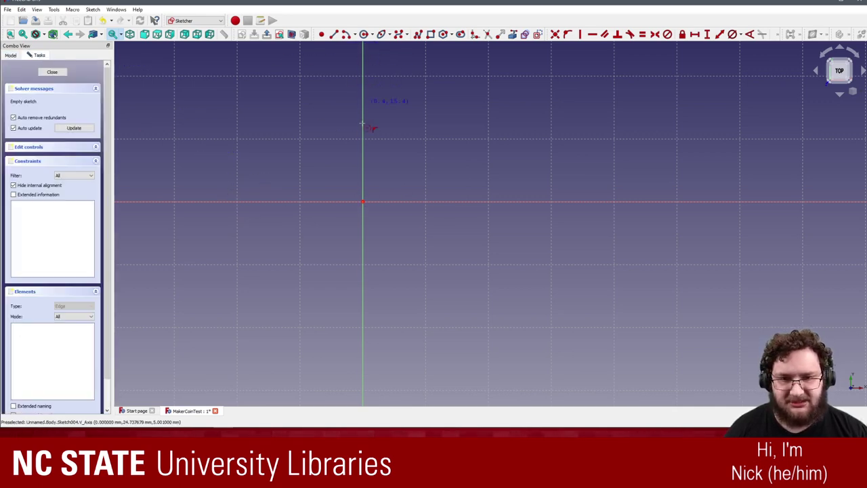
click(363, 201)
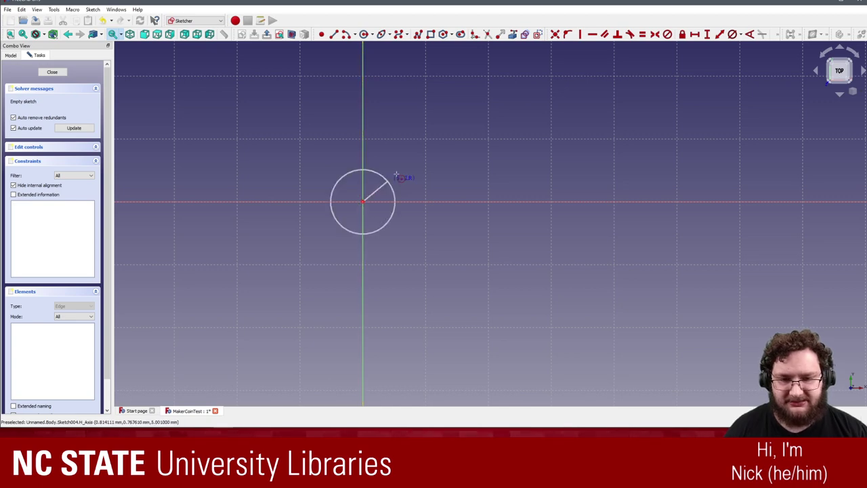
click(461, 115)
key(Escape)
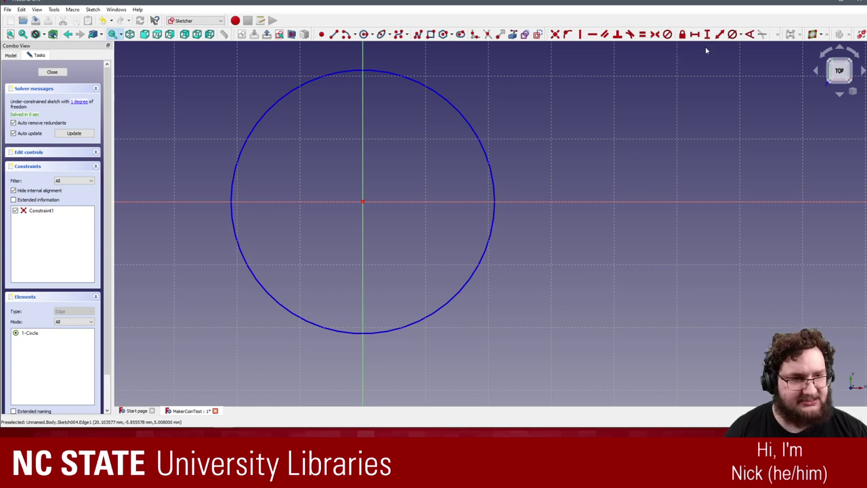
- Constrain the circle's diameter to 25 mm
click(497, 197)
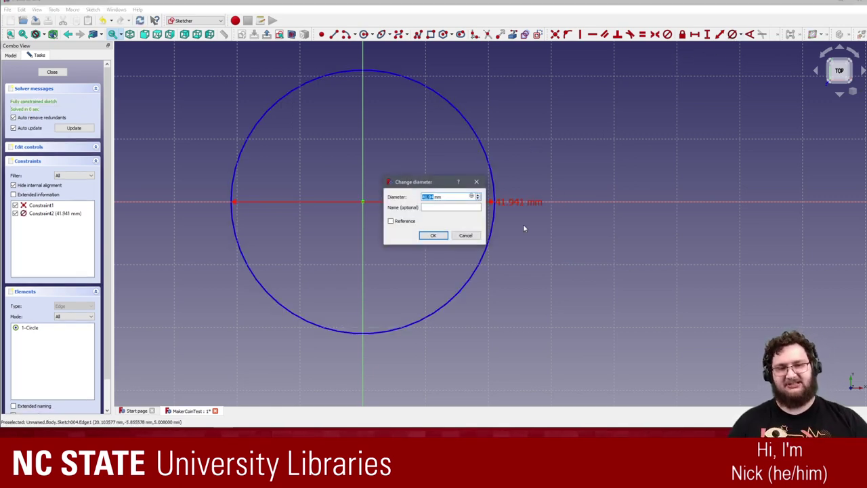
text(25)
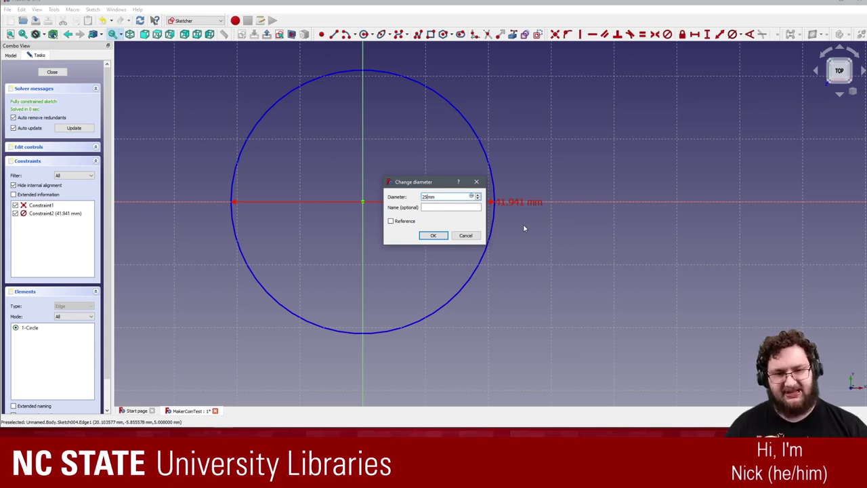
key(Return)
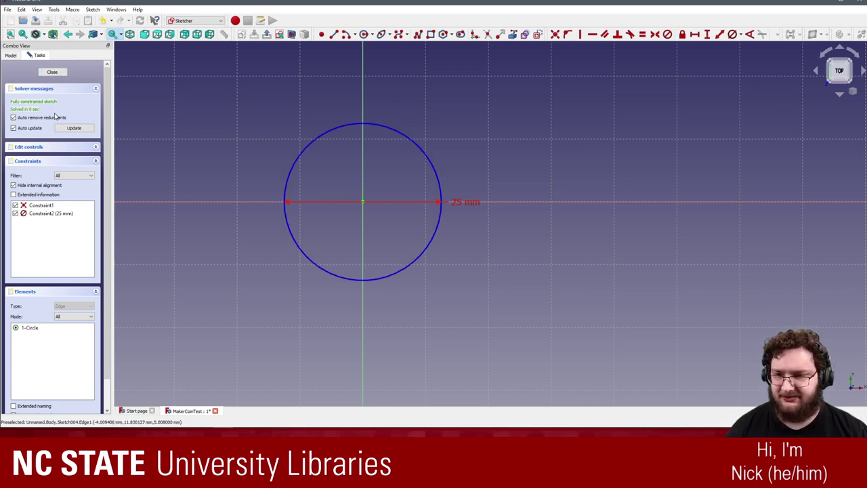
- Close the circle sketch and make the Mirrored feature visible again
click(414, 144)
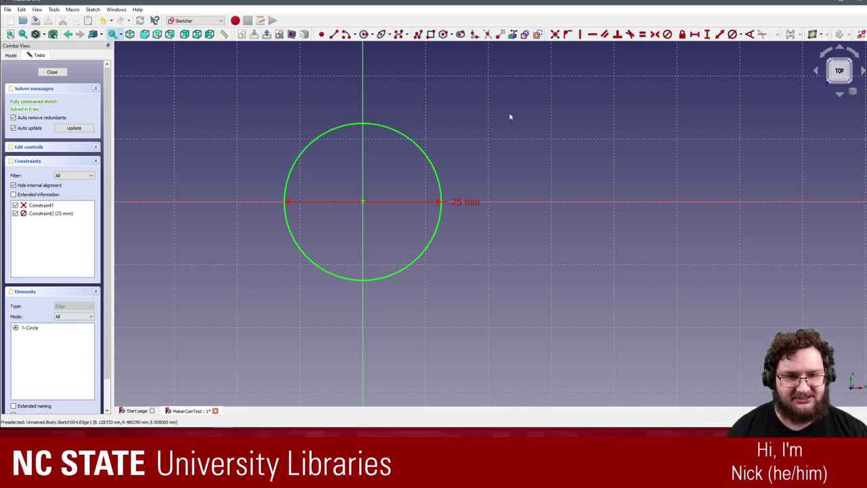
click(50, 73)
click(307, 169)
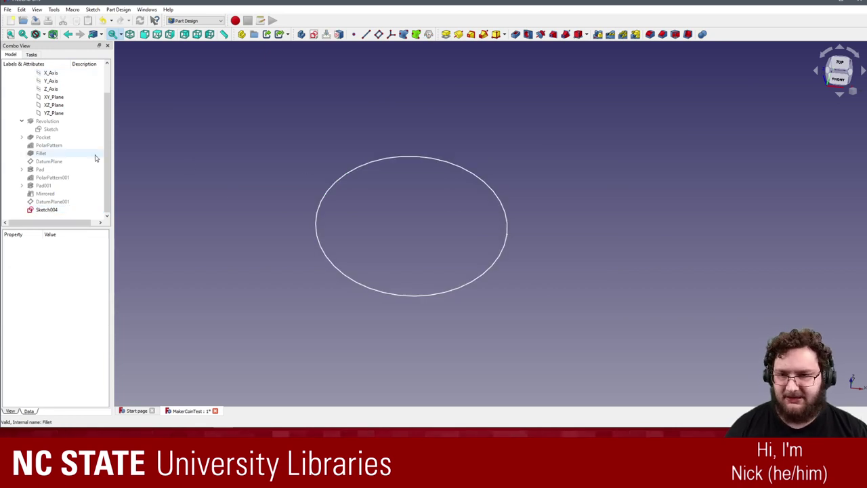
click(45, 194)
key(space)
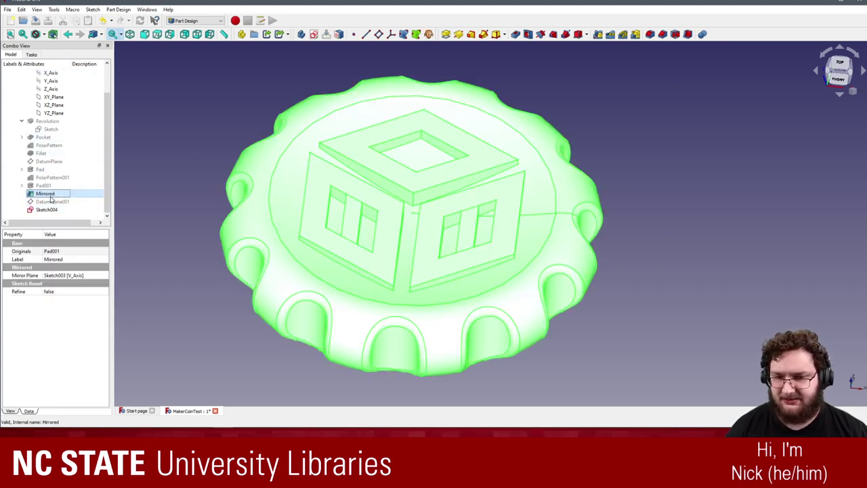
click(188, 115)
- Pocket the circle sketch inside the coin with a 1 mm length, symmetric to the plane, and accept it
click(46, 209)
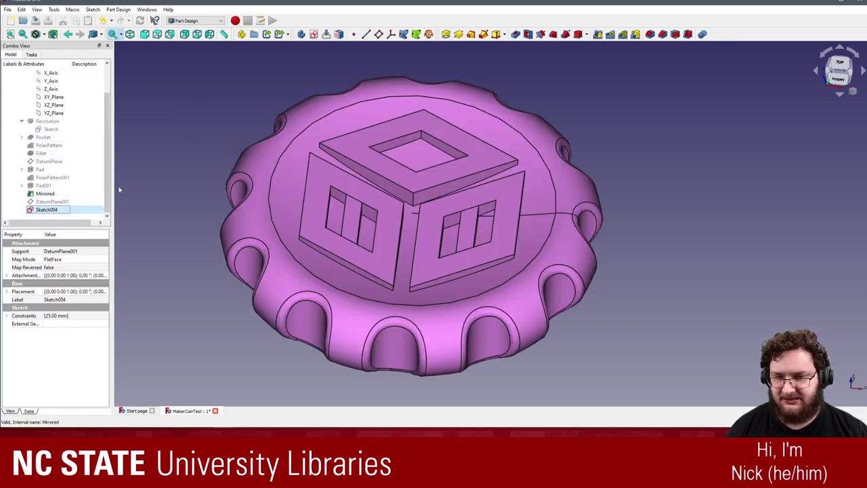
click(516, 36)
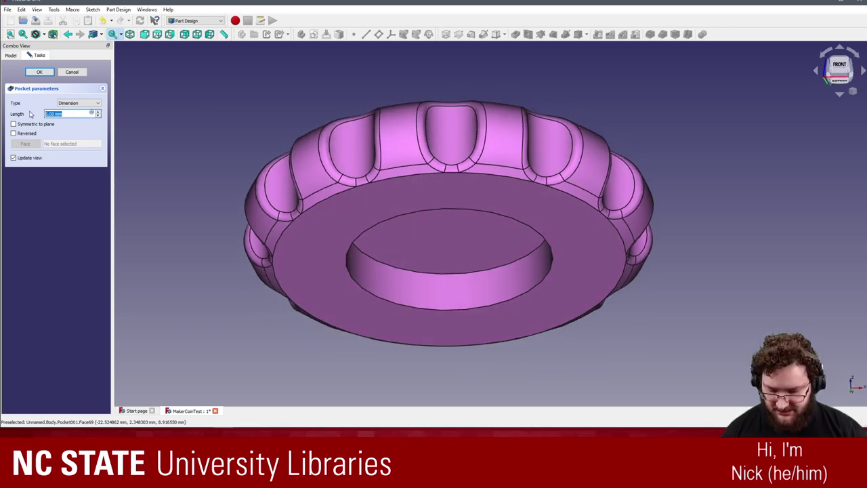
text(1)
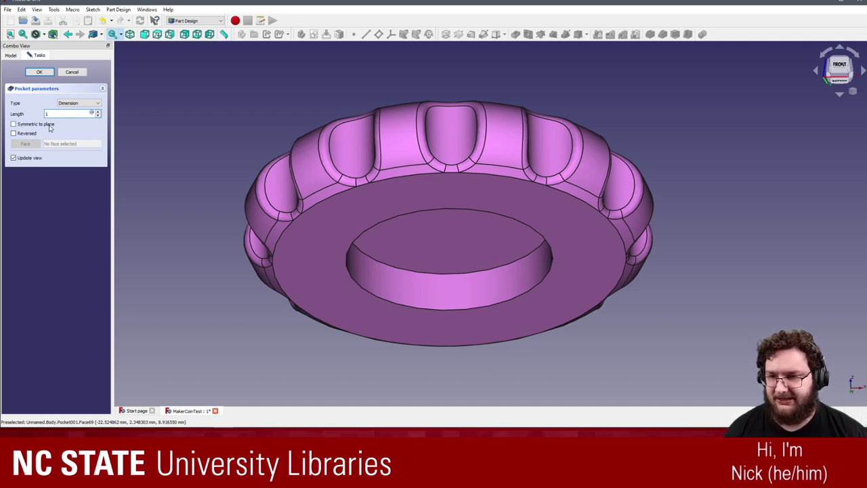
click(25, 125)
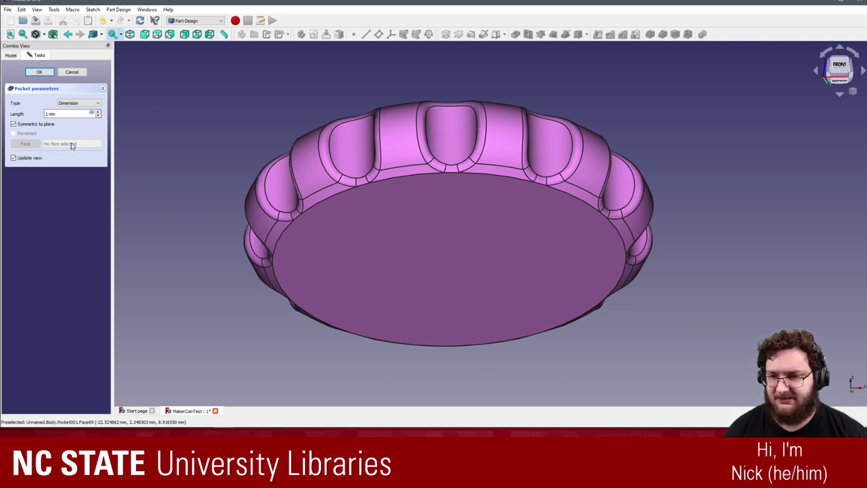
key(1)
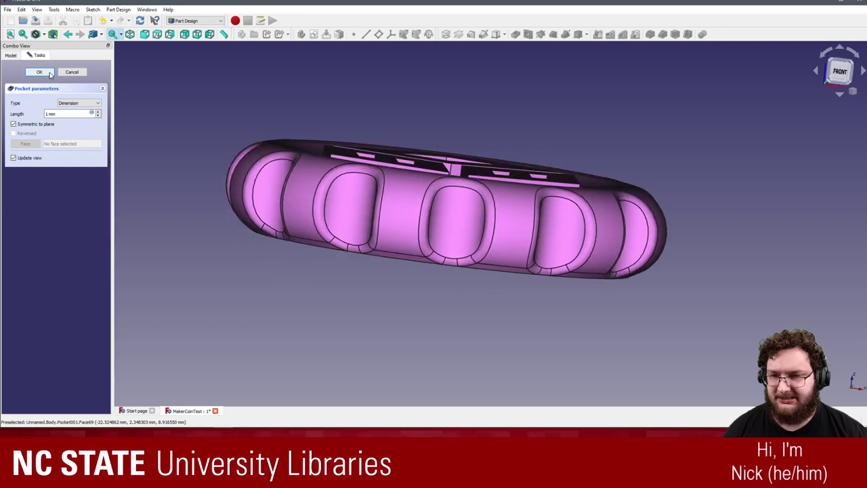
key(0)
click(39, 73)
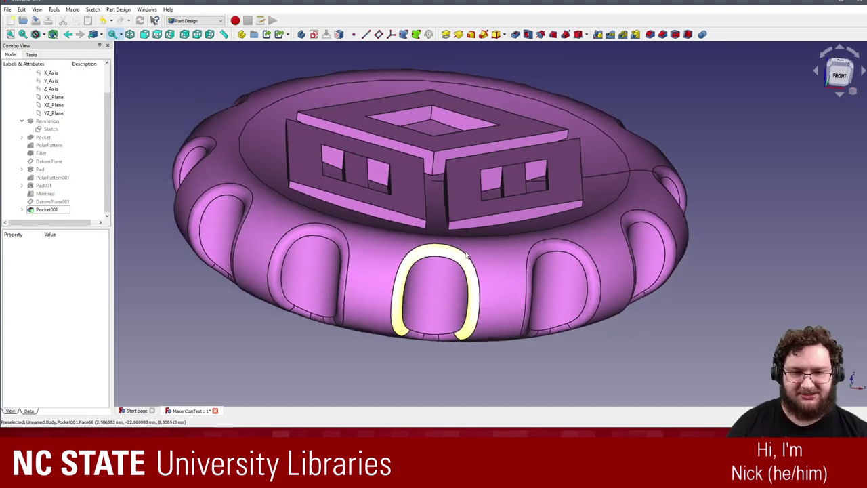
- Inspect the pocketed coin from the front and at an angle, and check the view and face options for a see-through display
key(1)
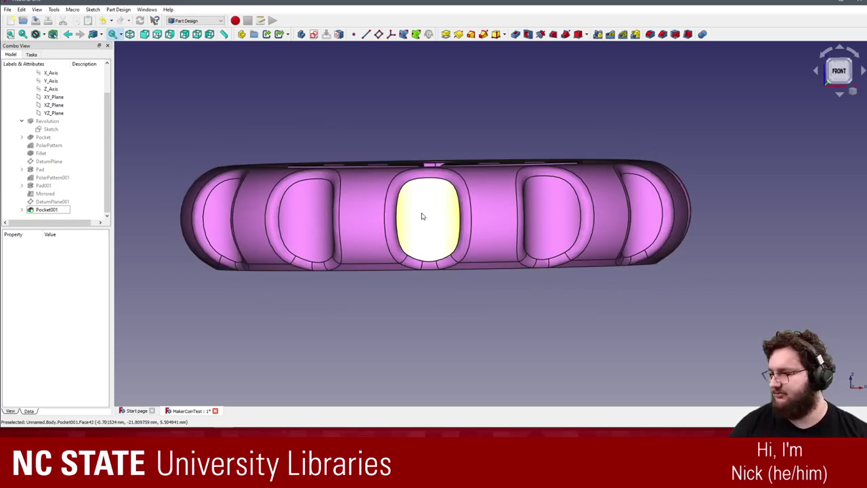
key(0)
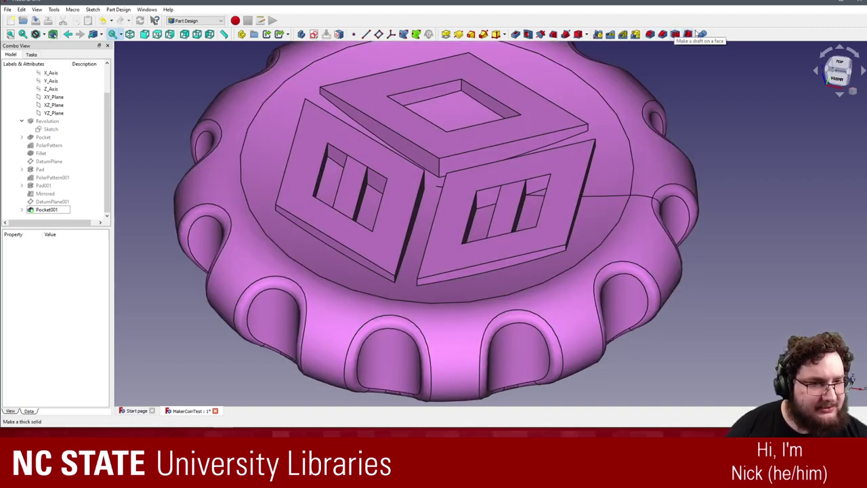
click(597, 115)
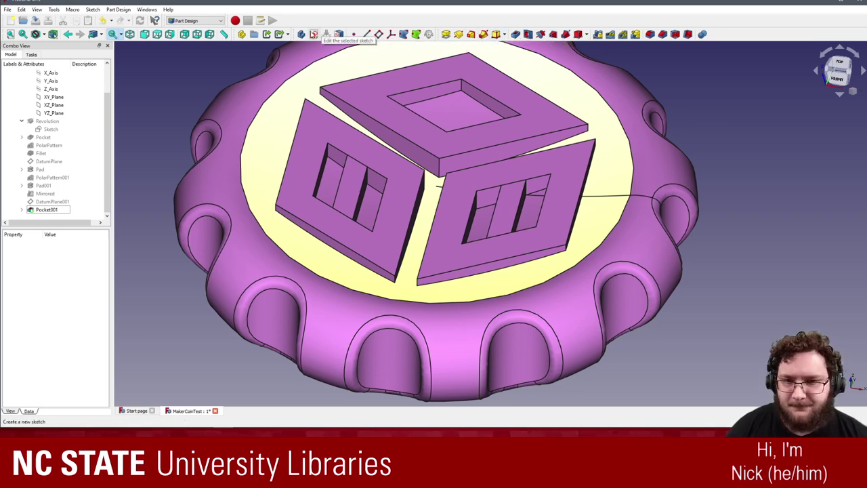
click(161, 109)
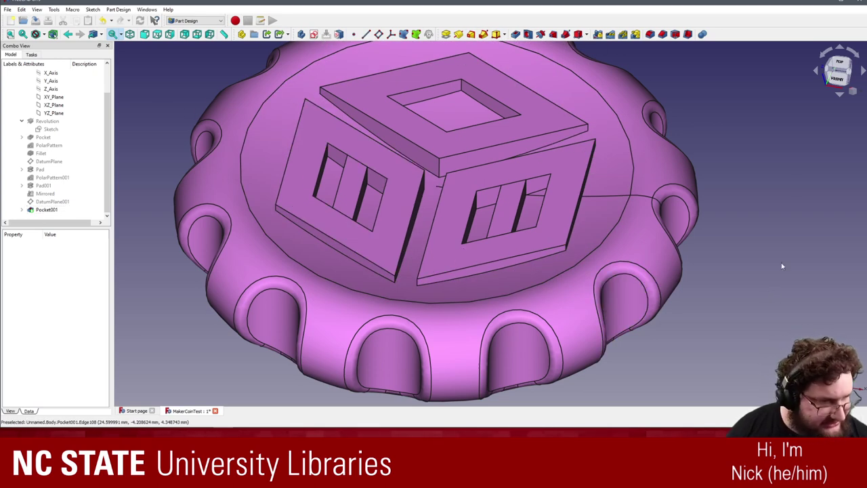
click(853, 91)
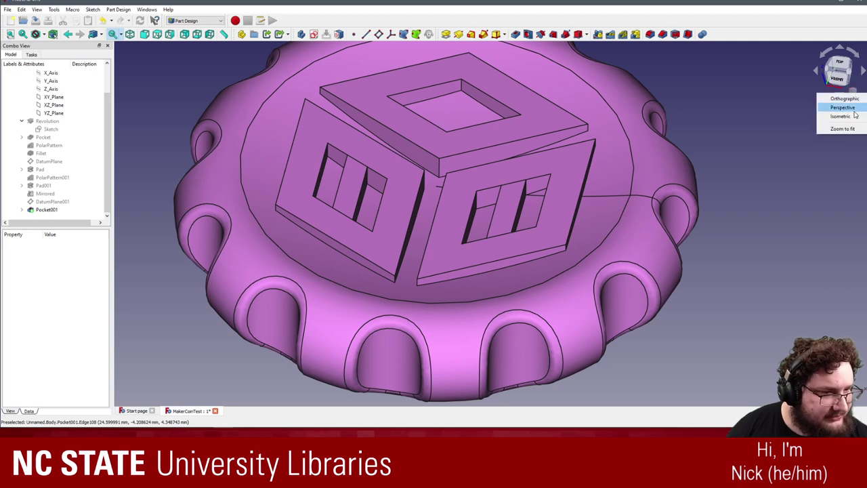
click(817, 174)
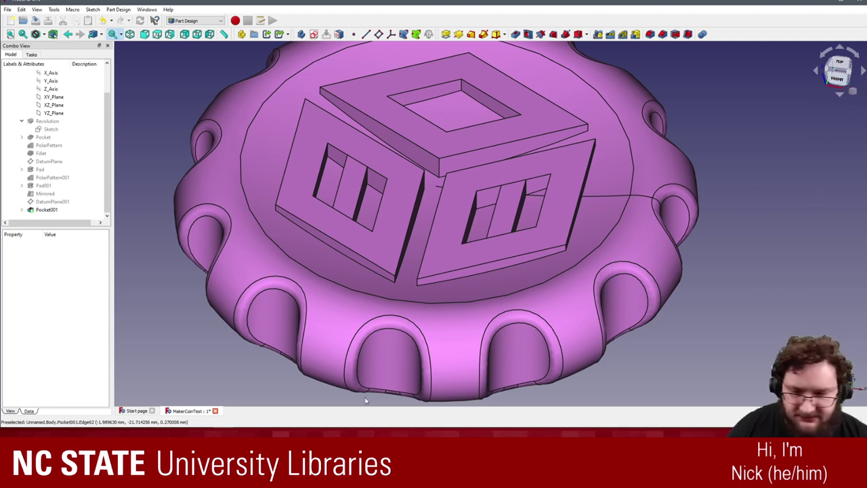
key(0)
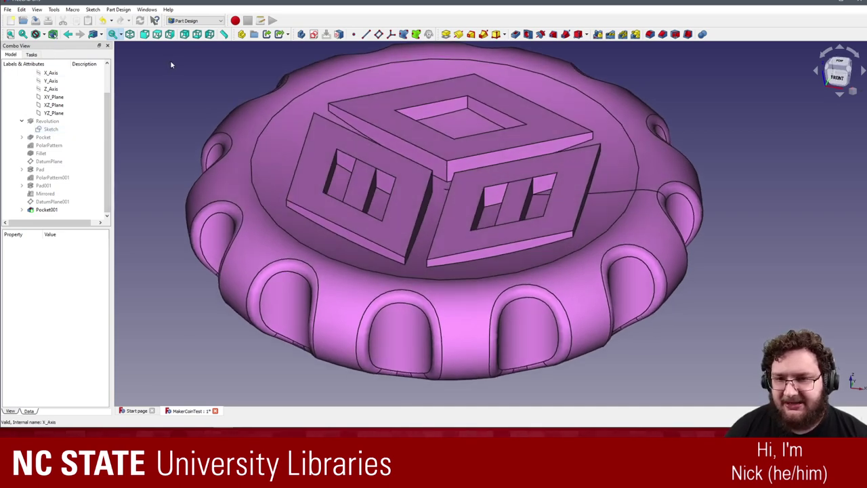
click(121, 35)
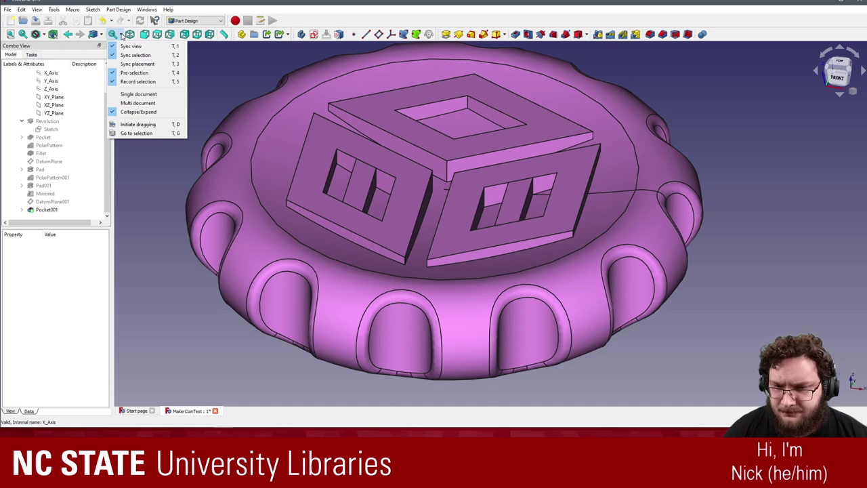
click(122, 36)
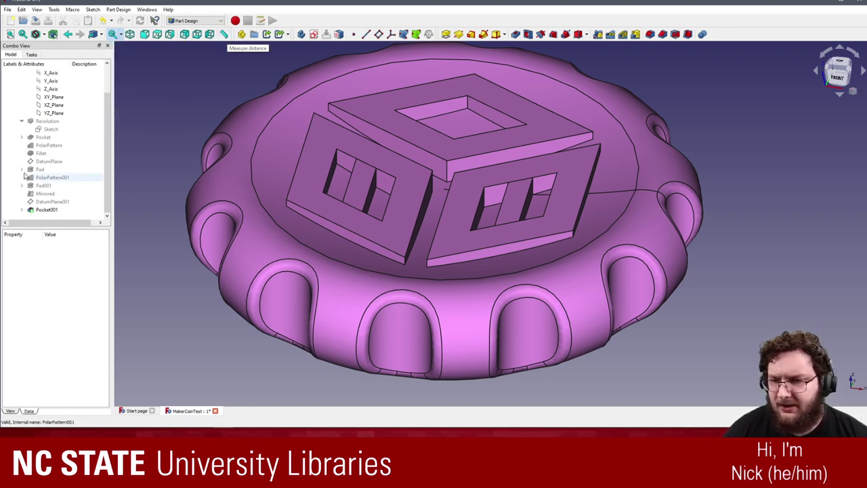
click(32, 55)
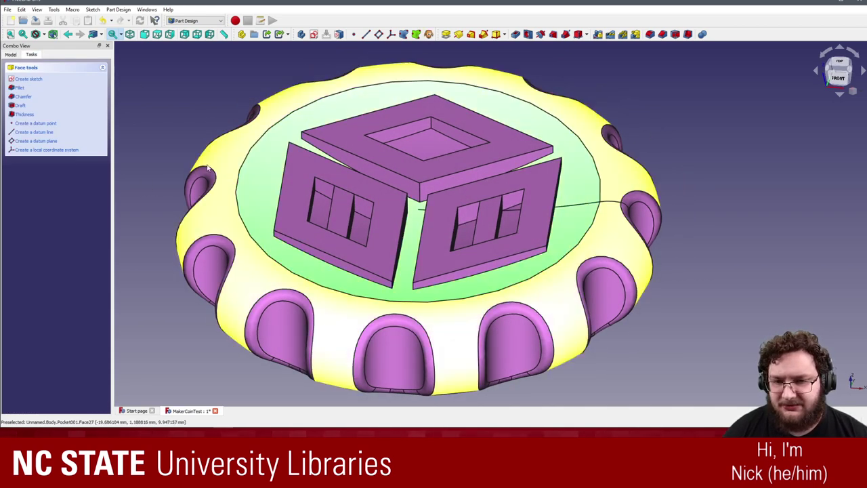
click(11, 55)
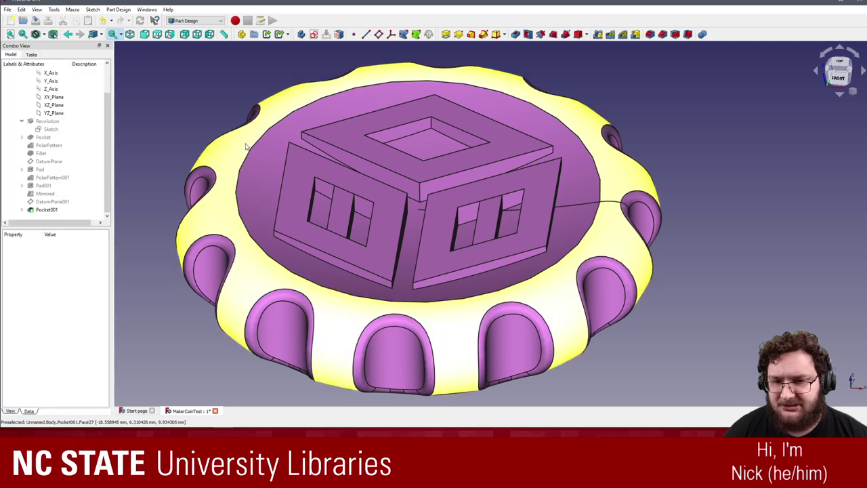
right_click(246, 146)
click(198, 108)
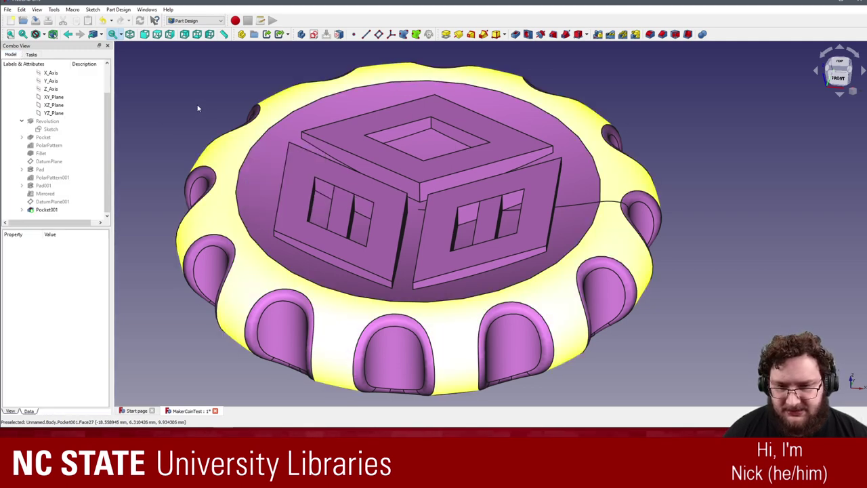
- Display Pocket001 as Wireframe through its appearance properties and examine the enclosed circular cavity from the front and up close
click(48, 209)
right_click(61, 211)
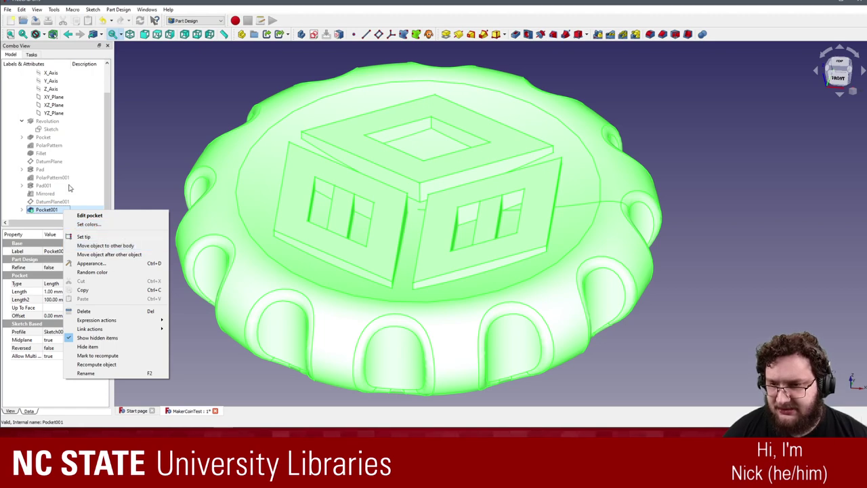
click(107, 264)
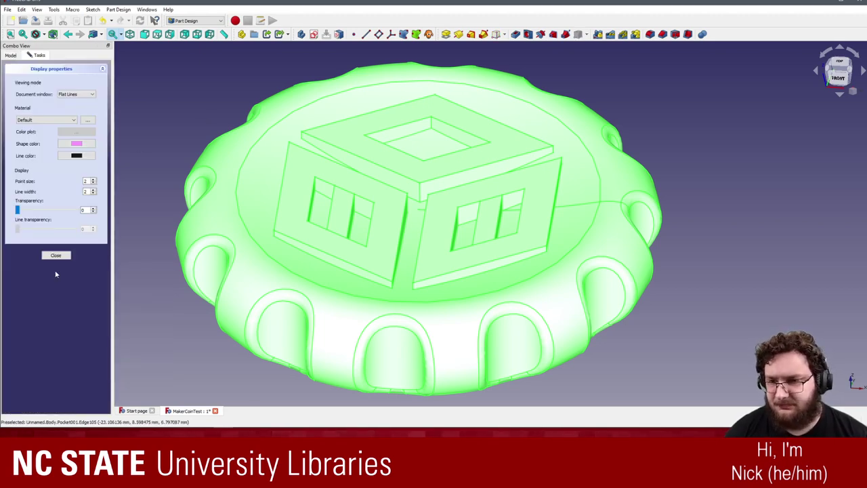
click(76, 94)
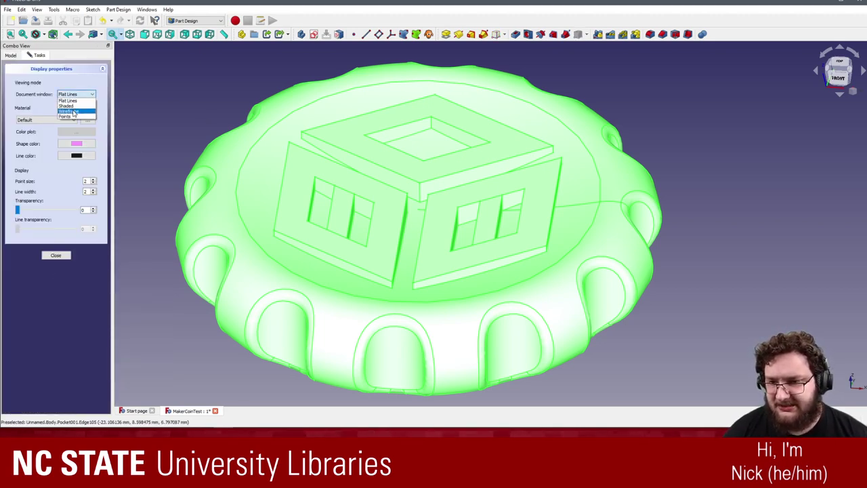
click(73, 111)
key(1)
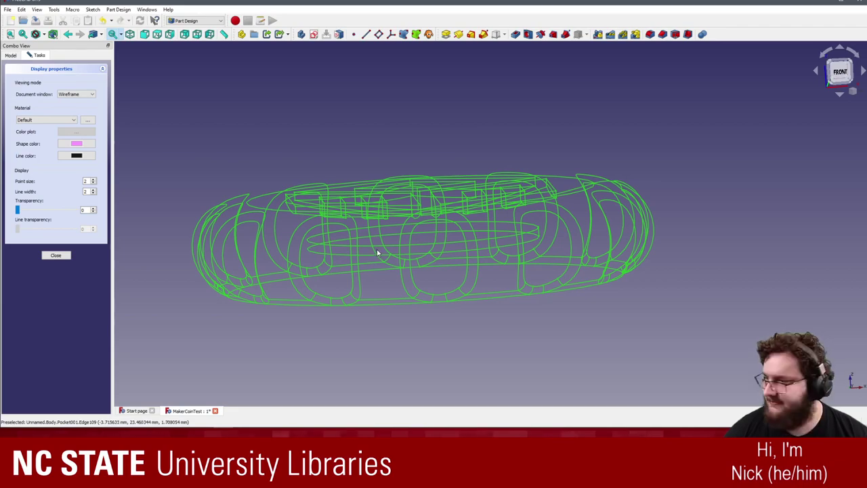
scroll(371, 268, up, 6)
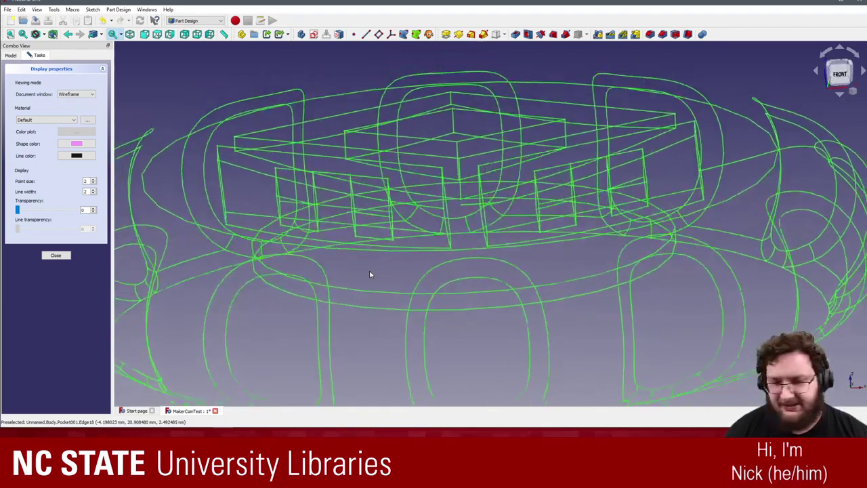
mouse_move(370, 274)
middle_down()
mouse_move(383, 282)
mouse_move(319, 240)
middle_up()
- Display Pocket001 as Shaded with transparency 100, examine the internal cavity through the coin, and close the display properties
click(82, 94)
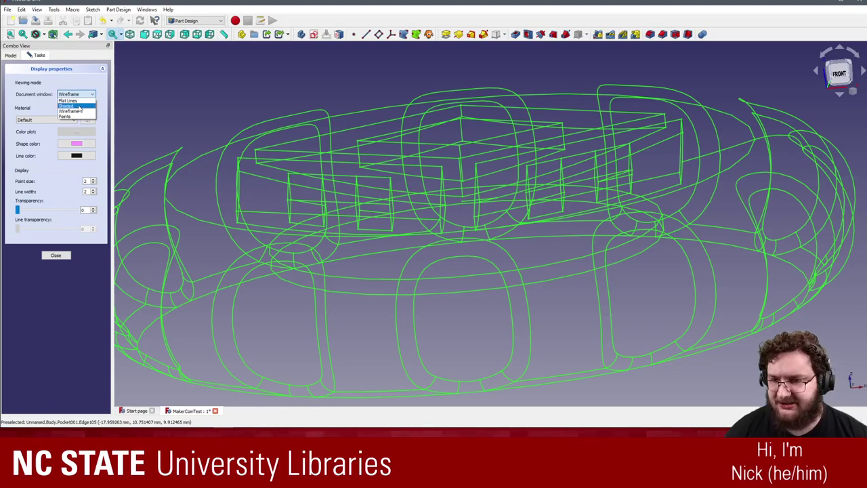
click(79, 106)
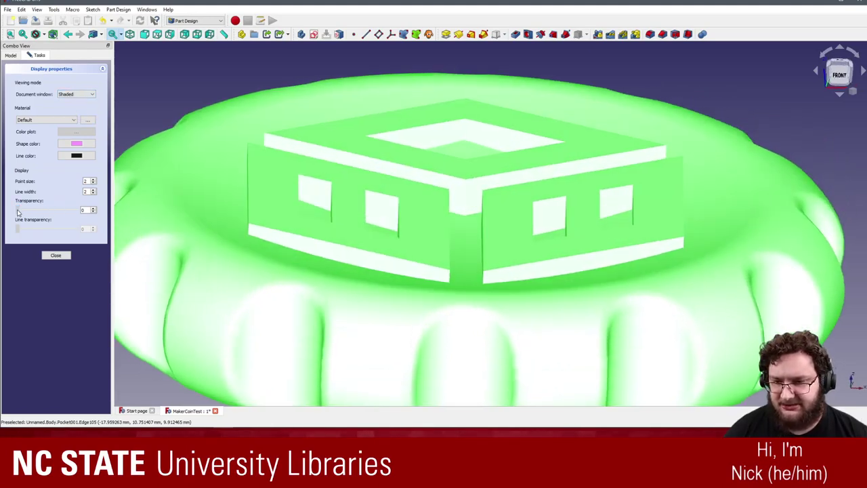
drag(17, 213, 84, 213)
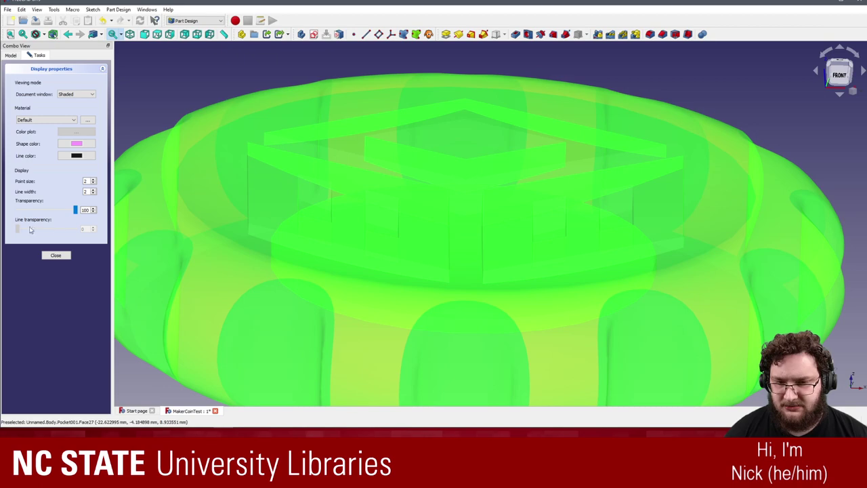
middle_drag(284, 318, 492, 270)
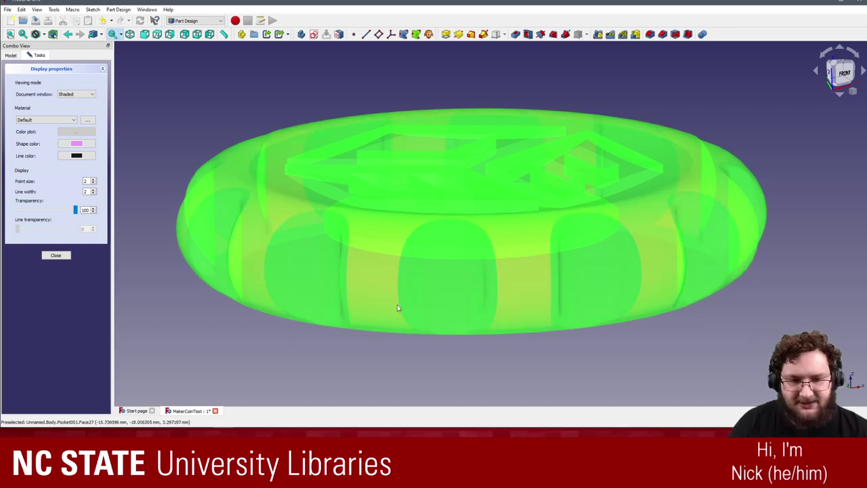
click(55, 255)
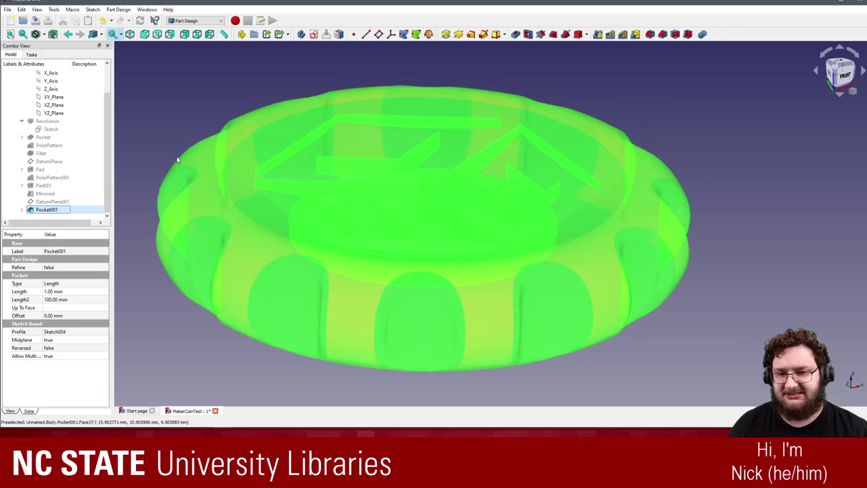
- Set the transparency of Pocket001 back to 0 in its appearance properties, deselect it, and close the properties
click(162, 117)
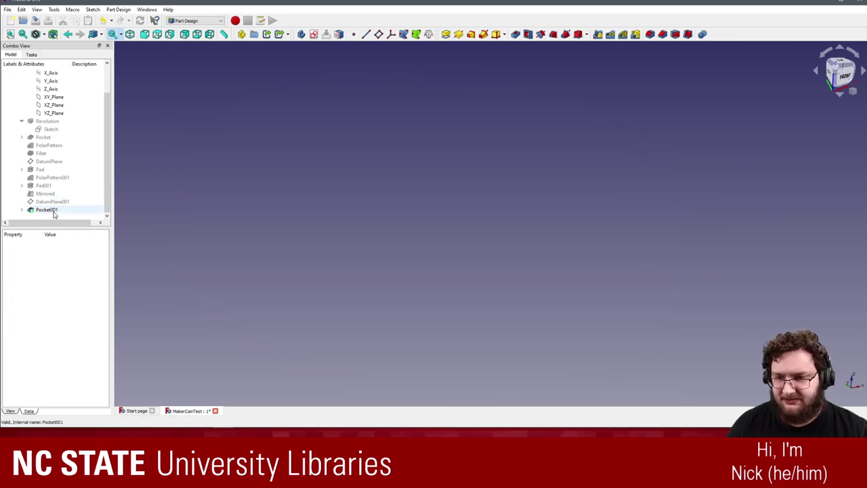
key(space)
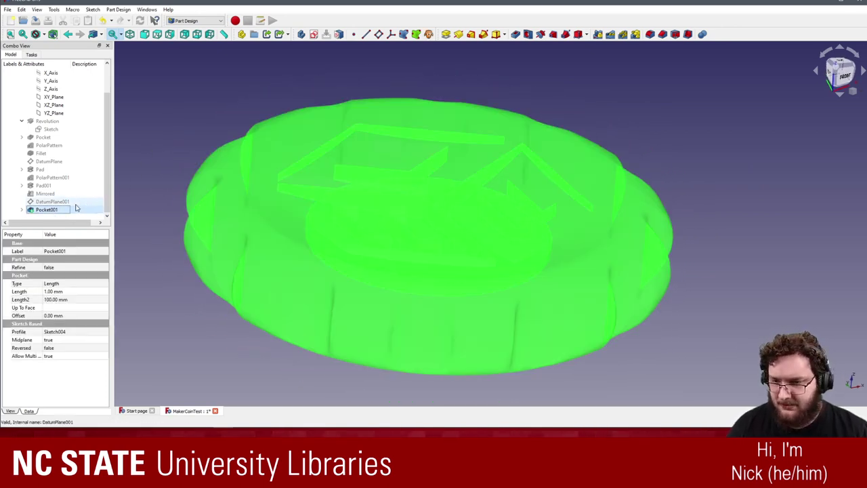
ctrl+click(68, 210)
click(63, 212)
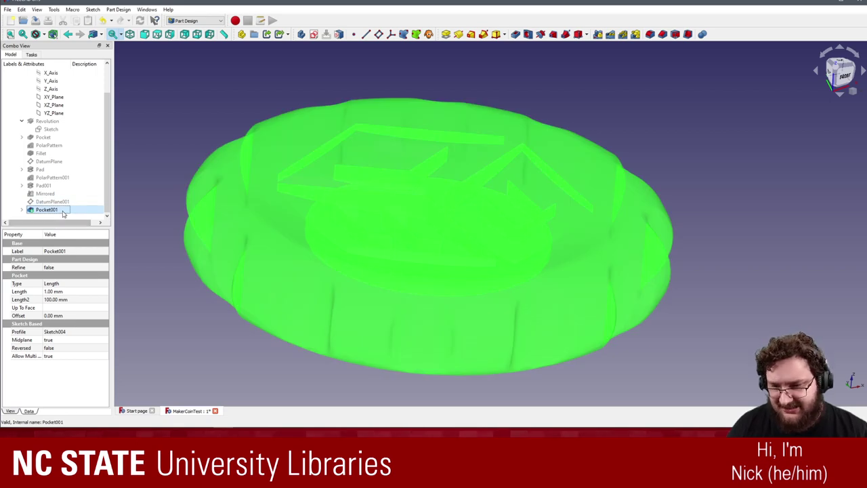
right_click(63, 212)
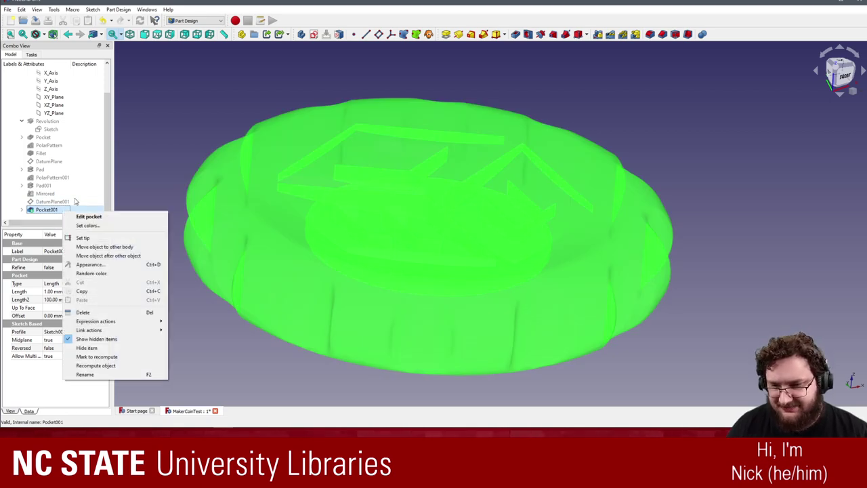
click(98, 267)
drag(75, 209, 15, 209)
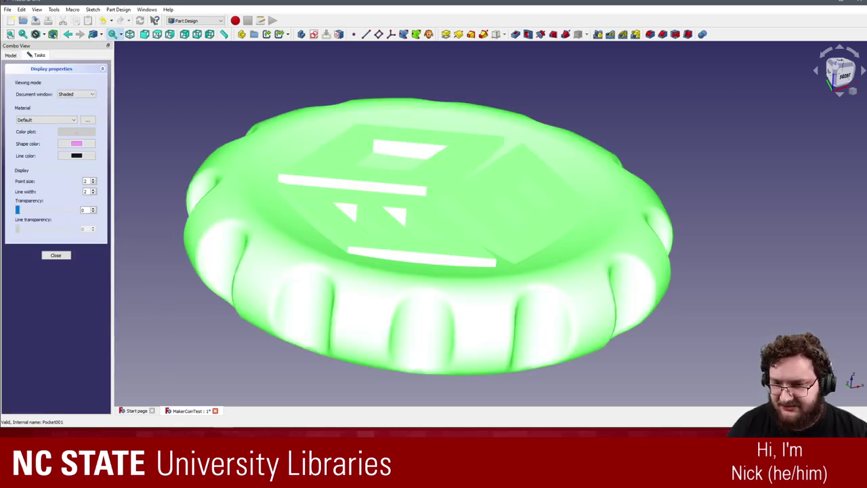
click(153, 132)
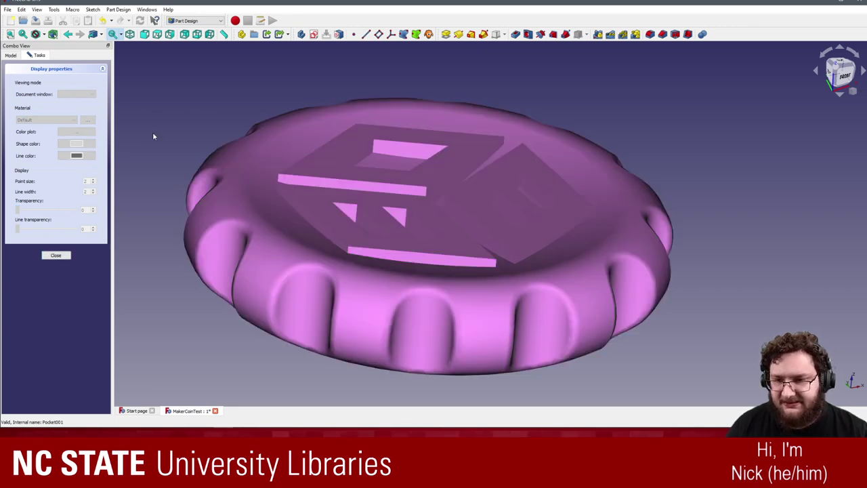
click(56, 255)
- Collapse the Origin group in the model tree and look over the solid coin from several angles
middle_drag(251, 139, 215, 193)
middle_drag(634, 260, 519, 175)
scroll(309, 201, down, 2)
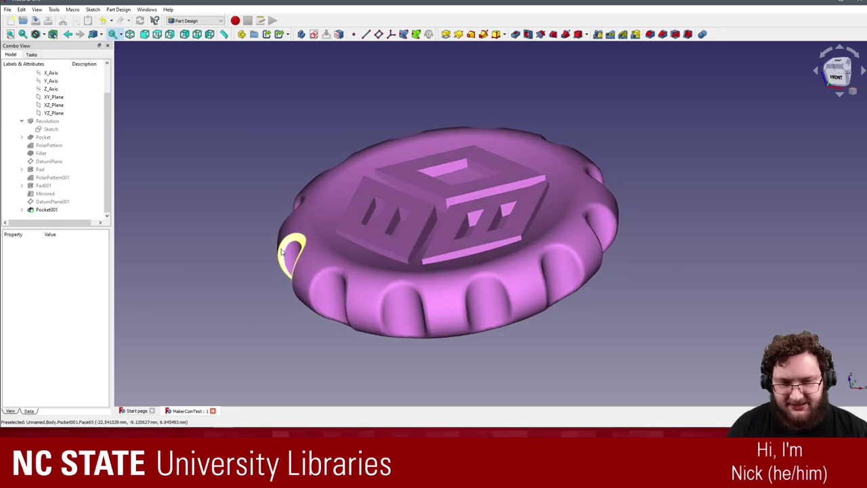
mouse_move(291, 253)
middle_down()
mouse_move(281, 252)
mouse_move(304, 258)
middle_up()
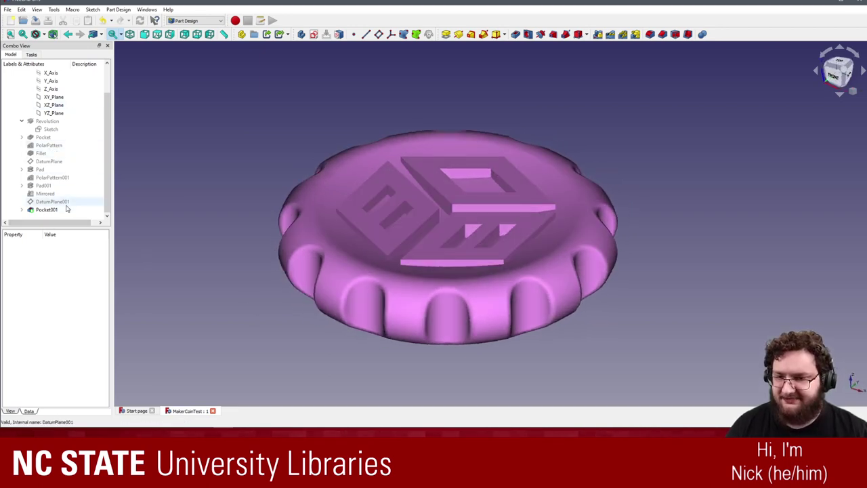
scroll(65, 166, up, 2)
scroll(65, 164, down, 1)
scroll(65, 163, up, 1)
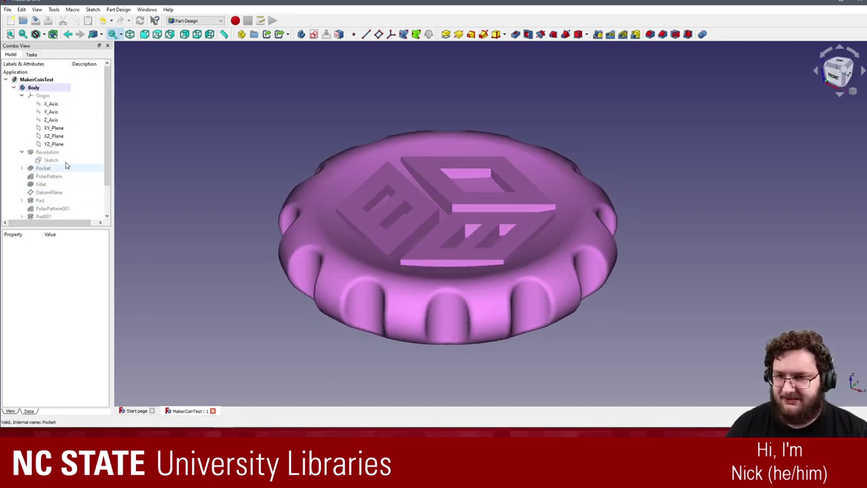
click(21, 96)
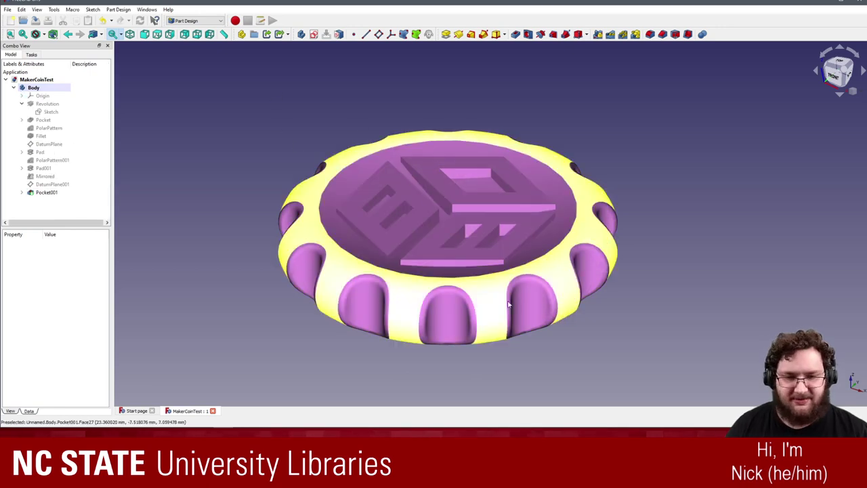
middle_drag(597, 254, 290, 314)
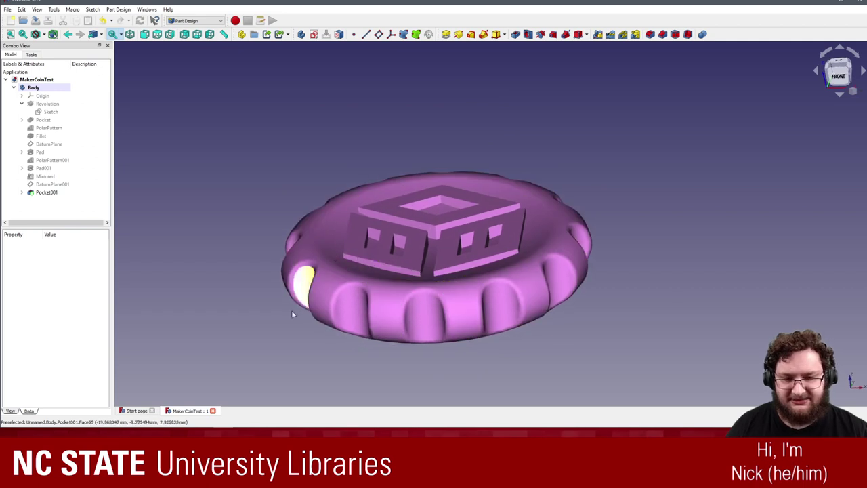
- Switch to the Blender Render window and examine the rendered maker coin up close and as a whole
mouse_move(242, 420)
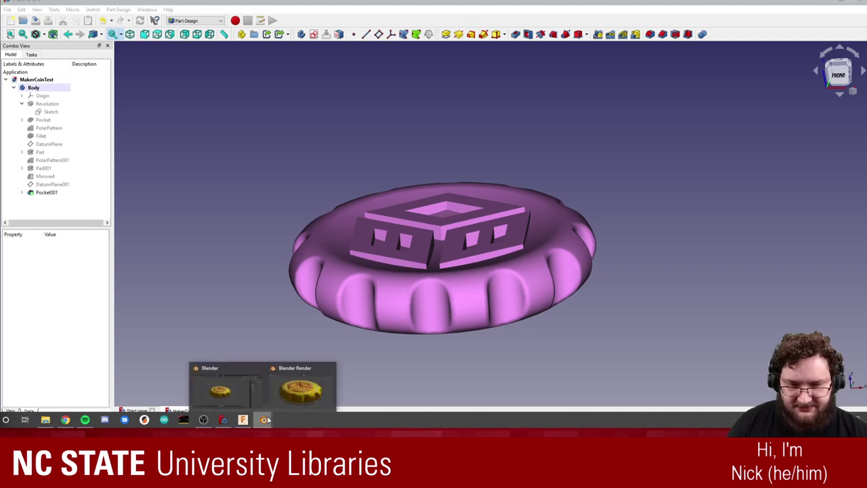
click(303, 393)
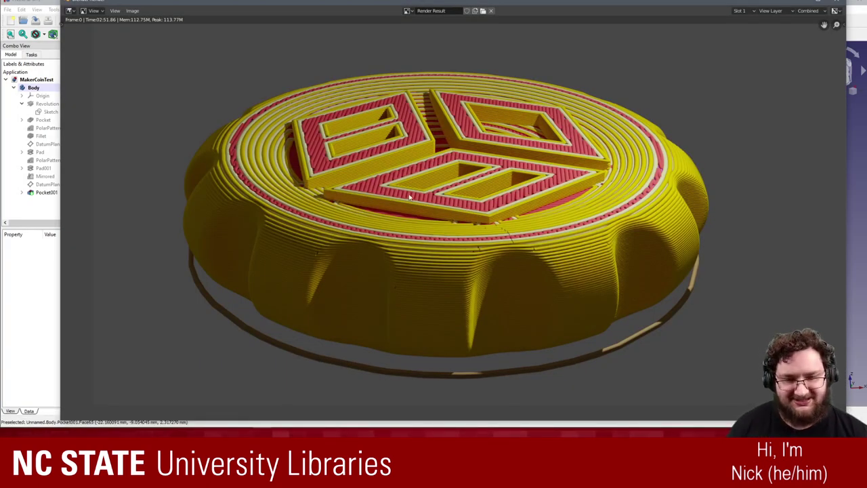
scroll(429, 170, up, 2)
scroll(514, 164, down, 3)
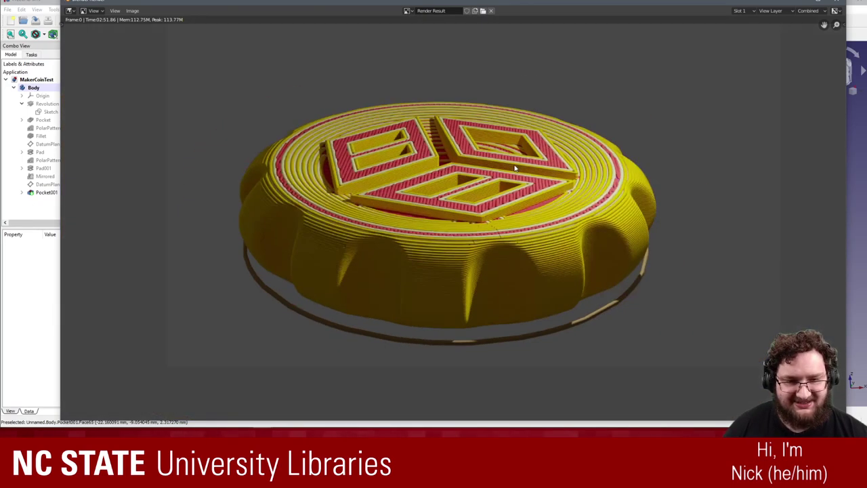